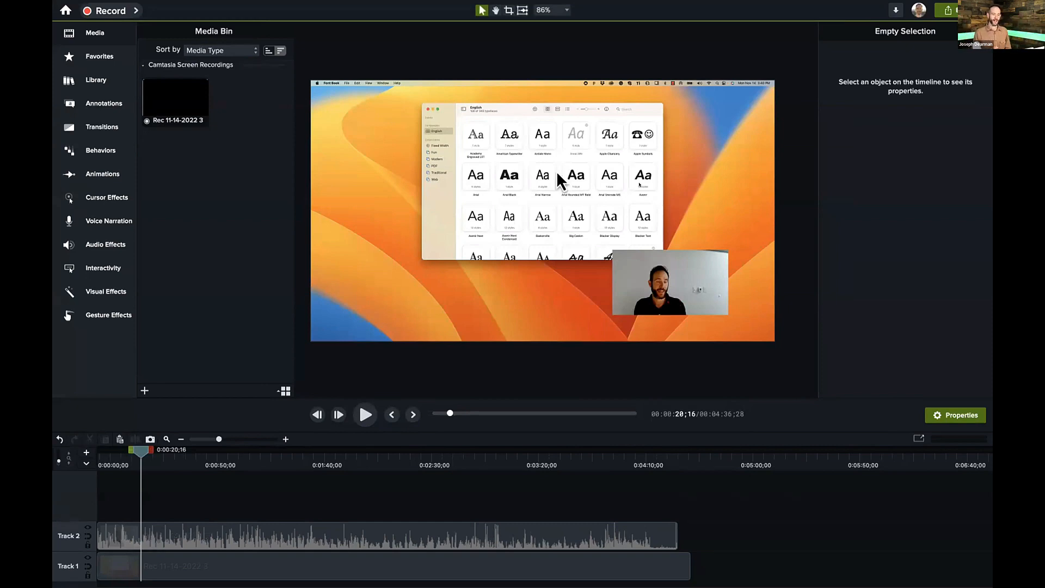
Step: Select the screen recording on the canvas, then zoom in the timeline slightly and make its tracks taller
click(557, 174)
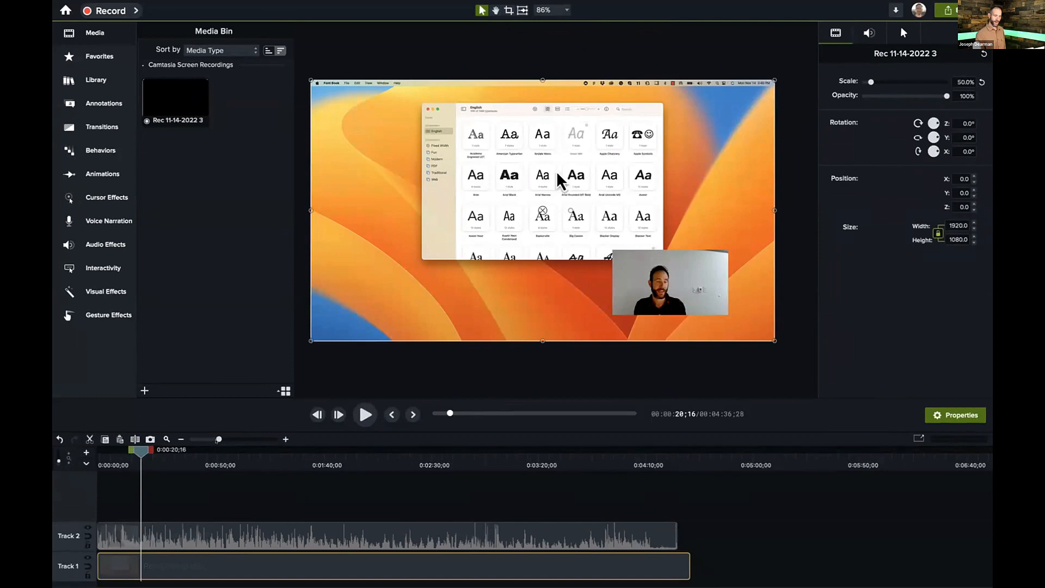
drag(216, 440, 222, 439)
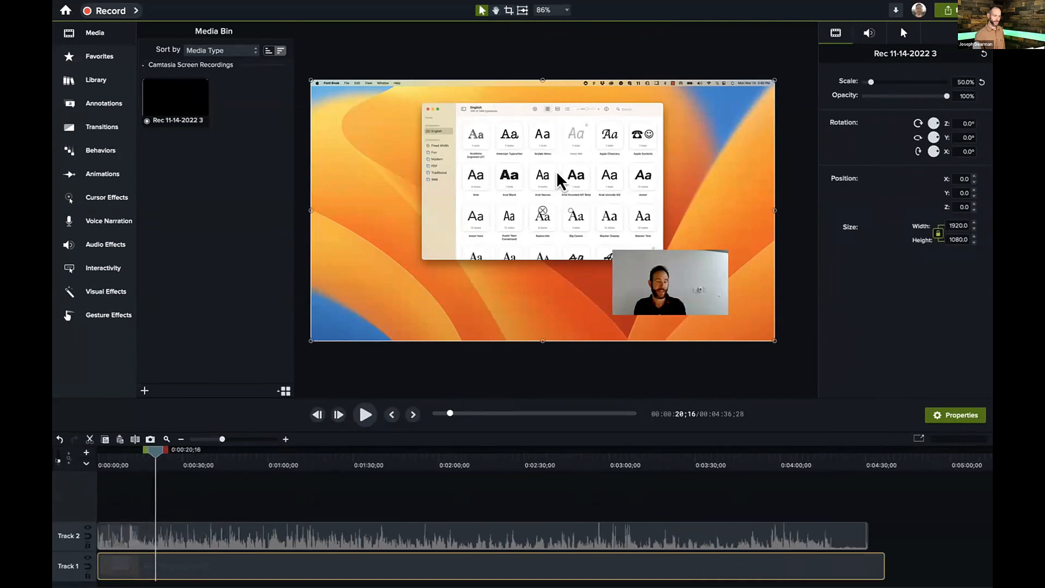
drag(57, 460, 56, 452)
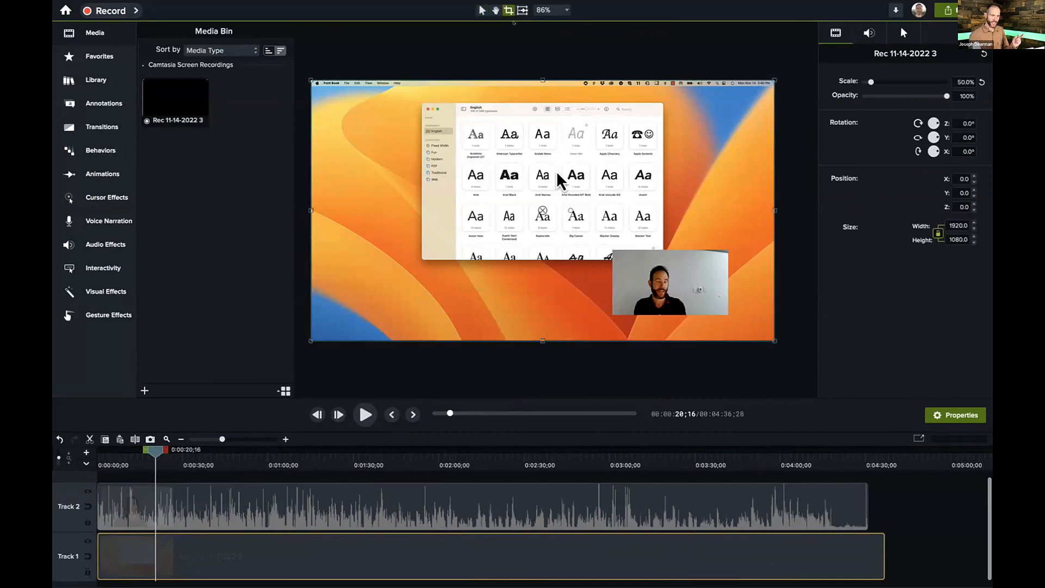
Step: Crop the screen recording tightly to the font window's edges, to about 1000 × 650
key(c)
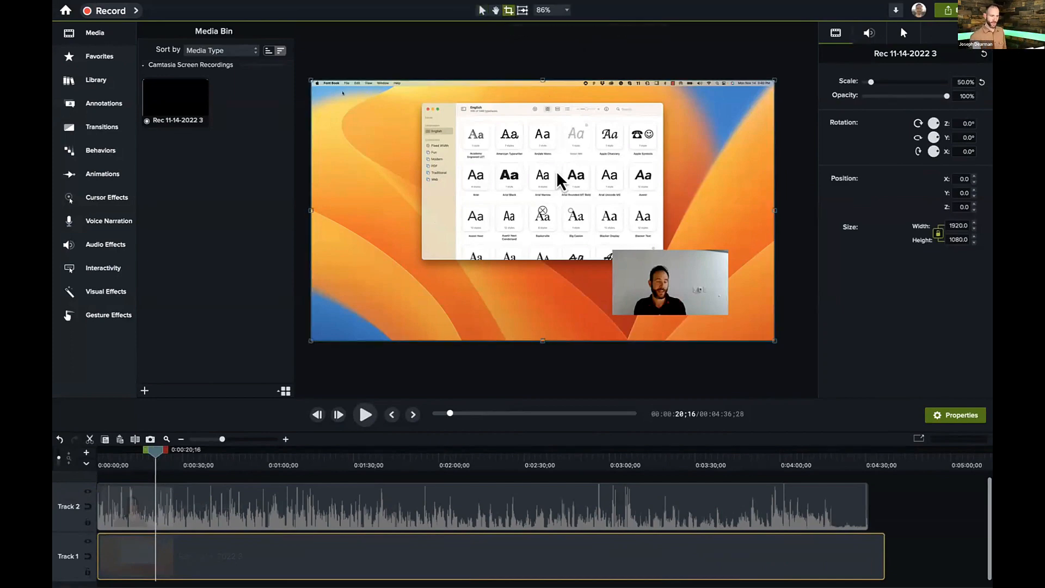
drag(313, 79, 422, 102)
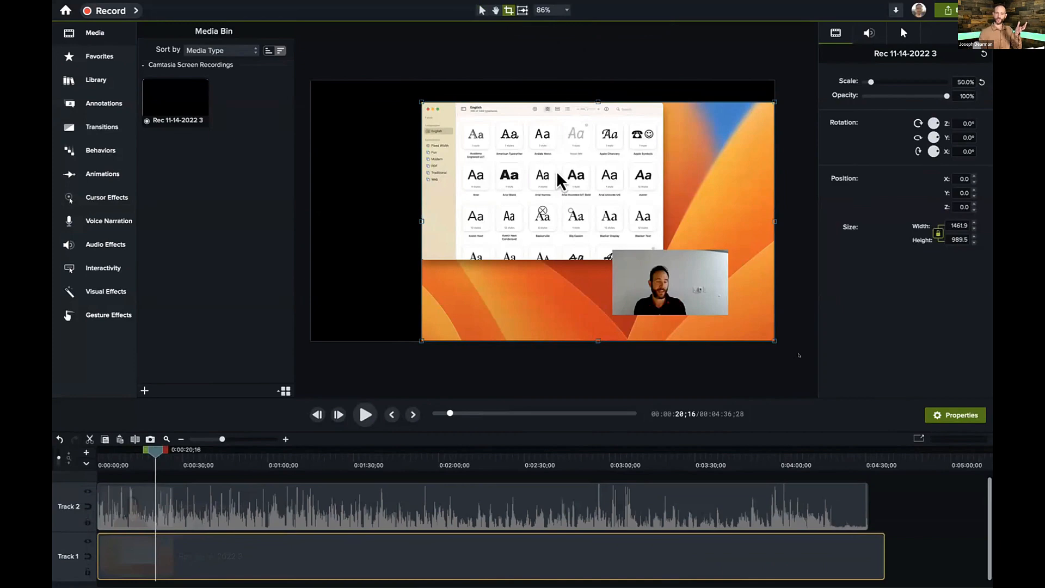
drag(773, 339, 682, 275)
scroll(663, 253, up, 10)
scroll(682, 275, down, 10)
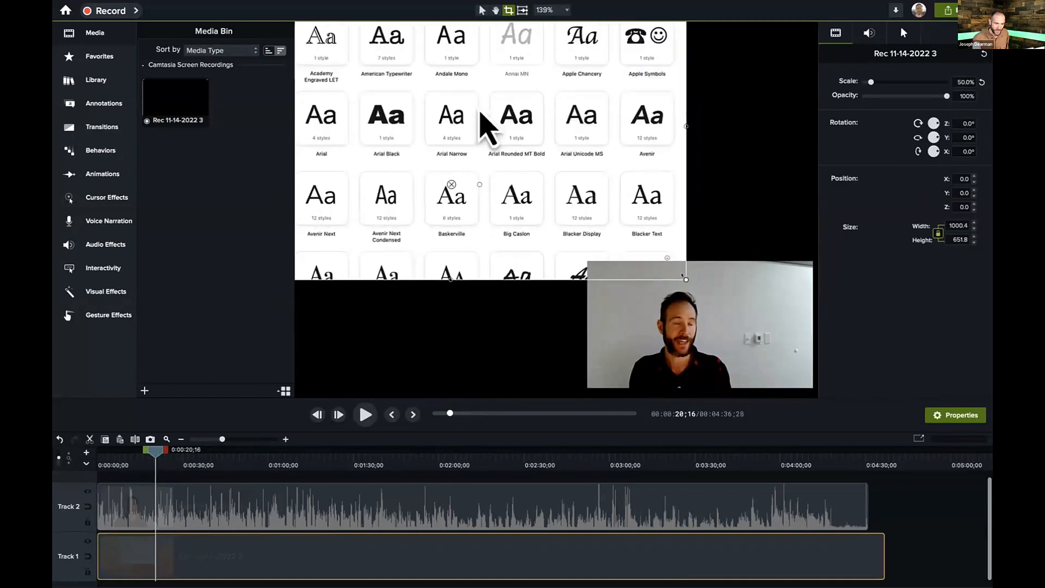
scroll(564, 119, up, 6)
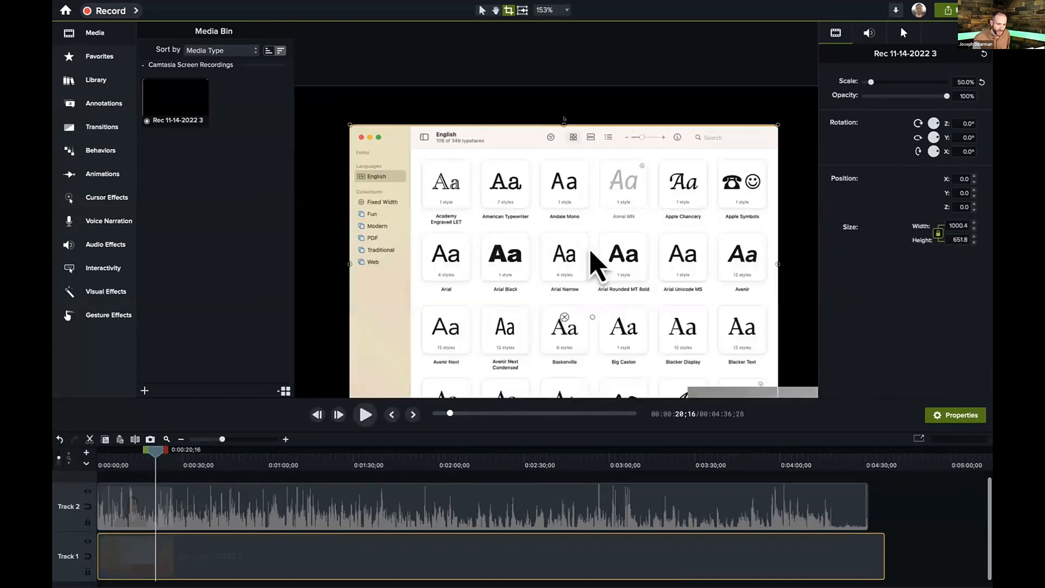
drag(560, 129, 558, 127)
scroll(559, 120, down, 5)
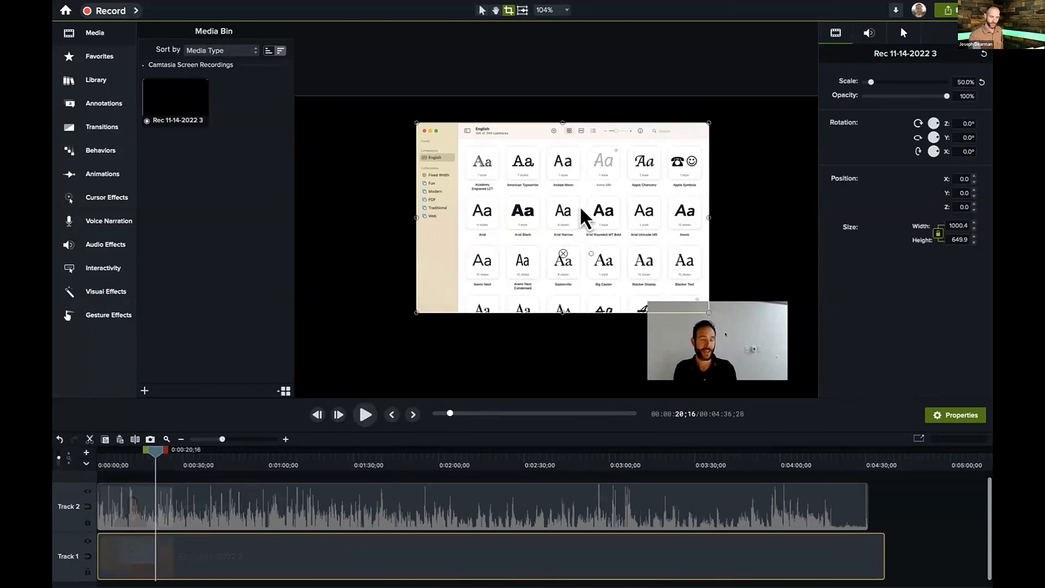
Step: Crop the sides and top of the webcam video around the speaker, to about 250 × 226
click(725, 334)
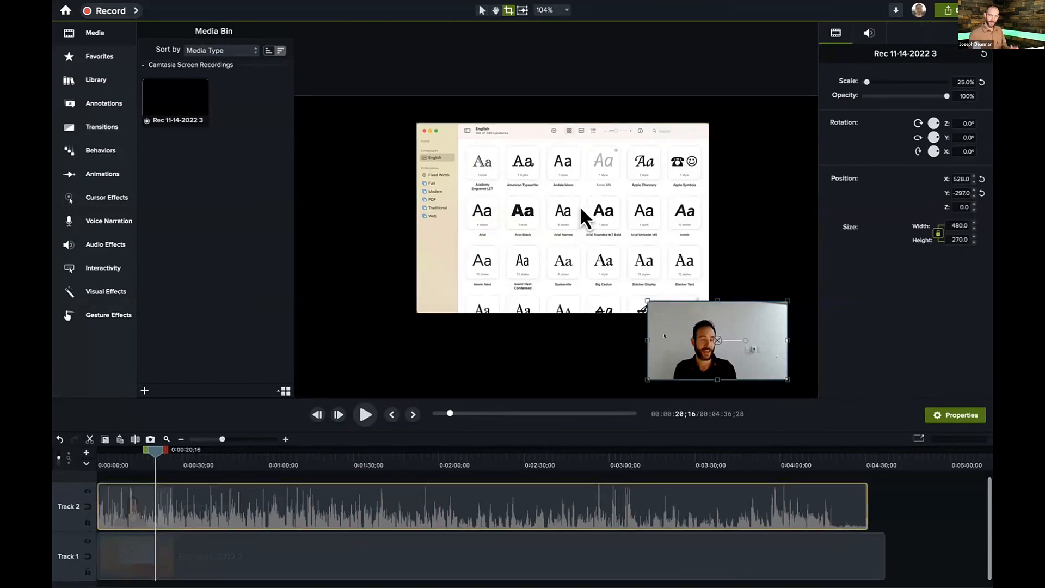
drag(647, 339, 668, 339)
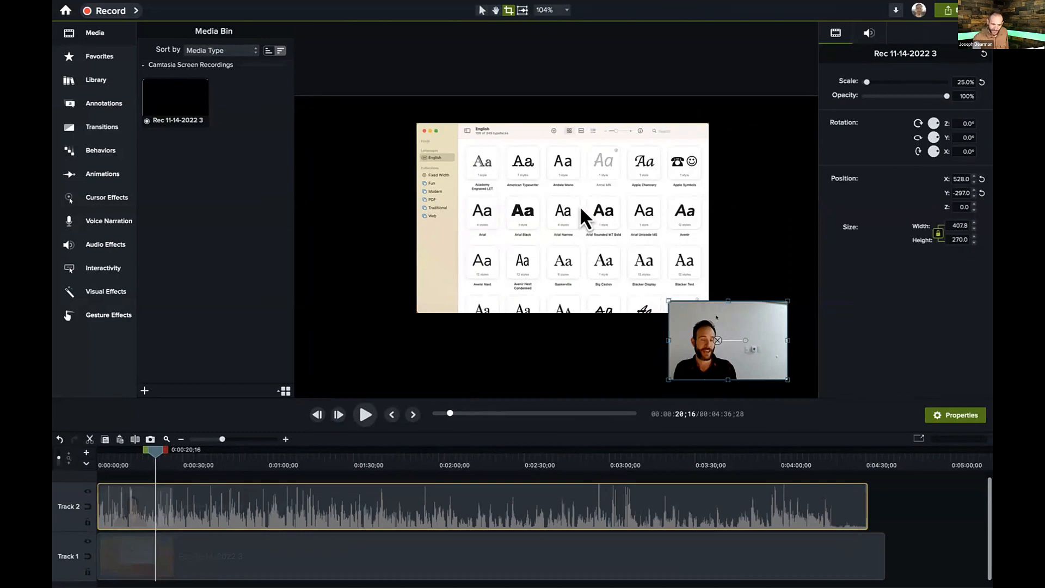
drag(726, 300, 725, 311)
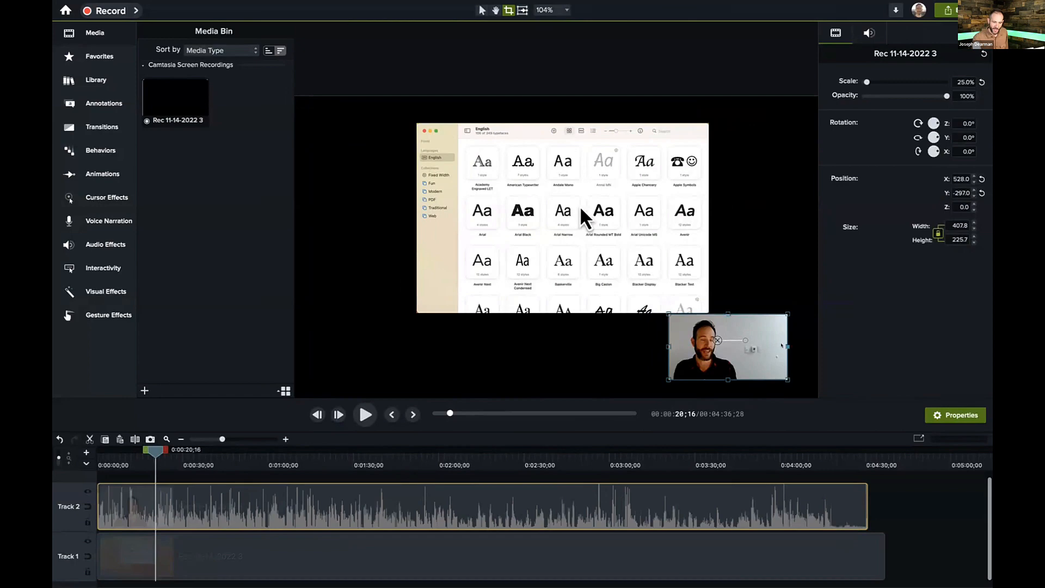
drag(782, 345, 736, 344)
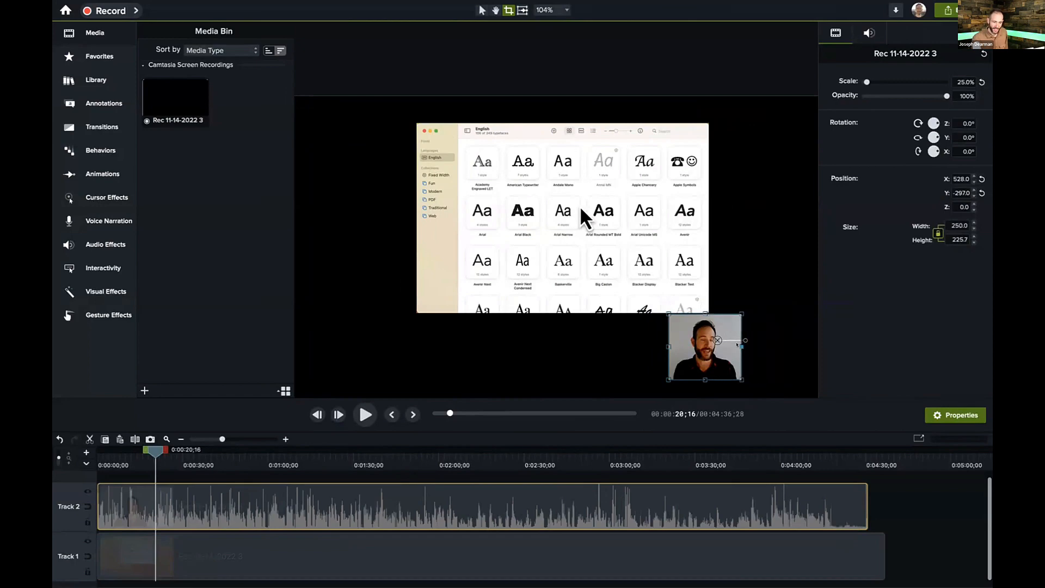
click(170, 478)
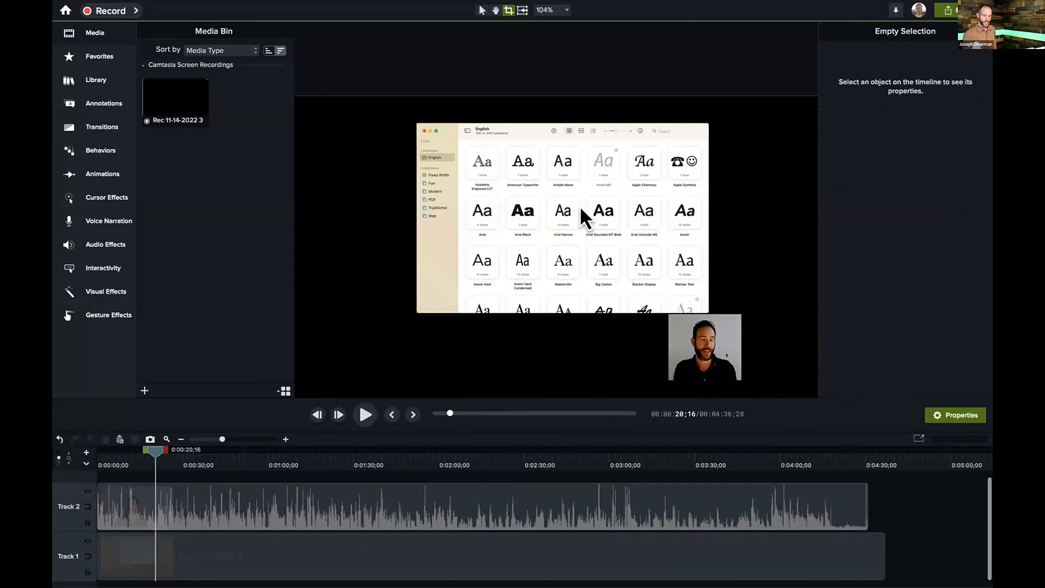
Step: Scrub the timeline to about 1:07 and back to about 0:55 to check the cropped layout
drag(156, 450, 291, 451)
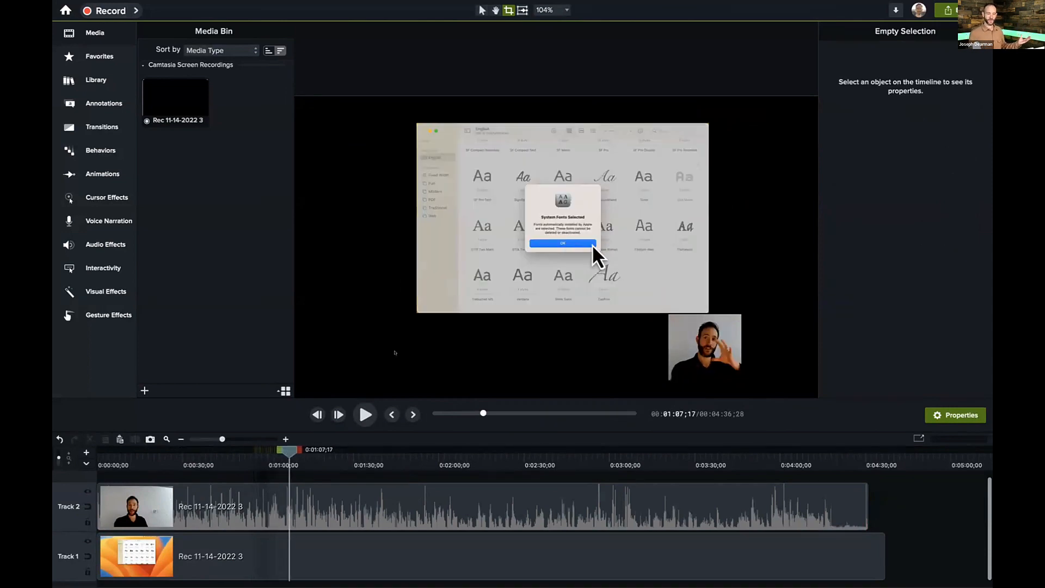
scroll(451, 310, down, 4)
scroll(520, 317, up, 4)
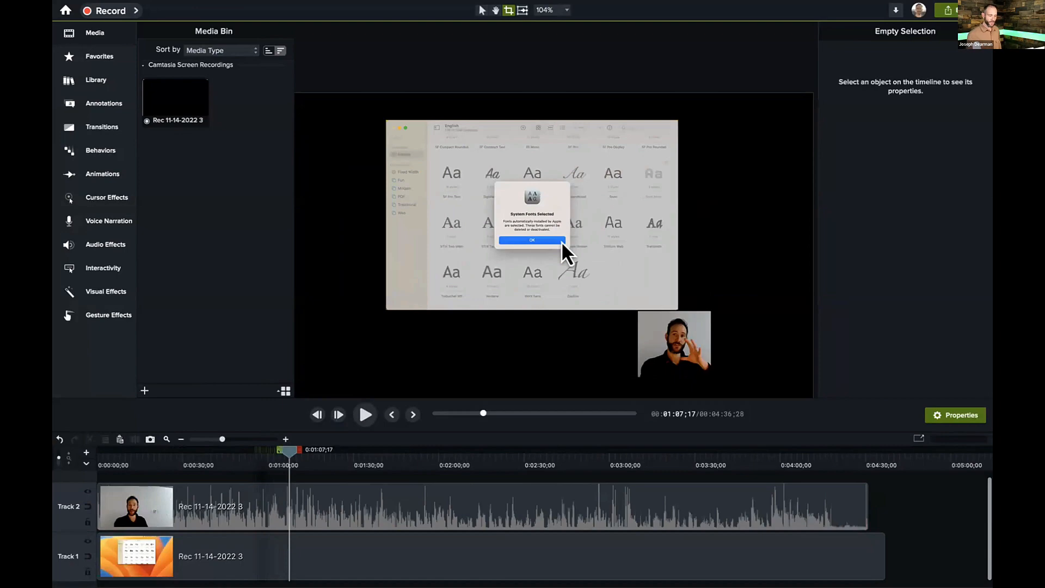
drag(286, 451, 251, 453)
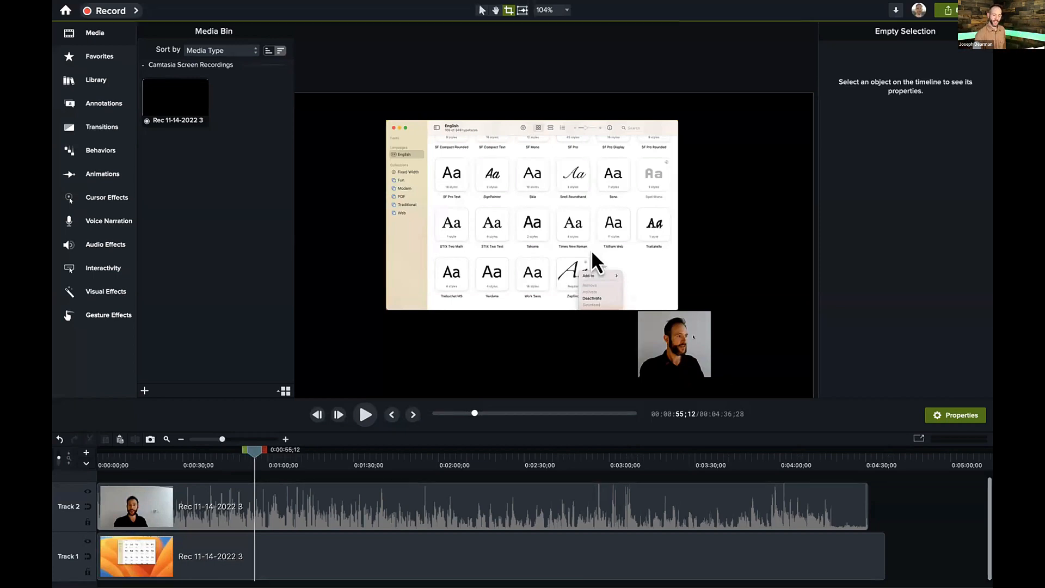
Step: Move the cropped webcam video over the font window's lower-left corner, around X -462, Y -136, and move the playhead to about 1:29
click(691, 344)
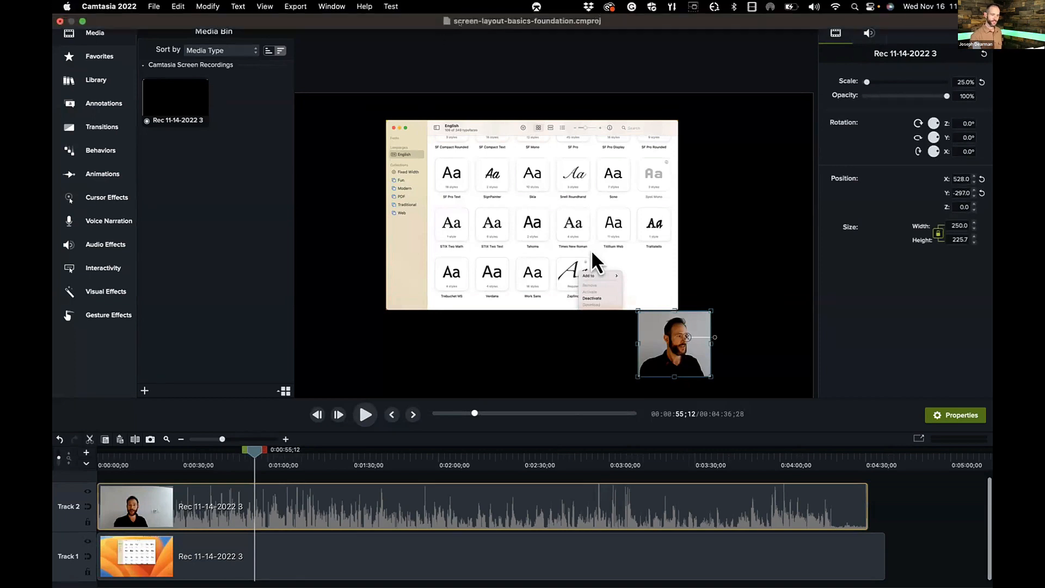
click(481, 11)
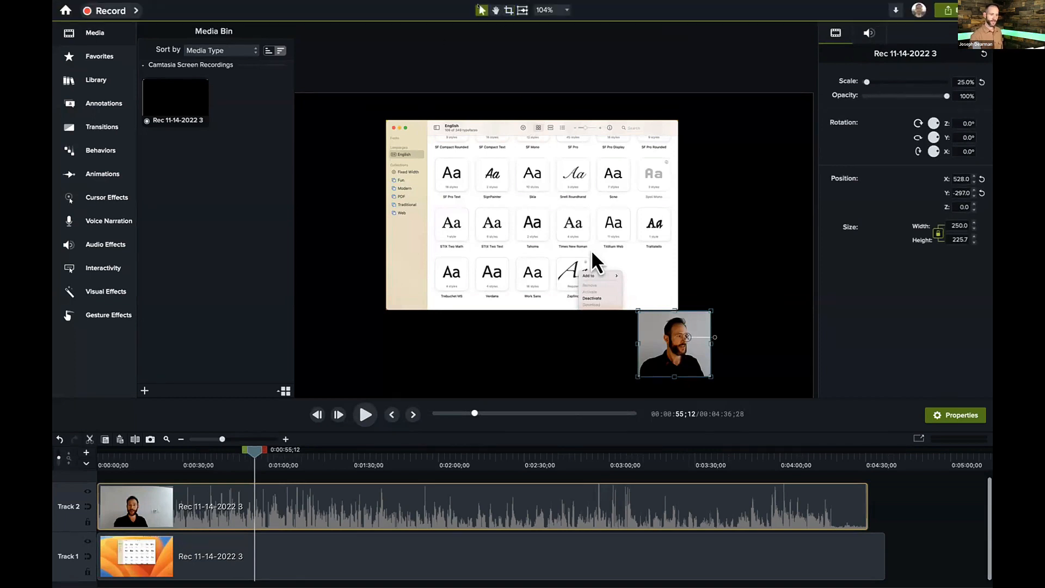
drag(673, 346, 398, 313)
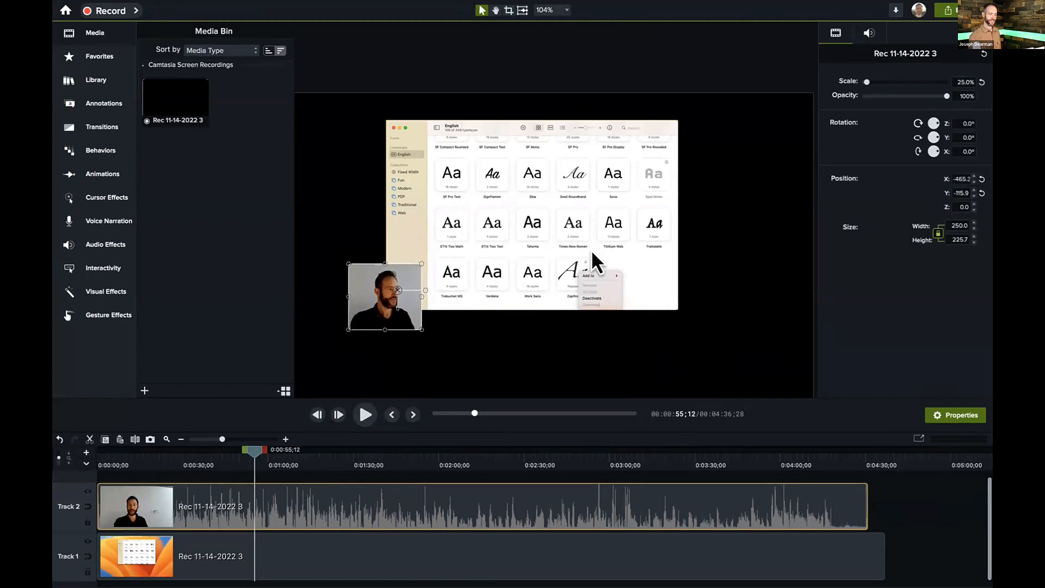
scroll(458, 283, down, 5)
scroll(458, 283, up, 2)
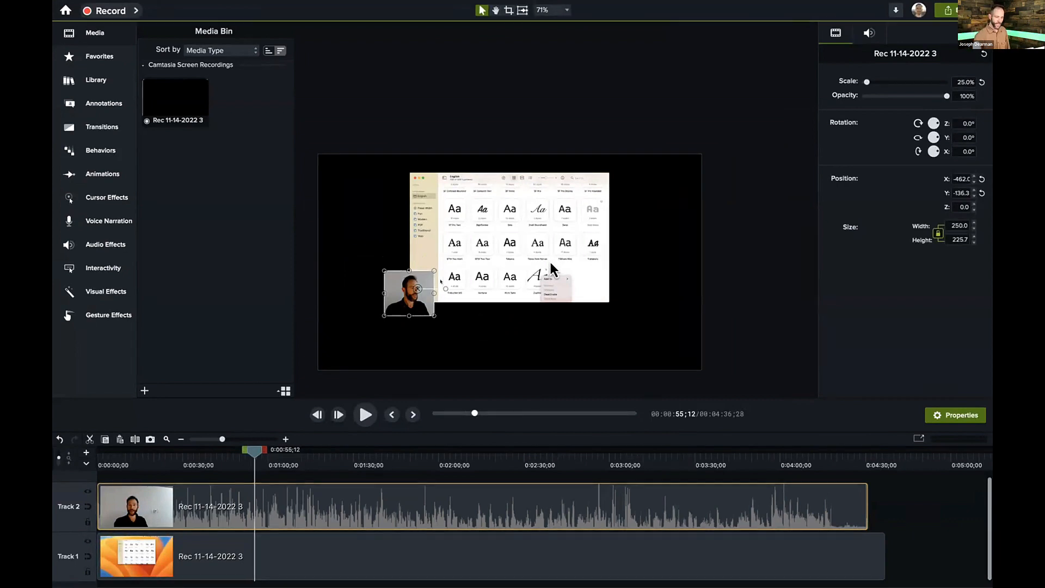
scroll(443, 283, up, 2)
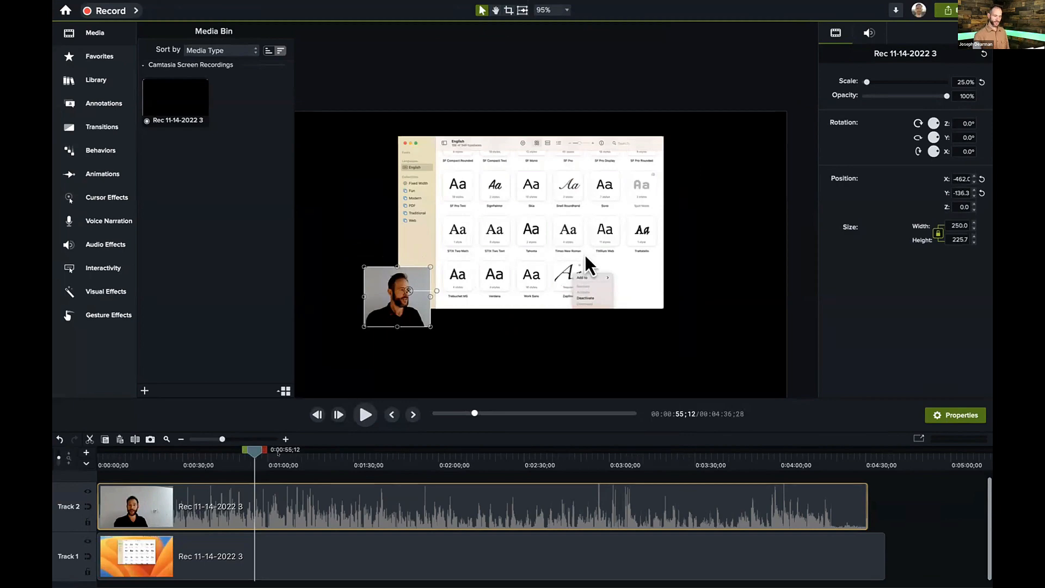
drag(257, 453, 349, 453)
Step: Select the screen recording and free up canvas space by hiding the media bin, the tool labels and the properties
click(467, 290)
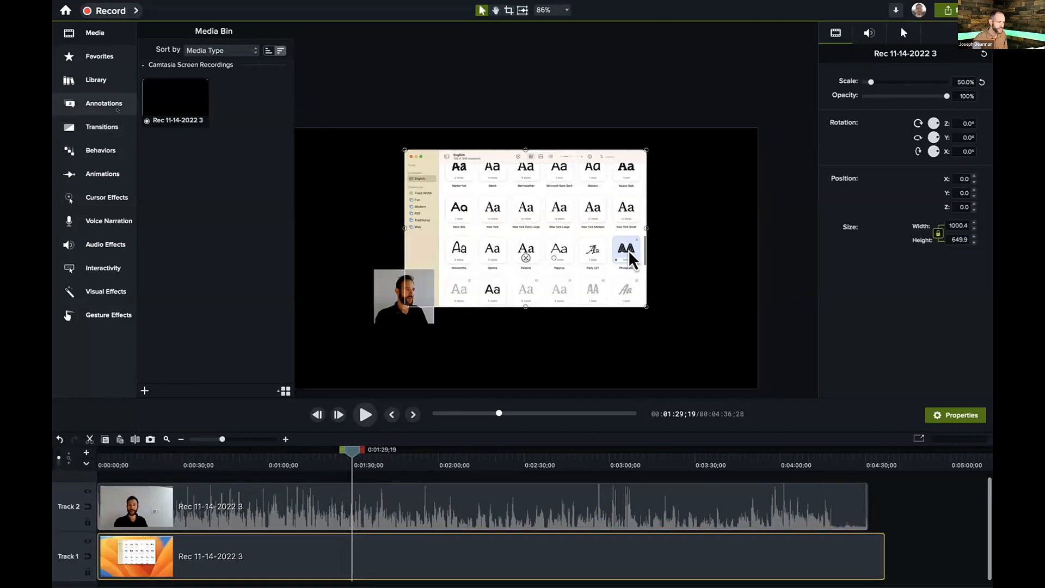
click(94, 33)
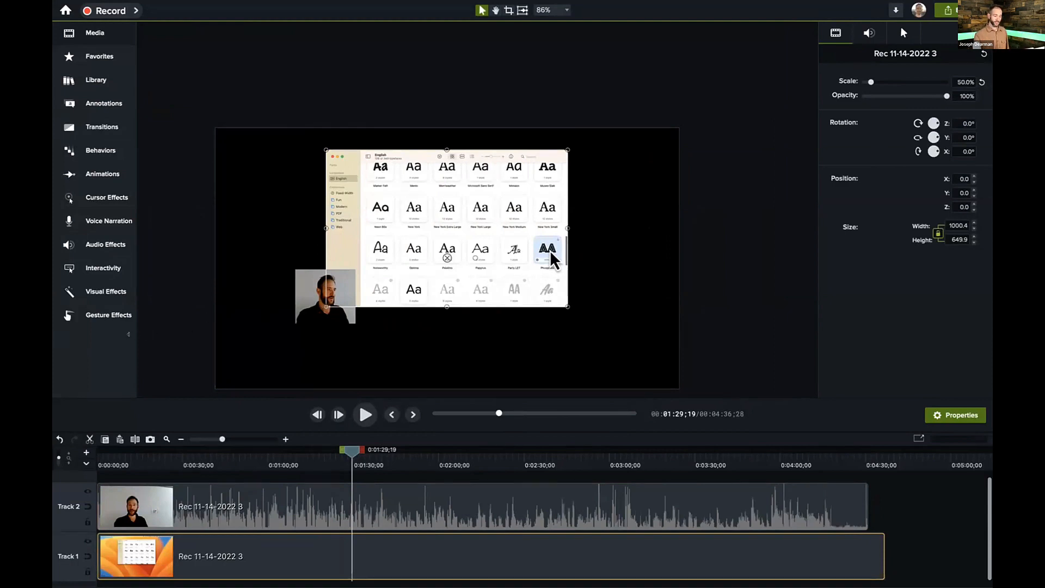
drag(136, 337, 82, 329)
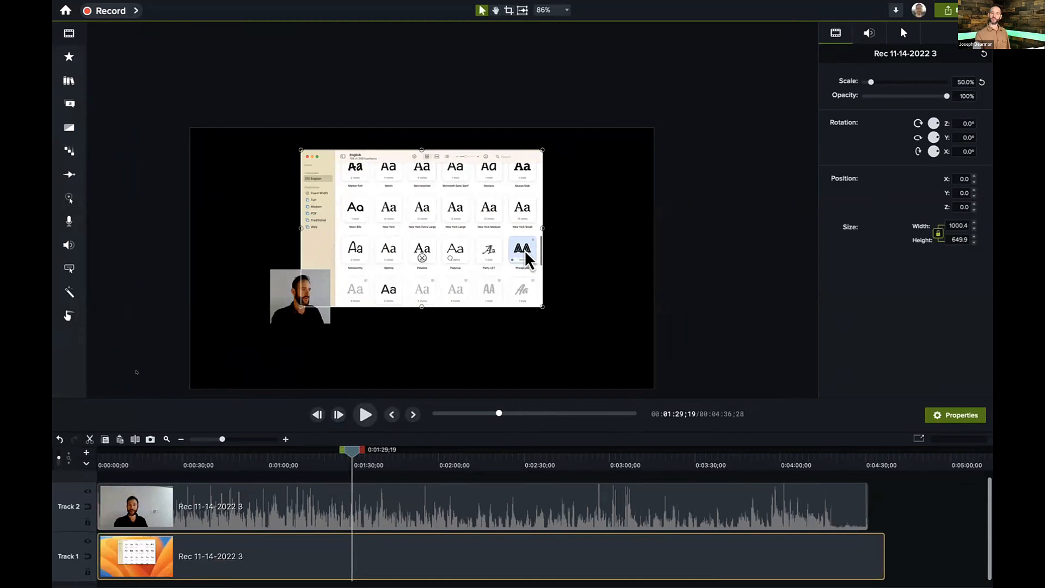
key(space)
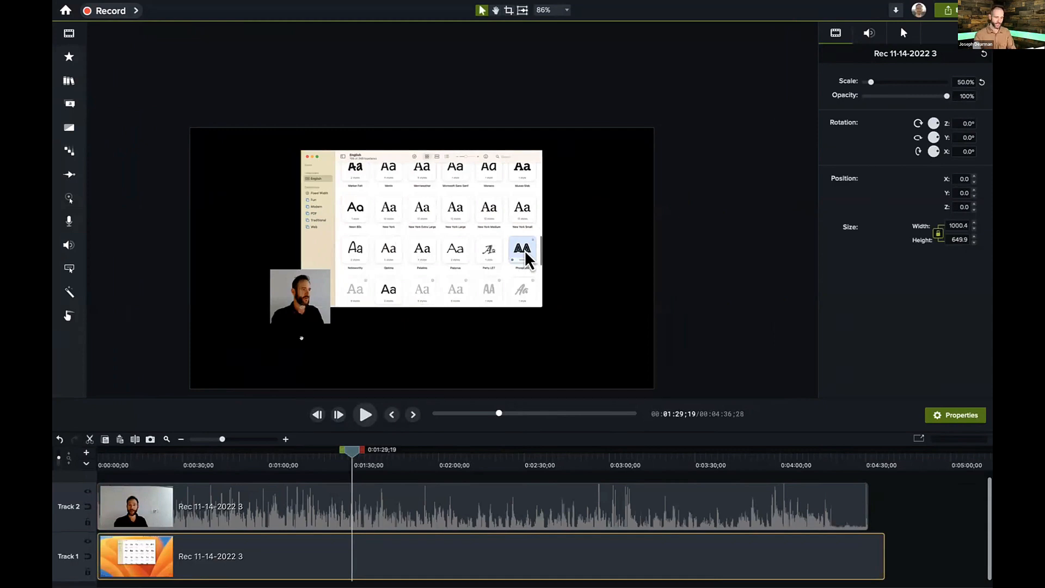
drag(301, 338, 311, 313)
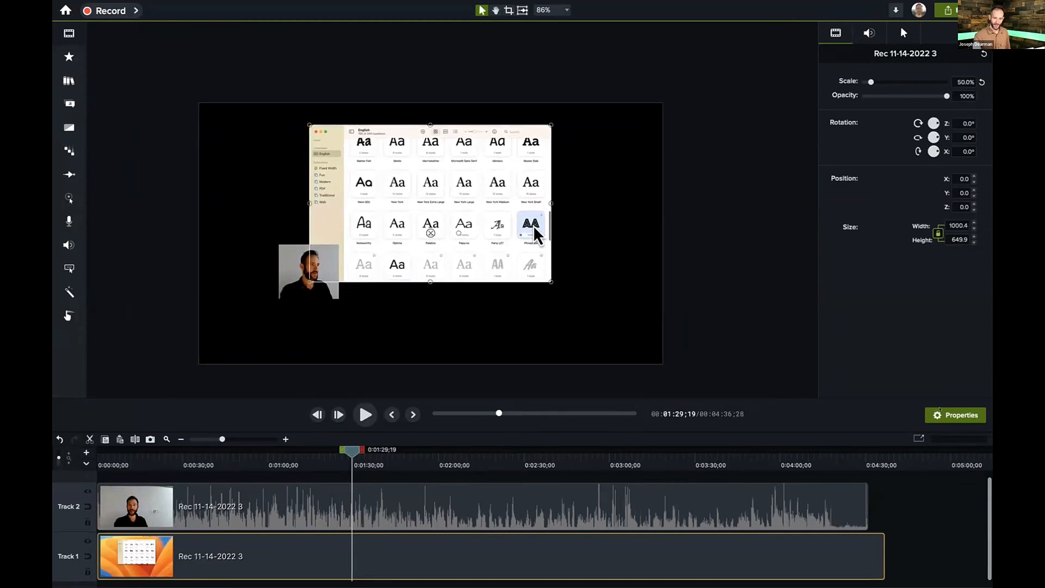
click(940, 410)
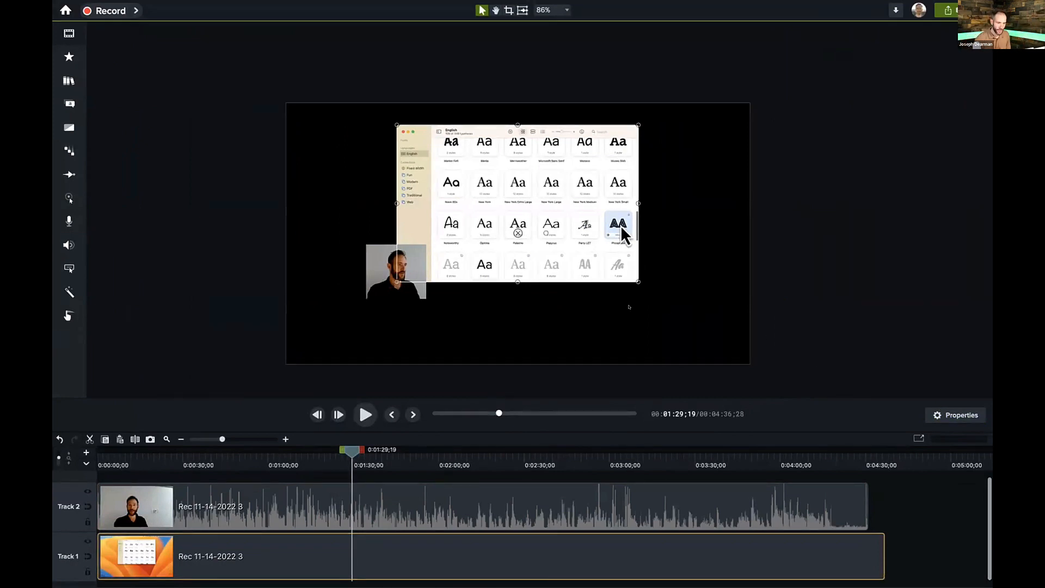
Step: Scale up the cropped screen recording from two opposite corners until it nearly fills the canvas height
scroll(628, 299, up, 2)
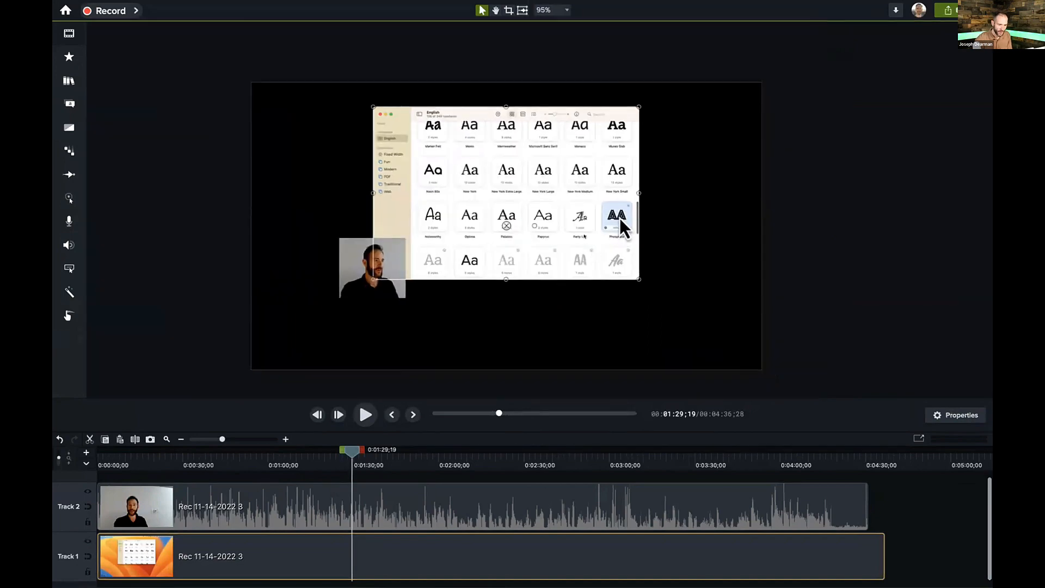
scroll(548, 182, up, 2)
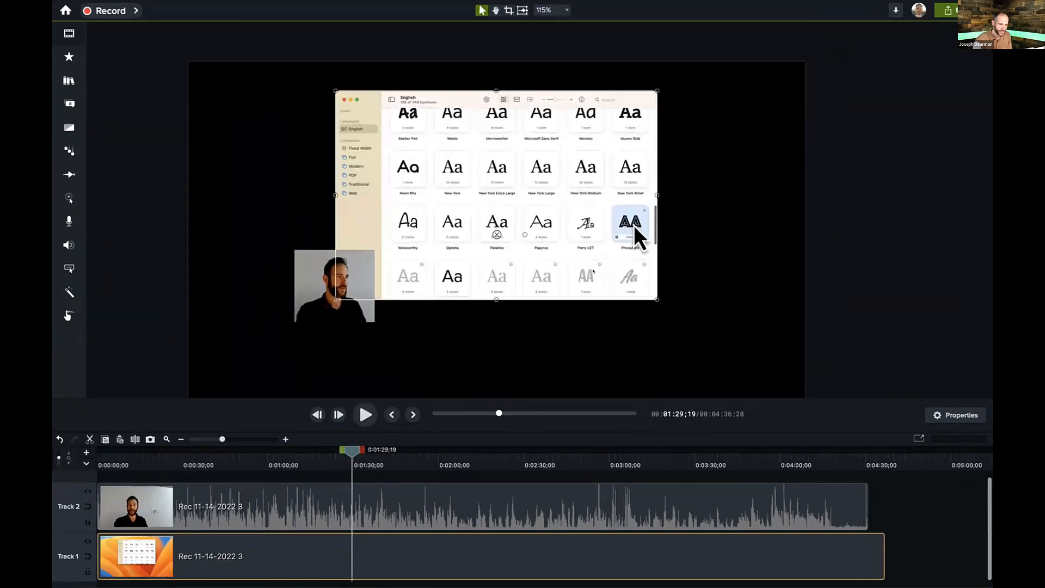
drag(657, 299, 784, 382)
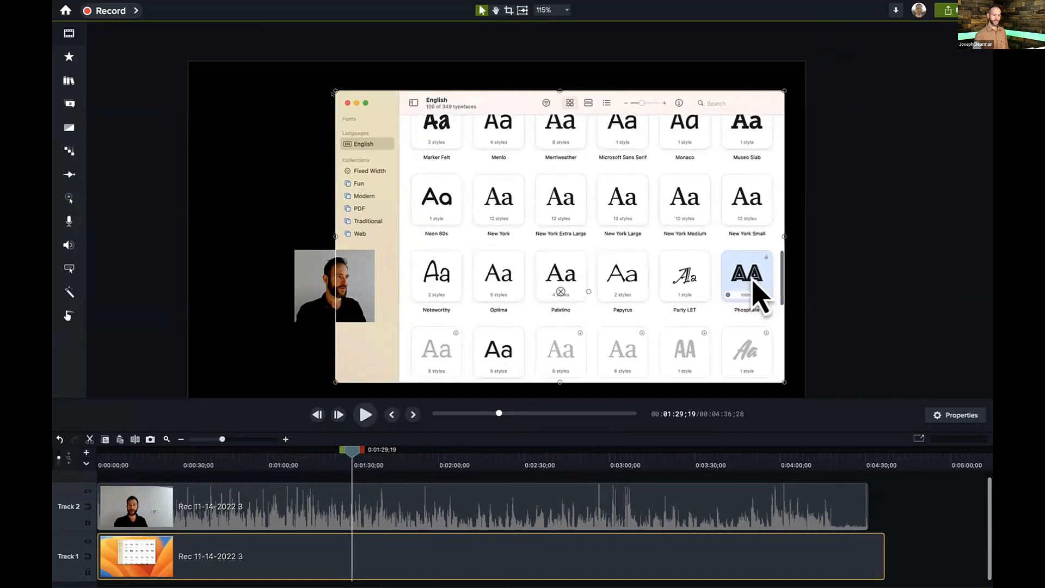
drag(335, 92, 288, 60)
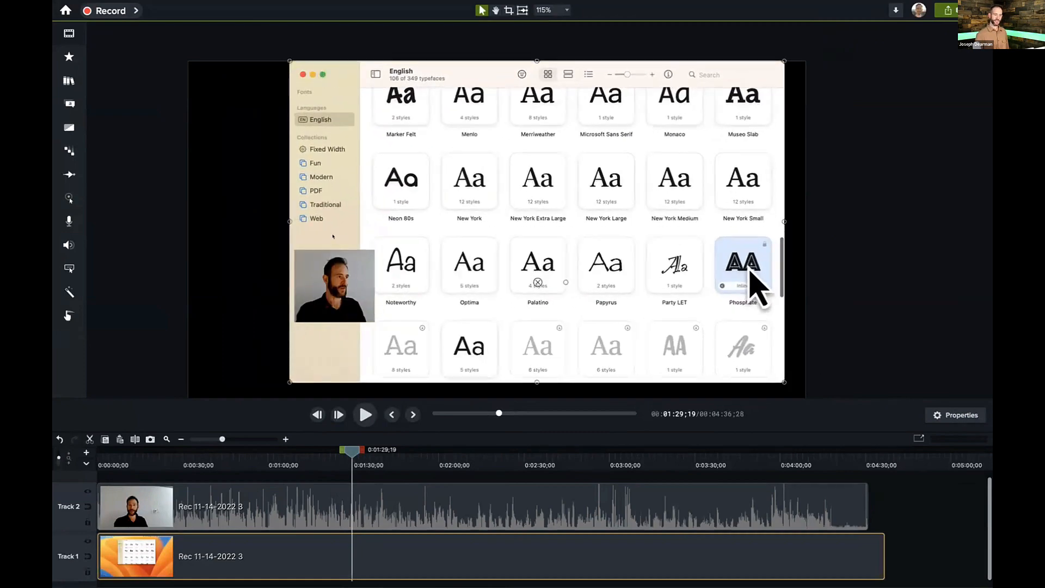
Step: Resize and shift the screen recording so it sits on the canvas's right side with small margins, leaving room beside it for the webcam video
scroll(349, 264, down, 5)
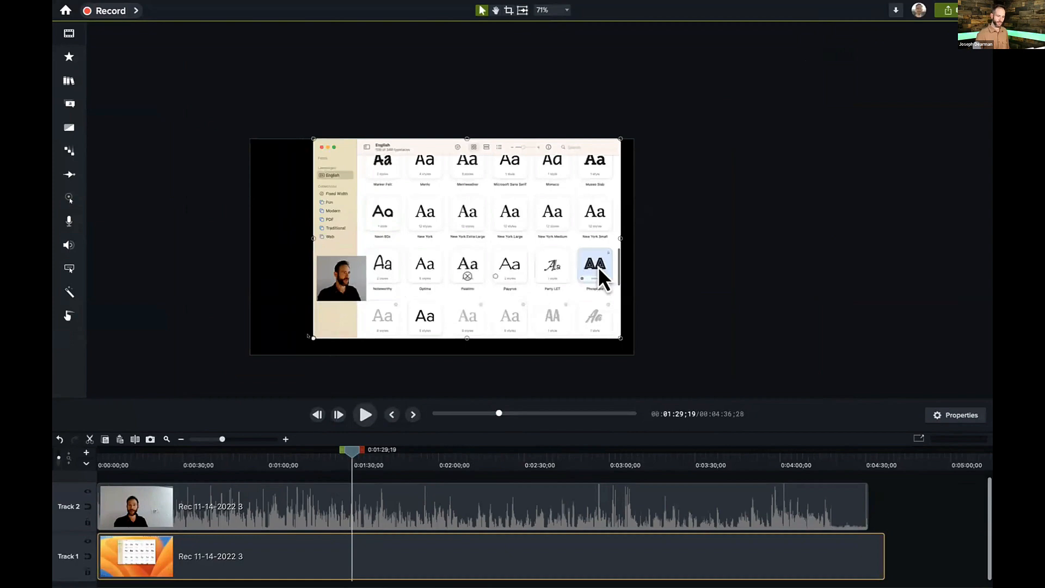
drag(306, 334, 245, 338)
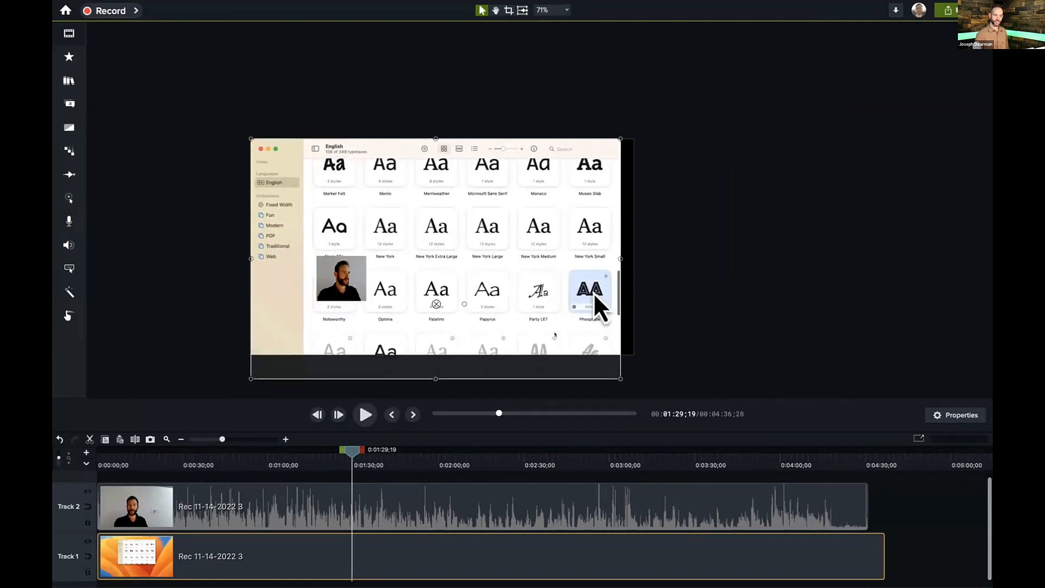
mouse_move(617, 373)
mouse_down()
mouse_move(629, 375)
mouse_move(619, 380)
mouse_up()
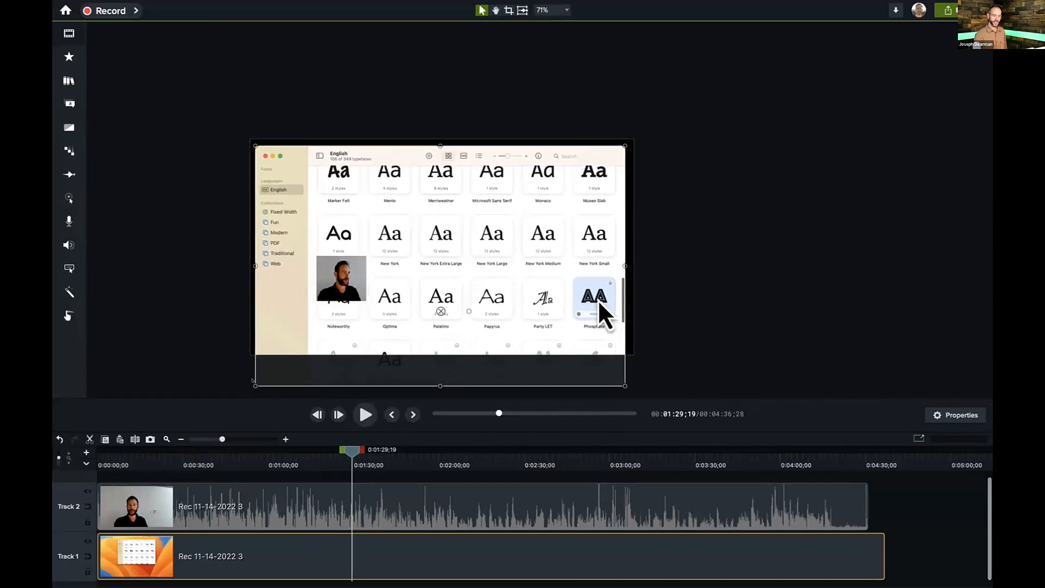
drag(253, 382, 377, 328)
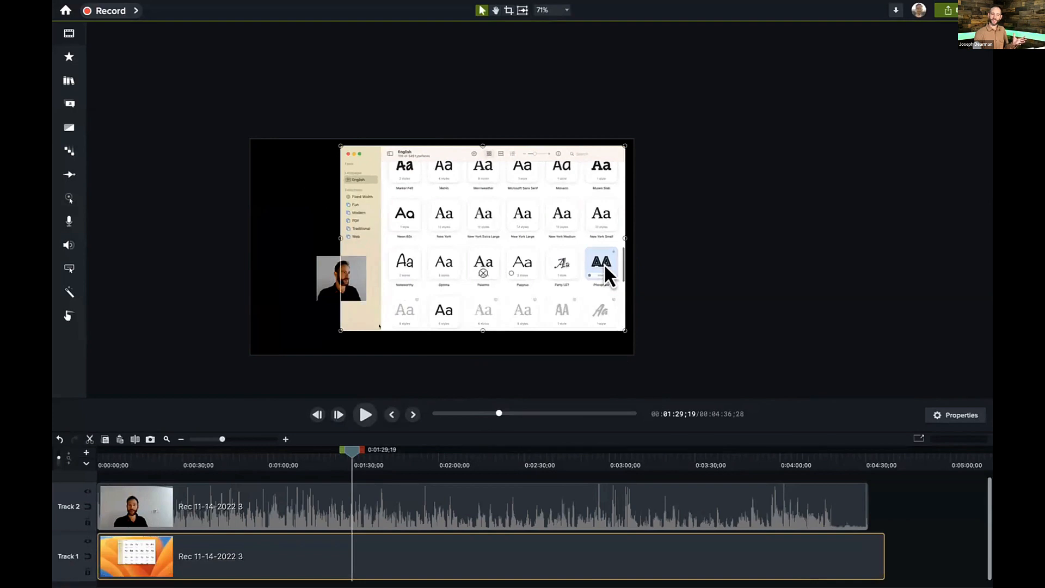
Step: Shift the screen recording slightly down and away from the canvas's right edge, to about X 170, Y -174, so its margins look even
scroll(449, 236, up, 3)
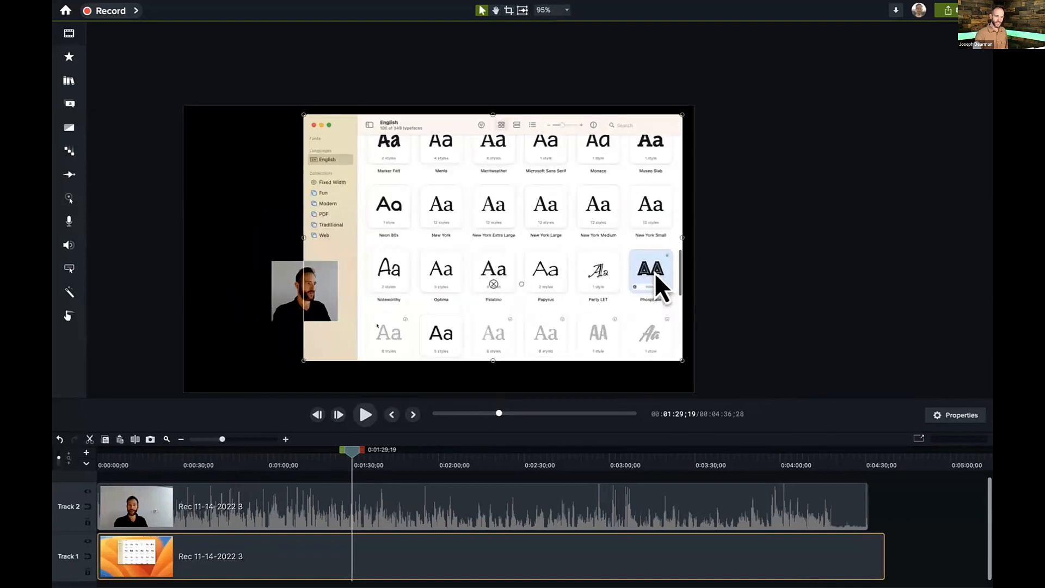
drag(655, 272, 641, 283)
drag(433, 283, 433, 284)
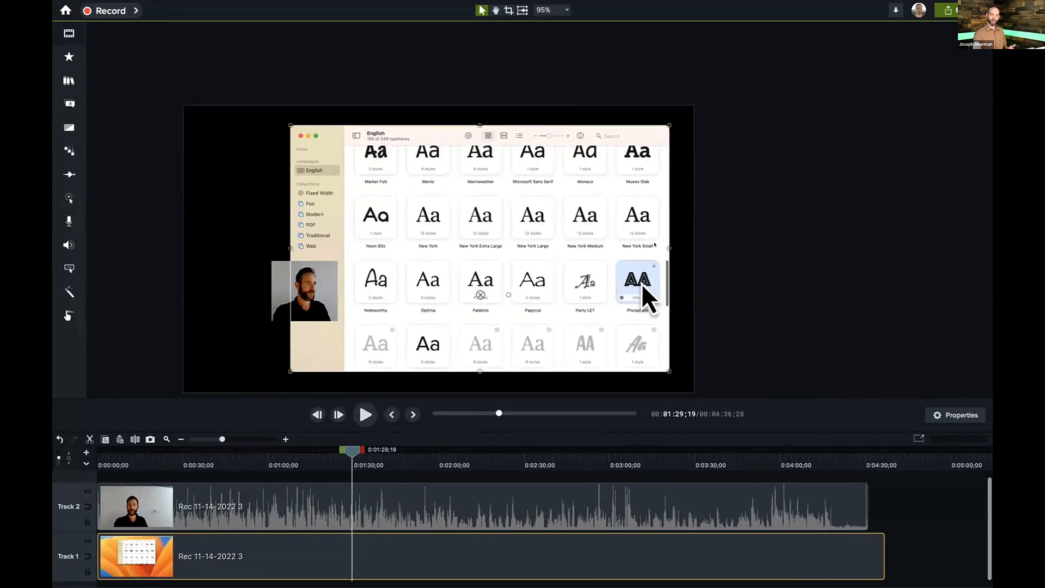
drag(603, 252, 607, 252)
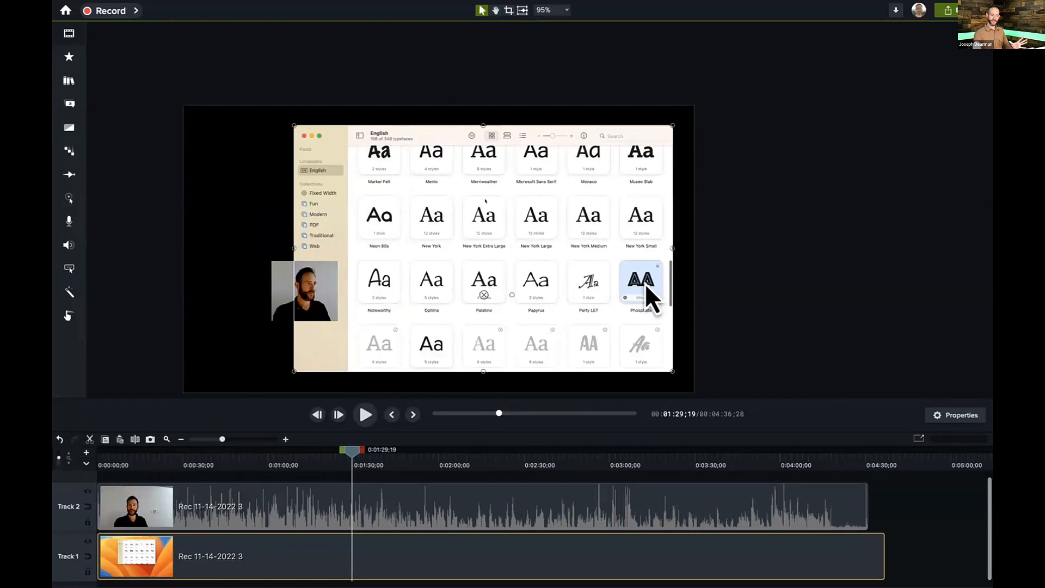
Step: Move the webcam video into the canvas's lower-left corner and enlarge it to about 60% so it overlaps the screen recording
scroll(486, 200, up, 1)
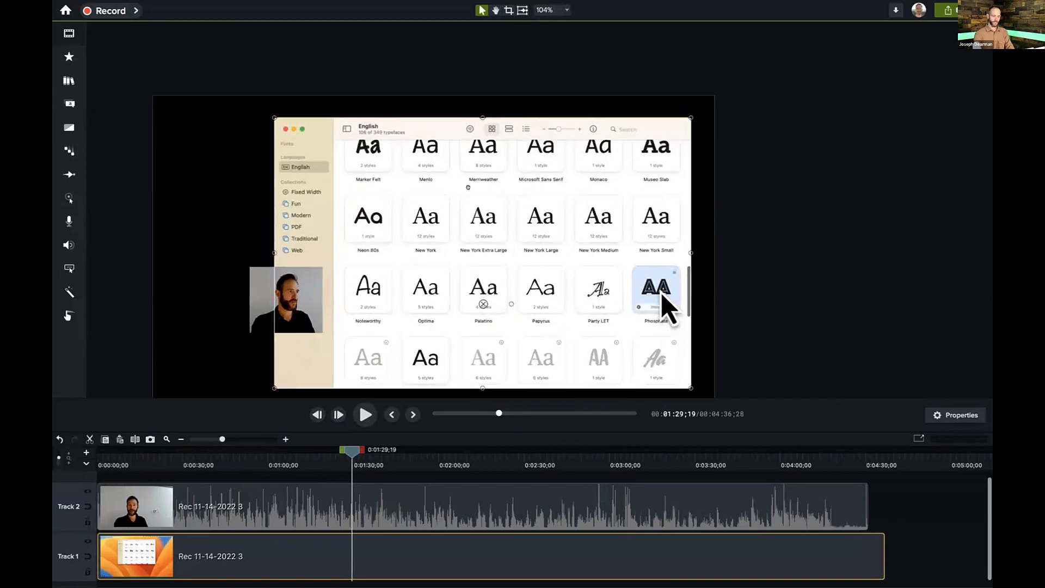
scroll(468, 176, down, 1)
click(468, 176)
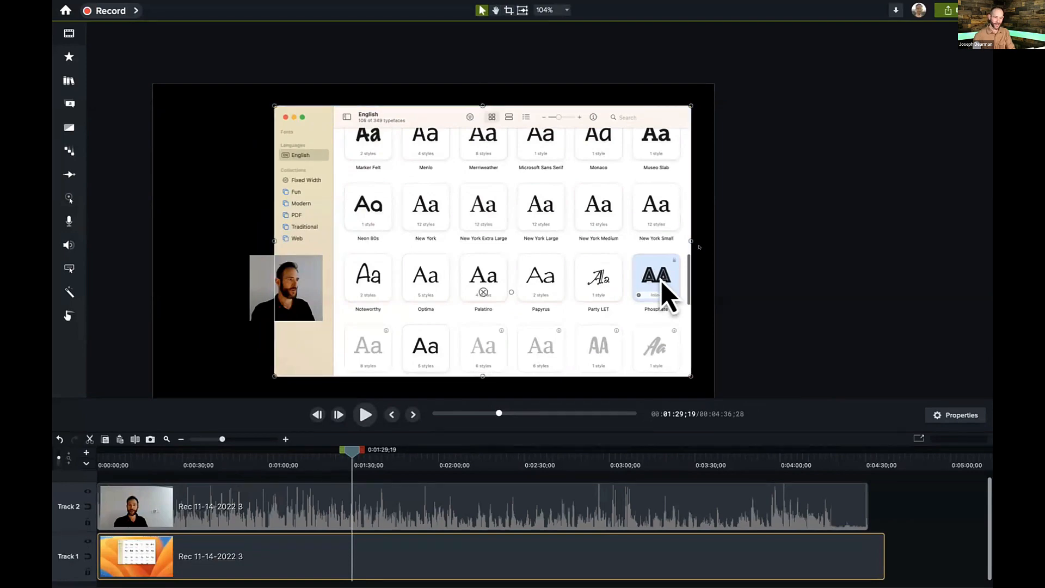
scroll(725, 255, down, 1)
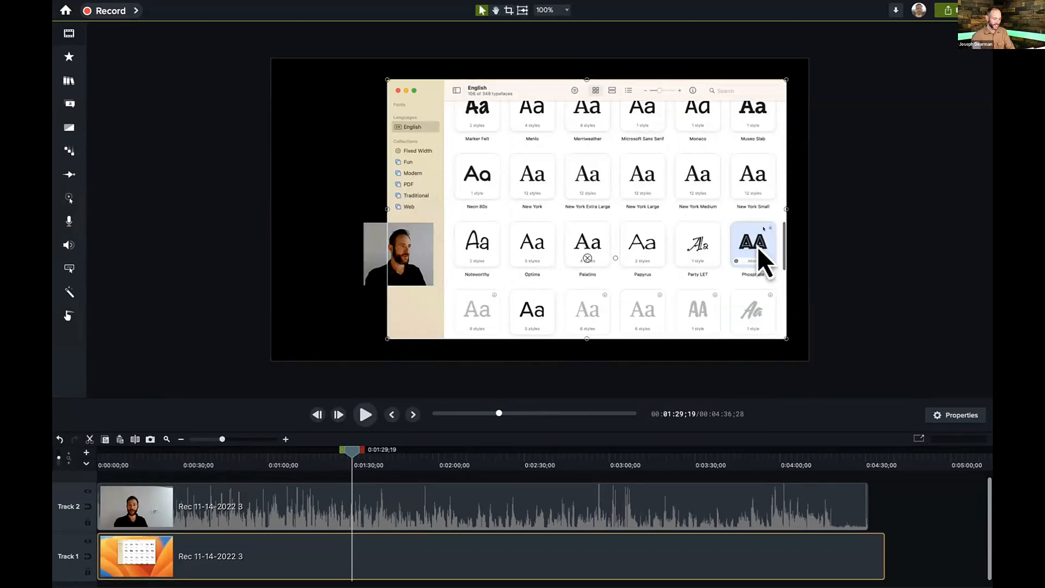
drag(759, 223, 762, 248)
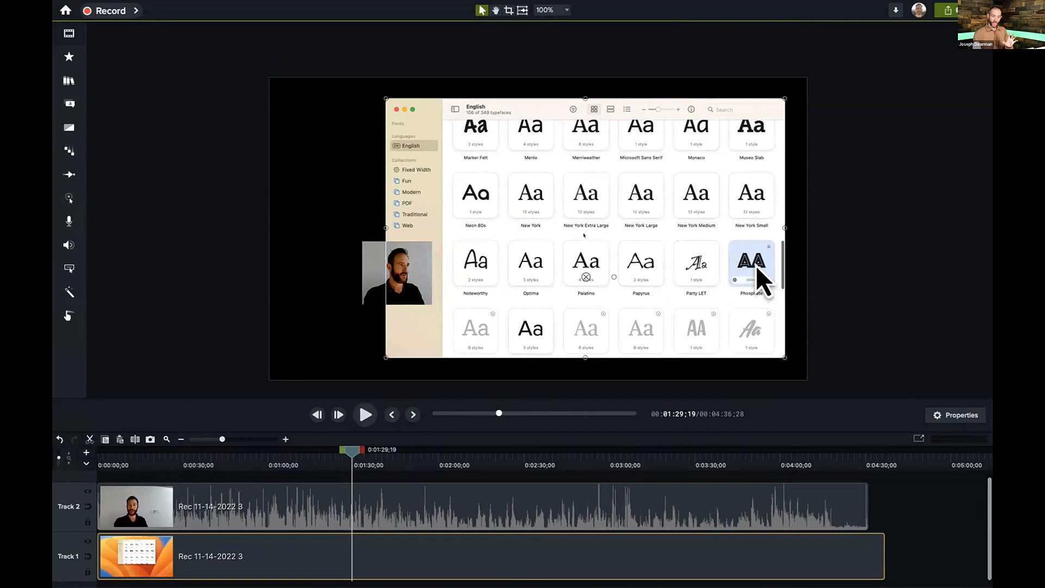
click(388, 272)
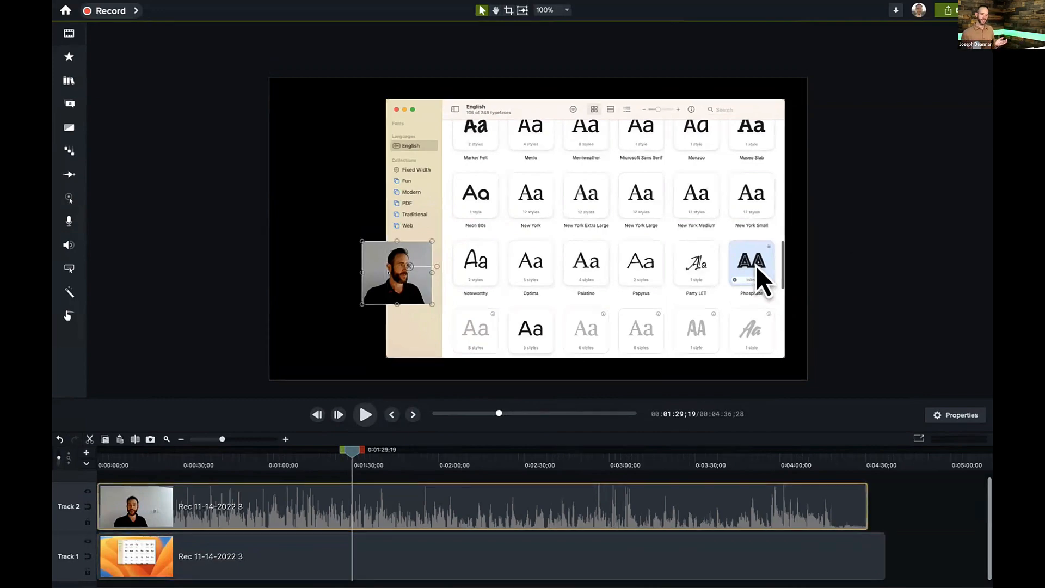
drag(388, 271, 325, 328)
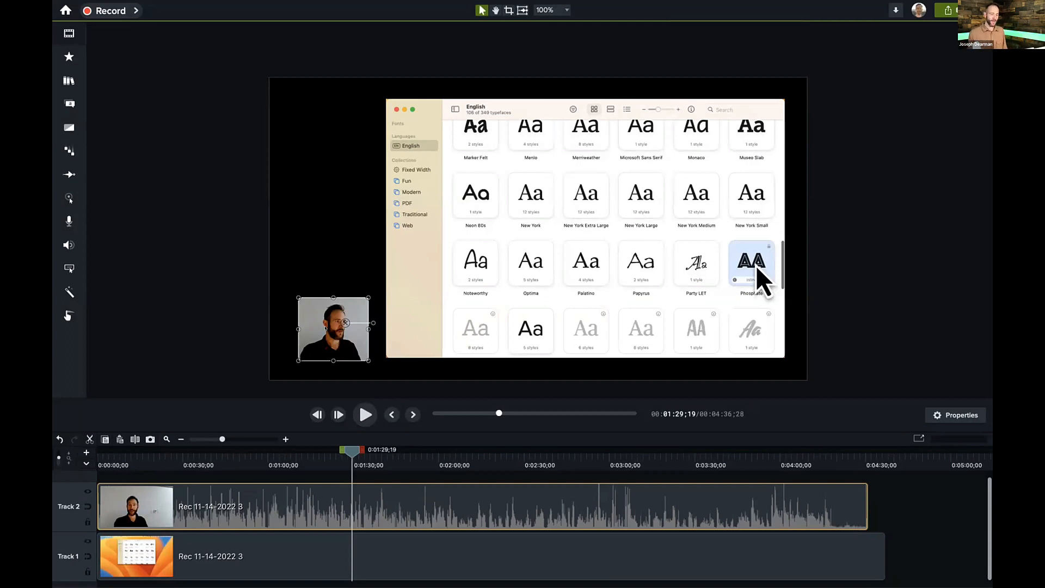
drag(368, 298, 461, 229)
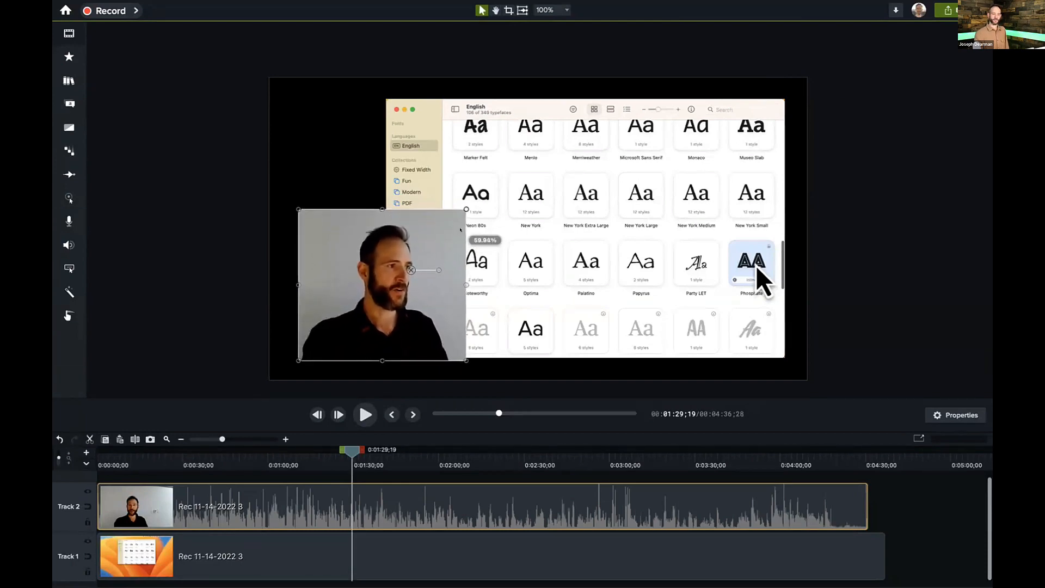
Step: Show the webcam video's properties, try scales of 11% and 100%, and settle on exactly 60%
click(955, 415)
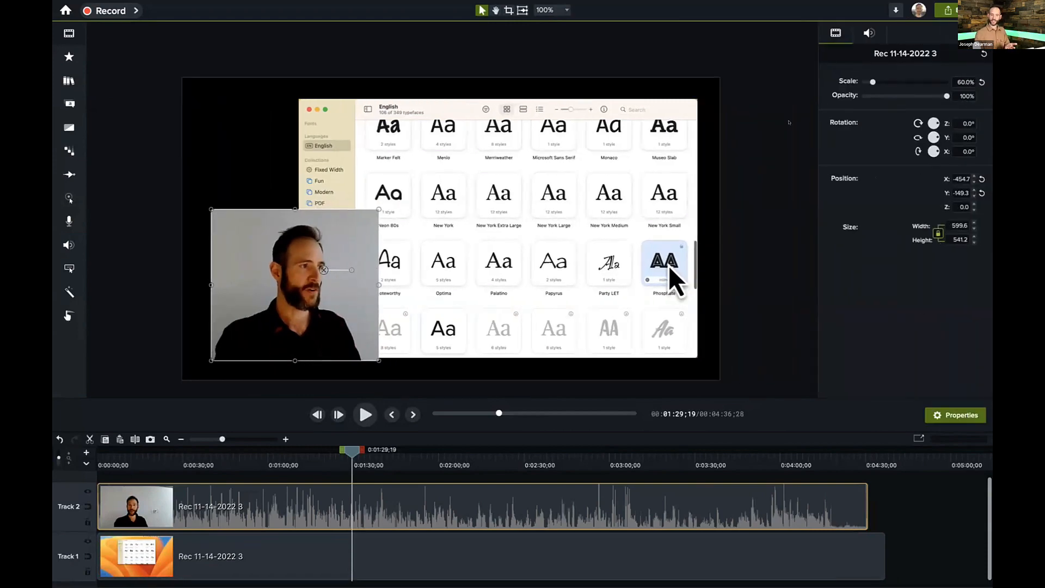
click(966, 82)
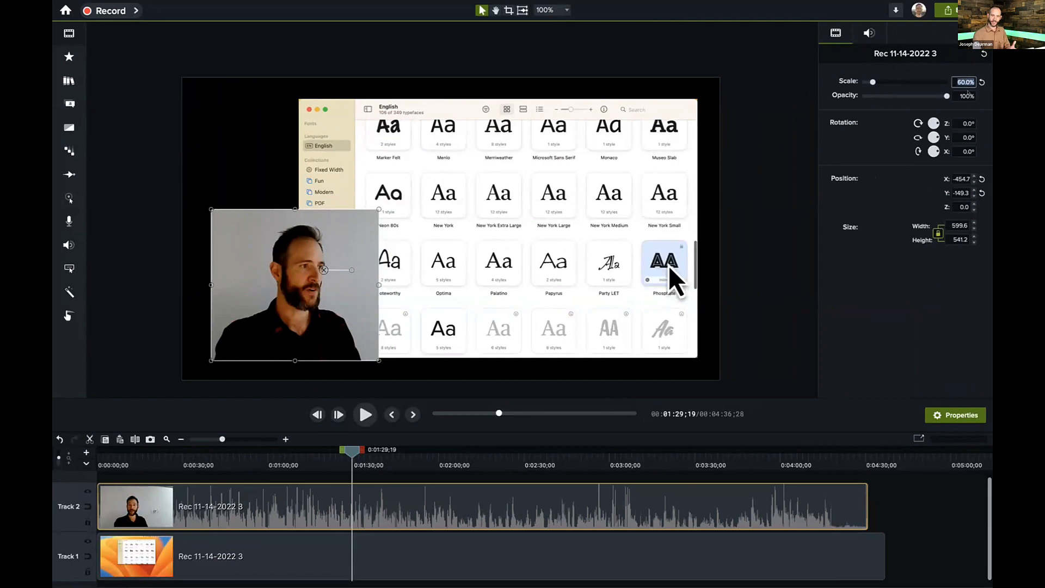
text(11)
key(Return)
text(100)
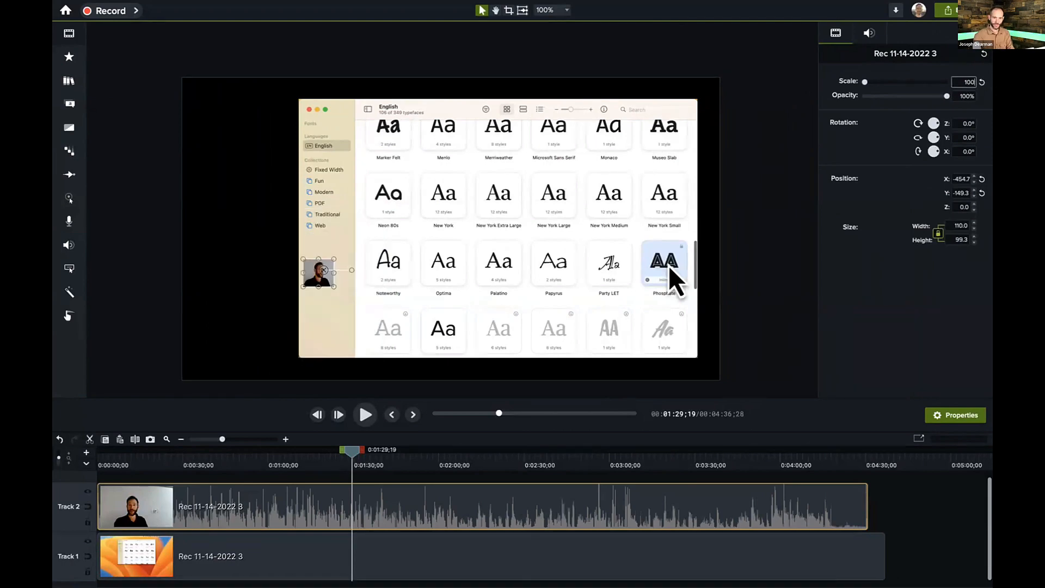
key(Return)
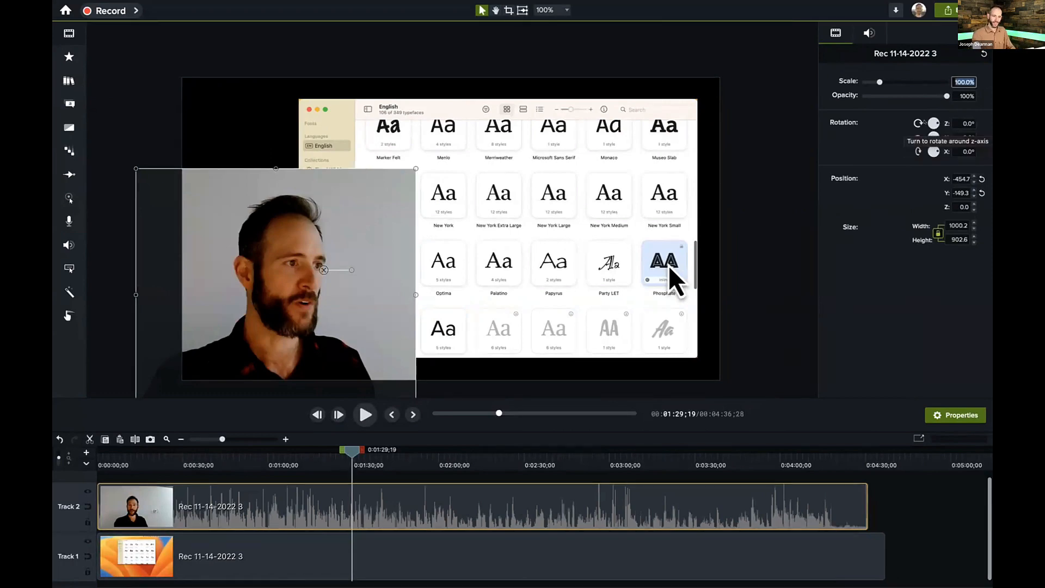
text(60)
key(Return)
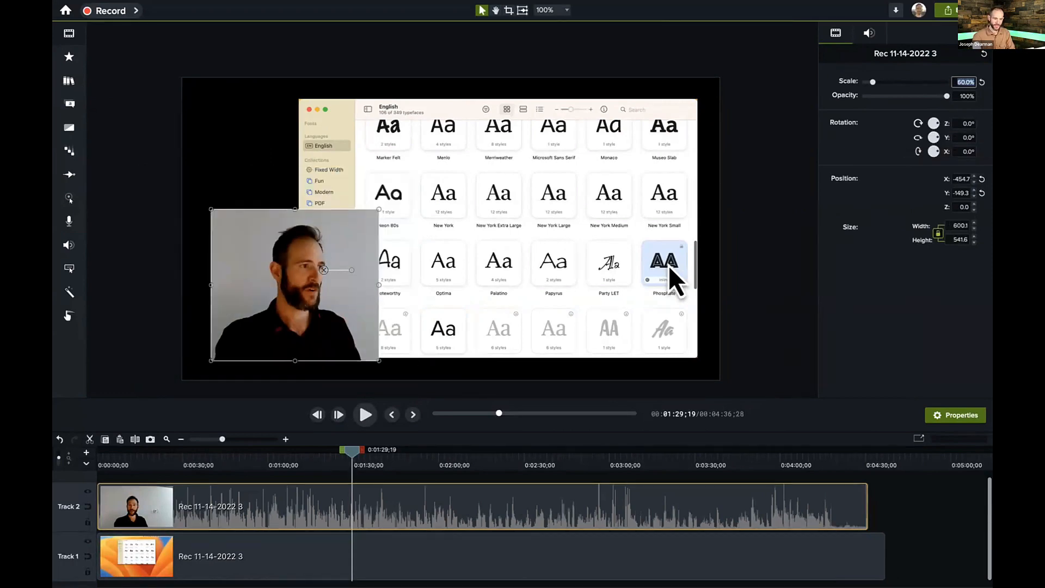
Step: Set the screen recording's scale to 70% and deselect it
click(654, 128)
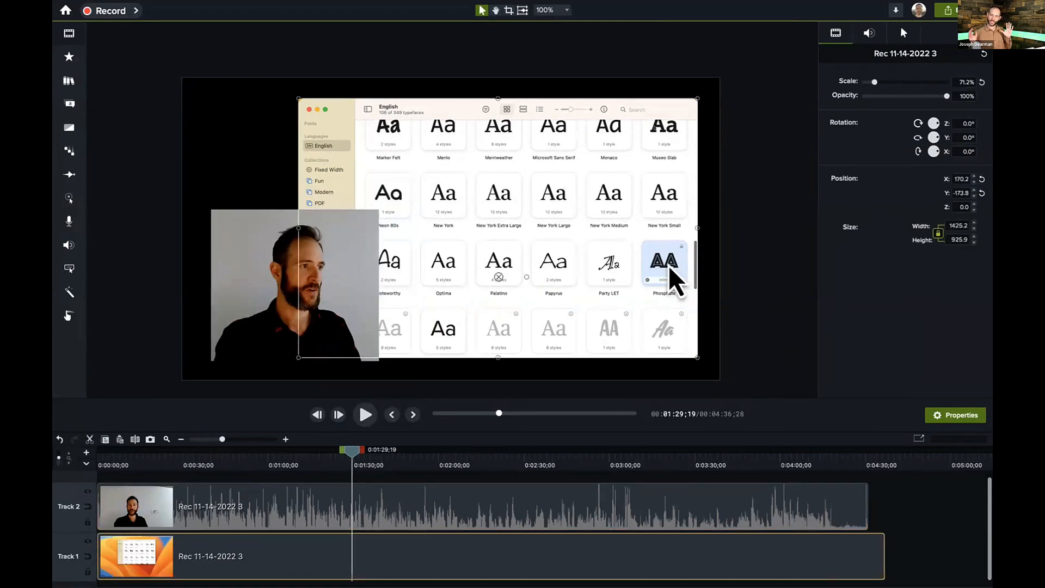
click(965, 81)
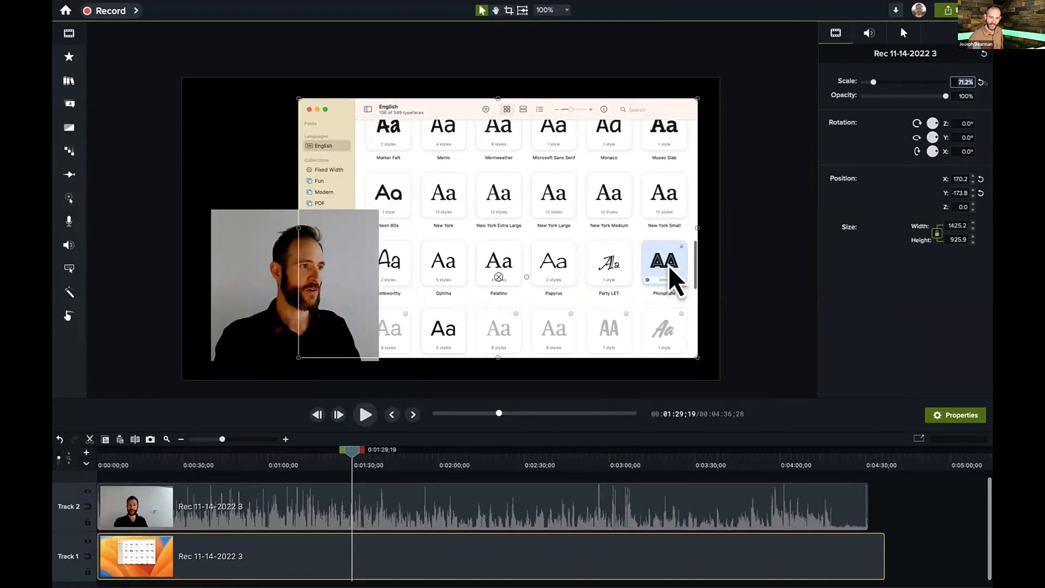
text(70)
key(Return)
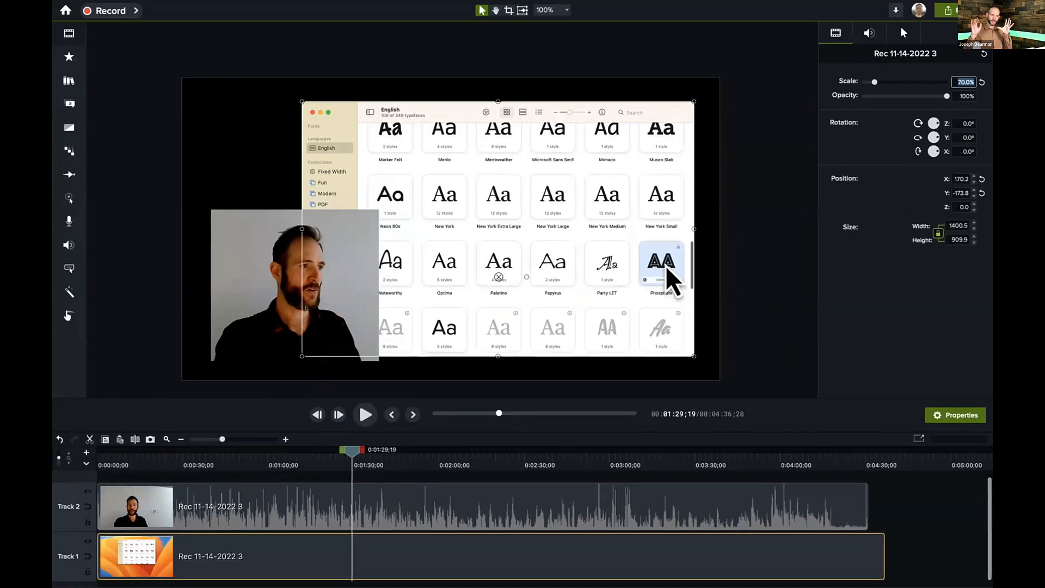
click(207, 163)
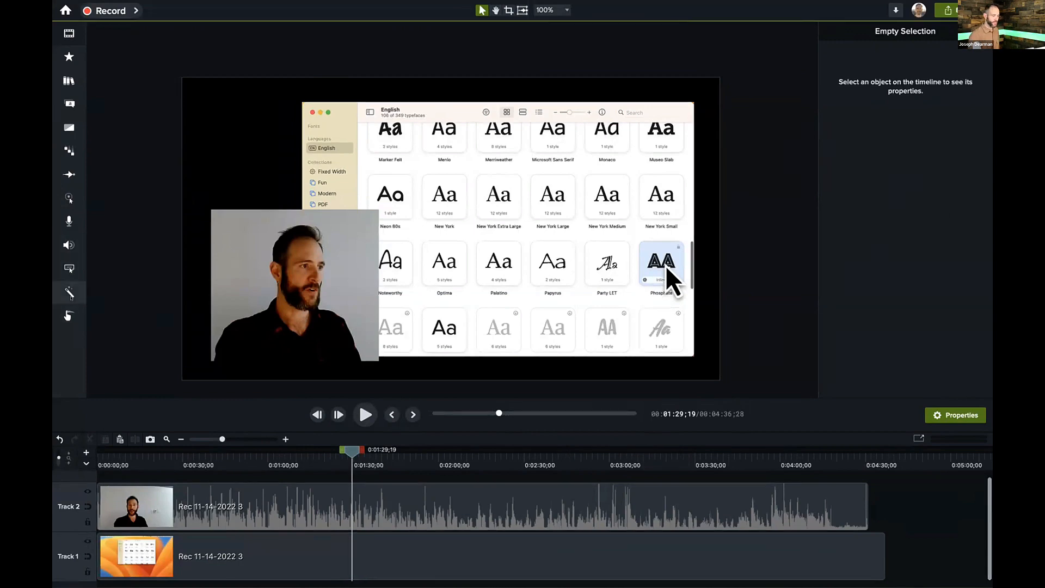
Step: Apply the Corner Rounding visual effect to both the webcam and screen recording clips with a radius of 70
click(70, 292)
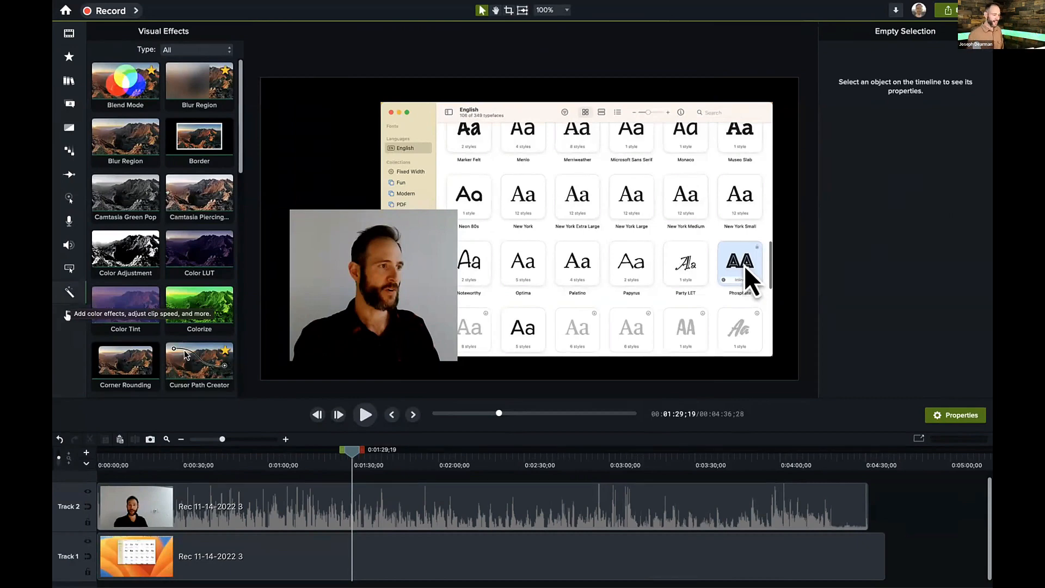
scroll(219, 241, down, 4)
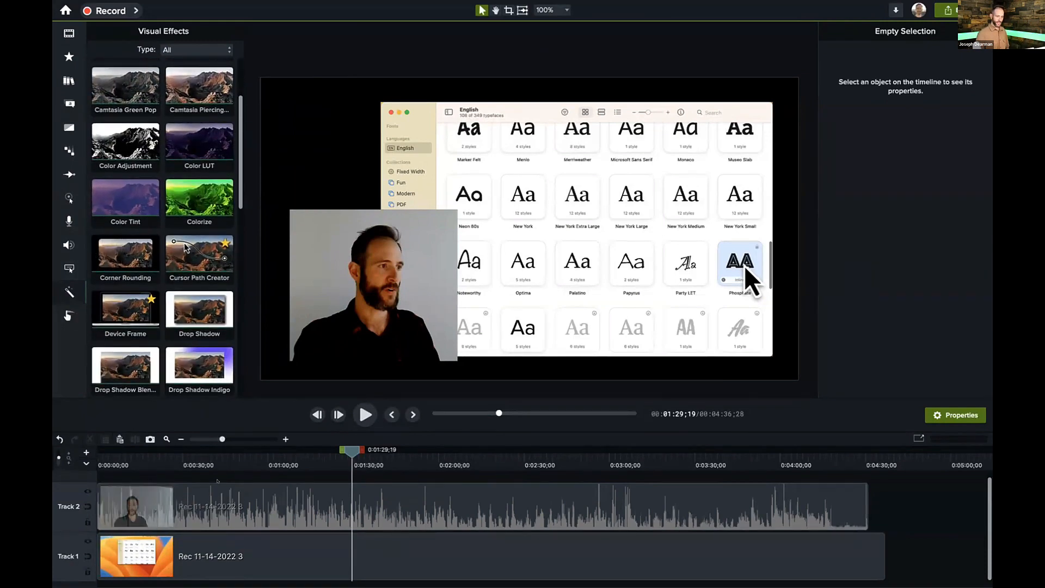
drag(222, 478, 217, 560)
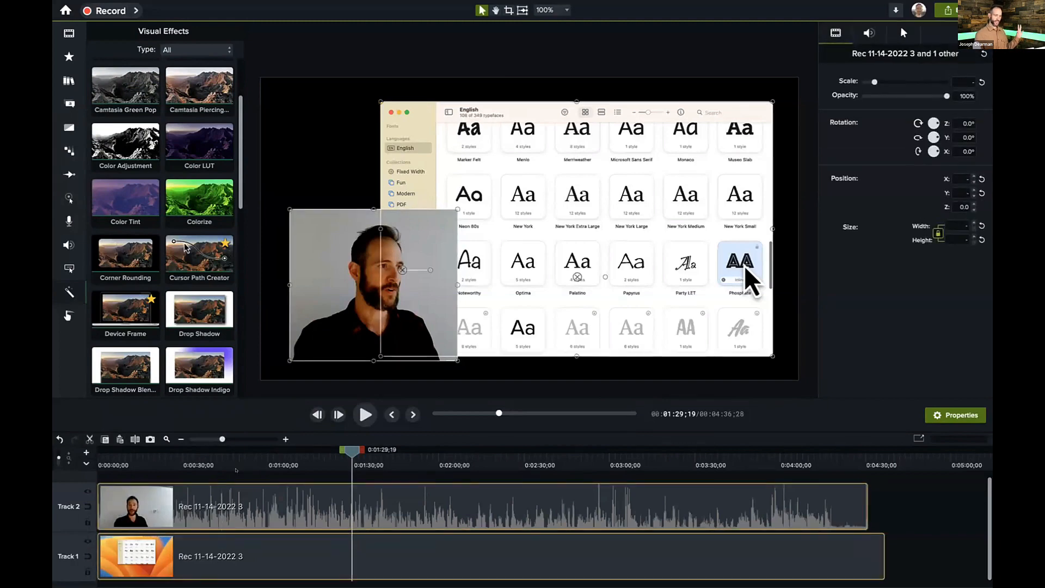
drag(235, 478, 229, 558)
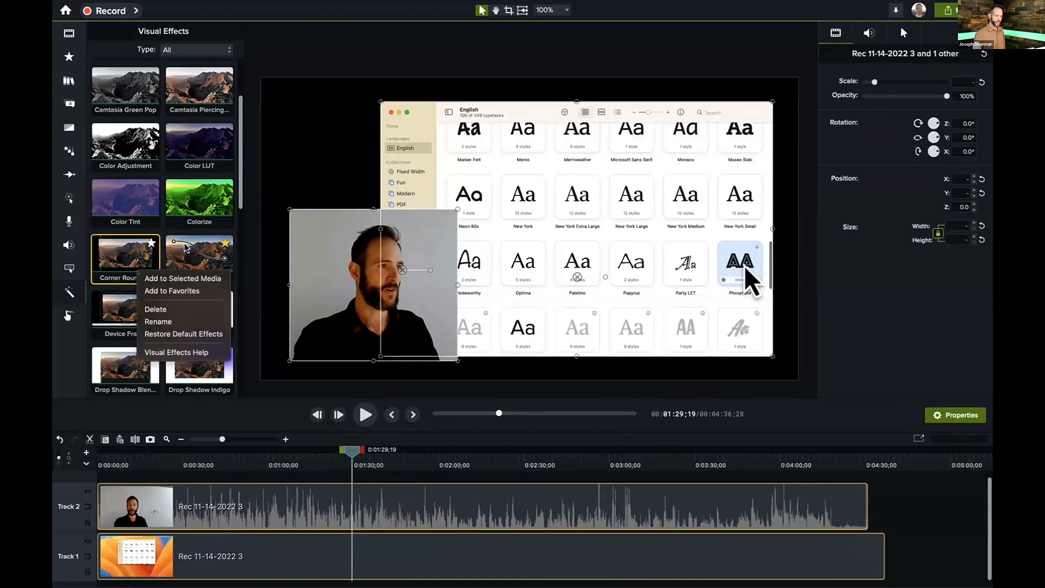
right_click(147, 273)
click(148, 277)
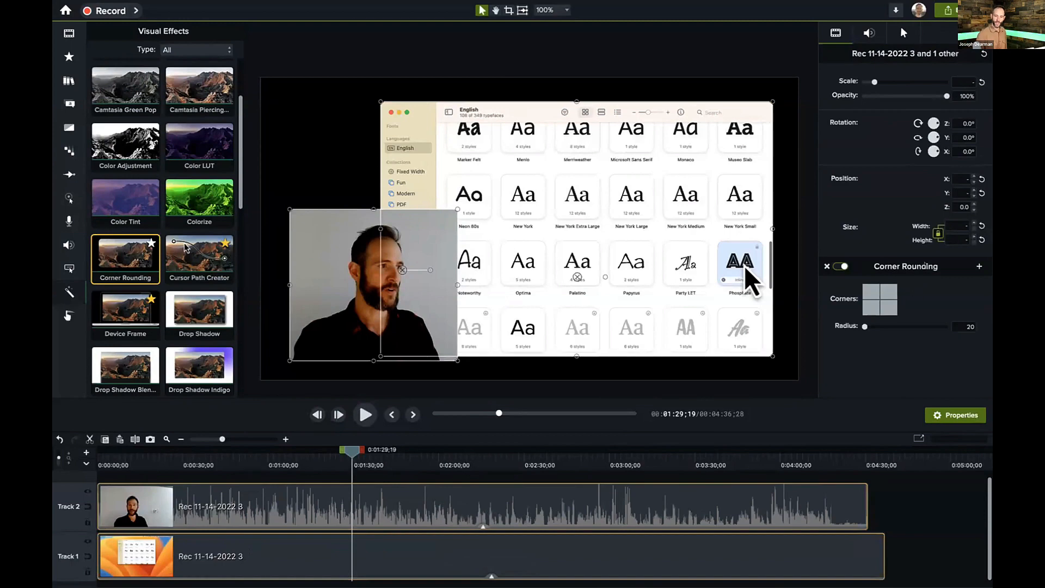
mouse_move(864, 326)
mouse_down()
mouse_move(876, 326)
mouse_move(862, 325)
mouse_up()
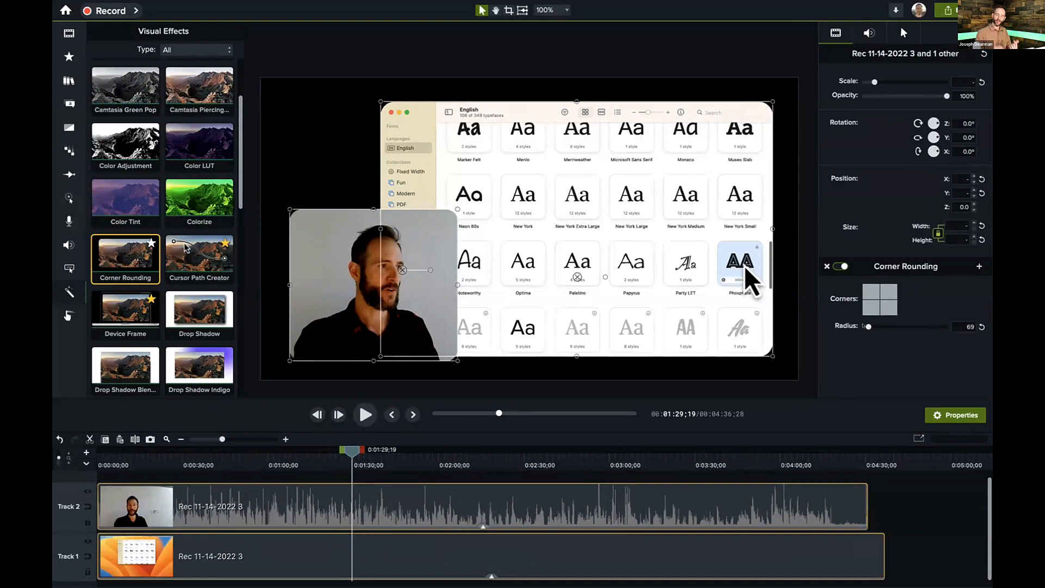
drag(869, 327, 869, 326)
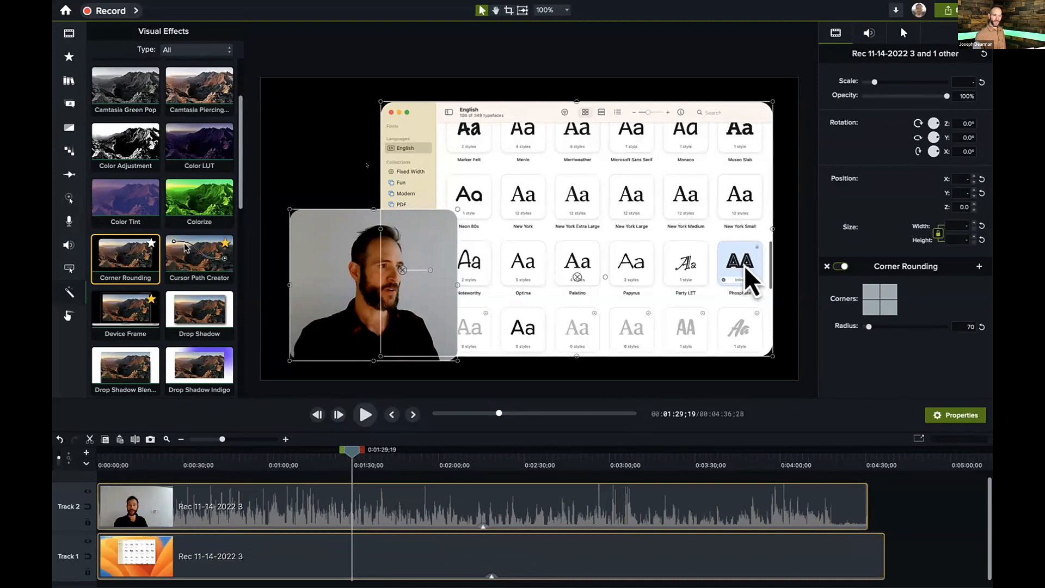
click(366, 164)
Step: Reduce the Corner Rounding radius of the screen recording alone to 40
click(738, 246)
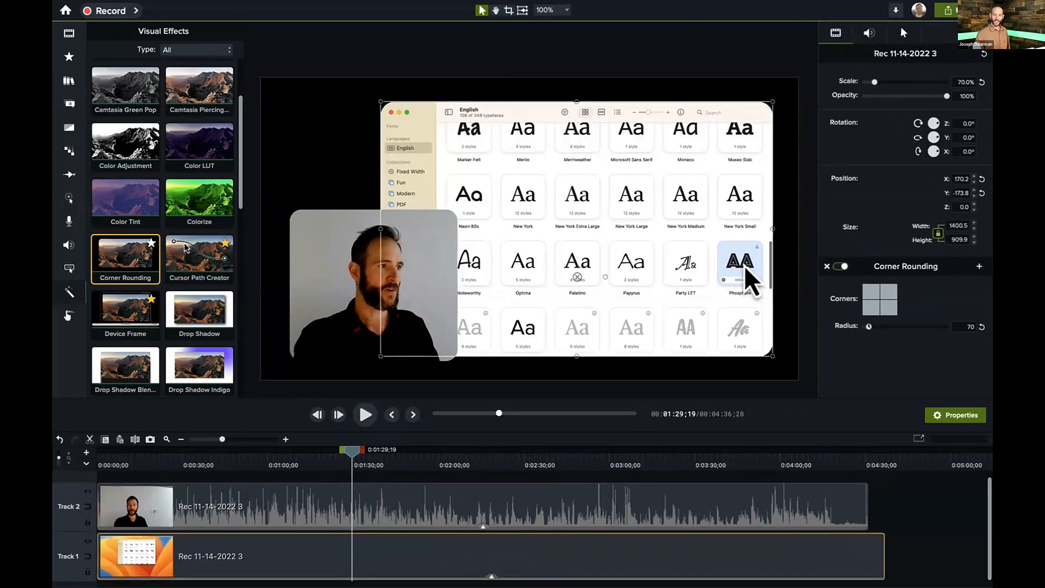
drag(868, 325, 863, 325)
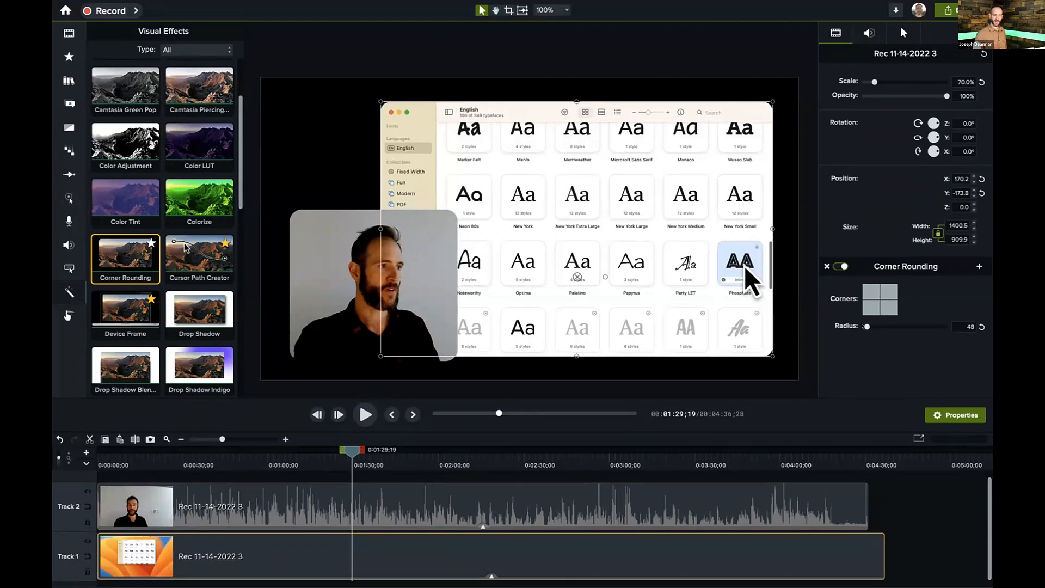
drag(862, 325, 865, 326)
double_click(971, 327)
text(40)
key(Return)
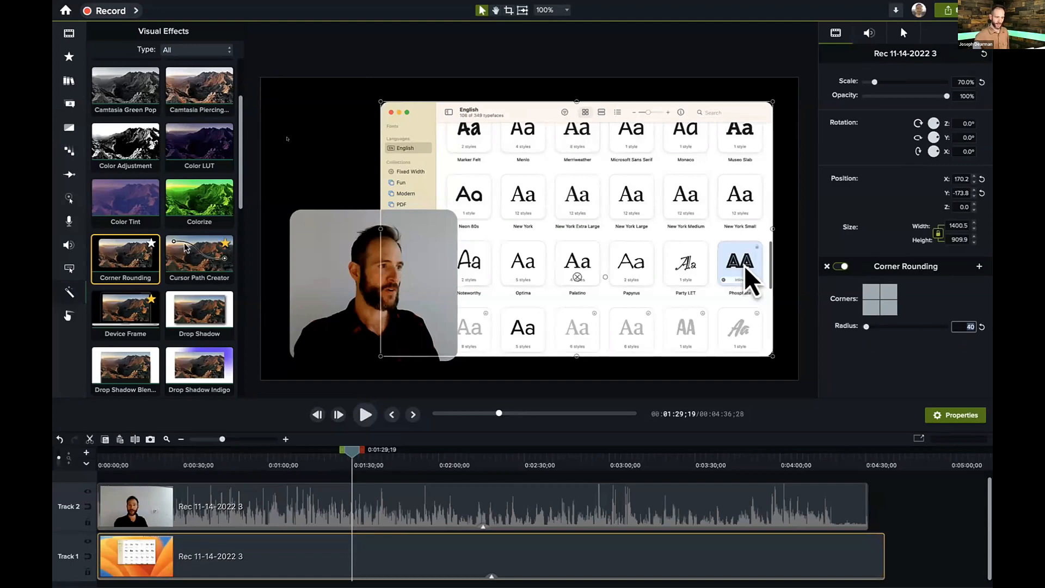
click(287, 138)
Step: Try a Corner Rounding radius of 120 on the webcam video
click(446, 293)
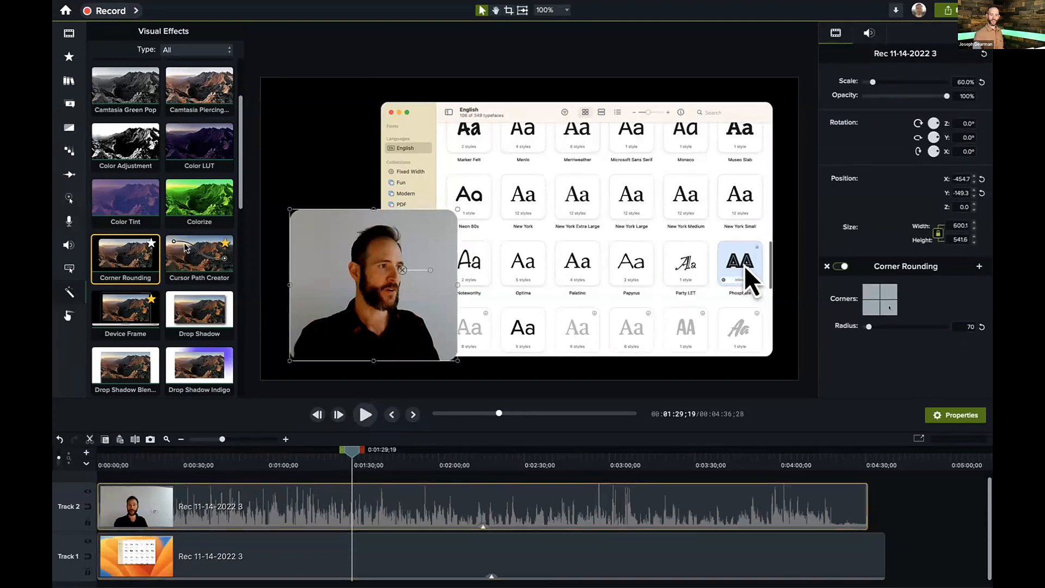
double_click(961, 326)
text(120)
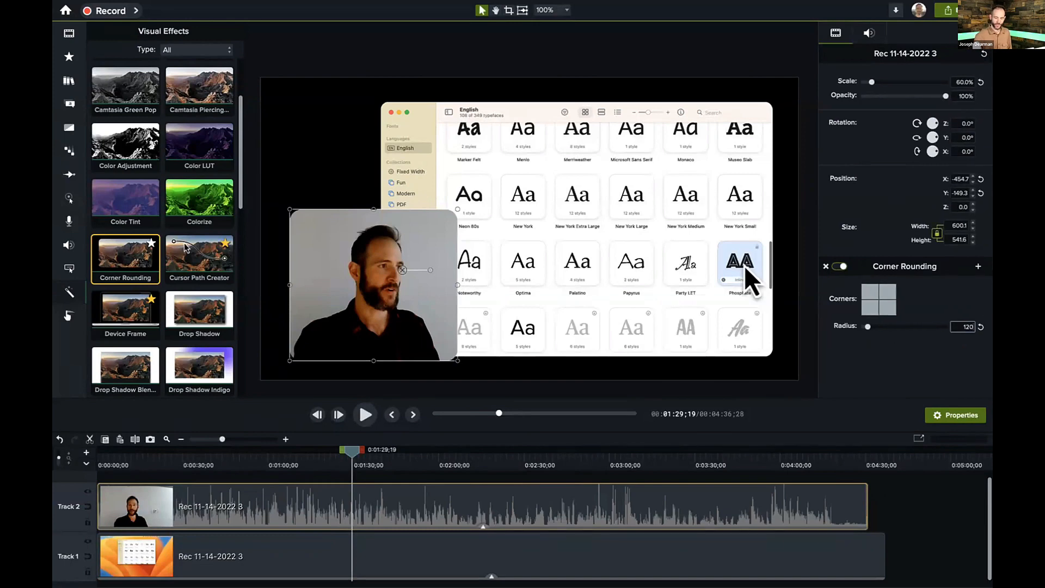
key(Return)
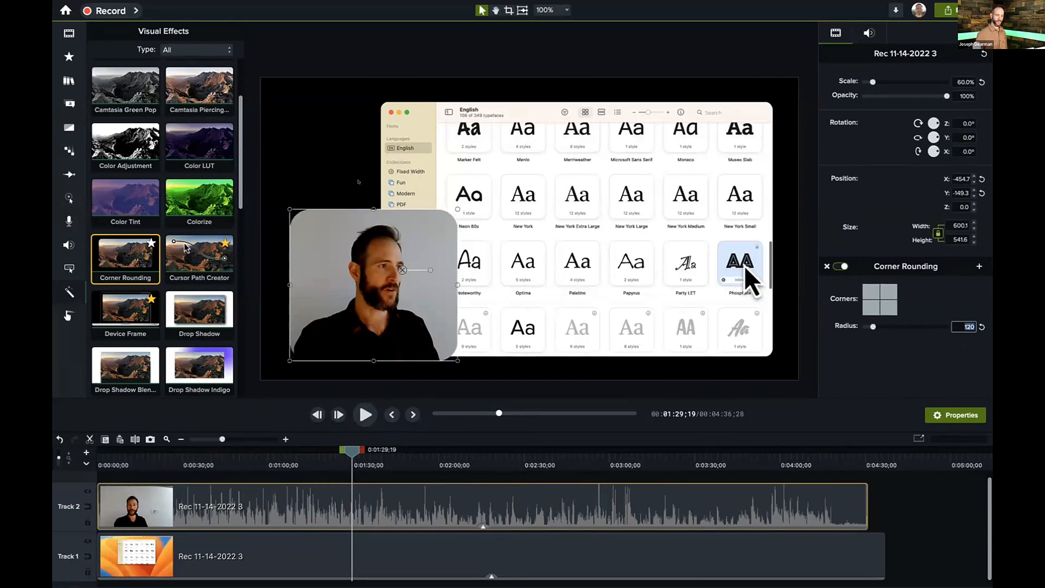
click(321, 140)
Step: Set the webcam video's Corner Rounding radius to 180 and deselect it to view the whole layout
click(418, 294)
drag(961, 326, 987, 318)
text(180)
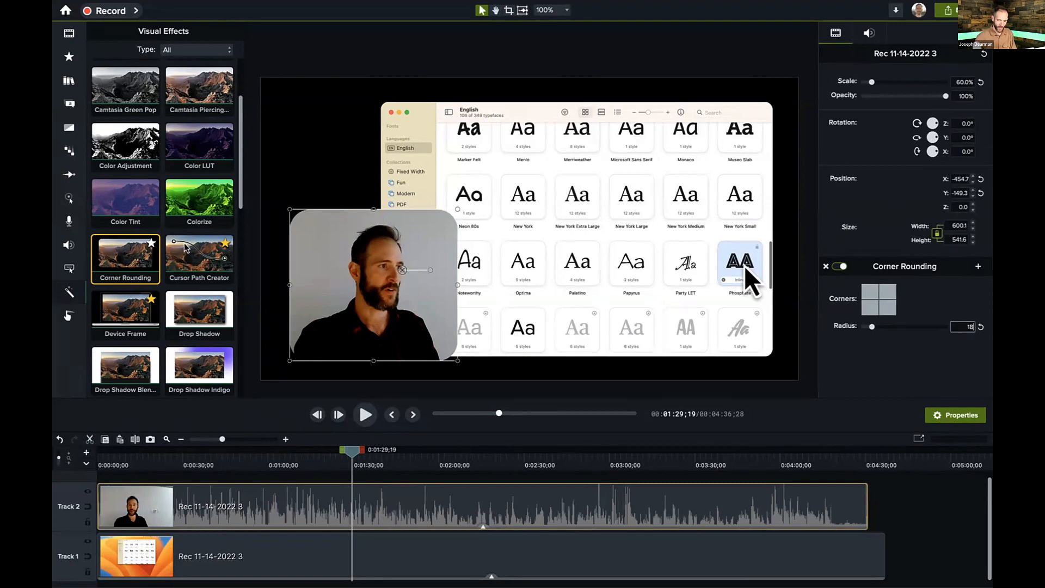
key(Return)
click(334, 171)
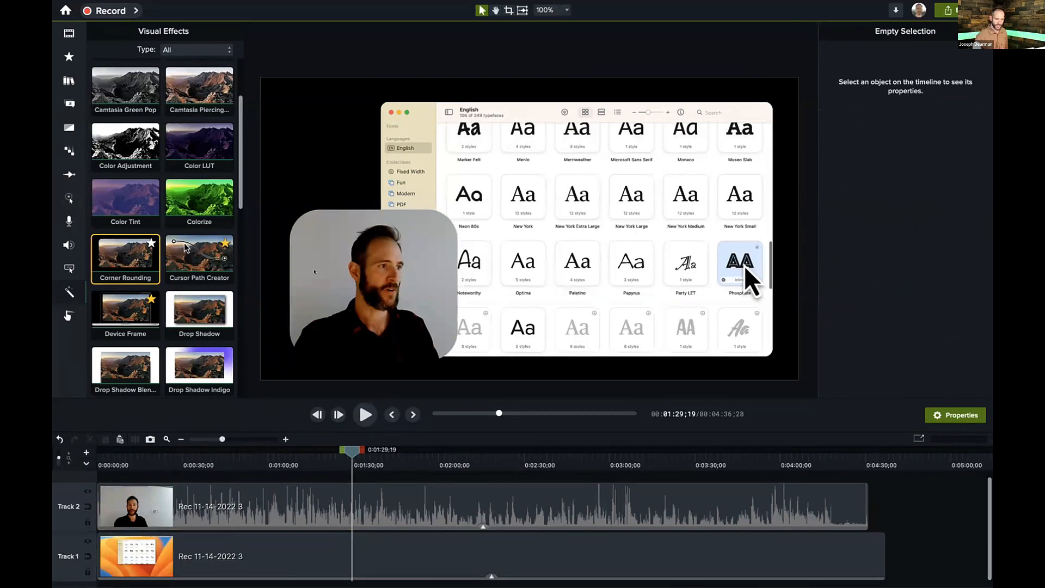
scroll(387, 280, down, 3)
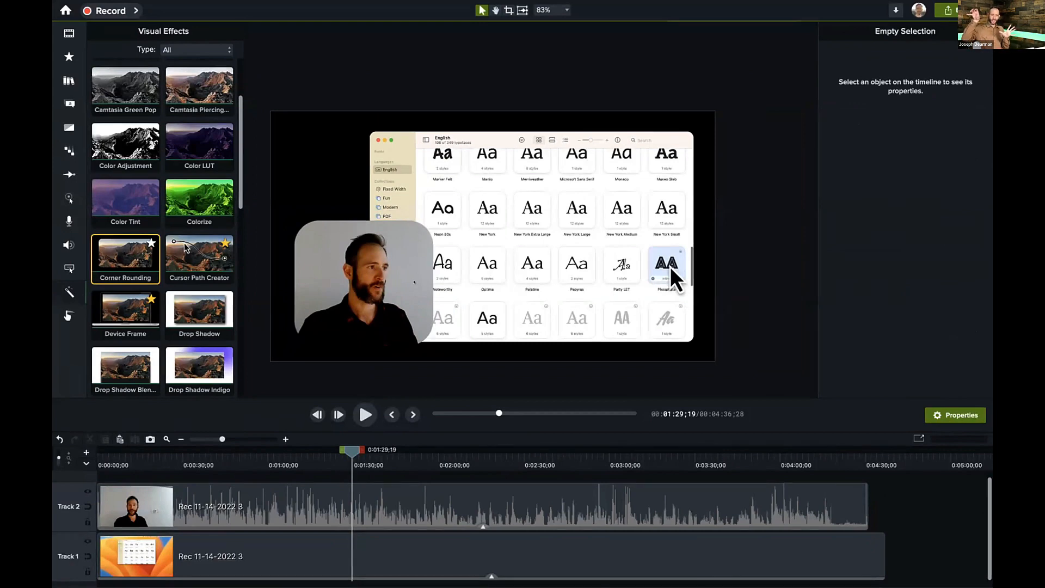
Step: Move the webcam video further over the screen recording's lower-left area, and shift both clips up together on the canvas
click(406, 280)
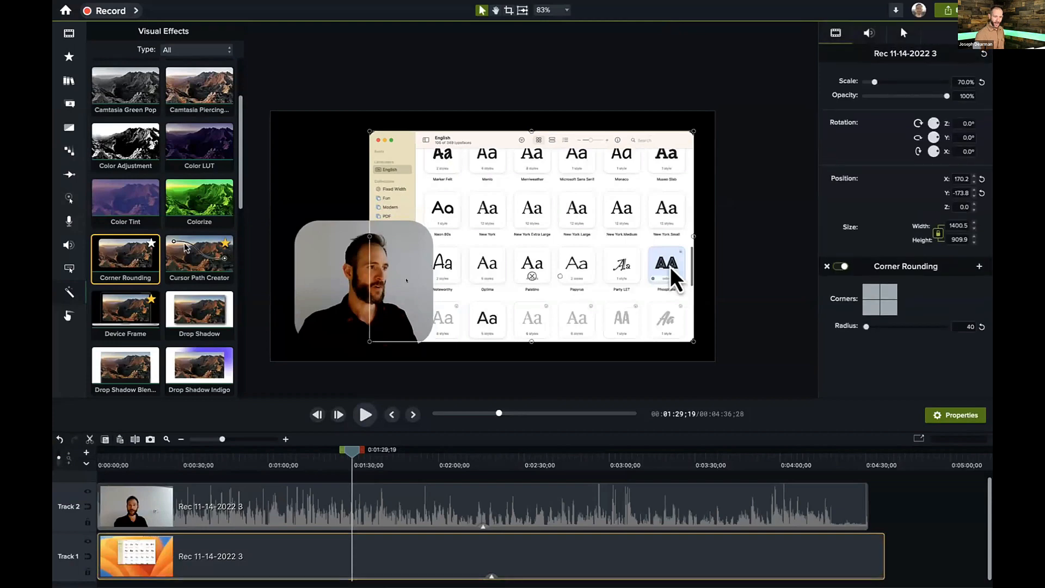
click(406, 280)
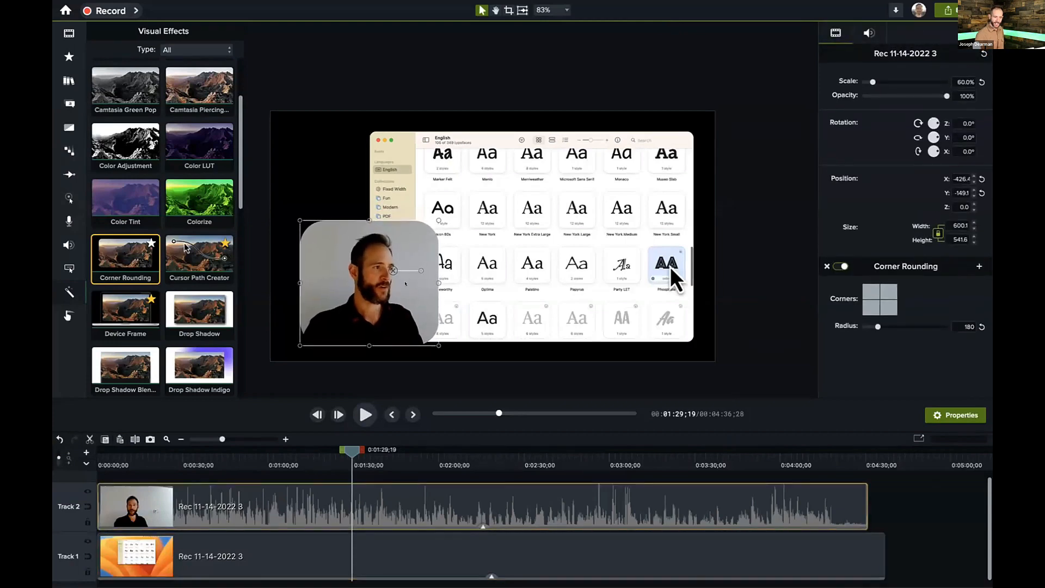
drag(405, 283, 422, 308)
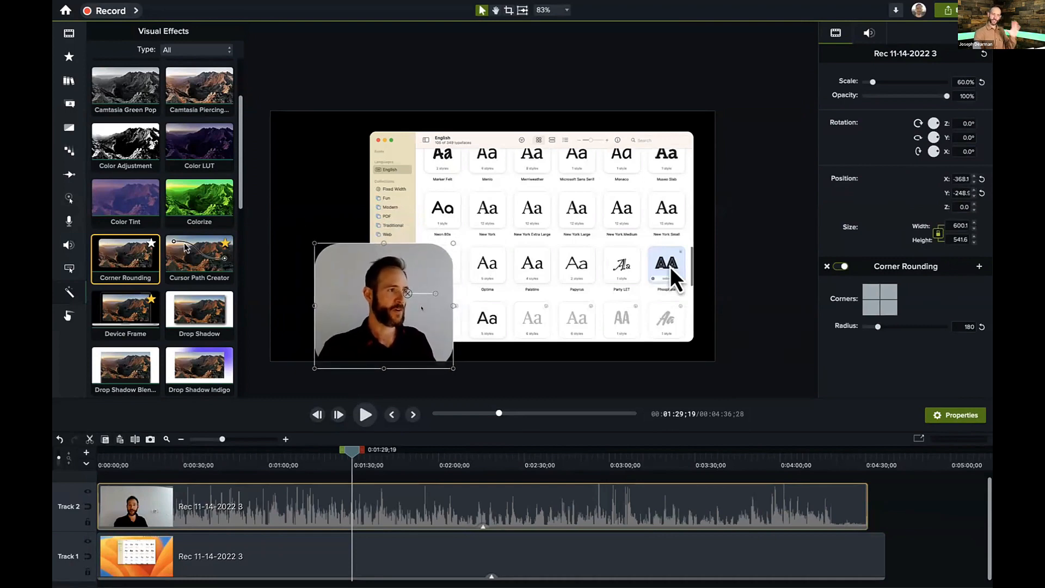
shift+click(512, 300)
drag(512, 300, 512, 285)
click(618, 371)
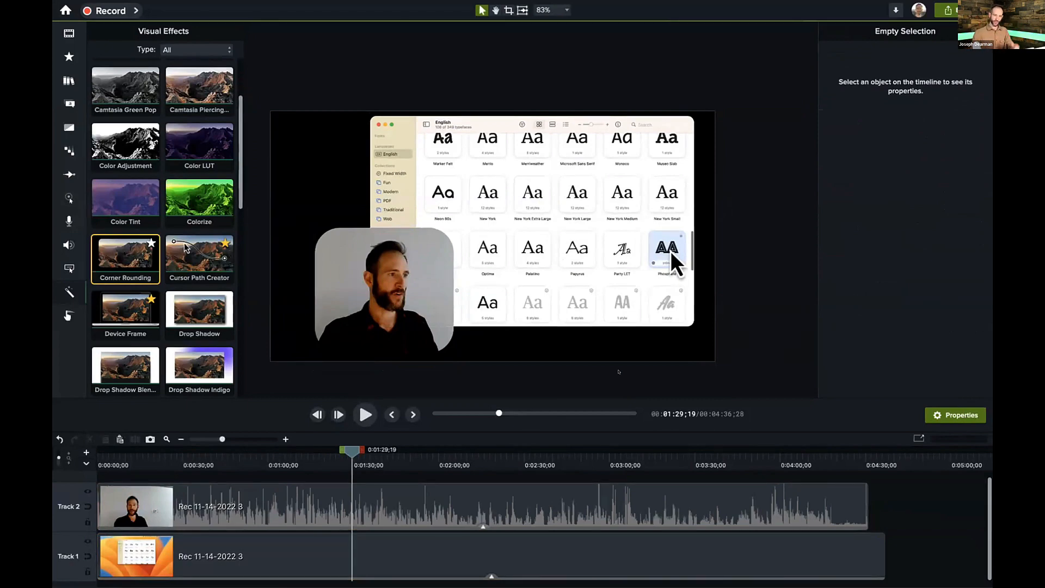
Step: Move the webcam video to the canvas's left edge, and shift both clips together to the right to leave margins on both sides
click(379, 298)
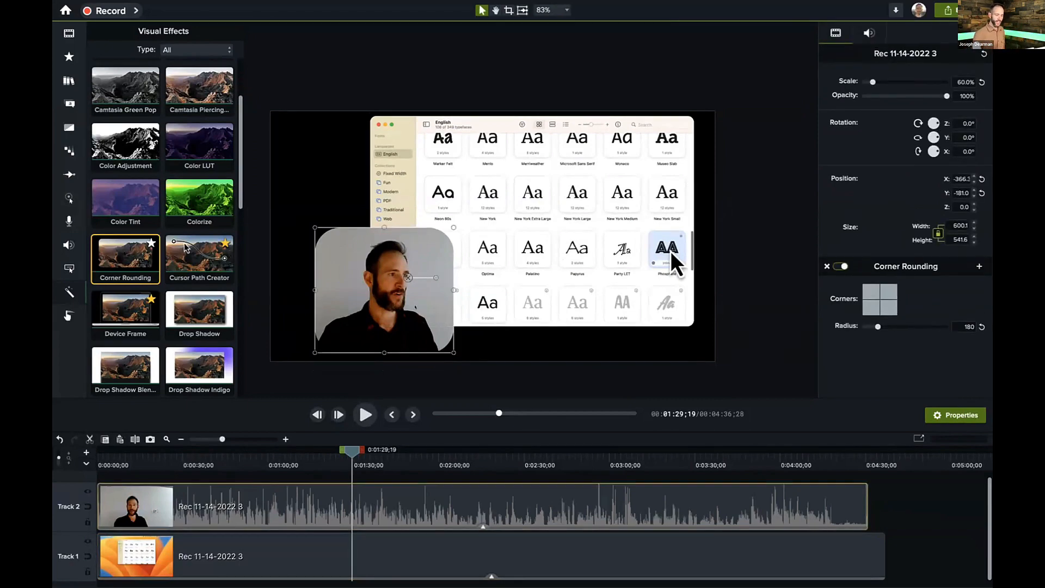
drag(379, 306, 370, 301)
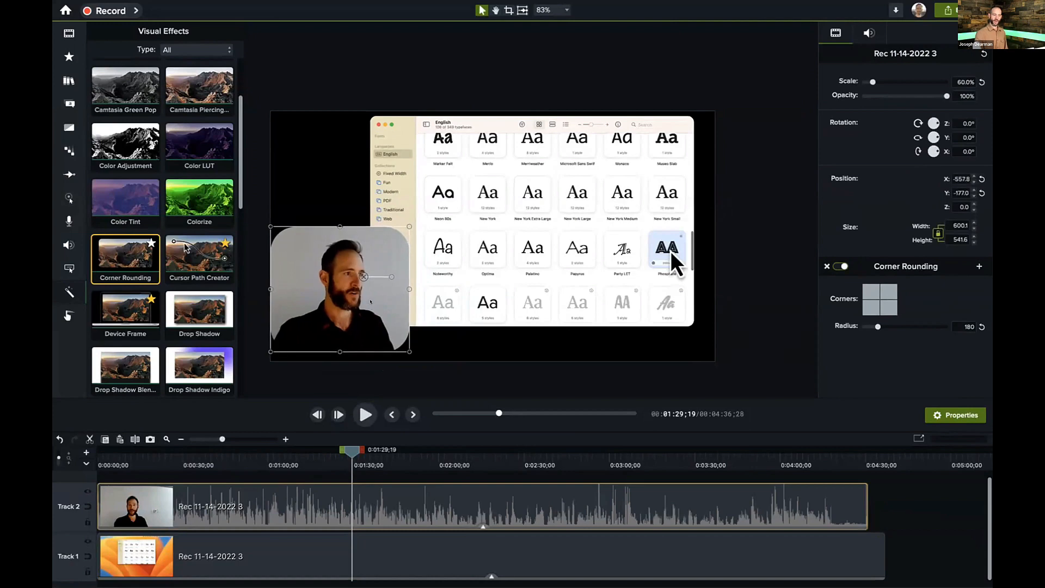
shift+click(450, 272)
drag(449, 273, 506, 282)
click(155, 477)
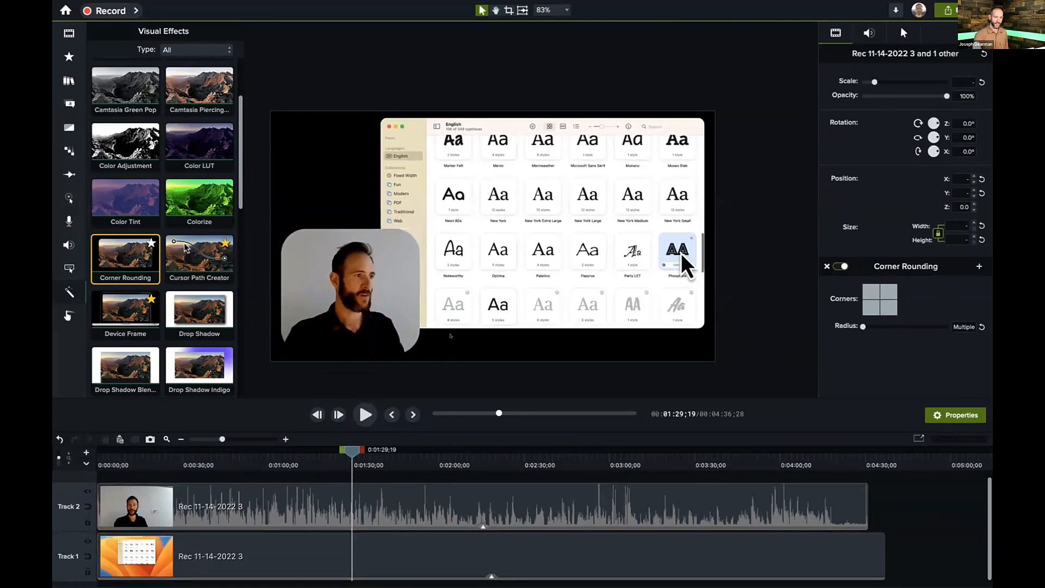
Step: Hide and show Track 2 to compare the layout without the webcam, and inspect the margins around both clips
click(87, 491)
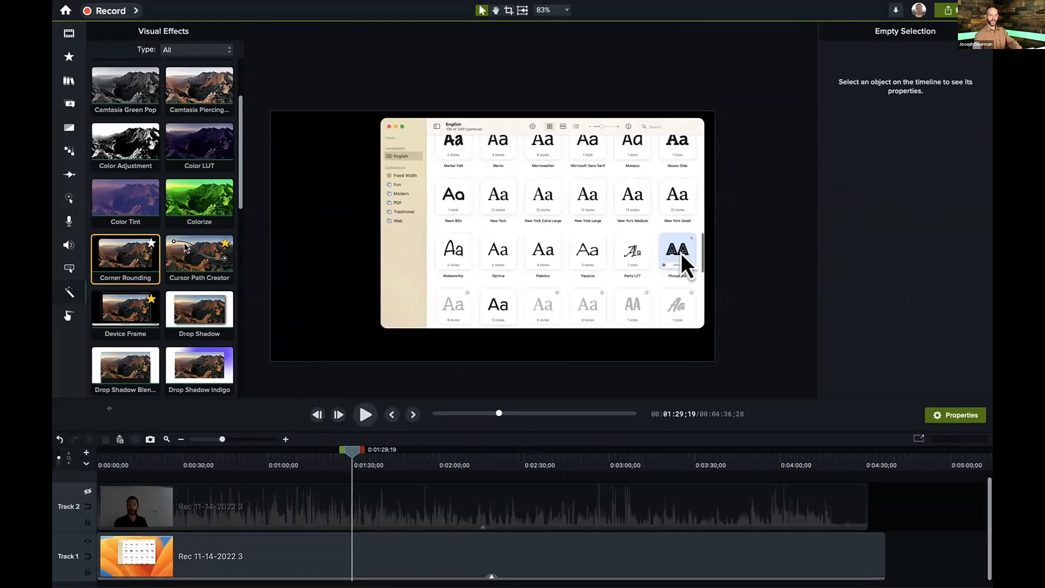
click(87, 491)
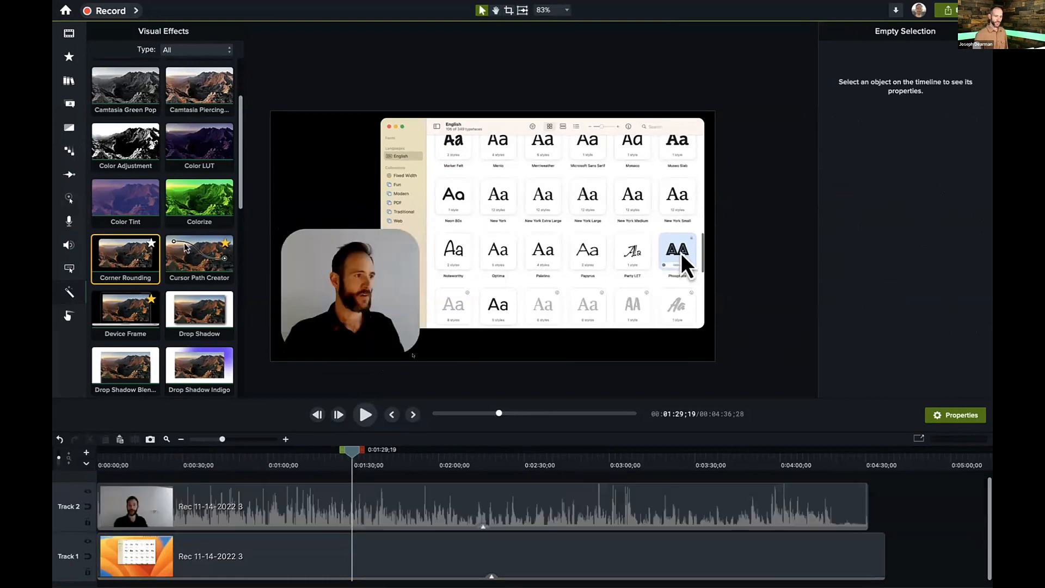
click(404, 237)
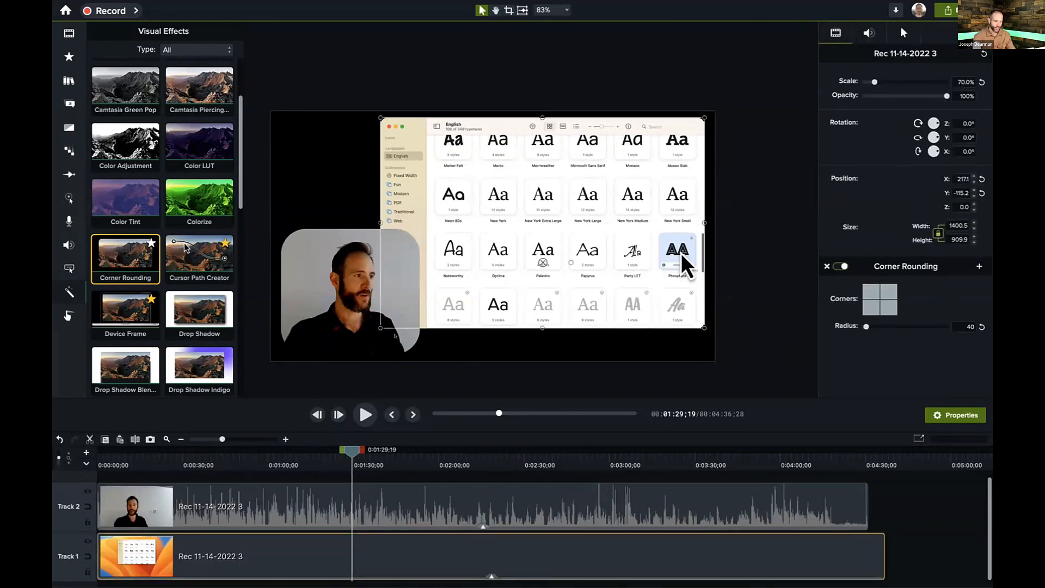
shift+click(405, 238)
click(440, 112)
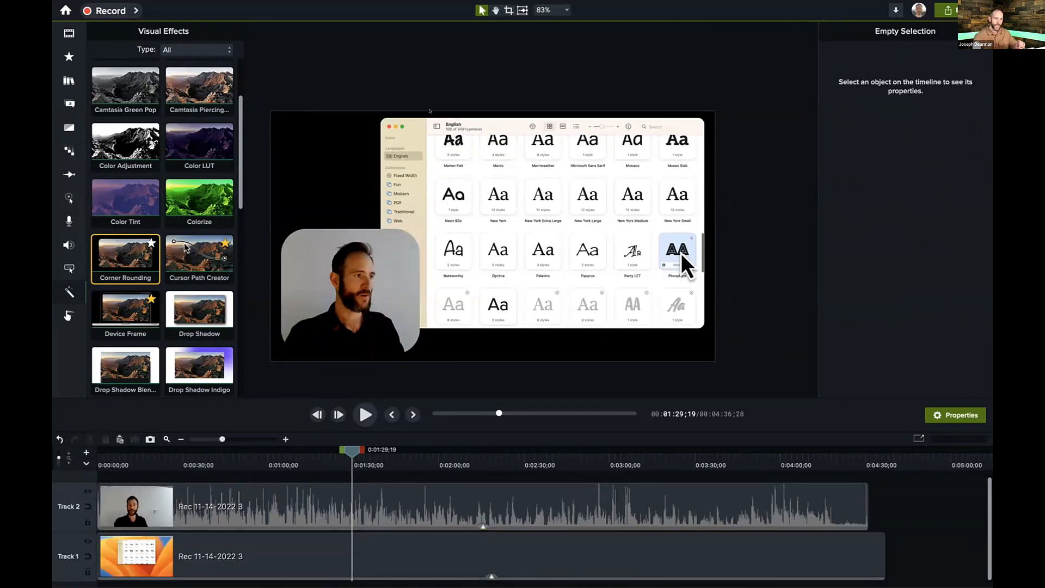
scroll(440, 112, up, 3)
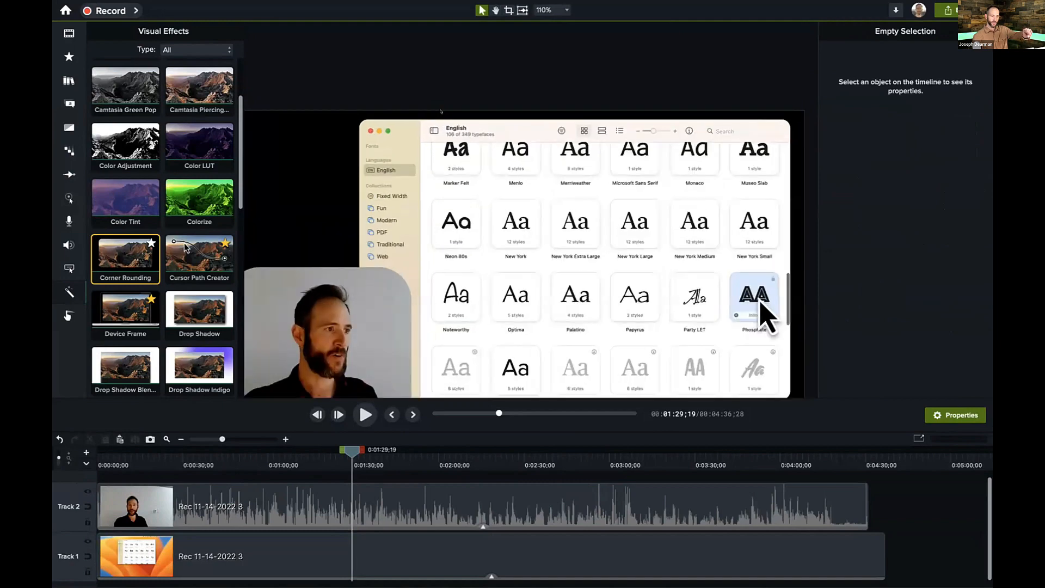
scroll(457, 131, down, 4)
scroll(414, 261, up, 3)
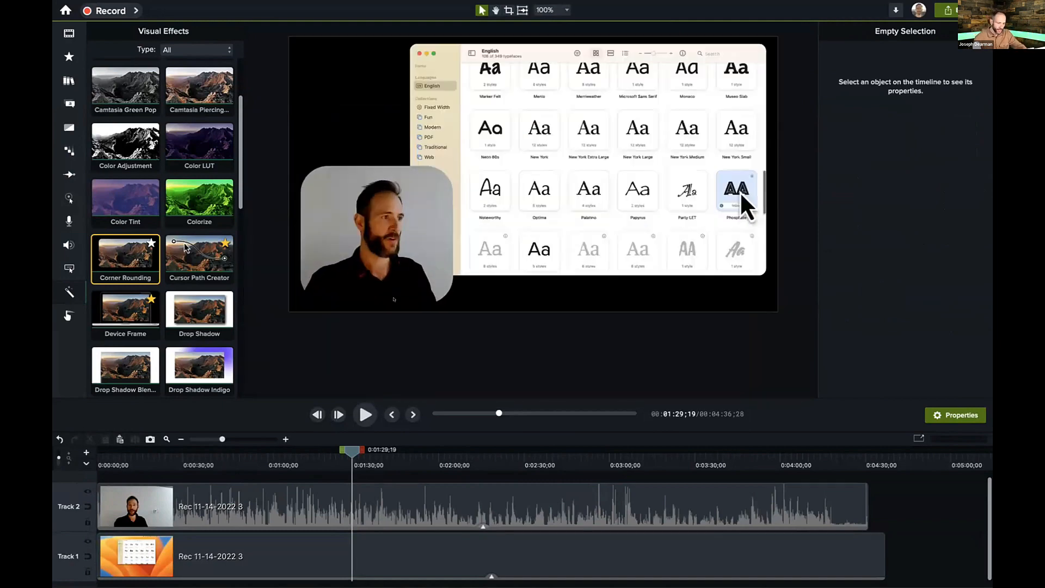
Step: Nudge the webcam video down to a Y position of about -188.7 and deselect it
click(405, 293)
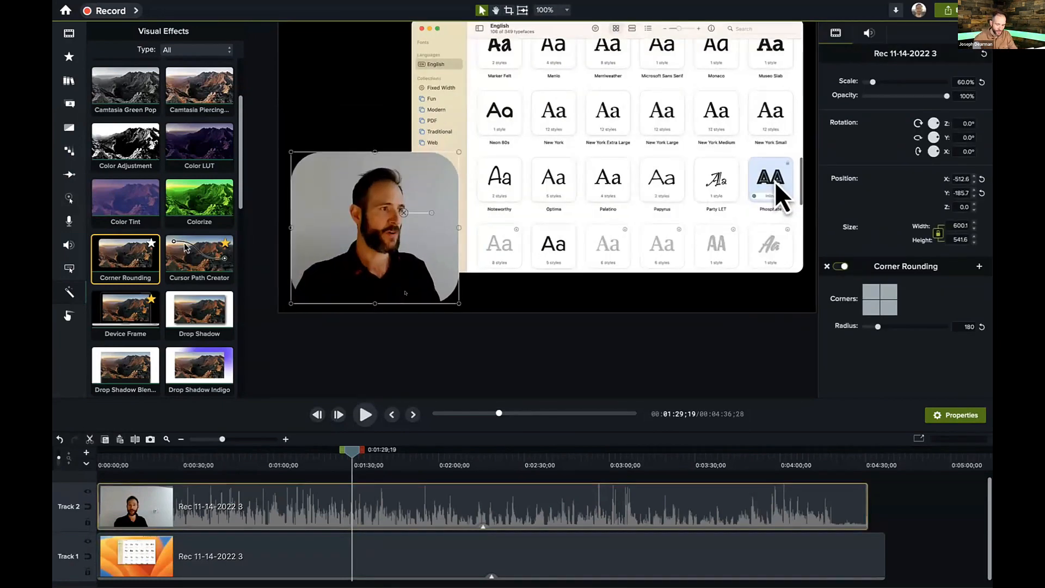
drag(405, 293, 404, 294)
scroll(675, 220, down, 2)
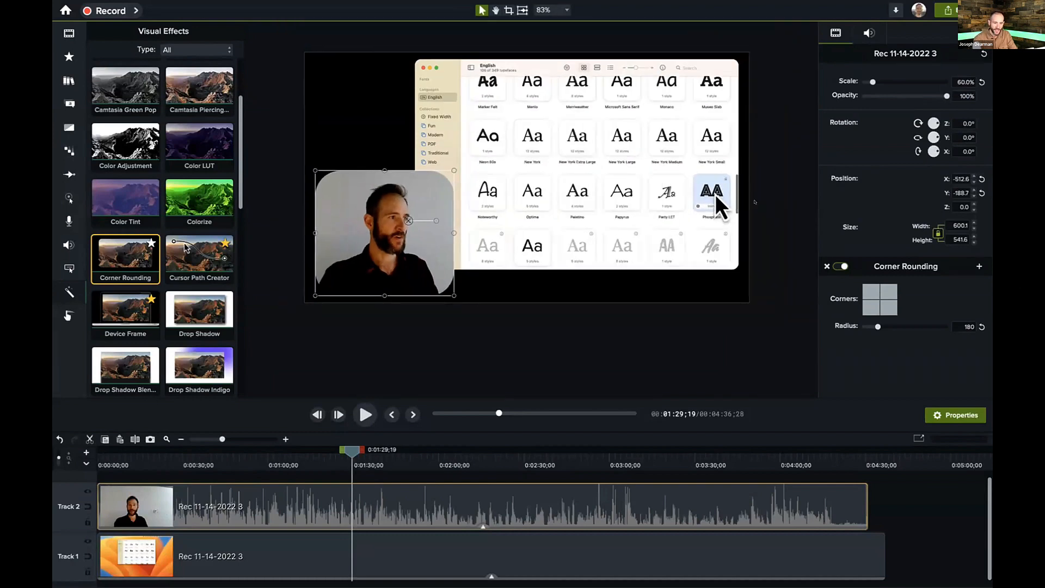
click(754, 201)
scroll(769, 194, up, 1)
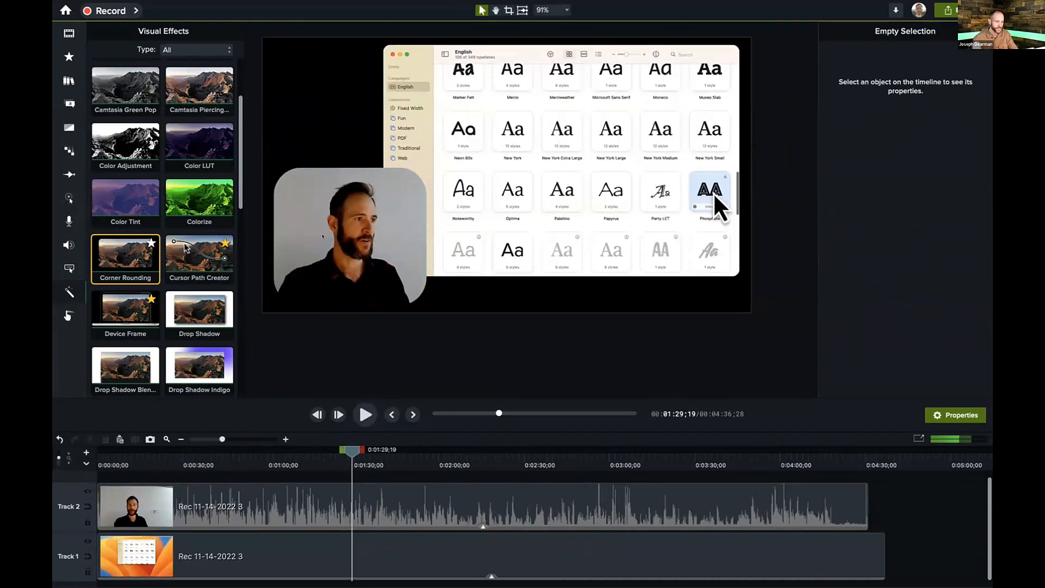
Step: Fine-tune the webcam video's position to X -507.6 and Y -187.7, and deselect it to check the layout
drag(382, 240, 394, 263)
click(250, 256)
click(412, 263)
click(449, 299)
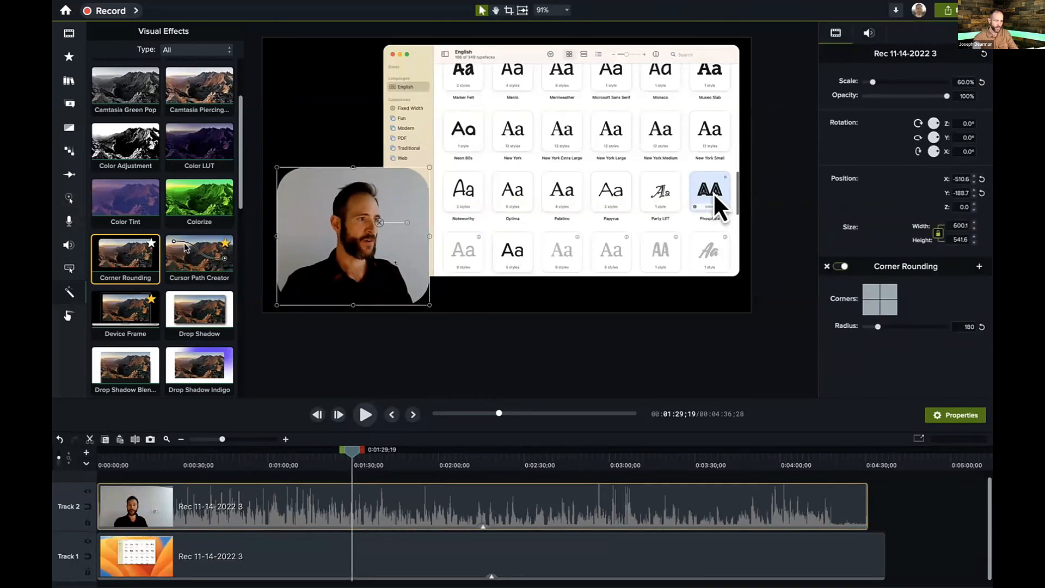
key(shift+Left)
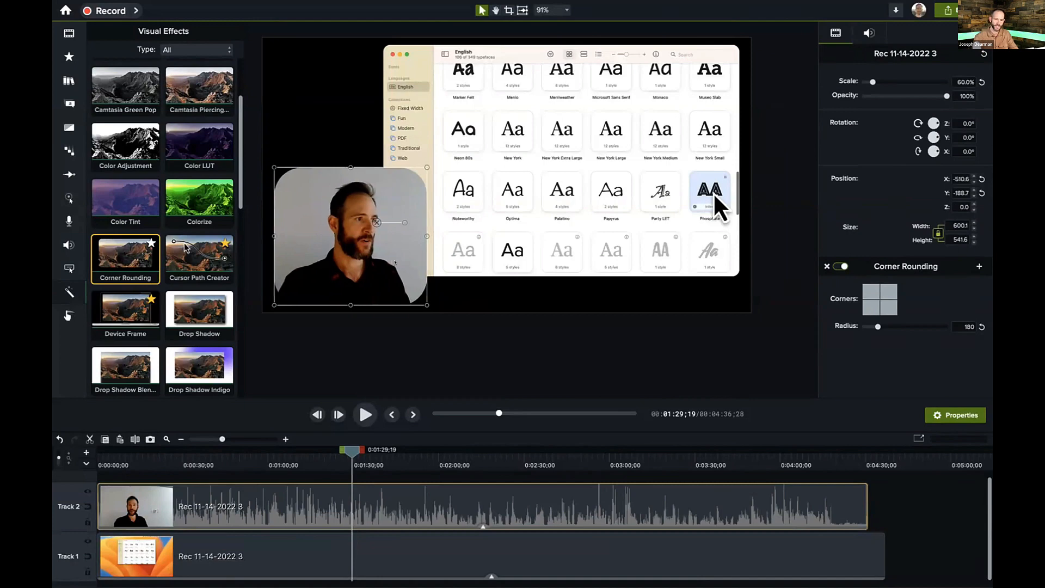
key(shift+Right)
key(shift+Left)
key(Right)
key(Right)
key(Right)
key(Up)
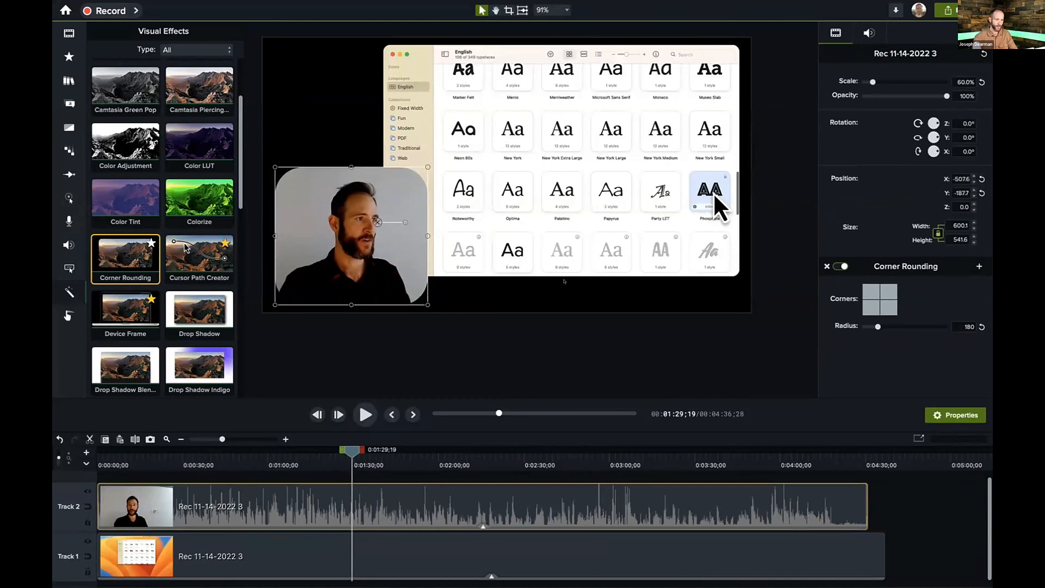
click(563, 281)
scroll(565, 288, up, 3)
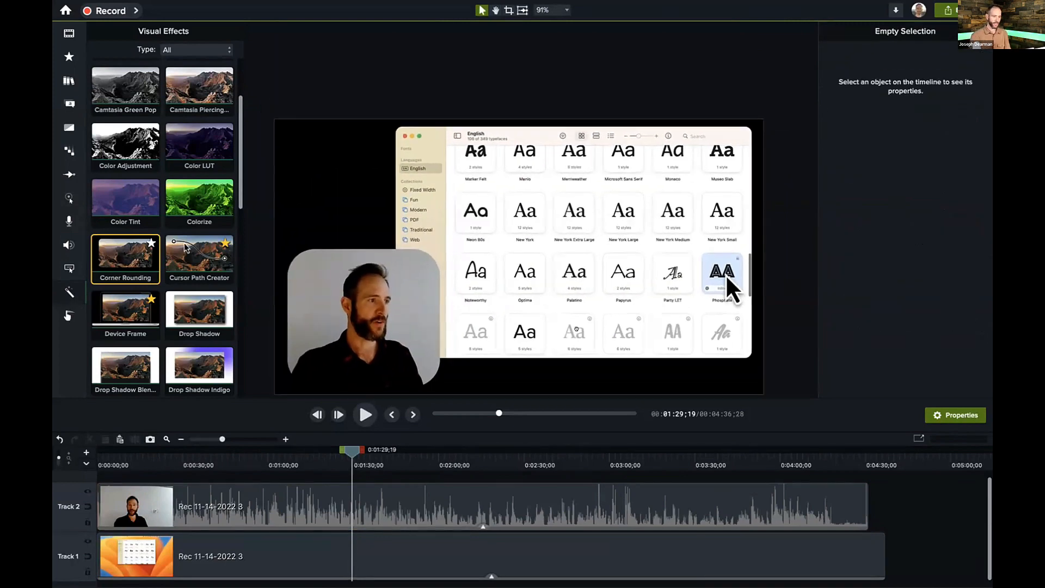
scroll(519, 250, down, 1)
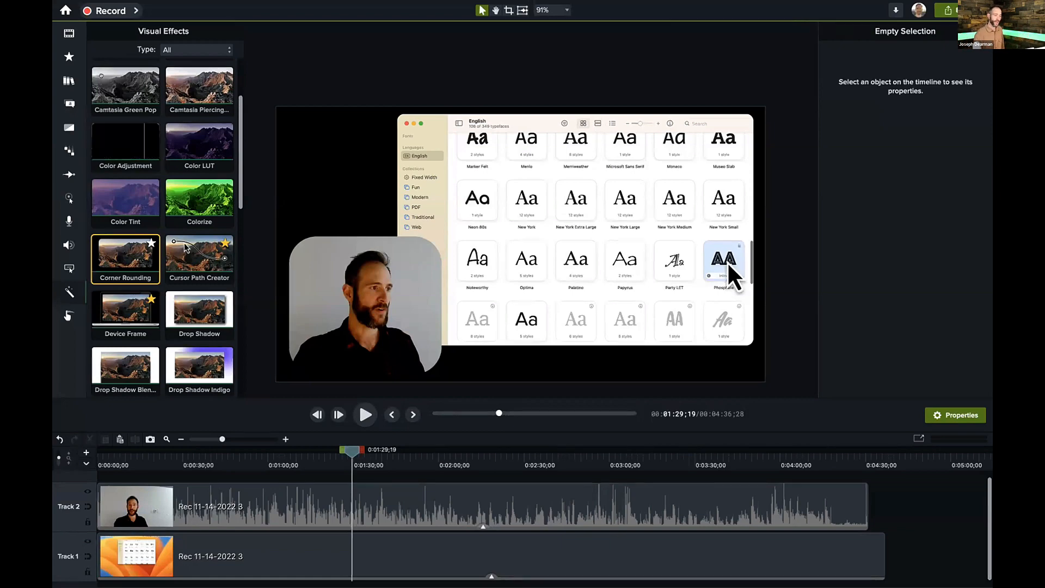
Step: Open the Duotone Gradients folder under Fills & Overlays in the Camtasia 2022 library and browse its gradients
click(68, 81)
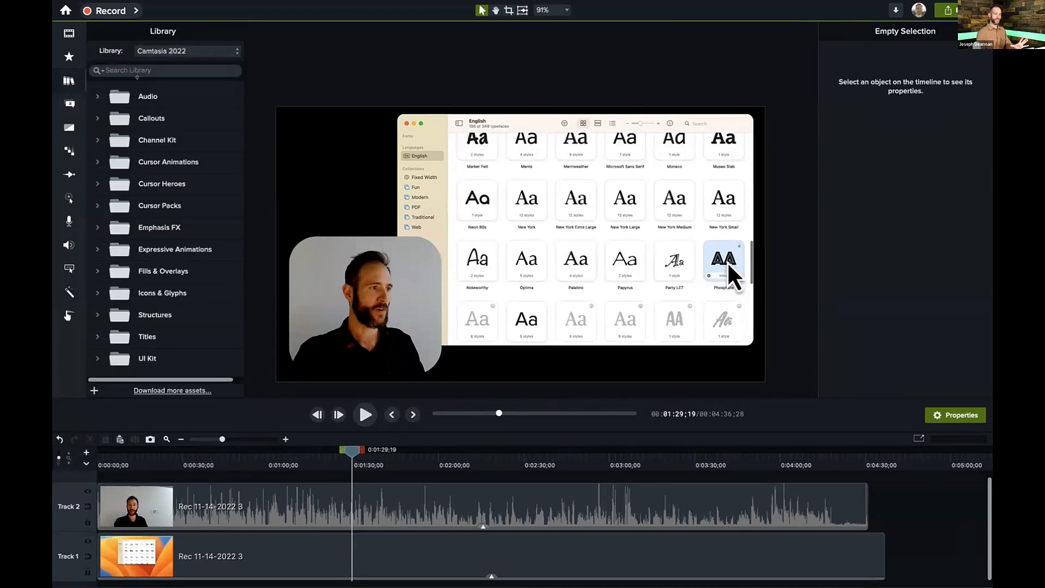
click(182, 51)
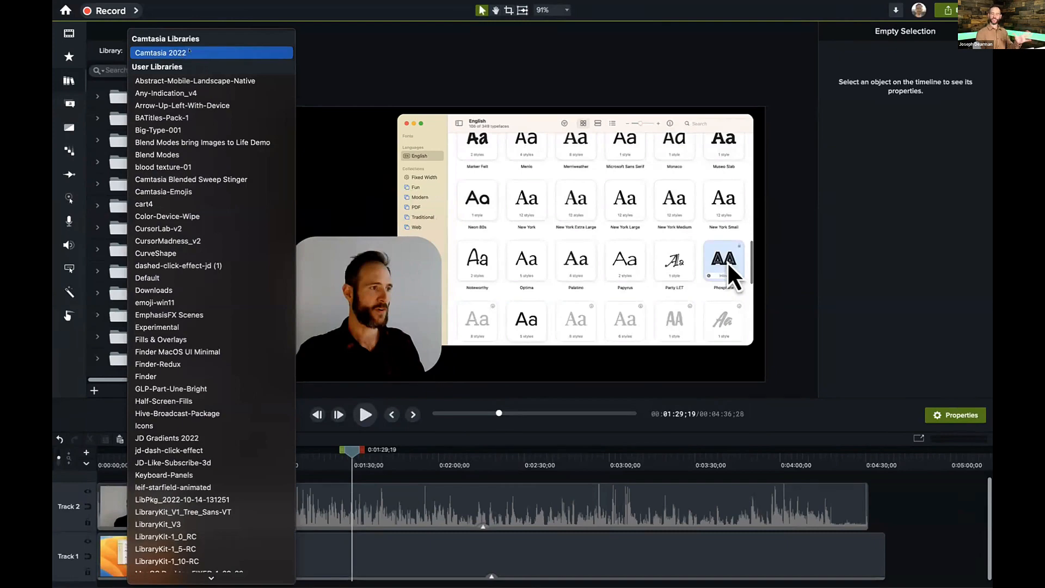
click(189, 52)
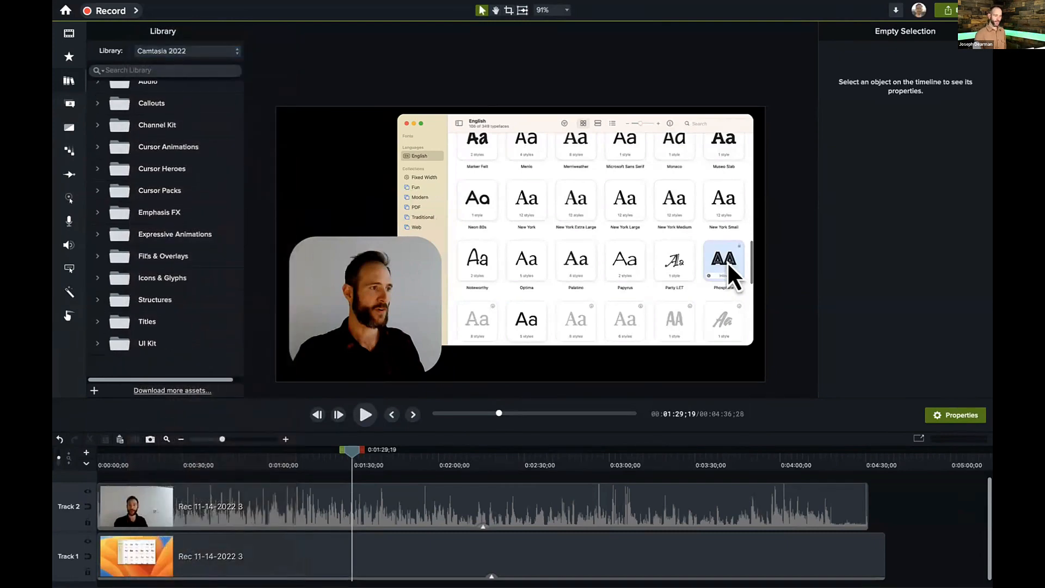
click(98, 262)
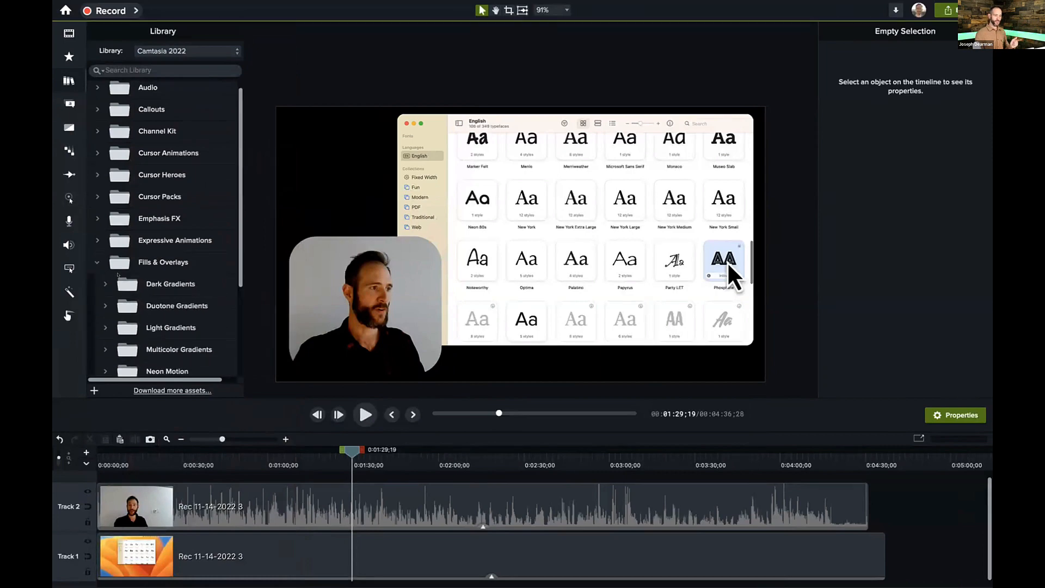
scroll(162, 294, down, 2)
scroll(162, 298, down, 2)
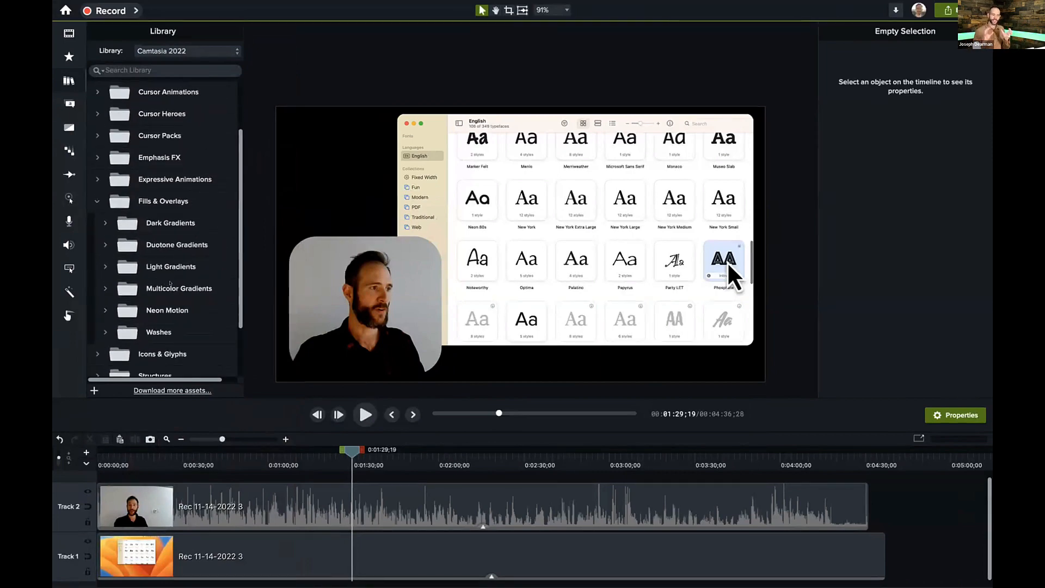
click(105, 244)
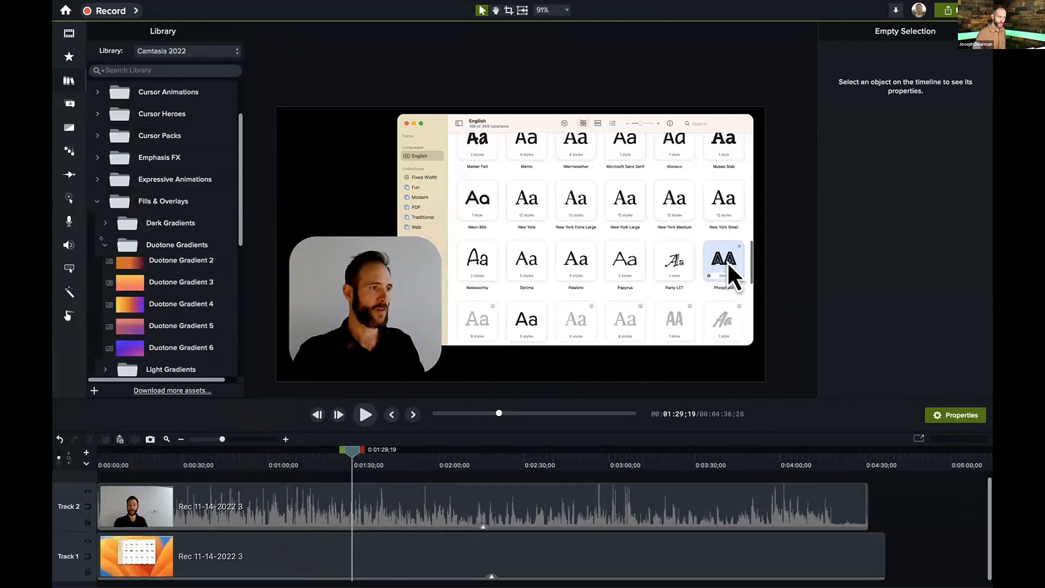
scroll(136, 266, down, 2)
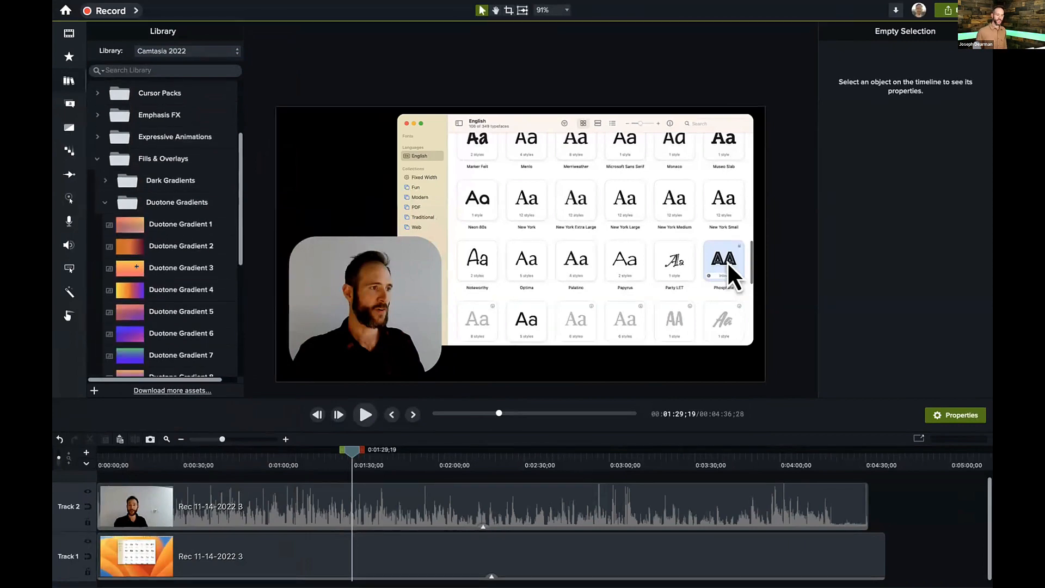
scroll(174, 291, down, 5)
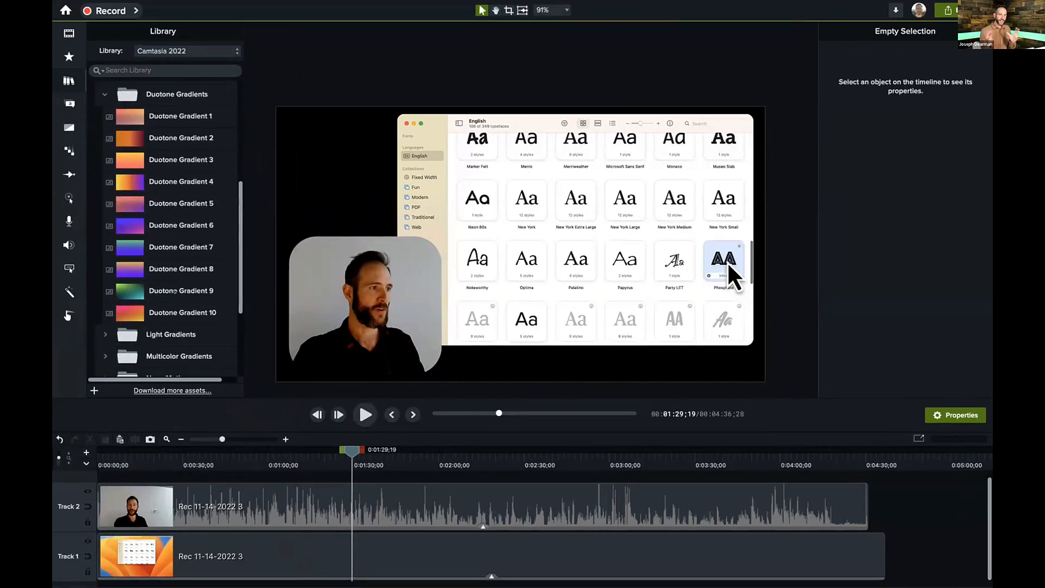
scroll(208, 474, up, 1)
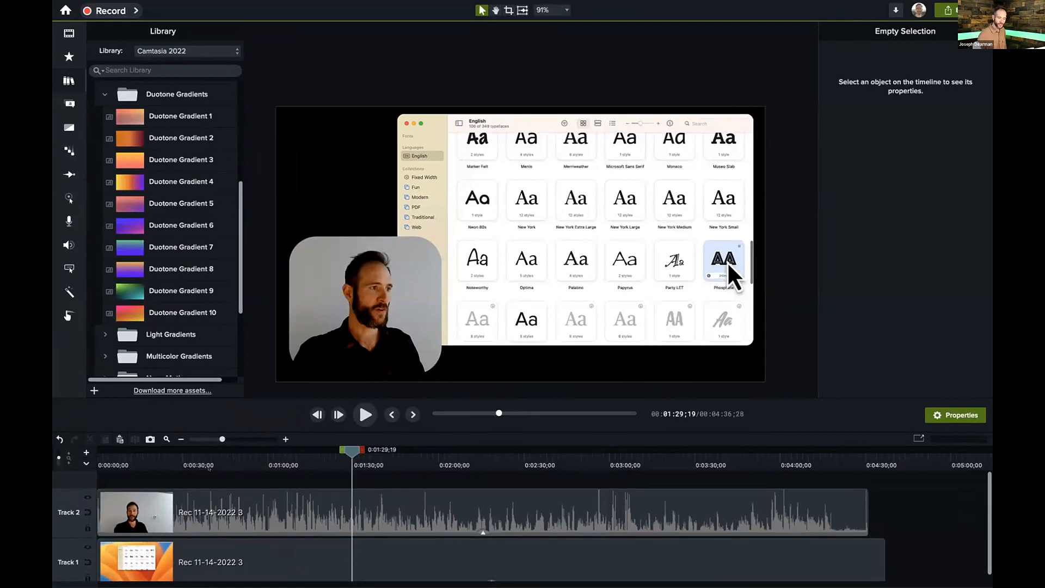
Step: Add the Duotone Gradient 1 asset to the timeline at the very start of the project
key(Home)
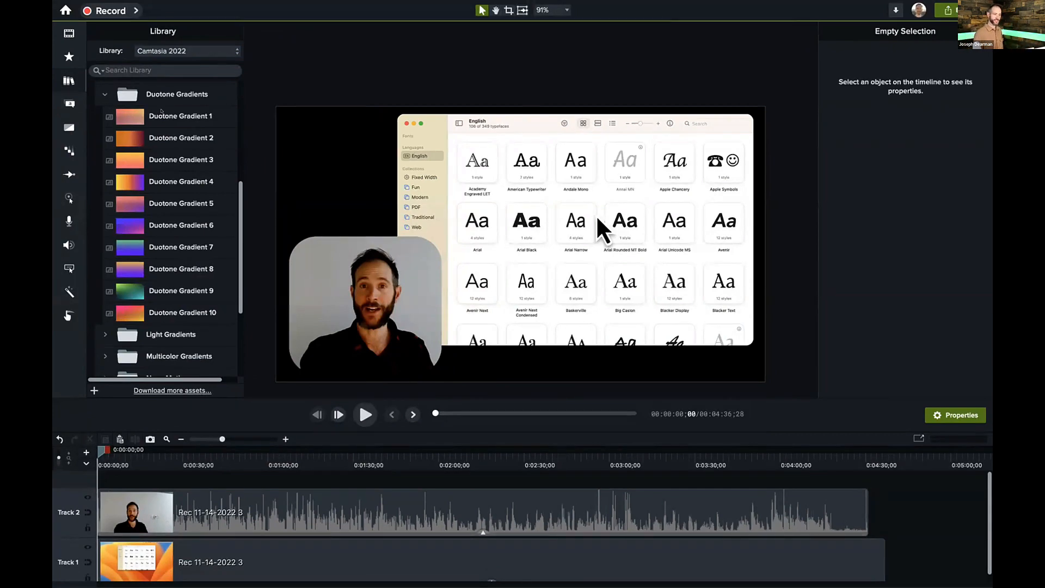
click(161, 112)
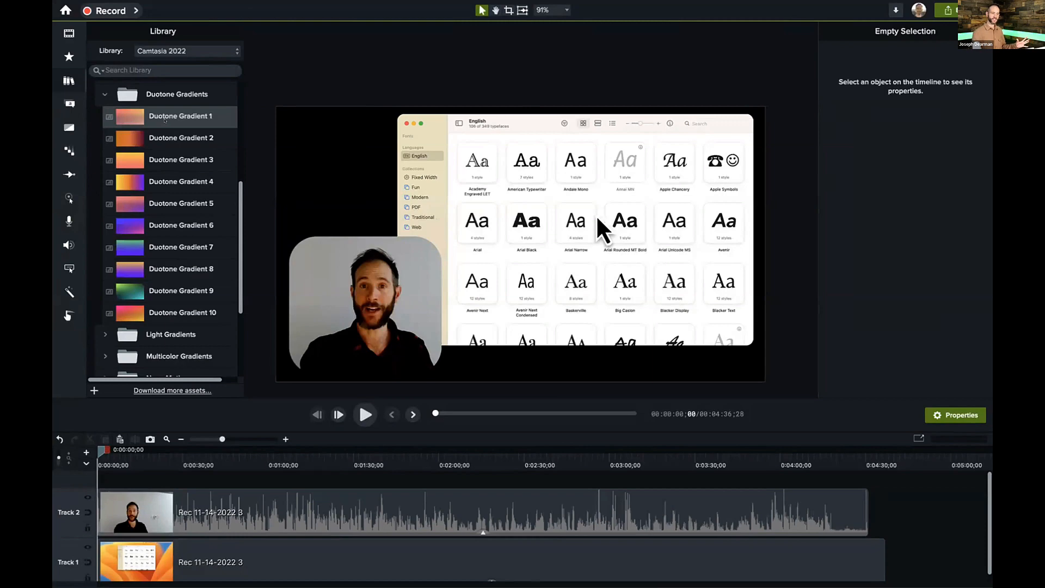
right_click(172, 120)
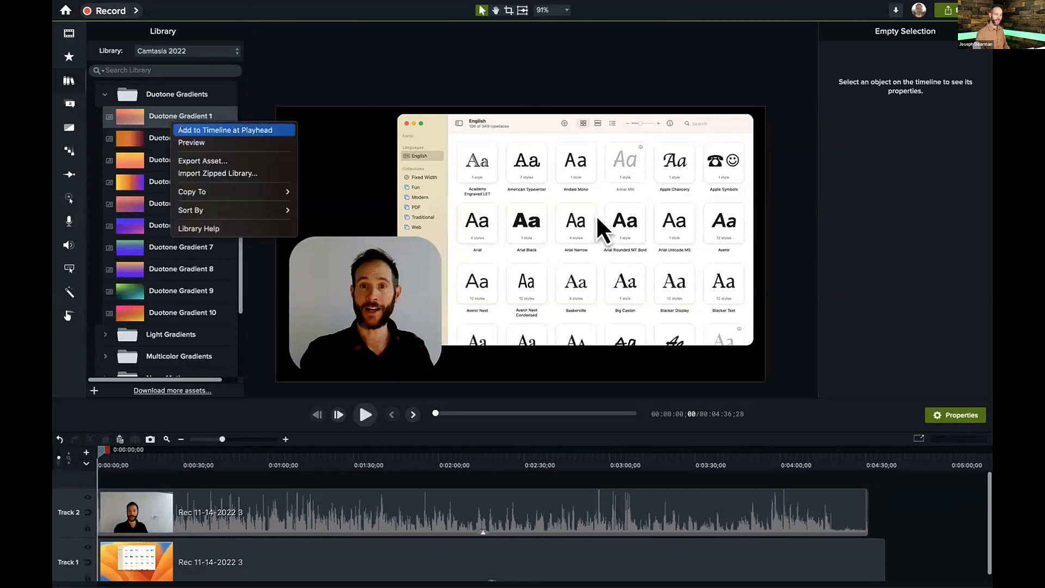
click(224, 130)
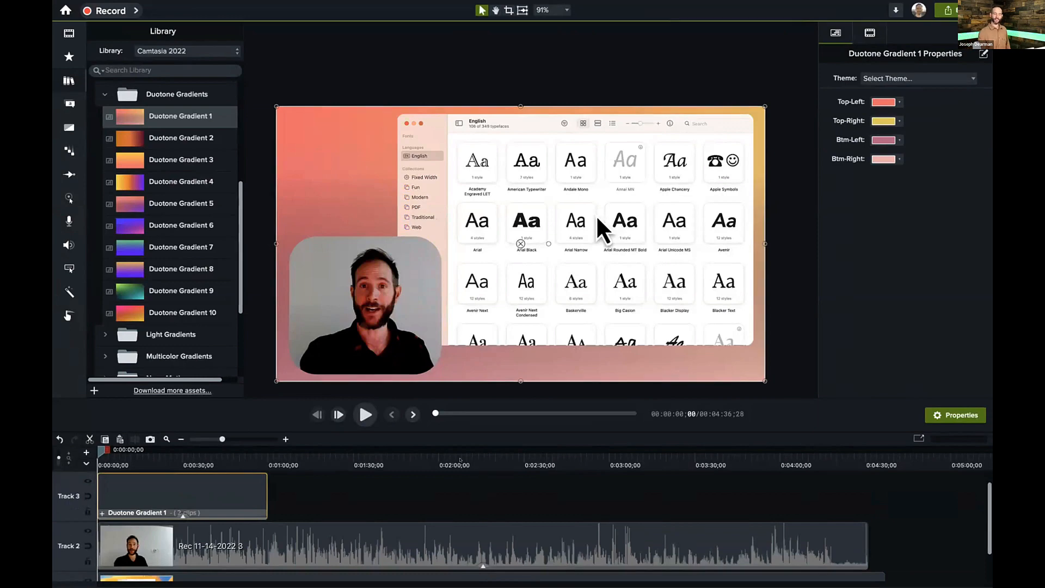
scroll(506, 293, up, 5)
scroll(506, 293, down, 3)
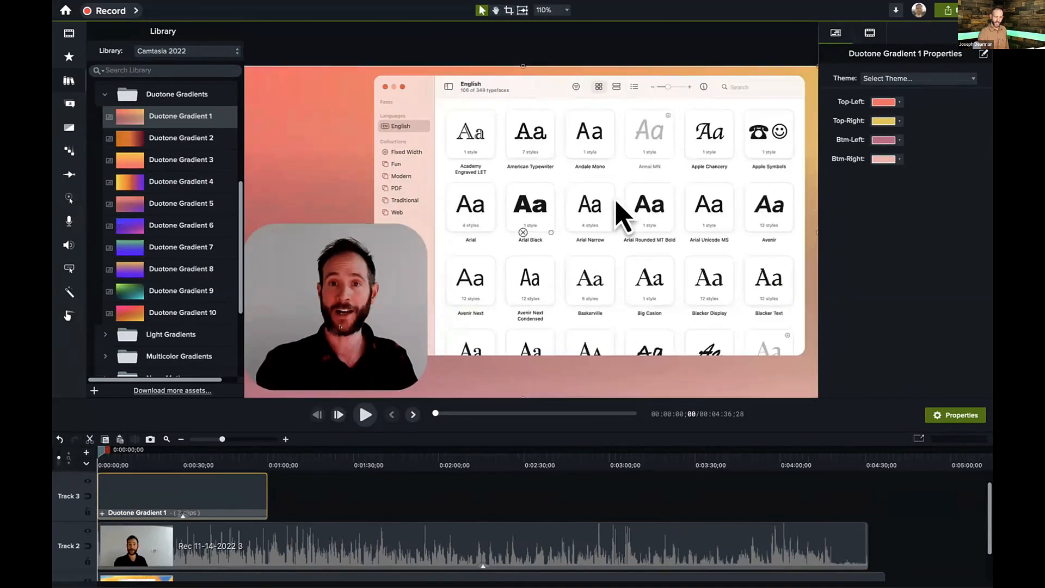
Step: Extend Duotone Gradient 1 to the end of the webcam clip, and trim the Track 1 screen recording to end there too
drag(189, 460, 223, 460)
drag(256, 495, 868, 492)
drag(884, 575, 867, 555)
scroll(773, 507, up, 3)
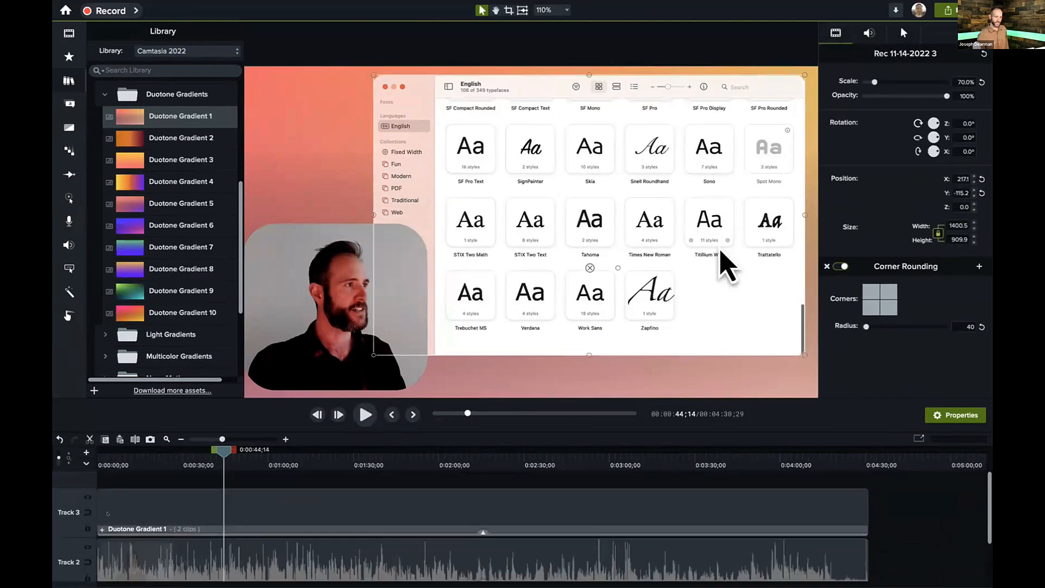
drag(224, 452, 334, 471)
scroll(397, 318, down, 2)
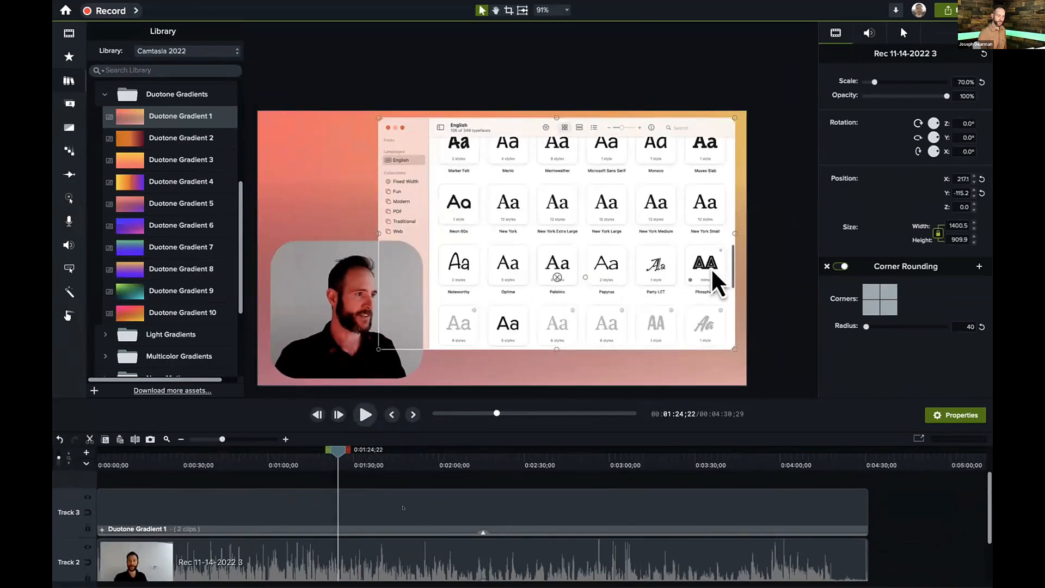
Step: Try the Camtasia 1 theme on the Duotone Gradient 1 background
click(403, 507)
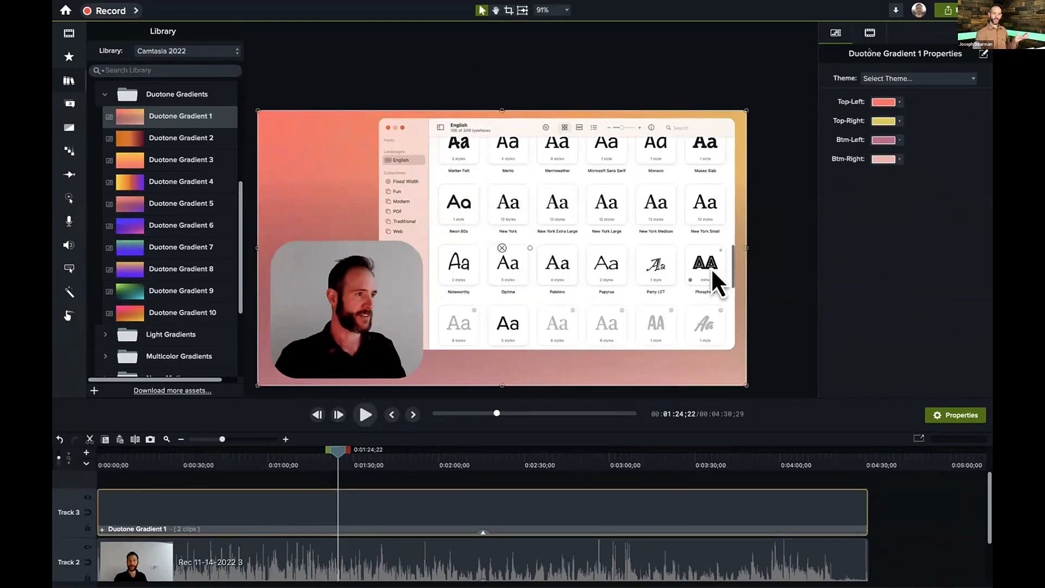
click(895, 78)
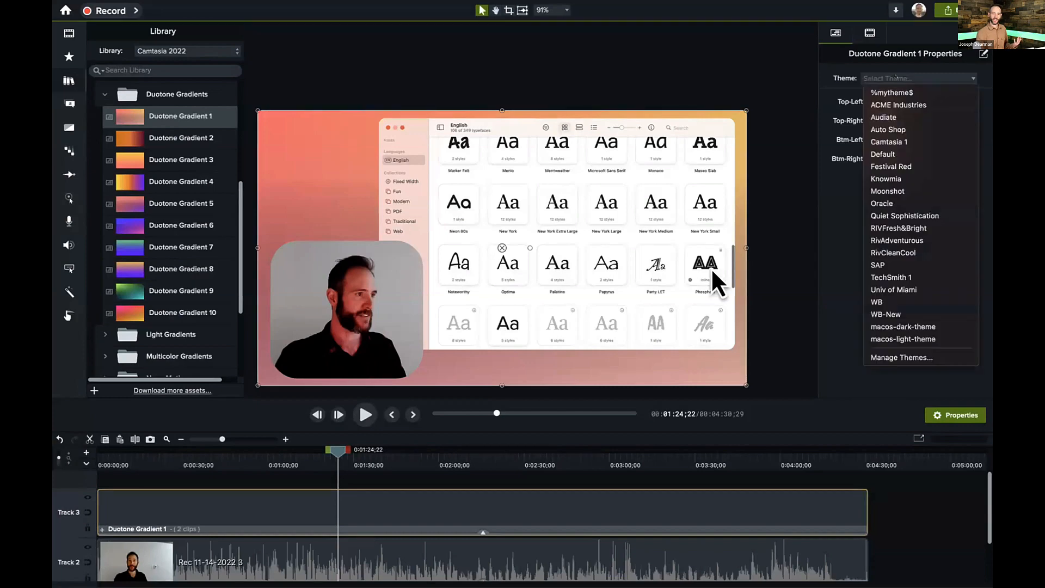
click(895, 141)
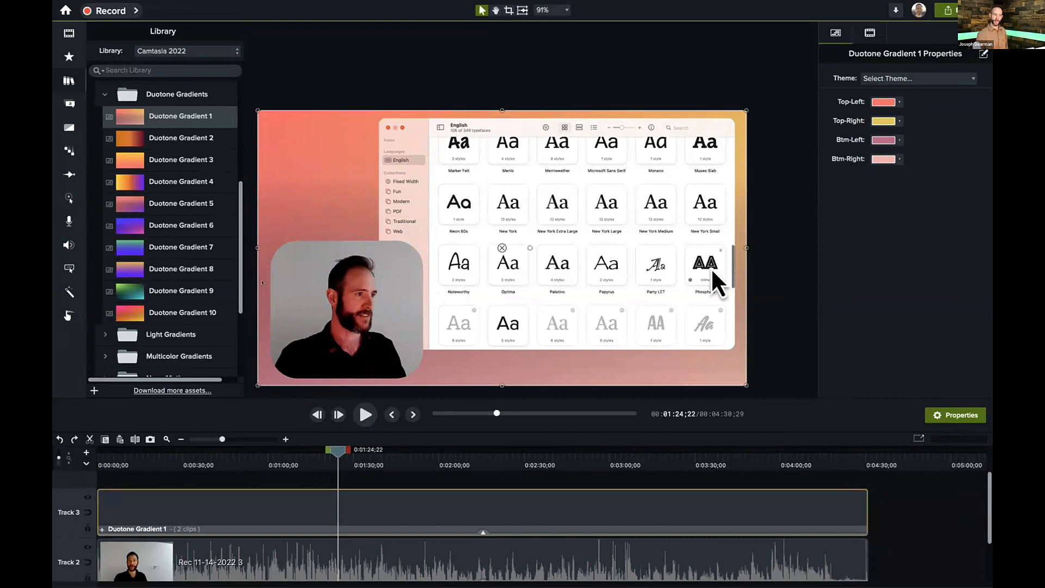
Step: Add the Color Adjustment visual effect to the webcam video on Track 2
click(69, 293)
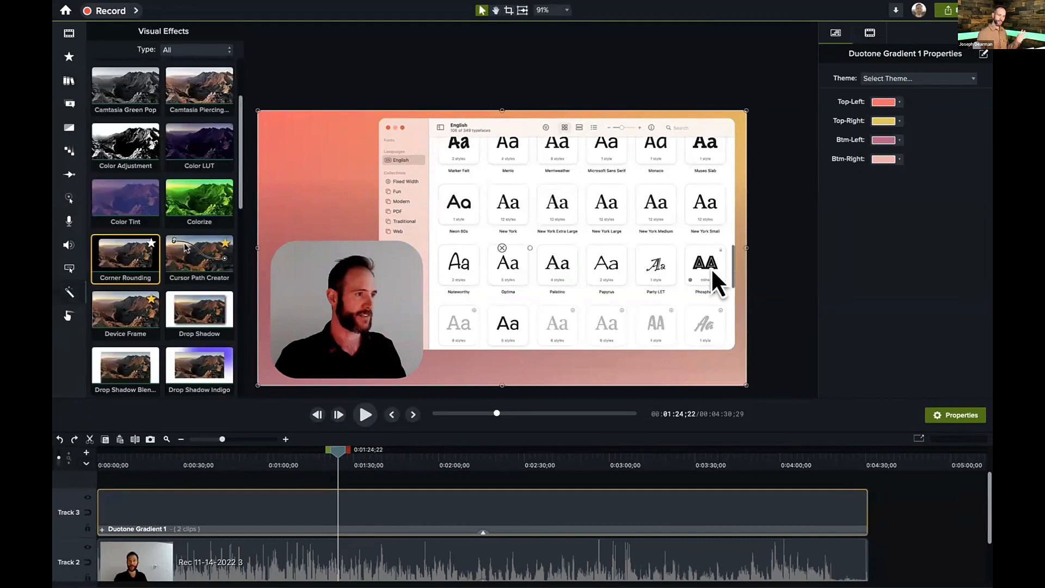
click(125, 144)
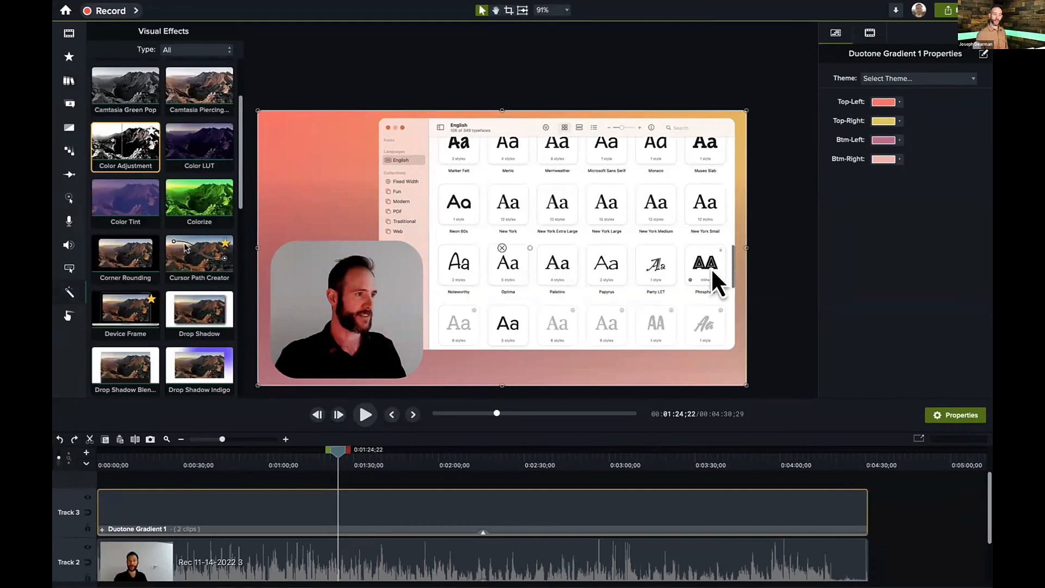
drag(125, 145, 251, 561)
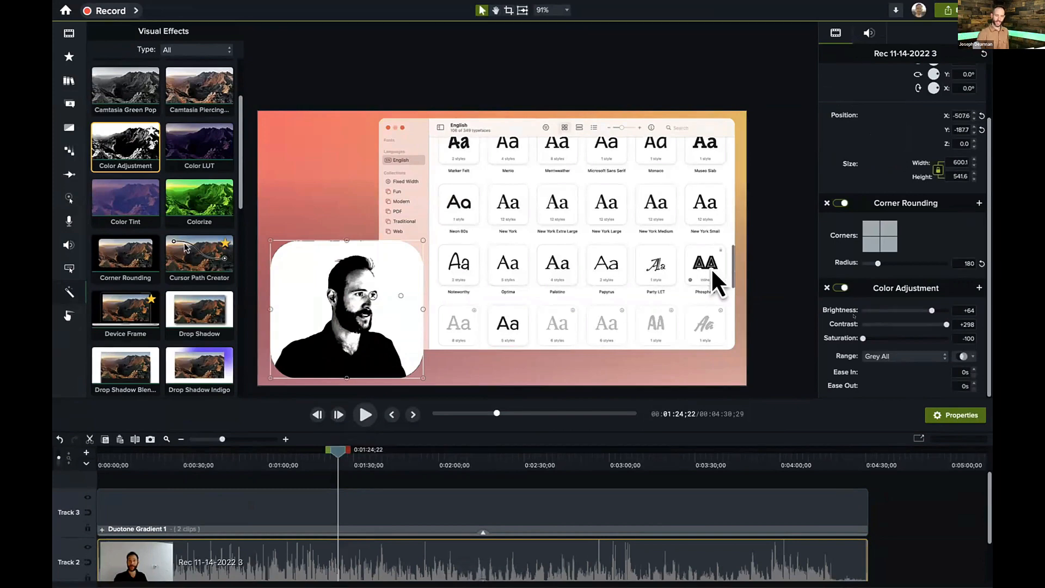
Step: Reset the webcam video's Color Adjustment brightness, contrast and saturation to 0
drag(951, 309, 986, 310)
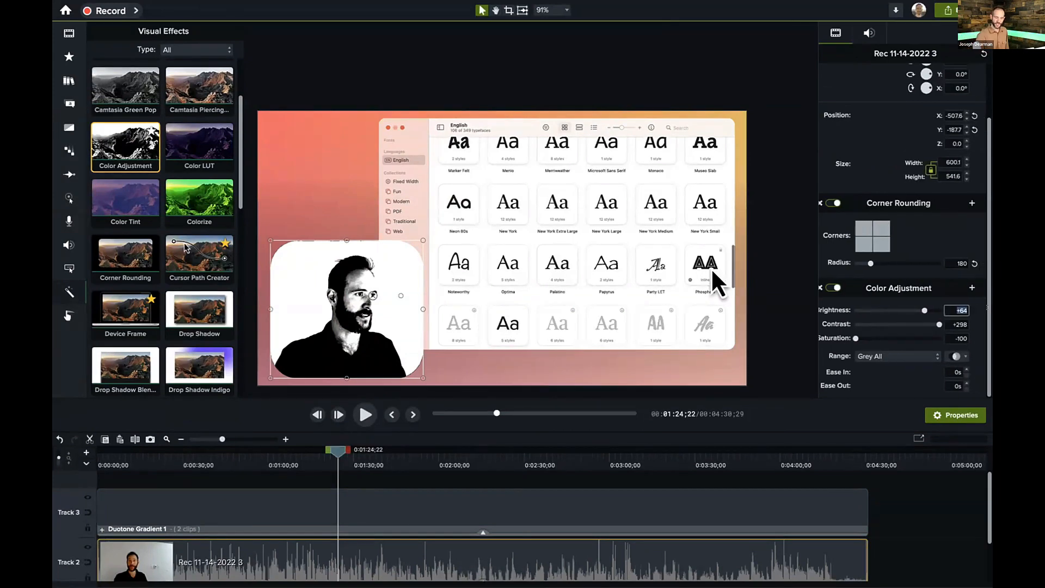
text(0)
key(Tab)
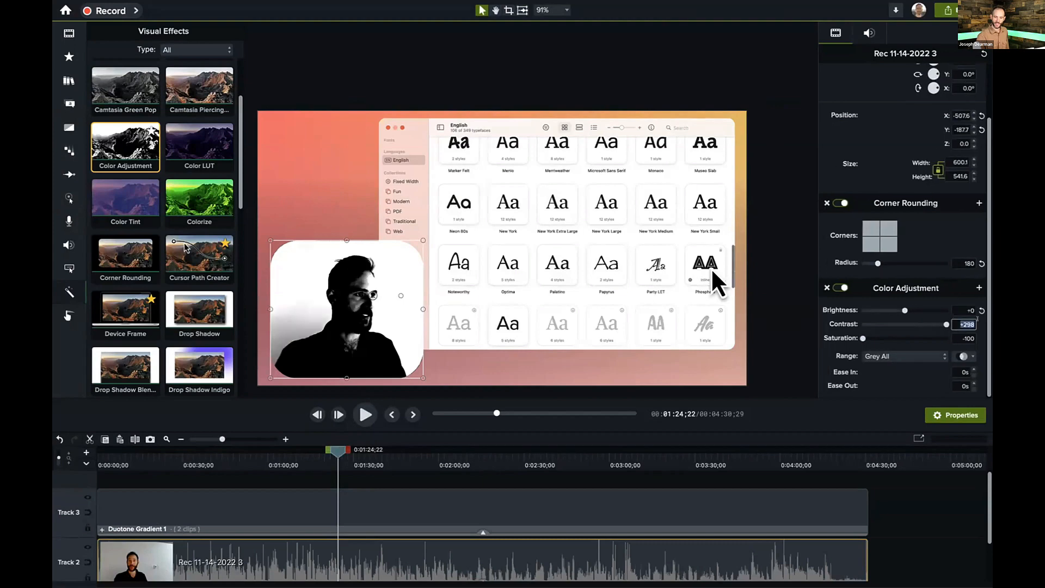
text(0)
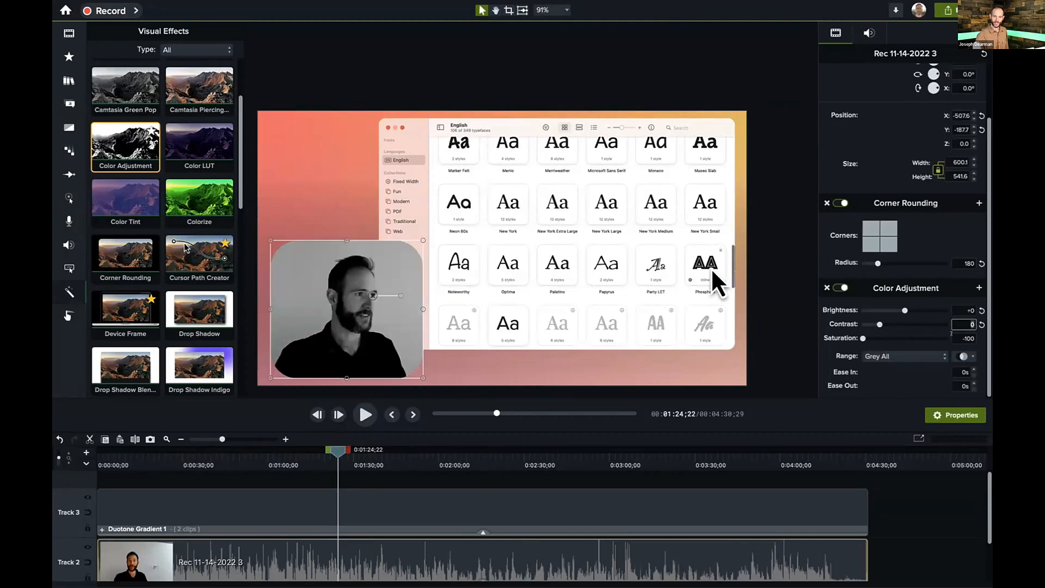
key(Tab)
text(0)
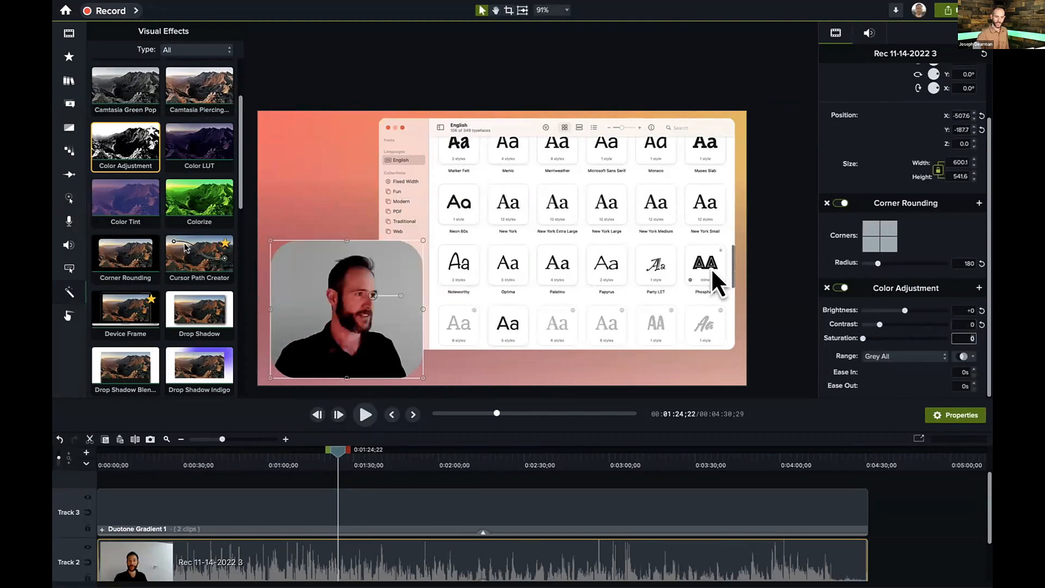
key(Return)
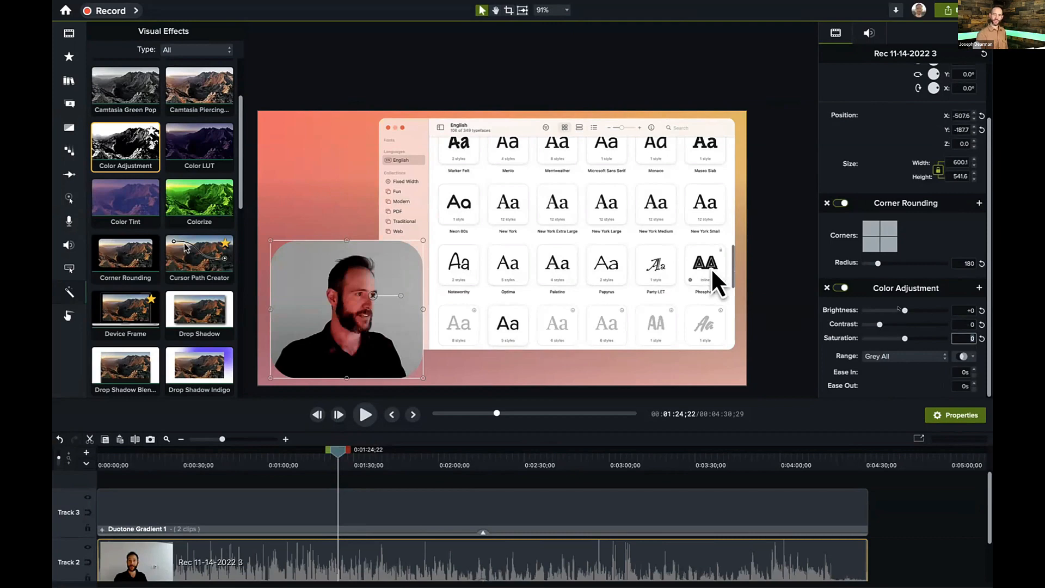
Step: Set the webcam video's brightness to +21, contrast to +25 and saturation to -16, and check the corrected picture over the gradient
drag(904, 310, 886, 324)
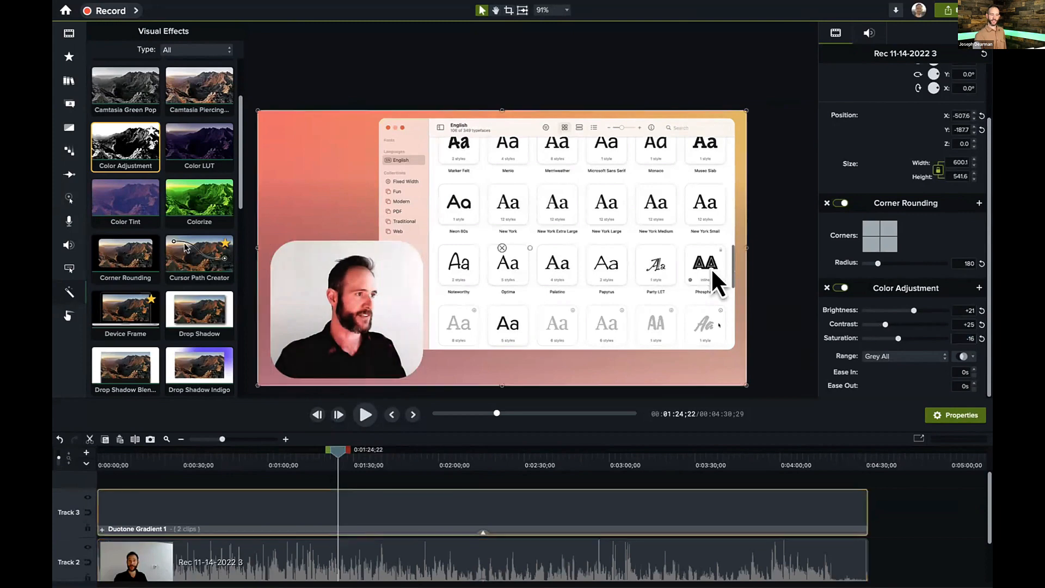
click(716, 328)
scroll(716, 328, down, 3)
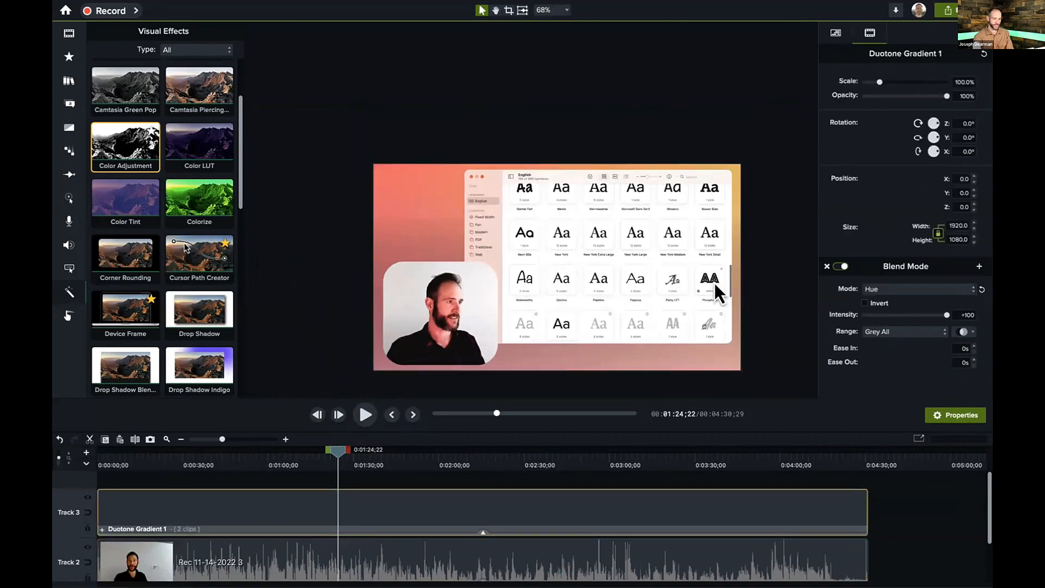
drag(714, 281, 662, 255)
scroll(661, 255, up, 2)
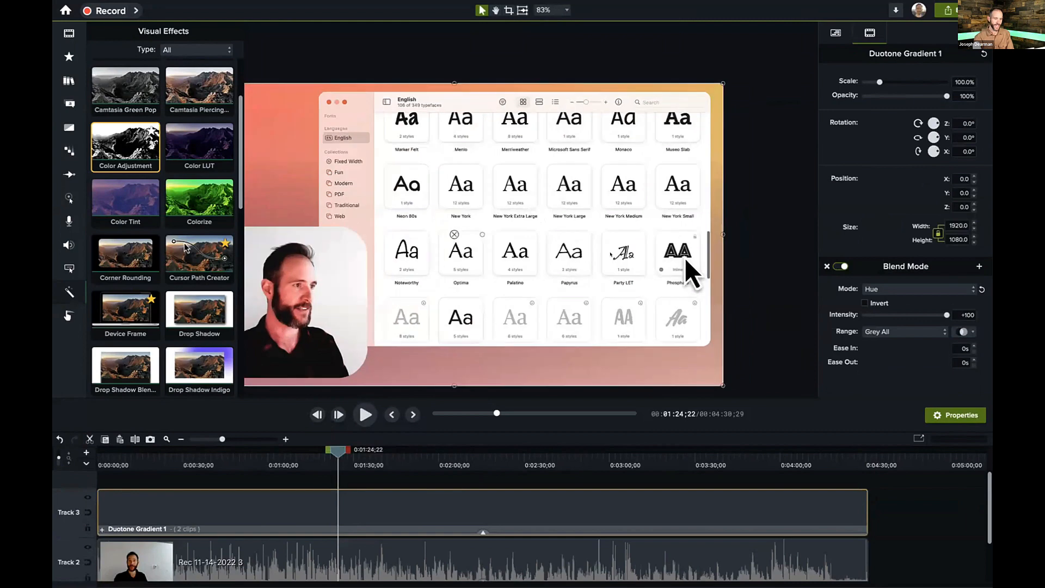
scroll(685, 257, down, 2)
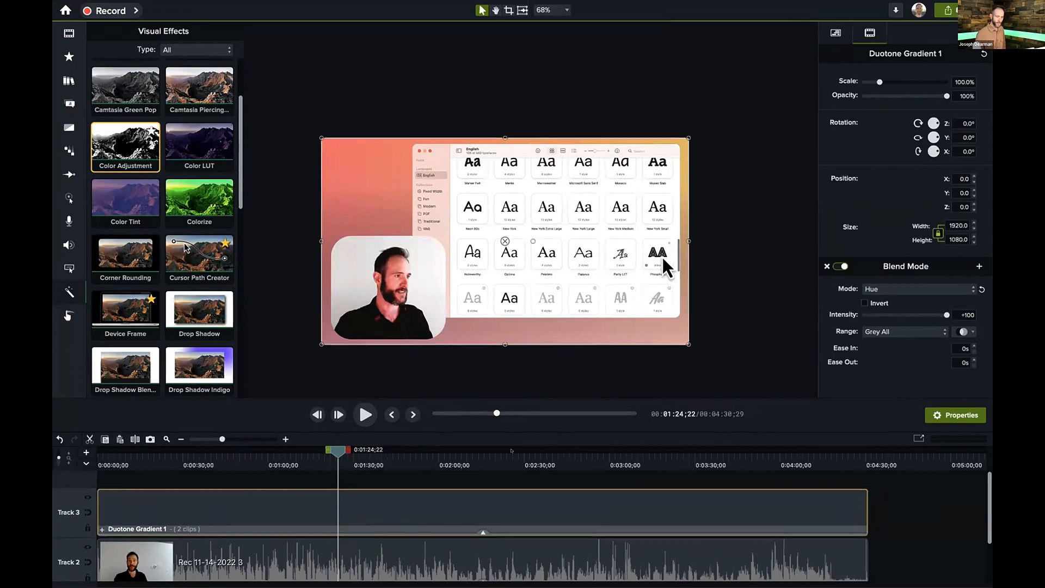
Step: Move the playhead to 0:02:43;00 and select the screen recording clip on Track 1
scroll(449, 558, down, 2)
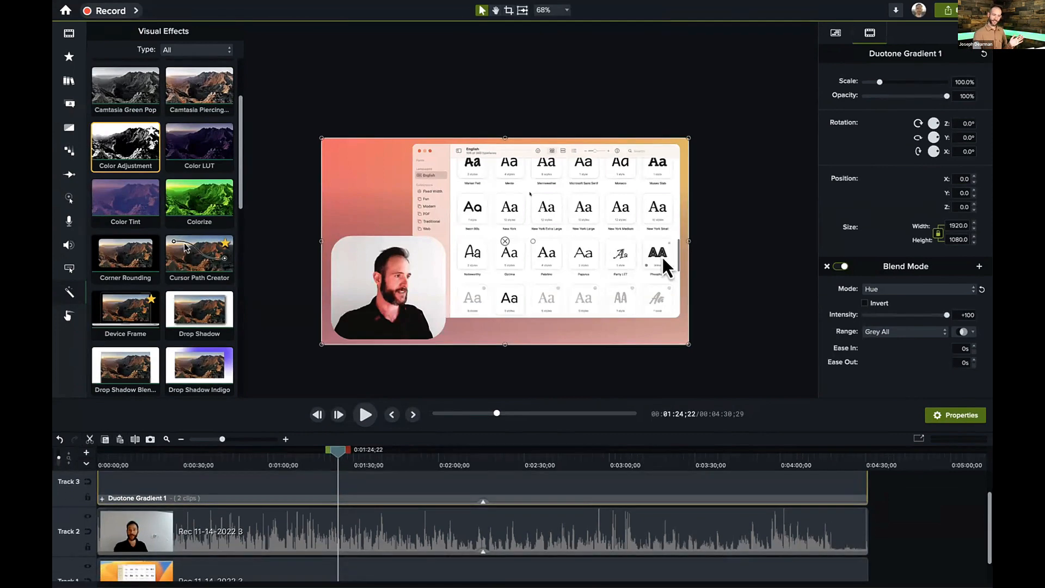
scroll(661, 256, up, 3)
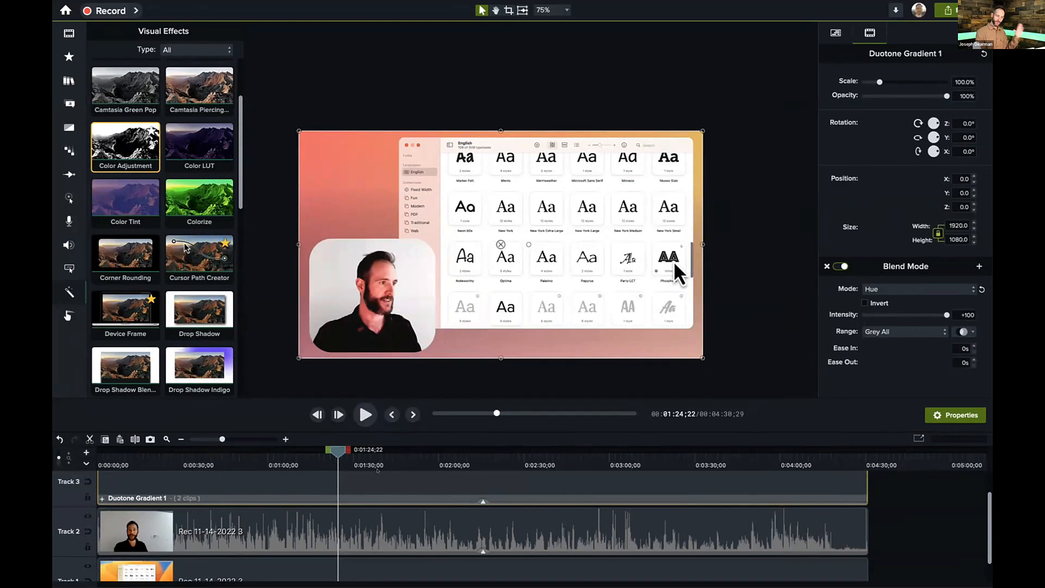
scroll(368, 544, down, 1)
click(368, 551)
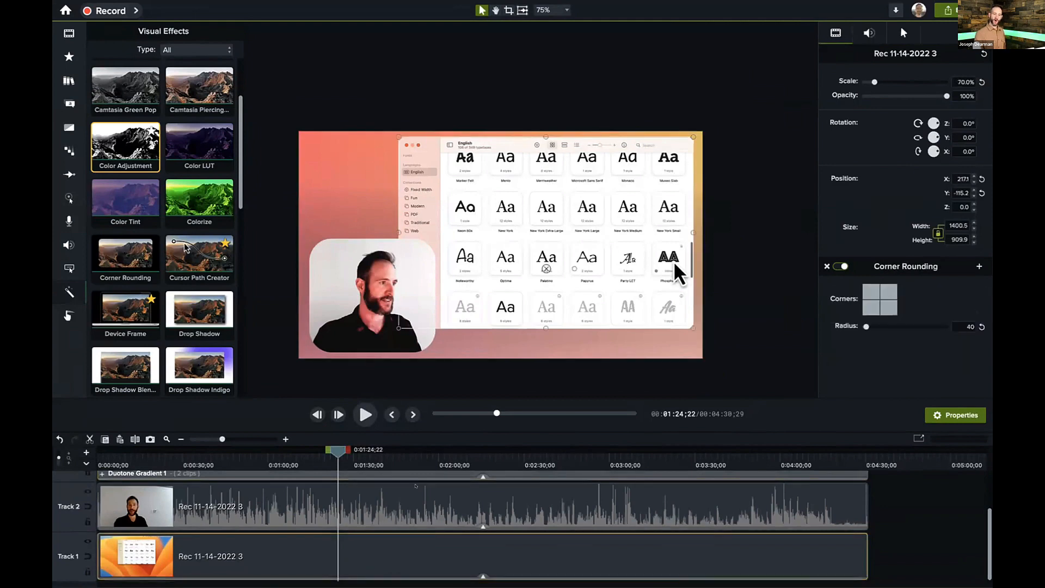
drag(249, 461, 555, 460)
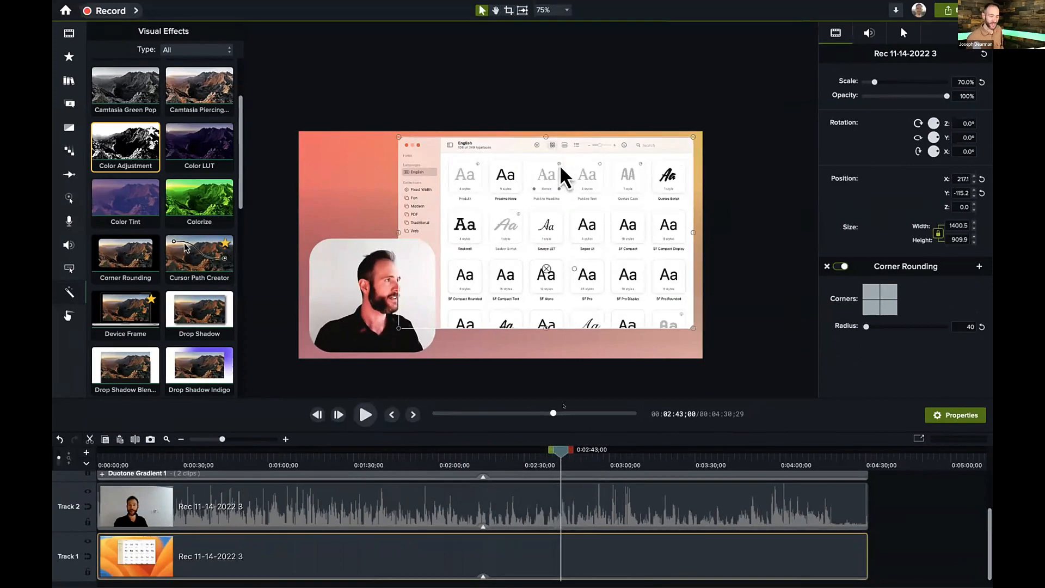
click(559, 165)
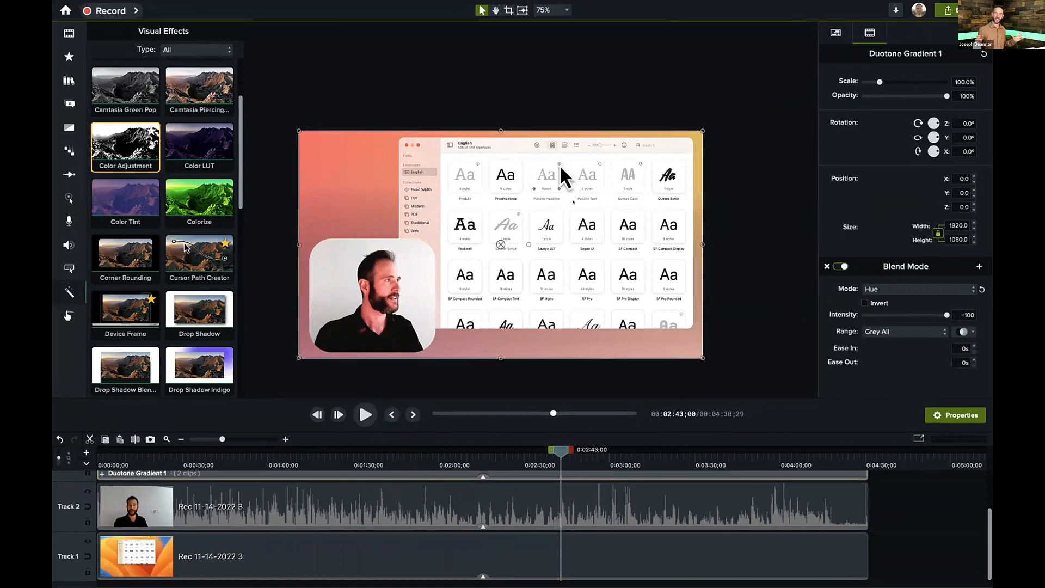
click(560, 165)
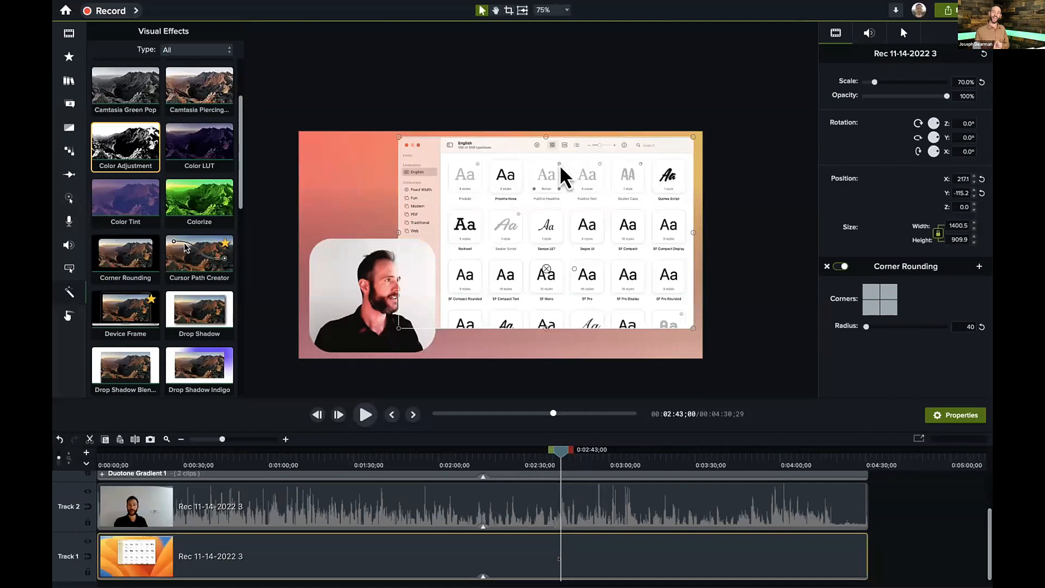
Step: Try the screen recording's cursor at 2000% scale and settle on 1000%
click(904, 33)
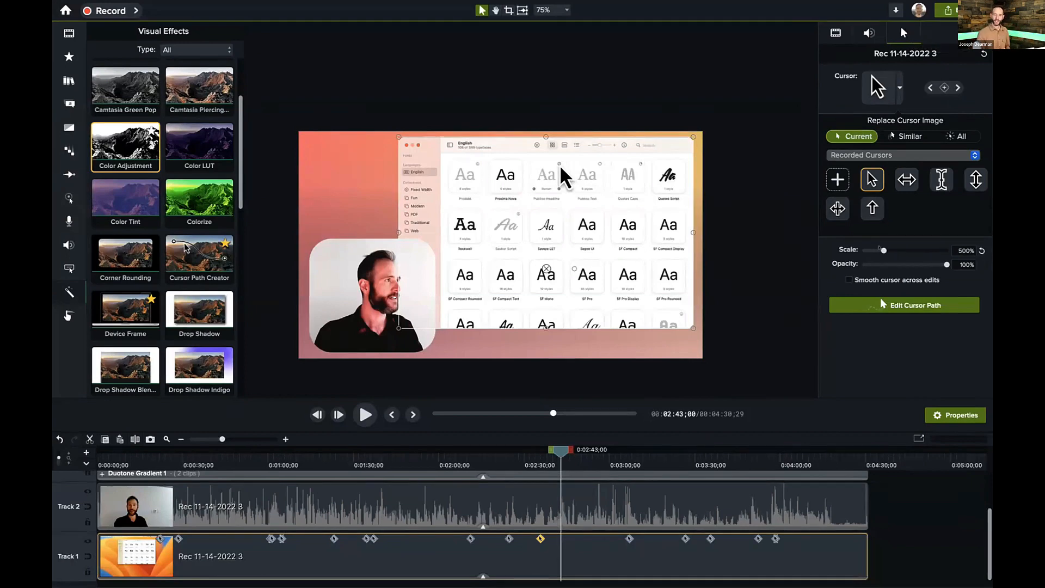
drag(879, 248, 958, 255)
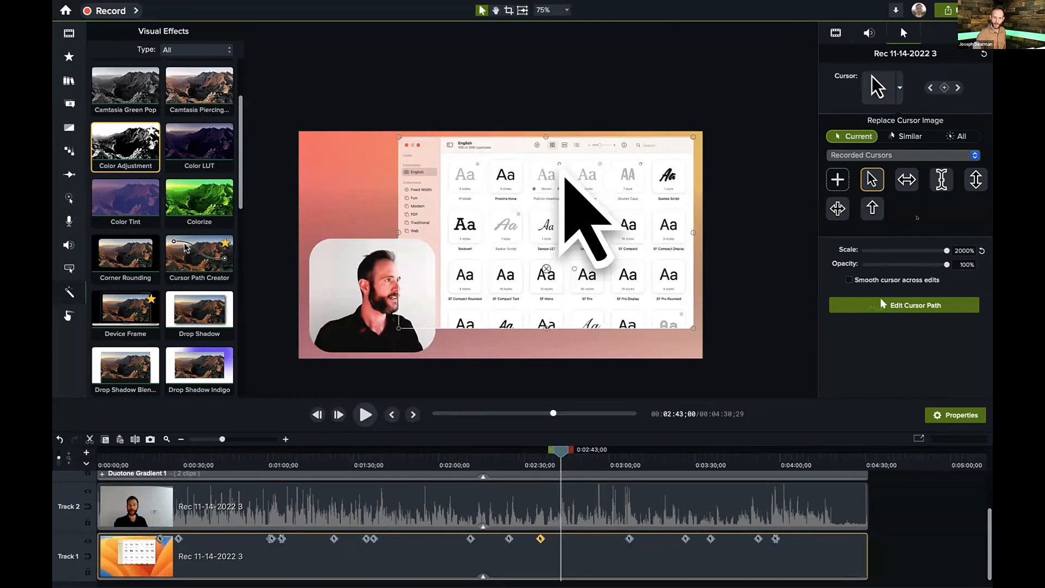
click(951, 250)
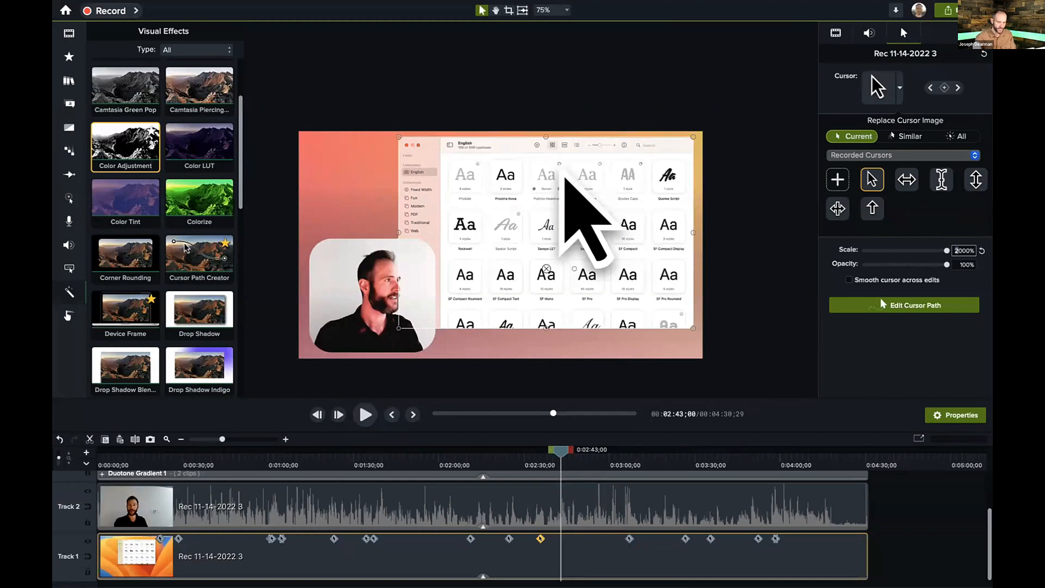
text(1)
key(Return)
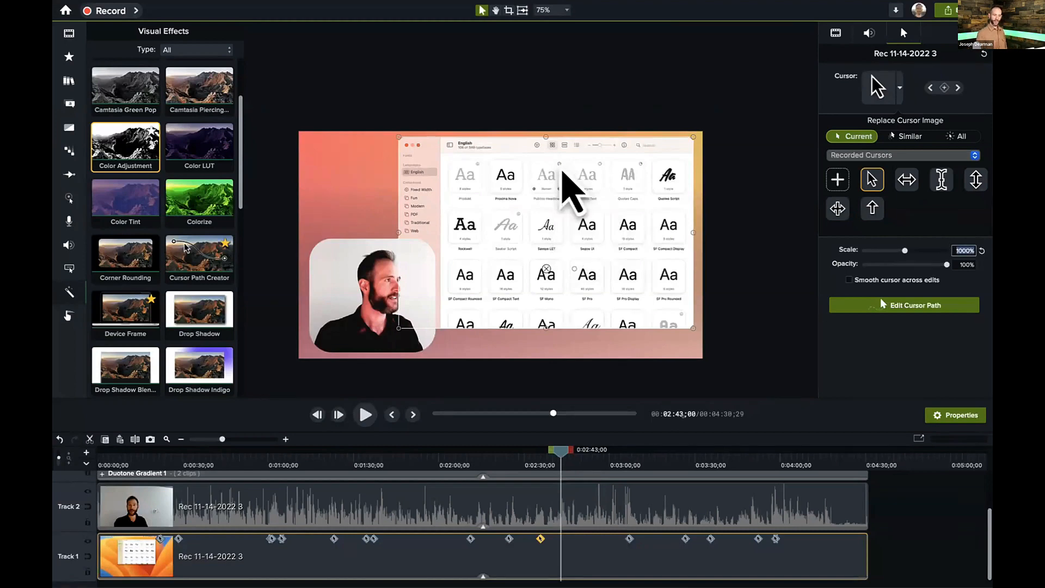
Step: Step through the screen recording's cursor keyframes up to the one at 0:03:52;14 and examine how the cursor image changes
mouse_move(556, 451)
mouse_down()
mouse_move(605, 453)
mouse_move(575, 453)
mouse_up()
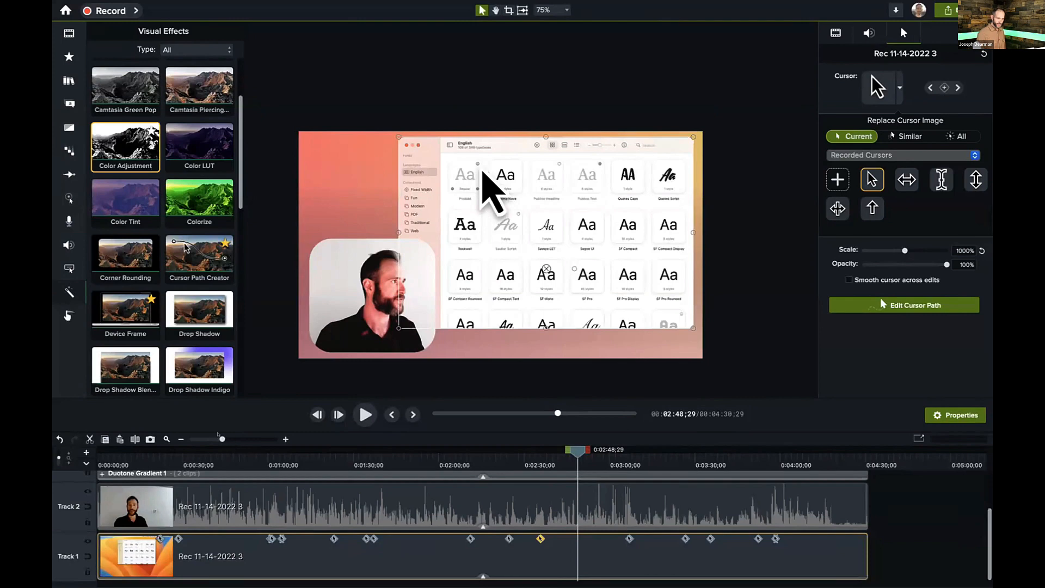
drag(222, 439, 233, 439)
scroll(291, 548, left, 2)
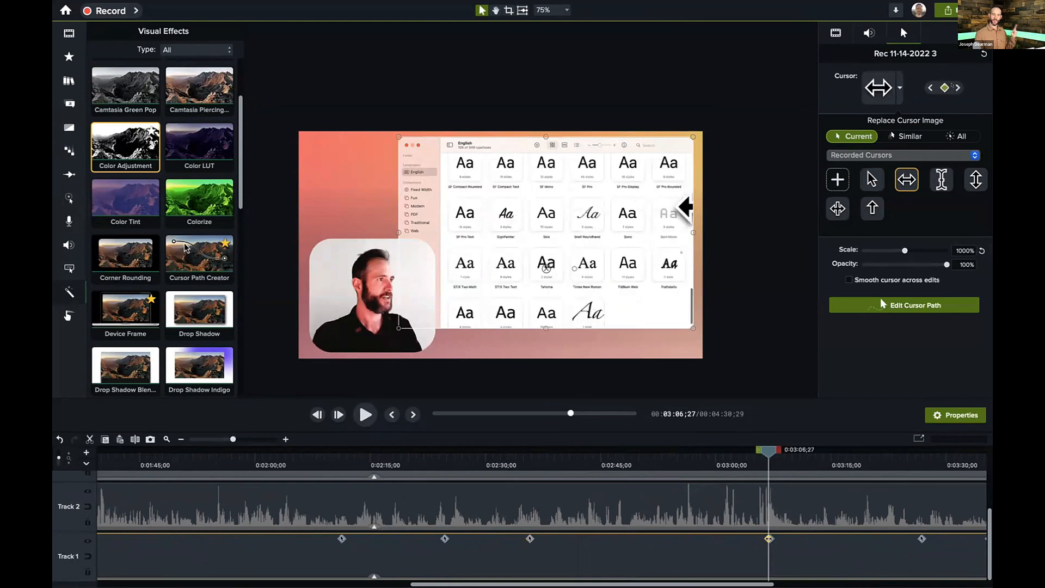
click(953, 86)
click(953, 86)
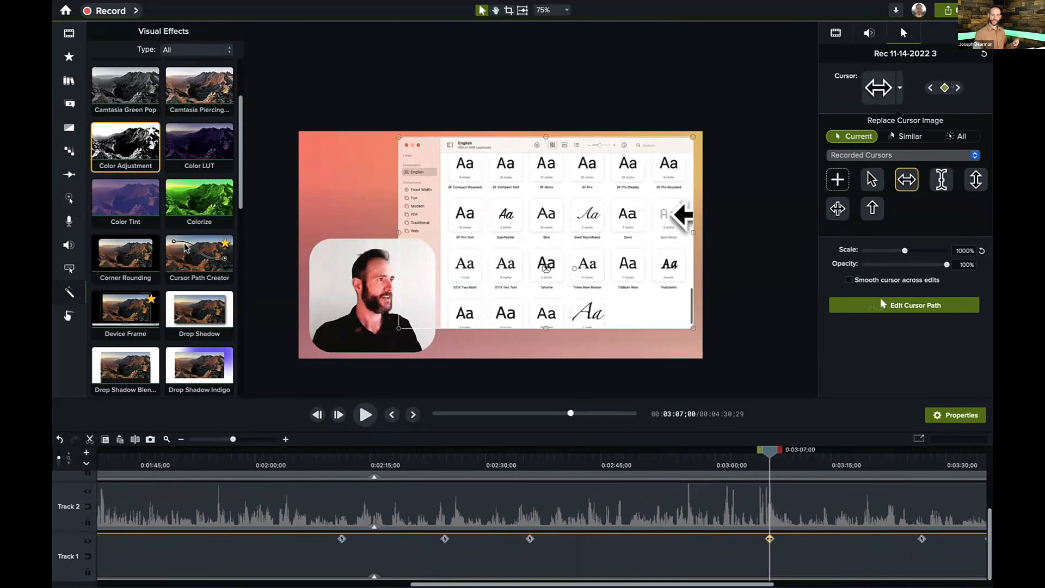
click(953, 86)
click(953, 86)
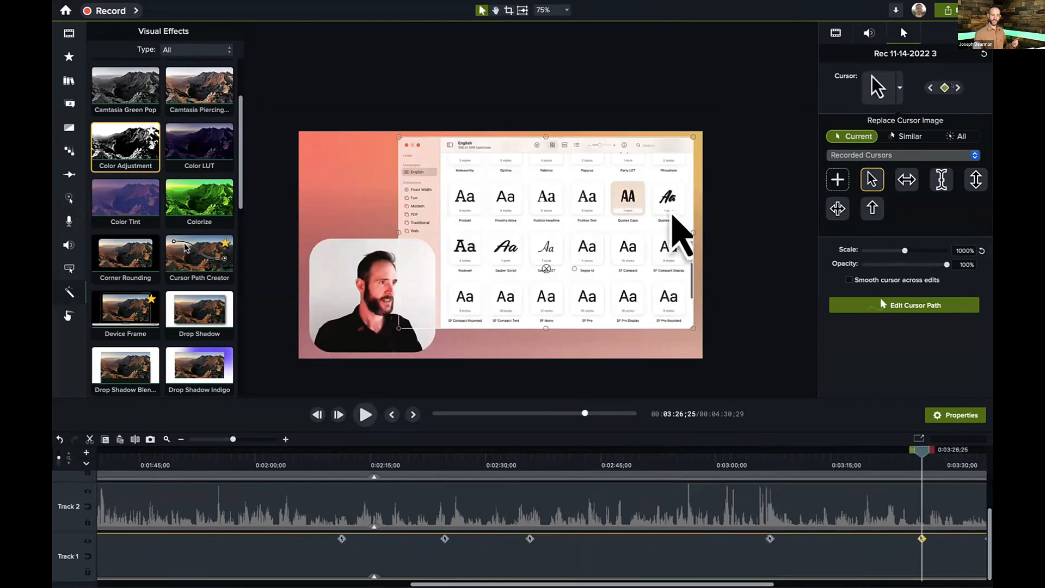
click(954, 86)
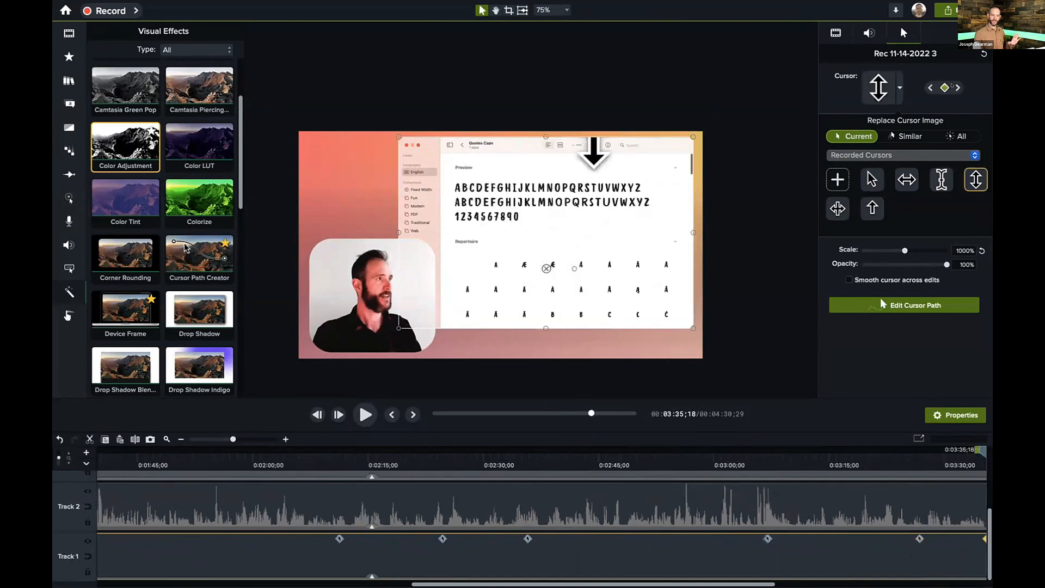
click(953, 86)
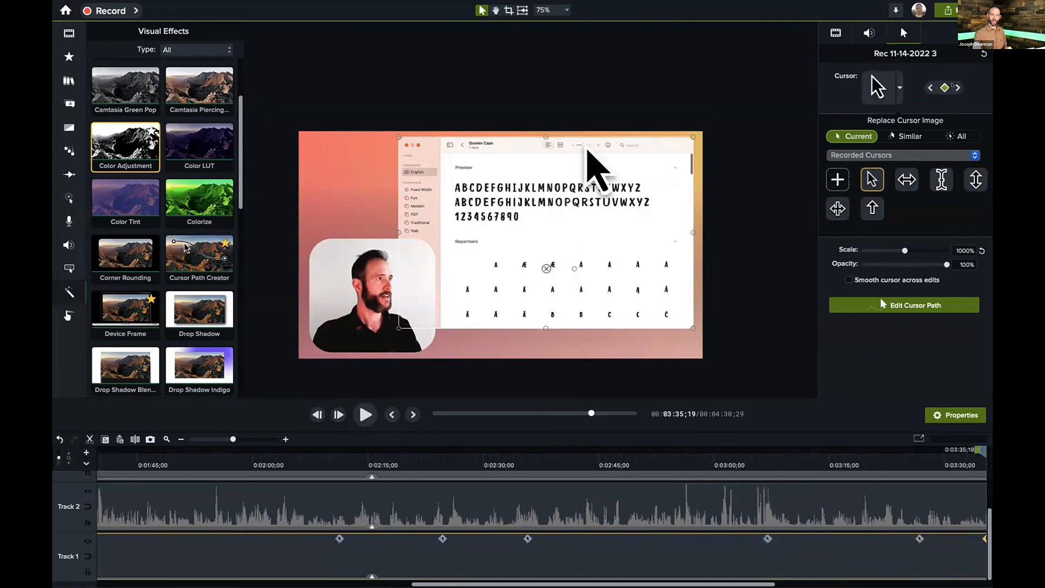
click(952, 85)
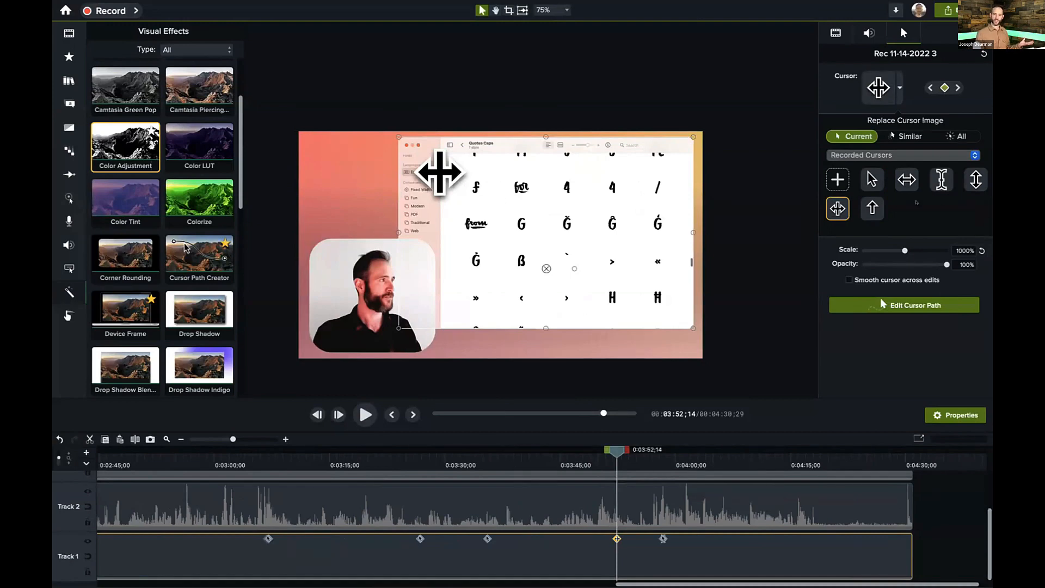
click(898, 86)
click(898, 86)
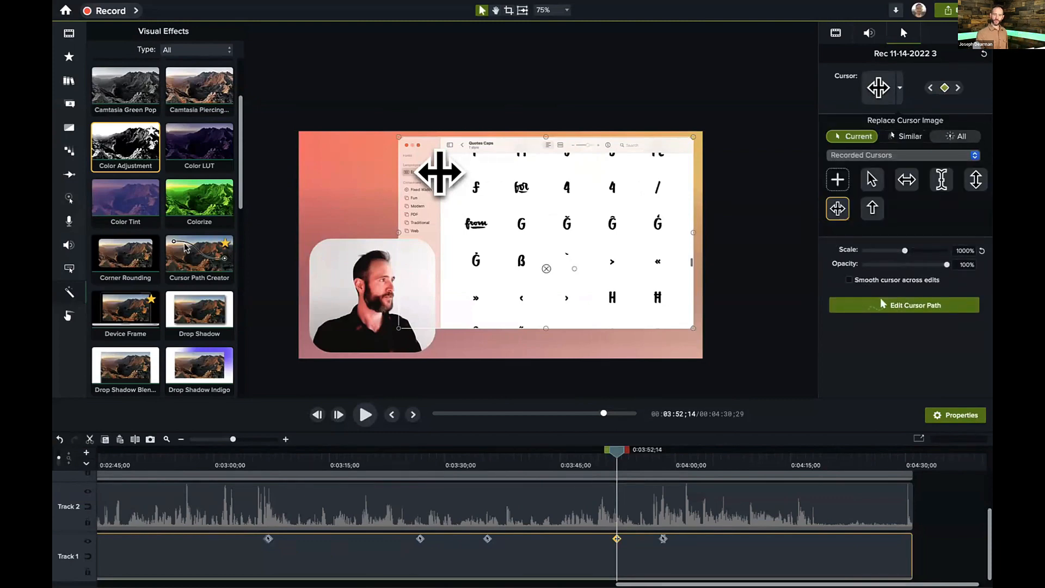
Step: Replace all of the screen recording's cursor images with the pointing hand from Mac System Cursors and check the result at 0:04:06;05
click(957, 137)
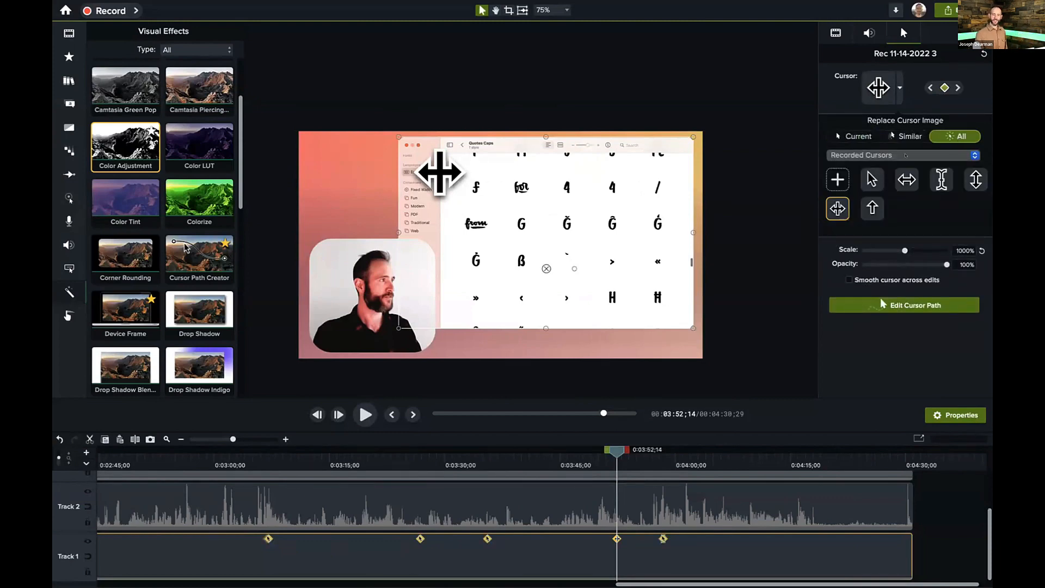
click(892, 155)
click(905, 167)
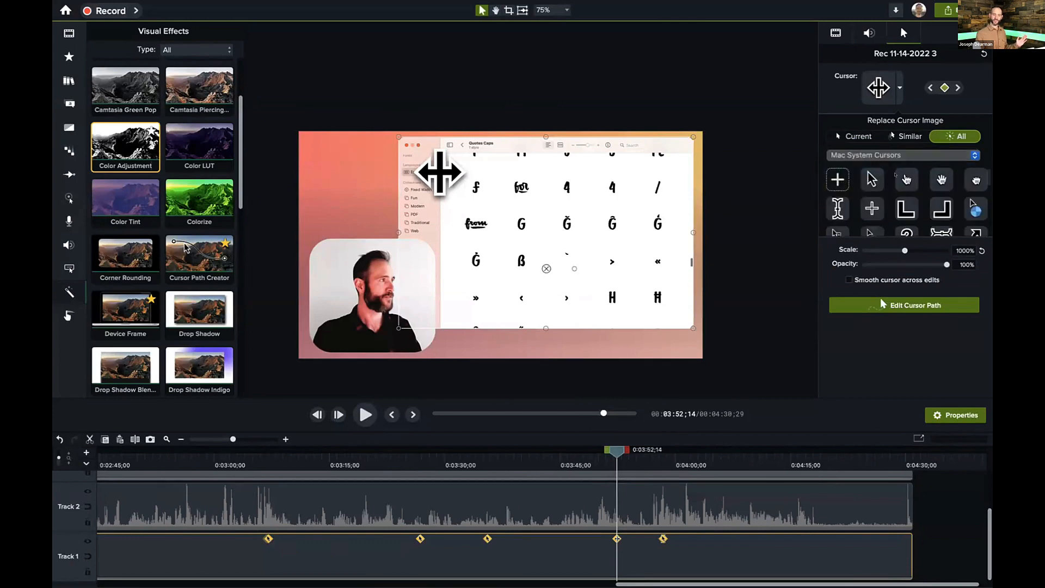
click(905, 178)
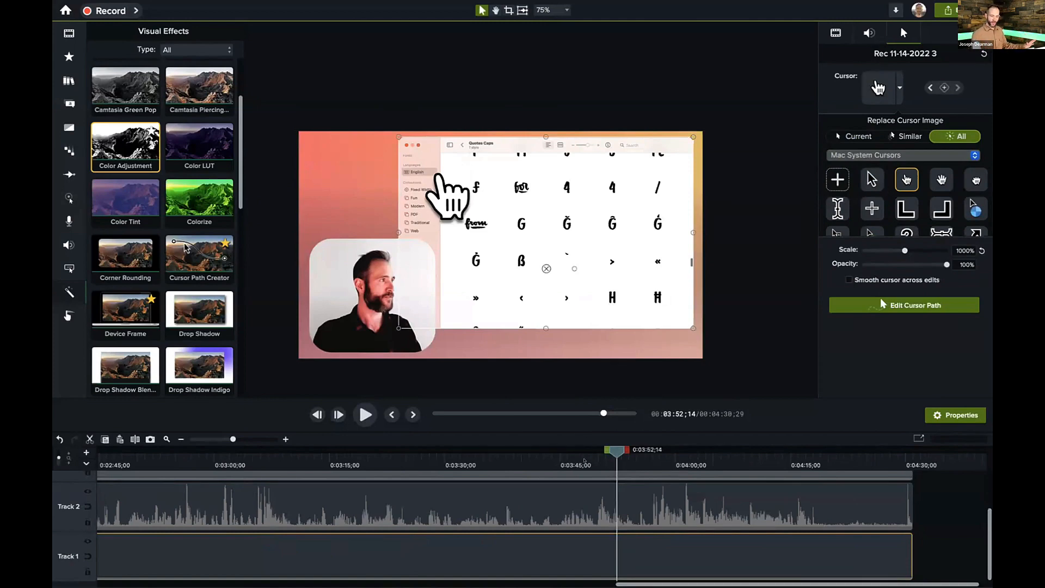
drag(584, 461, 717, 494)
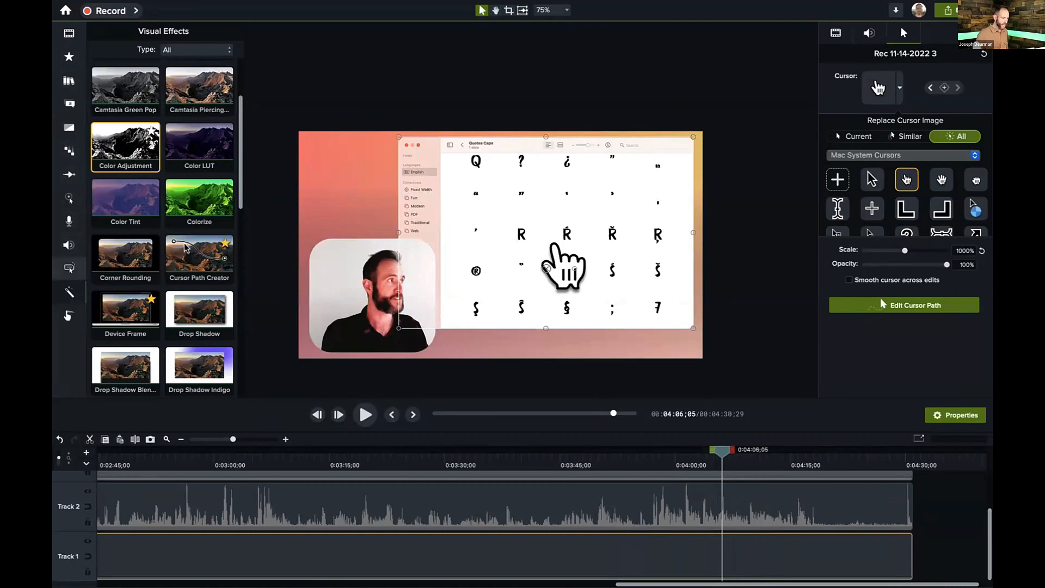
Step: Add a basic rectangle annotation, fill it with solid blue and reshape it into a square covering the recorded cursor
click(71, 108)
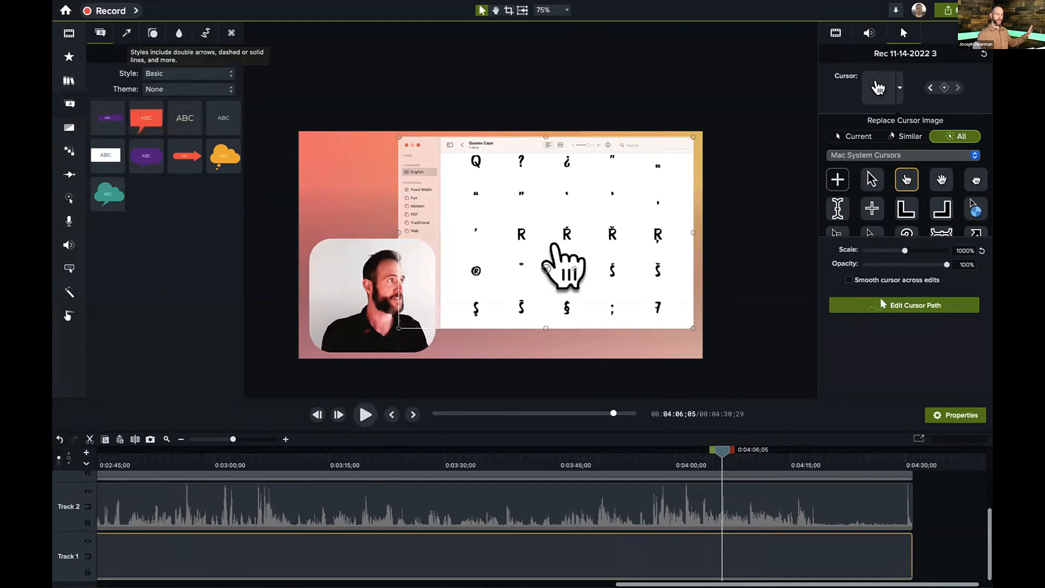
click(153, 33)
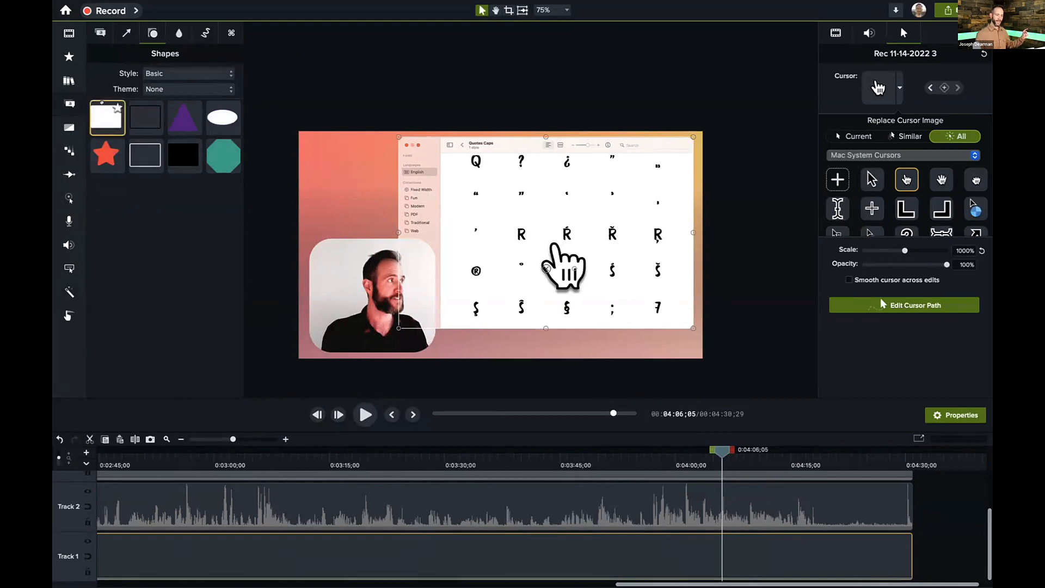
click(903, 305)
drag(436, 246, 457, 254)
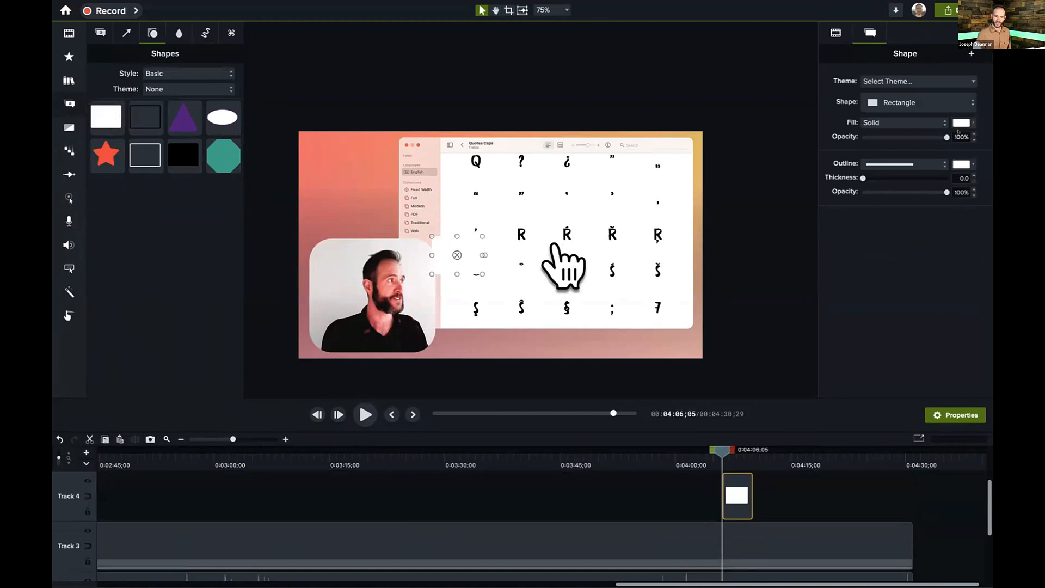
click(954, 122)
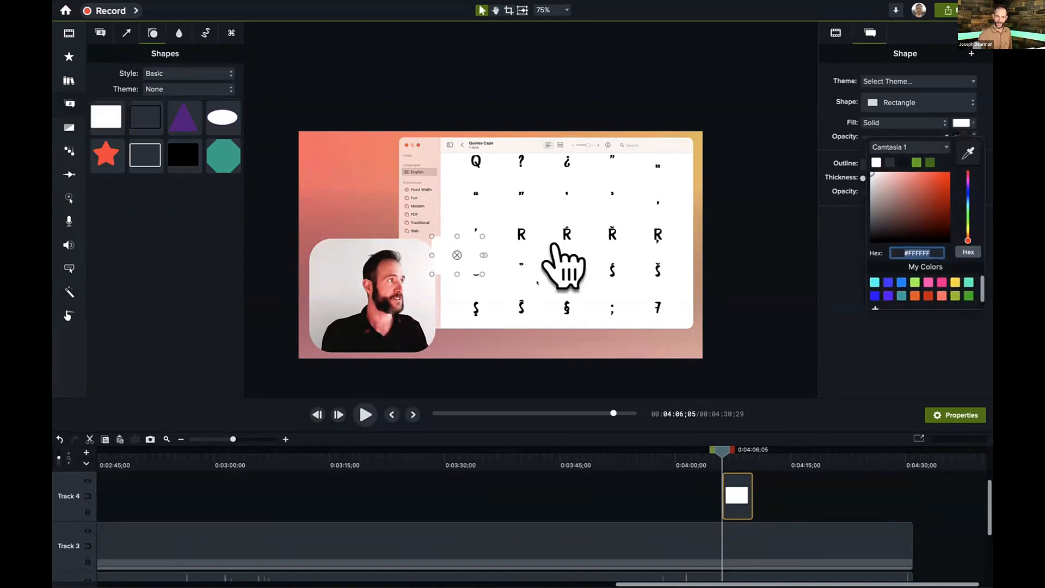
drag(451, 270, 563, 292)
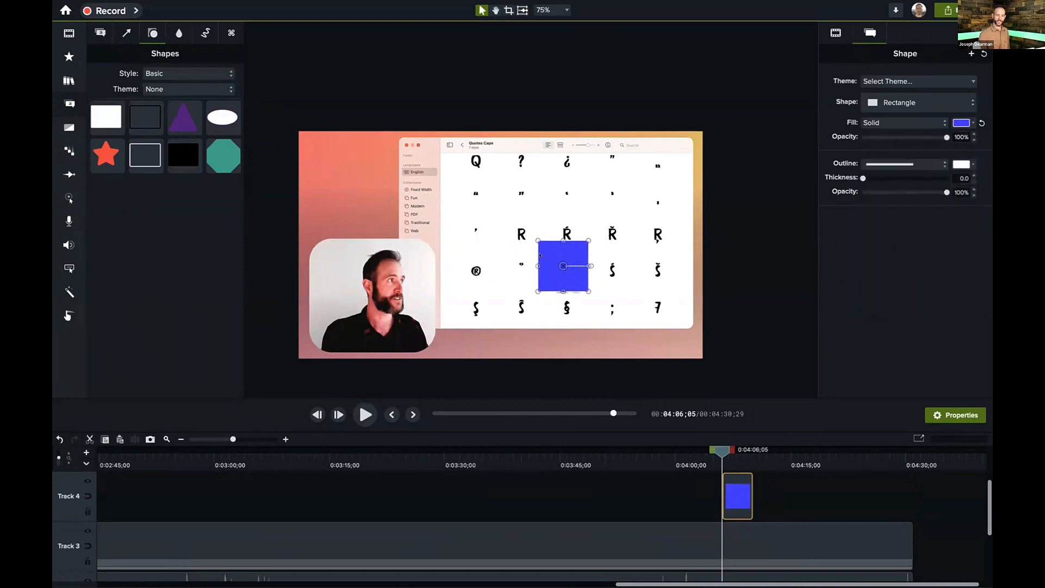
Step: Move the blue square over the webcam video and paste a copy of it, stacking the two squares vertically
drag(540, 254, 351, 317)
key(super+c)
key(super+v)
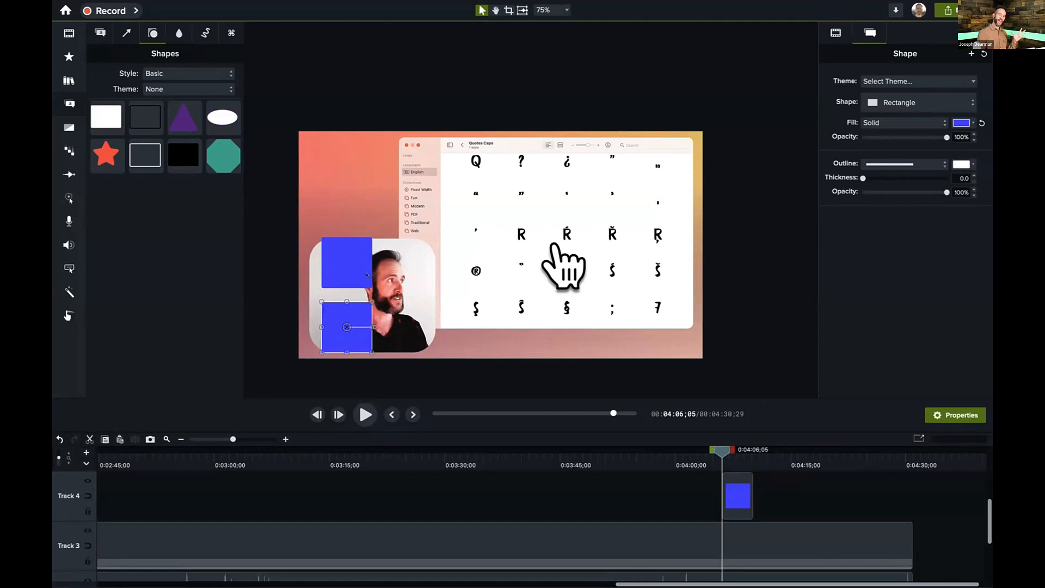
Step: Inspect the gradient background's visual properties and Blend Mode settings, and show all three tracks at full length on the timeline
click(575, 255)
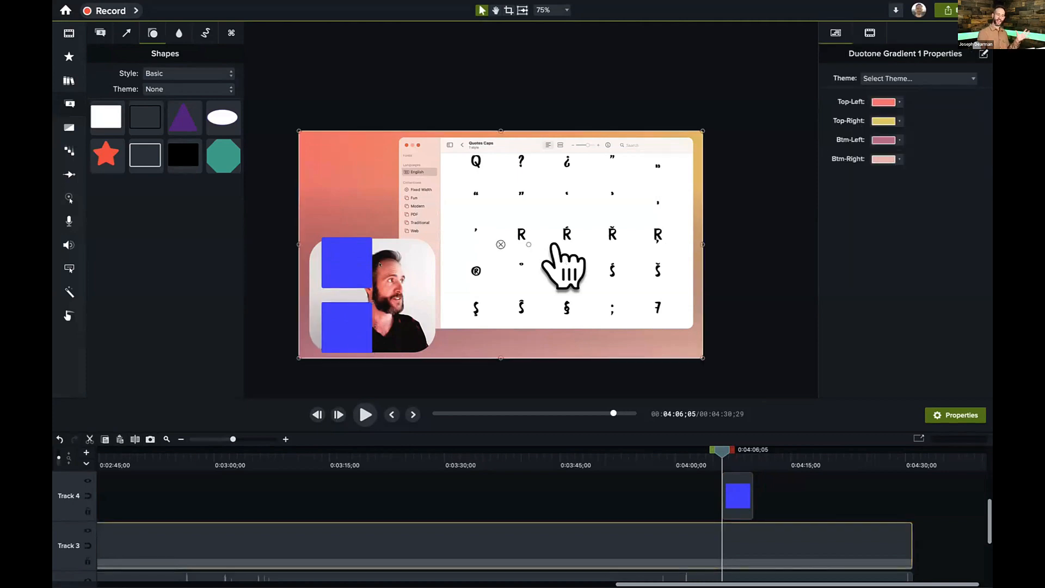
click(870, 33)
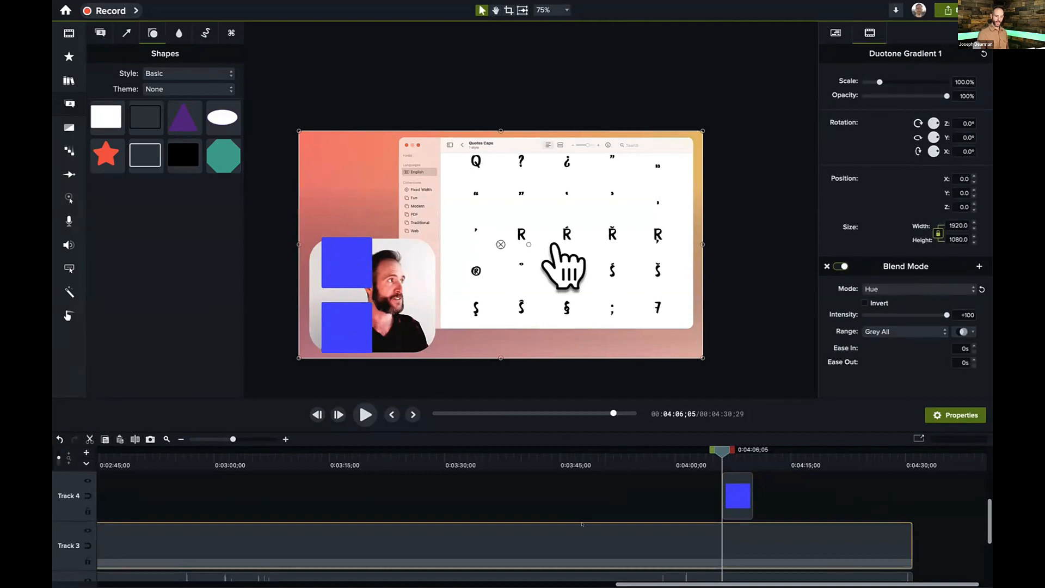
scroll(582, 524, down, 3)
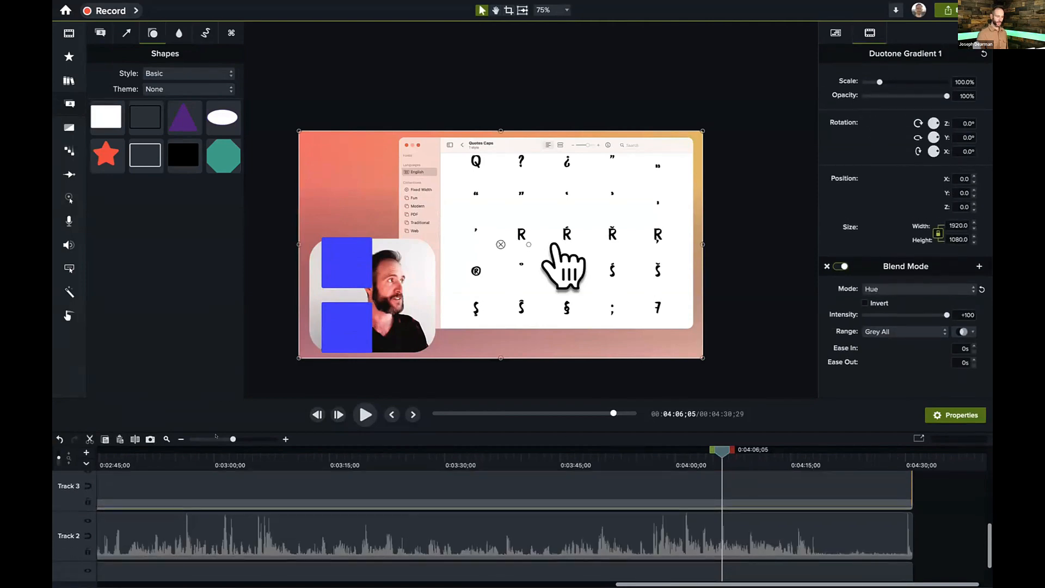
drag(226, 434, 209, 435)
scroll(65, 489, down, 2)
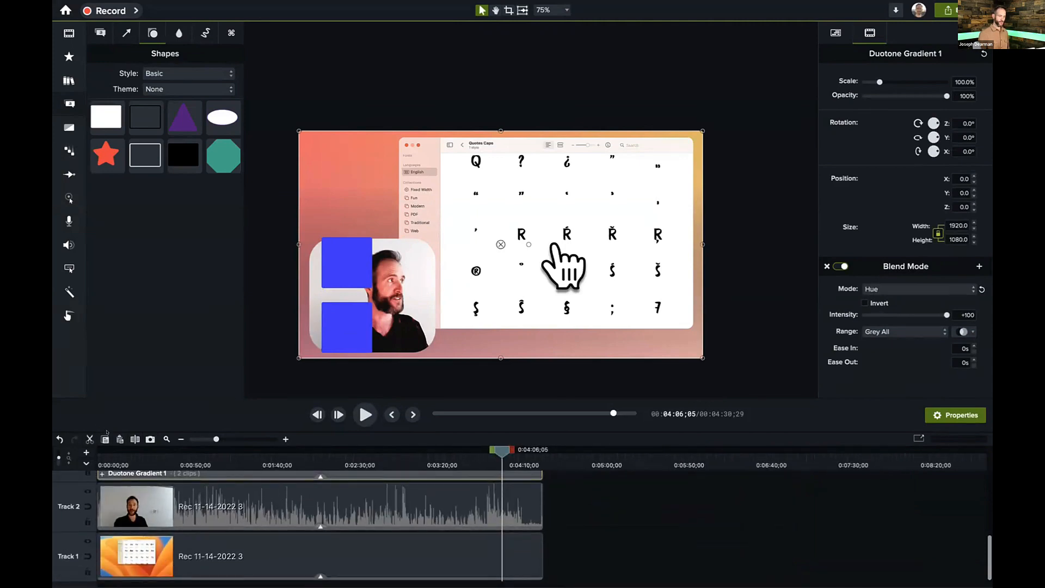
drag(101, 418, 102, 377)
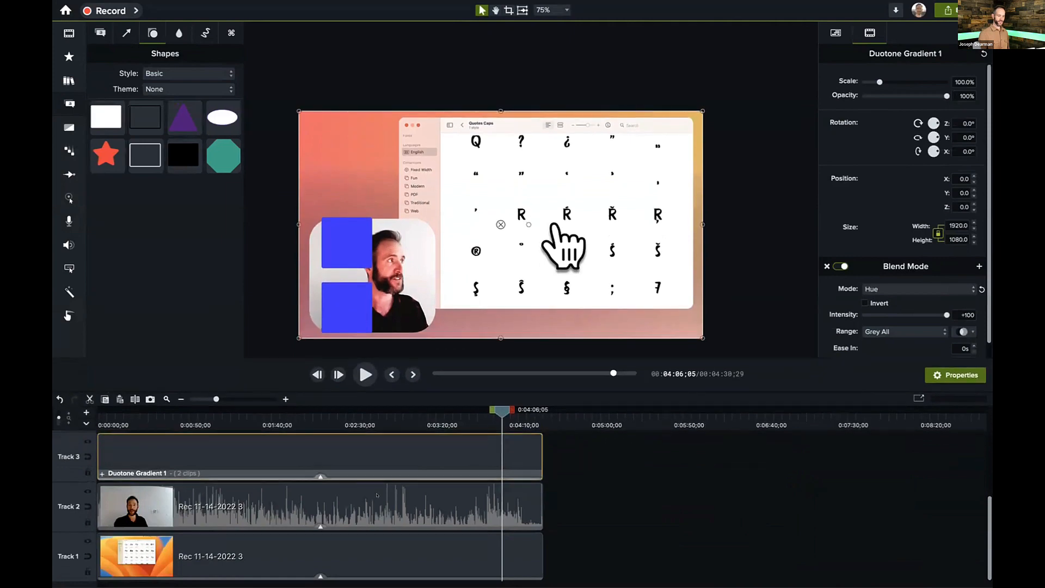
Step: Select the screen recording clip on Track 1 and set its cursor scale to 1197%
click(415, 549)
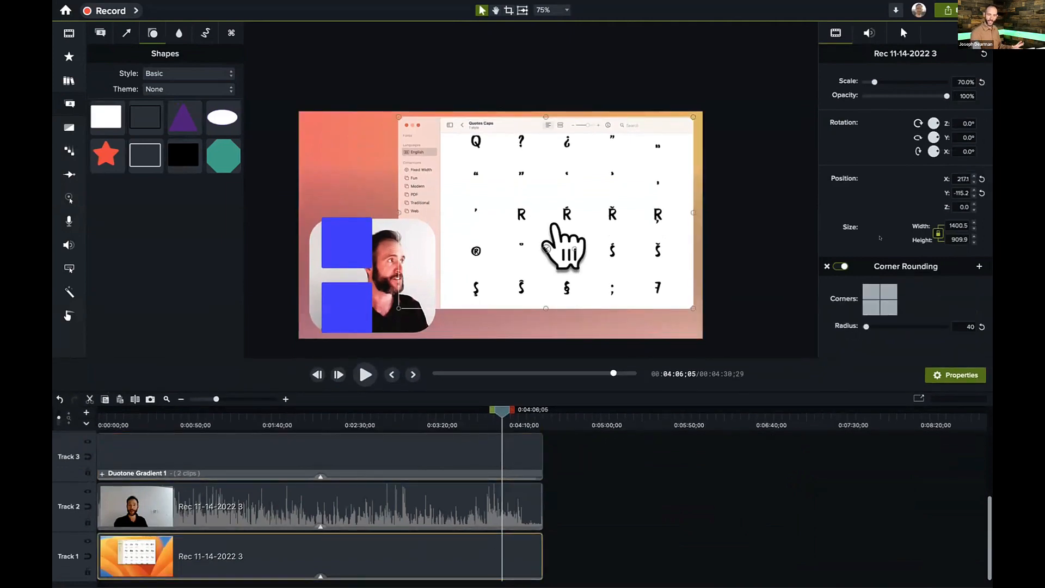
scroll(879, 247, down, 1)
scroll(887, 68, up, 1)
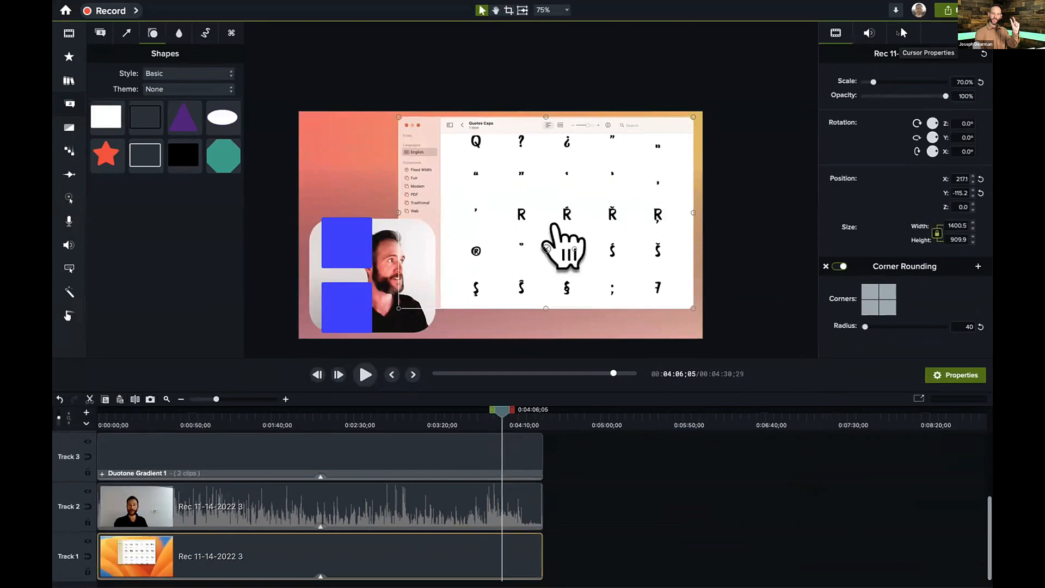
click(900, 33)
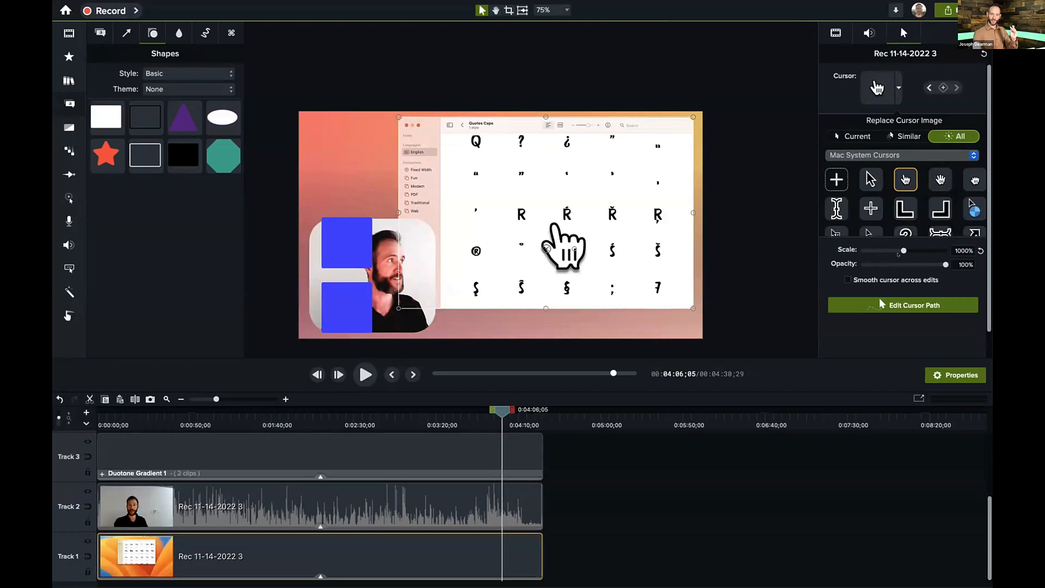
drag(898, 248, 907, 247)
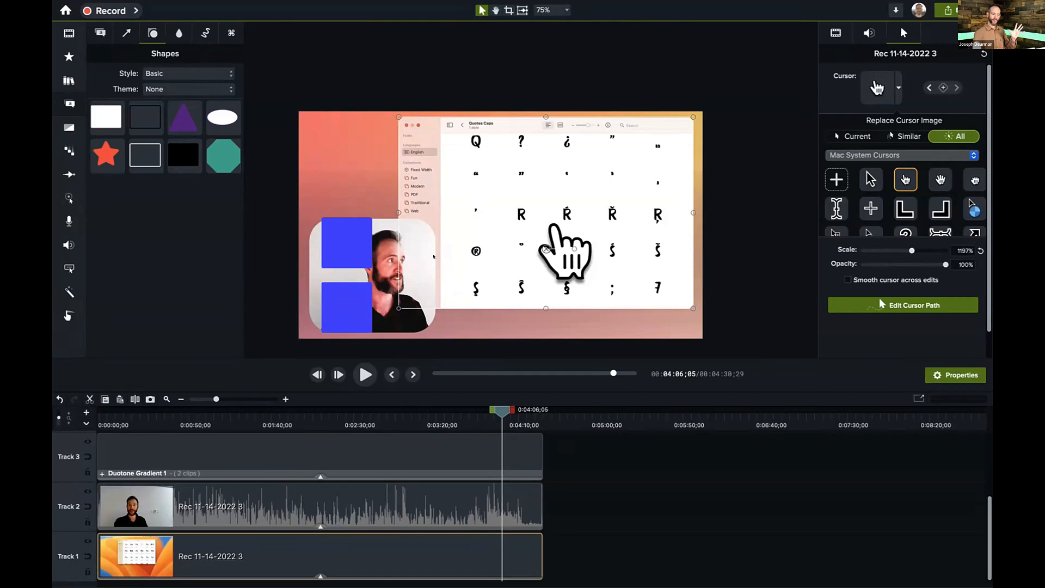
Step: Delete both blue squares covering the webcam video
click(347, 242)
shift+click(352, 307)
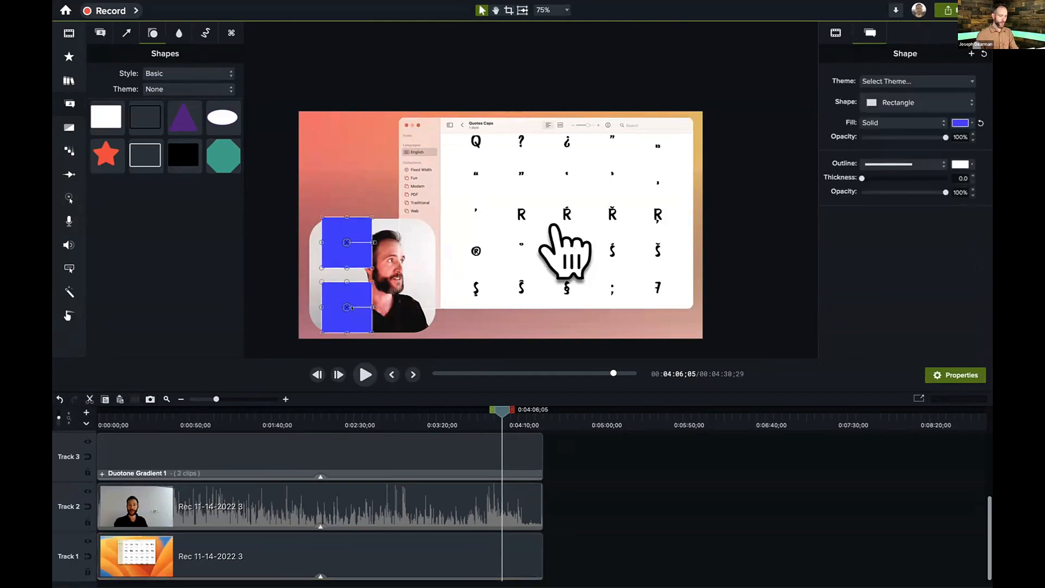
key(Delete)
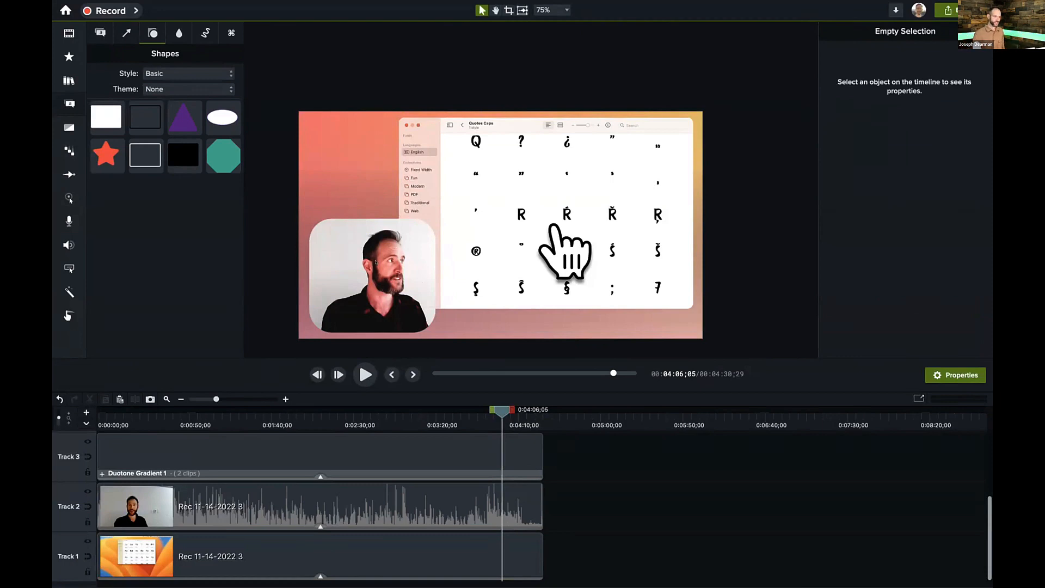
Step: Apply the Drop Shadow visual effect to the webcam and screen recording clips on Tracks 1 and 2 together
click(69, 291)
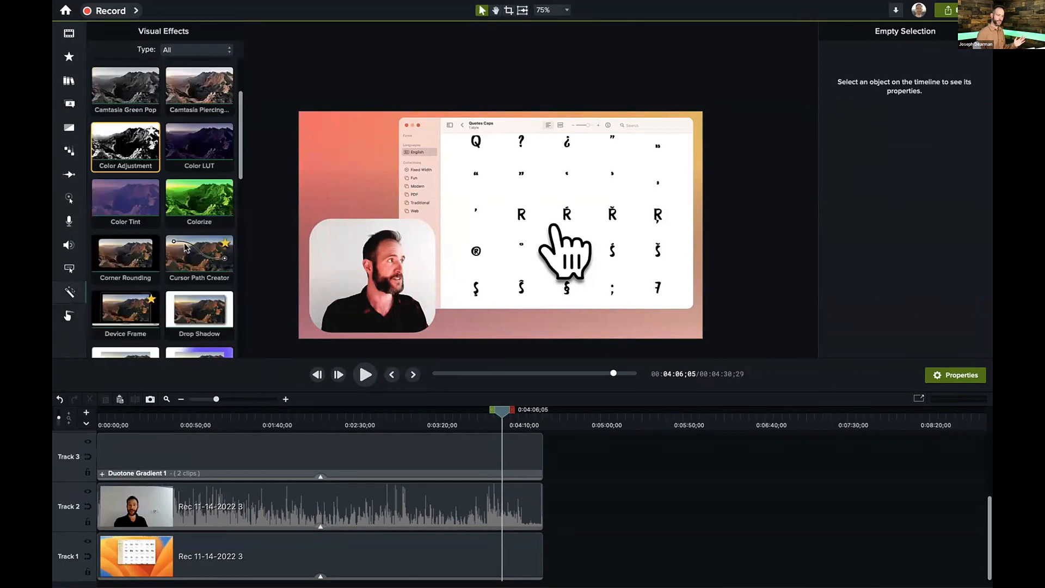
scroll(185, 213, down, 5)
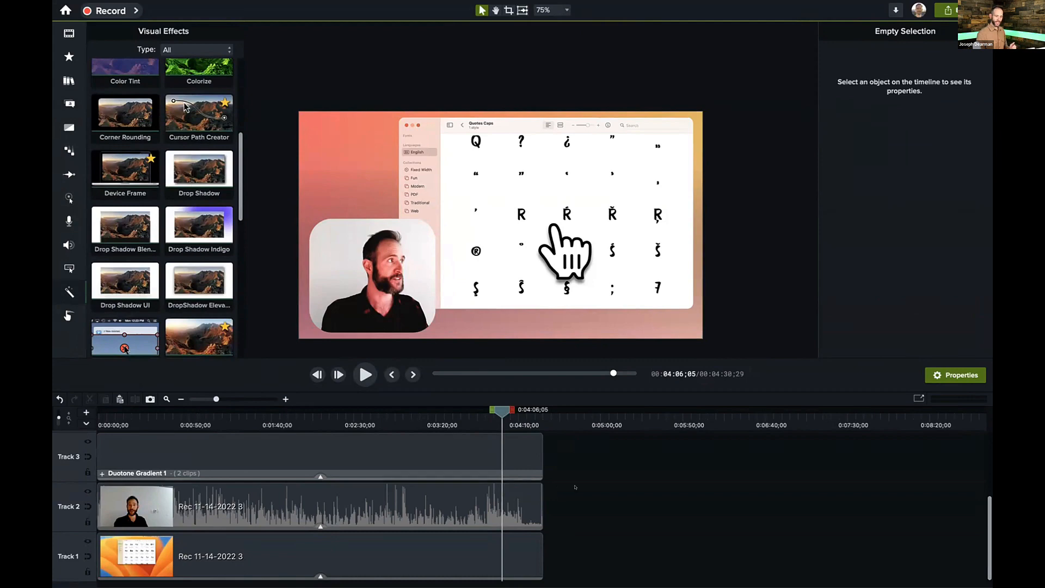
drag(578, 487, 459, 557)
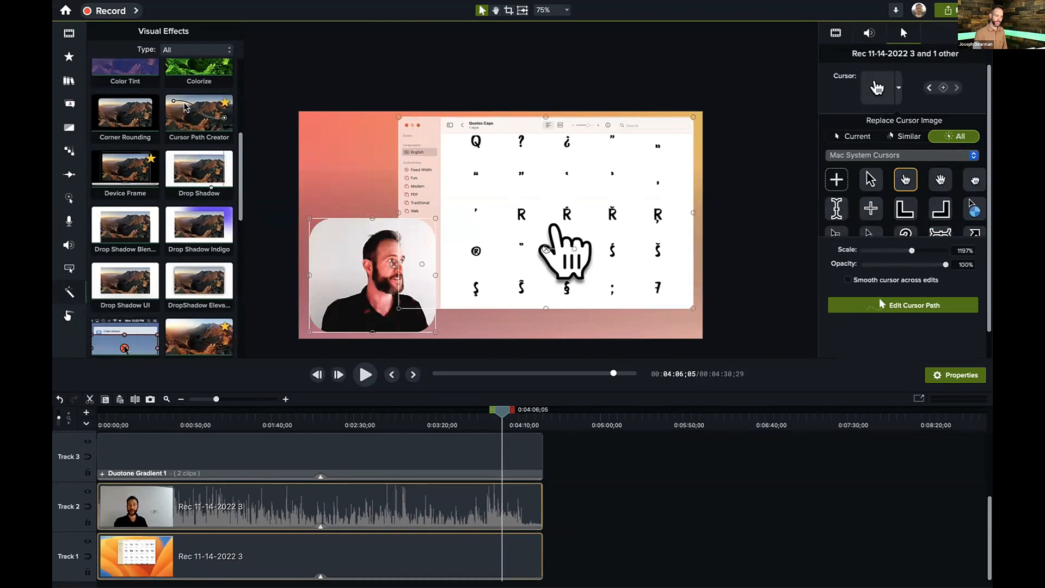
drag(182, 166, 244, 541)
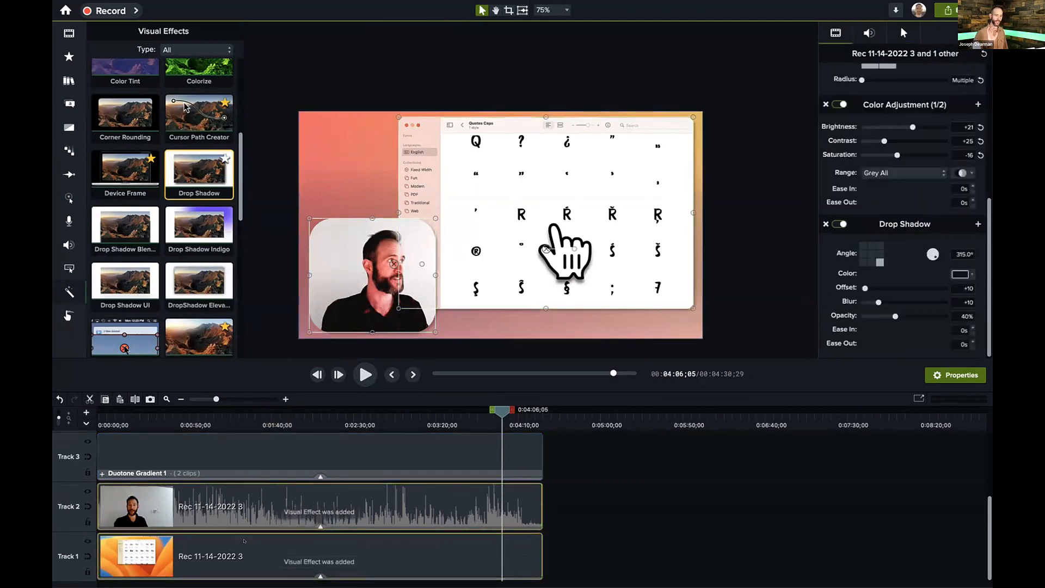
click(762, 289)
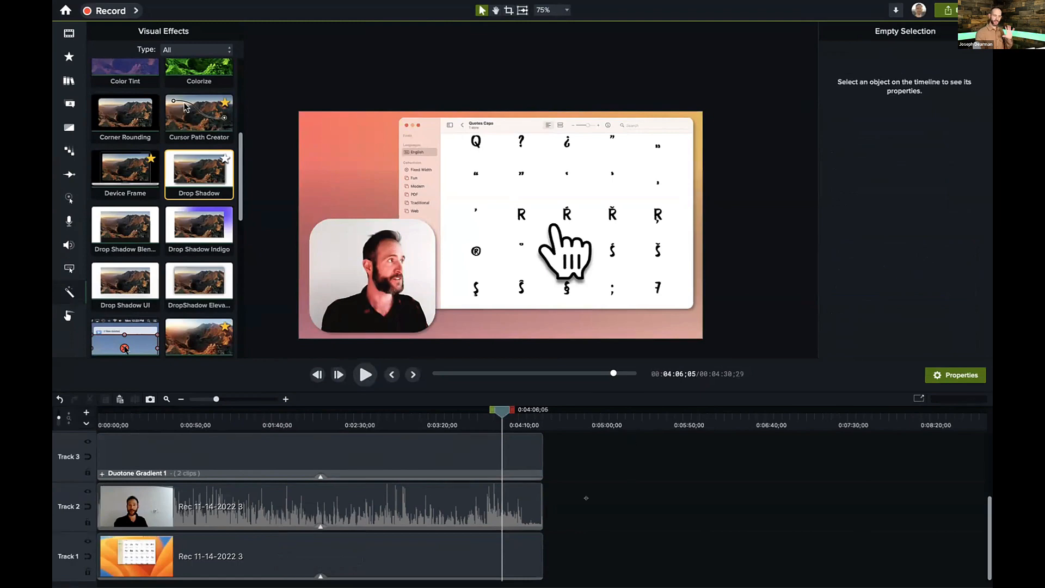
Step: Select the webcam clip on Track 2 and review its Corner Rounding, Color Adjustment and Drop Shadow settings
click(522, 504)
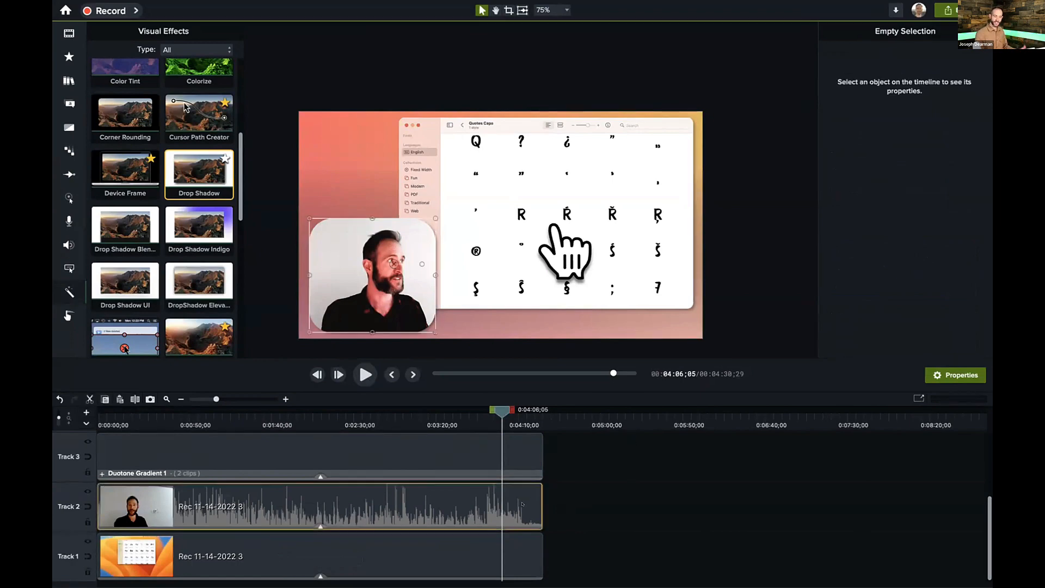
scroll(879, 283, down, 5)
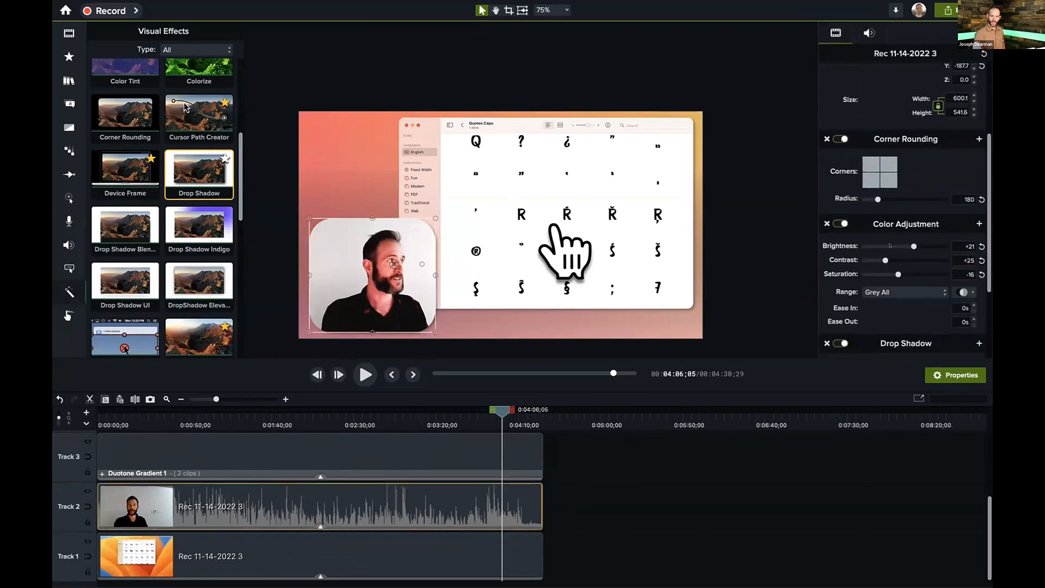
scroll(889, 245, down, 3)
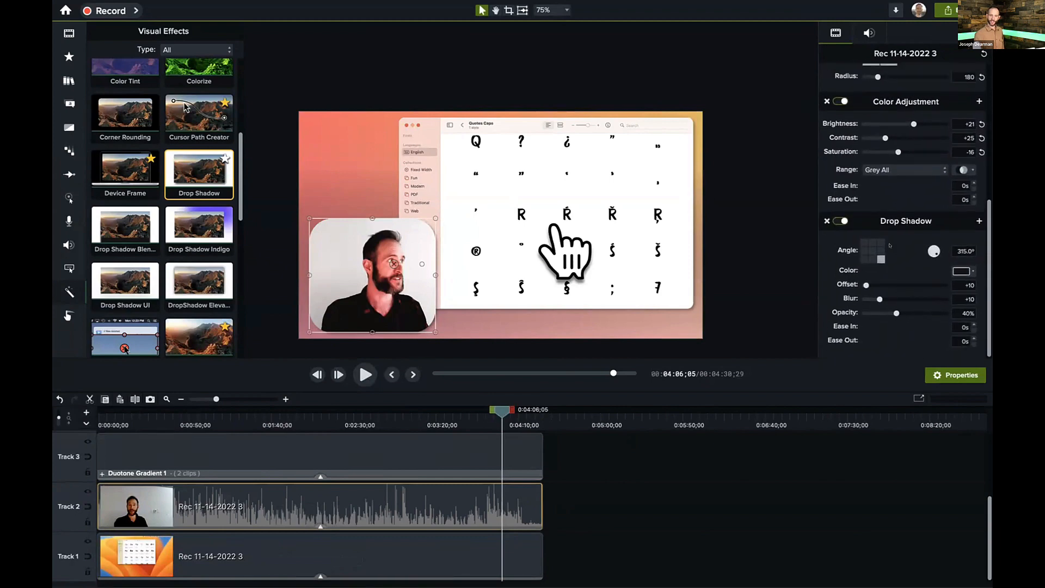
scroll(890, 246, up, 2)
scroll(890, 245, up, 3)
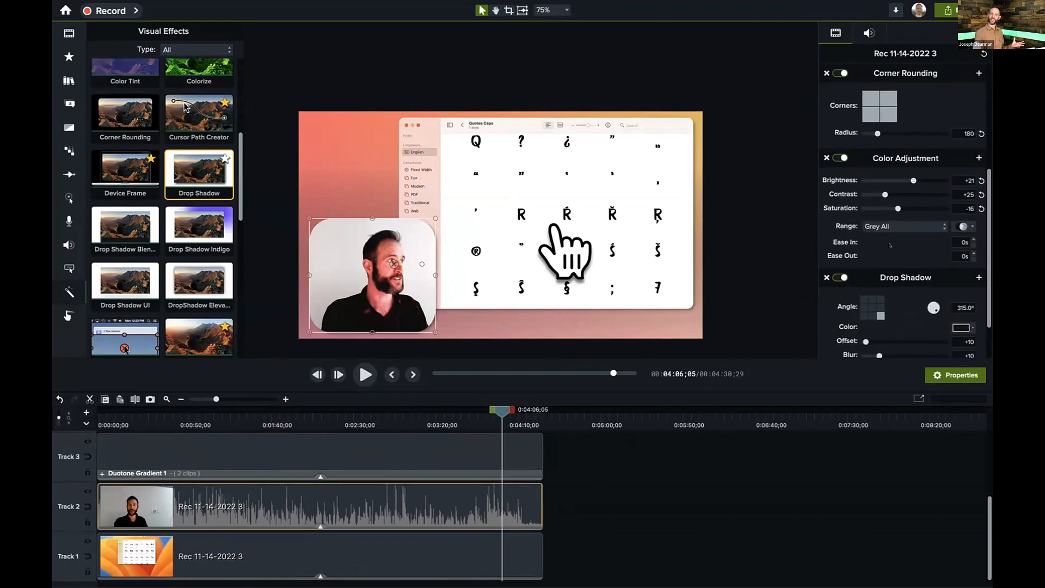
scroll(889, 246, down, 3)
scroll(889, 245, up, 4)
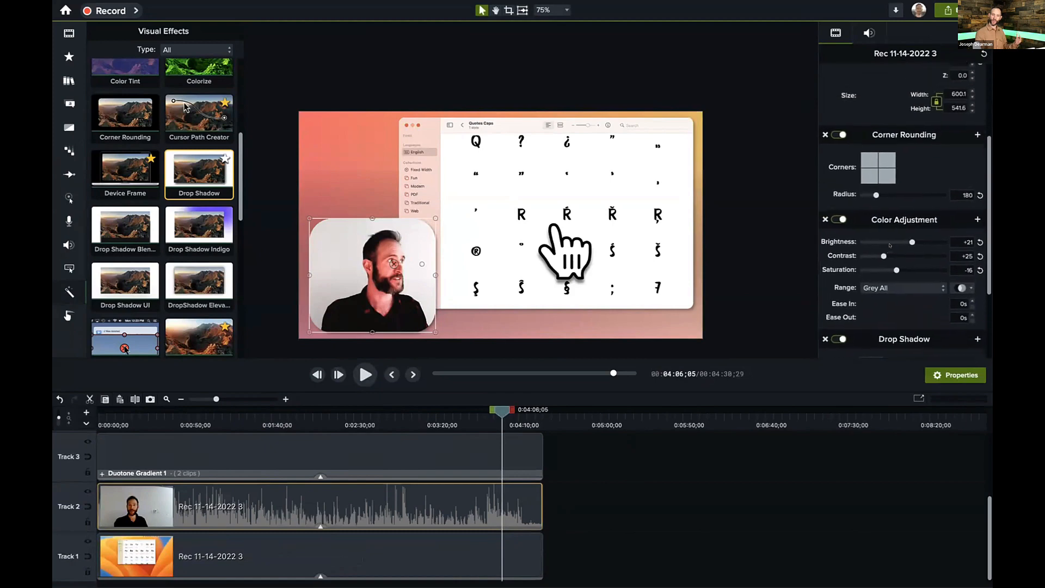
Step: Collapse the webcam clip's Corner Rounding and Color Adjustment settings, and set its drop shadow offset to +40, blur to +36 and opacity to 53%
click(889, 140)
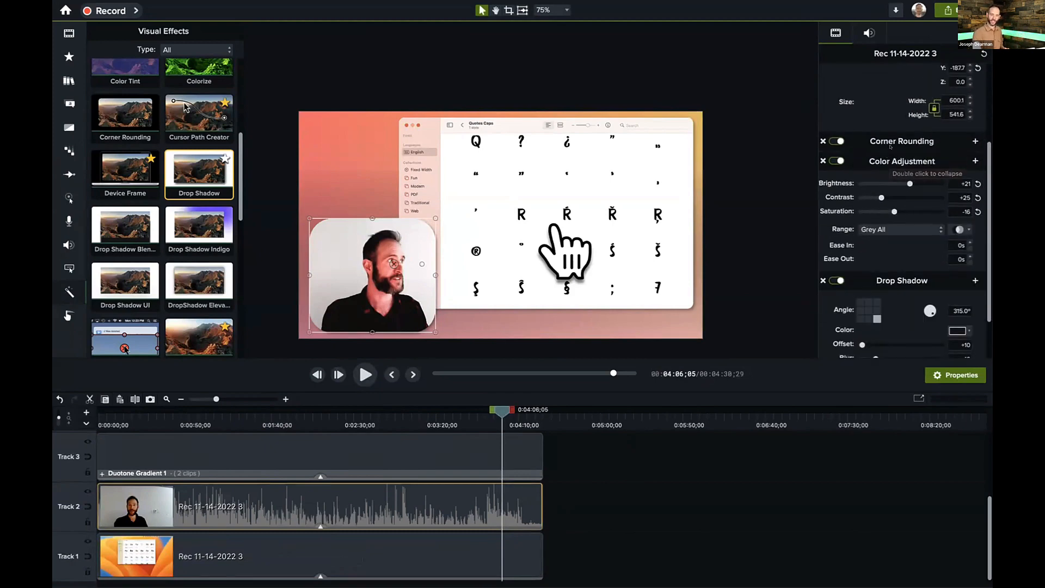
click(895, 159)
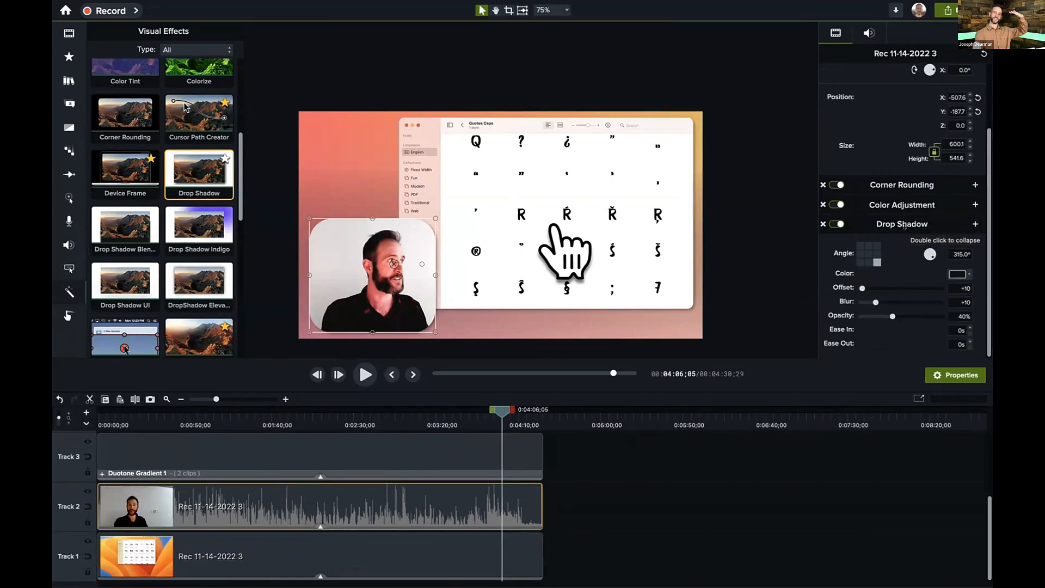
scroll(898, 234, right, 1)
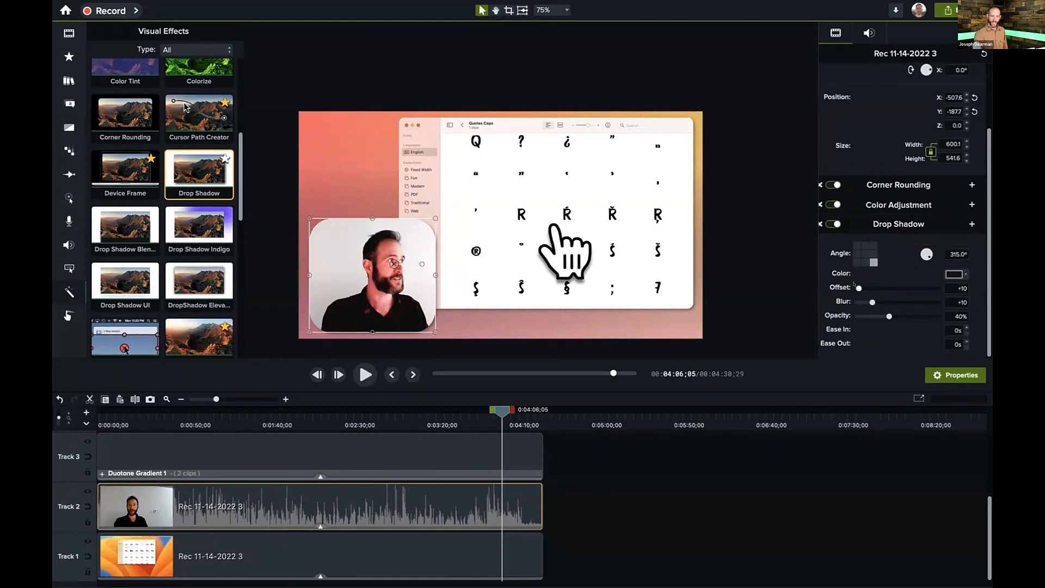
drag(858, 287, 899, 316)
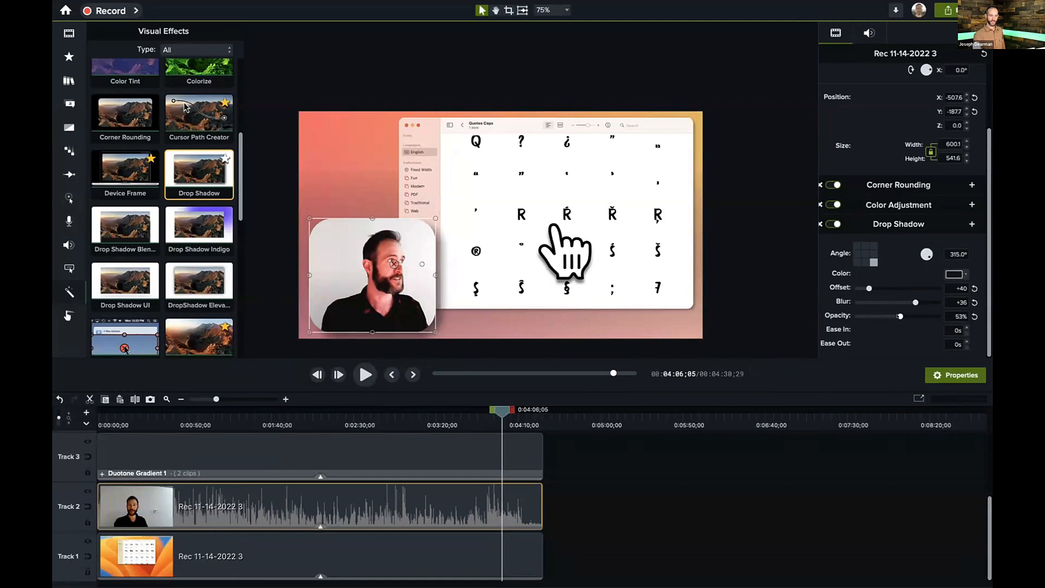
Step: Set the drop shadow of the webcam clip on Track 2 to a 225° angle, +52 offset and +38 blur
click(728, 291)
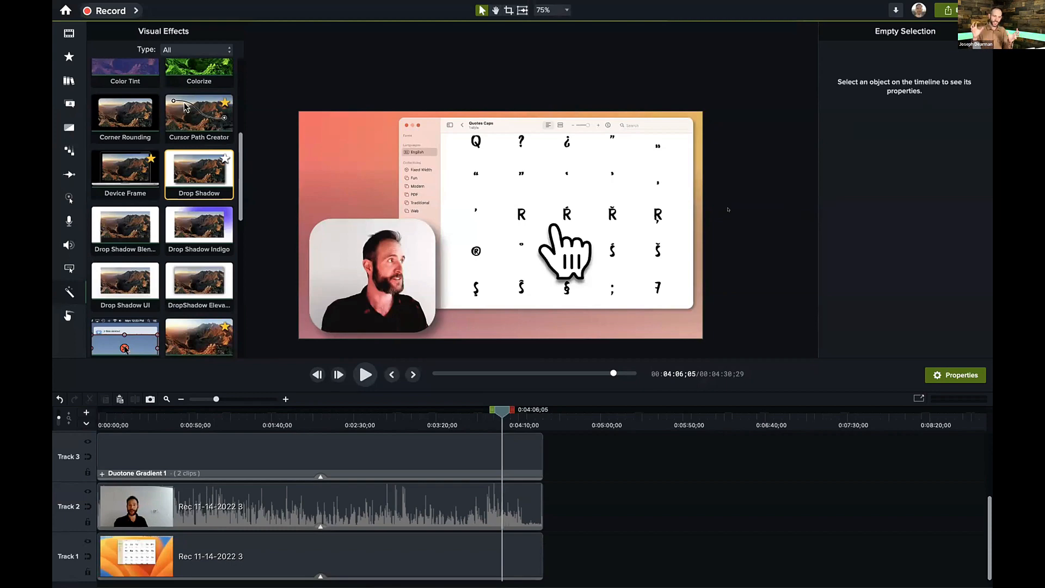
click(303, 468)
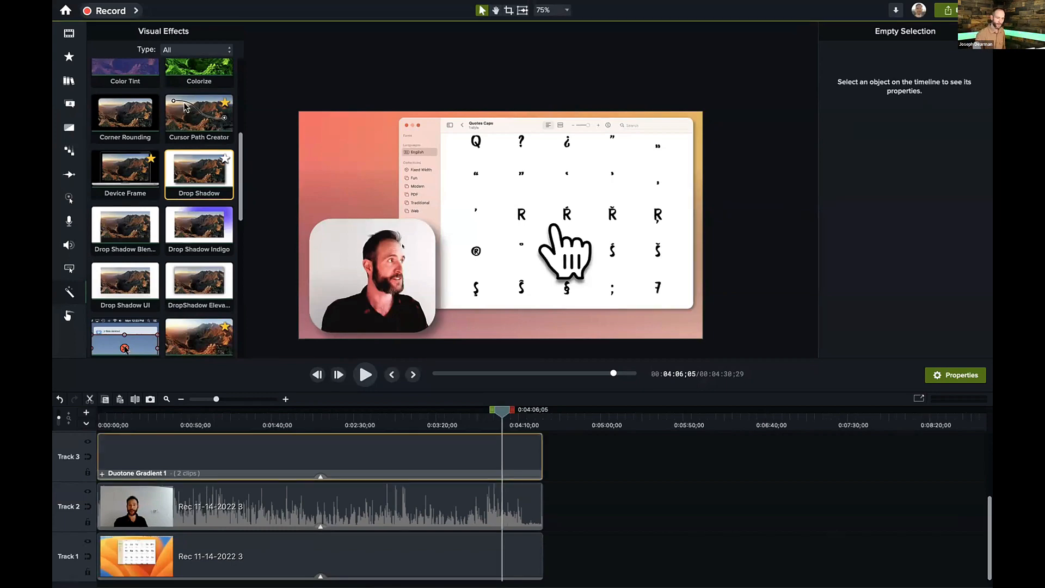
click(304, 489)
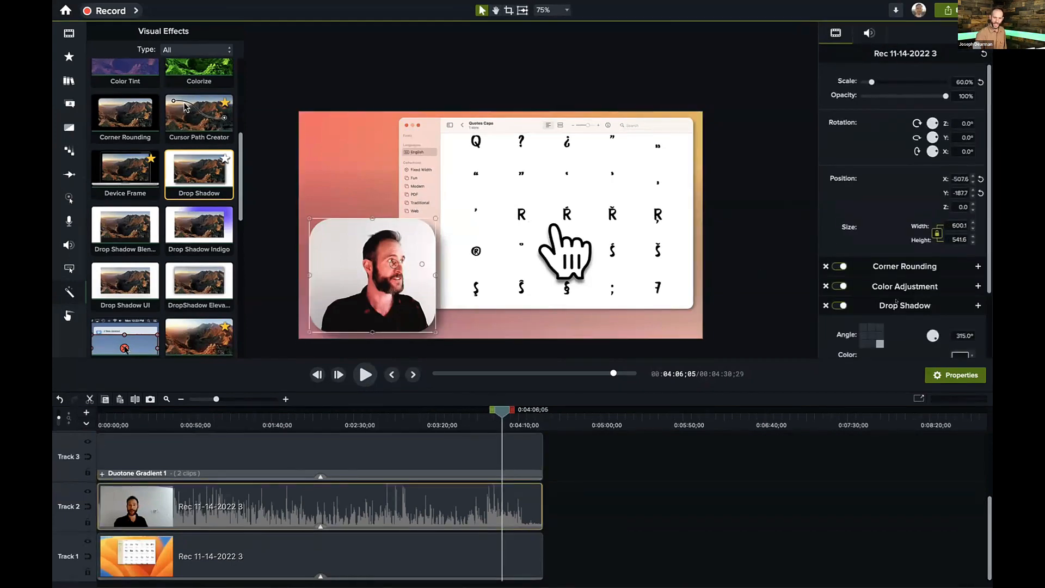
scroll(895, 301, down, 3)
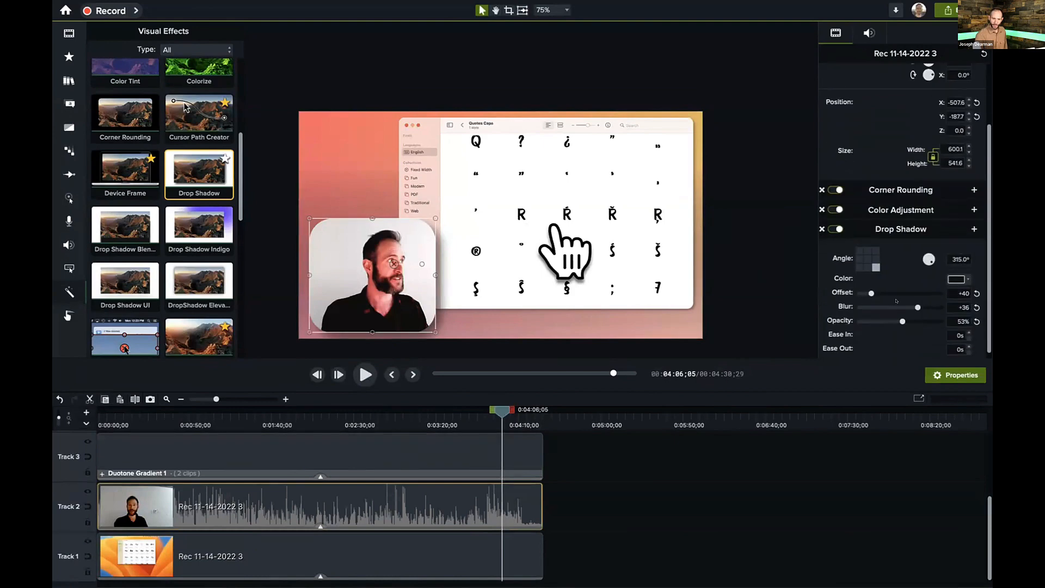
click(859, 266)
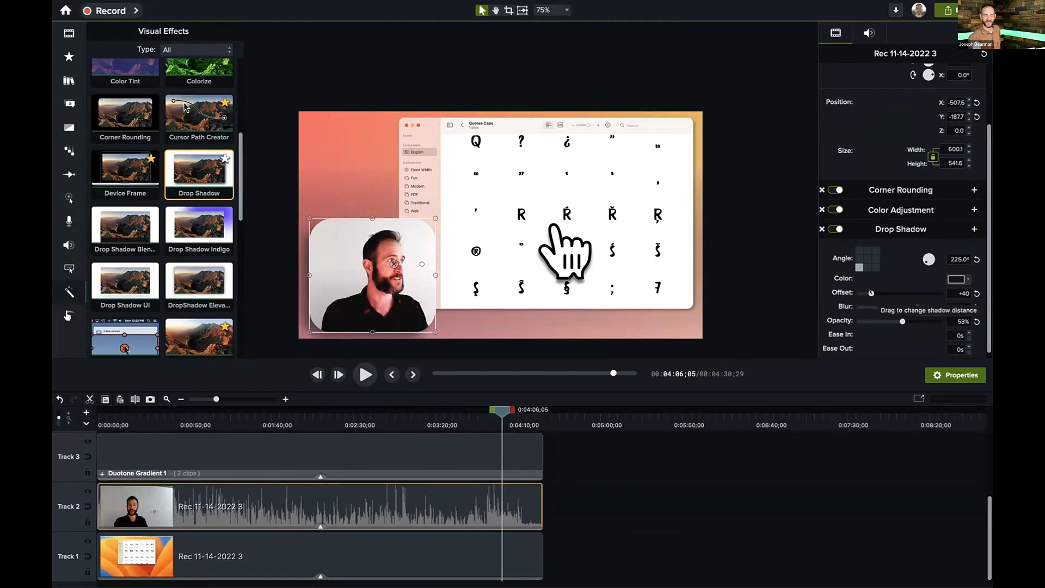
drag(871, 292, 919, 306)
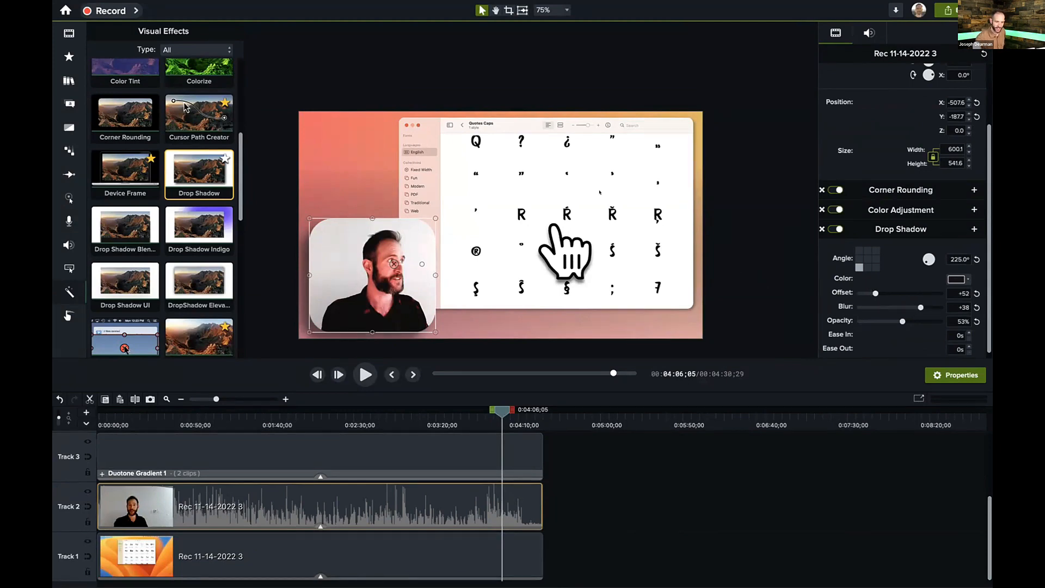
Step: Set the drop shadow of the screen recording clip on Track 1 to a 225° angle, +26 offset and 0 blur
click(626, 223)
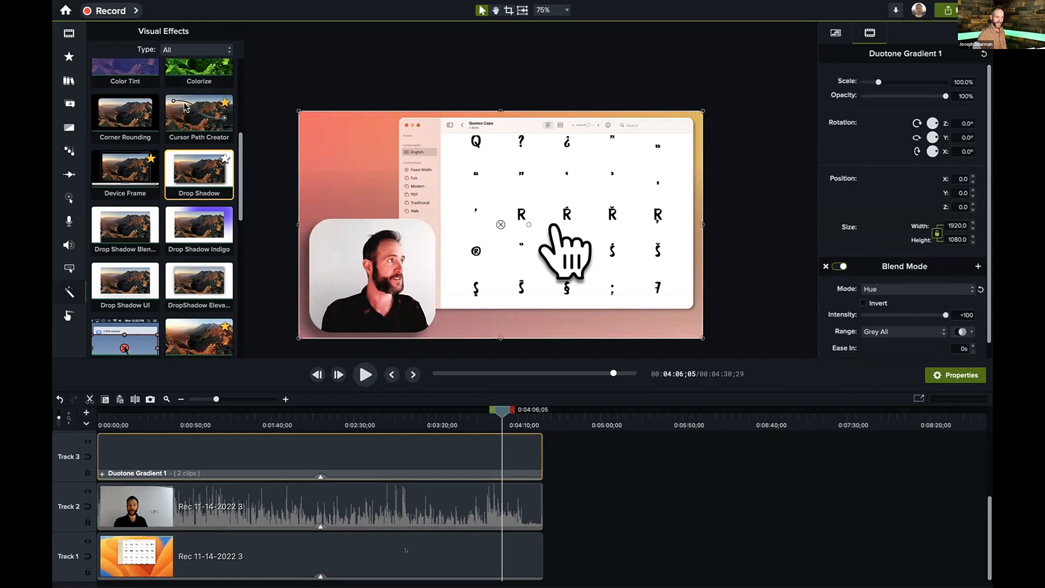
click(412, 566)
scroll(869, 324, down, 1)
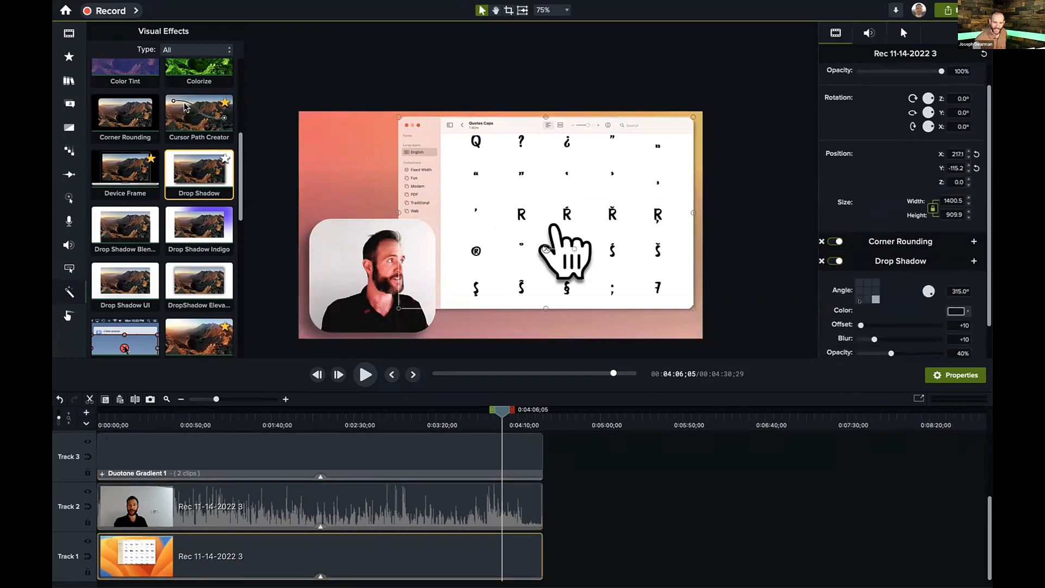
click(858, 299)
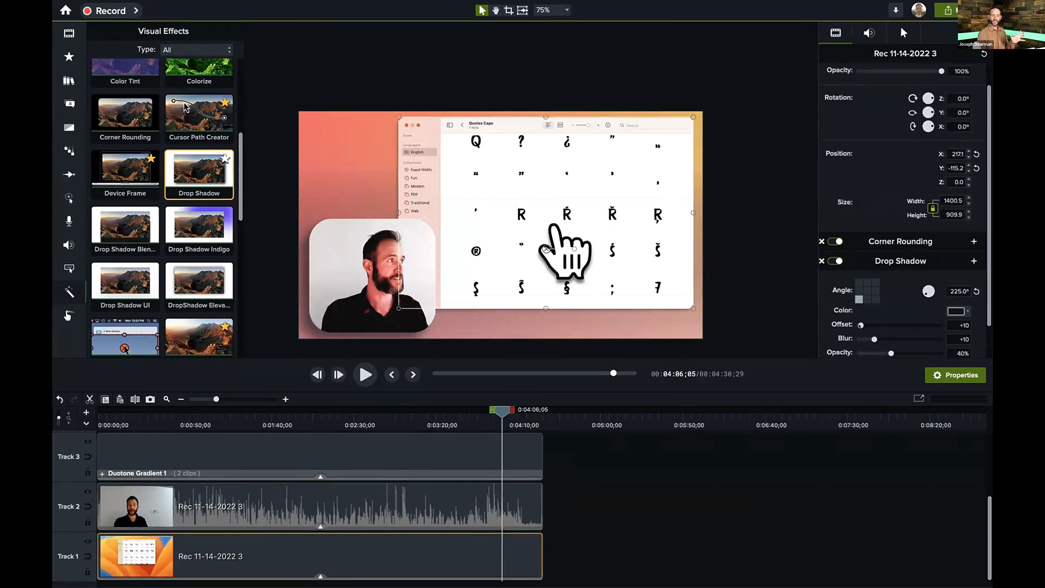
drag(861, 325, 865, 325)
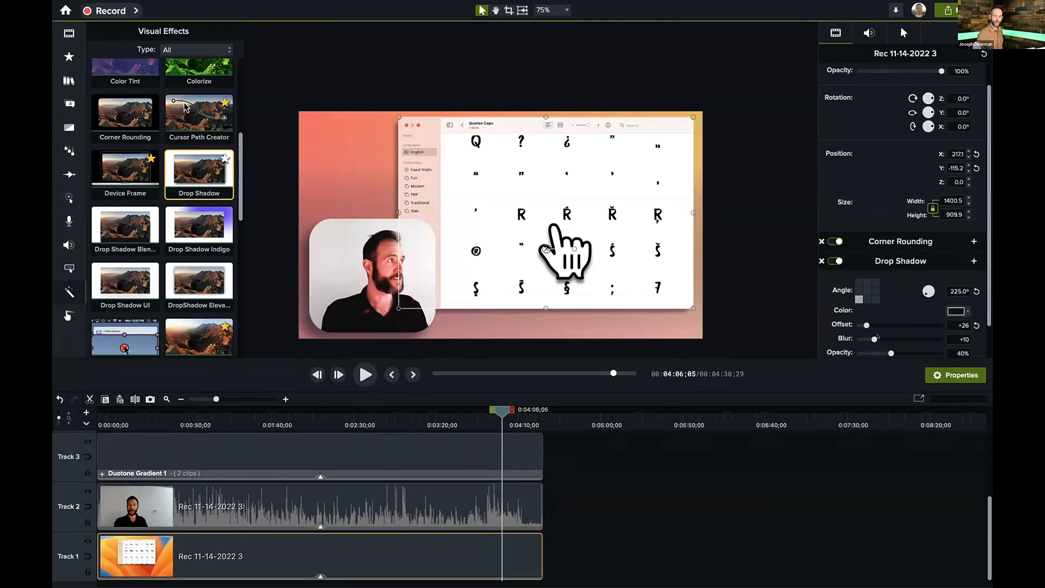
mouse_move(873, 338)
mouse_down()
mouse_move(885, 338)
mouse_move(855, 338)
mouse_up()
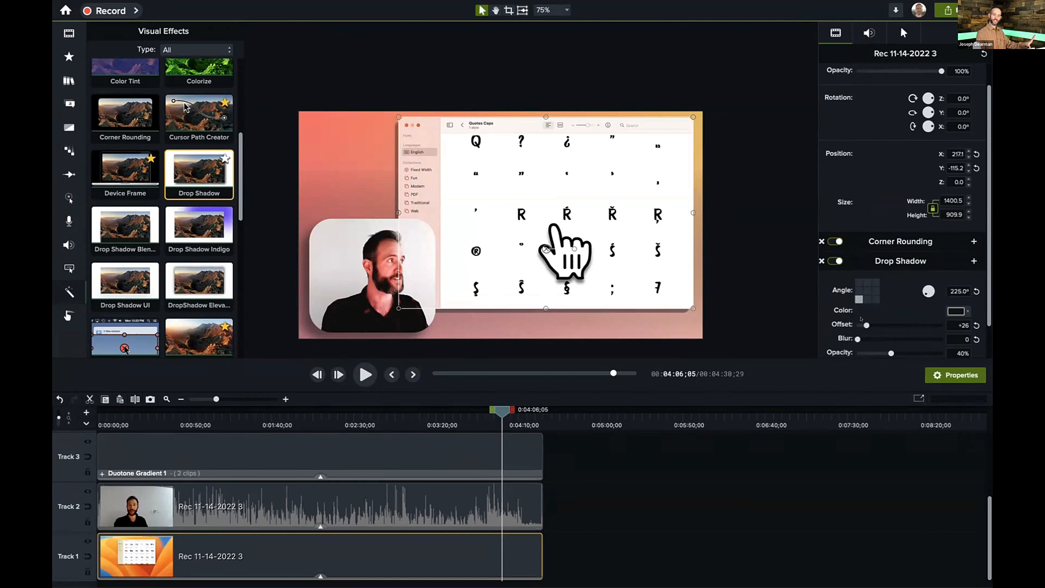
Step: Set the screen recording clip's drop shadow offset to +30 and its blur to +17
drag(860, 319, 858, 320)
scroll(494, 257, up, 2)
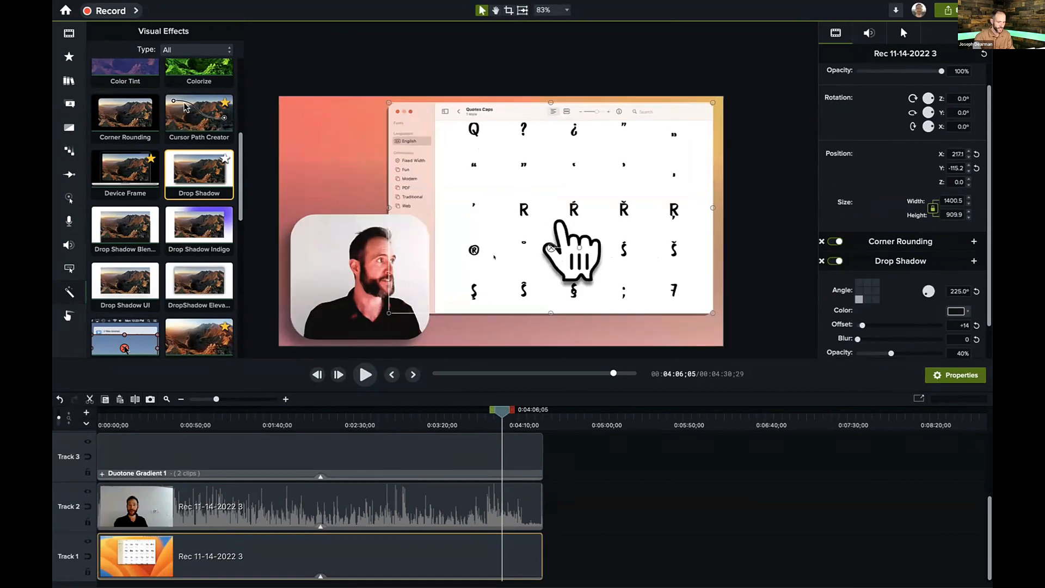
scroll(494, 257, up, 2)
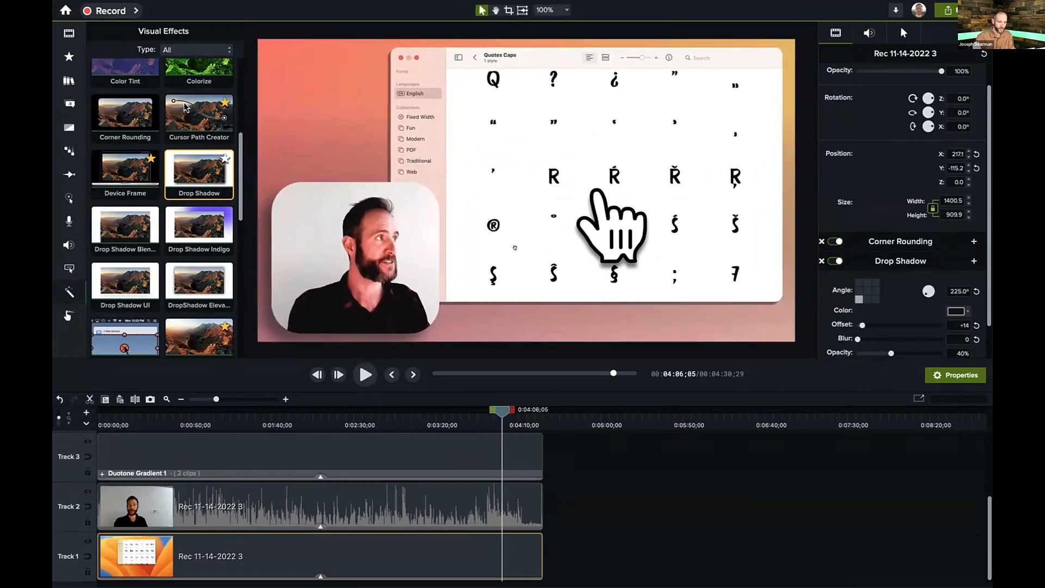
drag(514, 248, 518, 271)
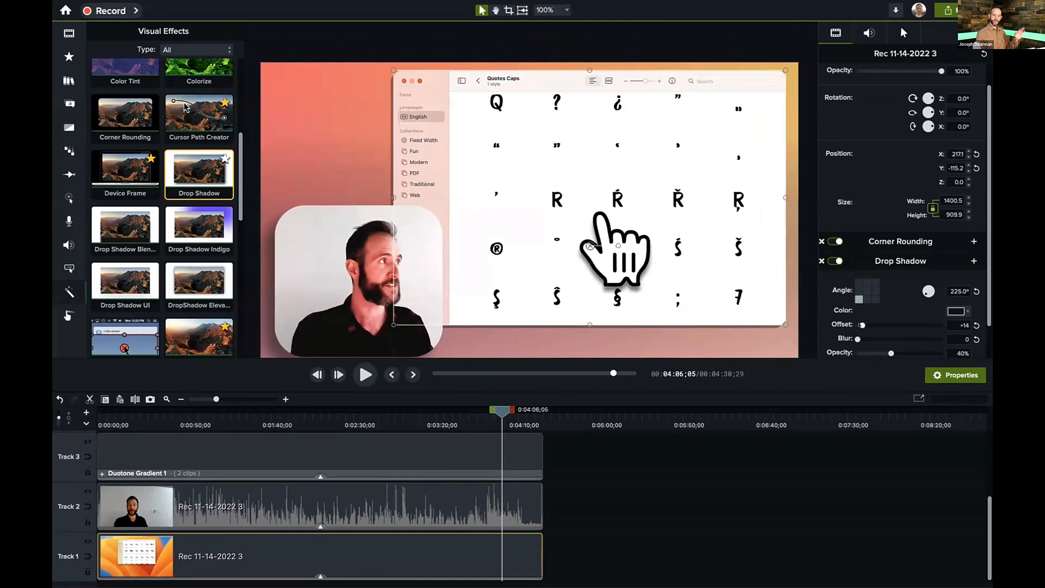
drag(861, 325, 854, 337)
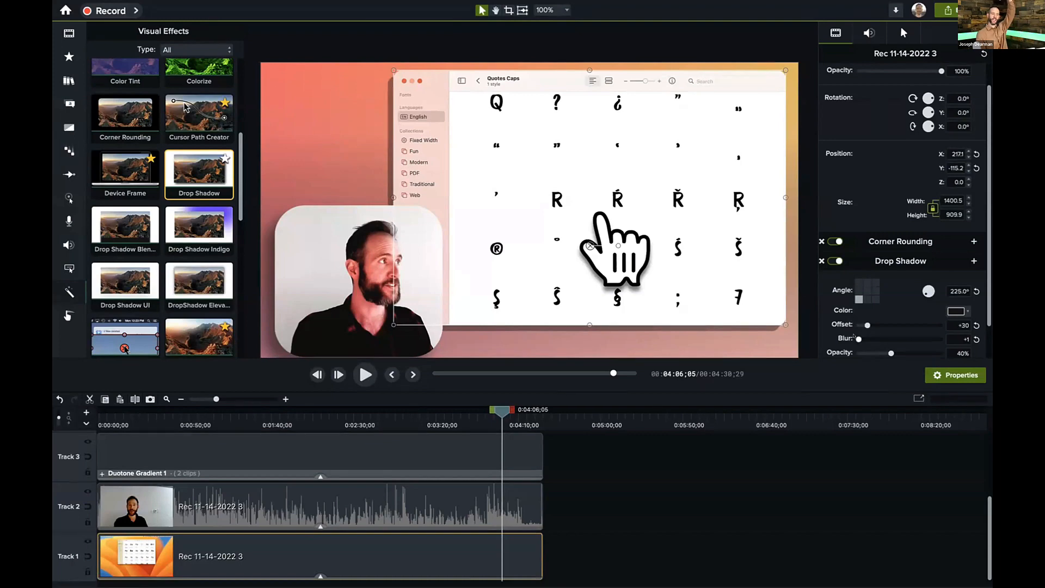
drag(853, 336, 881, 341)
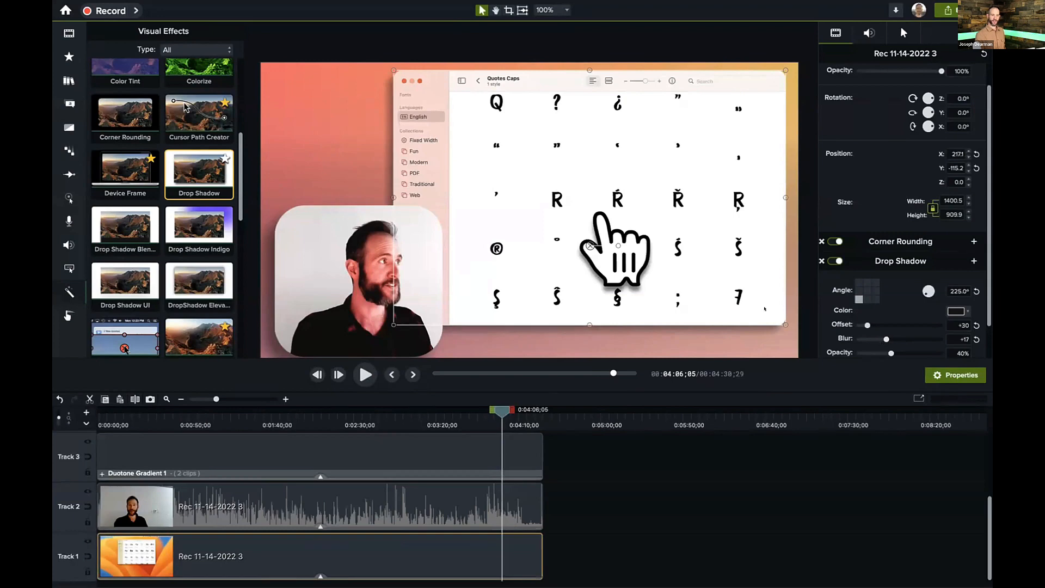
Step: Examine the drop shadows of the webcam and screen recording clips against the gradient background, both close up and in the full frame
click(764, 332)
scroll(762, 331, down, 3)
scroll(762, 329, up, 2)
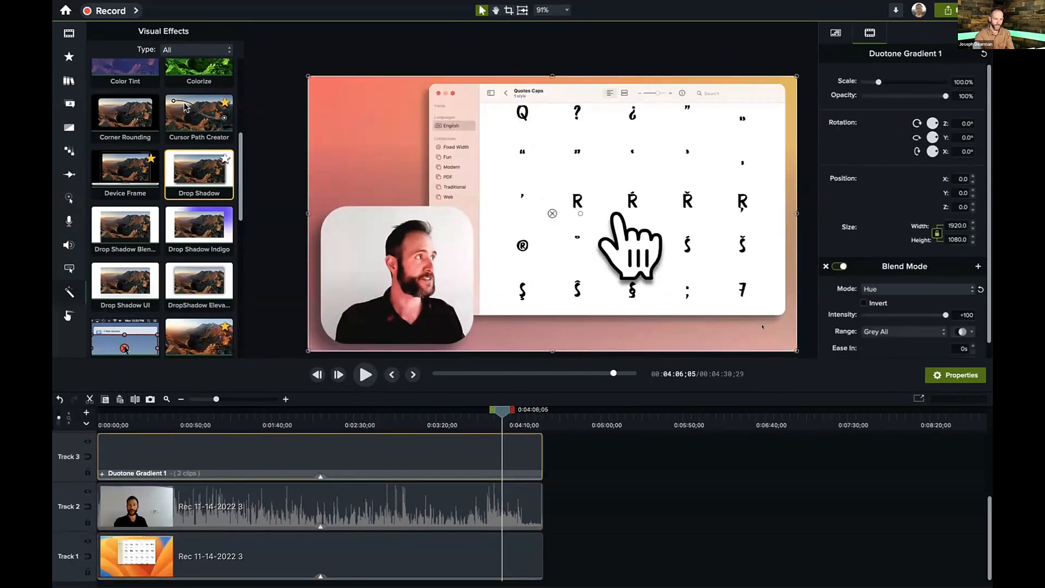
key(space)
drag(759, 326, 736, 336)
key(space)
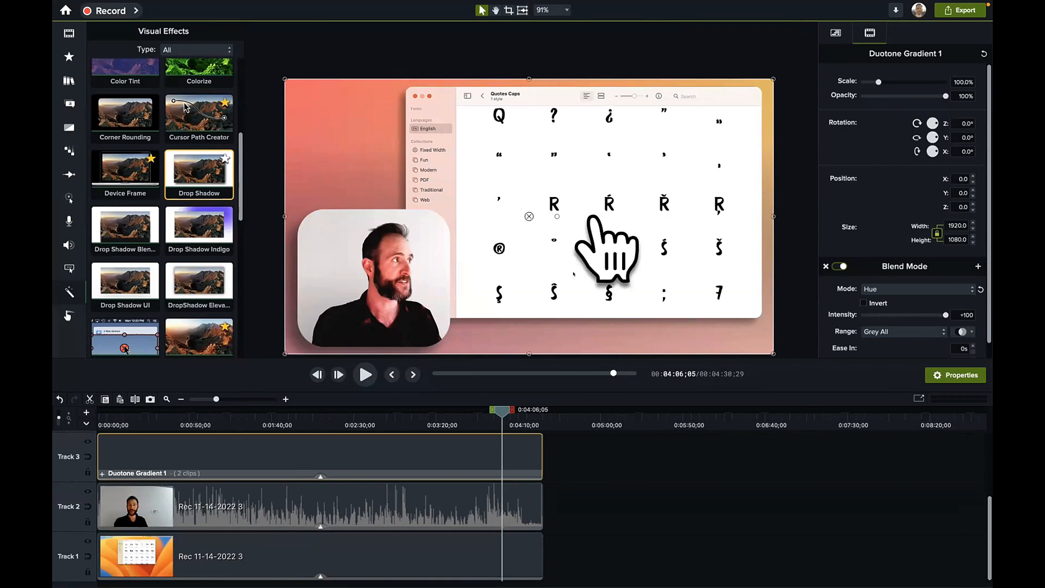
scroll(572, 274, up, 1)
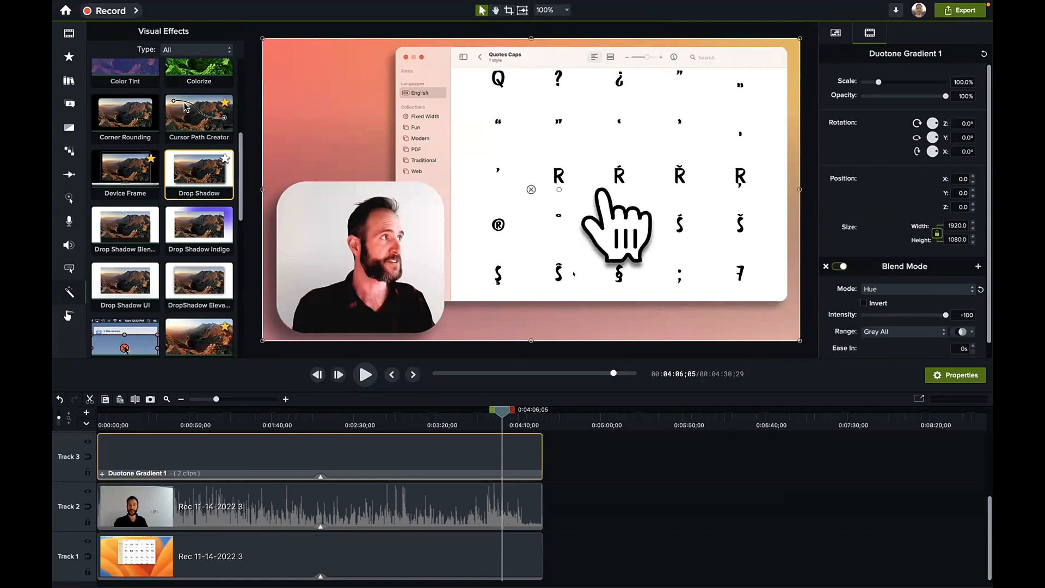
scroll(573, 274, down, 3)
scroll(574, 273, up, 2)
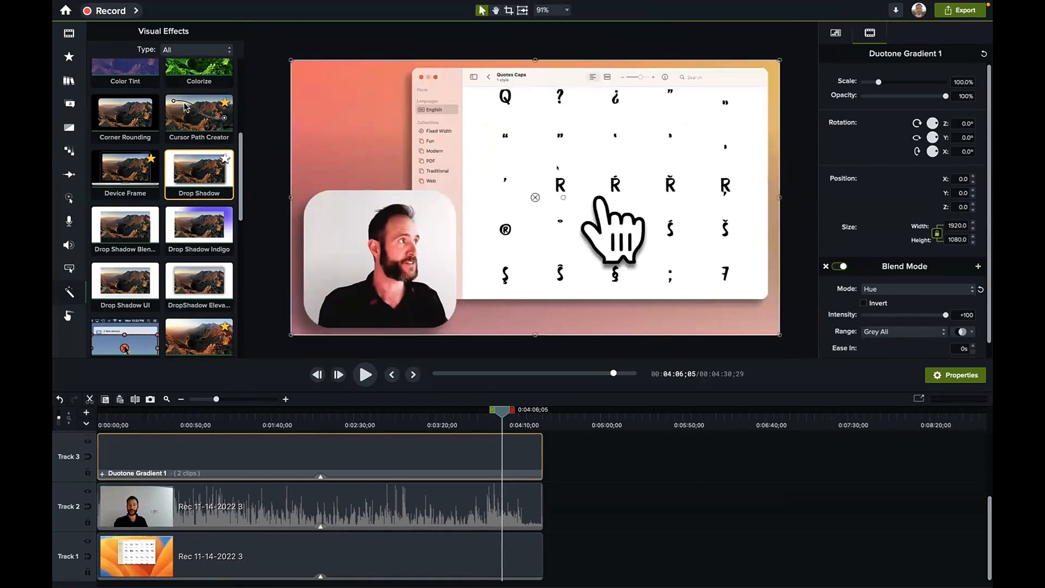
scroll(557, 167, down, 2)
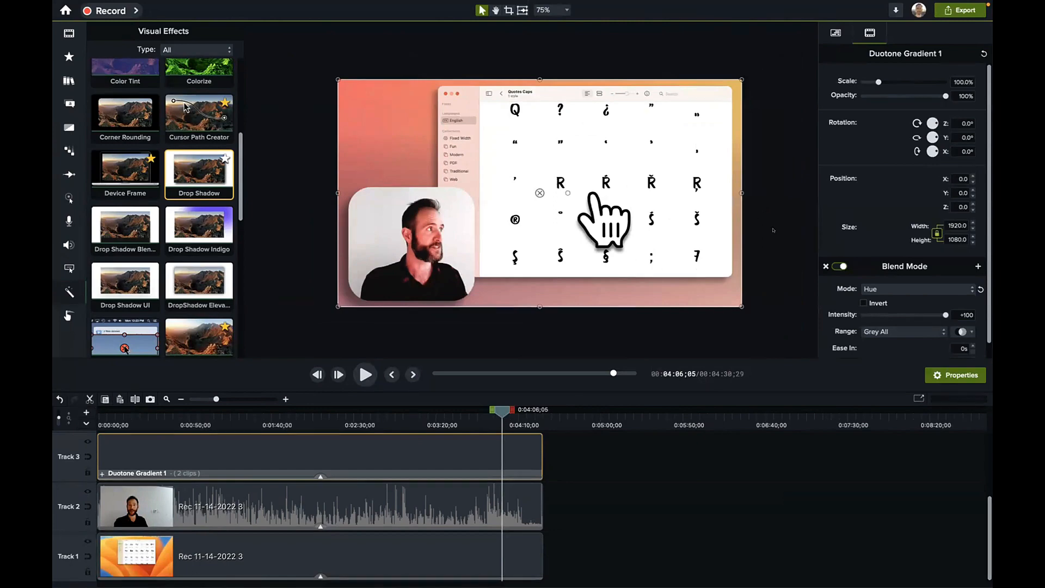
scroll(958, 264, down, 2)
Step: Select the webcam clip on Track 2 and compare it closely with its drop shadow disabled and enabled
click(511, 505)
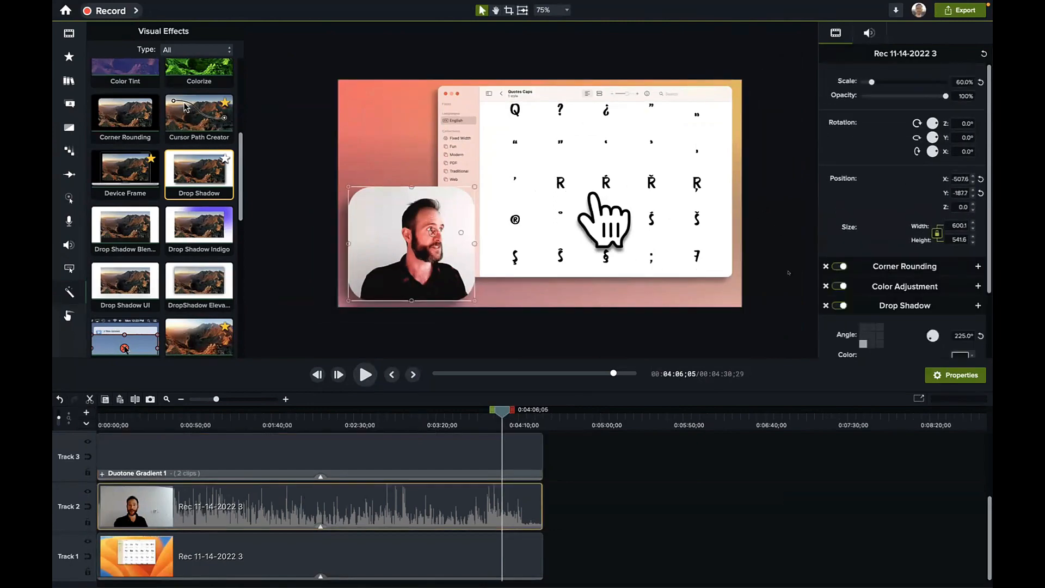
scroll(915, 308, down, 3)
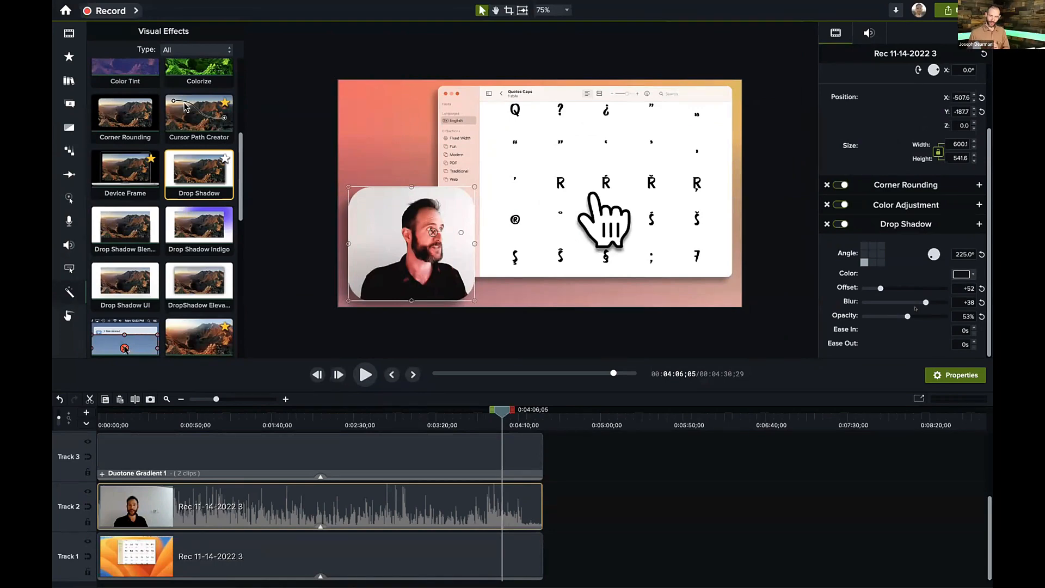
click(841, 223)
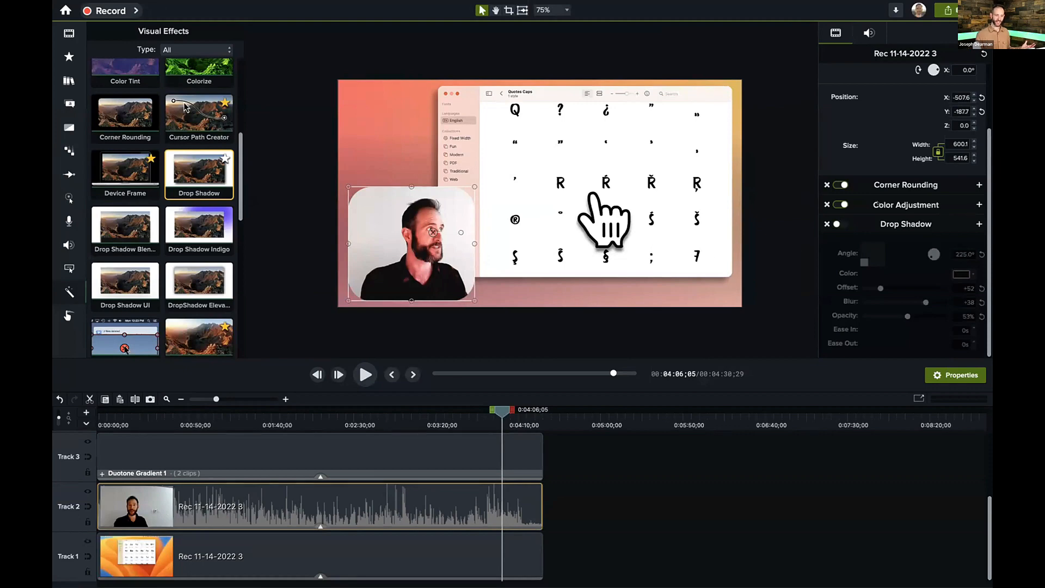
scroll(433, 243, up, 2)
scroll(432, 244, down, 1)
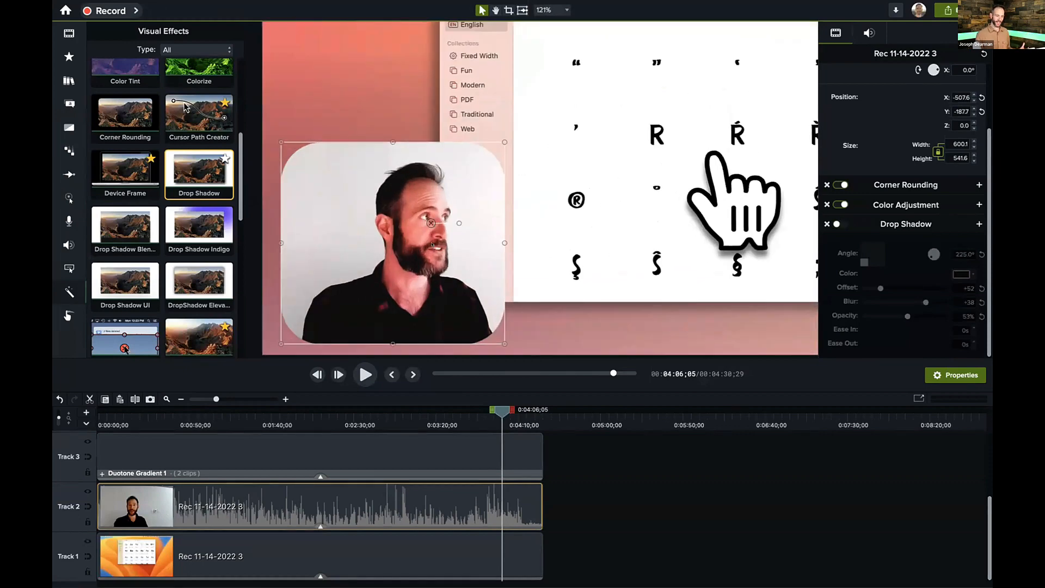
click(837, 223)
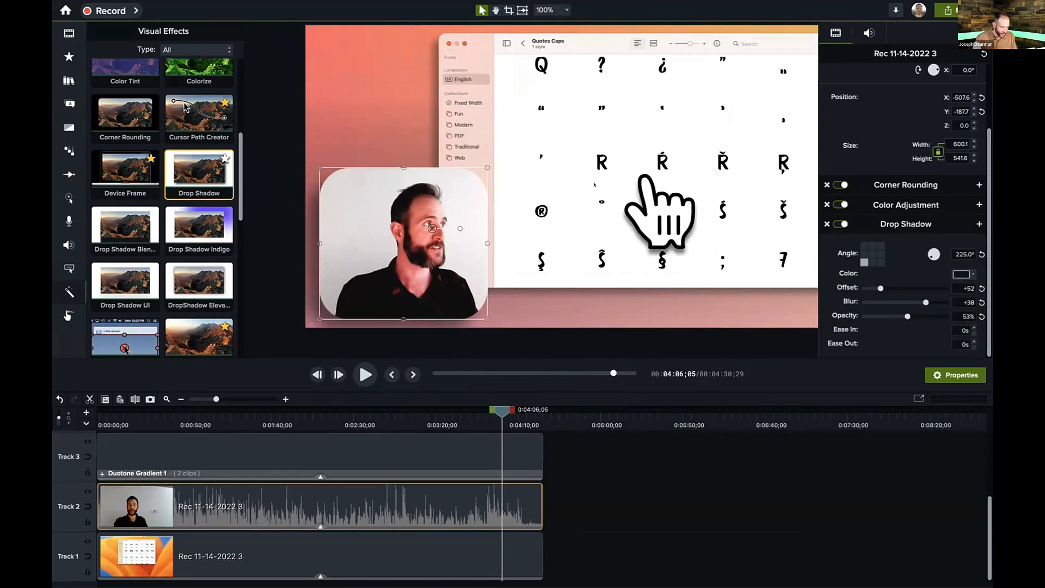
scroll(595, 185, right, 1)
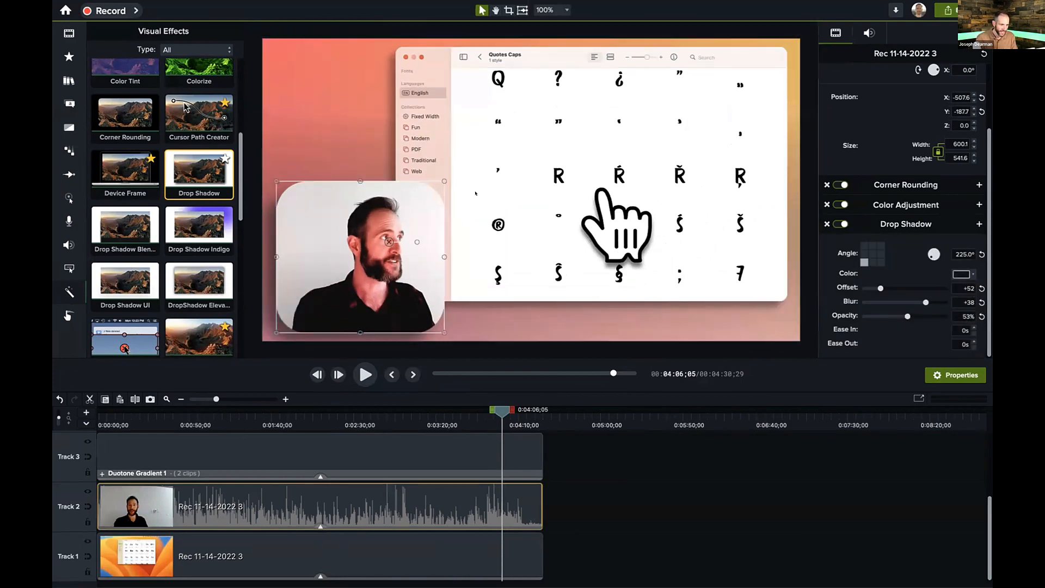
Step: Toggle the webcam clip's drop shadow off and on several times for comparison, collapse its settings, and leave the effect enabled
click(840, 222)
click(839, 223)
click(838, 223)
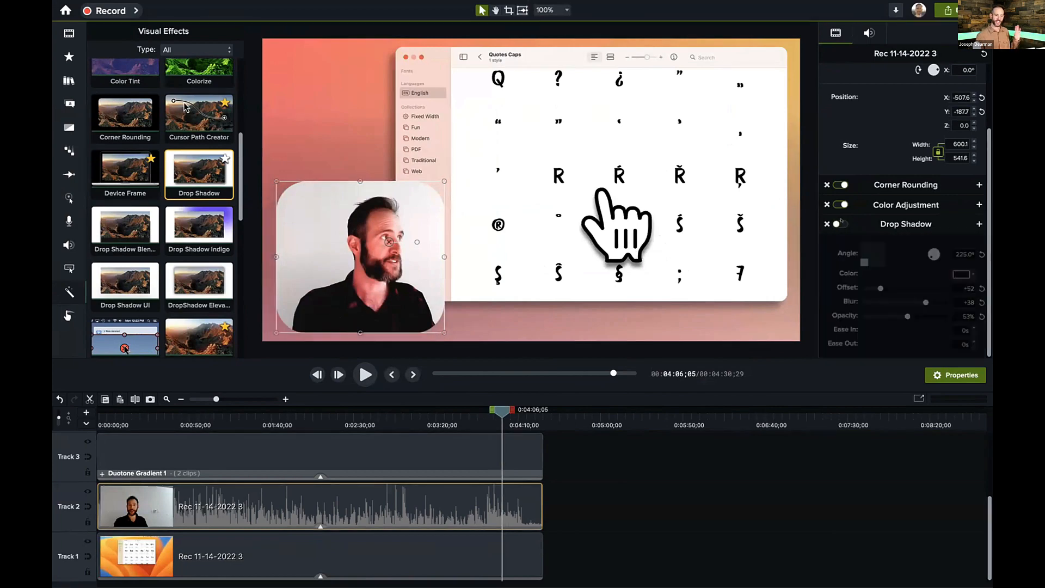
click(841, 222)
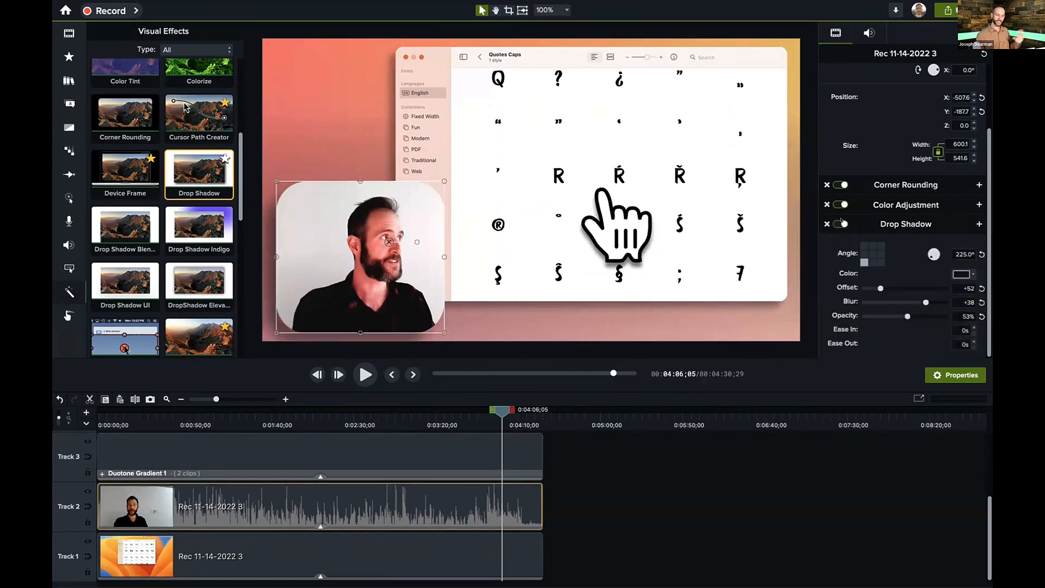
click(840, 222)
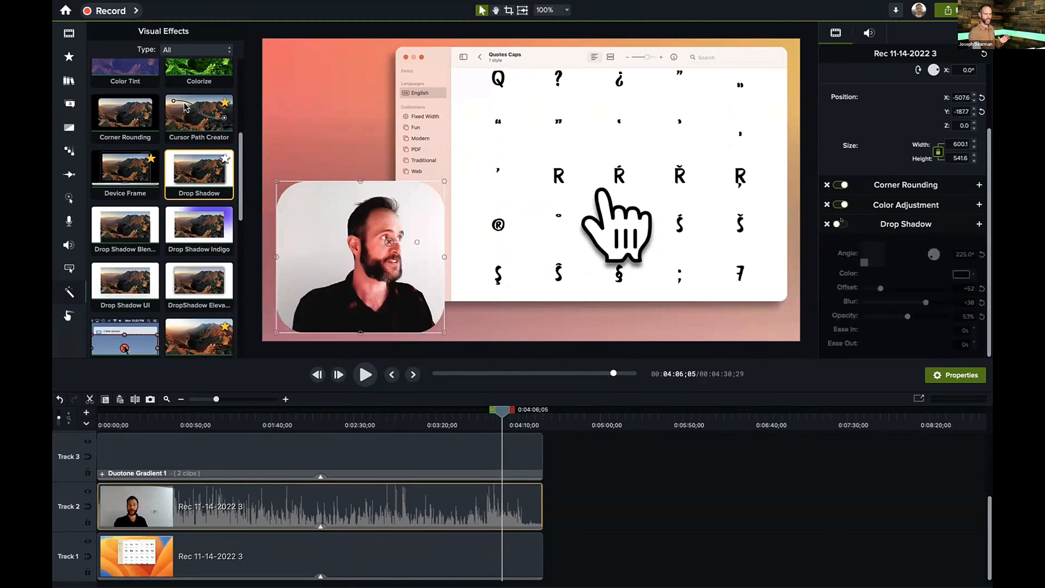
click(841, 222)
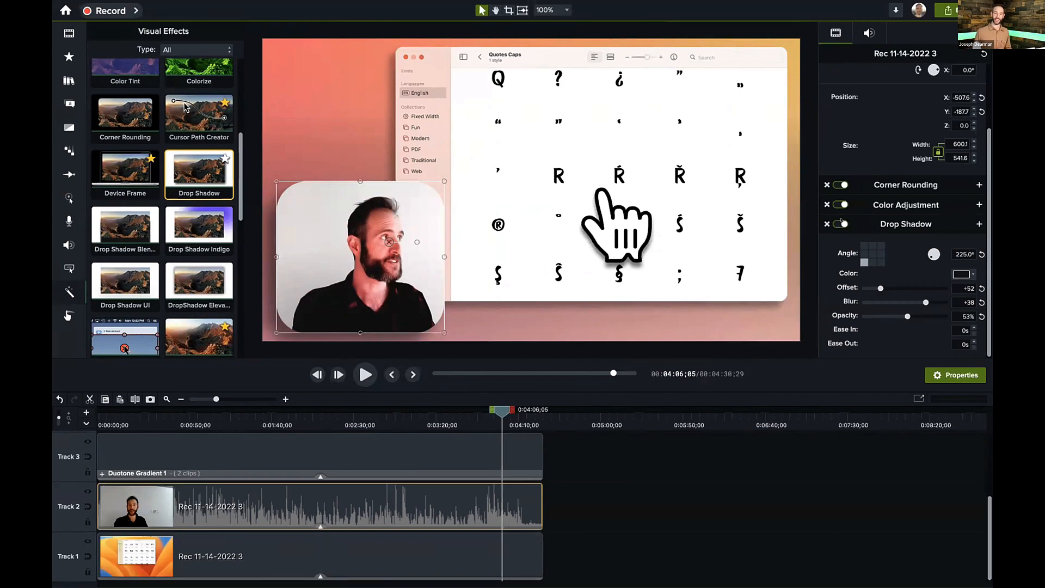
click(840, 221)
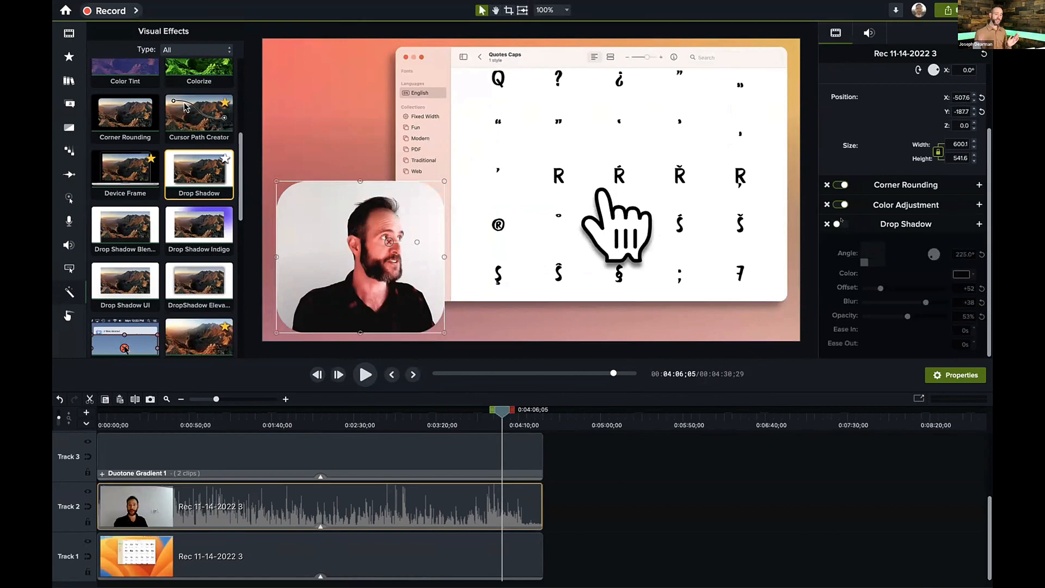
click(881, 221)
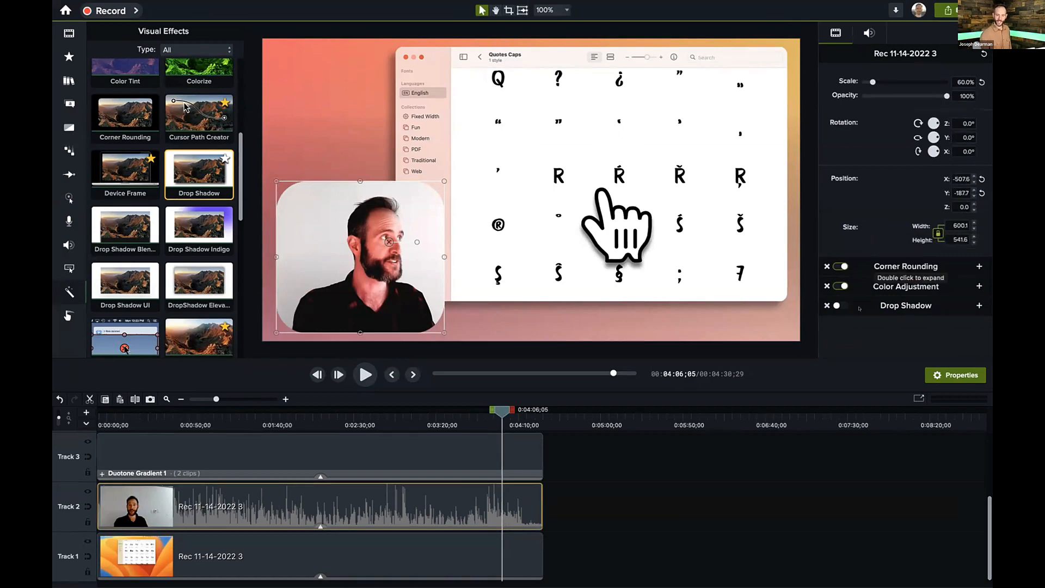
click(838, 305)
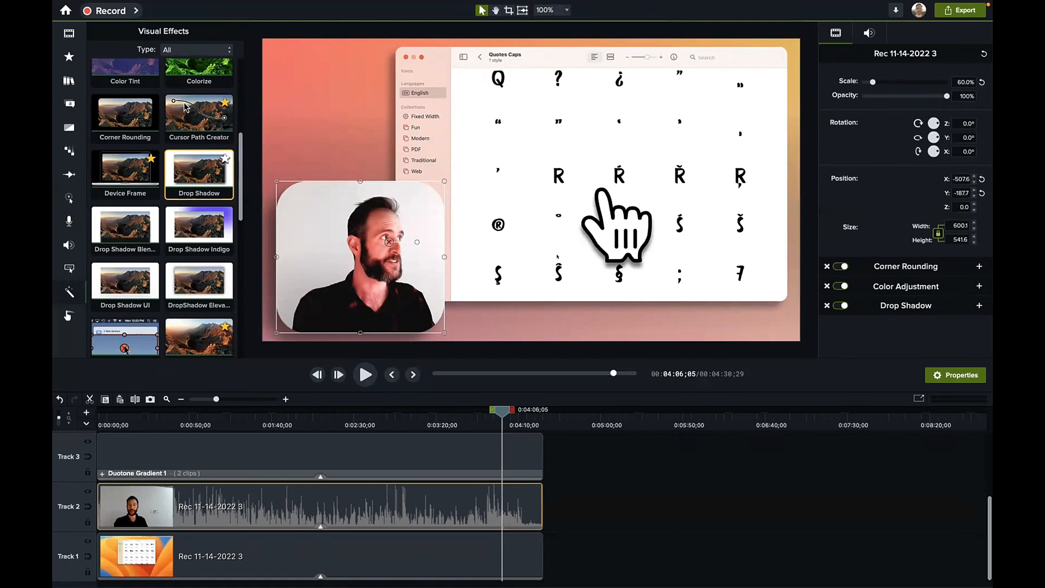
Step: Look through the annotation, animation and behavior presets, and review the favorited transitions, behaviors, audio effects and visual effects
click(69, 103)
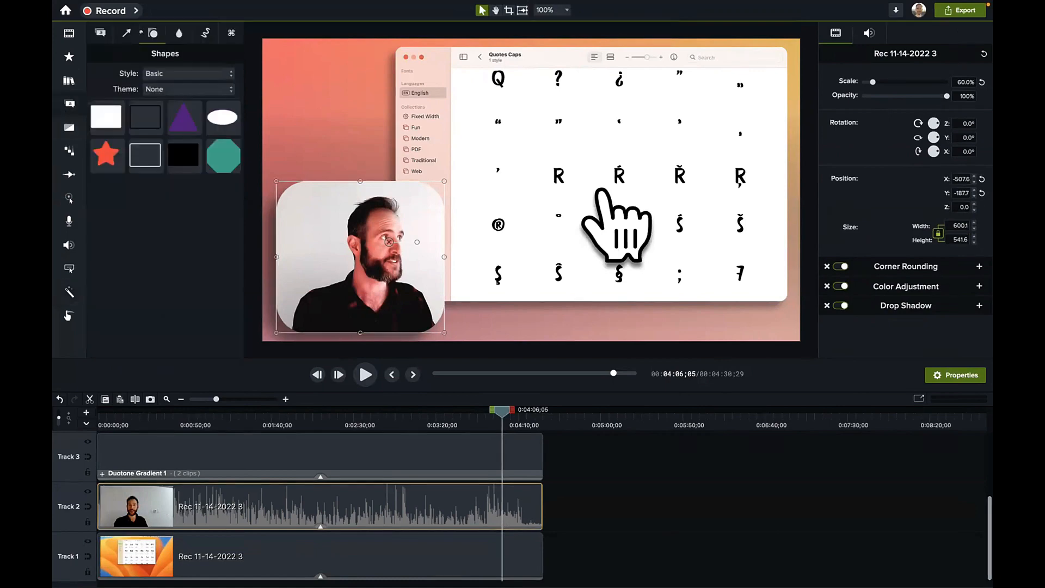
click(97, 27)
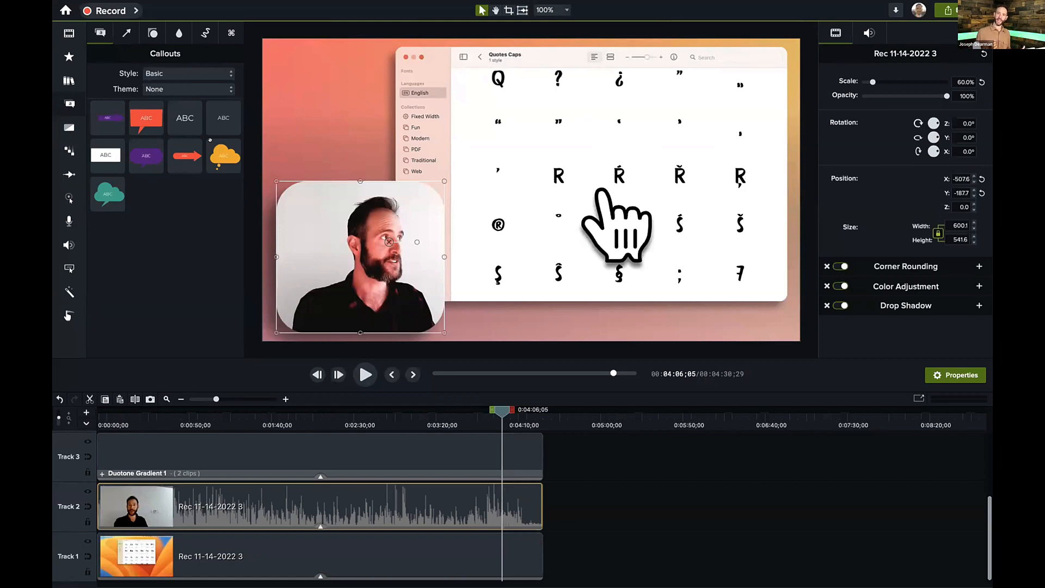
click(69, 56)
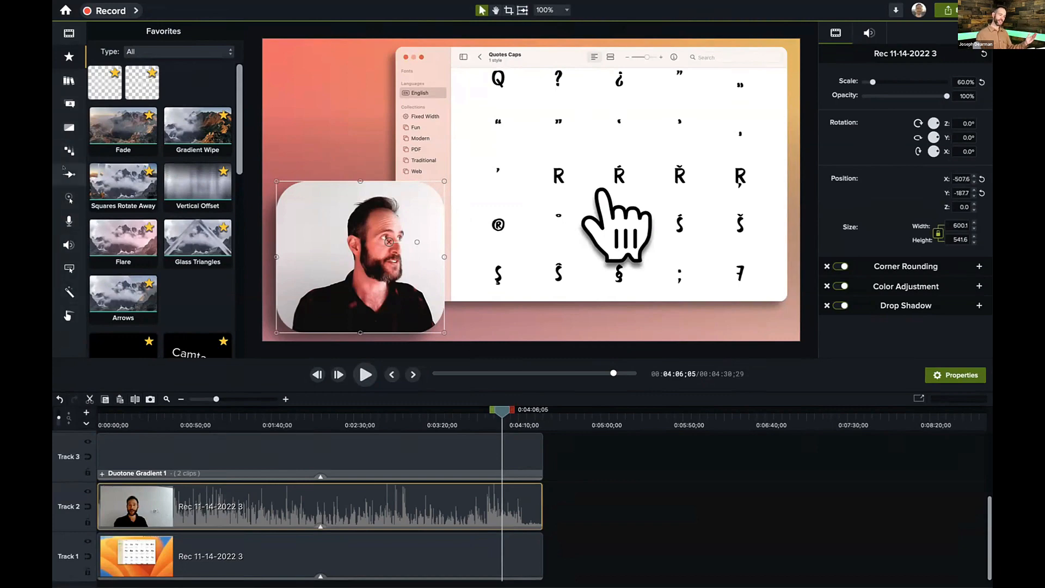
click(69, 174)
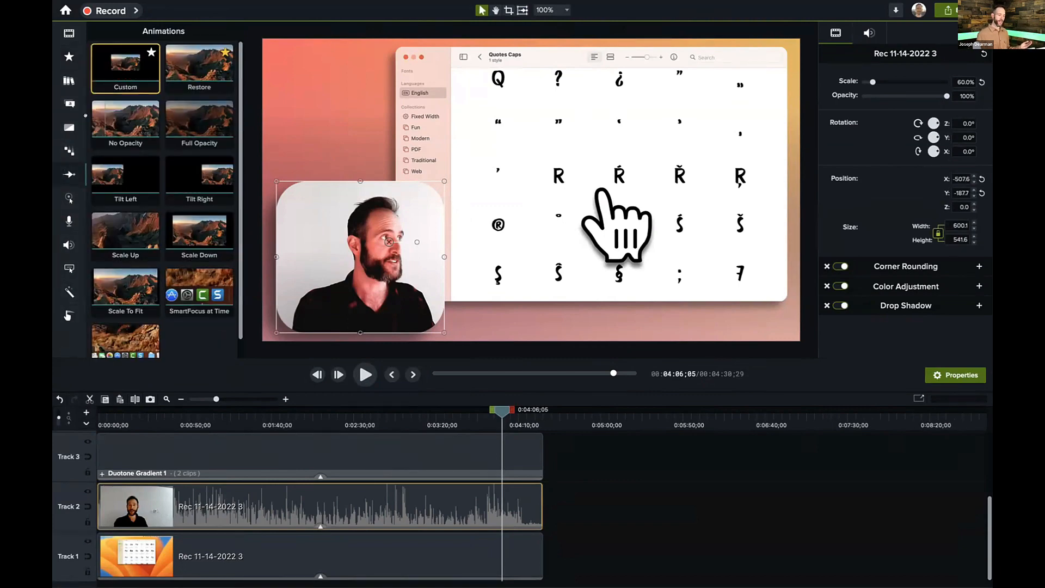
click(68, 151)
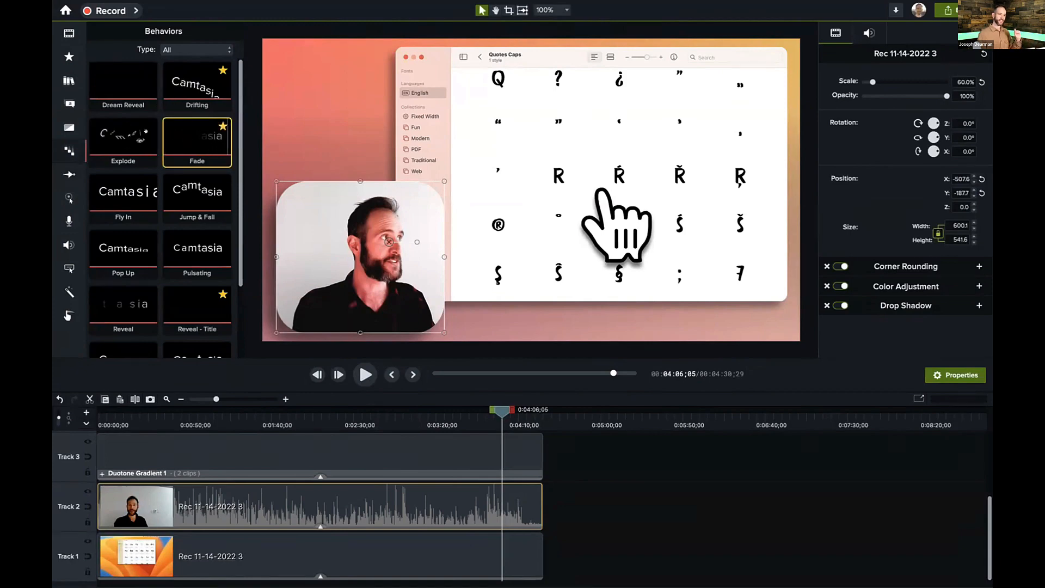
click(65, 57)
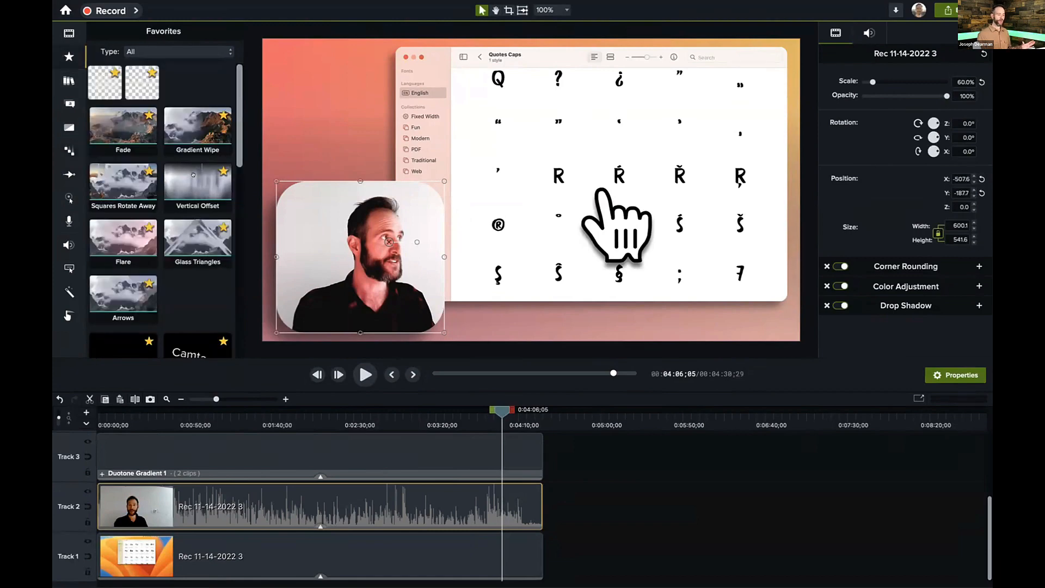
scroll(194, 174, down, 2)
scroll(194, 175, down, 4)
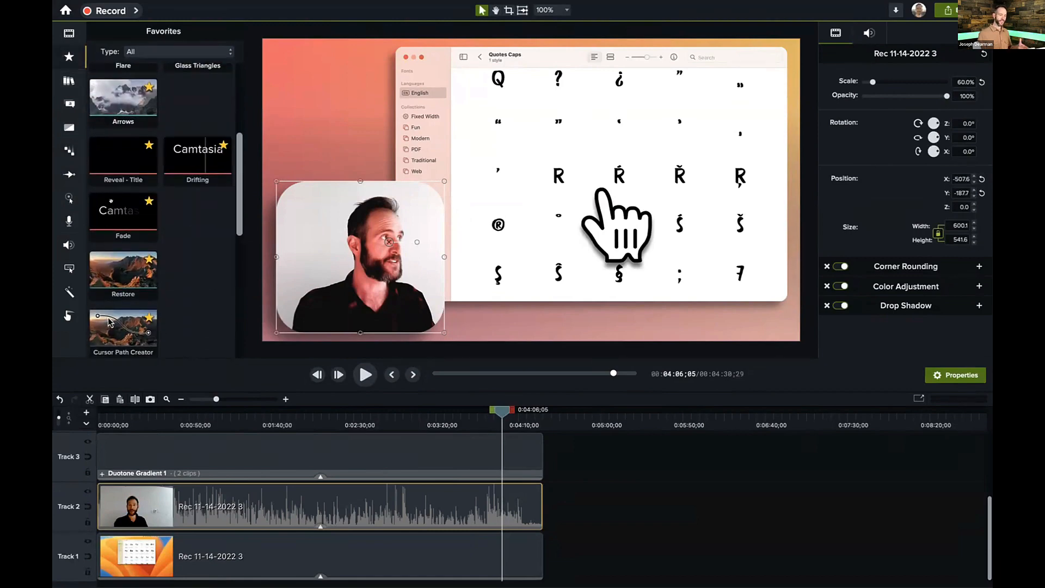
scroll(187, 247, down, 3)
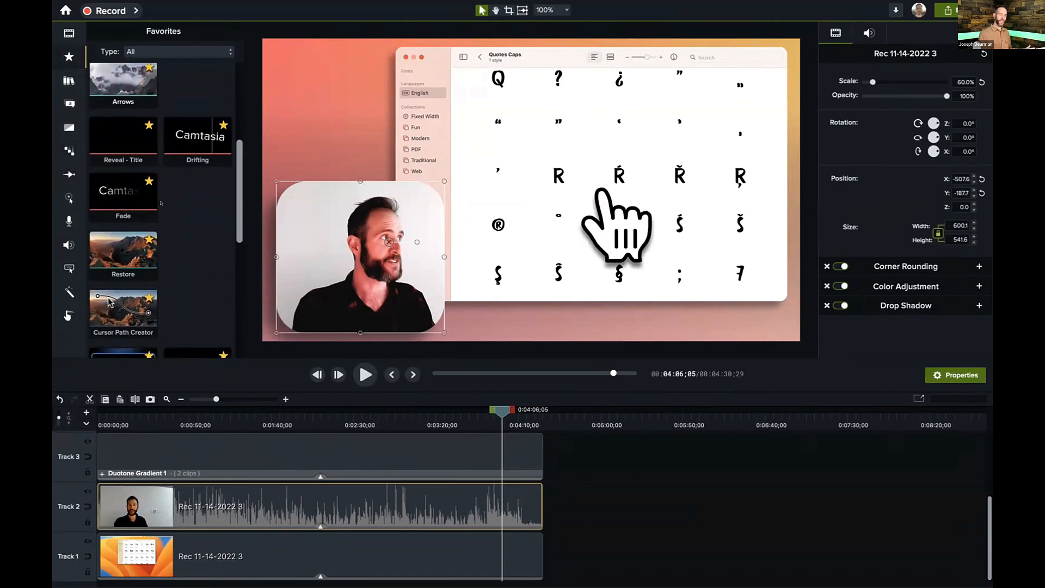
scroll(189, 253, down, 1)
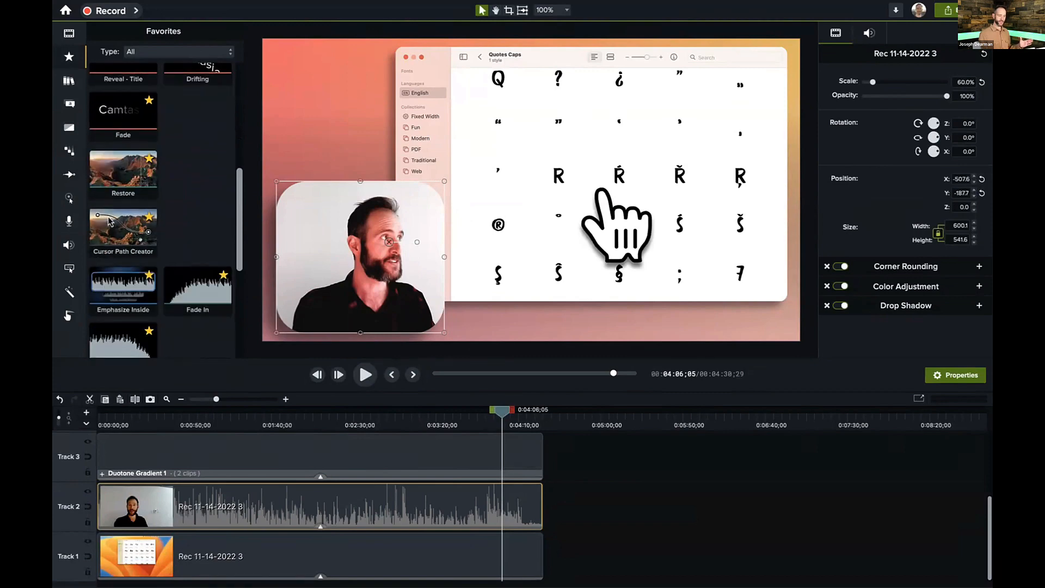
scroll(190, 253, down, 2)
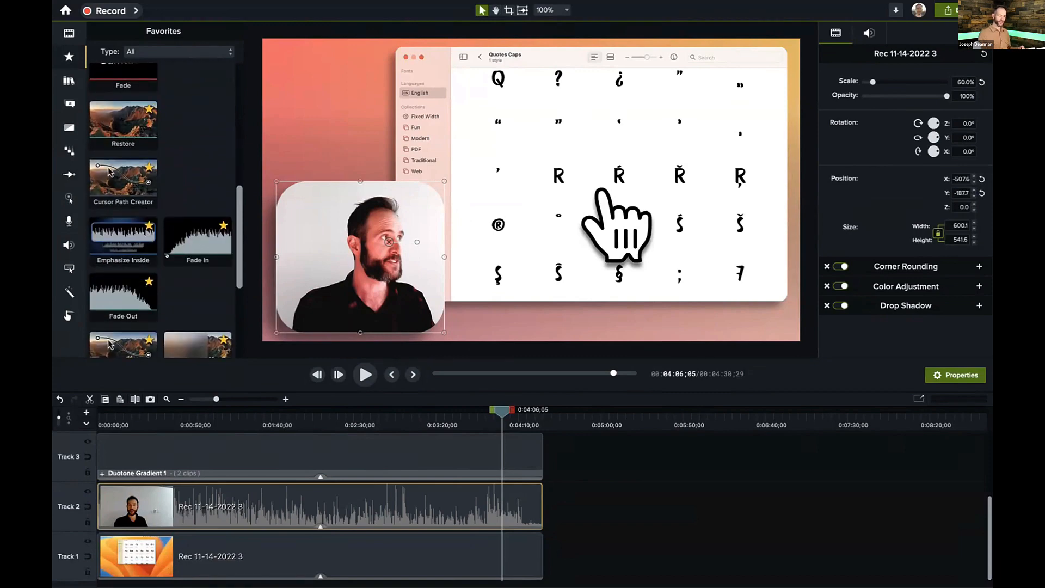
scroll(191, 175, down, 2)
scroll(158, 246, down, 3)
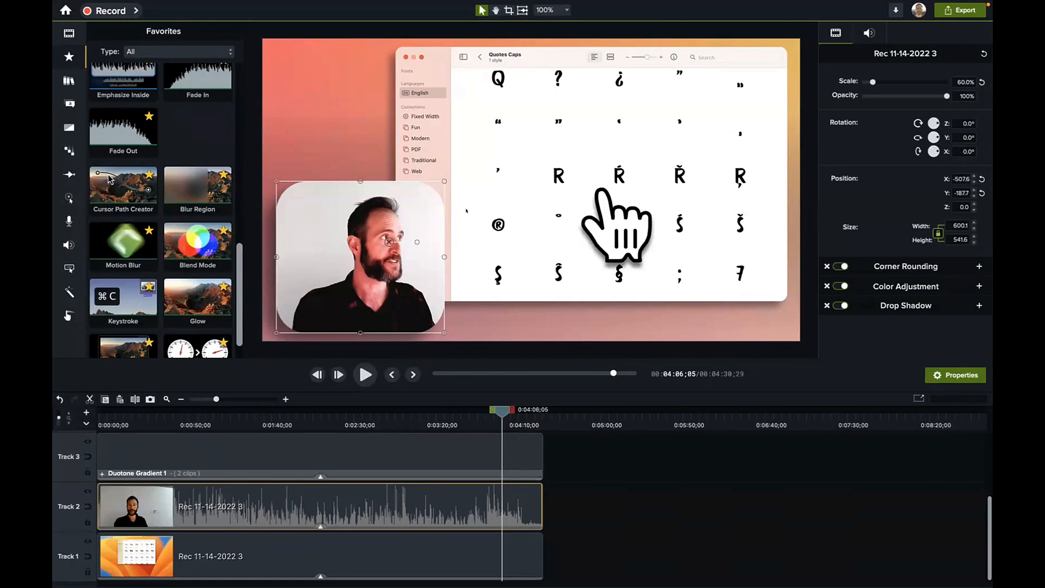
Step: Show the canvas centred at 75% and move the playhead back to 0:02:59;03
key(super+minus)
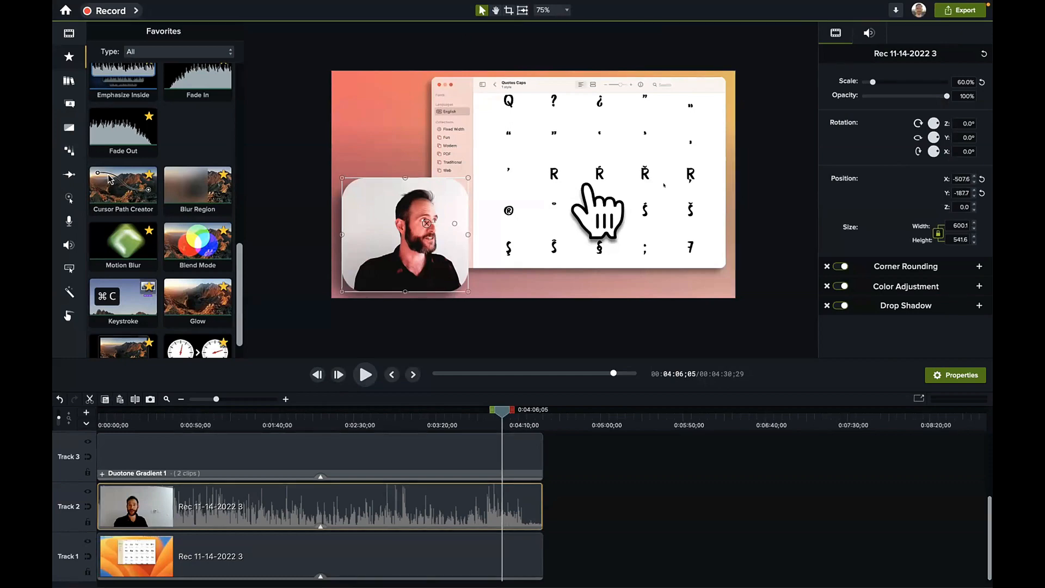
key(space)
drag(657, 183, 656, 200)
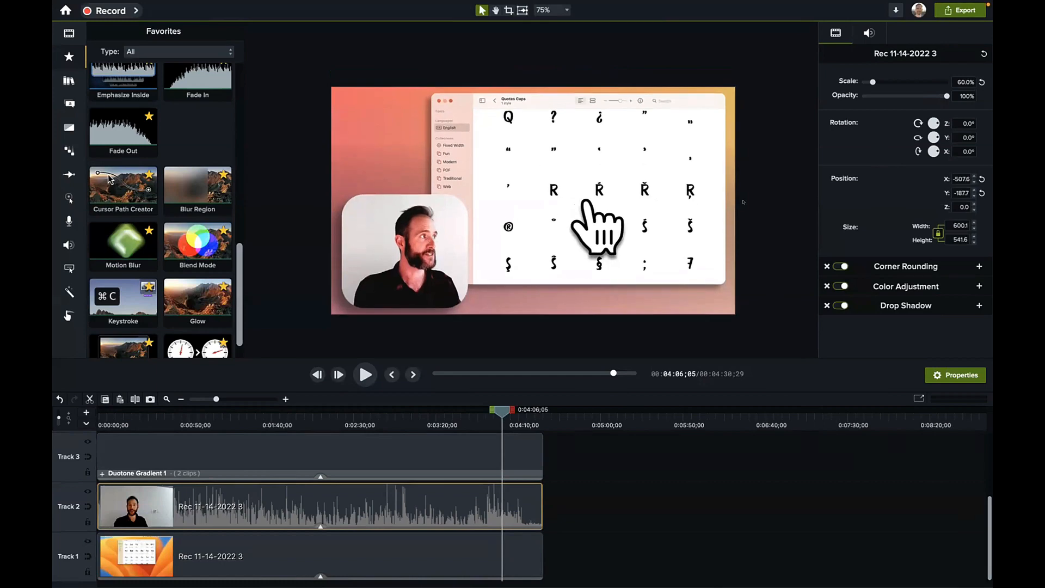
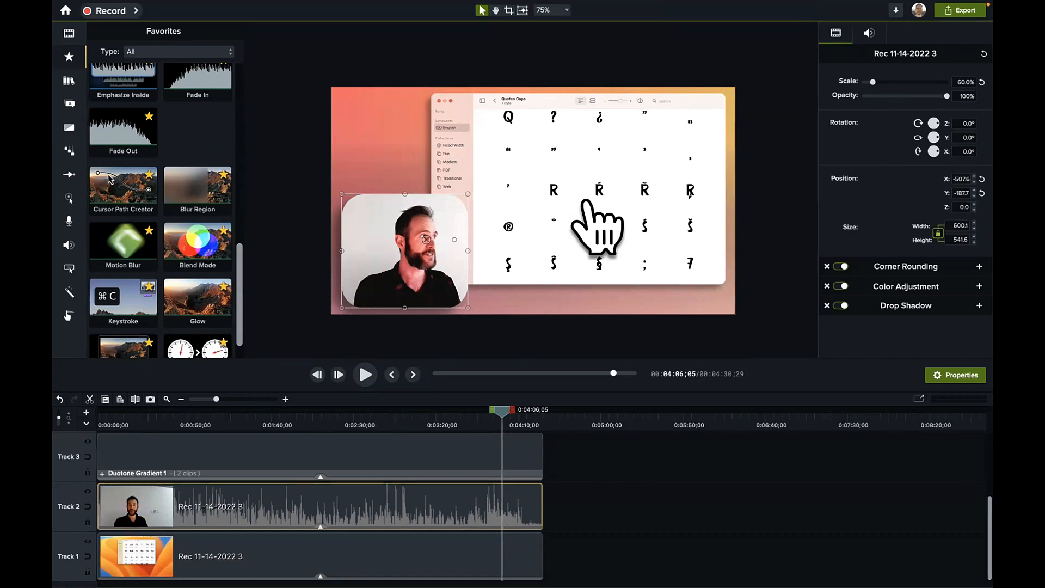
drag(467, 406, 384, 450)
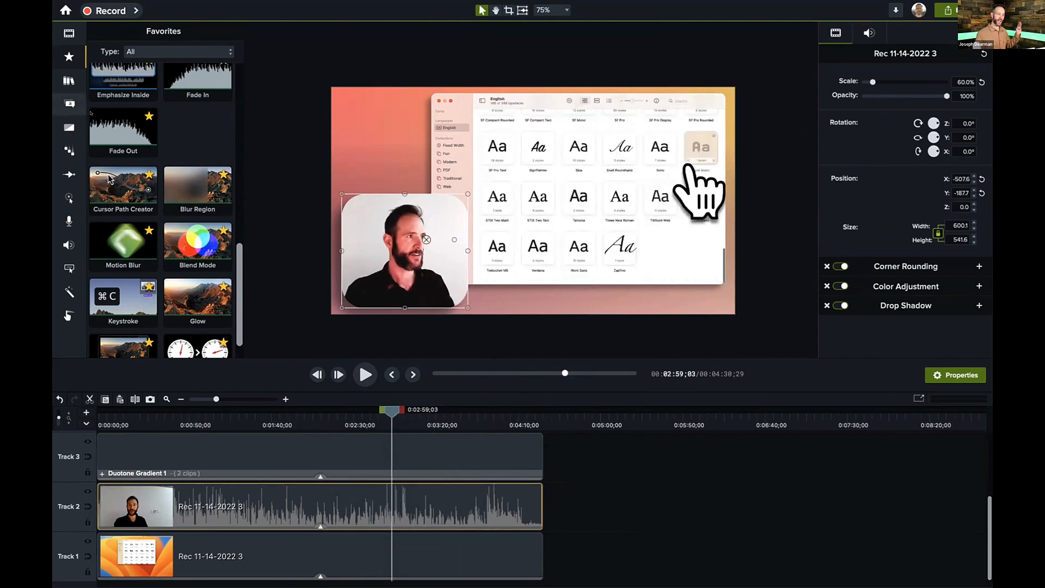
Step: Collapse the Duotone Gradients folder in the Library and move the playhead to 0:02:58;15, near the cursor's action on the font tile
click(69, 81)
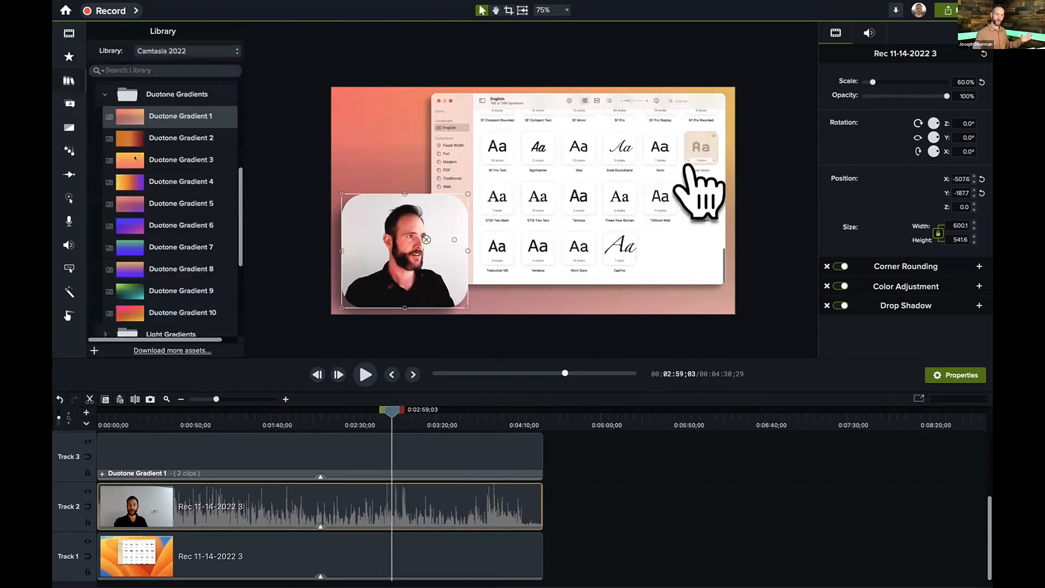
click(102, 94)
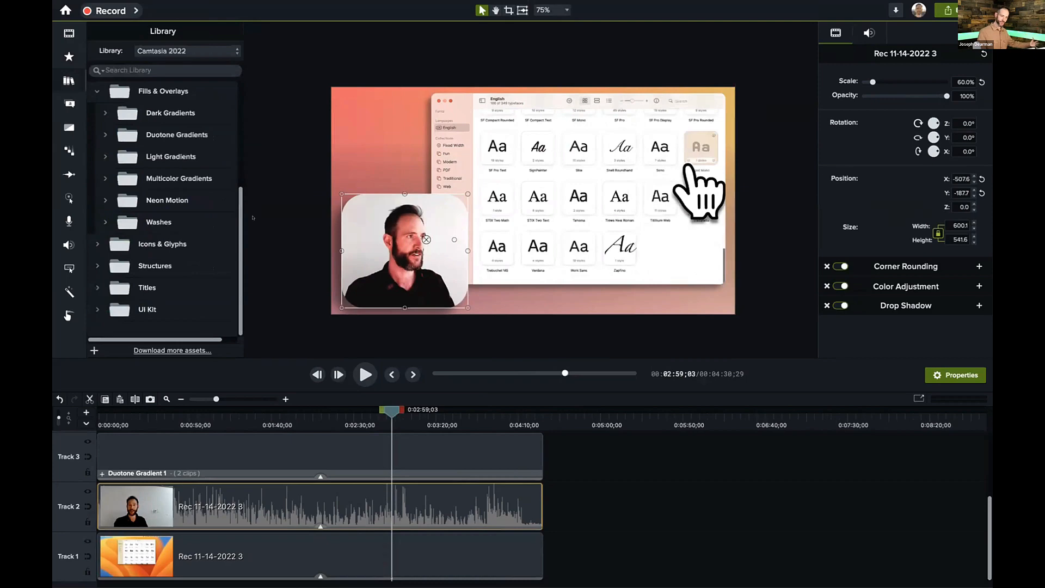
scroll(170, 202, up, 5)
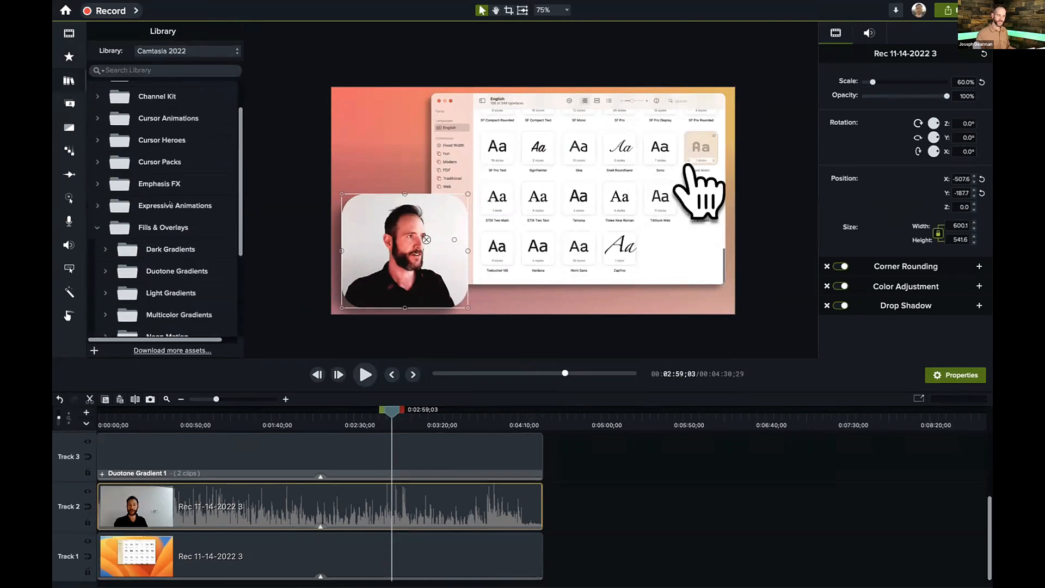
drag(323, 425, 387, 433)
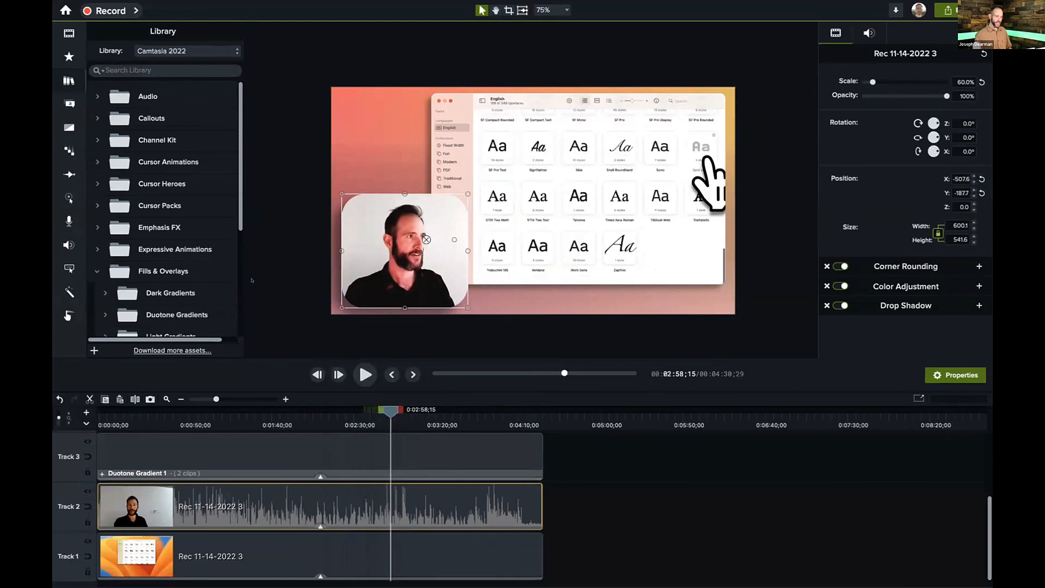
Step: Expand the Emphasis FX folder and its Bursts & Collapses subfolder in the Library, and look through the burst collections
click(111, 226)
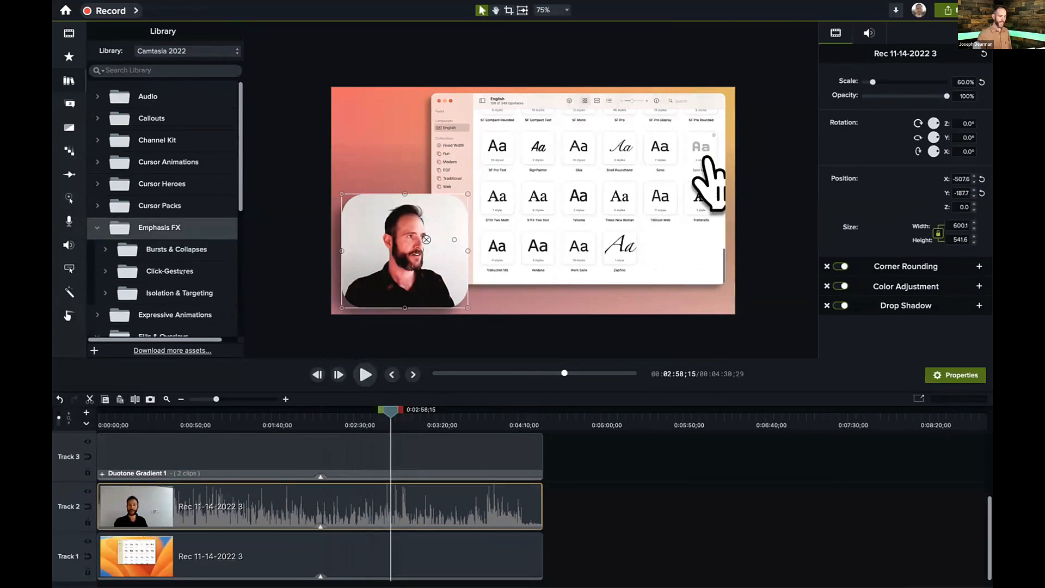
scroll(181, 270, down, 1)
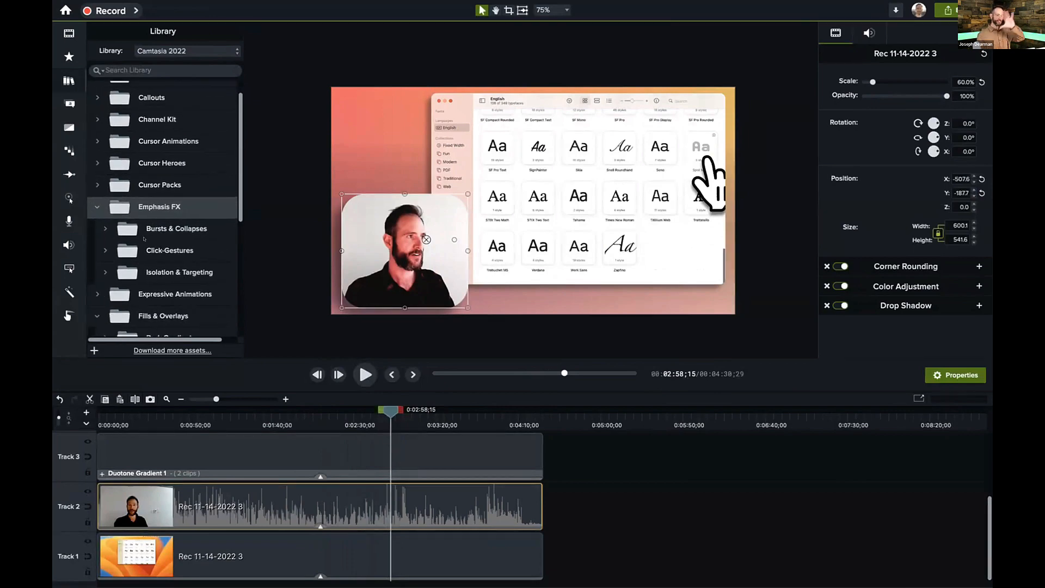
click(104, 228)
scroll(154, 281, down, 5)
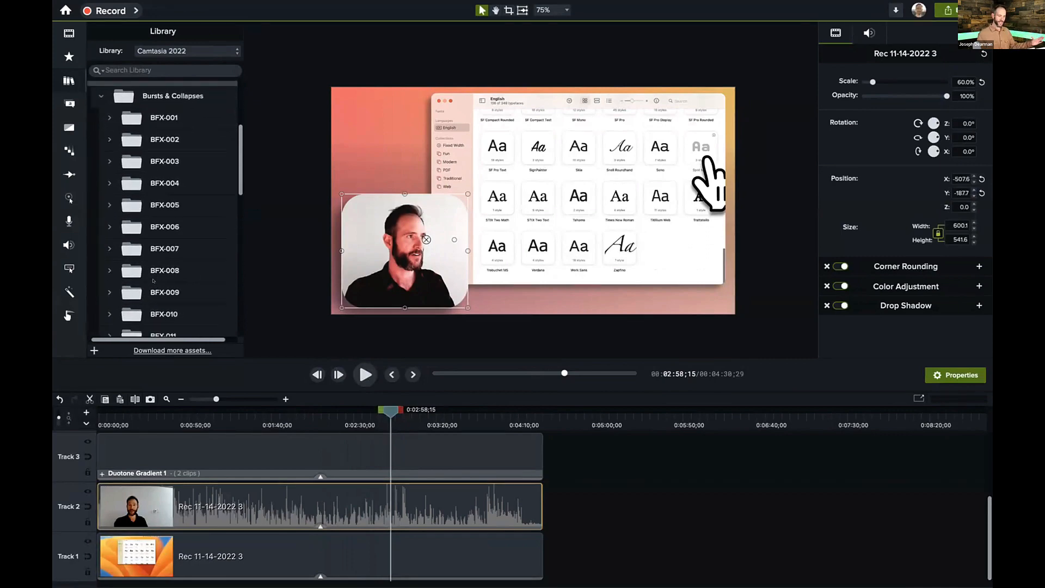
scroll(154, 281, down, 10)
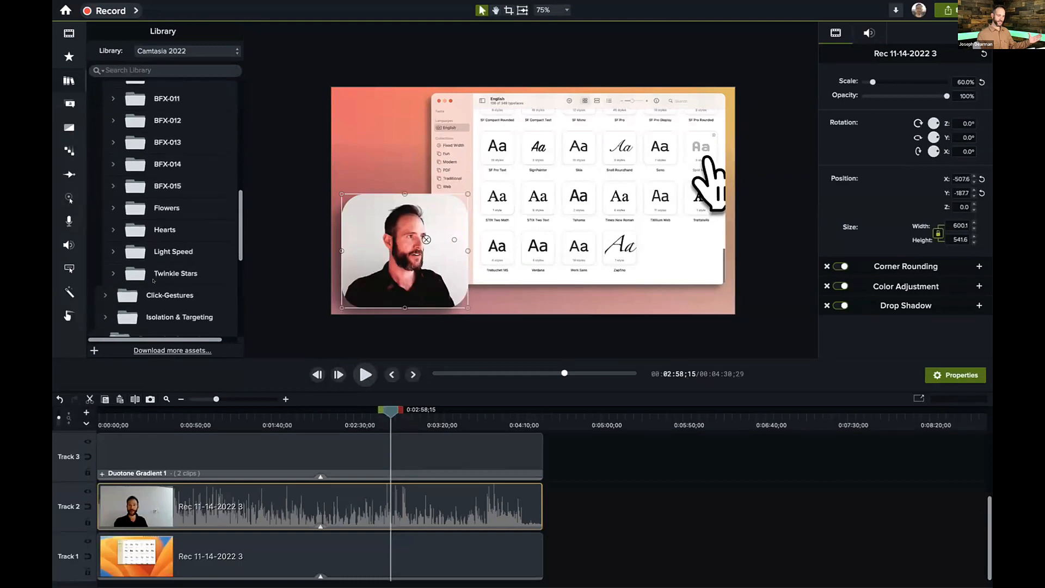
scroll(153, 281, up, 8)
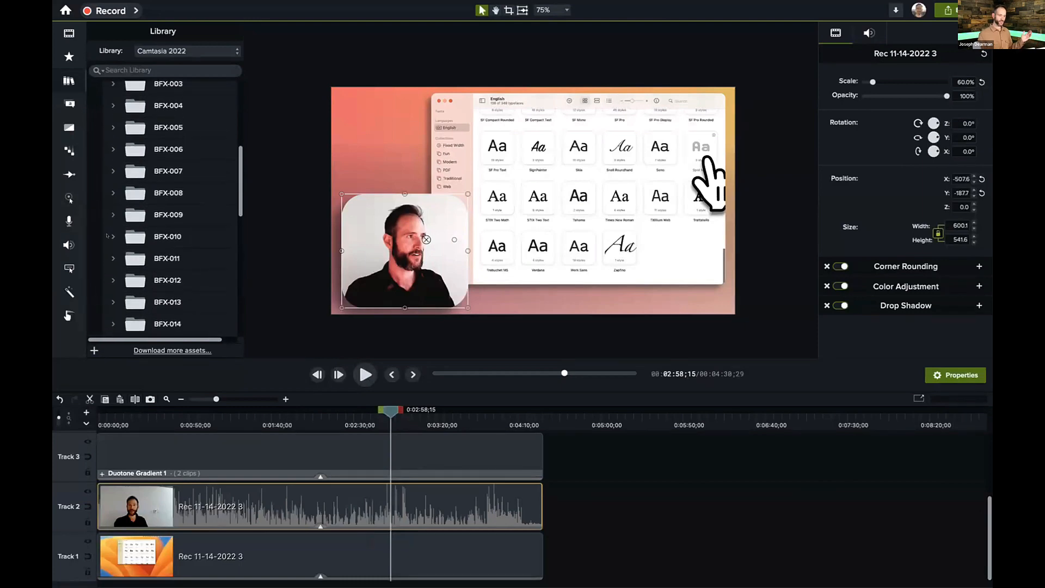
Step: Add the BFX-010-Purple burst from the BFX-010 folder to the timeline at the playhead, keeping the project at 30 FPS
click(109, 236)
scroll(117, 226, down, 1)
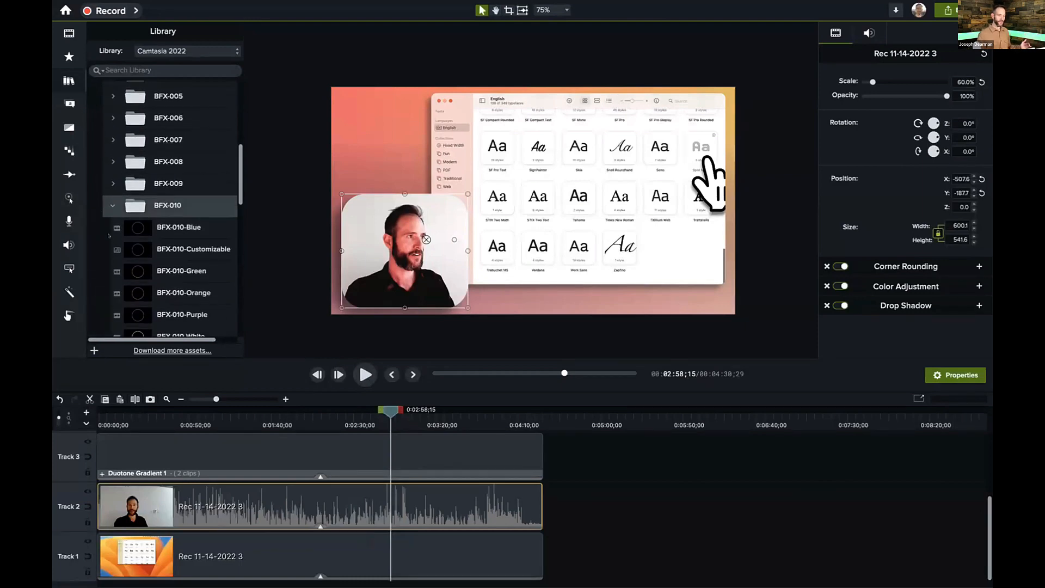
scroll(137, 245, down, 2)
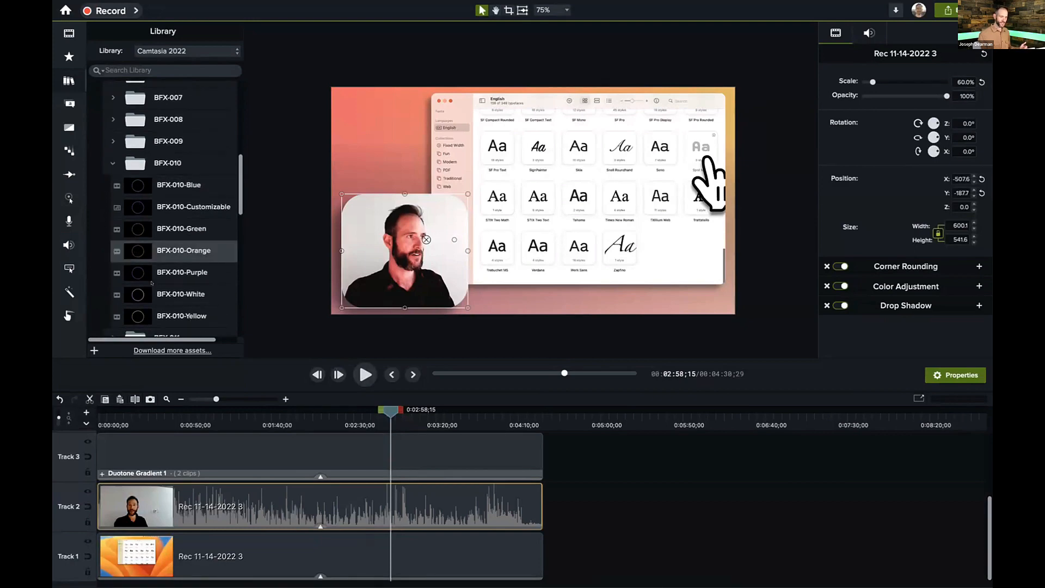
right_click(135, 266)
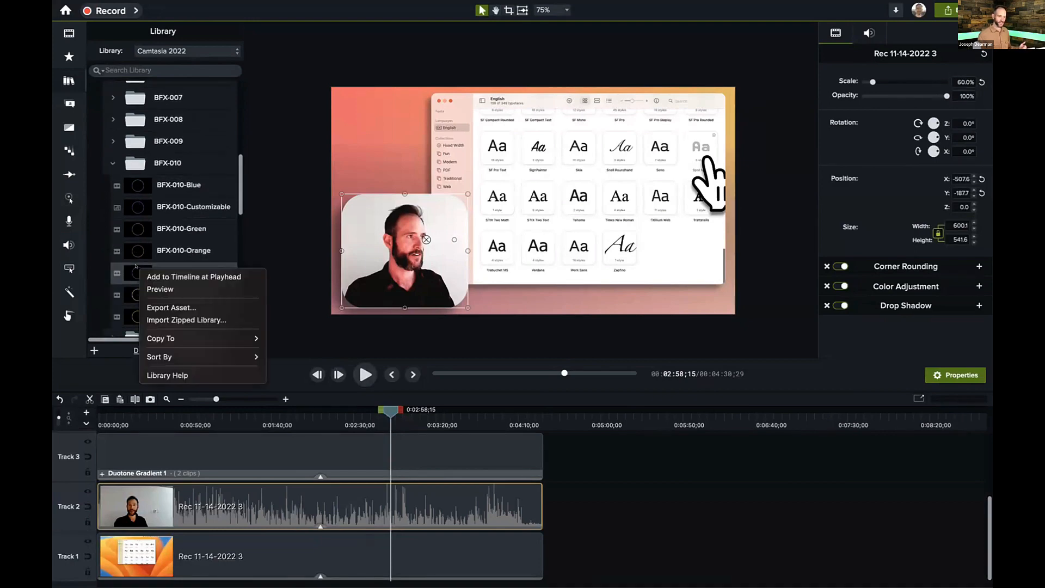
click(155, 277)
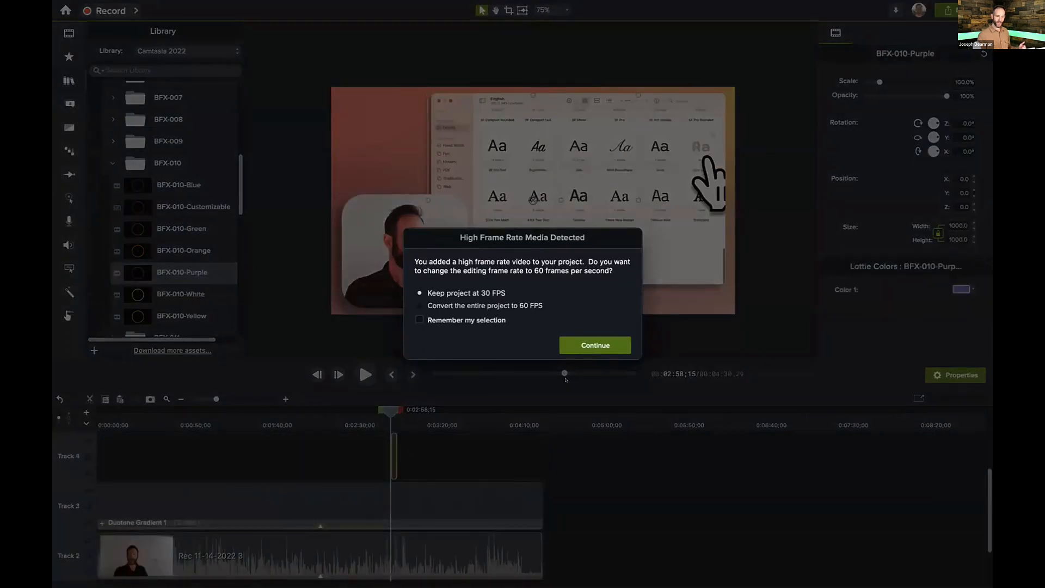
click(575, 346)
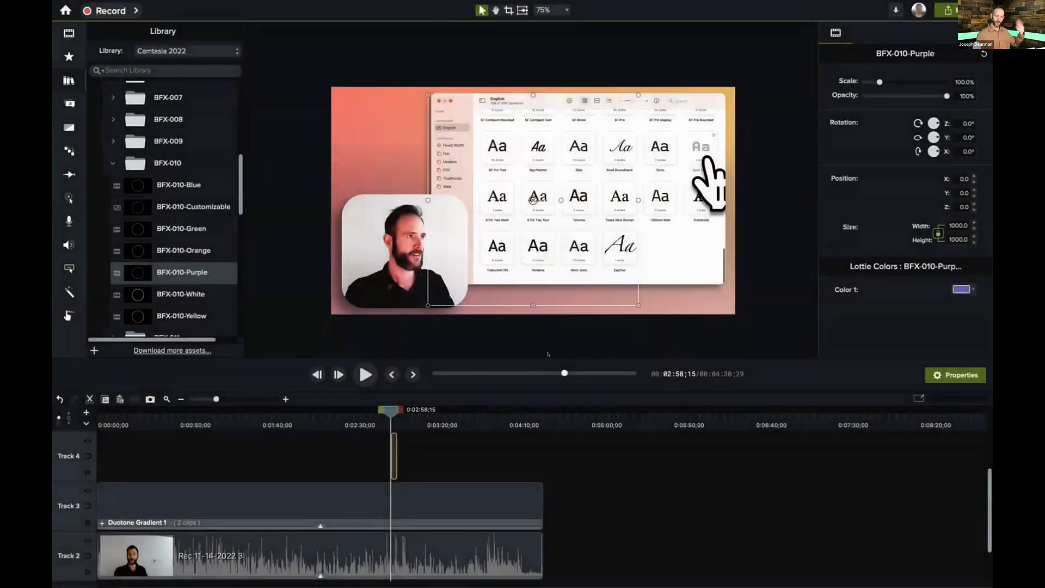
Step: Play the timeline briefly from just before the purple burst clip
click(386, 425)
key(space)
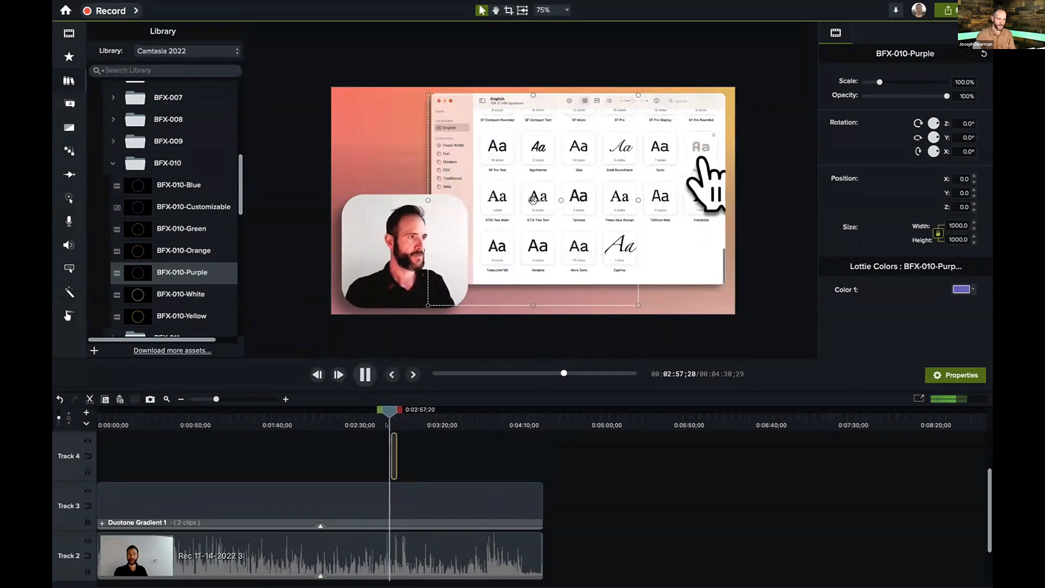
key(space)
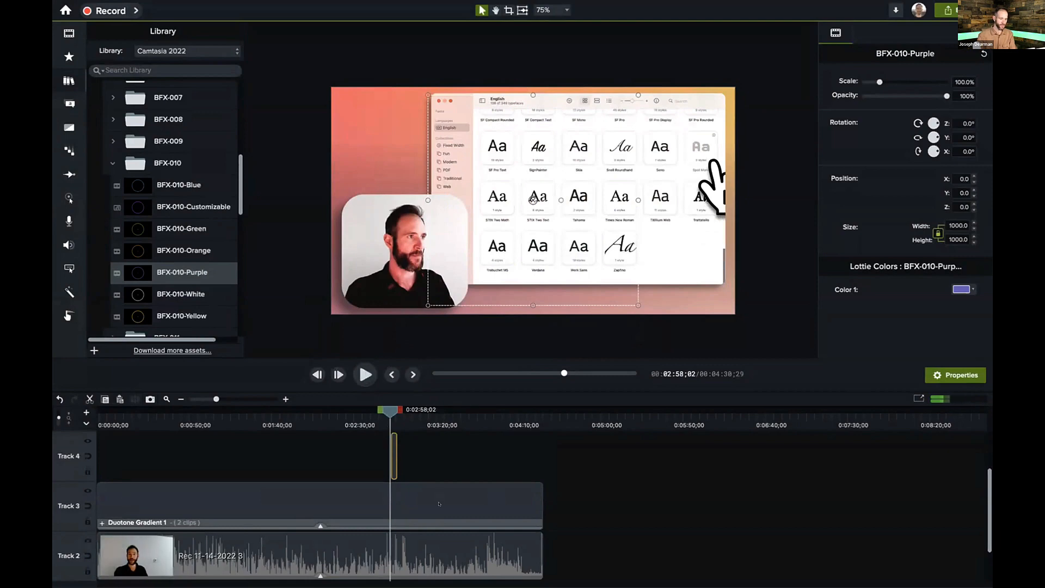
Step: Lower the timeline's master playback volume to -inf and resume playback toward the burst clip
click(419, 548)
click(942, 399)
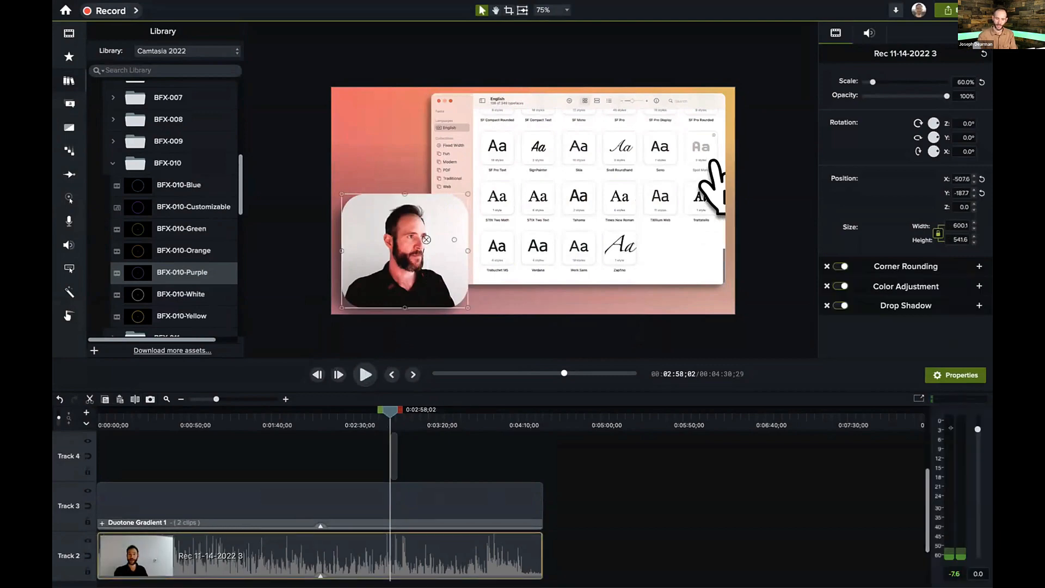
drag(976, 428, 978, 553)
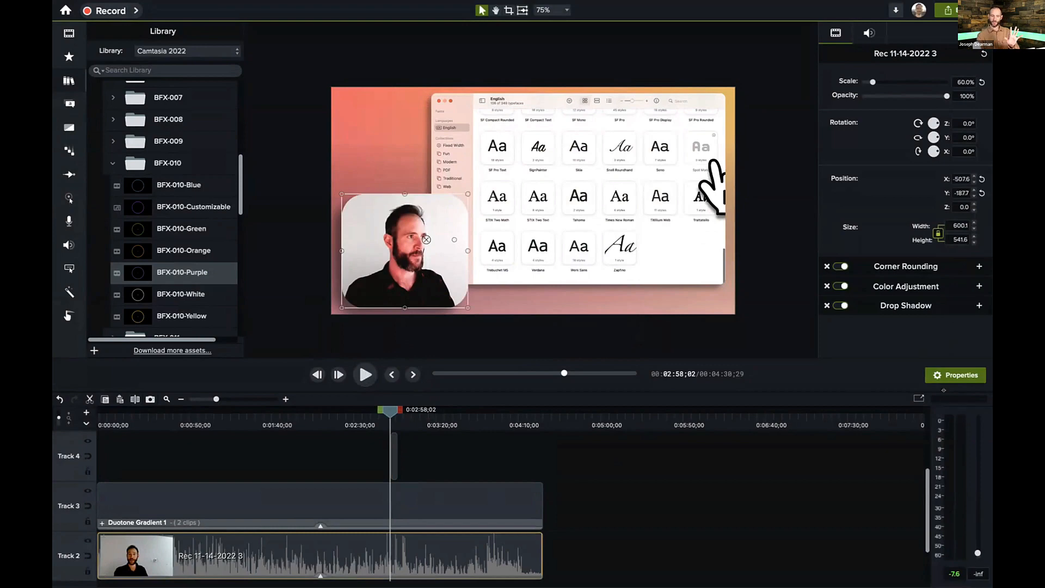
click(971, 398)
click(960, 392)
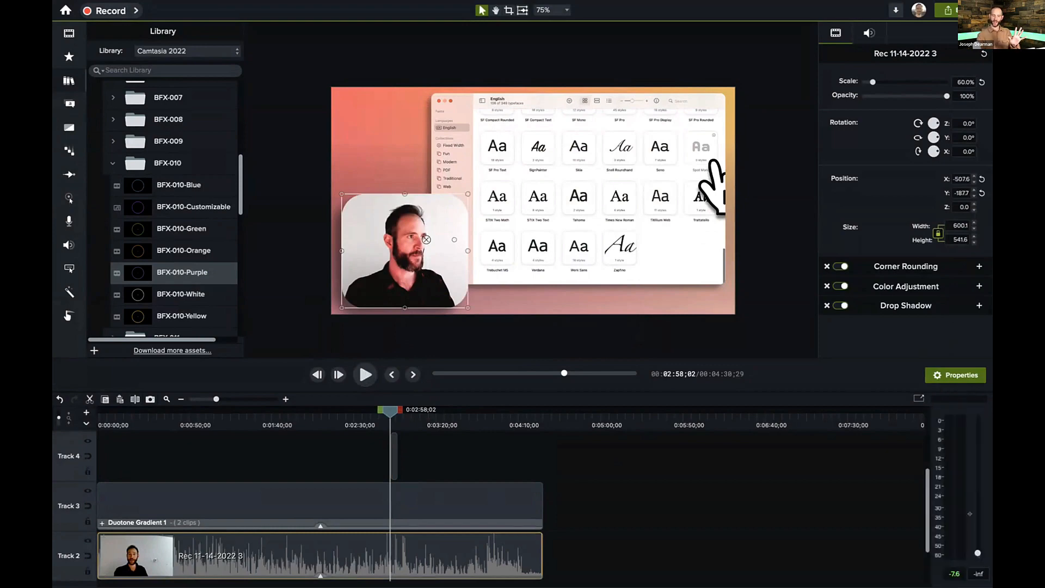
click(953, 392)
key(space)
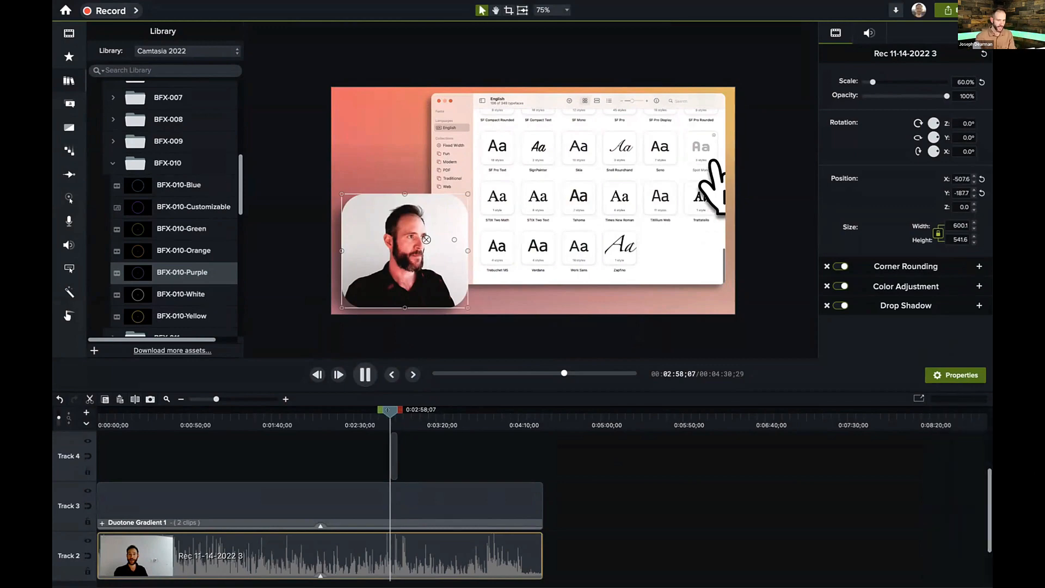
Step: Stop playback and move the purple burst clip on Track 4 earlier so it starts at about 0:02:56;13
key(space)
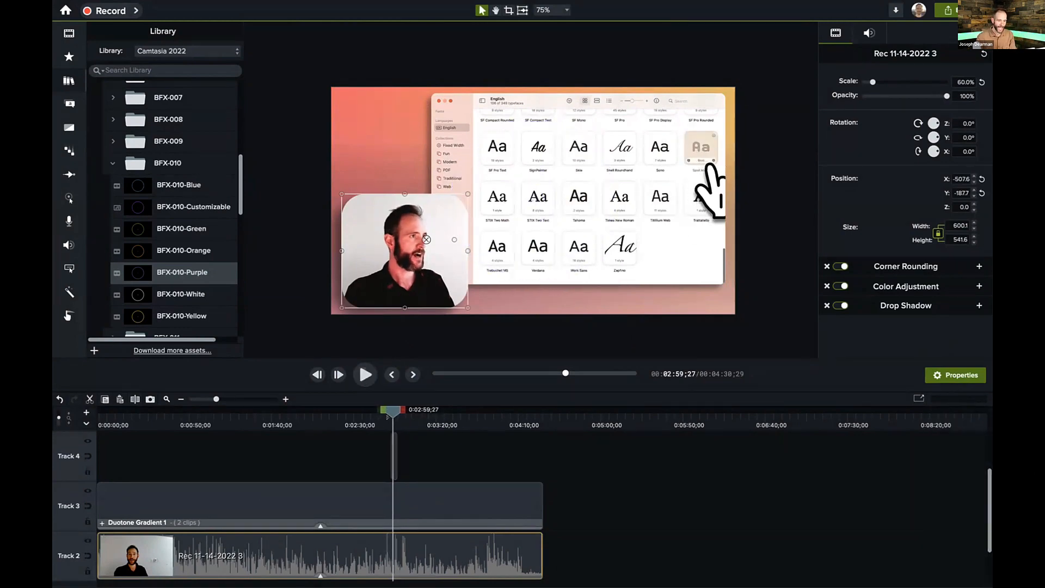
drag(388, 451, 378, 451)
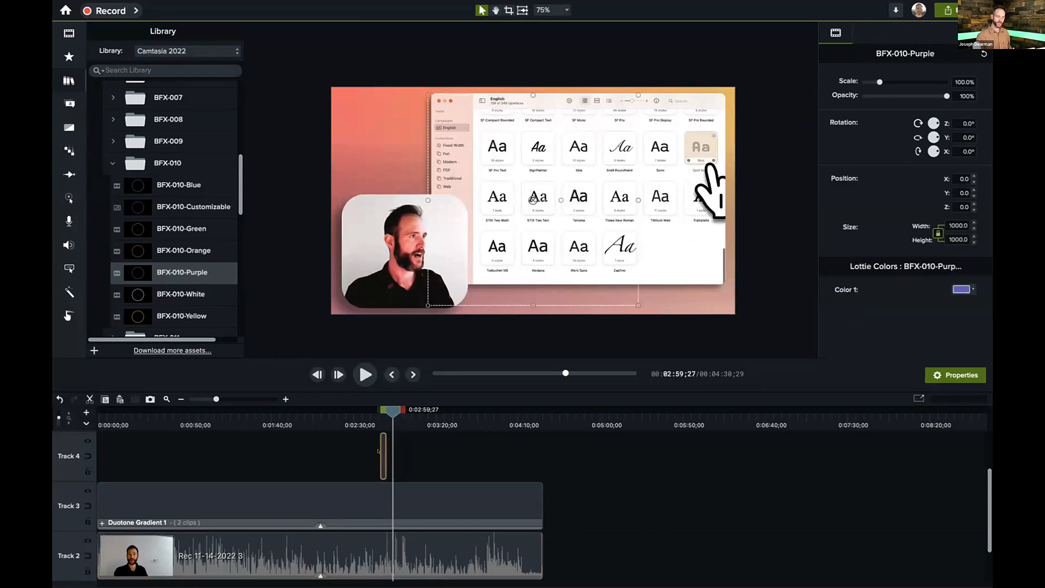
click(376, 415)
drag(376, 415, 386, 416)
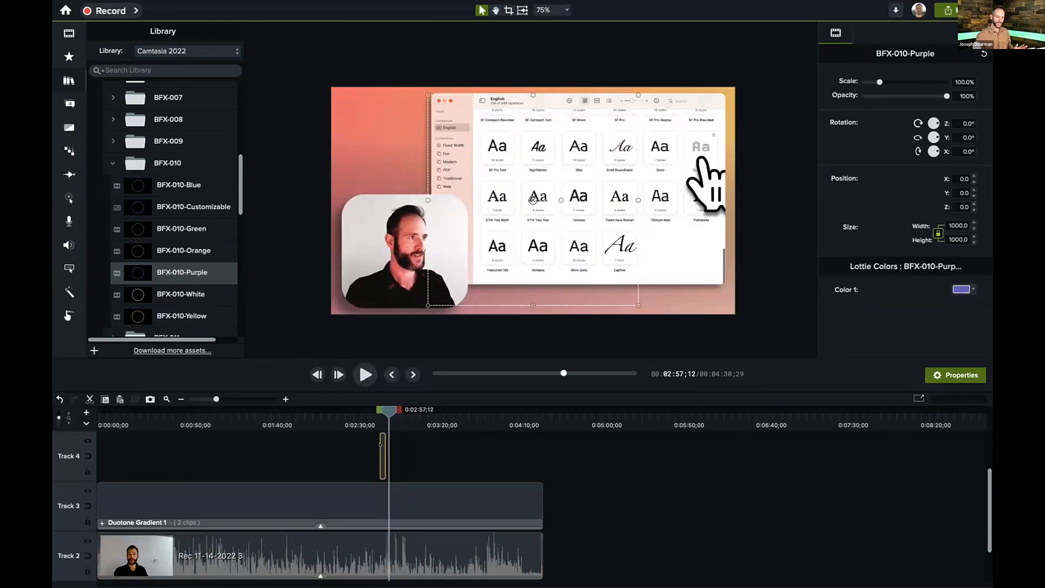
key(super+z)
drag(217, 398, 242, 399)
mouse_move(395, 445)
mouse_down()
mouse_move(375, 417)
mouse_move(334, 417)
mouse_move(372, 420)
mouse_move(397, 451)
mouse_move(379, 452)
mouse_up()
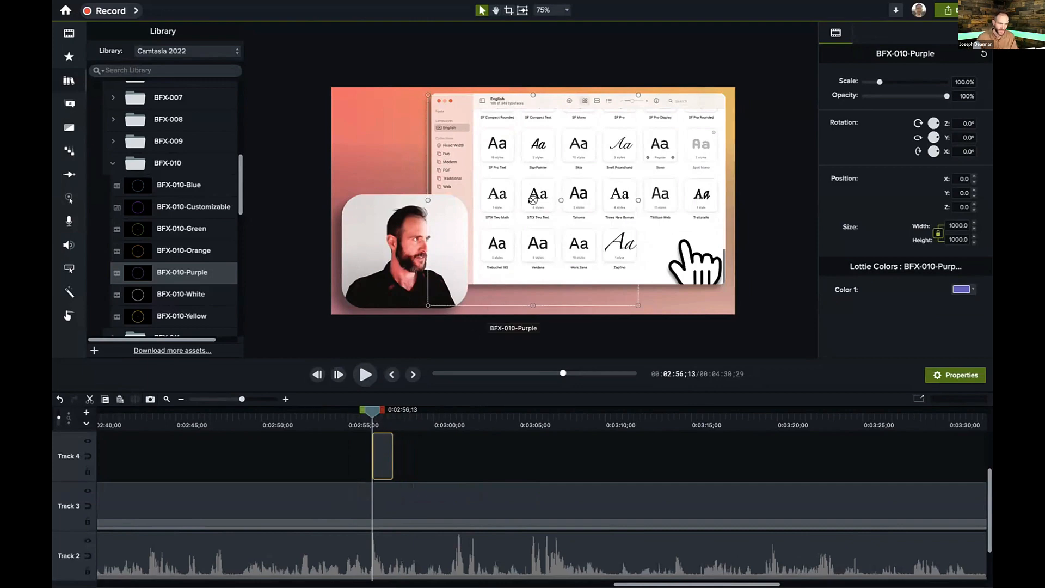
Step: Centre the purple burst over the dimmed Spot Mono tile at about X 794.9, Y 257.4, and collapse the BFX-010 folder
drag(533, 200, 699, 146)
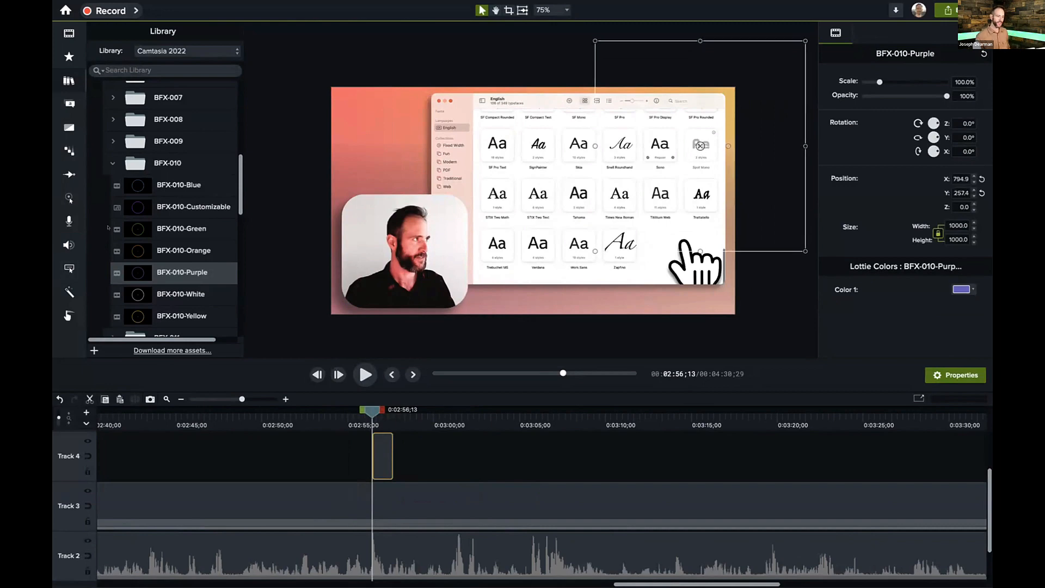
click(111, 164)
scroll(142, 218, up, 5)
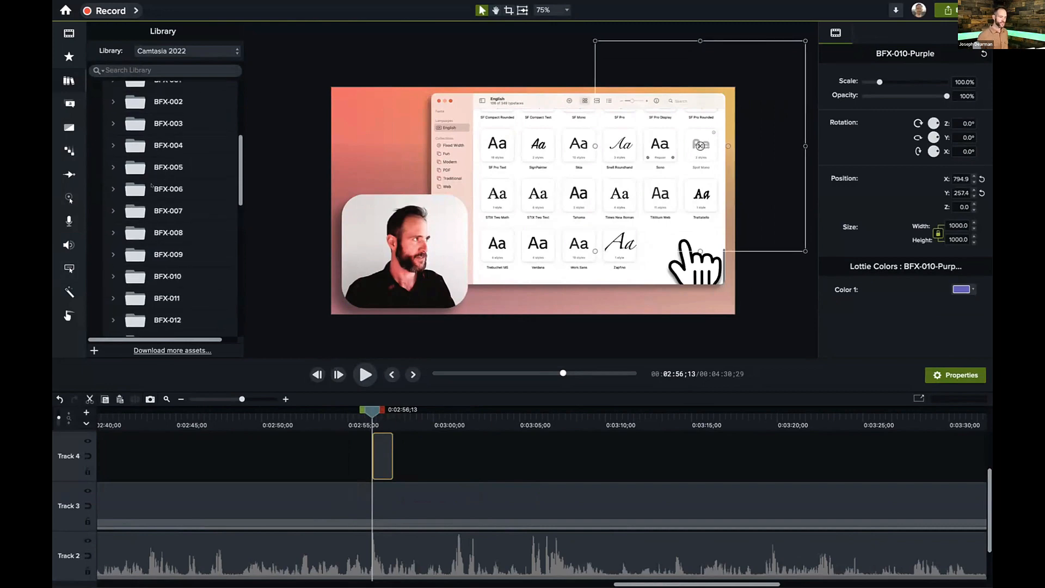
Step: Preview the purple burst and shift its clip slightly earlier on Track 4 so it ends just before 0:02:57;04
key(space)
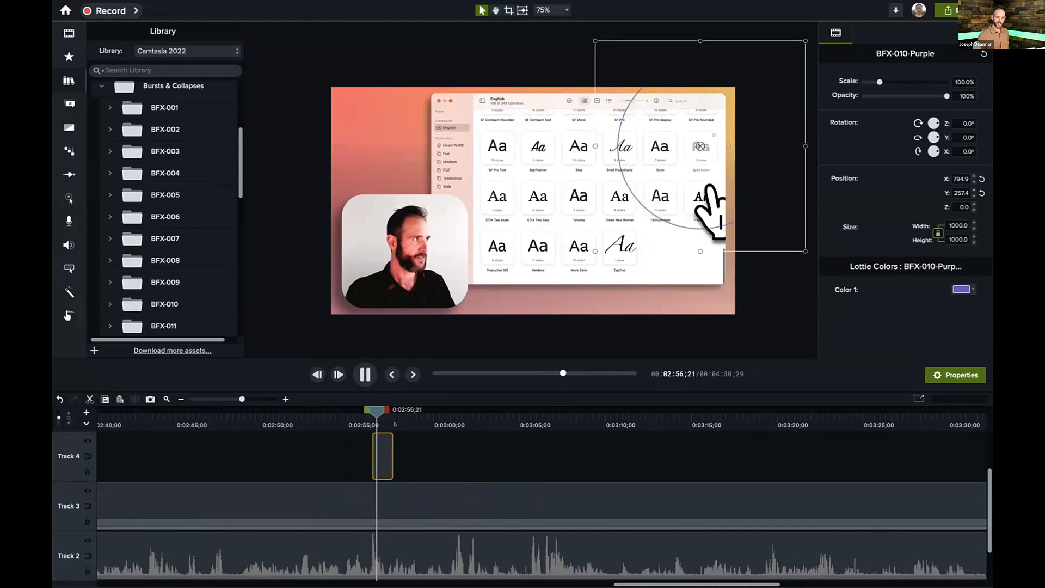
key(space)
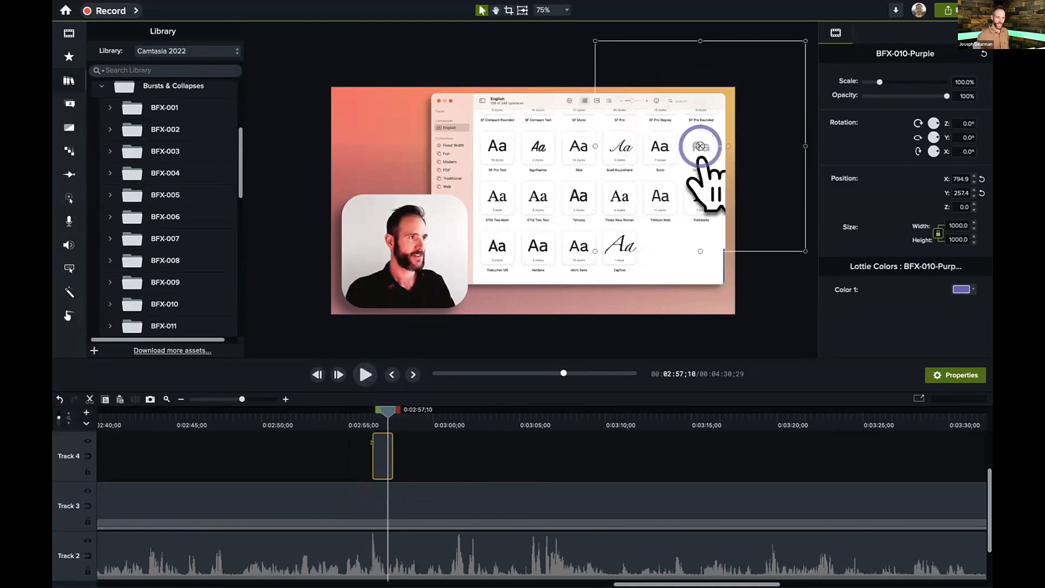
mouse_move(372, 442)
mouse_down()
mouse_move(368, 452)
mouse_move(363, 419)
mouse_move(380, 423)
mouse_up()
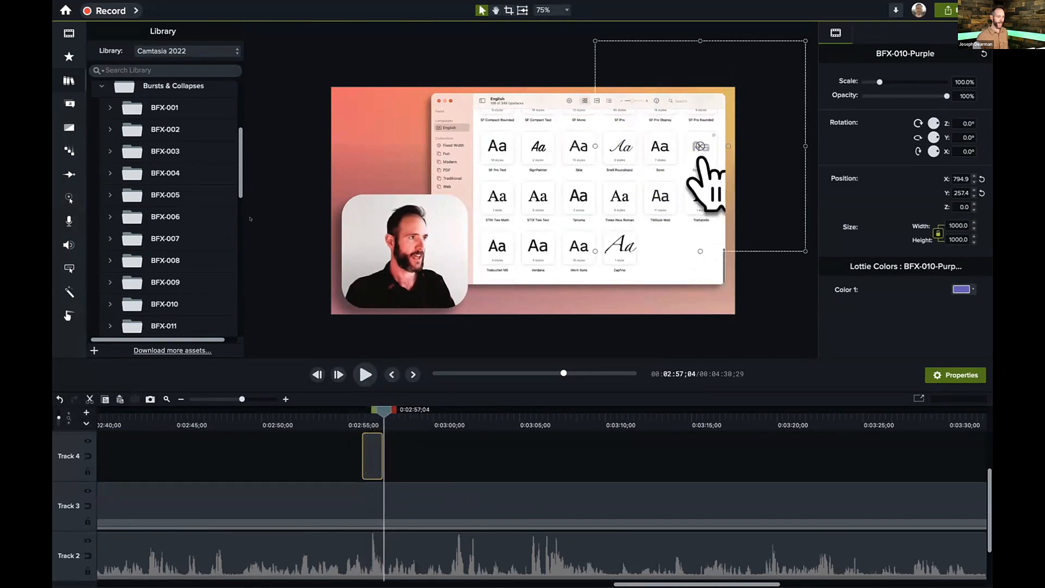
Step: Look through the BFX-003, BFX-004 and BFX-005 burst folders and preview the BFX-005-Purple burst
click(109, 151)
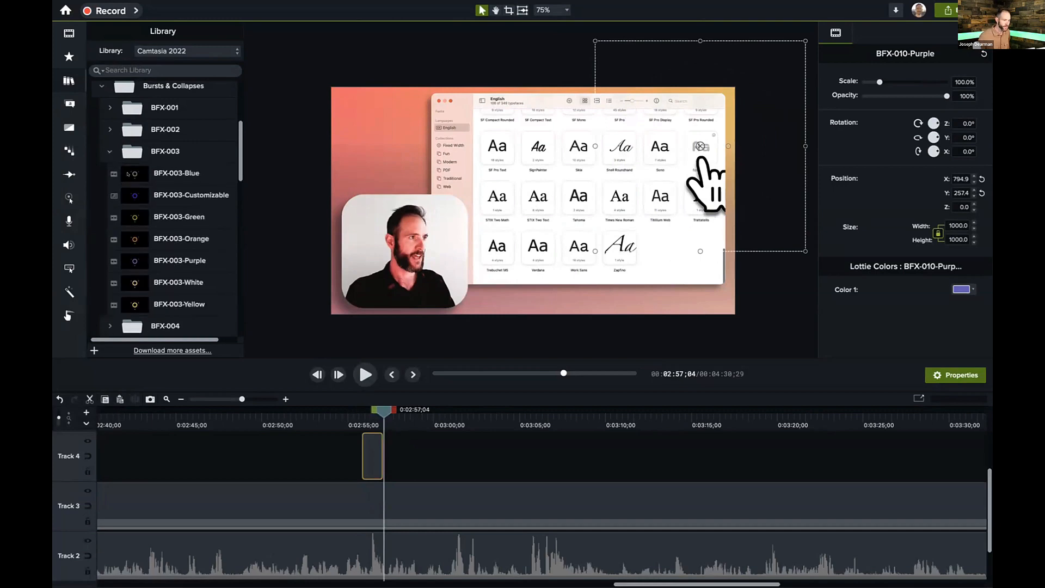
click(109, 151)
click(112, 173)
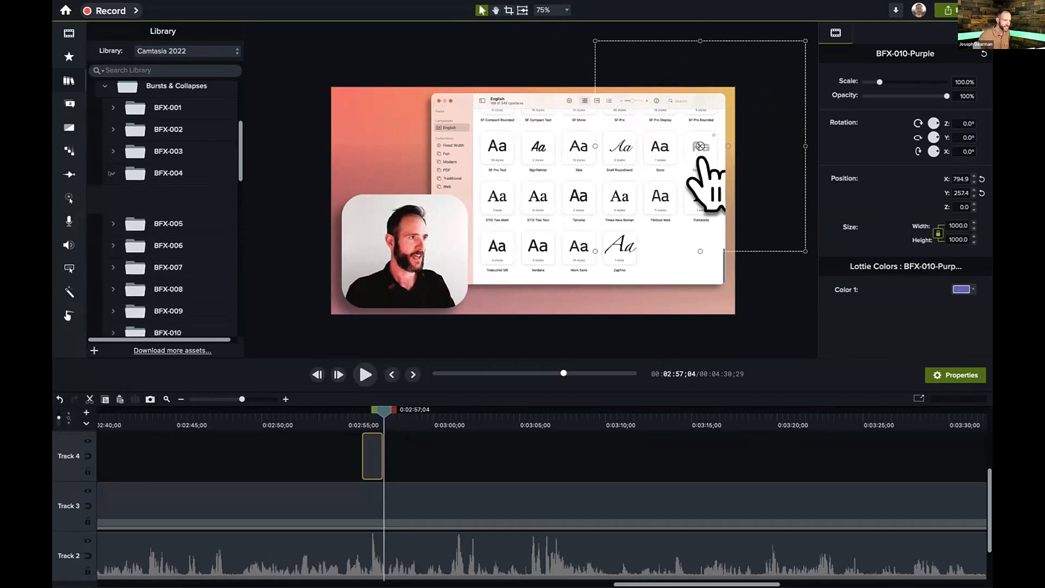
click(111, 173)
click(110, 195)
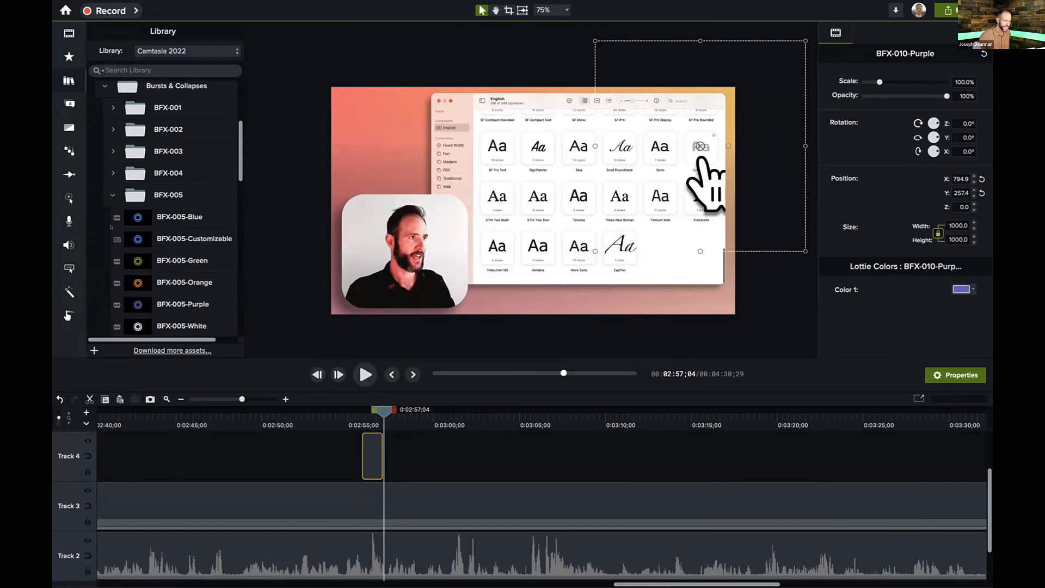
scroll(152, 255, down, 3)
double_click(163, 242)
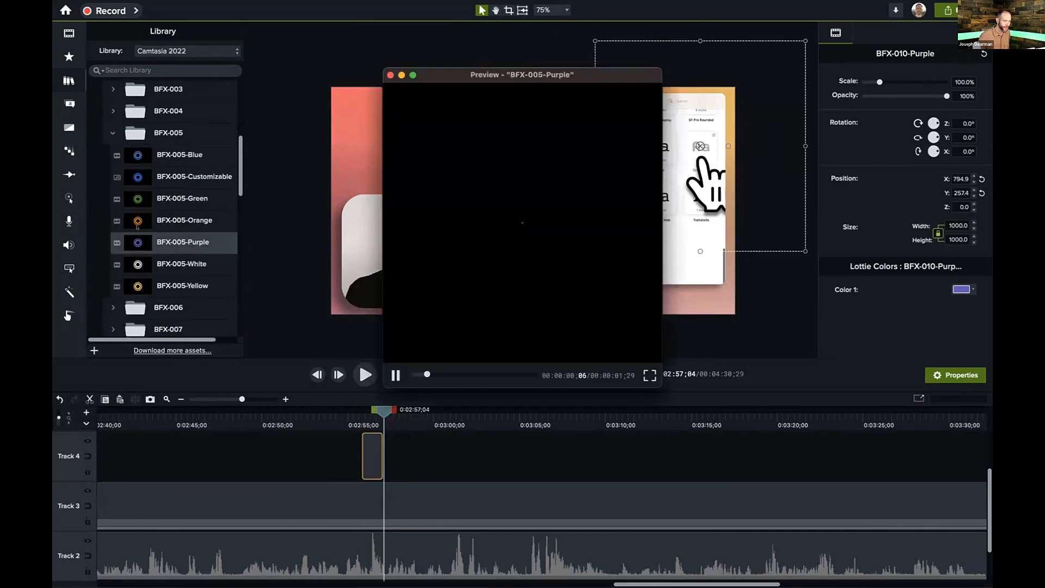
click(390, 75)
click(135, 220)
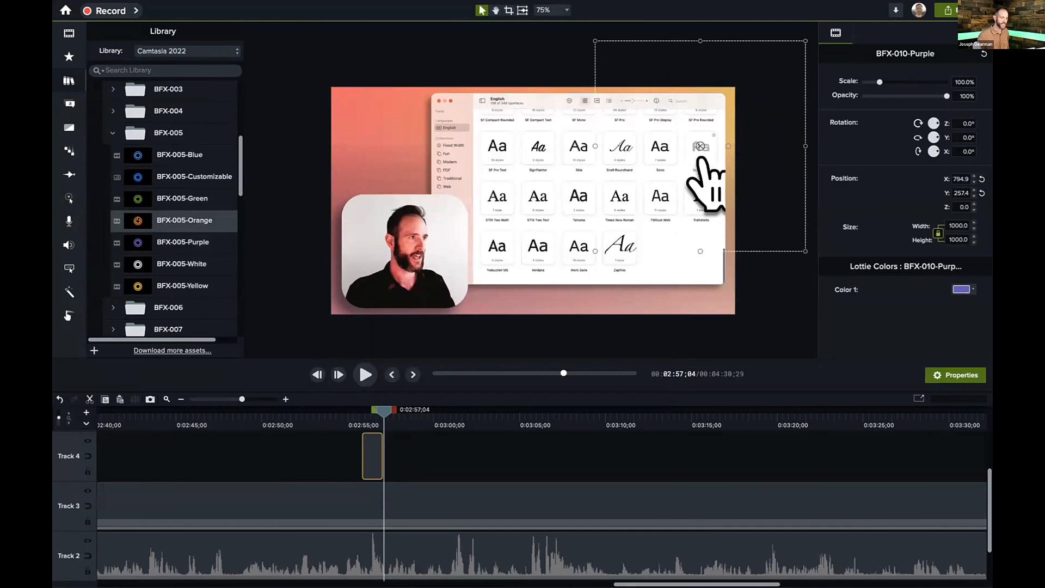
Step: Add BFX-005-Yellow to Track 4 directly after the purple burst and position it at about X 799.7, Y 200.8
click(137, 281)
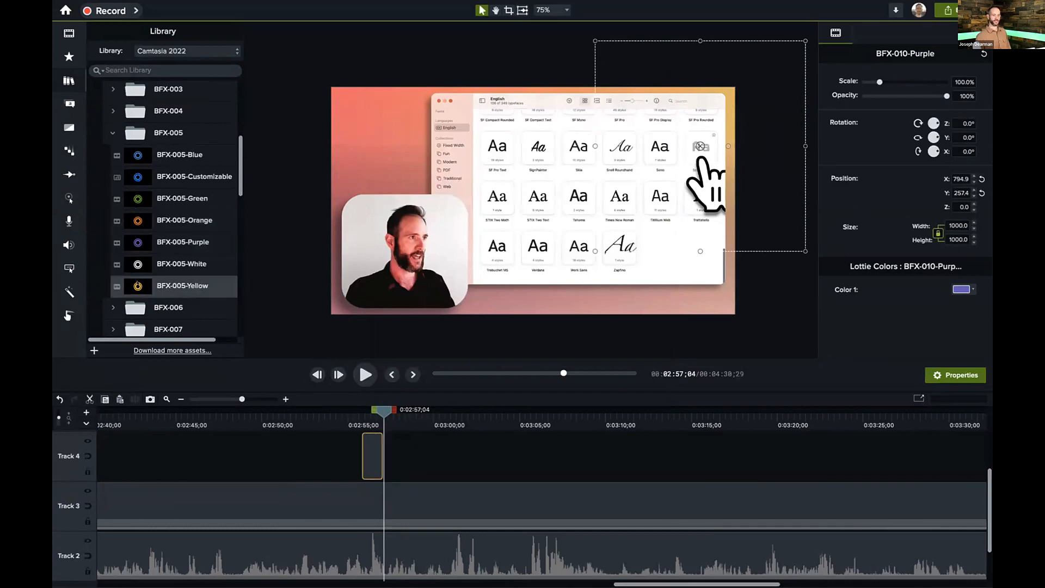
drag(234, 299, 402, 458)
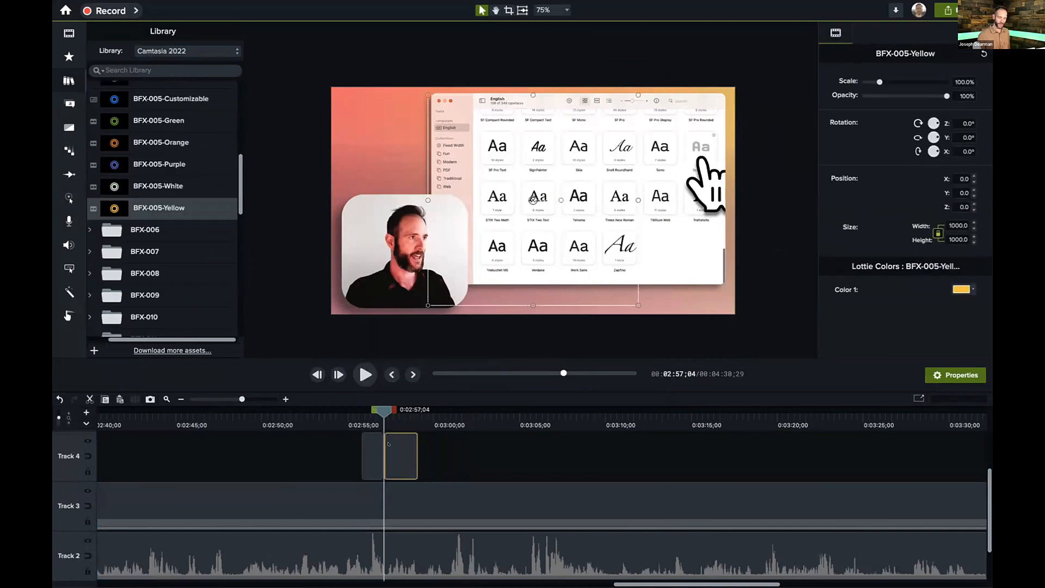
click(366, 418)
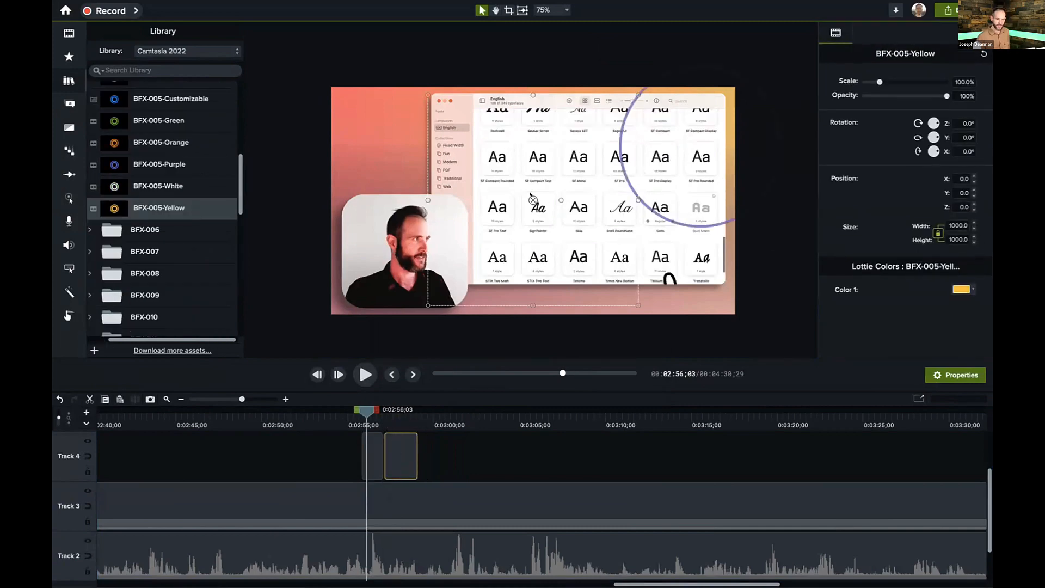
drag(645, 175, 681, 165)
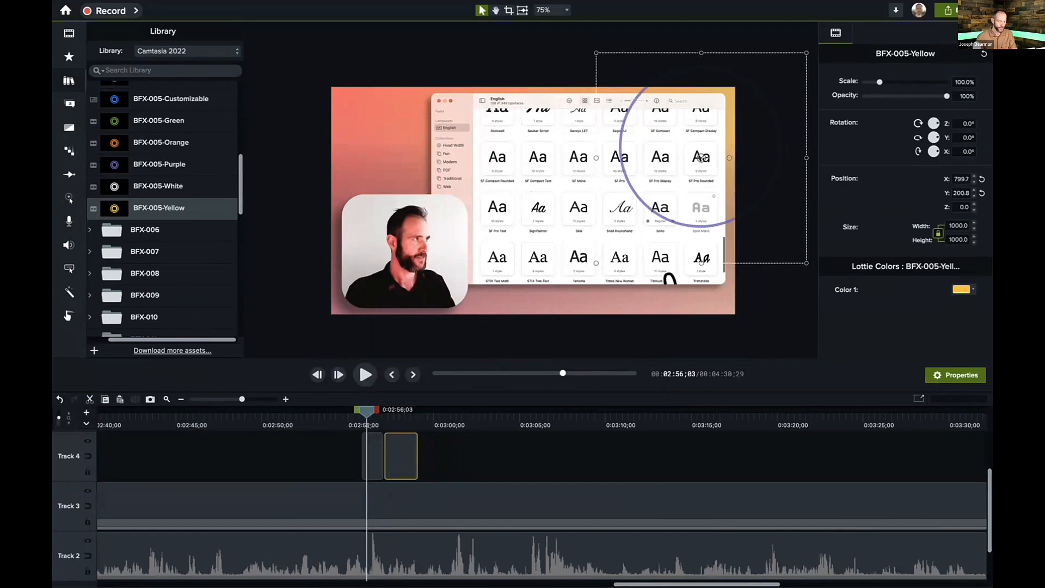
Step: Enlarge the canvas view to 100% and play the timeline from just before the purple burst through the yellow burst
click(316, 337)
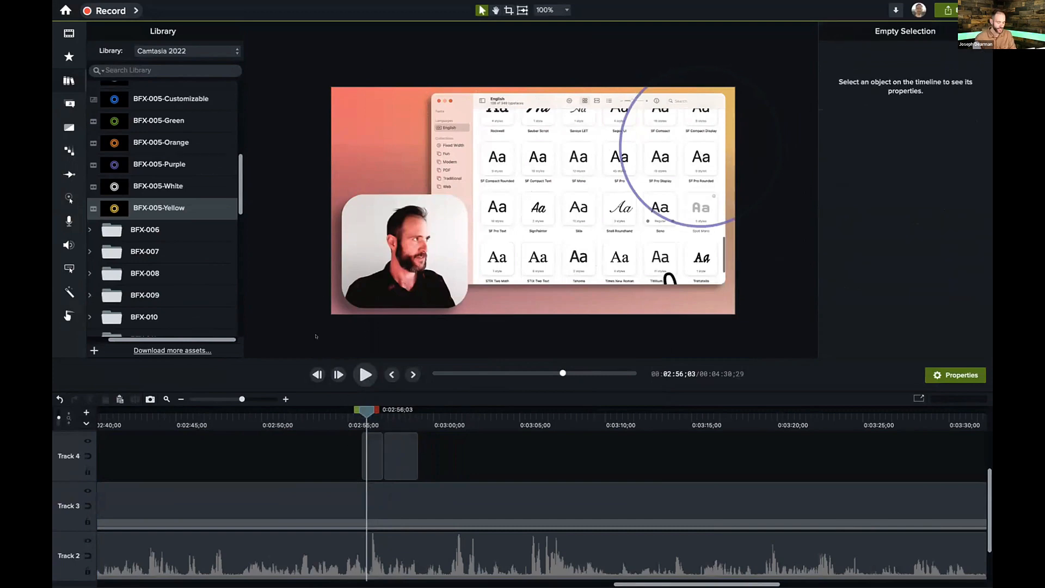
scroll(532, 157, up, 1)
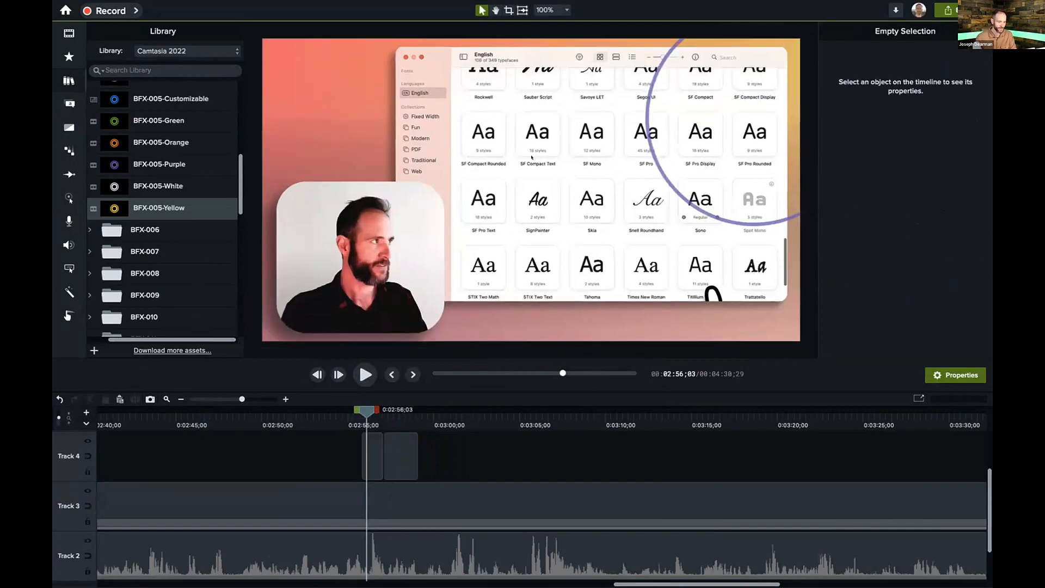
click(354, 417)
key(space)
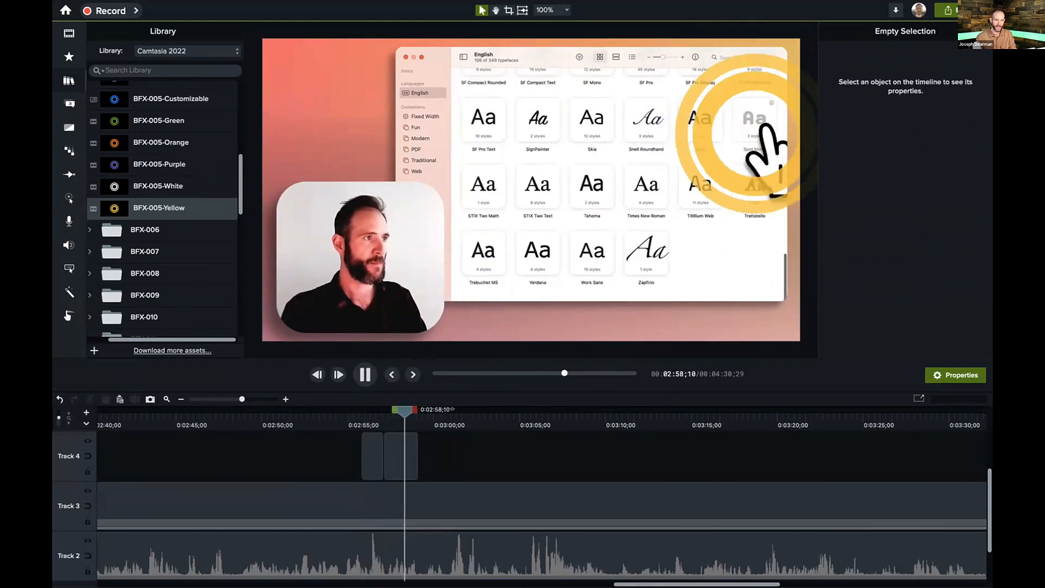
key(space)
Step: Move the yellow burst clip to Track 5 so it ends at 0:02:58;15, and reposition it to about X 800.8, Y 233.8
scroll(224, 523, up, 2)
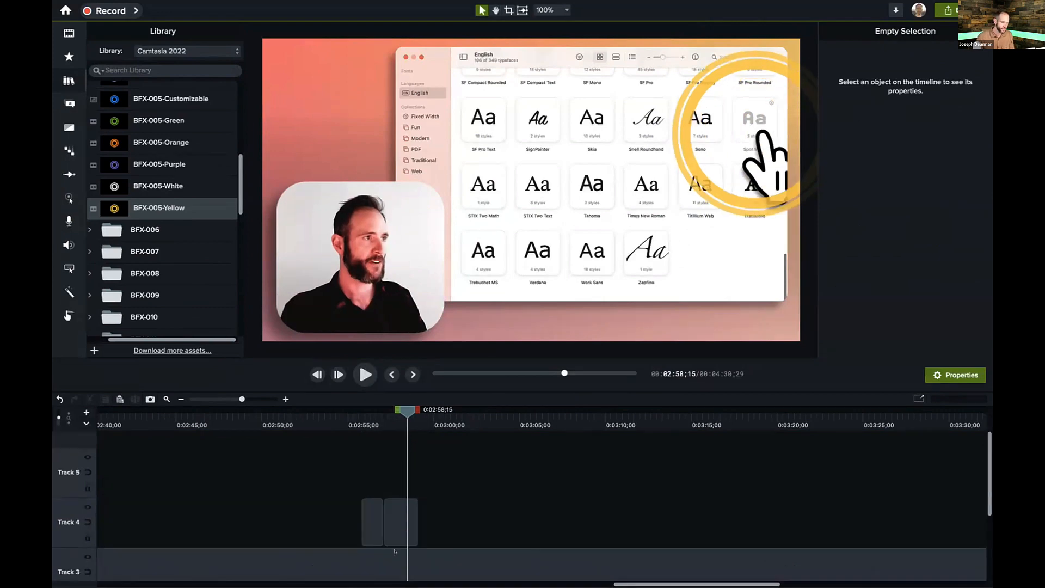
drag(388, 530, 379, 486)
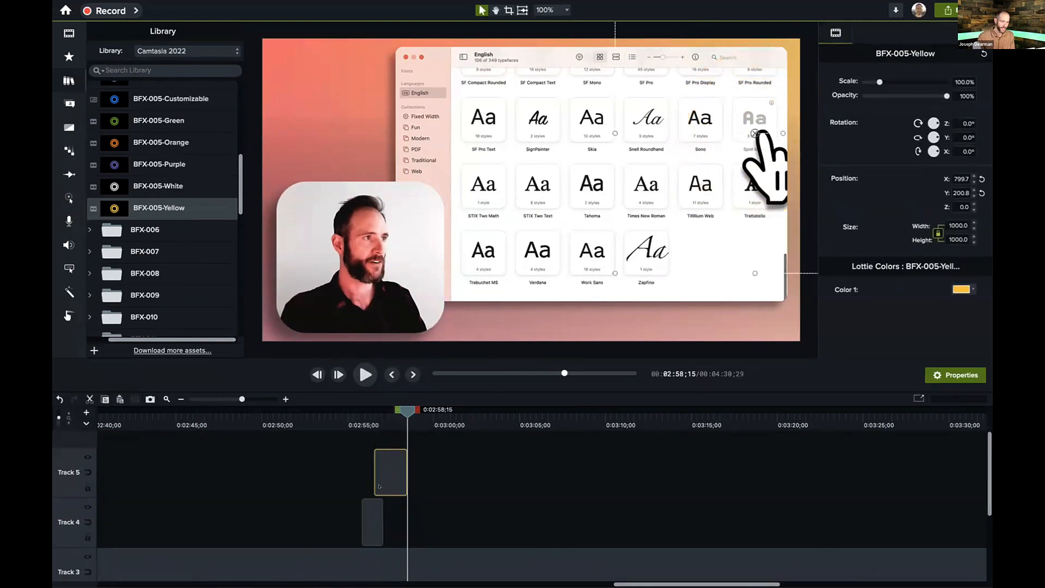
drag(358, 407, 386, 416)
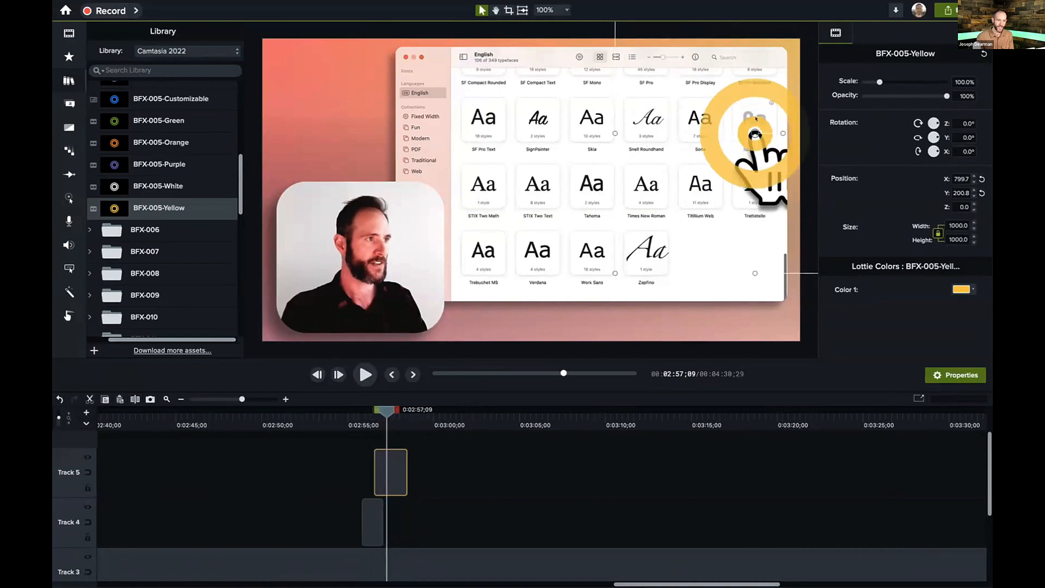
drag(754, 134, 754, 124)
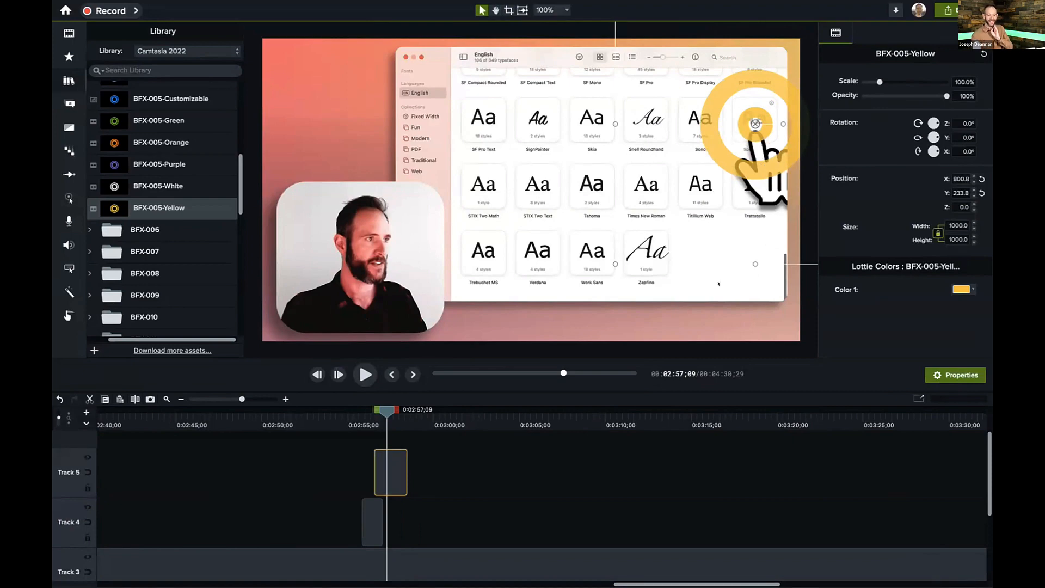
Step: Apply the Blend Mode visual effect to both the yellow and purple burst clips
click(69, 292)
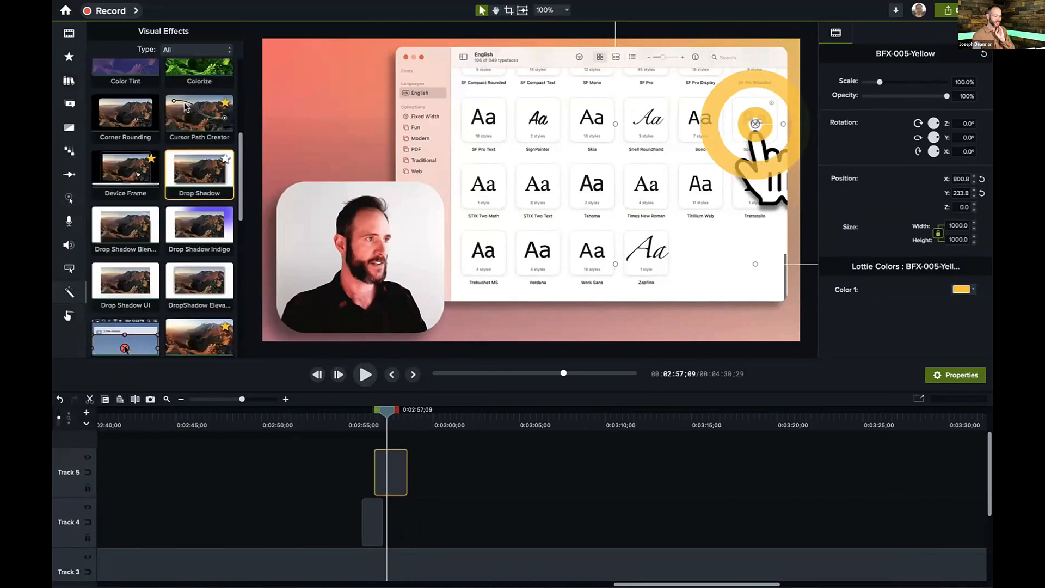
scroll(111, 68, up, 5)
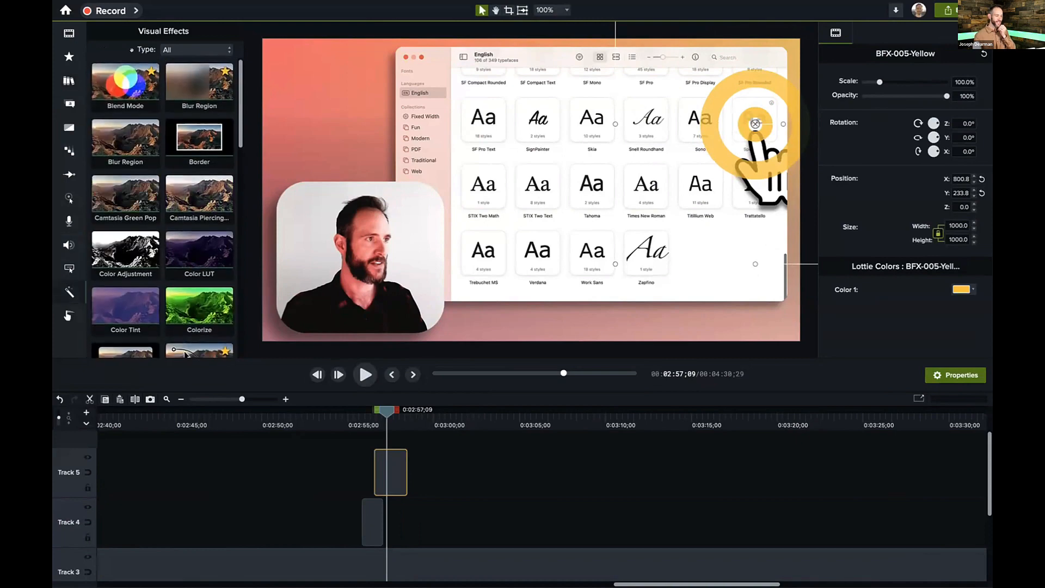
drag(356, 459, 397, 520)
drag(129, 82, 381, 469)
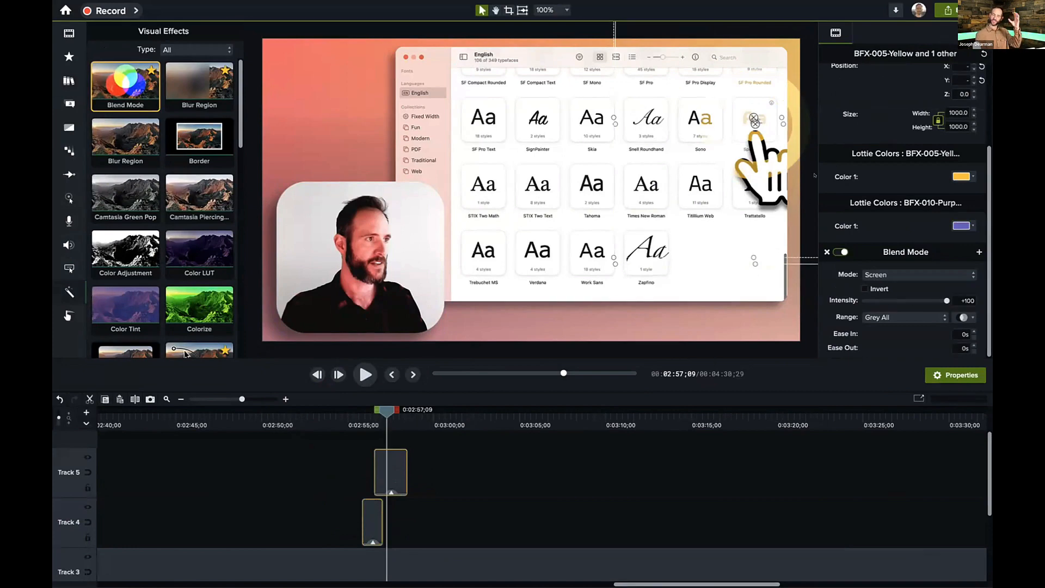
Step: Set the blend mode of both burst clips to Normal
scroll(770, 112, up, 3)
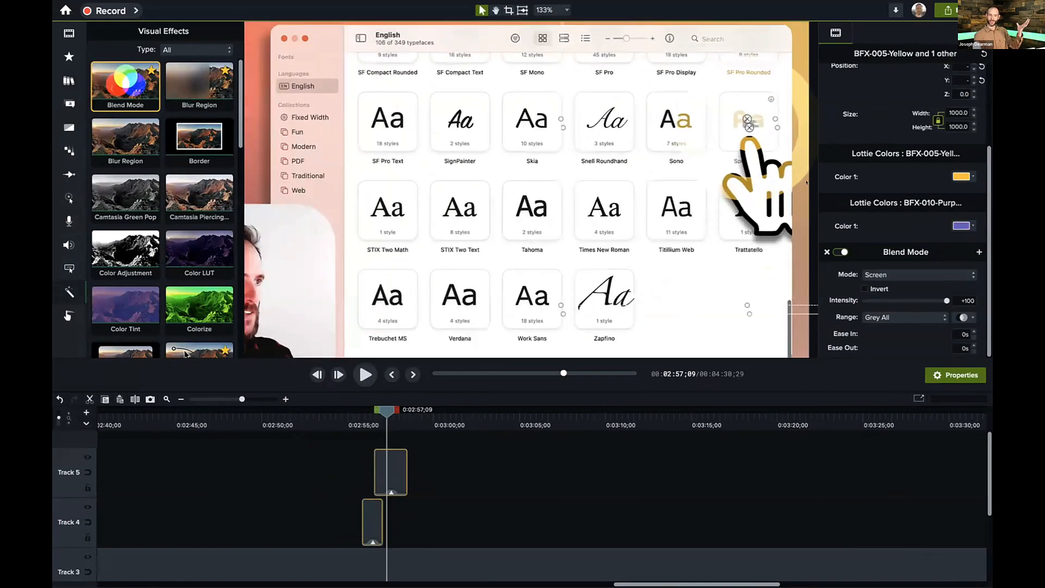
click(905, 272)
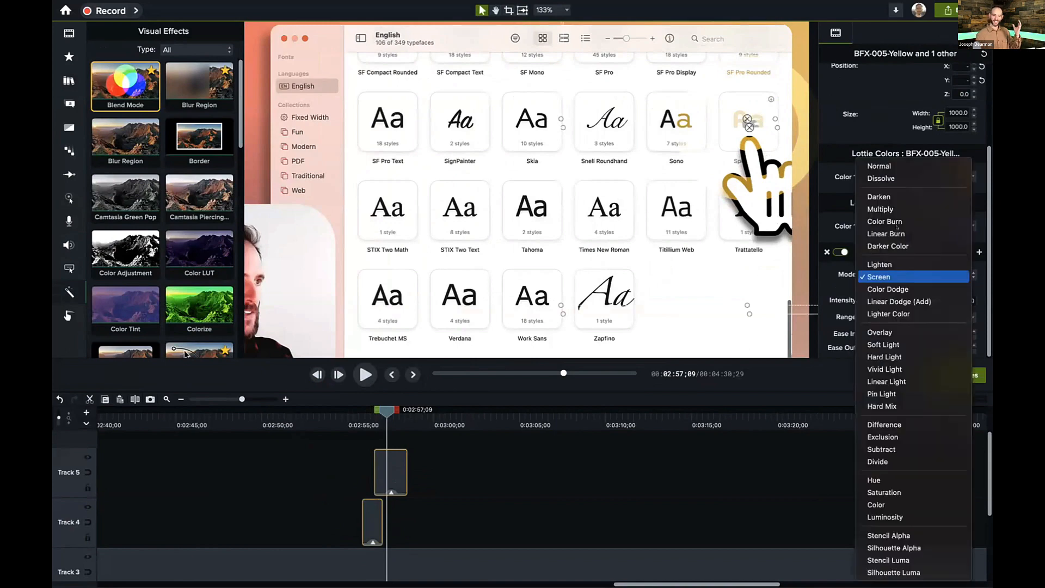
click(898, 166)
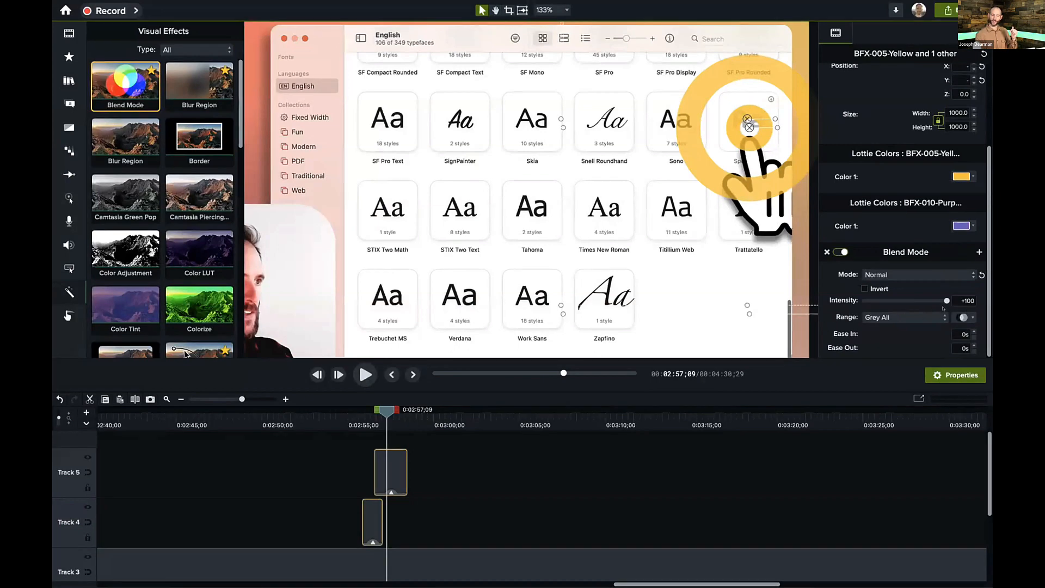
Step: Set the Blend Mode's grey shadow range to 44/66 for both bursts and move the playhead to about 0:02:55;06
click(964, 317)
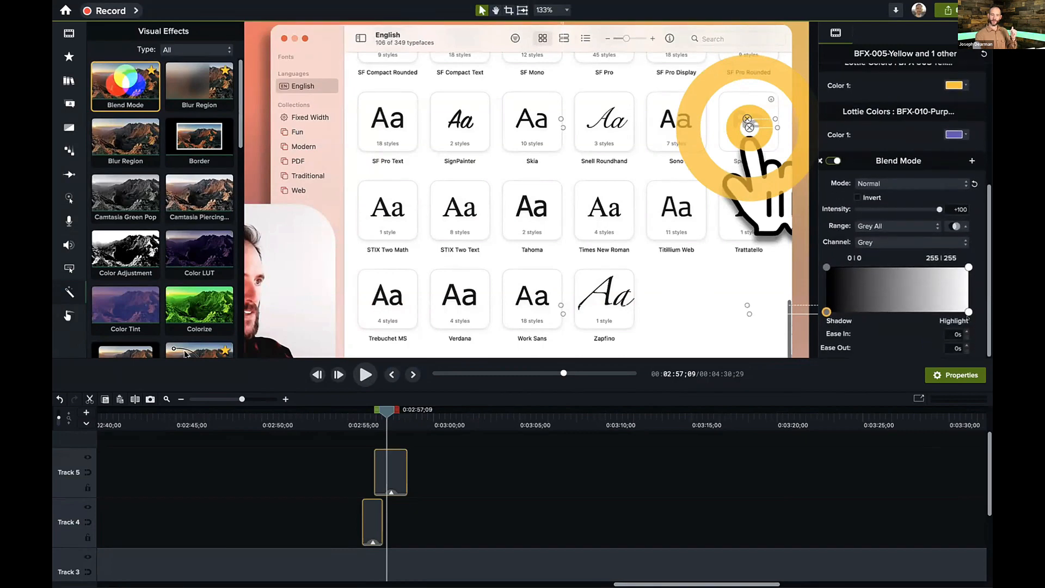
drag(827, 309, 841, 309)
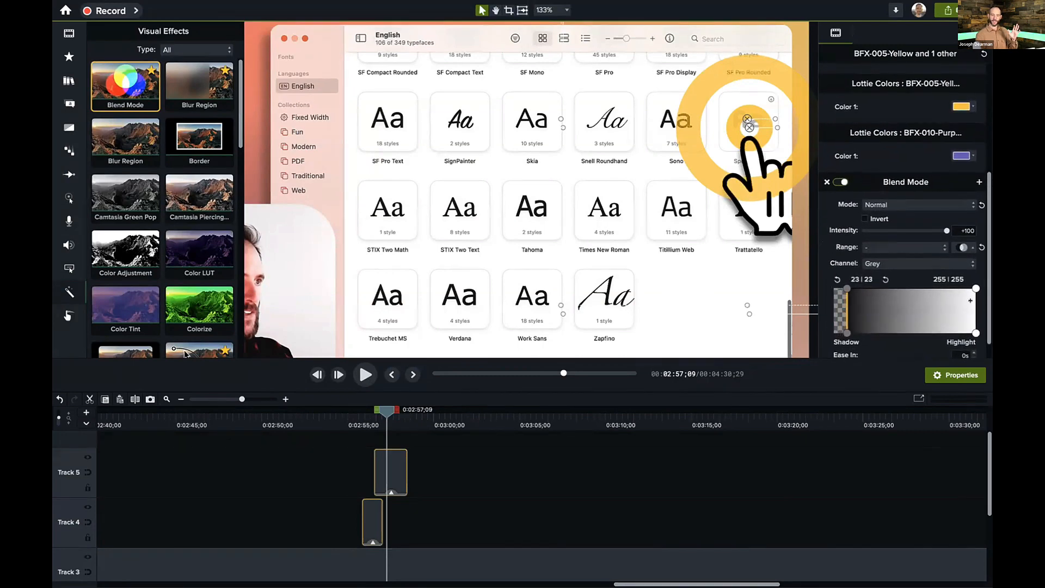
drag(972, 300, 971, 300)
drag(844, 307, 865, 309)
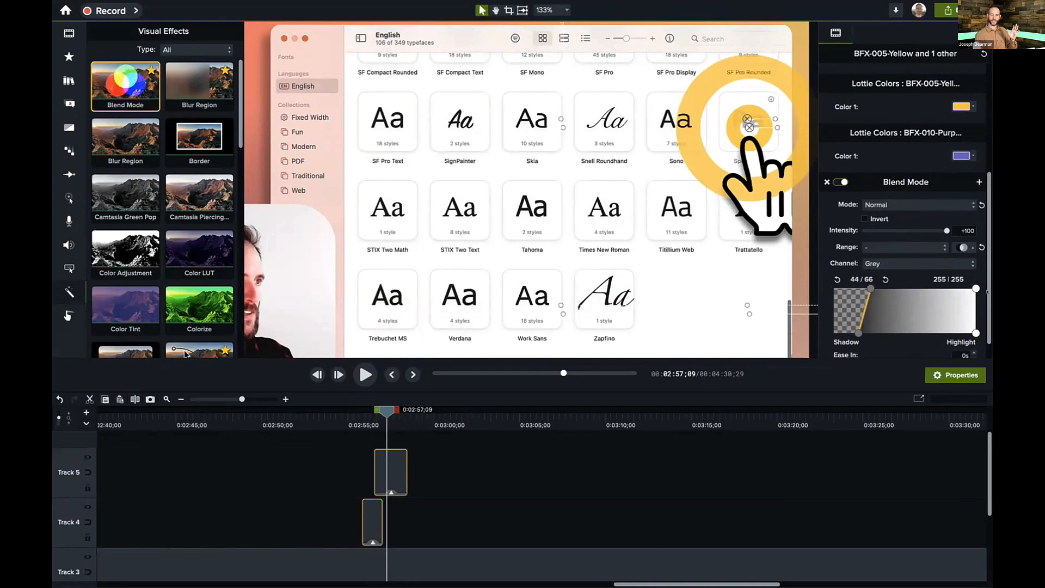
click(349, 417)
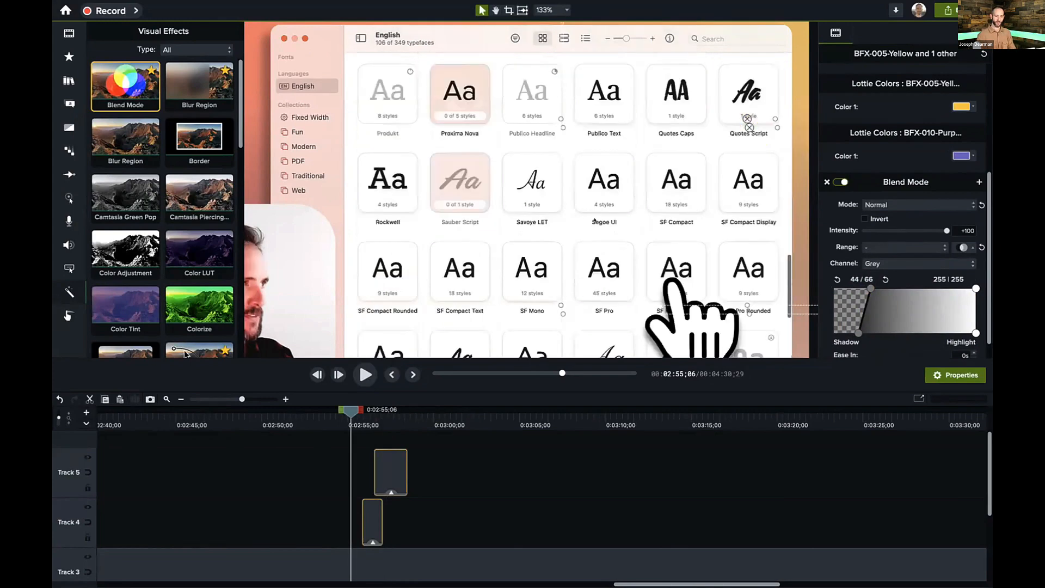
Step: Play back the section from about 0:02:55 to 0:02:59 to review both burst clips, with nothing selected and the whole canvas in view
key(space)
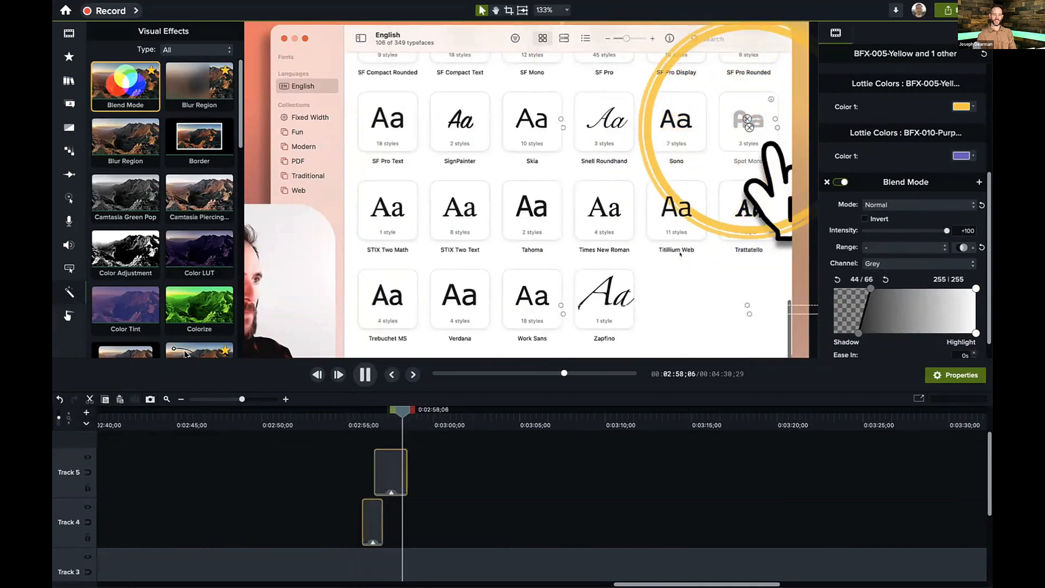
key(space)
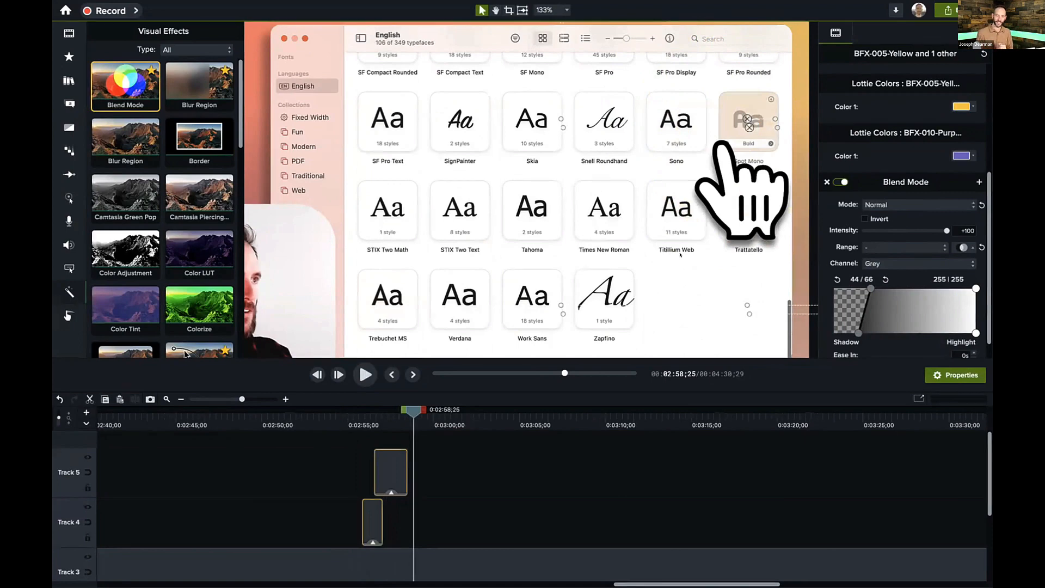
scroll(522, 176, down, 2)
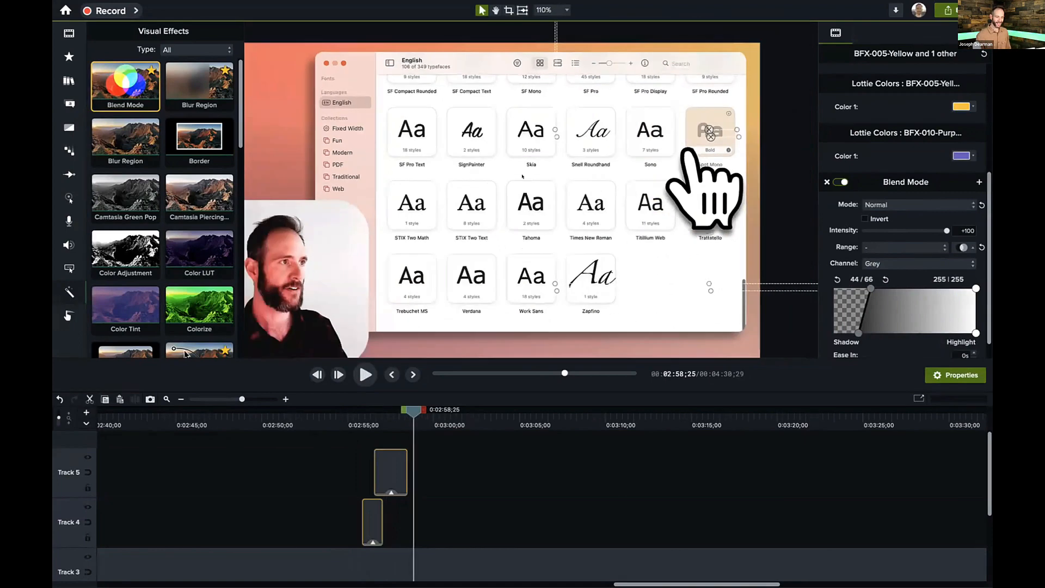
drag(413, 412, 343, 412)
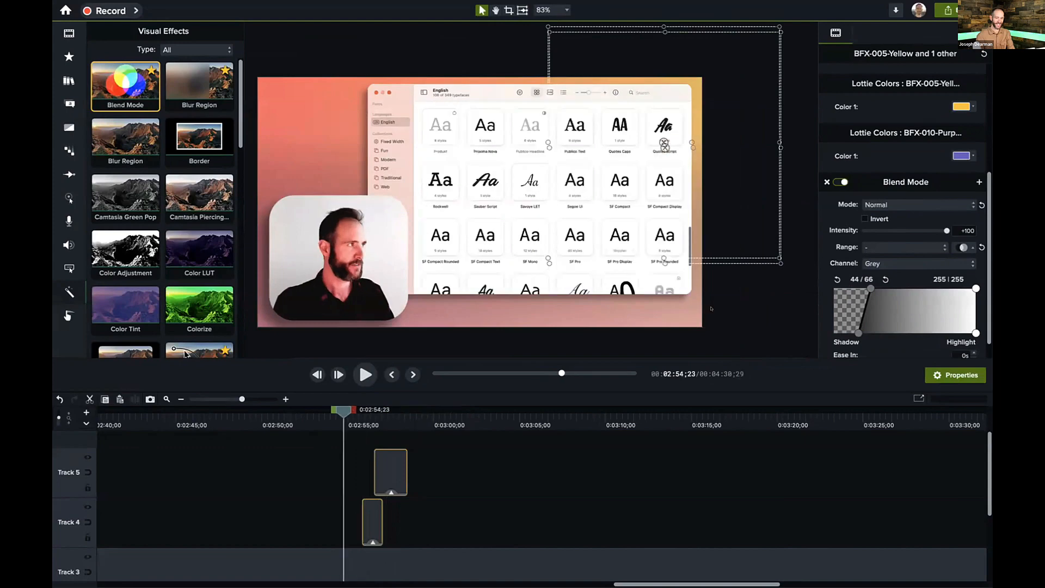
click(725, 301)
key(space)
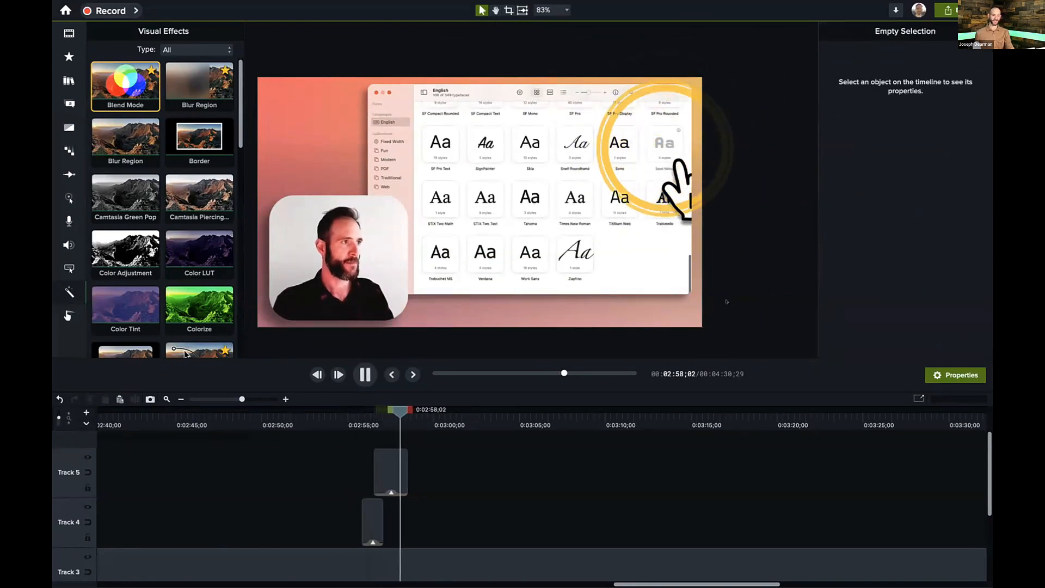
key(space)
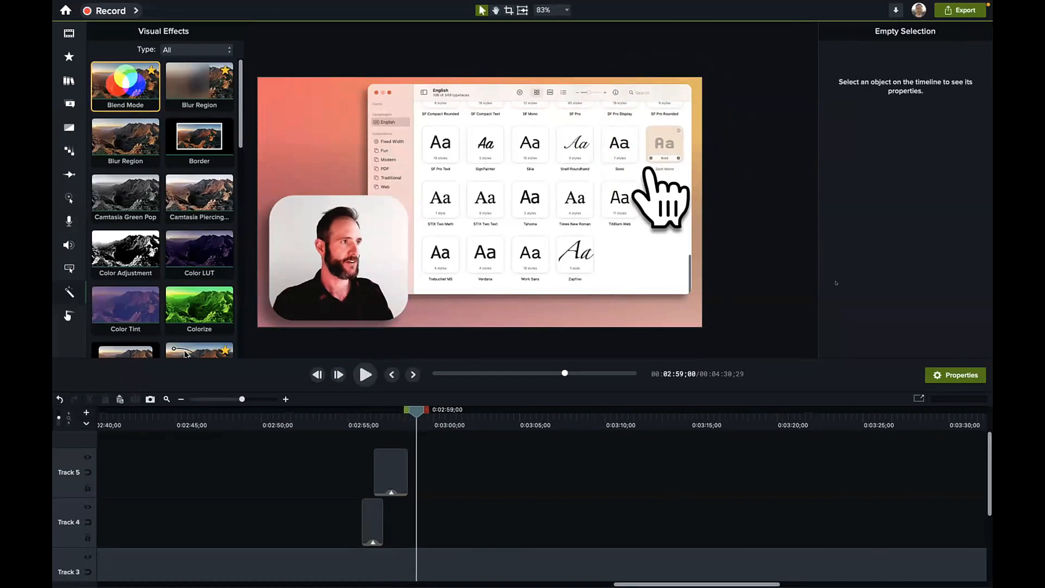
Step: At about 0:02:57;05, nudge the yellow burst clip on Track 5 to about X 797.8, Y 250.8
click(379, 417)
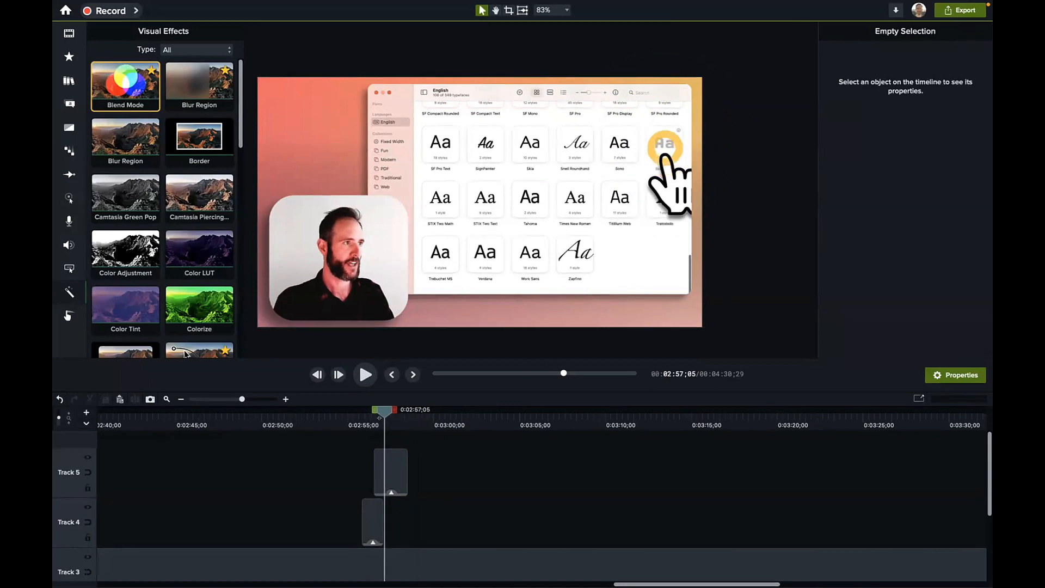
click(406, 460)
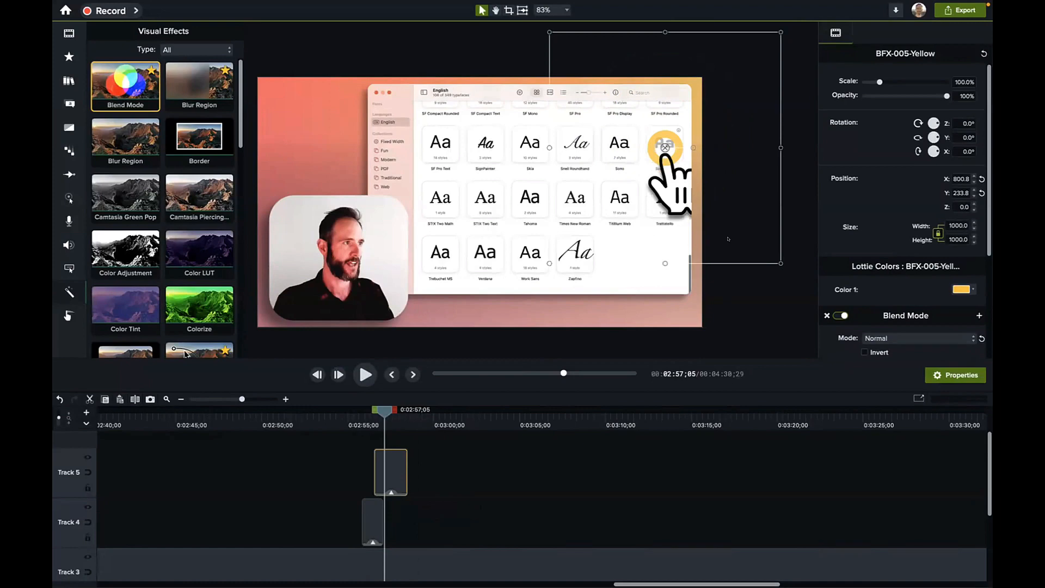
key(shift+Up)
key(shift+Up)
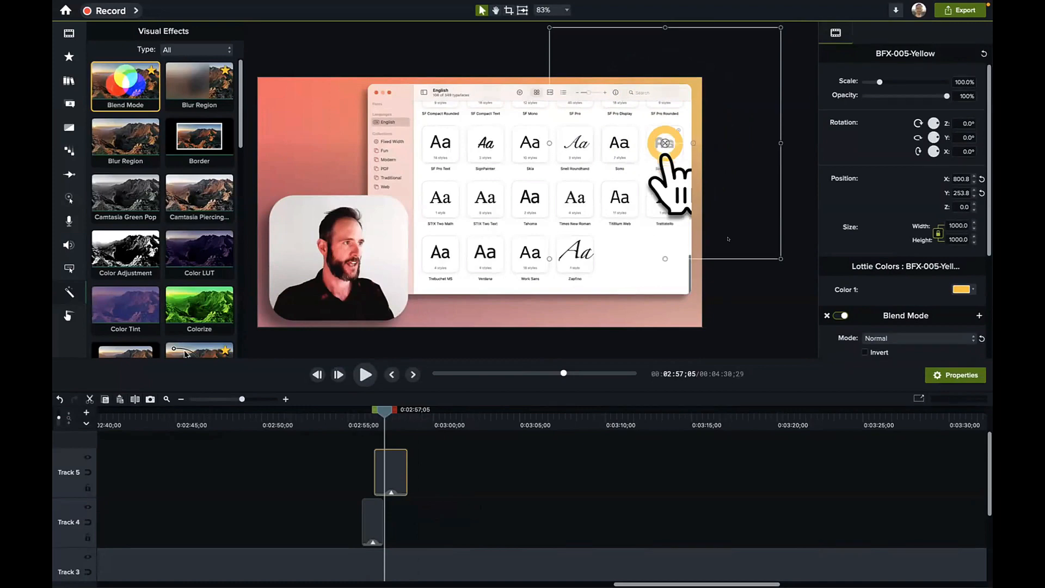
key(Down)
key(Down)
key(Down)
key(Left)
key(Left)
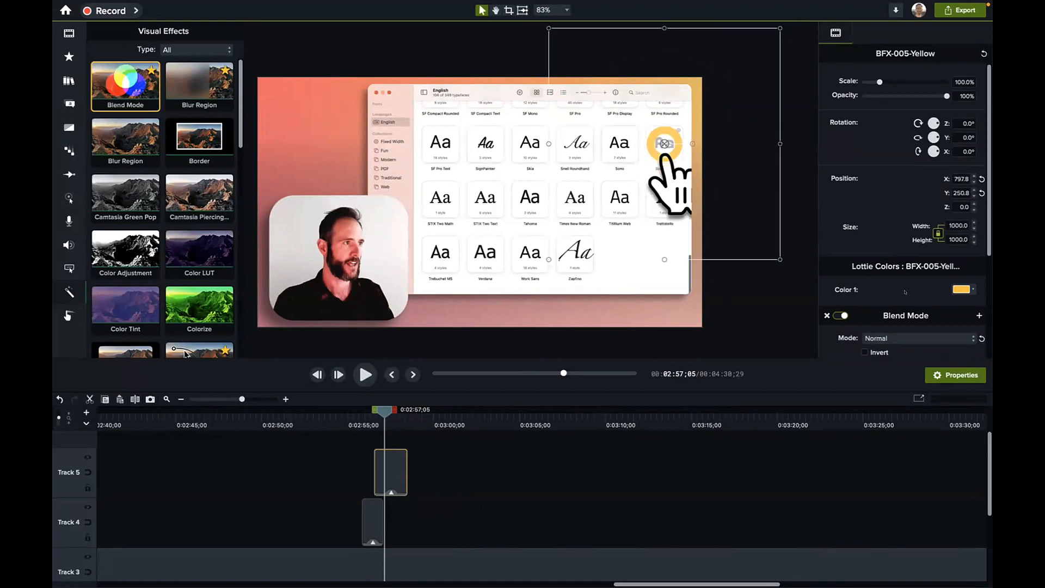
Step: Set the yellow burst's Blend Mode grey shadow range to 36/110 and play the burst back
scroll(904, 293, down, 5)
scroll(943, 317, down, 1)
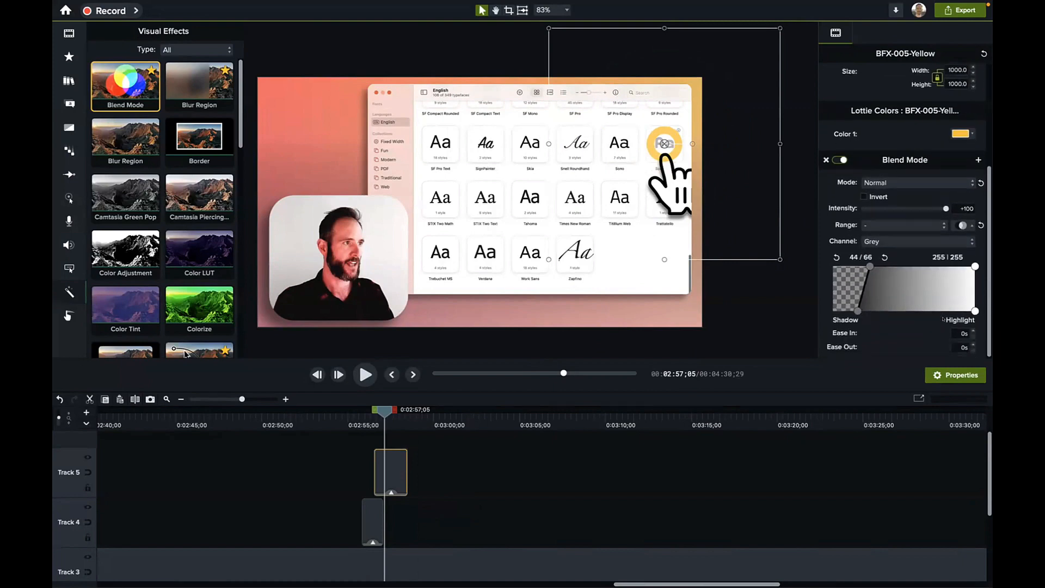
click(975, 266)
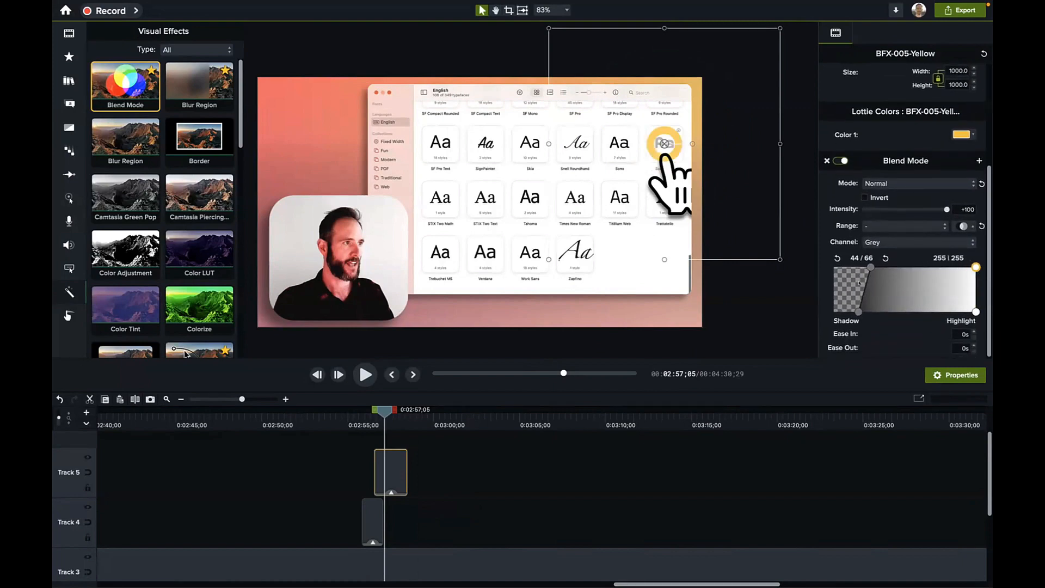
mouse_move(856, 282)
mouse_down()
mouse_move(898, 281)
mouse_move(837, 301)
mouse_move(852, 301)
mouse_up()
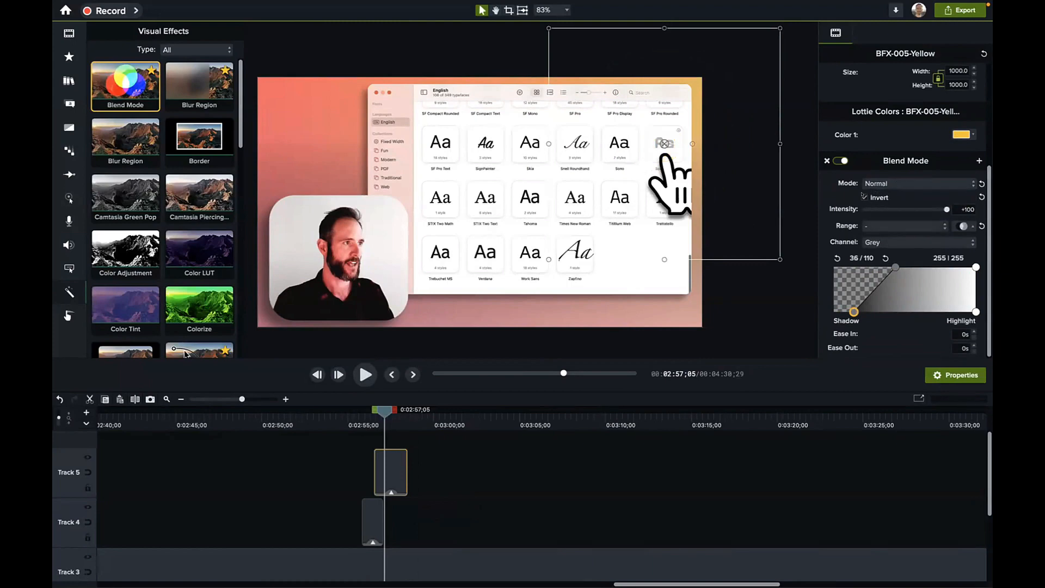
click(959, 225)
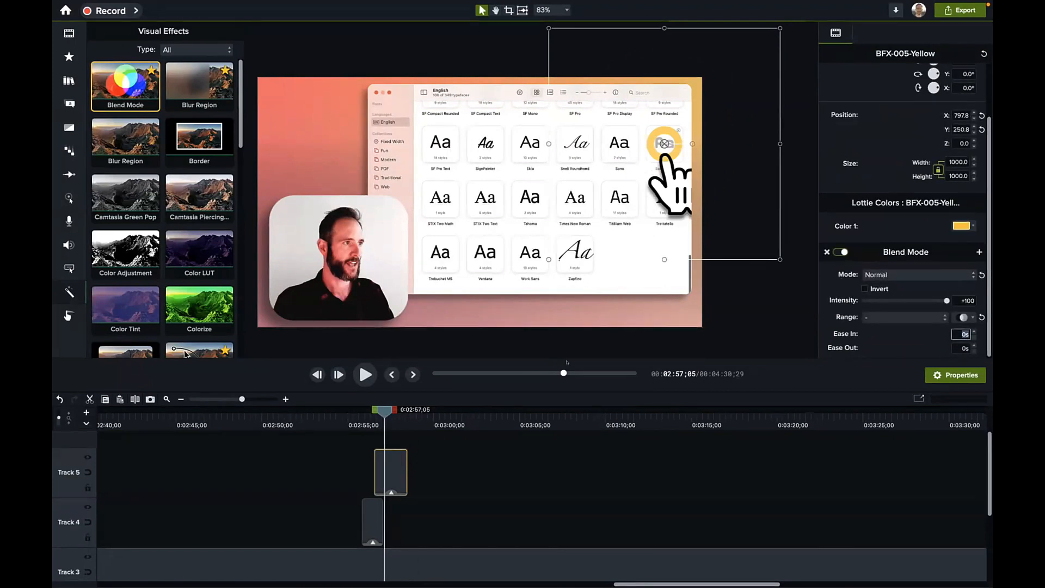
click(358, 418)
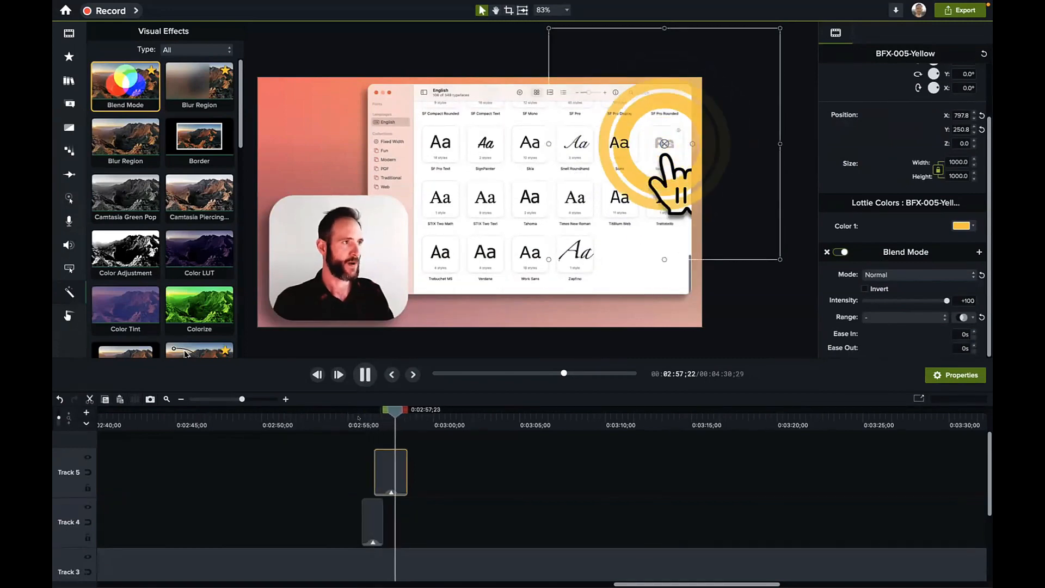
key(space)
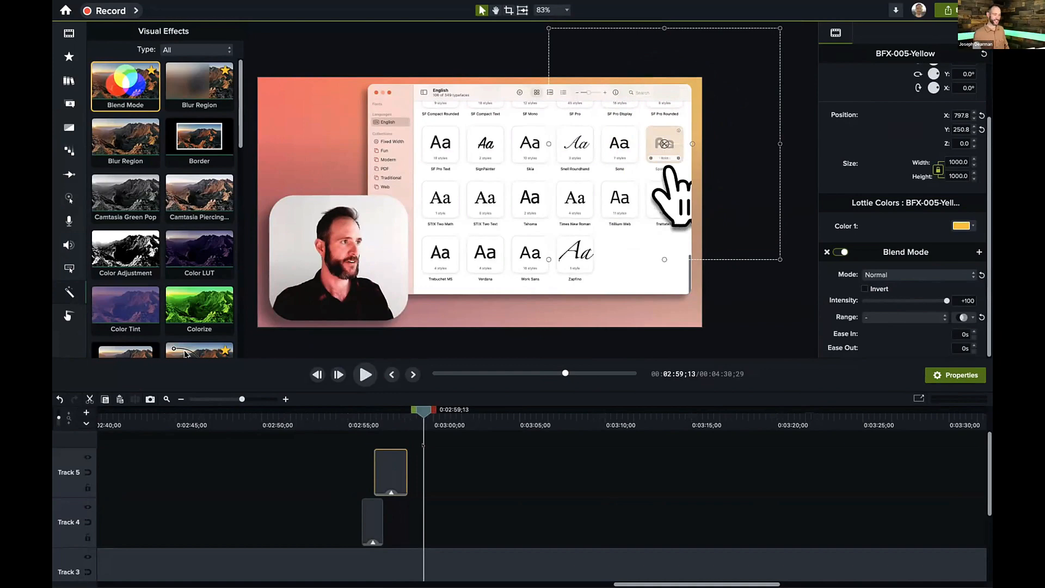
click(65, 10)
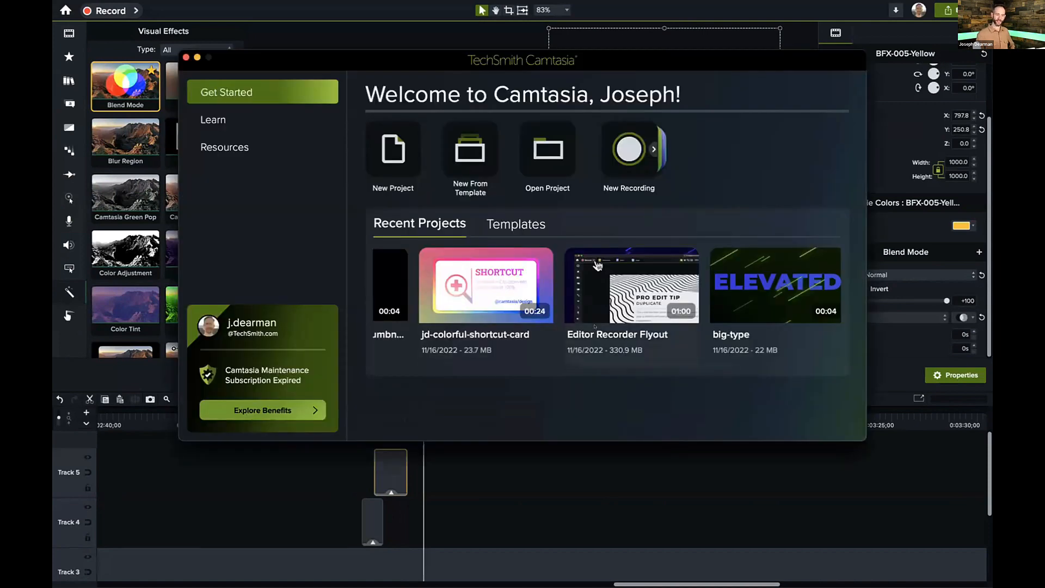
scroll(664, 277, left, 5)
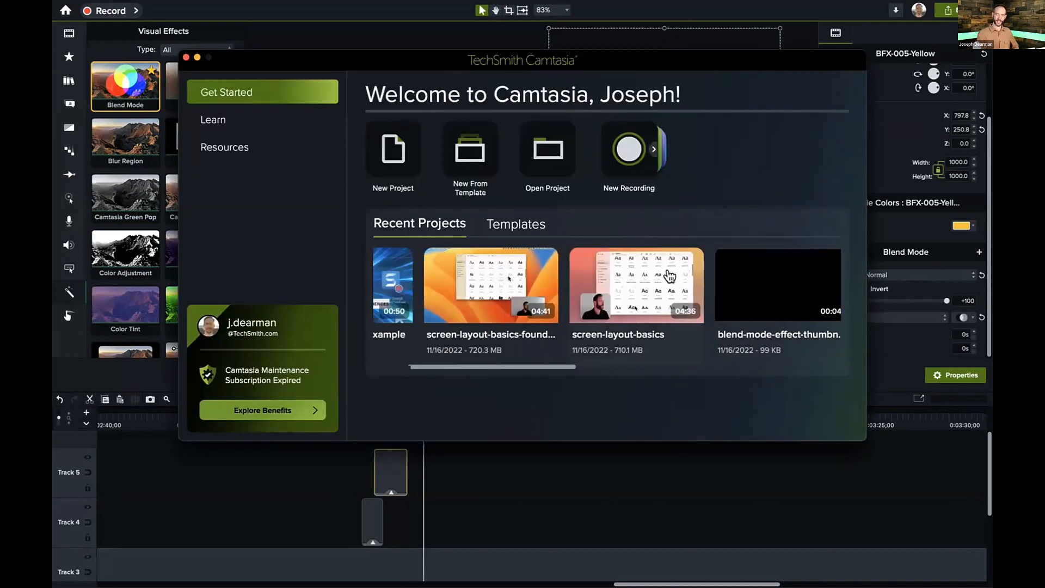
scroll(635, 307, left, 3)
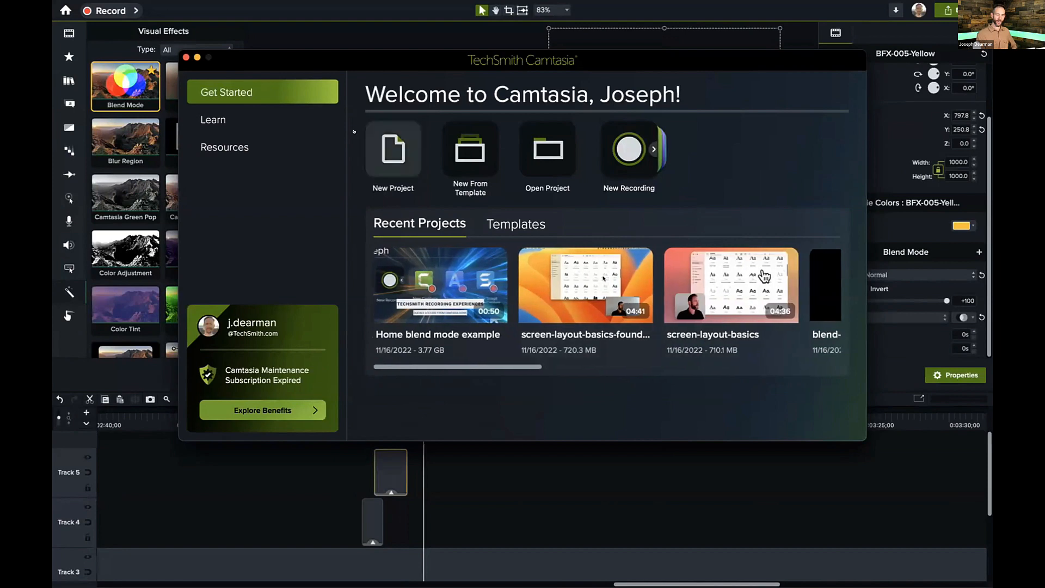
click(185, 57)
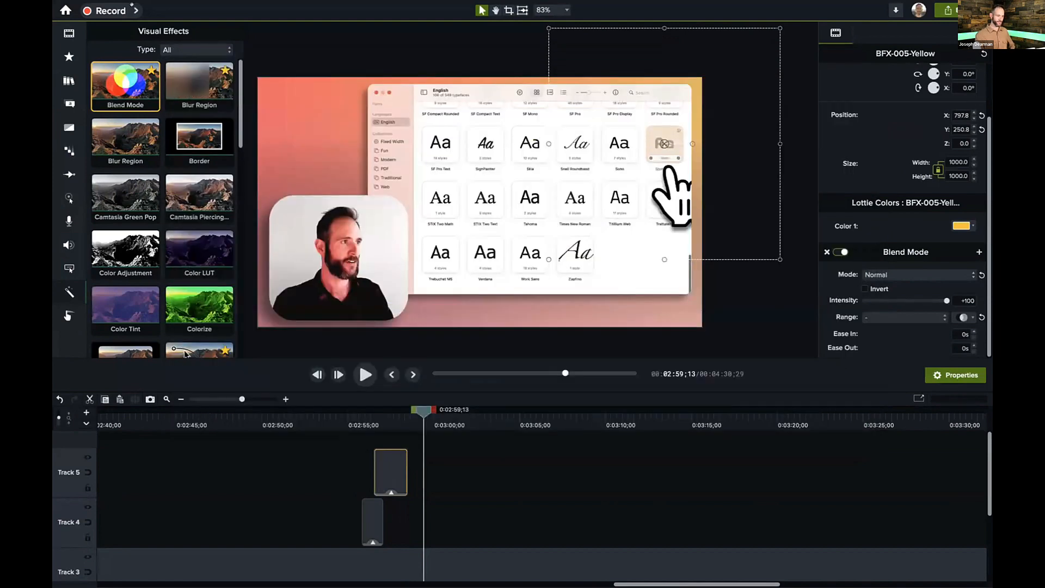
Step: Switch to the open project Home blend mode example.cmproj and show its window in full screen
click(326, 6)
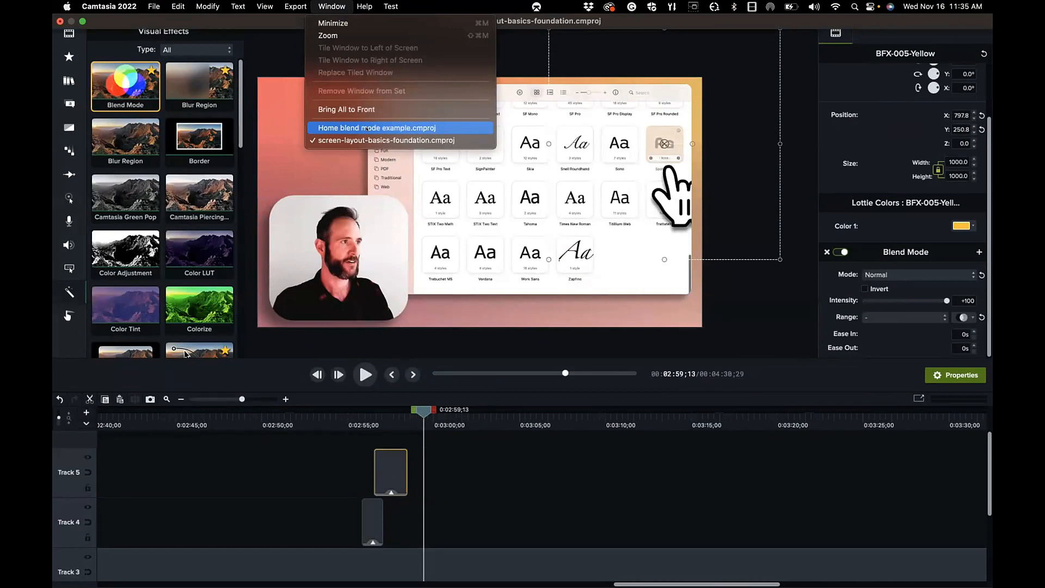
click(365, 128)
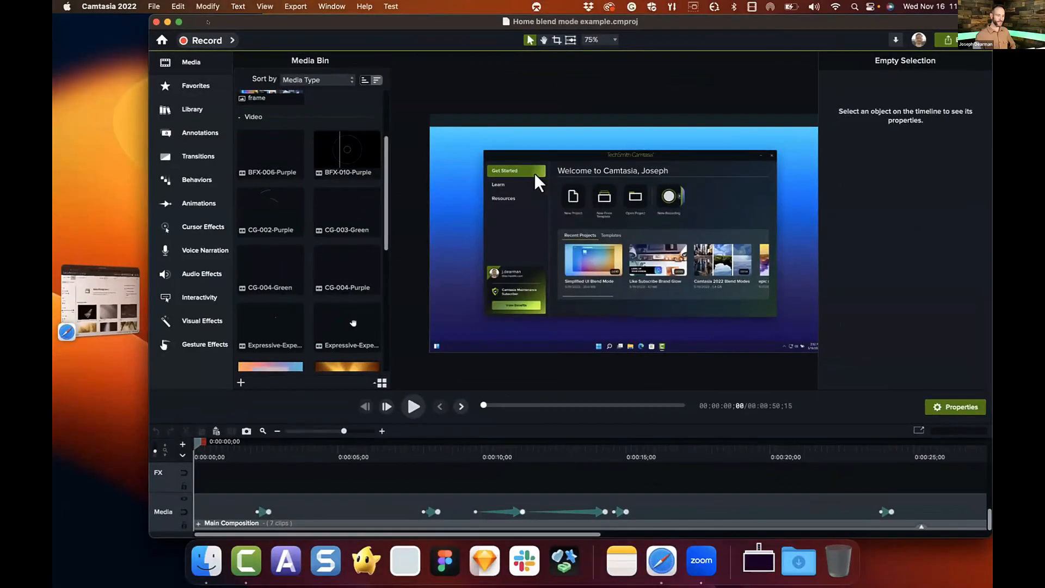
click(178, 22)
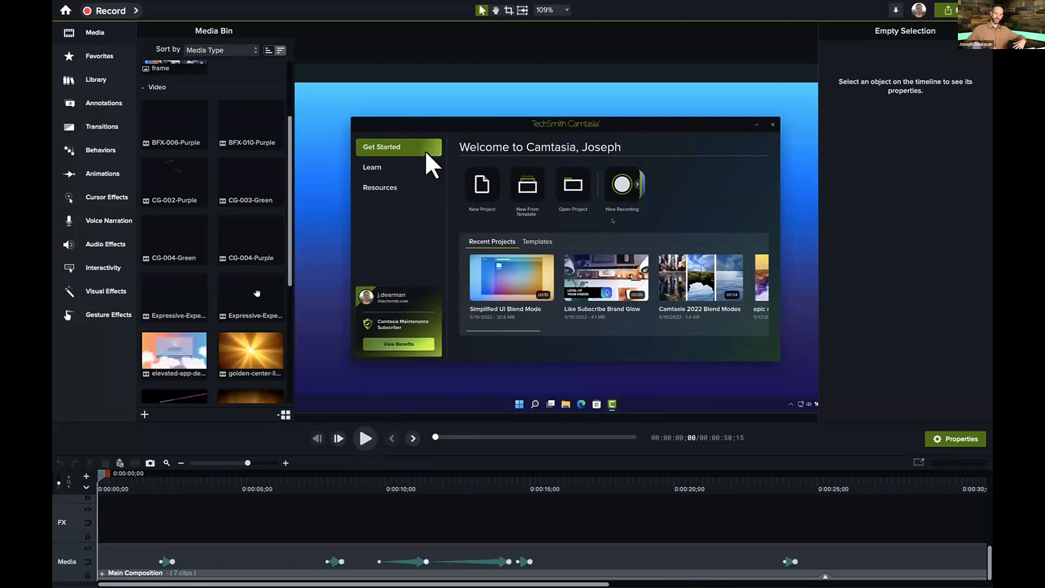
Step: Play the example project from its start to about 0:00:28;23, and move the playhead back to 0:00:08;06
key(space)
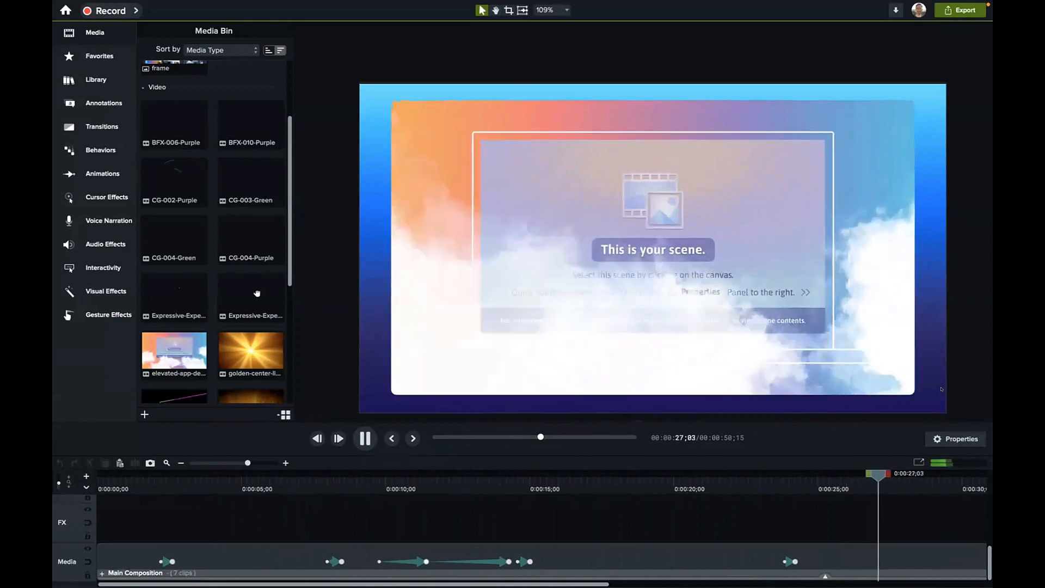
key(space)
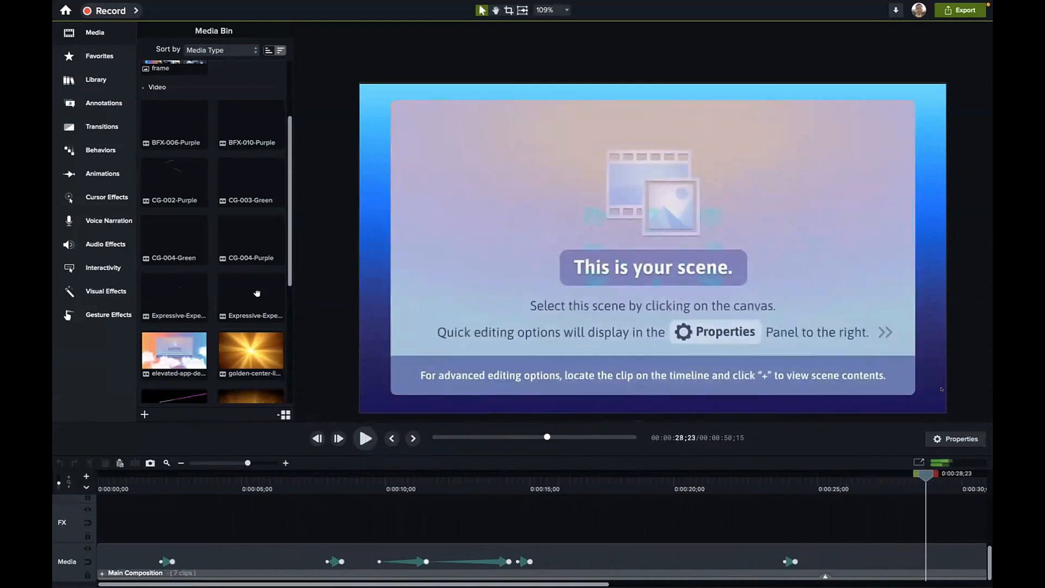
drag(427, 483, 333, 495)
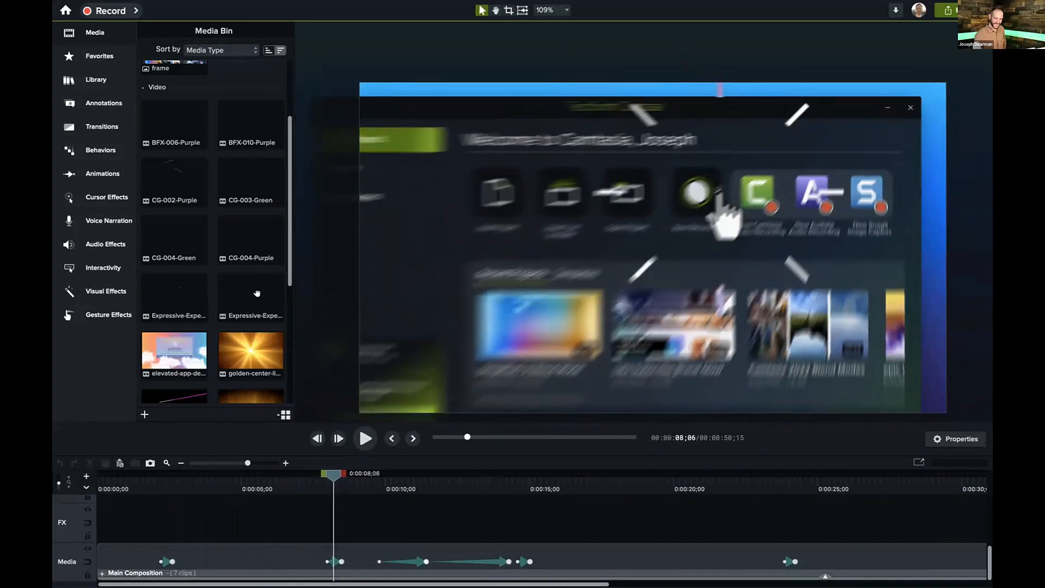
Step: Select the Main Composition clip on the Media track, hide the media bin and show the clip's properties
click(287, 560)
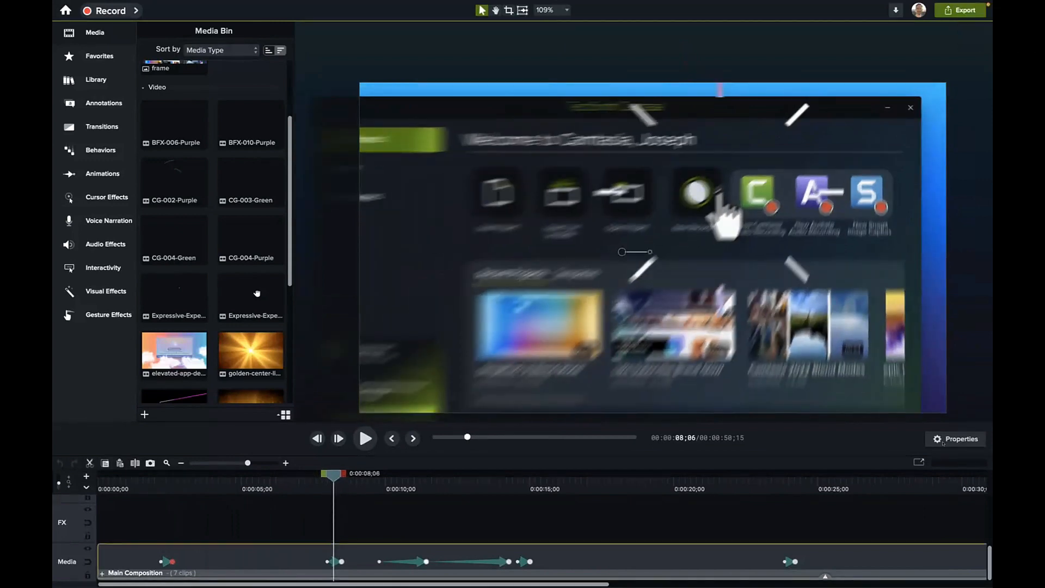
click(95, 33)
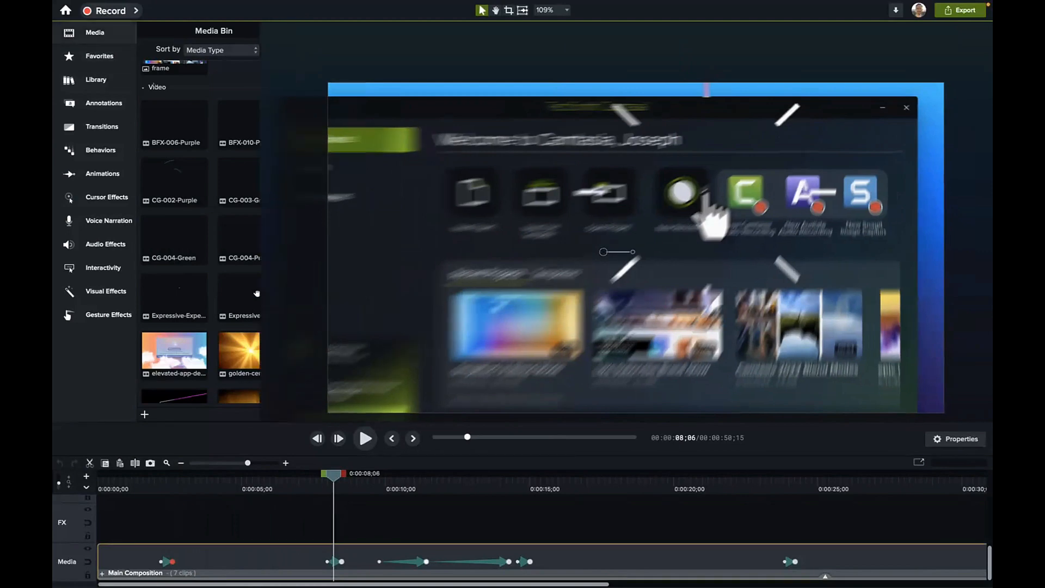
click(955, 438)
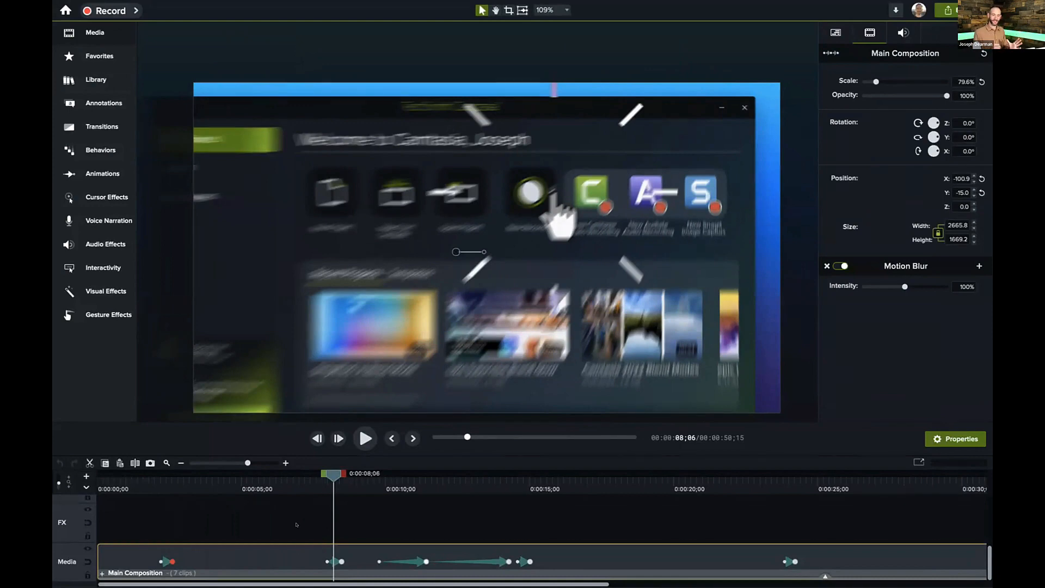
Step: Find the Motion Blur effect in the visual effects collection
click(87, 290)
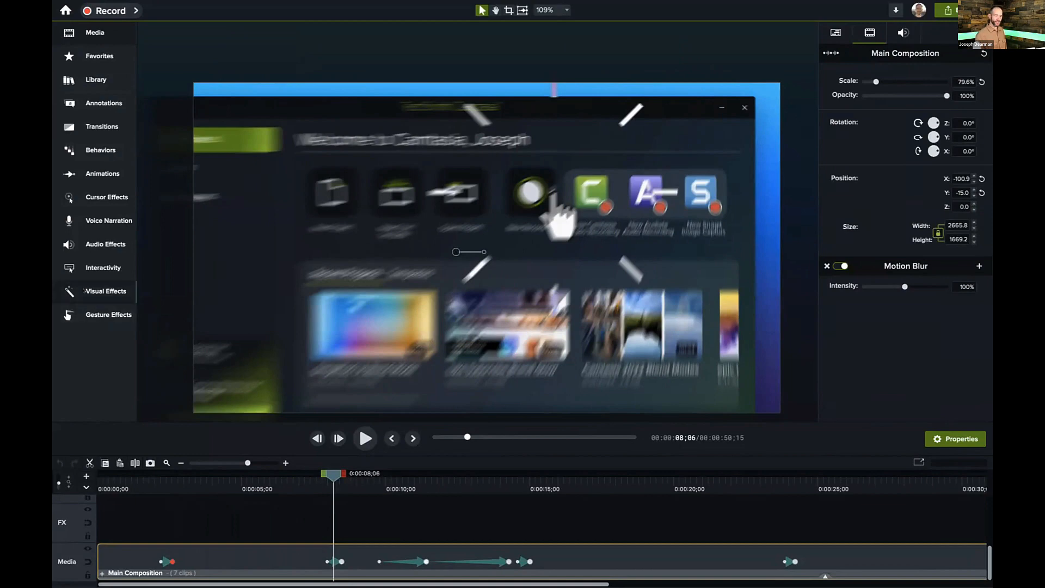
scroll(236, 252, down, 2)
scroll(236, 251, down, 6)
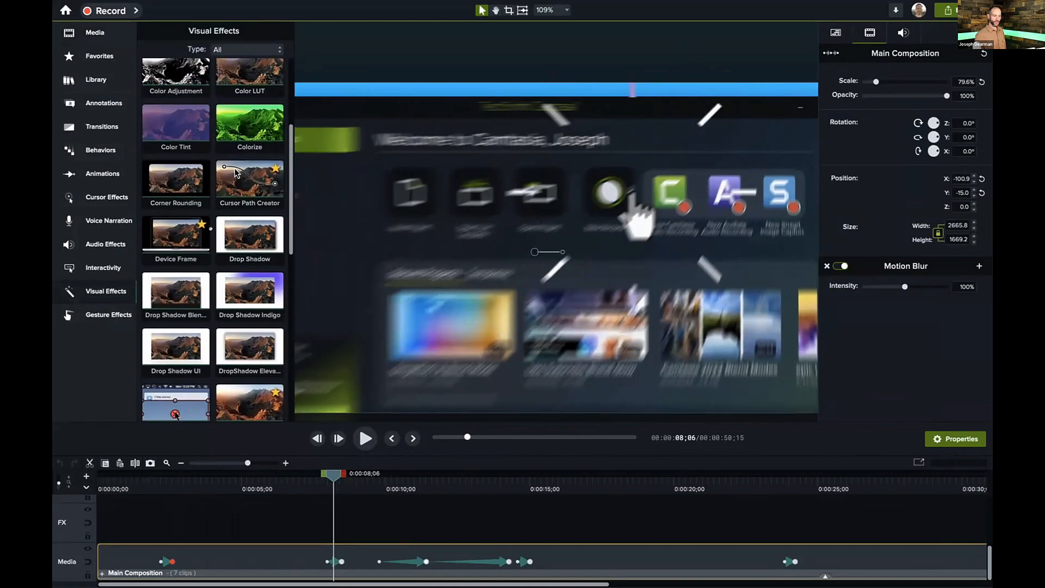
scroll(184, 258, down, 1)
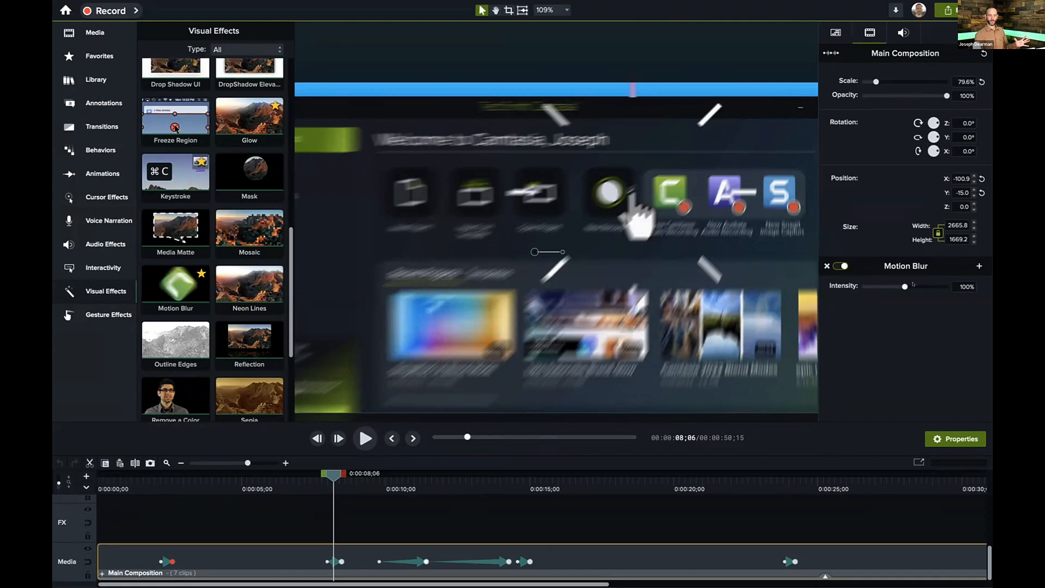
Step: Try a higher Motion Blur intensity on the Main Composition clip and undo the change
drag(904, 287, 923, 286)
key(super+z)
key(super+z)
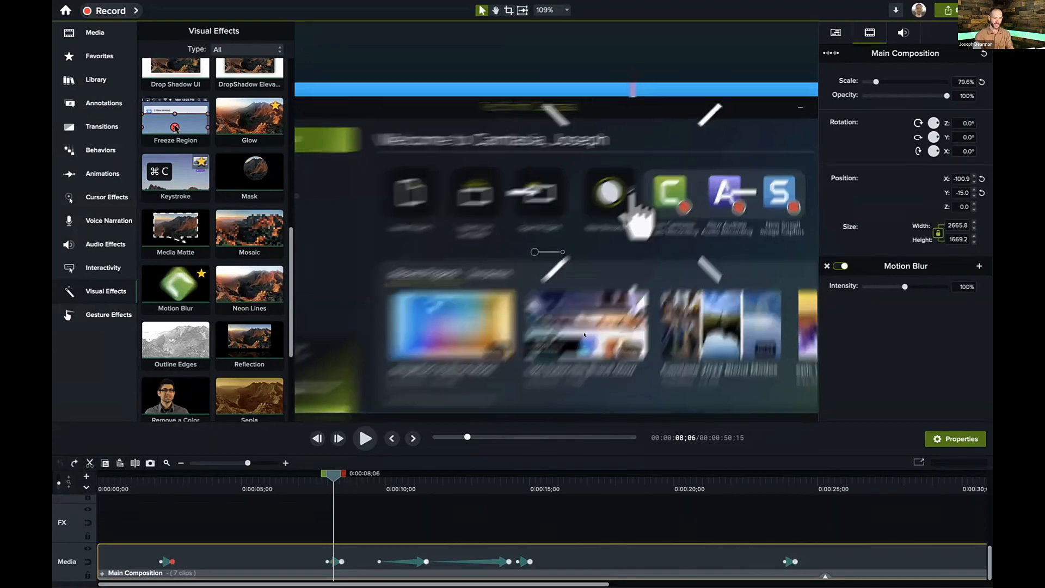
Step: Bring the whole canvas into view and play the composition from 0:00:08;06 to review its motion blur and burst effects
scroll(584, 334, down, 3)
scroll(584, 337, up, 2)
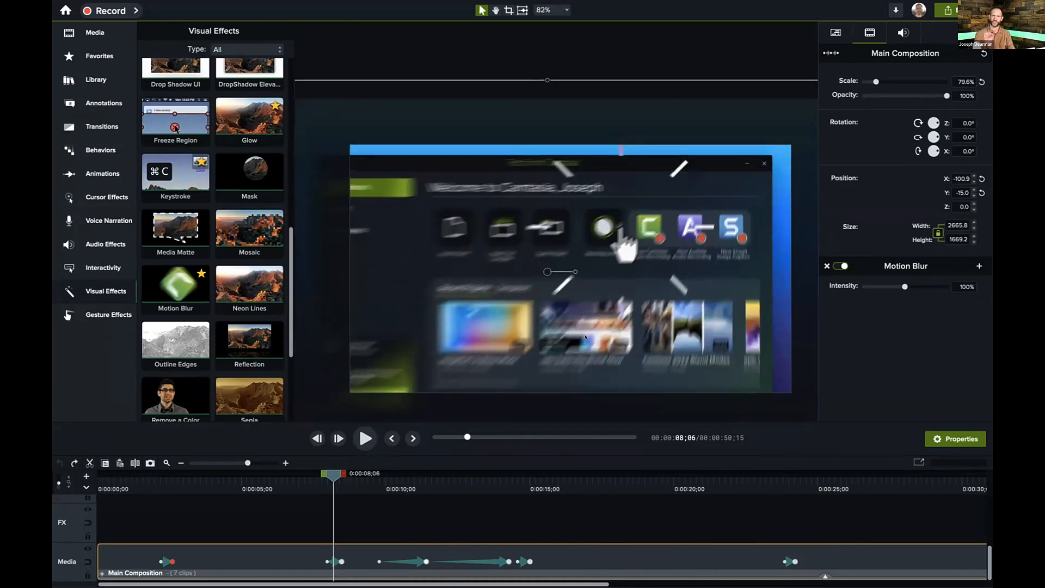
key(space)
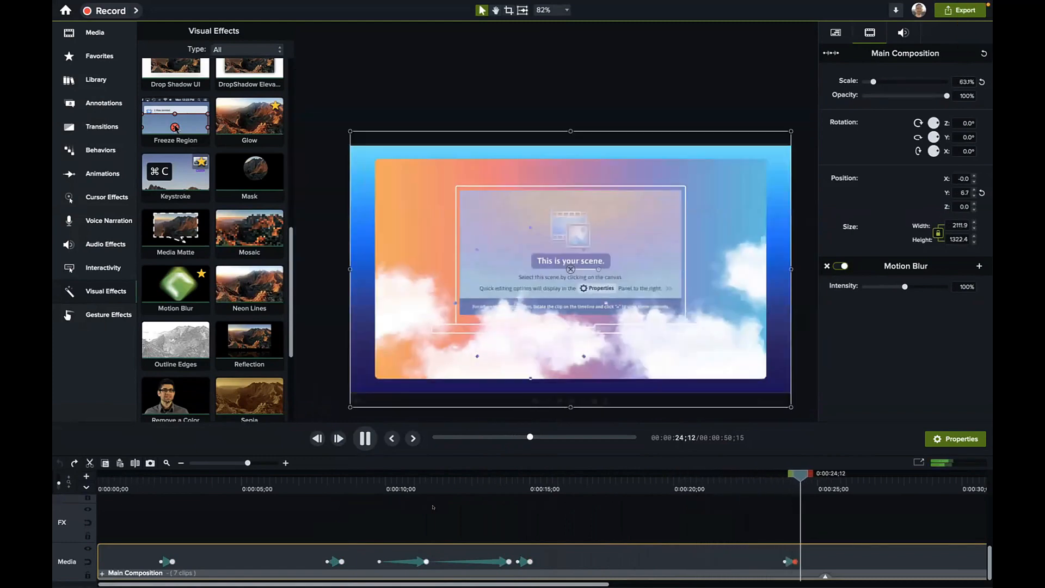
Step: Stop playback, move the playhead to 0:00:05;27, and open the Footage group inside Main Composition
key(space)
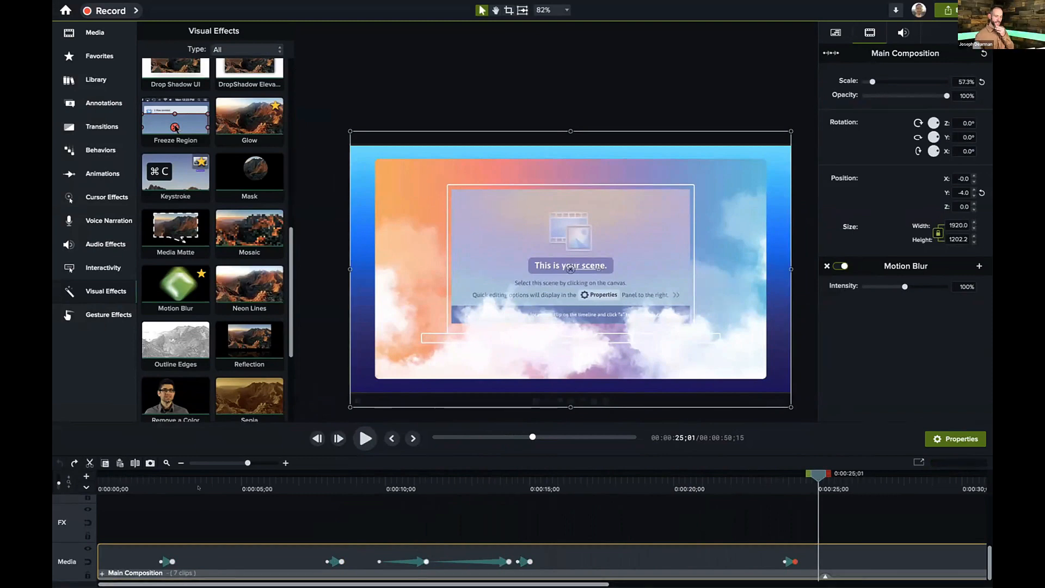
drag(201, 478, 267, 478)
scroll(537, 209, up, 3)
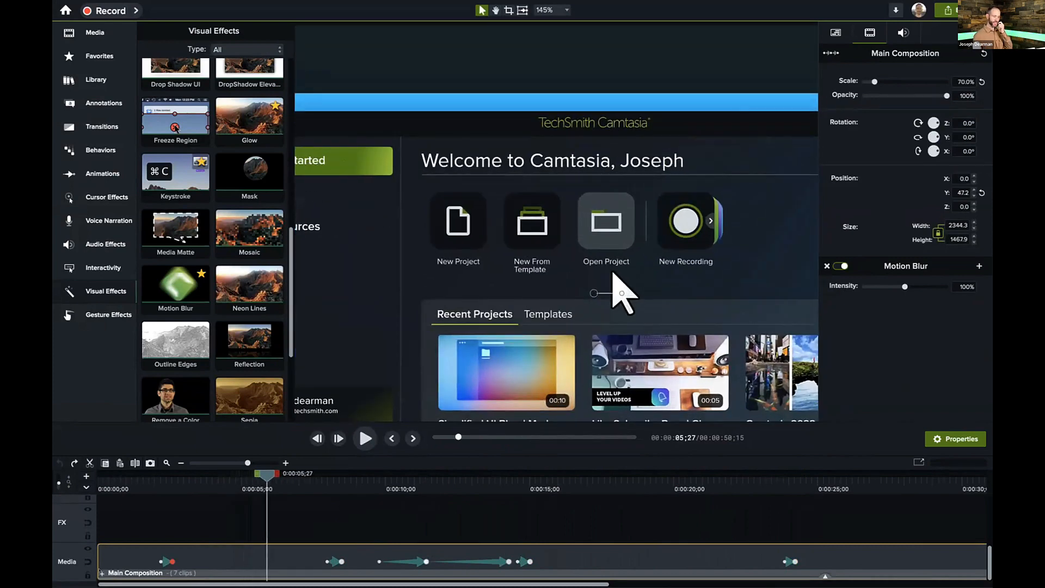
double_click(280, 561)
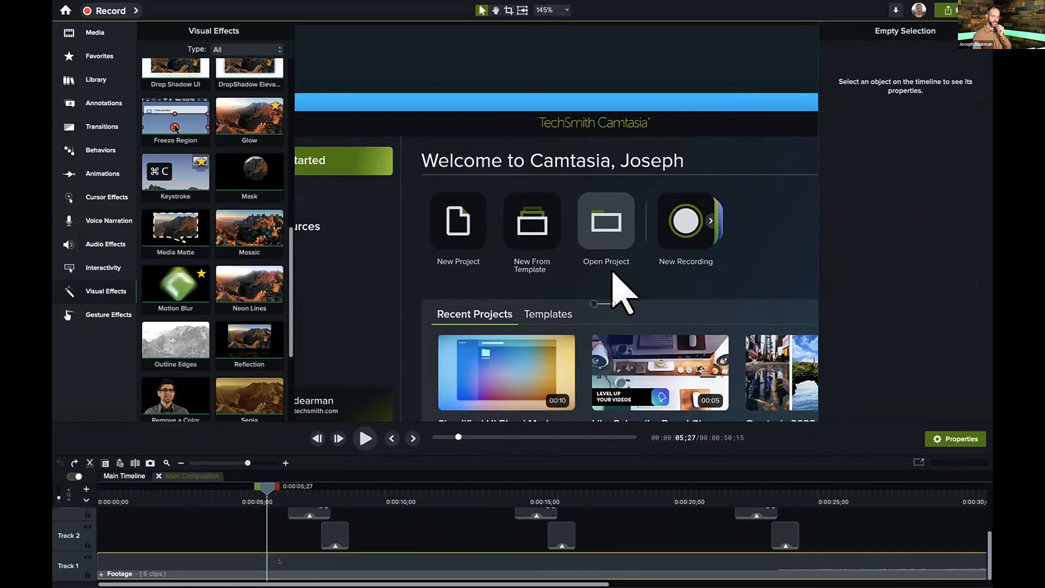
click(280, 559)
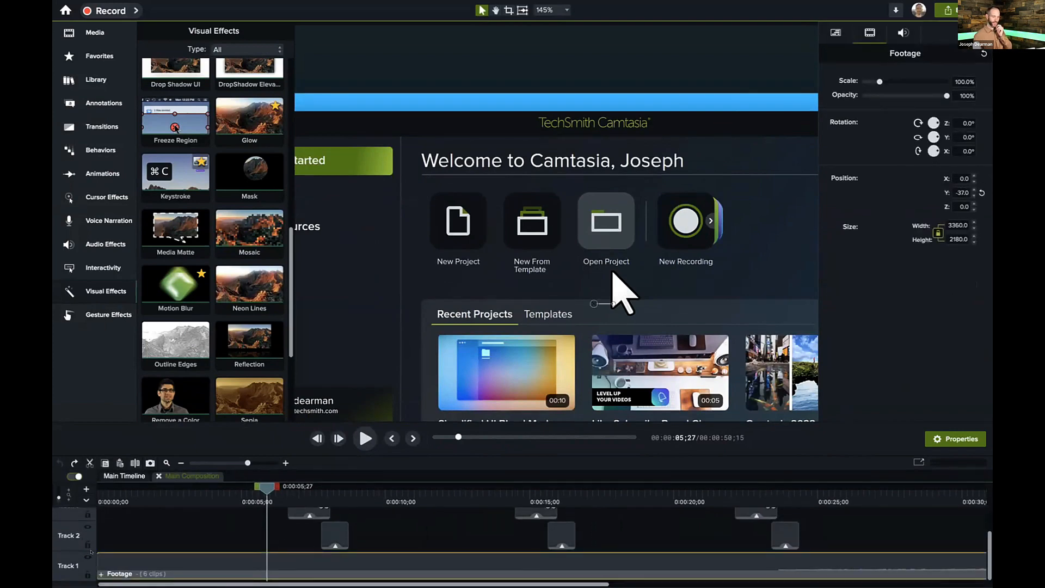
click(101, 574)
scroll(228, 525, down, 5)
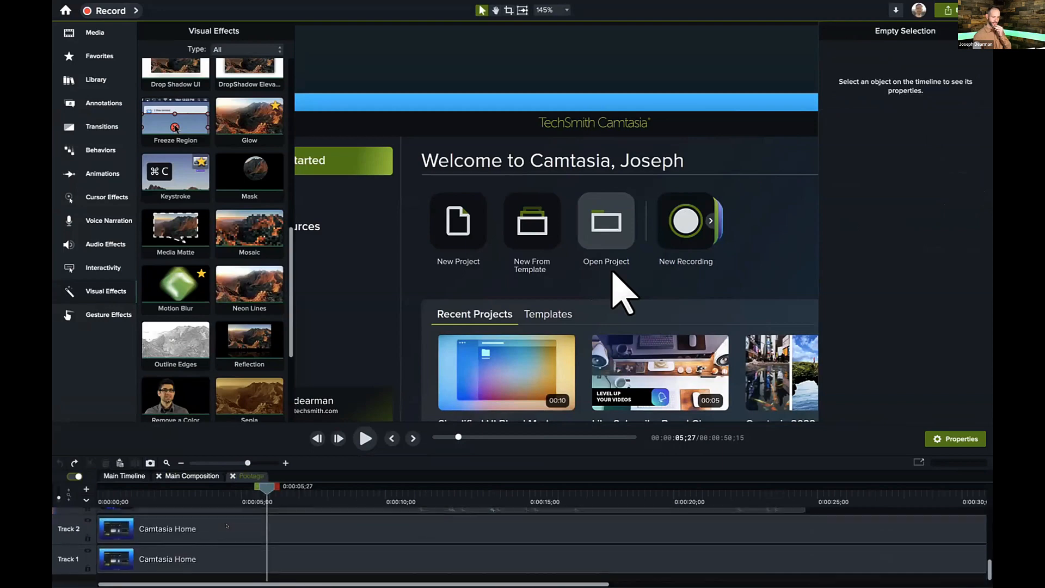
Step: Select the Rec 5-19-2022(3) recording on Track 3 and start editing its cursor path
scroll(234, 532, up, 1)
scroll(235, 534, down, 1)
click(245, 533)
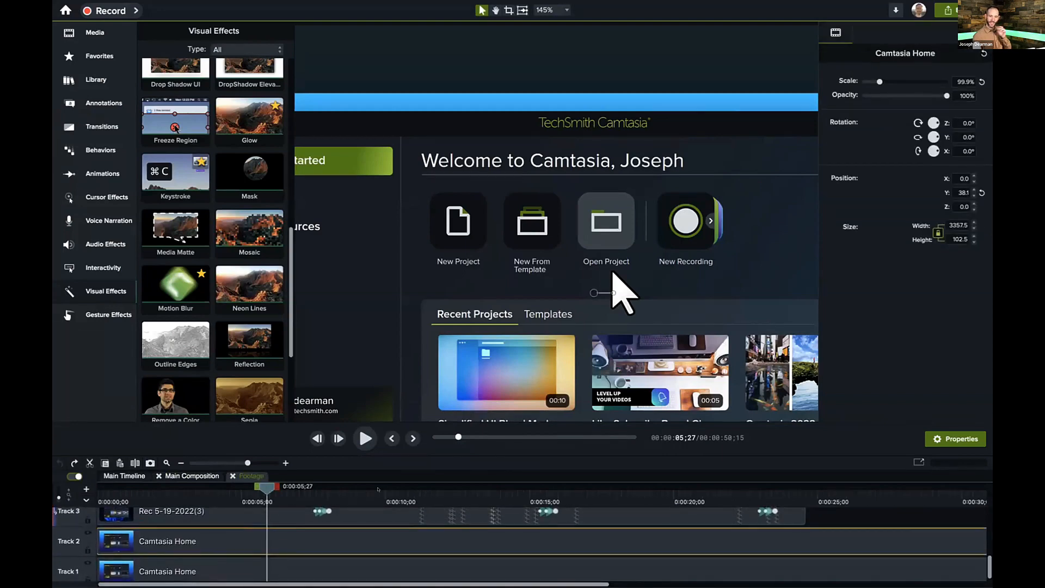
scroll(315, 577, up, 2)
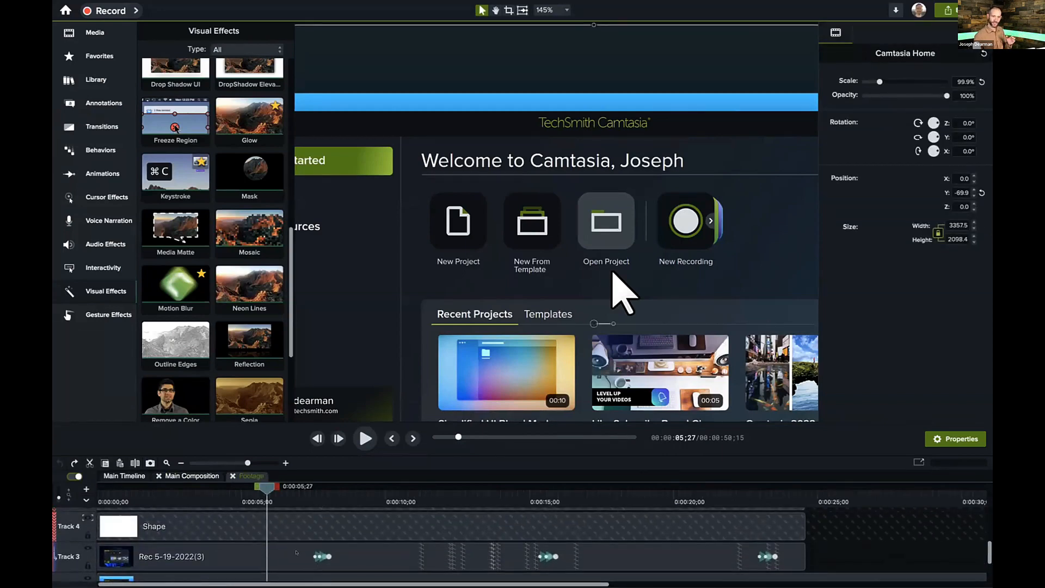
click(245, 544)
scroll(245, 544, up, 3)
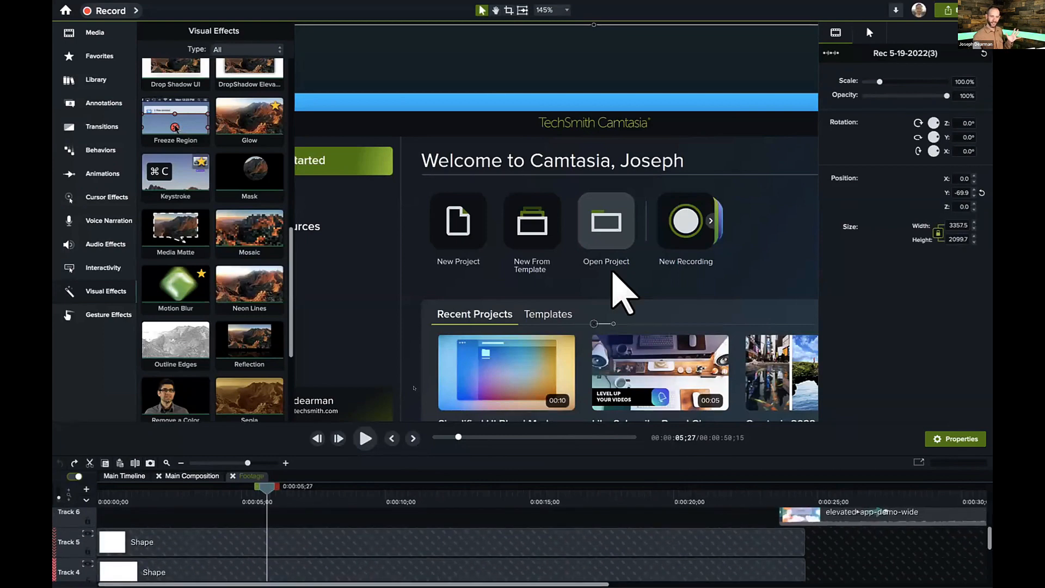
click(869, 32)
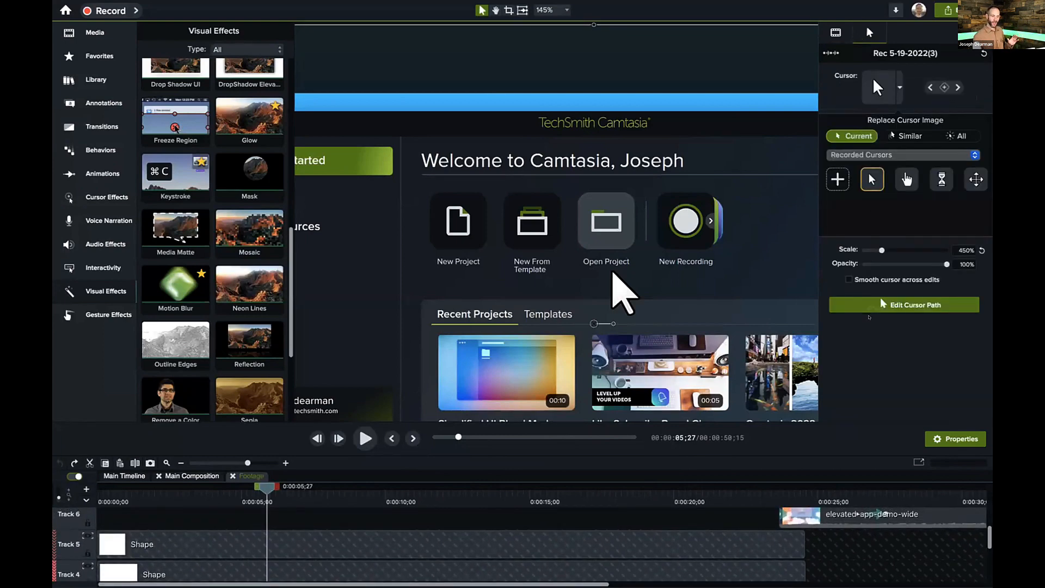
click(865, 306)
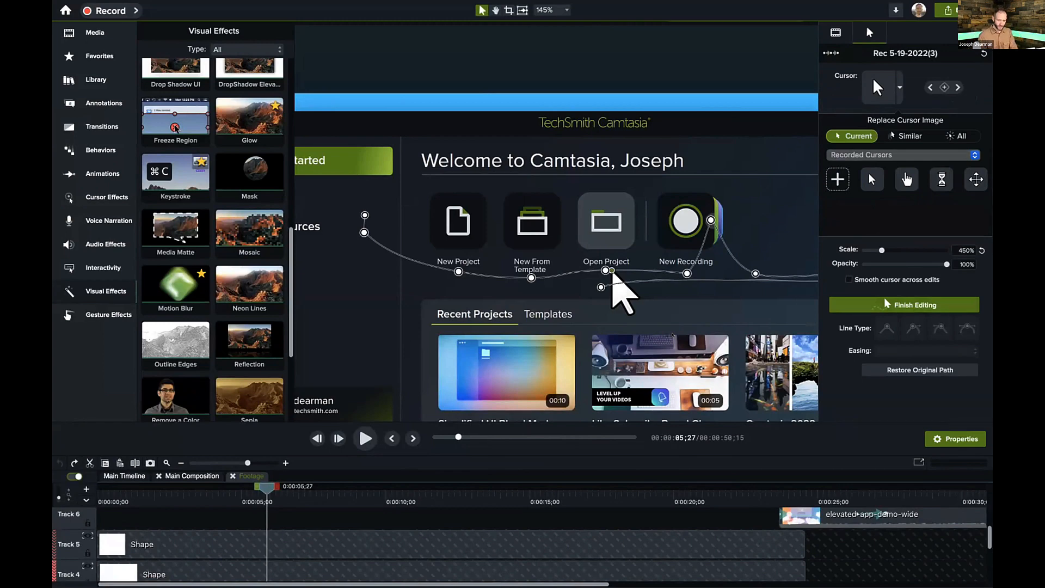
click(886, 302)
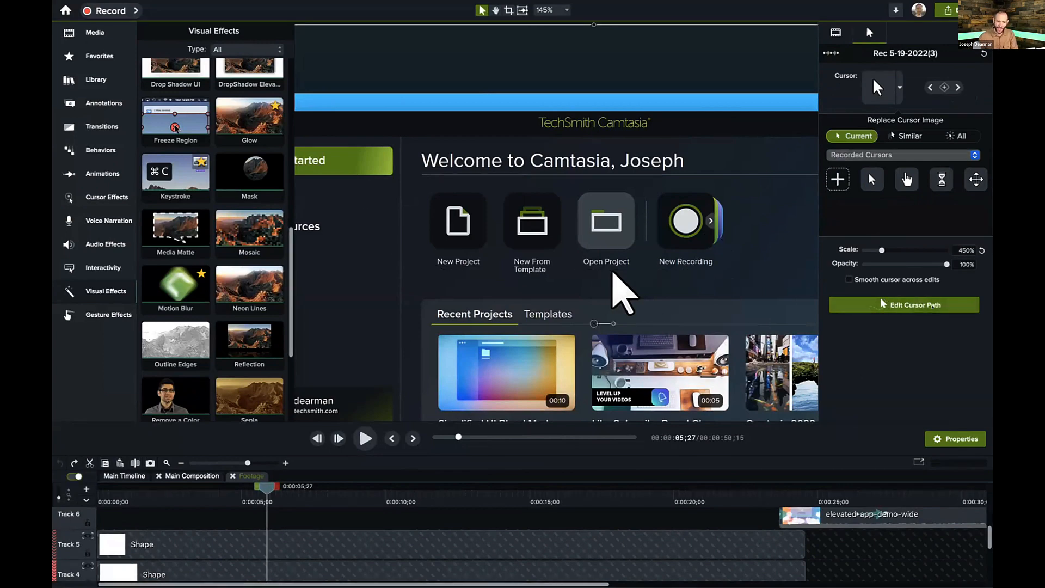
click(884, 303)
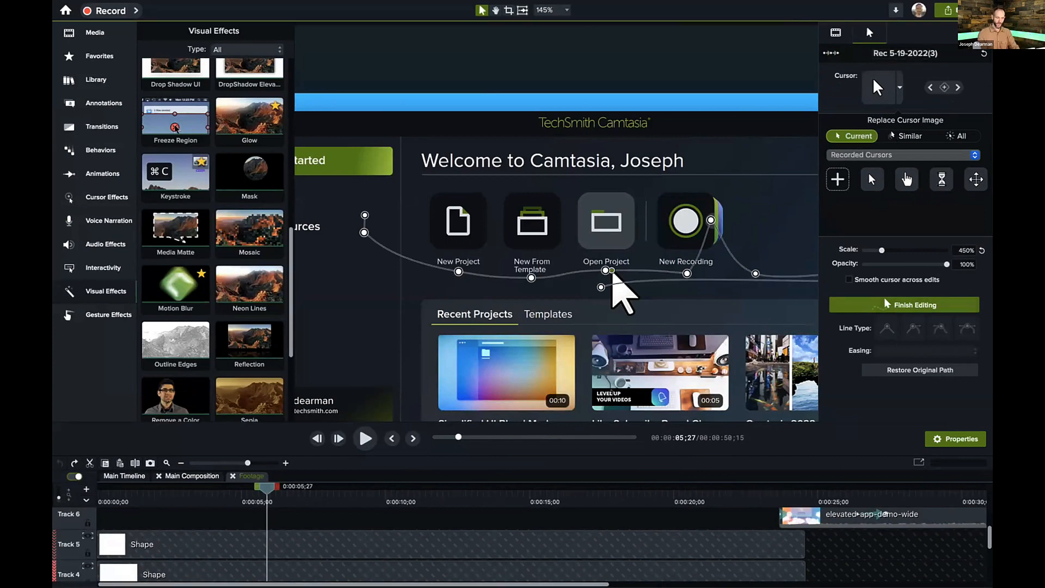
Step: Slightly reposition the cursor path points below New Project and Open Project and the one beside New Recording
click(103, 291)
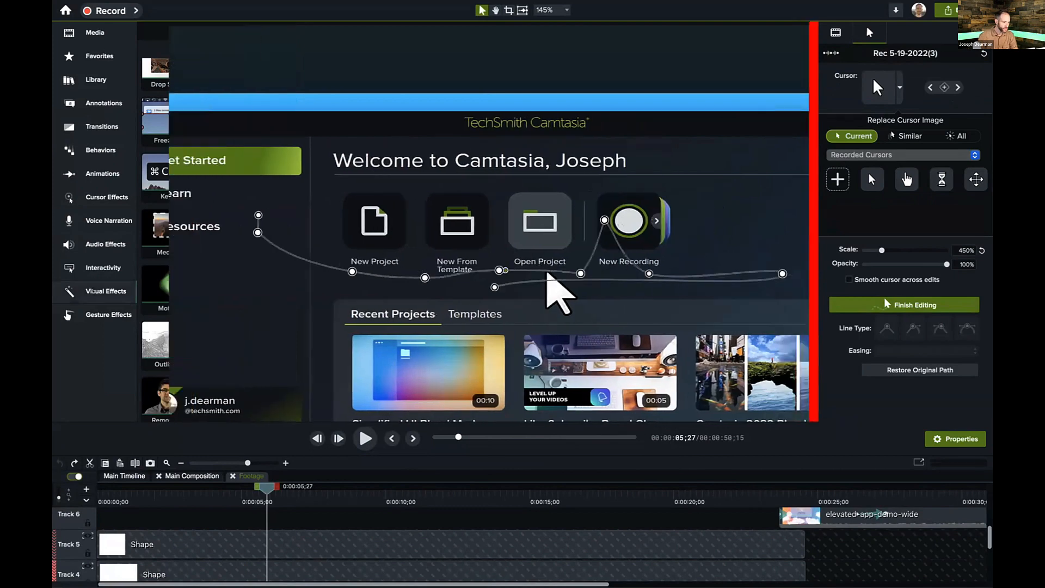
drag(718, 335, 647, 310)
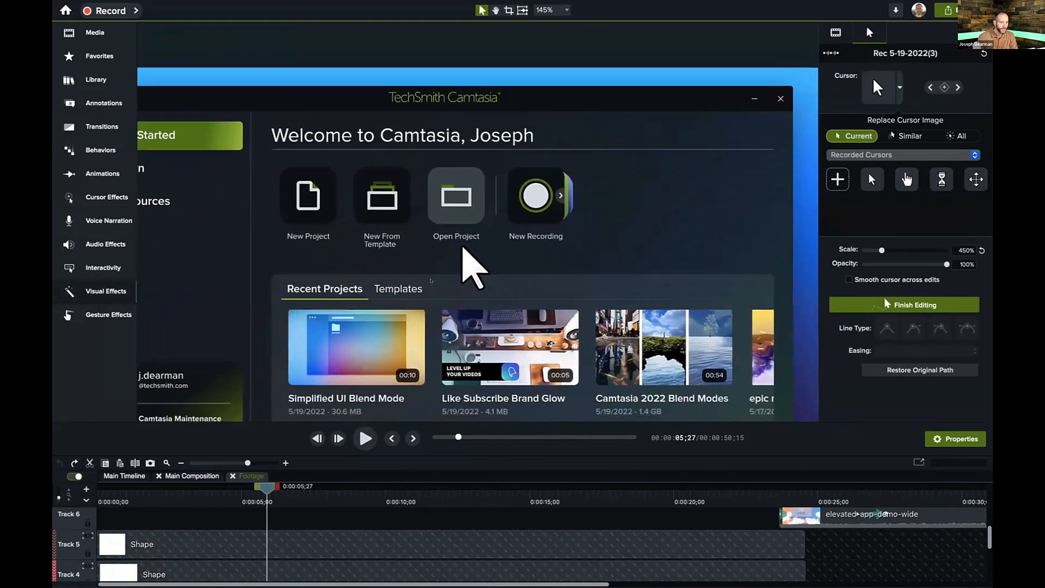
mouse_move(456, 245)
mouse_down()
mouse_move(454, 256)
mouse_move(455, 236)
mouse_move(457, 247)
mouse_up()
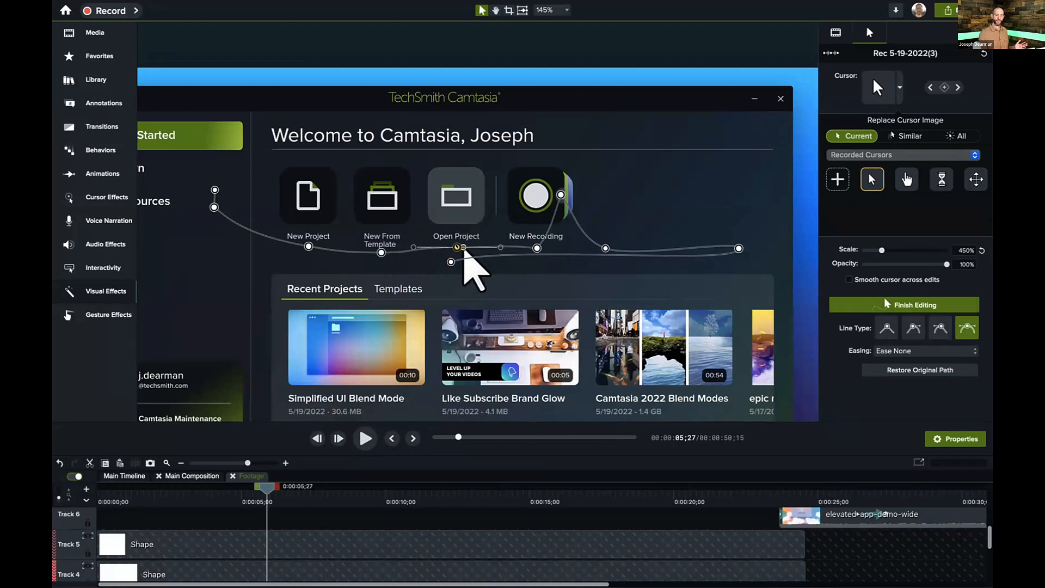
drag(309, 246, 292, 249)
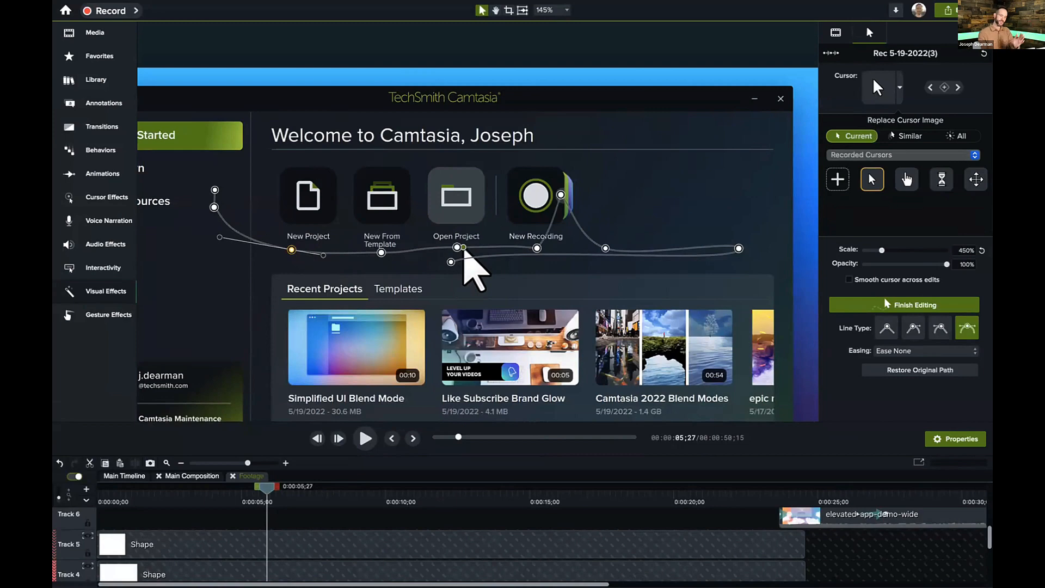
drag(457, 247, 451, 246)
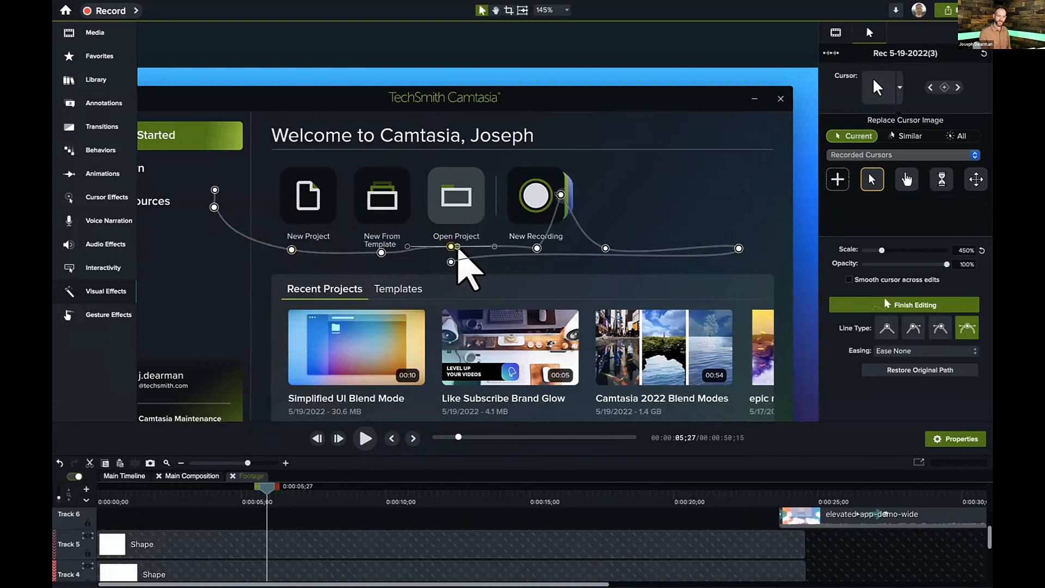
click(562, 195)
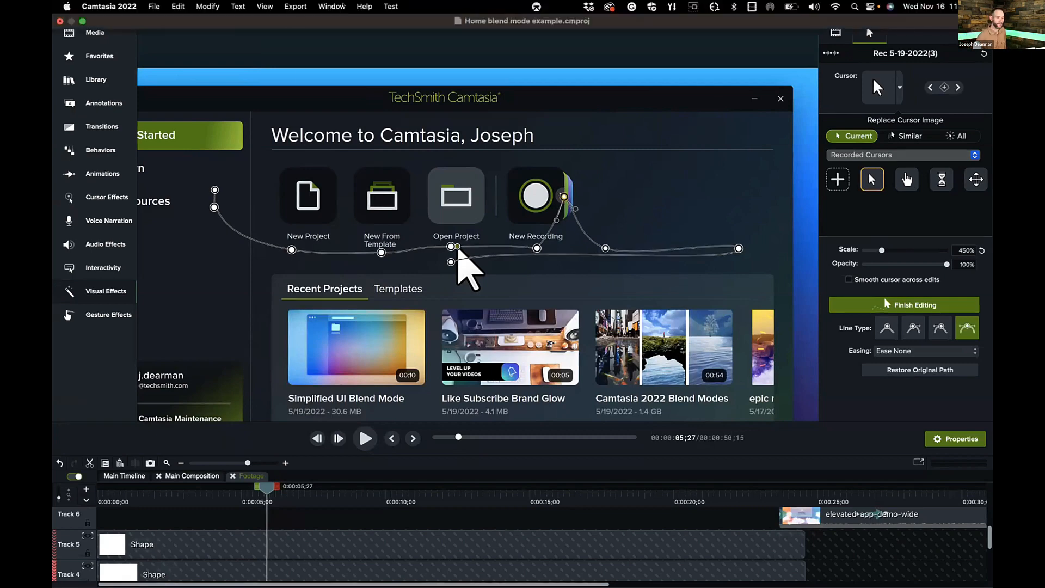
click(331, 6)
click(323, 140)
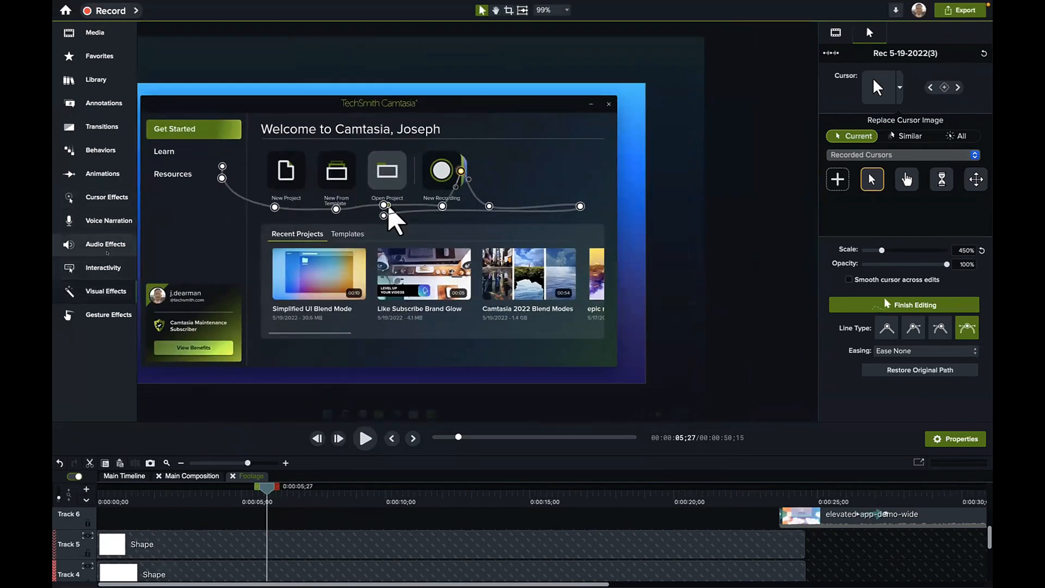
Step: Replace the recording's first cursor image with the Mac system arrow and enlarge it to 1555% scale
click(99, 196)
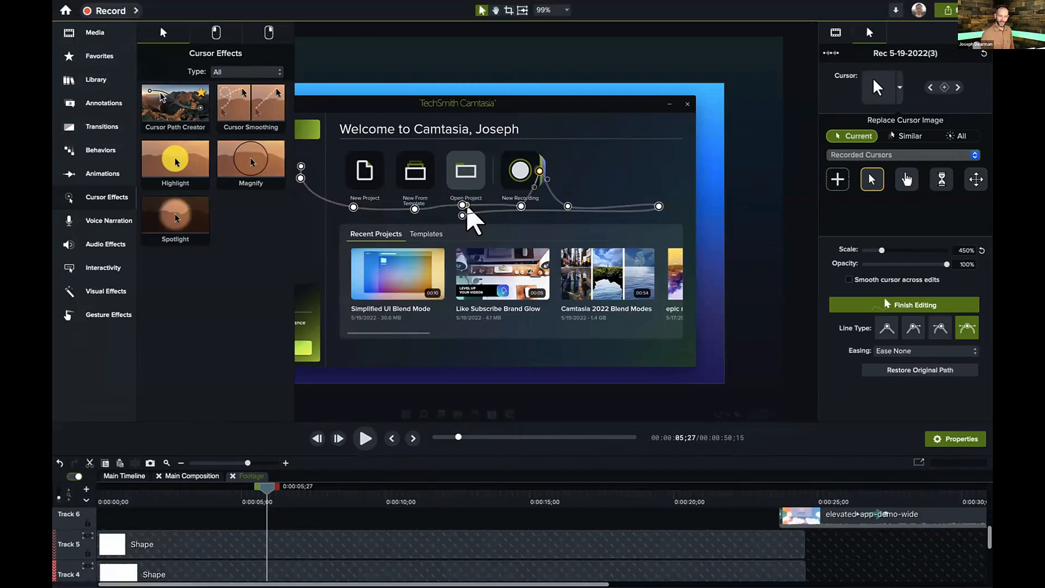
click(896, 158)
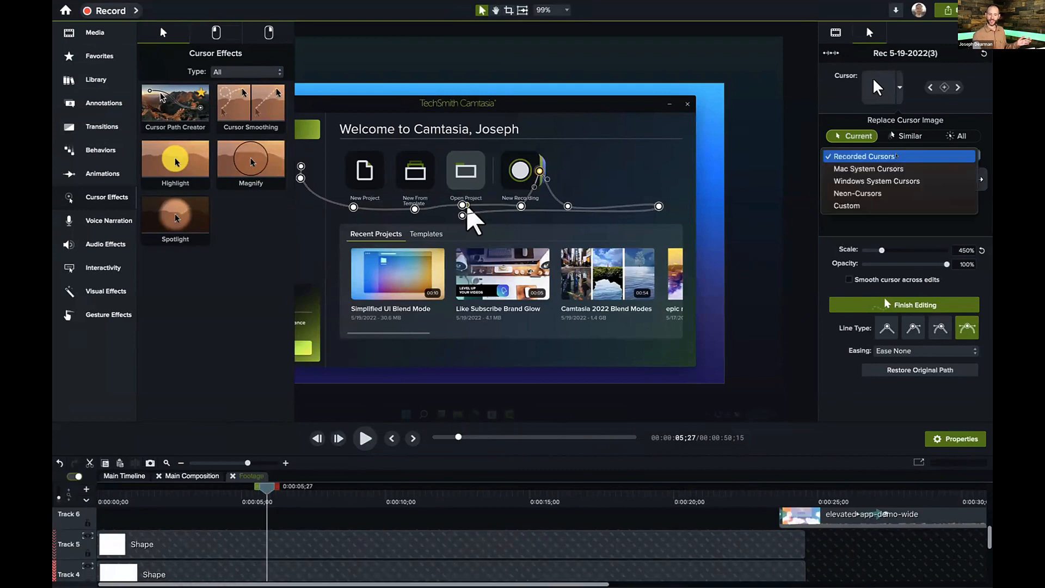
click(895, 168)
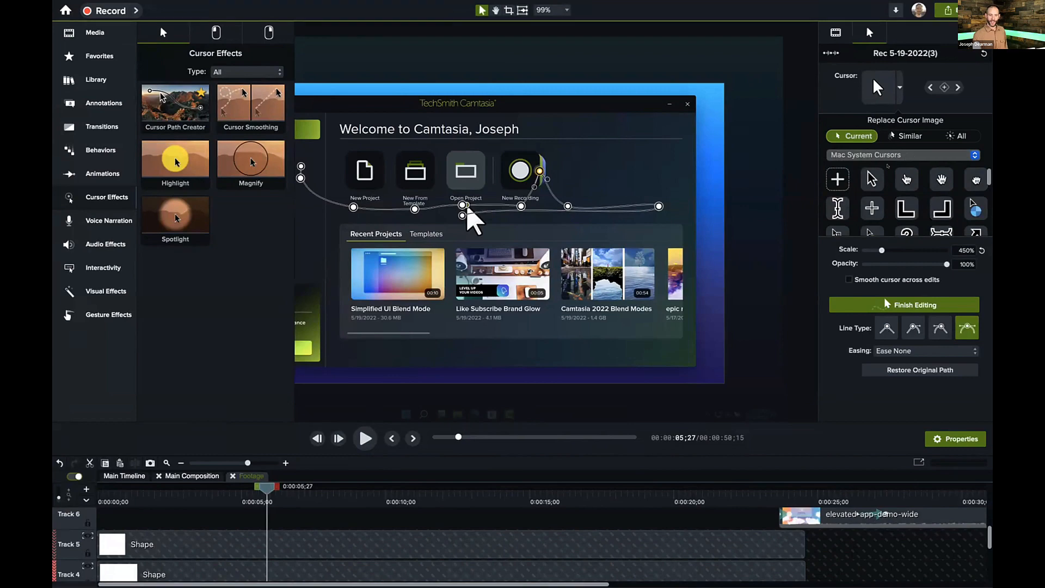
click(958, 86)
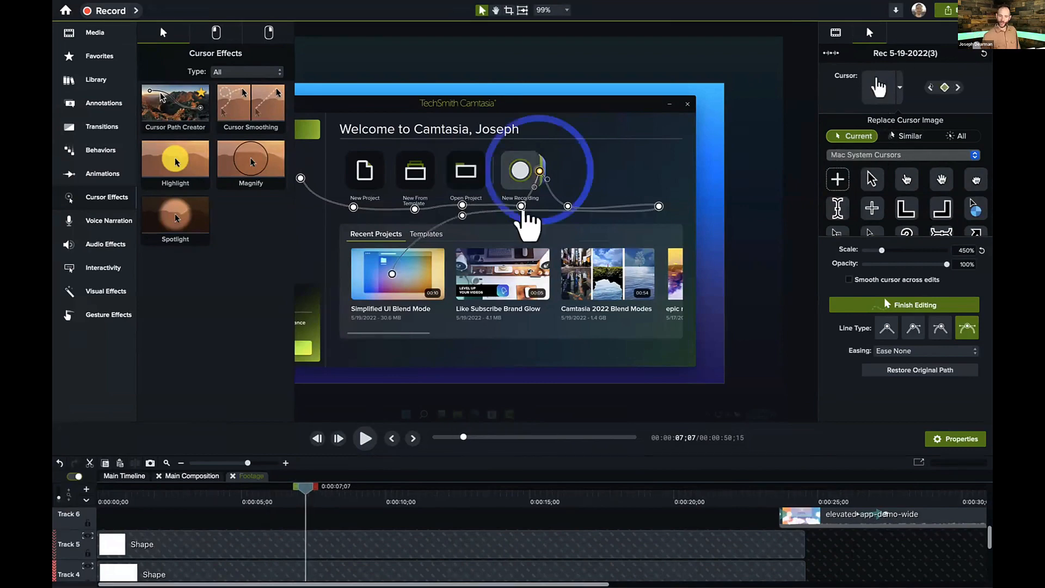
click(930, 86)
click(871, 179)
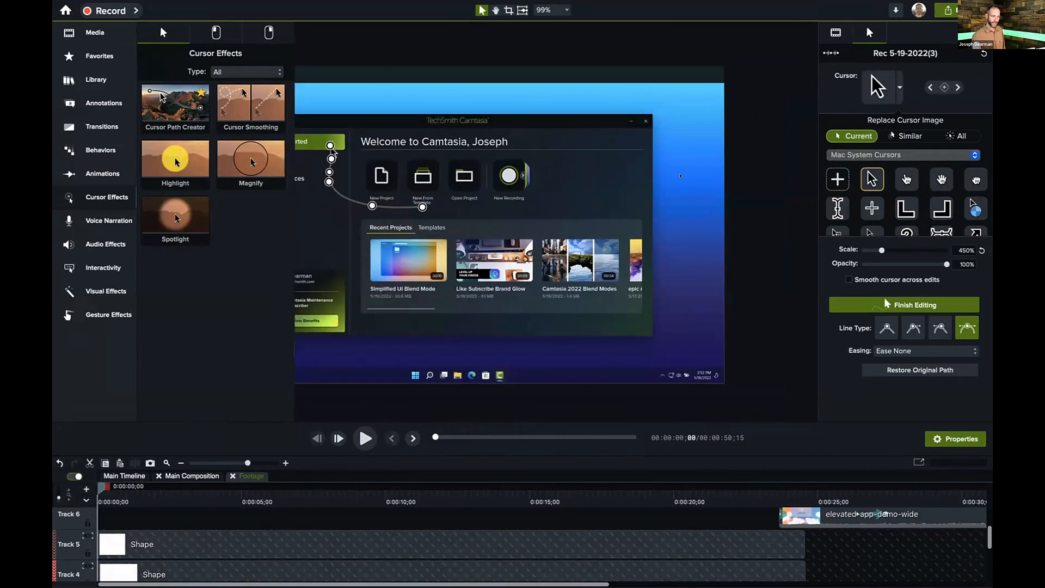
drag(881, 250, 928, 249)
Step: Replace the cursor at 0:00:07;07 with the Mac pointing hand and the one at 0:00:08;15 with the Mac arrow at 1050% scale
click(956, 86)
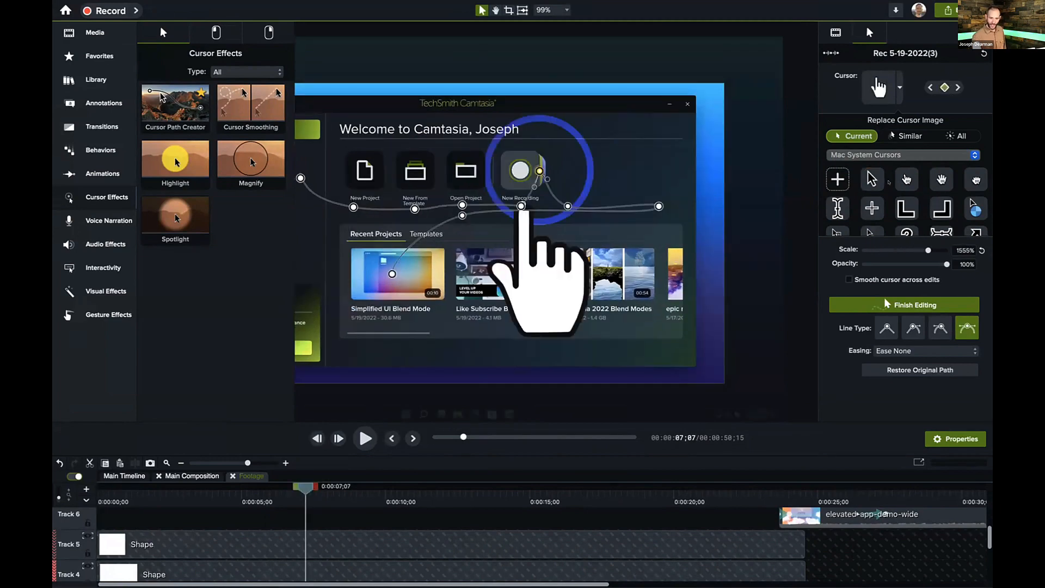
click(897, 181)
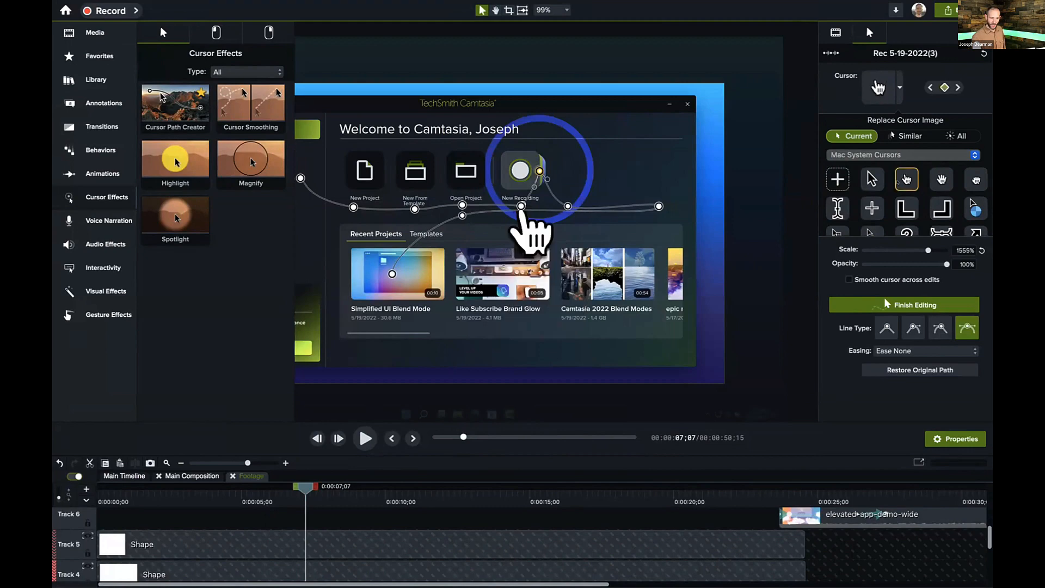
click(953, 86)
click(871, 179)
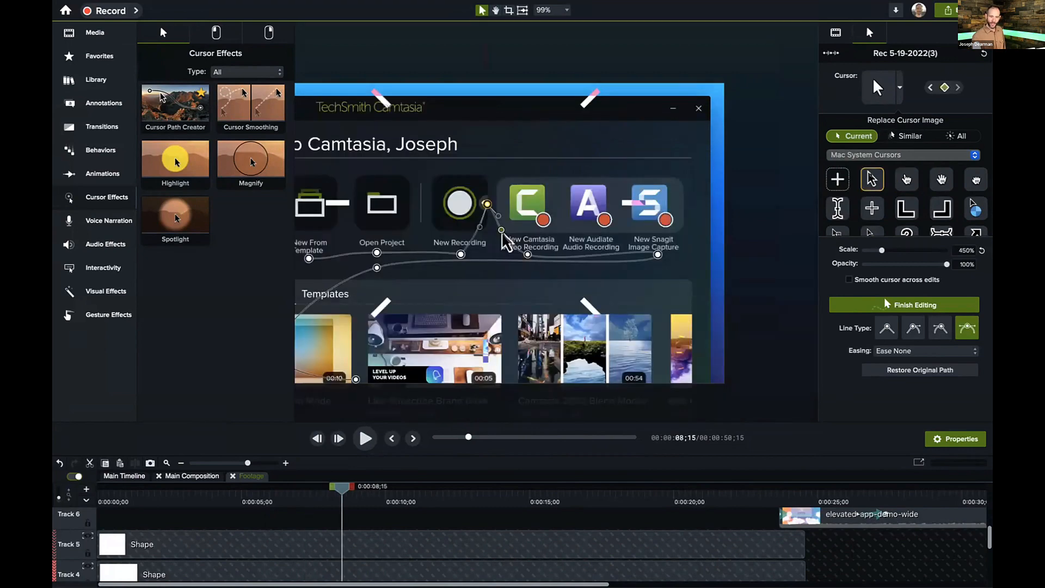
drag(881, 250, 907, 249)
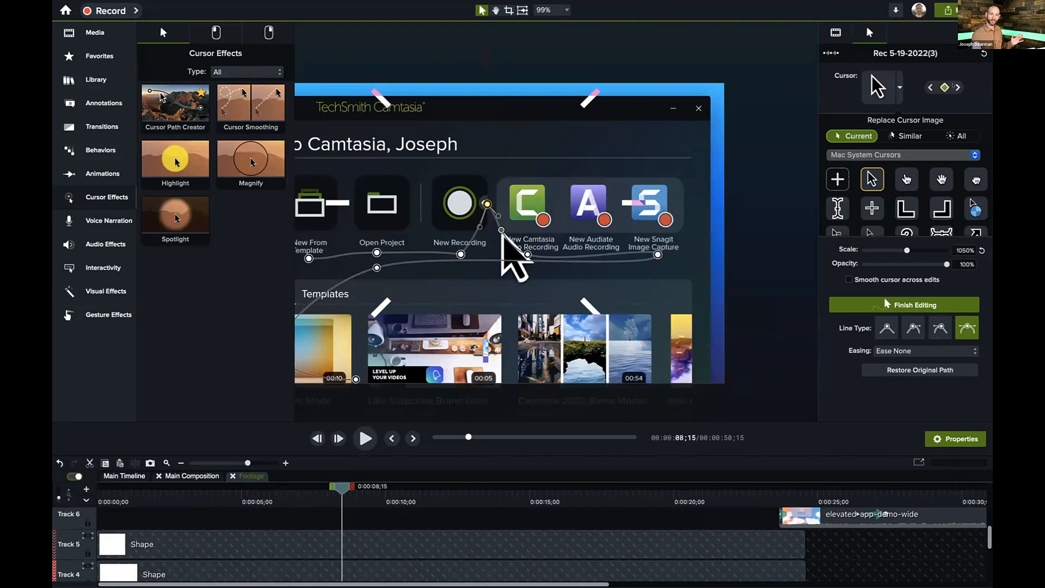
Step: Replace the cursor at 0:00:11;08 with the Mac system arrow and set its scale to 1591%
click(957, 87)
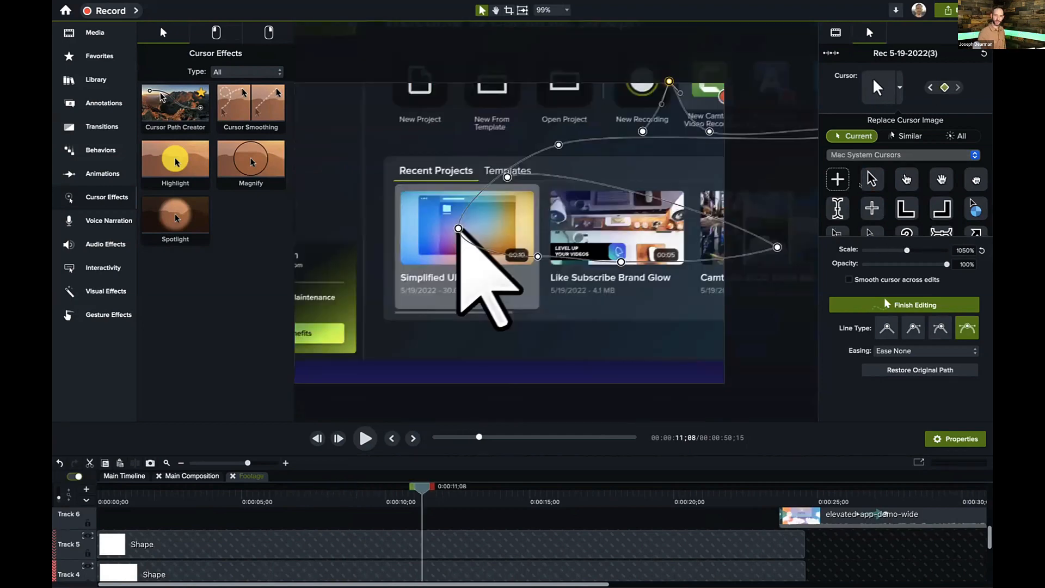
click(871, 179)
drag(906, 251, 926, 248)
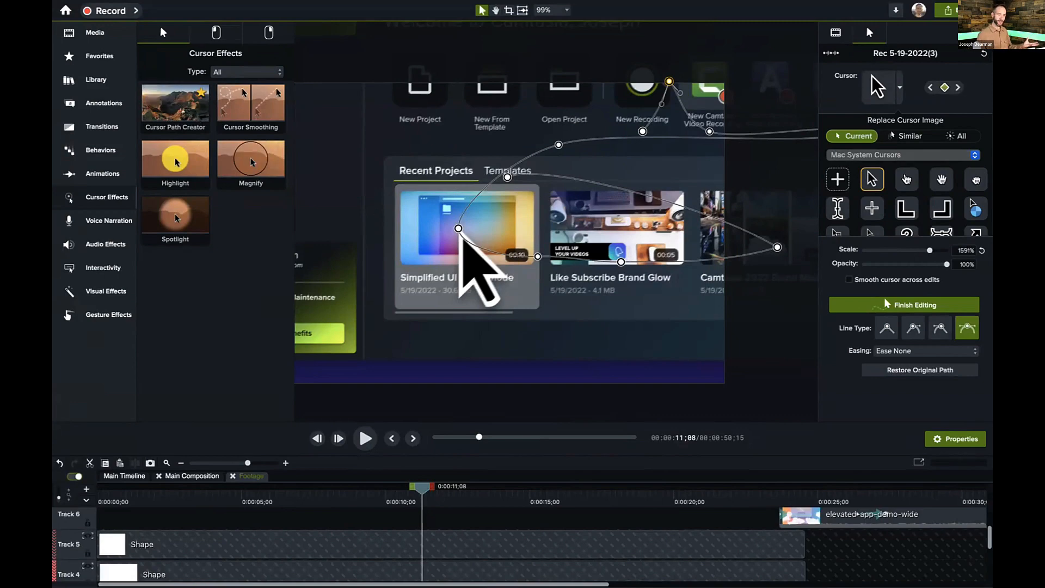
click(65, 10)
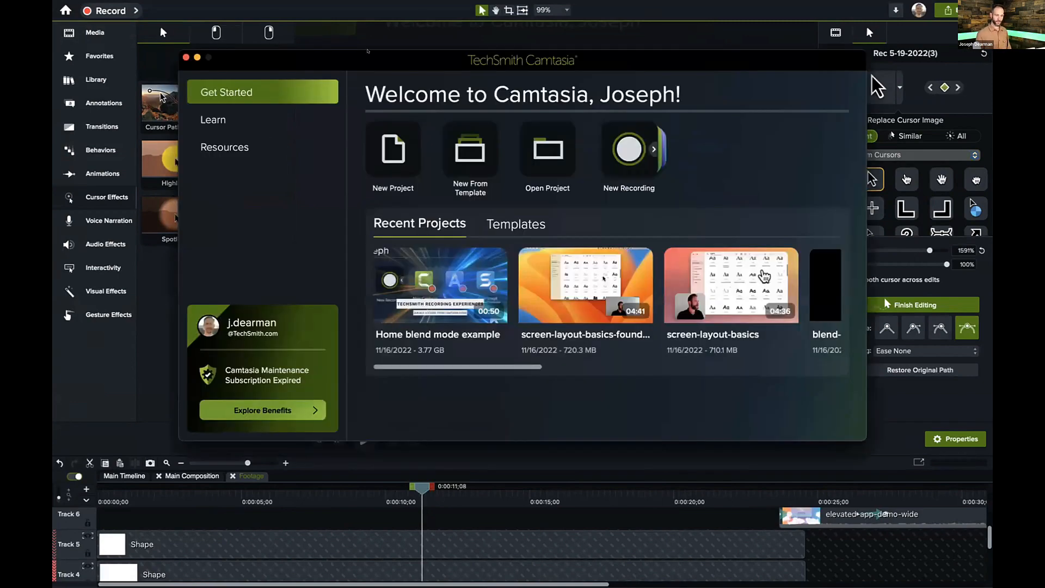
scroll(487, 354, right, 10)
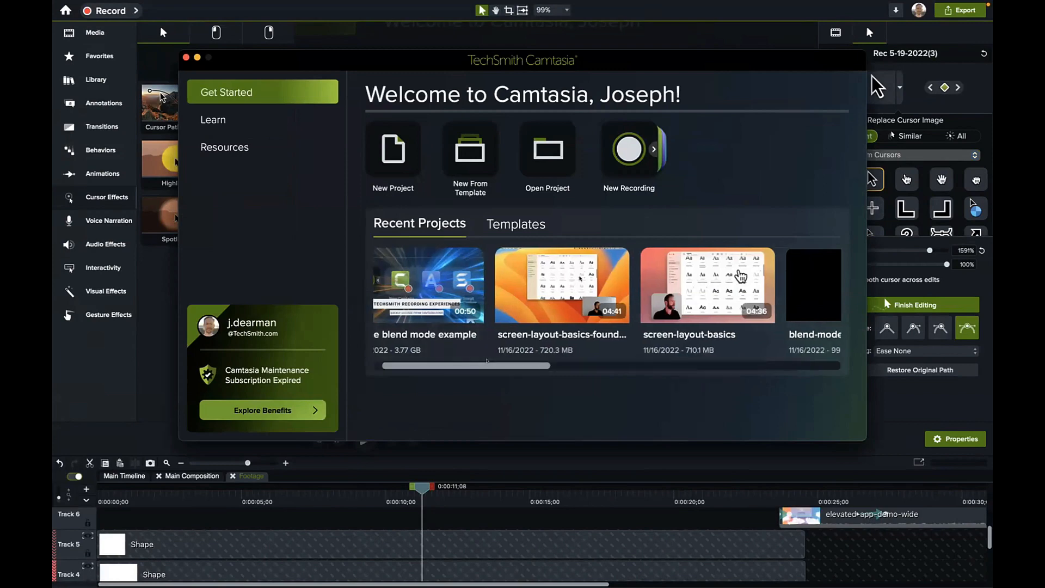
scroll(487, 355, right, 10)
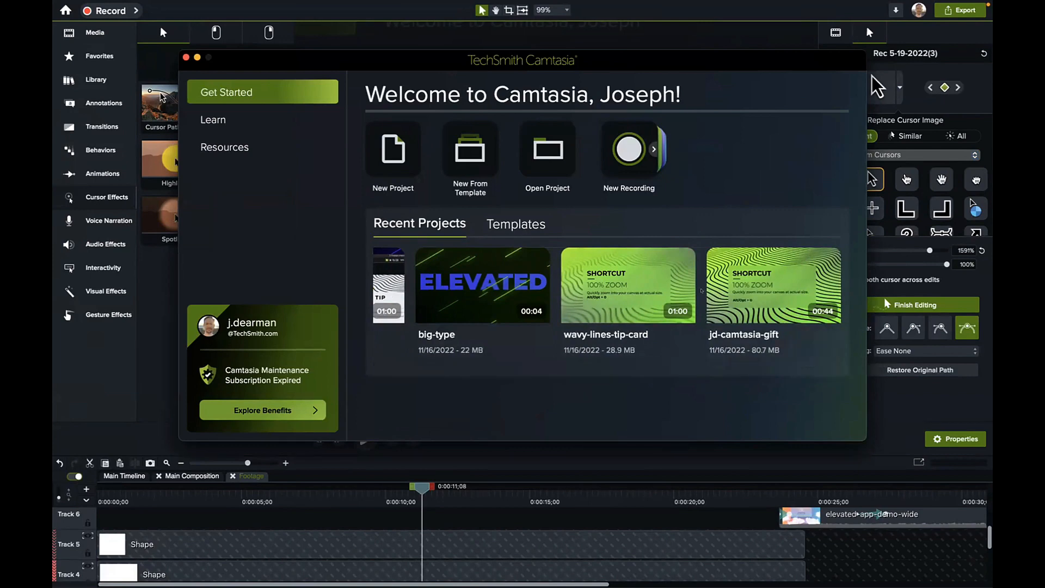
click(185, 56)
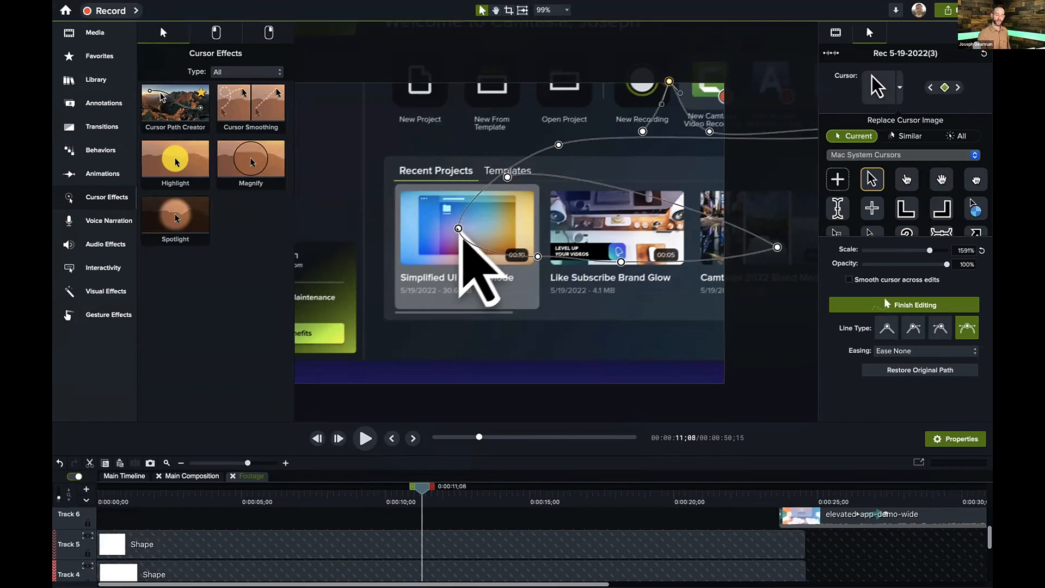
Step: Move the cursor path point on the Simplified UI Blend Mode thumbnail slightly up and to the left
drag(458, 228, 441, 180)
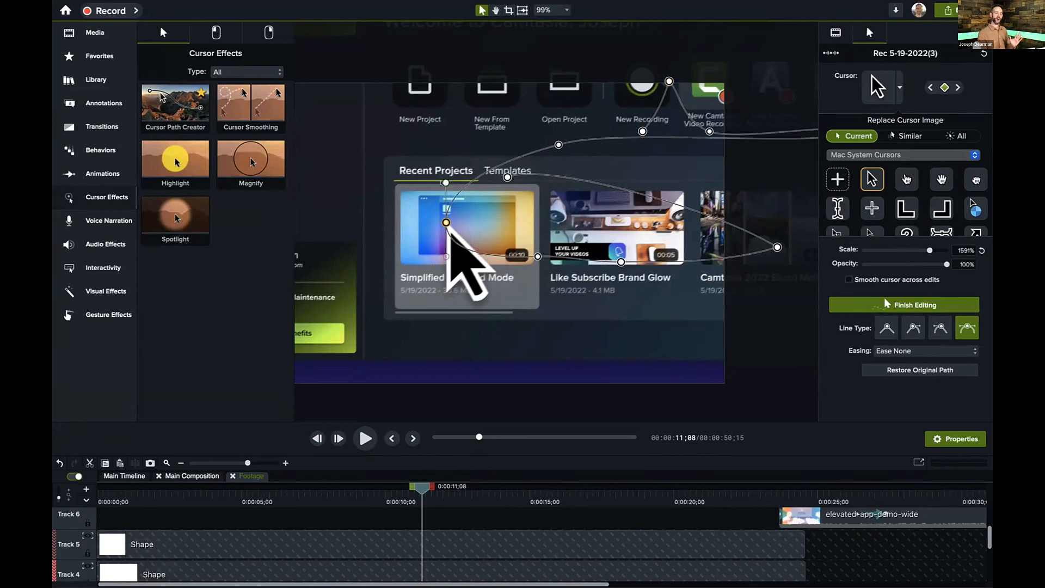
Step: Play back the recording from about 0:00:10 to 0:00:12 to review the enlarged cursor's edited movement
drag(418, 493, 388, 497)
key(space)
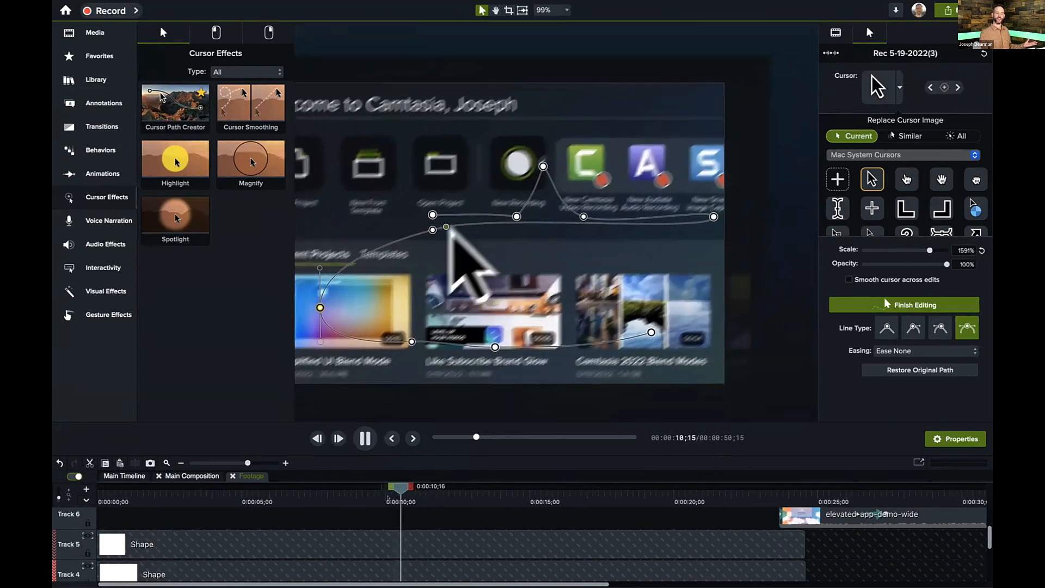
key(space)
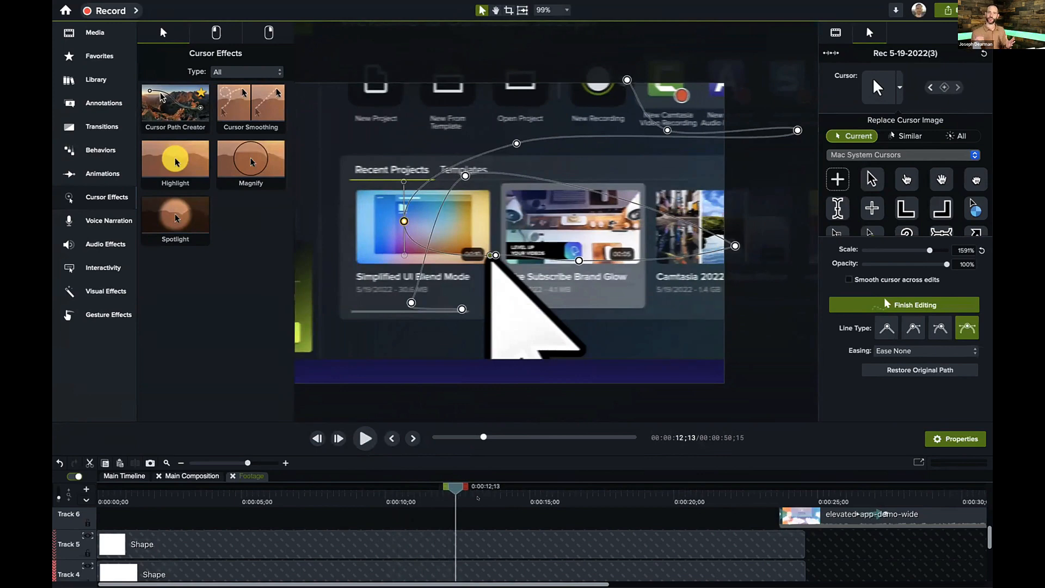
drag(407, 497, 388, 497)
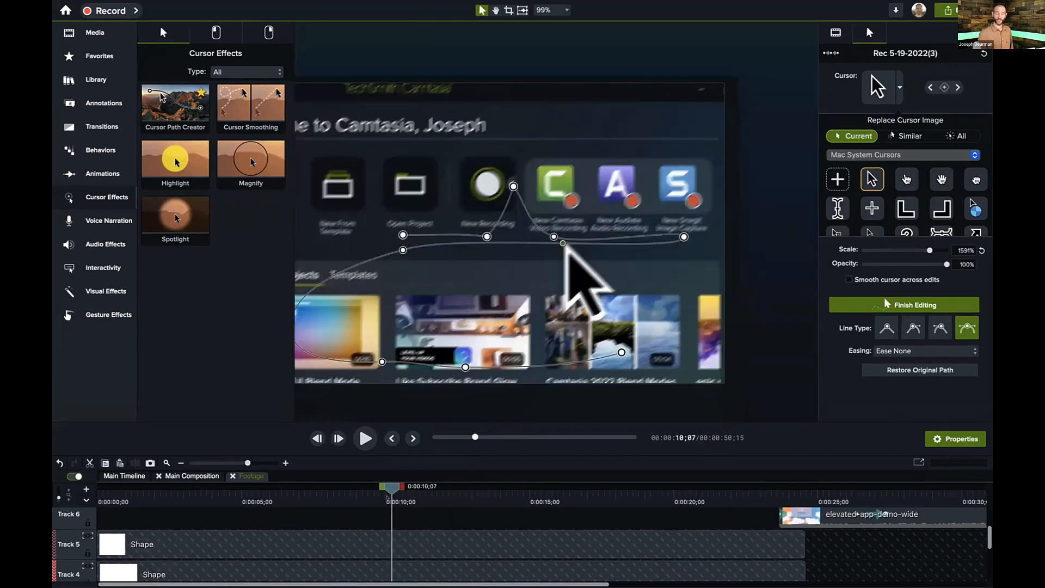
scroll(442, 389, down, 5)
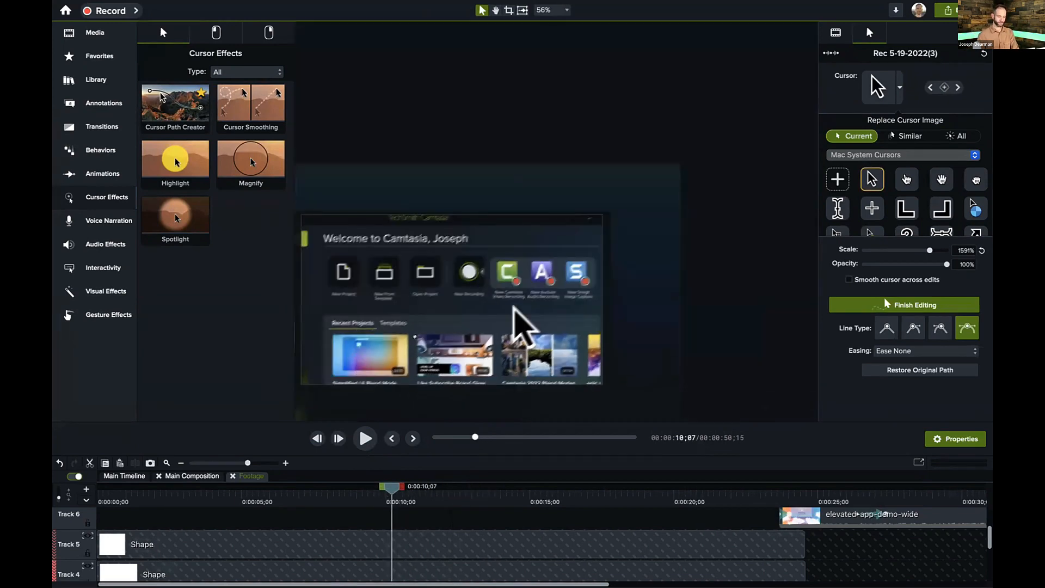
drag(412, 334, 489, 264)
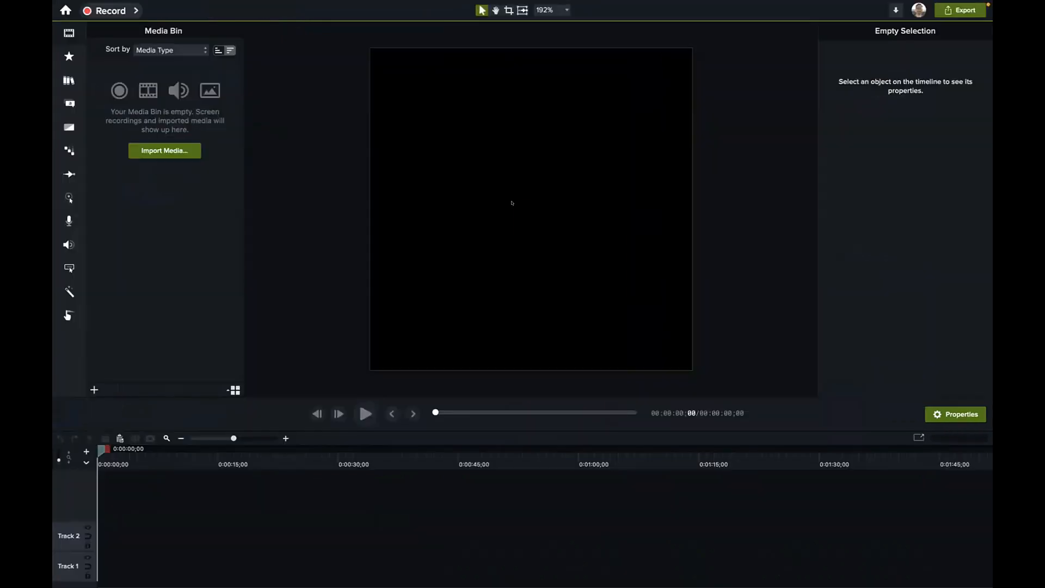
Step: Set the empty project's canvas dimensions to the FHD (1920x1080) preset
right_click(517, 207)
click(555, 306)
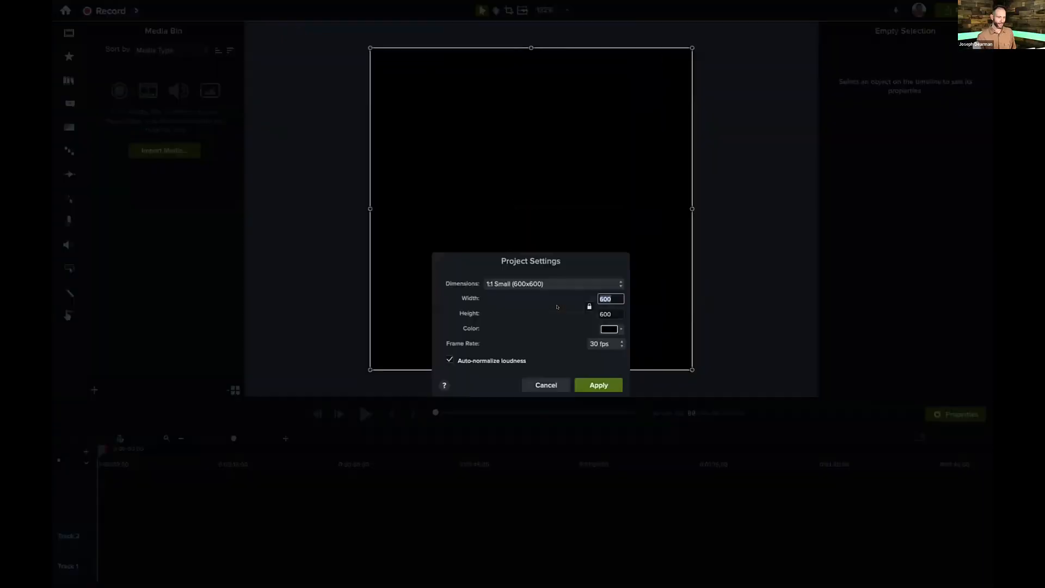
click(544, 284)
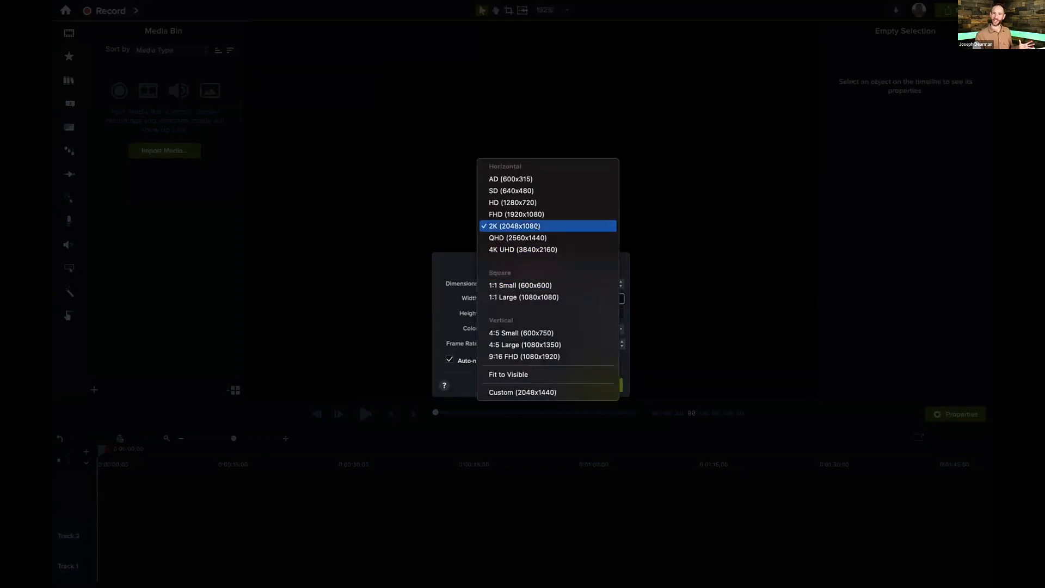
click(531, 214)
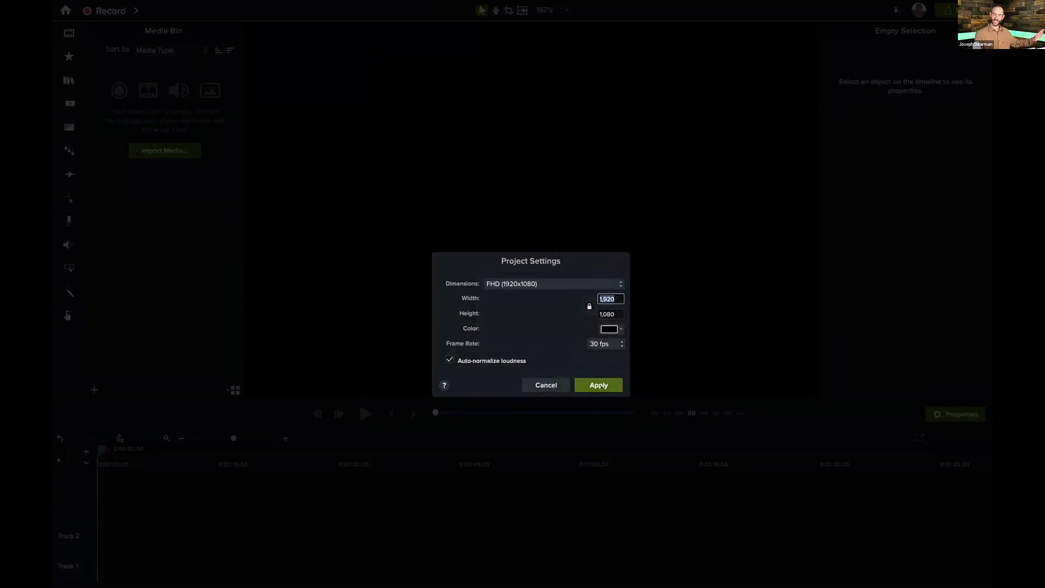
click(600, 383)
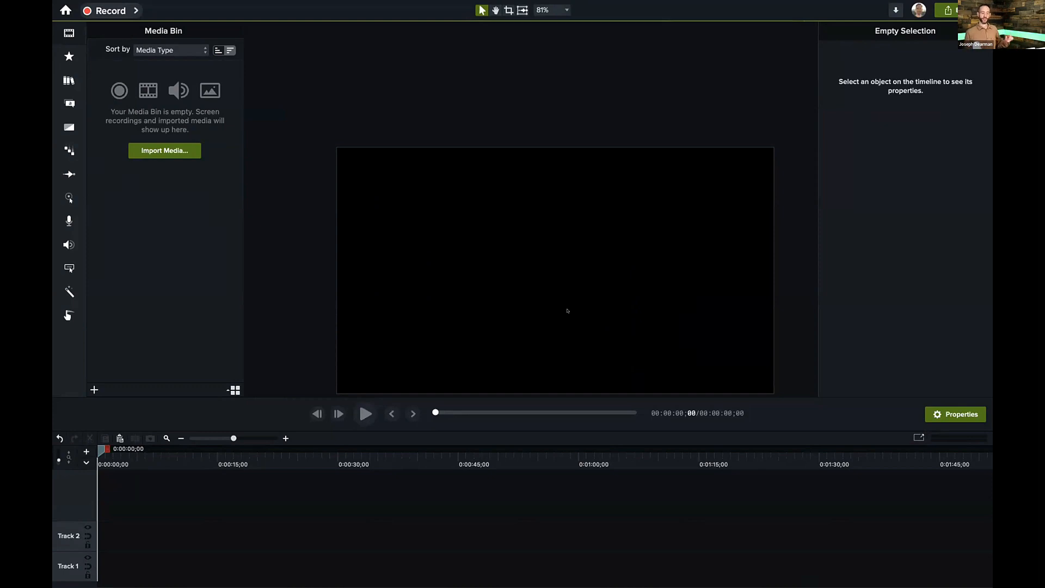
Step: Add a plain ABC text callout without background and stretch its box across the full canvas width and about half its height
drag(580, 310, 561, 268)
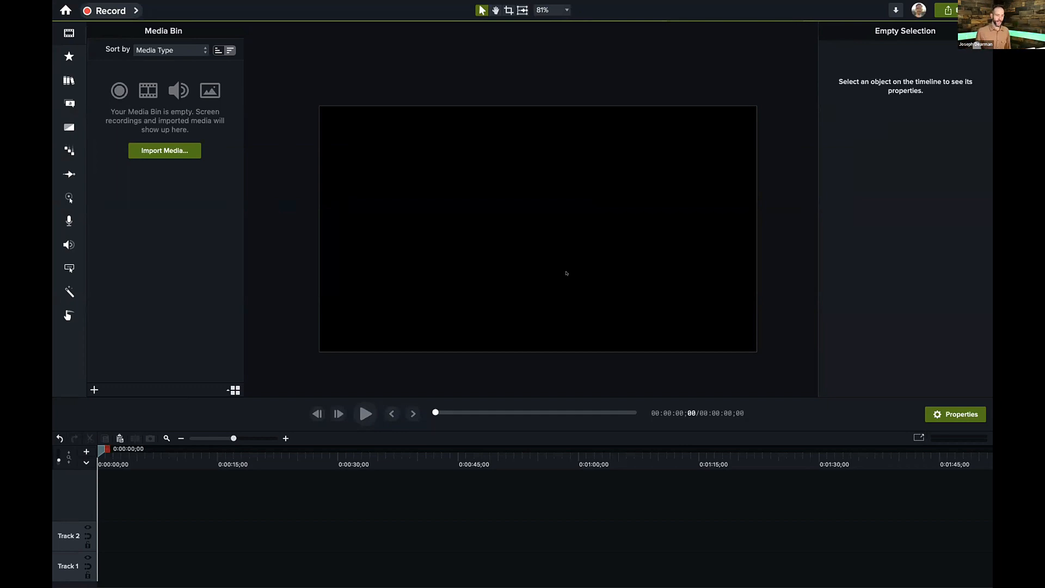
scroll(566, 273, up, 5)
scroll(567, 273, down, 3)
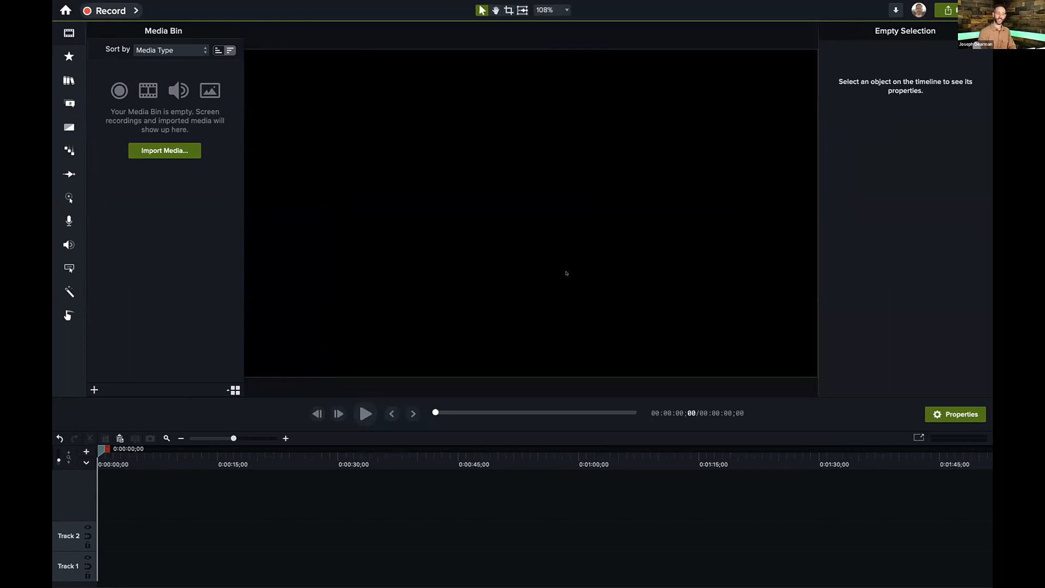
scroll(567, 273, down, 3)
scroll(566, 274, up, 1)
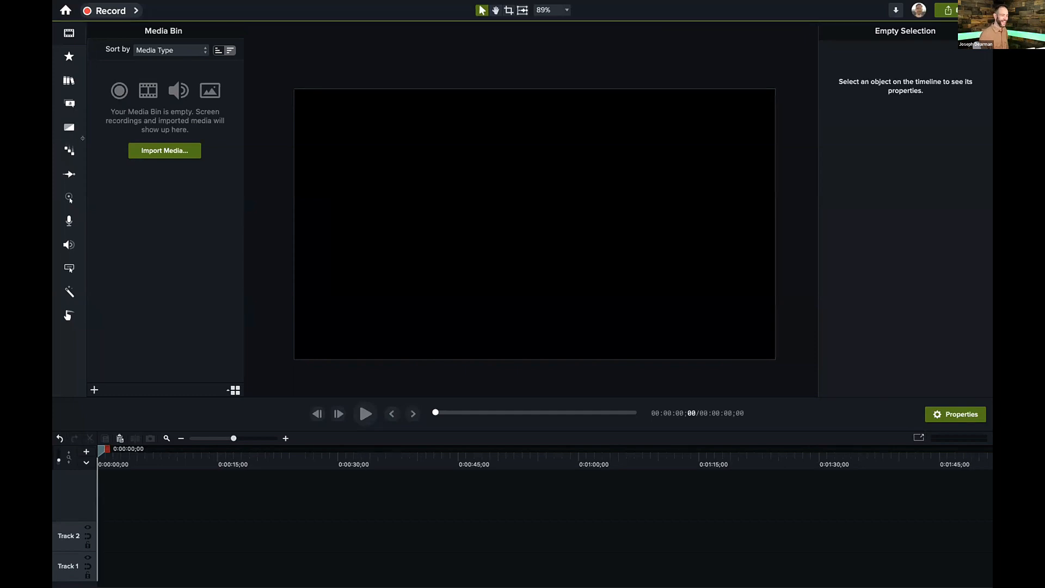
click(69, 104)
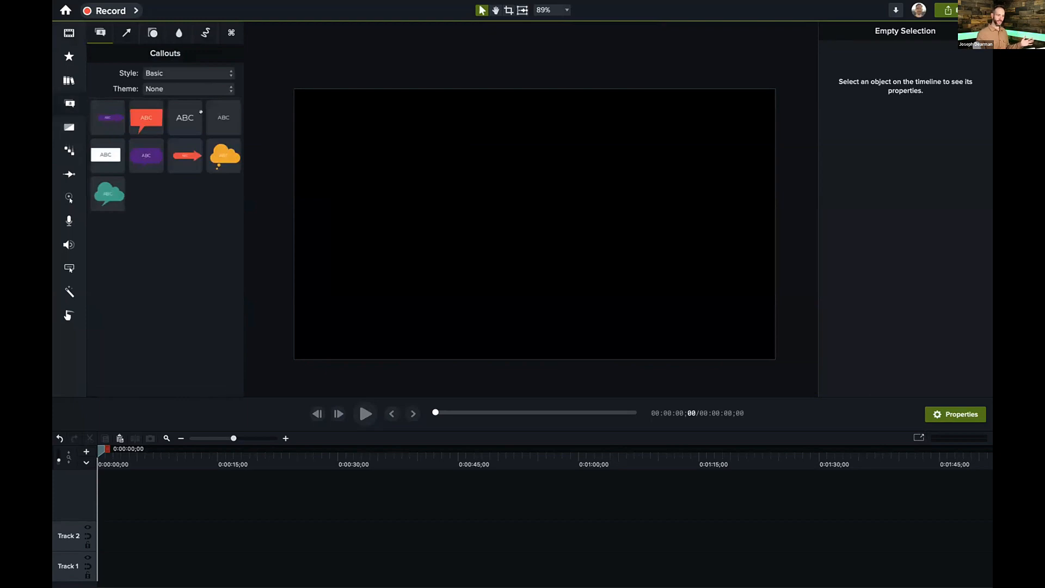
drag(196, 105, 332, 184)
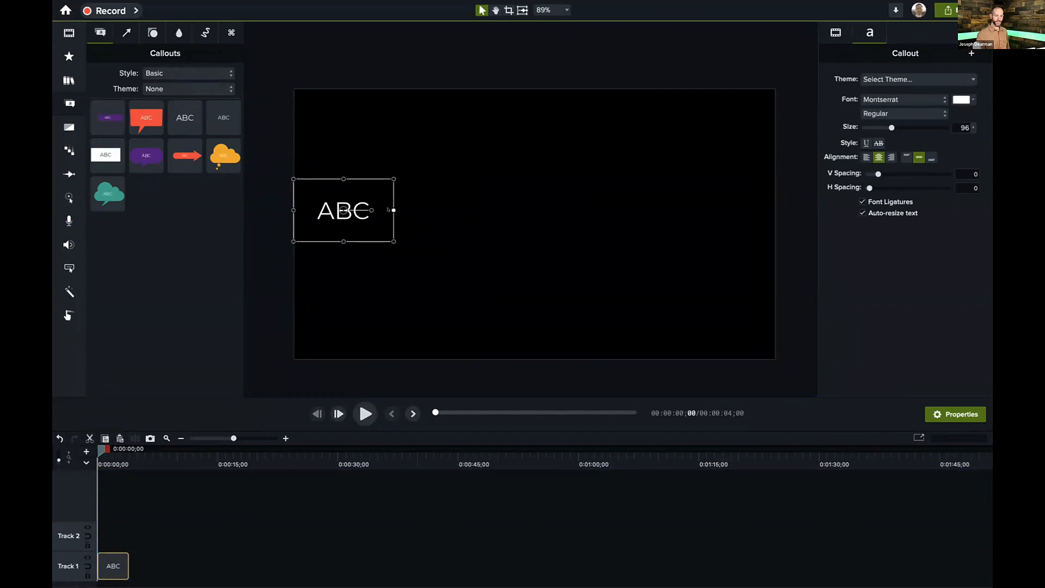
drag(393, 210, 775, 210)
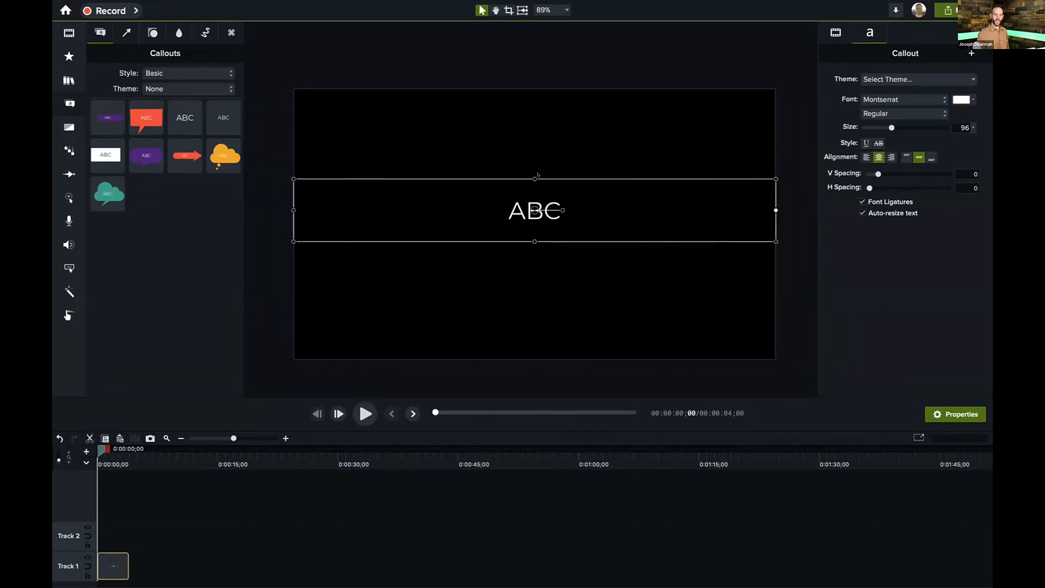
drag(529, 175, 529, 122)
drag(530, 238, 530, 263)
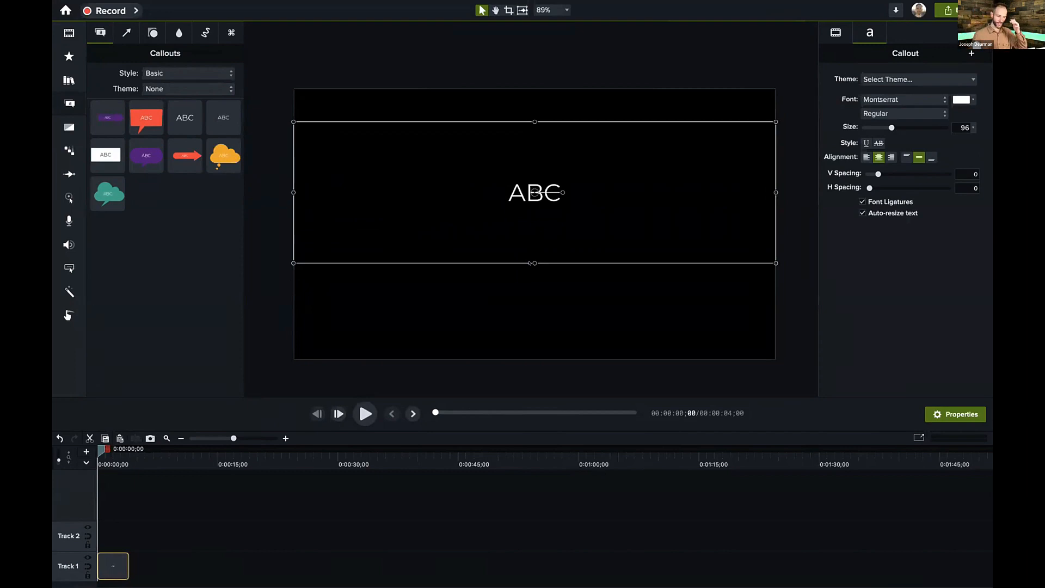
Step: Replace the callout's placeholder text with ELEVATE
double_click(539, 199)
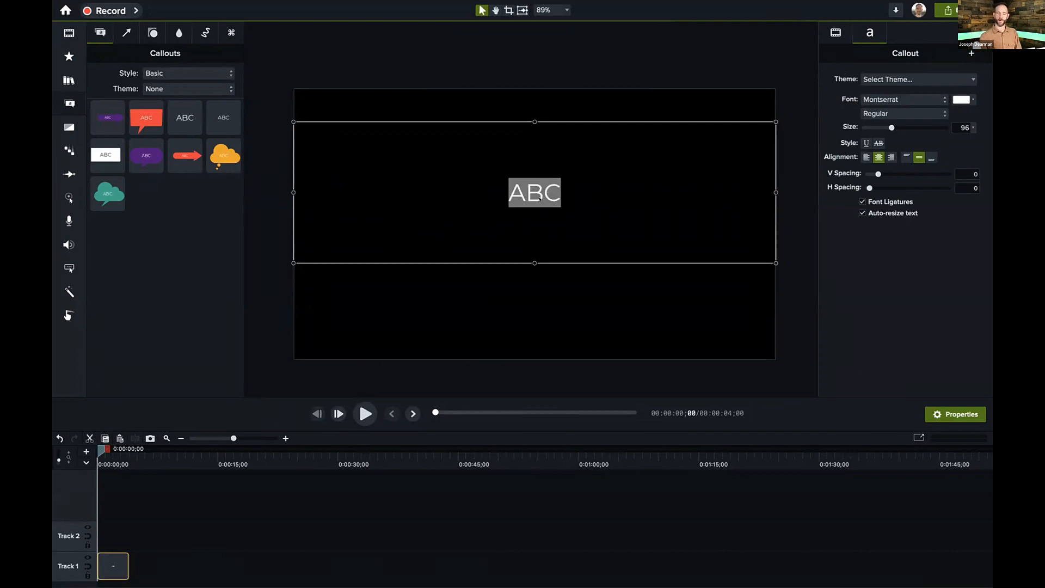
text(E)
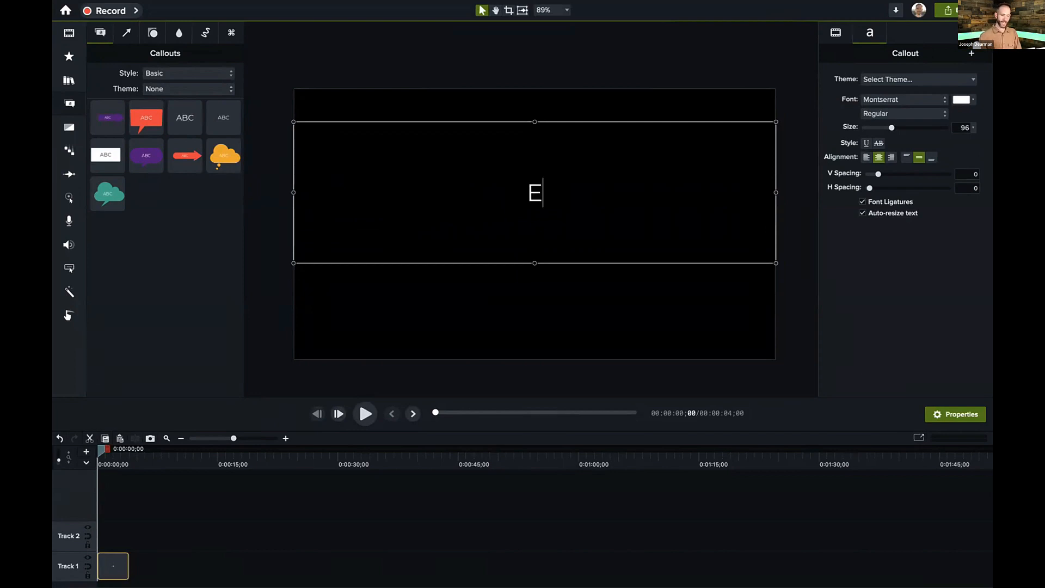
text(L)
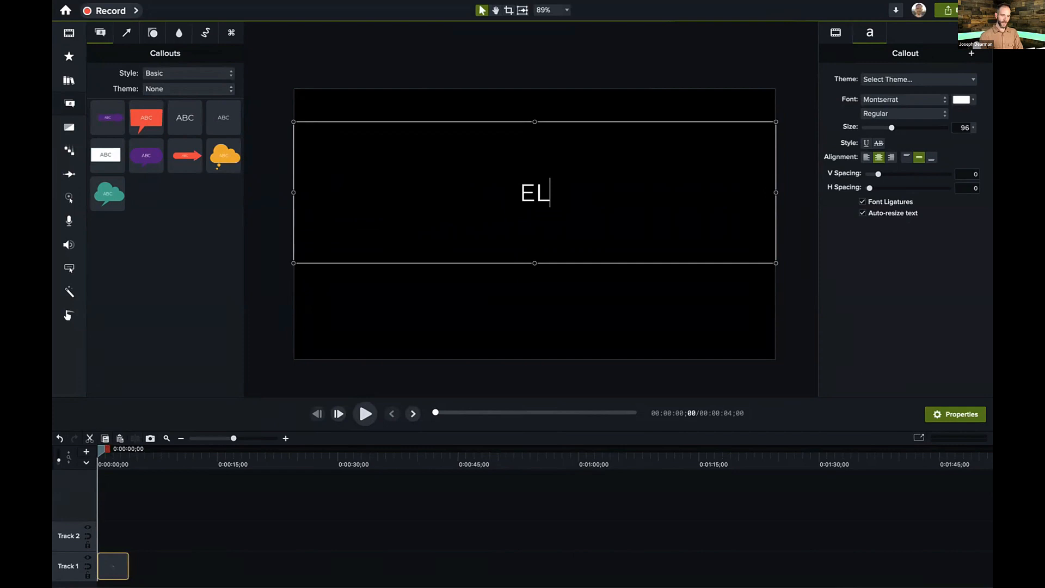
text(EVATED)
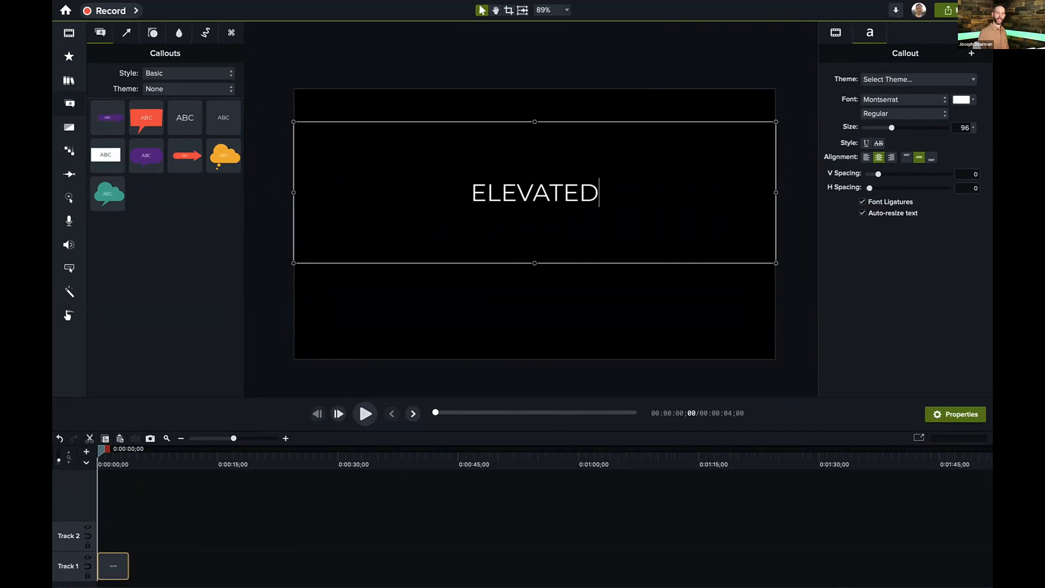
key(BackSpace)
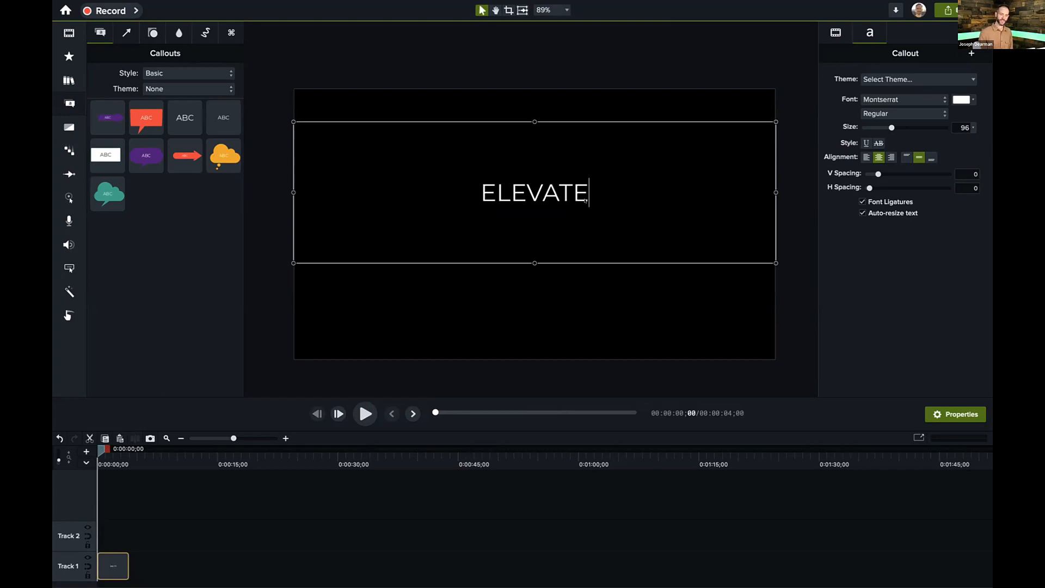
Step: Set the ELEVATE text's Montserrat font weight to ExtraBold
drag(443, 191, 576, 185)
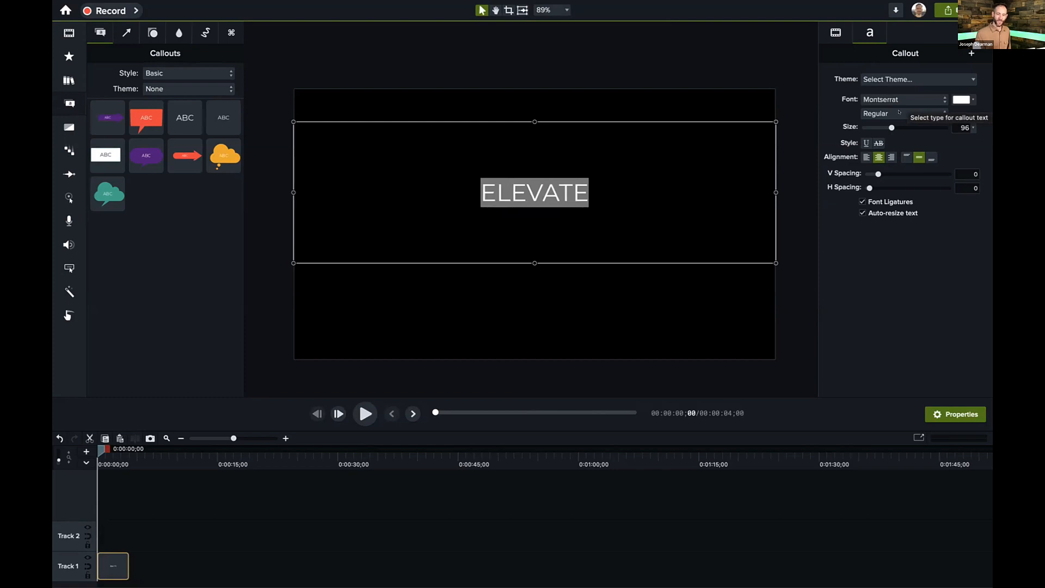
click(899, 112)
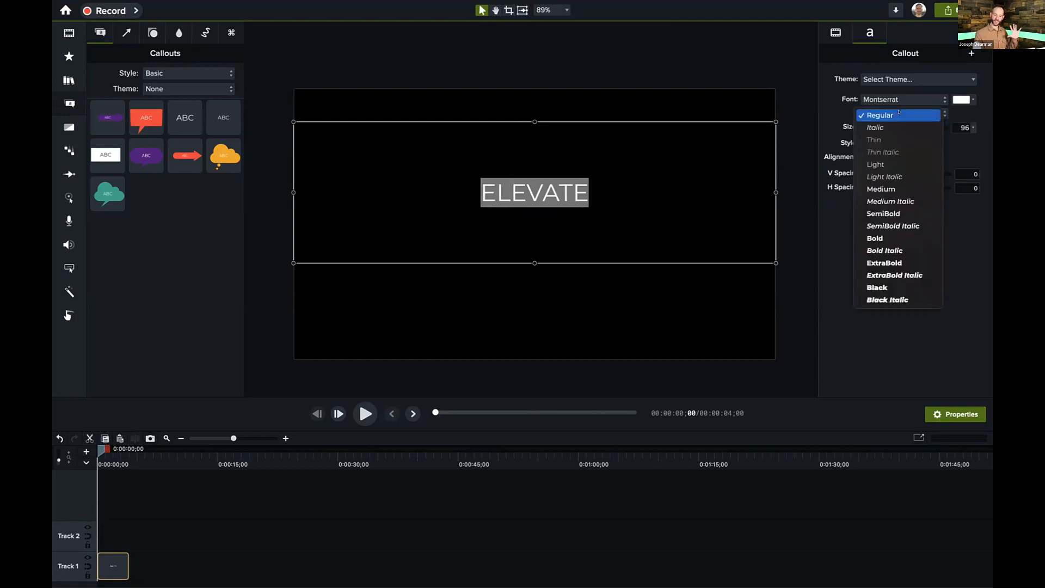
key(Down)
key(Down)
key(Down)
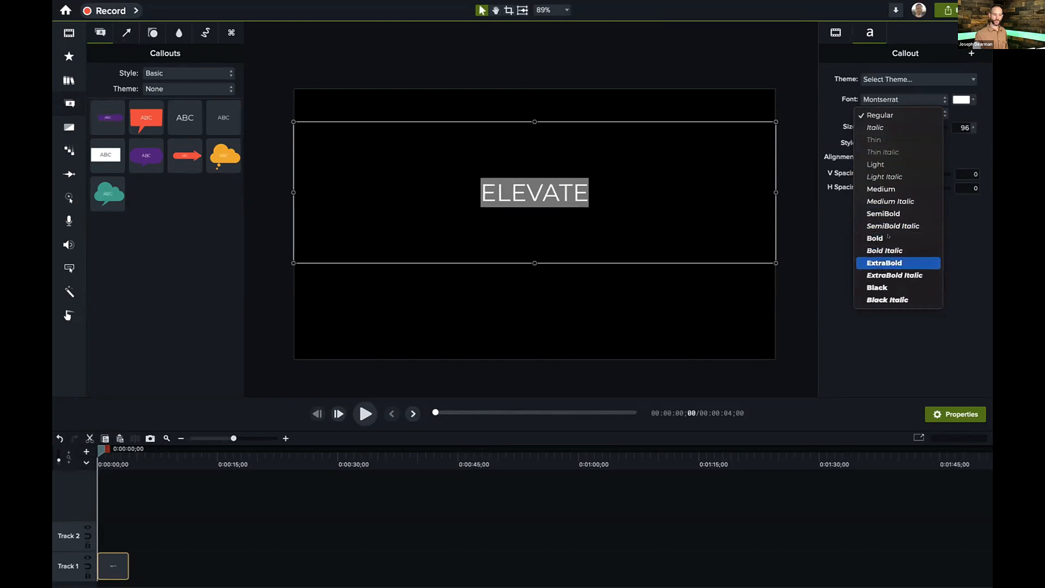
key(Return)
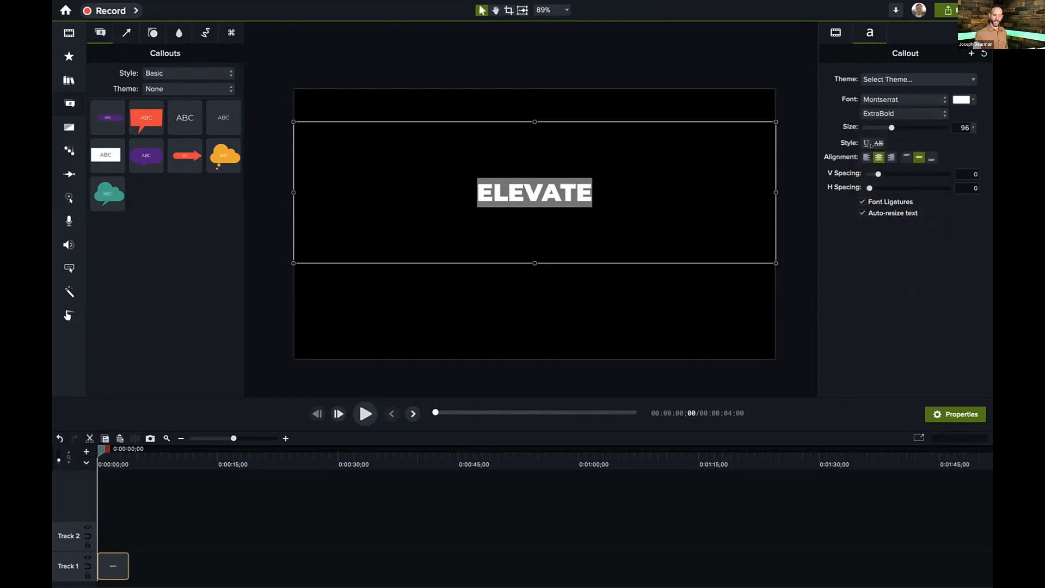
click(656, 167)
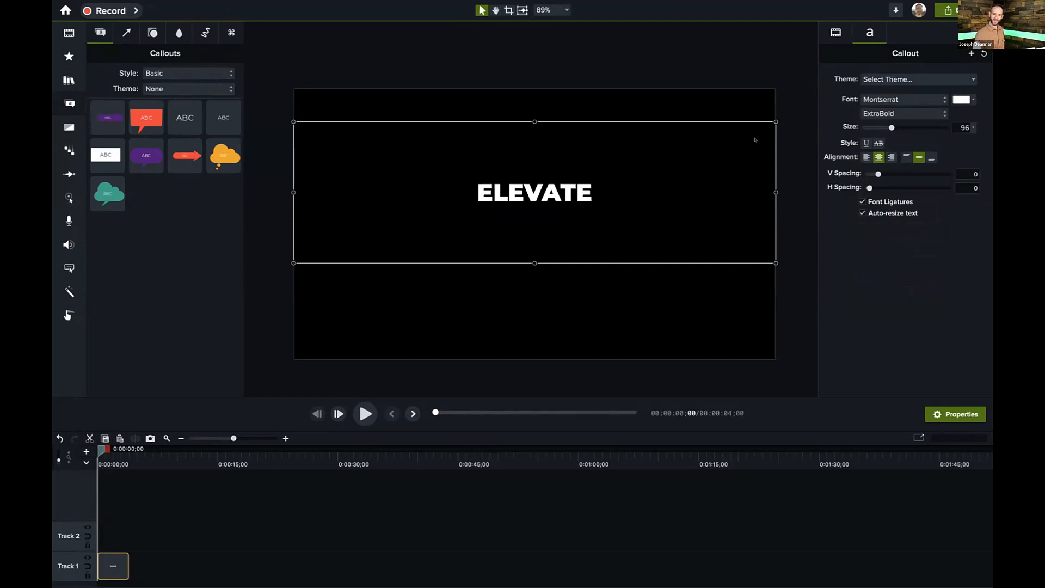
Step: Change the font weight of the whole ELEVATE text to Thin
click(889, 113)
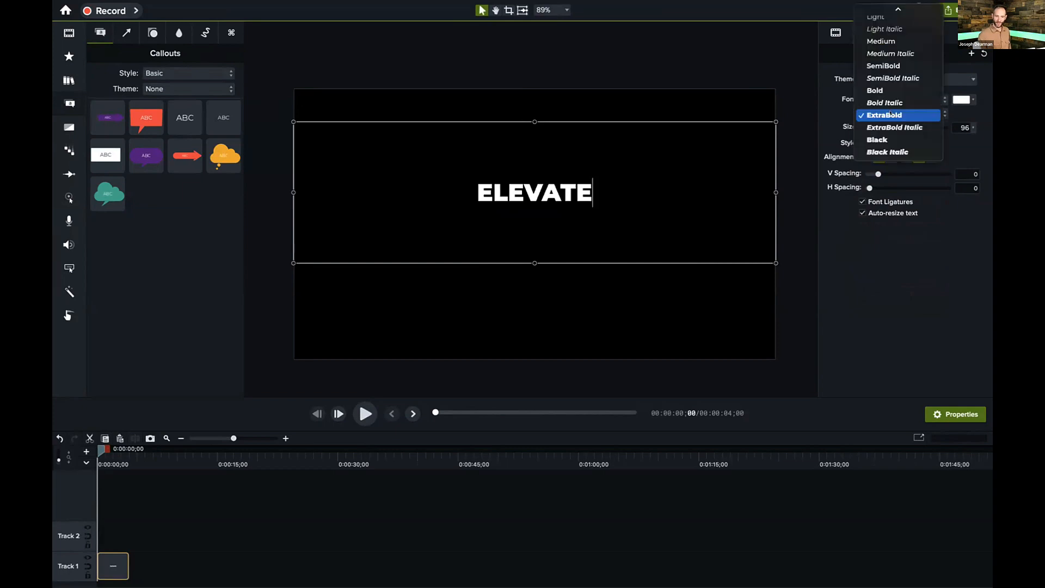
click(889, 114)
key(shift+Left)
key(shift+Left)
key(shift+Left)
key(shift+Left)
key(shift+Left)
key(shift+Left)
key(shift+Left)
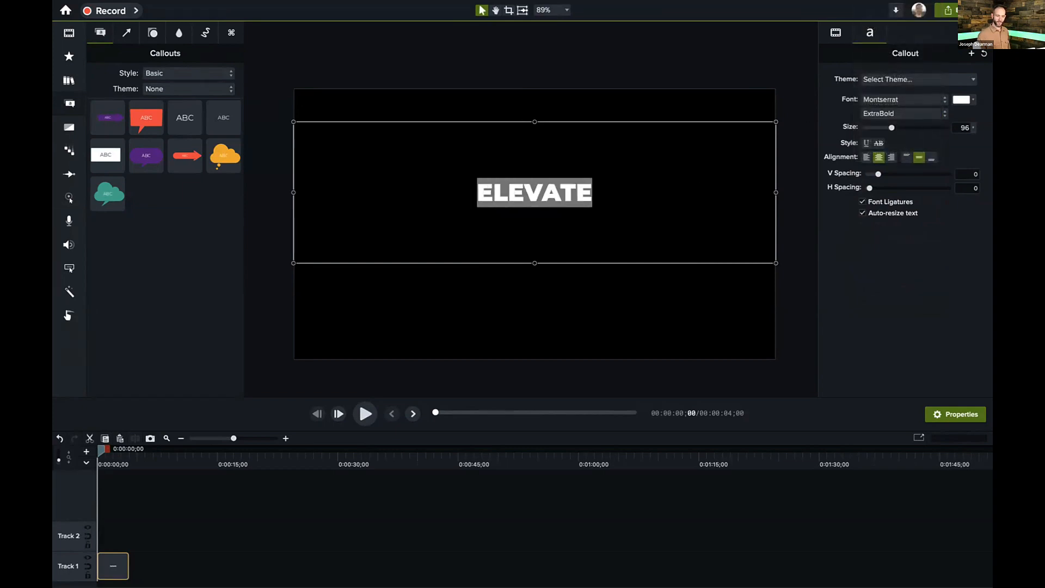
click(897, 112)
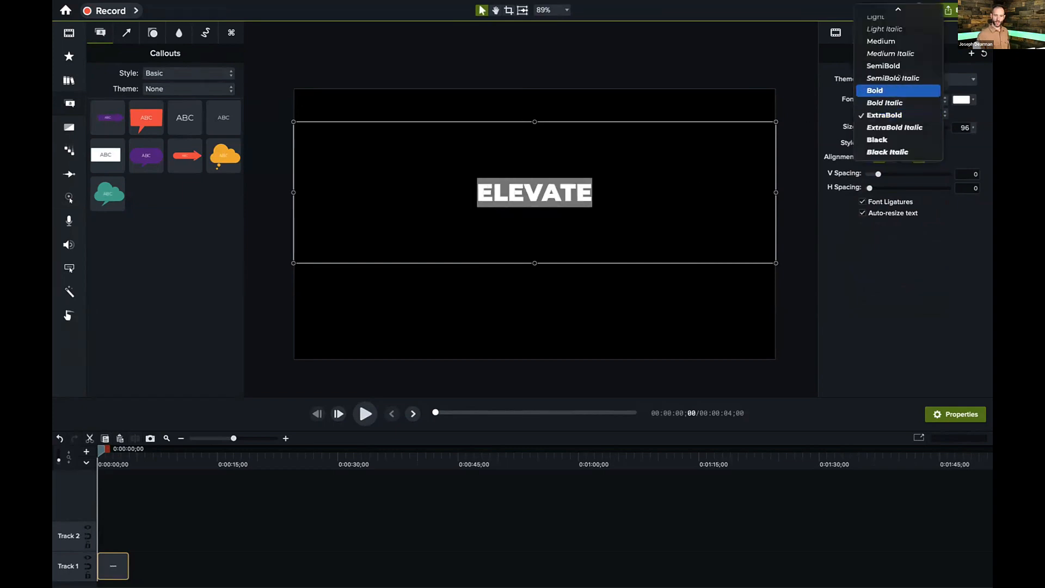
click(885, 17)
click(601, 191)
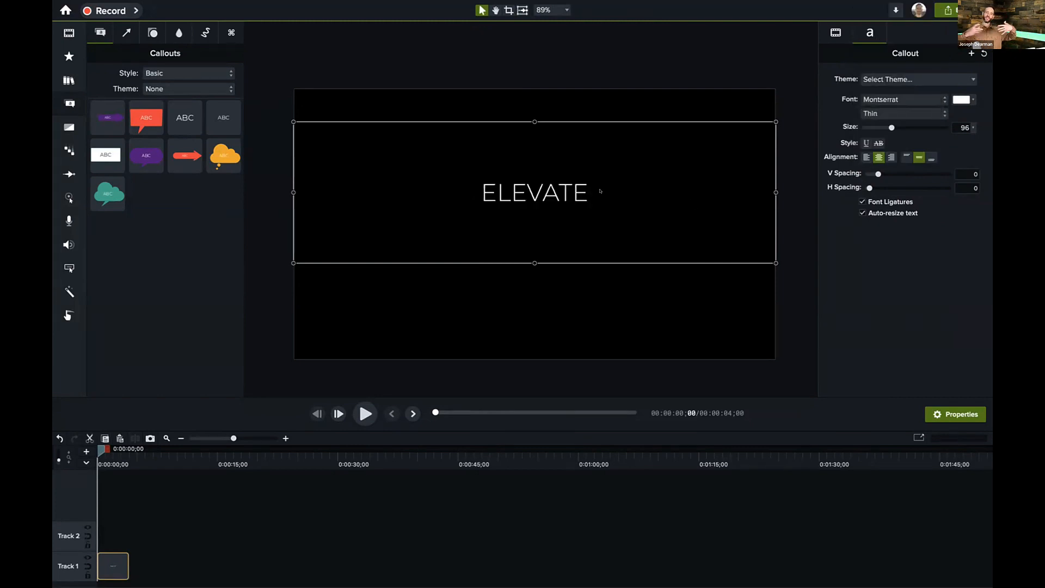
Step: Set the horizontal letter spacing of the ELEVATE text to 0.32
drag(577, 192, 457, 191)
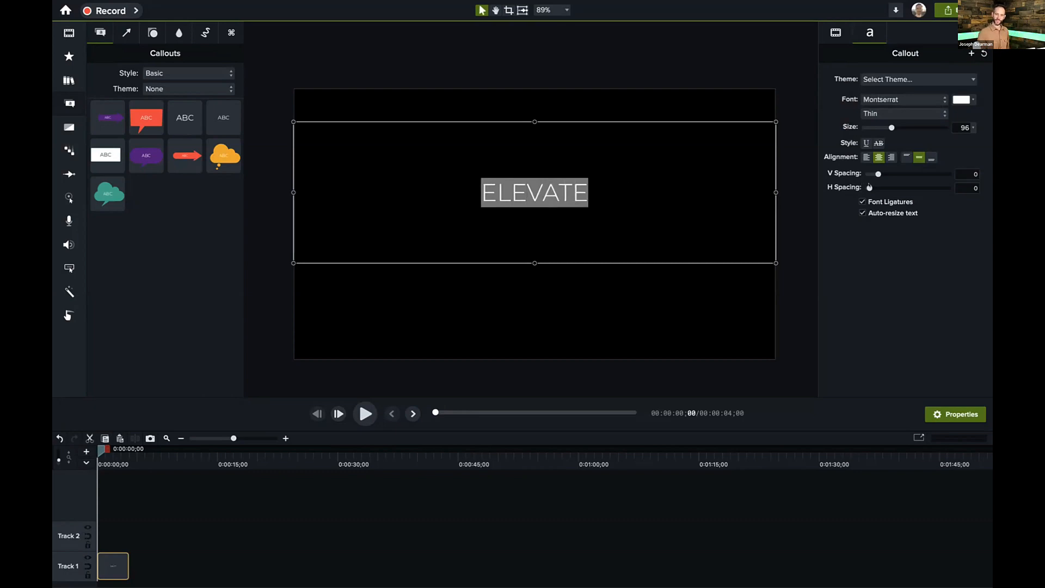
mouse_move(869, 187)
mouse_down()
mouse_move(900, 187)
mouse_move(871, 185)
mouse_up()
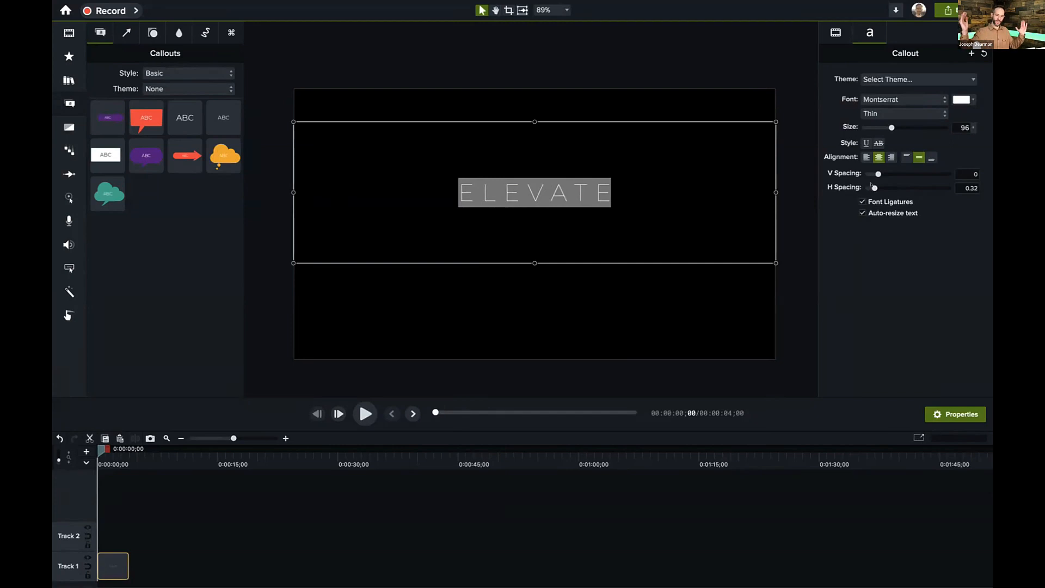
click(584, 218)
click(612, 297)
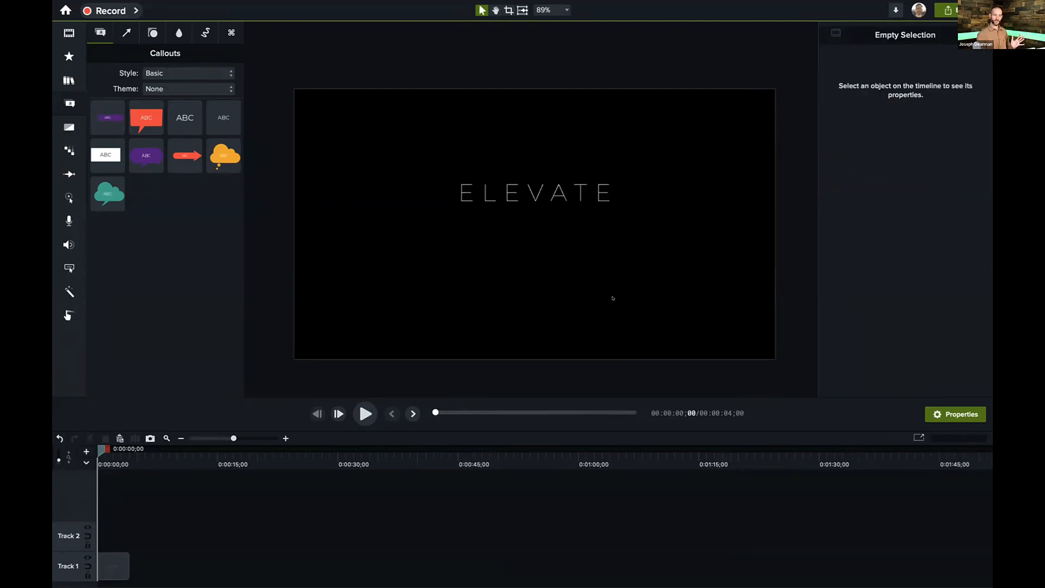
Step: Enlarge the ELEVATE text to font size 256
click(700, 191)
click(700, 191)
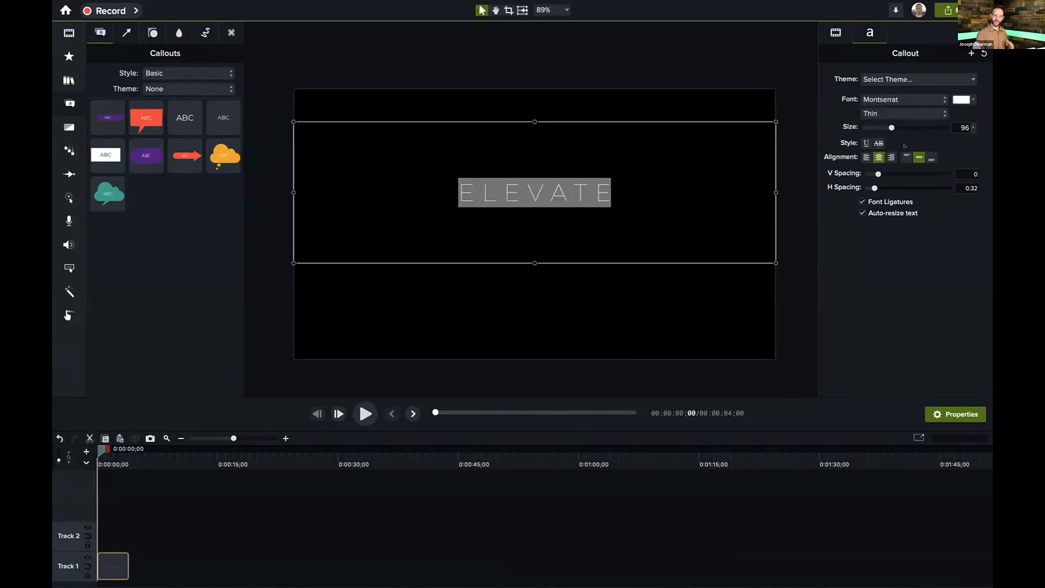
drag(891, 127, 944, 129)
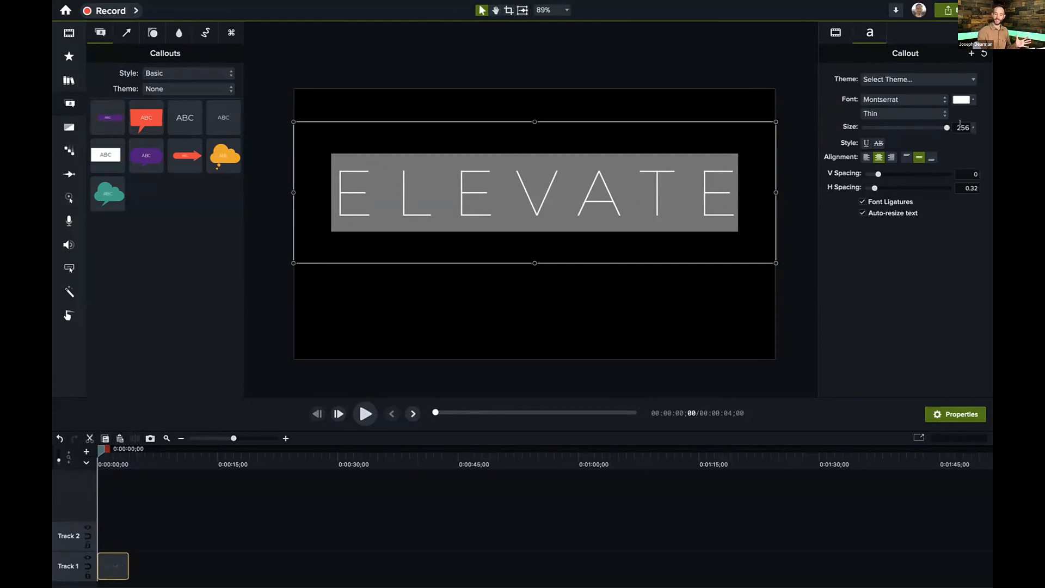
Step: Set the font size of the ELEVATE text to 299
click(961, 130)
key(BackSpace)
key(BackSpace)
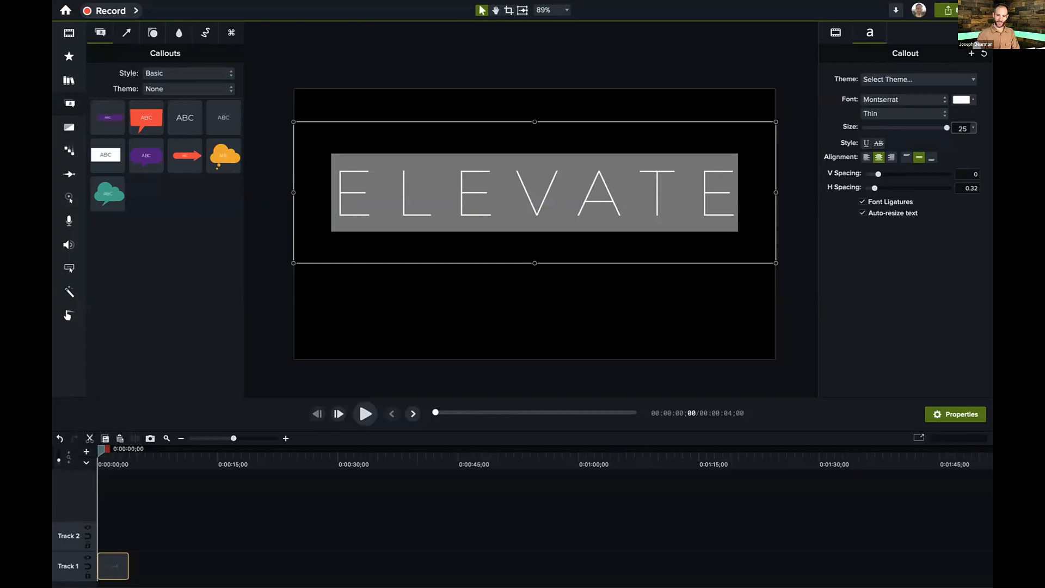
text(30)
key(BackSpace)
key(BackSpace)
text(99)
key(Return)
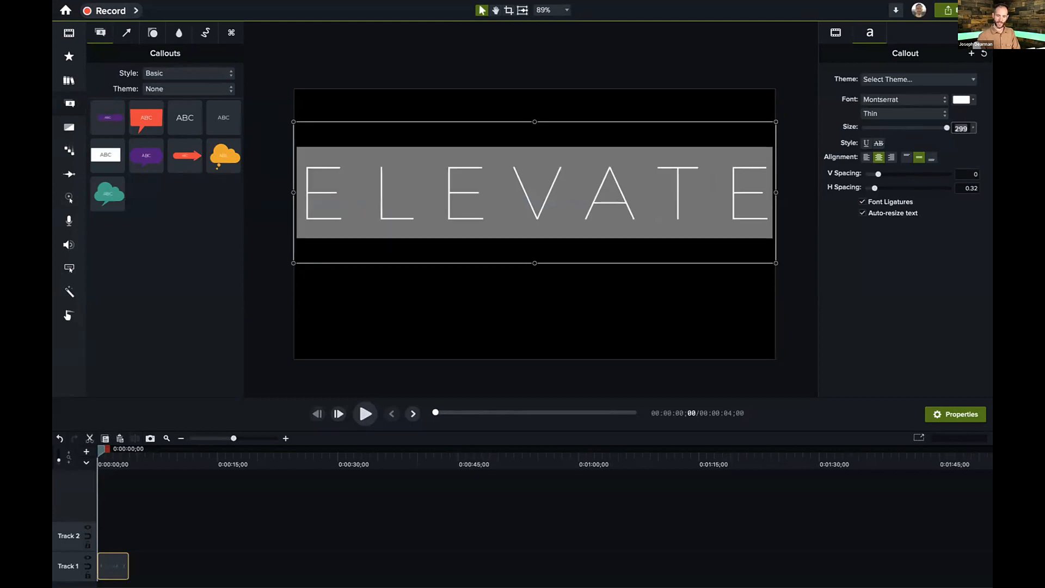
click(688, 270)
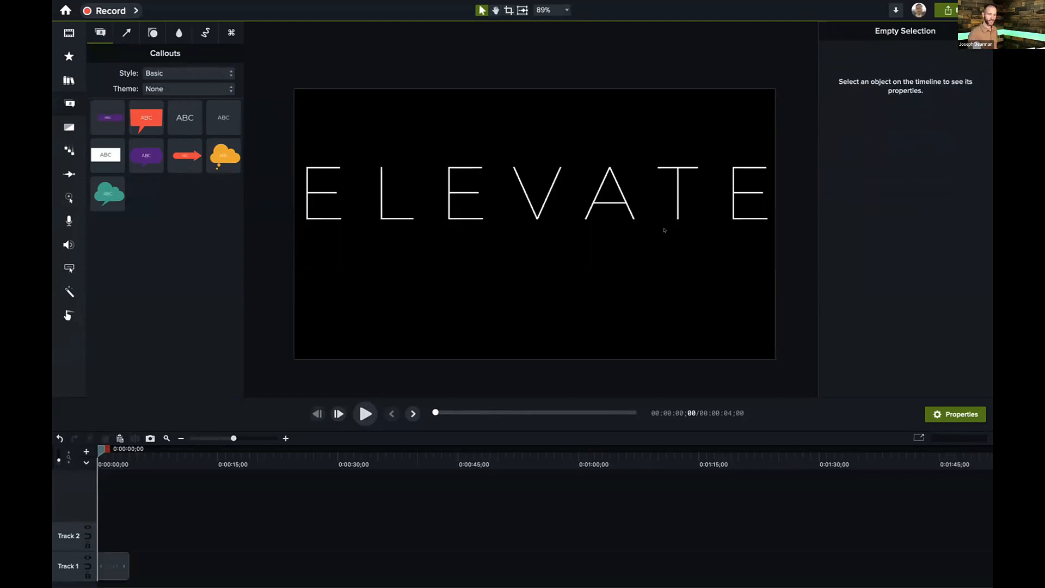
Step: Move the ELEVATE text down to the lower third of the canvas
click(622, 219)
drag(622, 218, 622, 228)
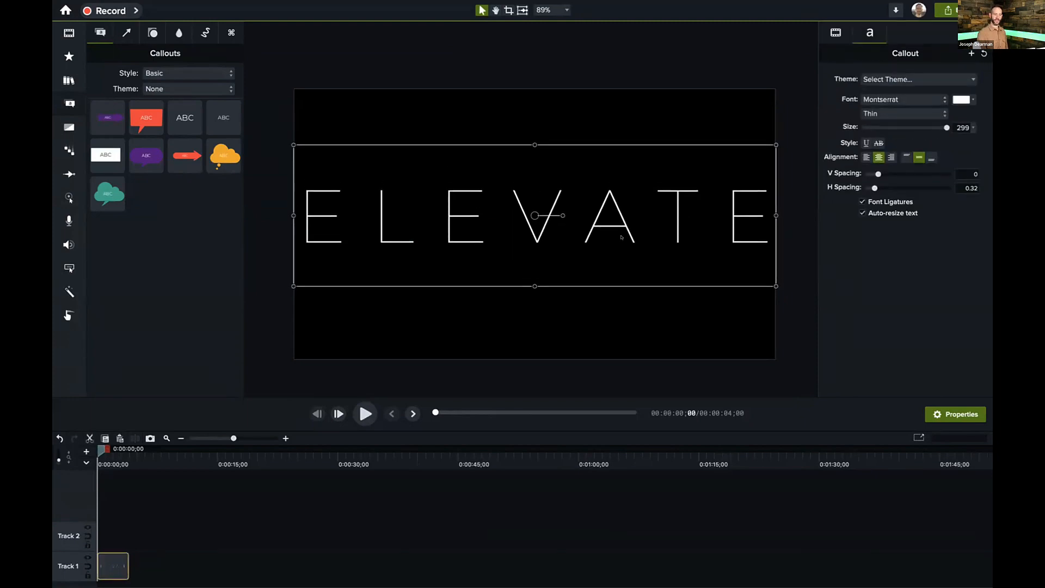
click(611, 254)
scroll(603, 247, down, 2)
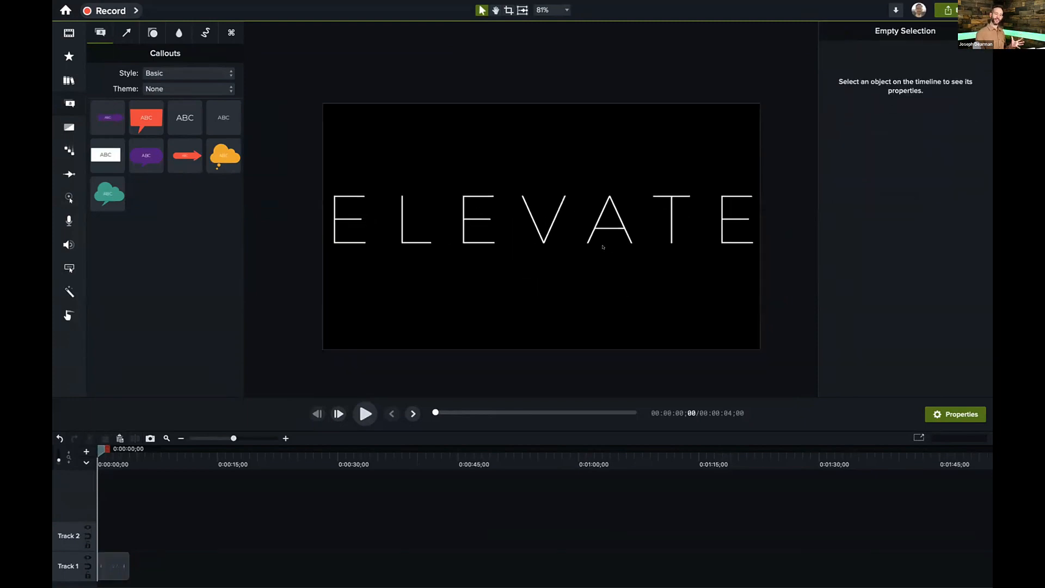
drag(603, 228, 603, 322)
click(599, 200)
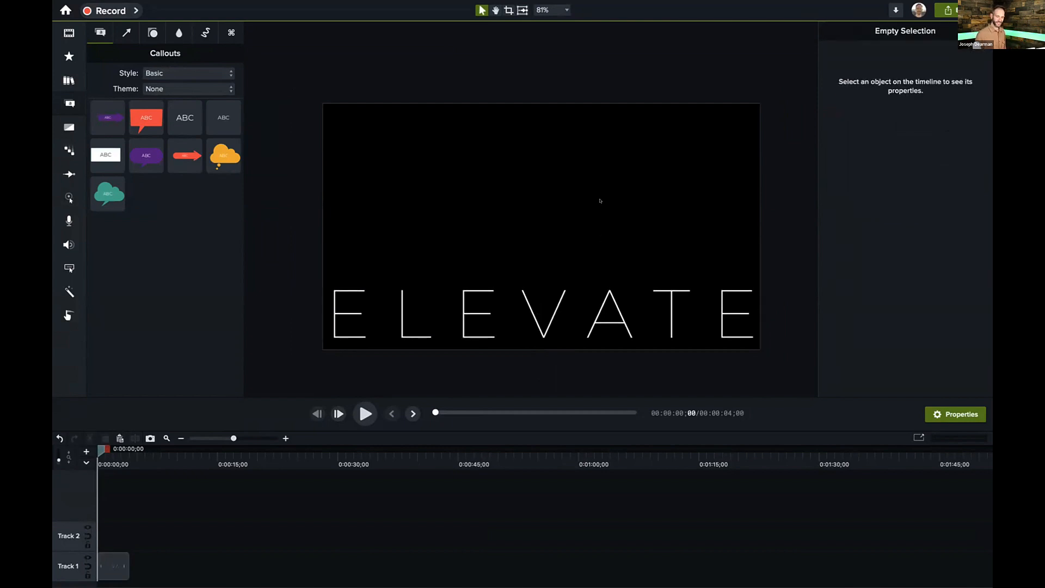
Step: Extend the ELEVATE callout on Track 1 to about 57 seconds
click(600, 326)
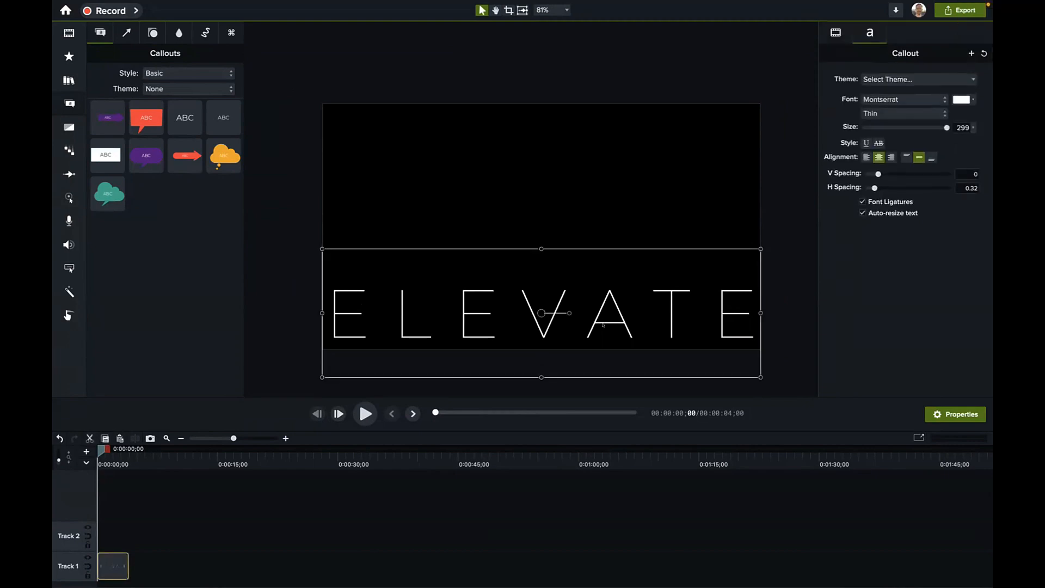
click(600, 226)
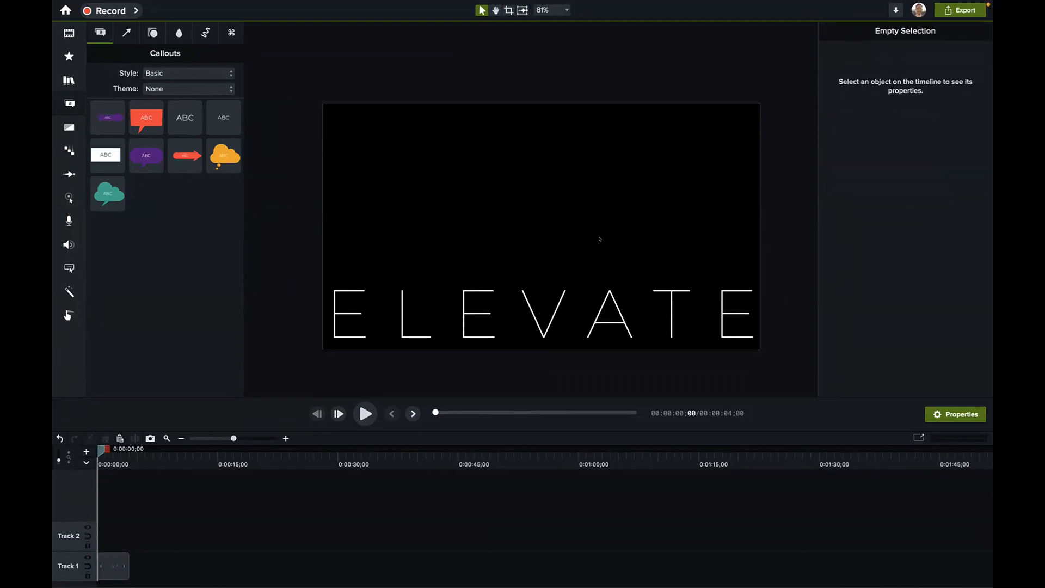
click(603, 317)
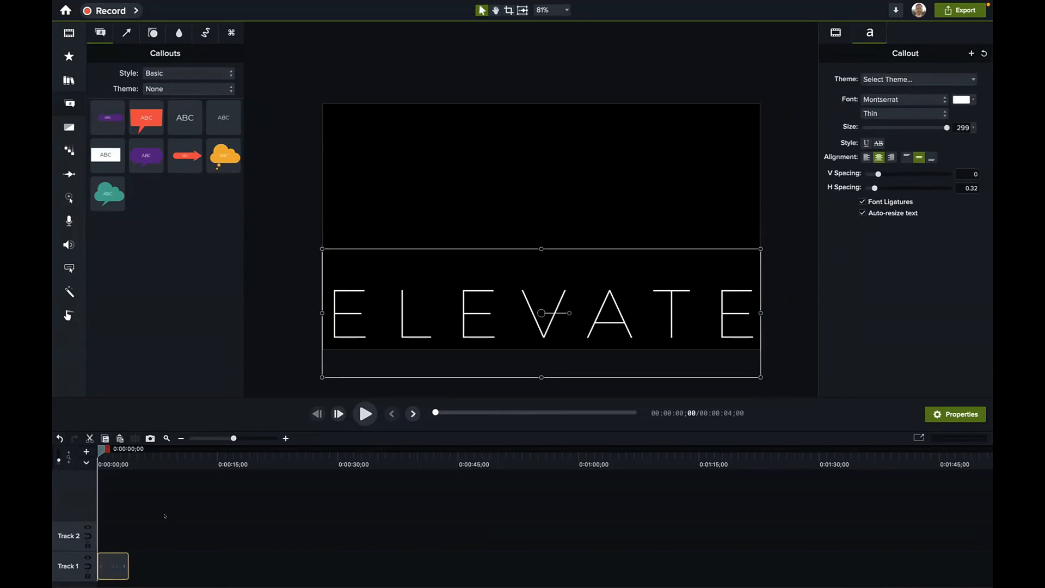
drag(122, 561, 549, 562)
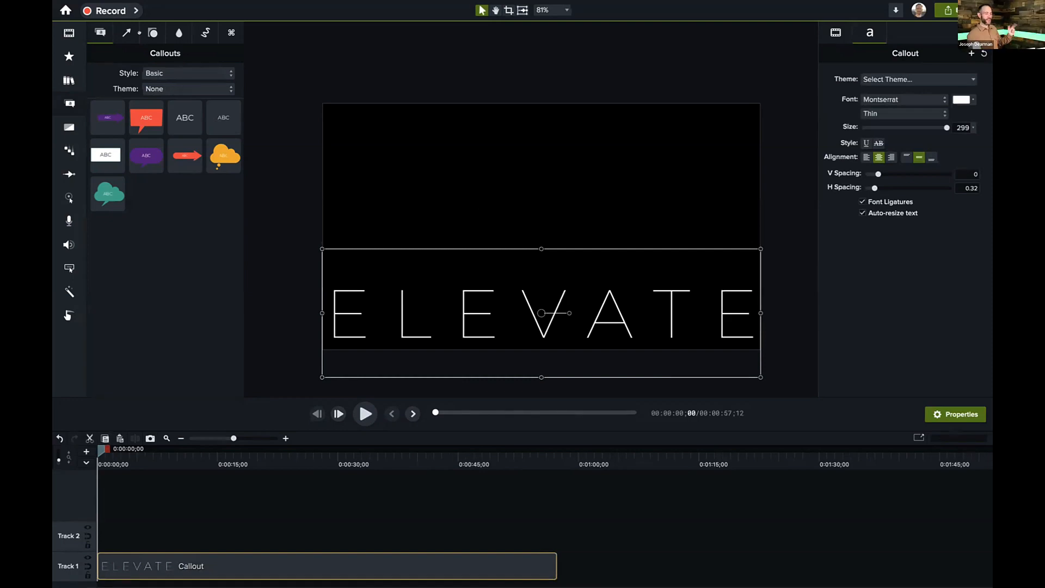
Step: Add a white rectangle in the canvas's upper-left corner and set its width to 640 with proportions locked
click(152, 33)
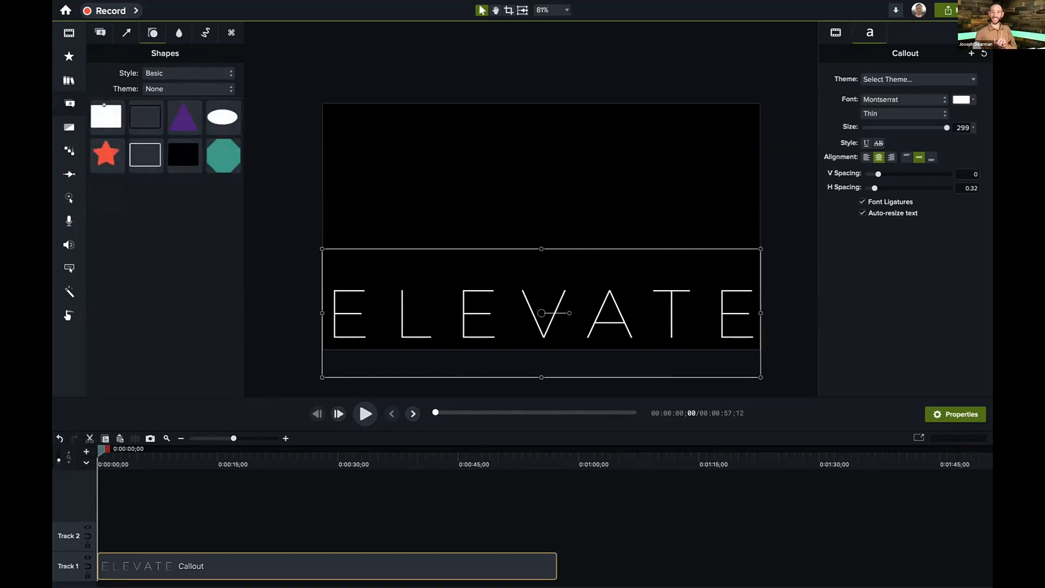
drag(104, 104, 351, 124)
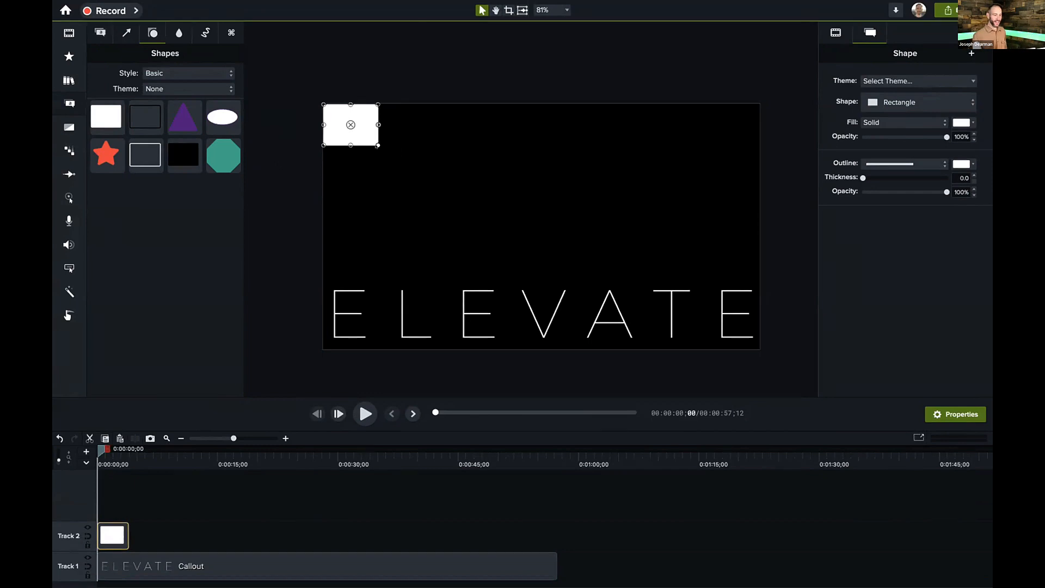
click(835, 31)
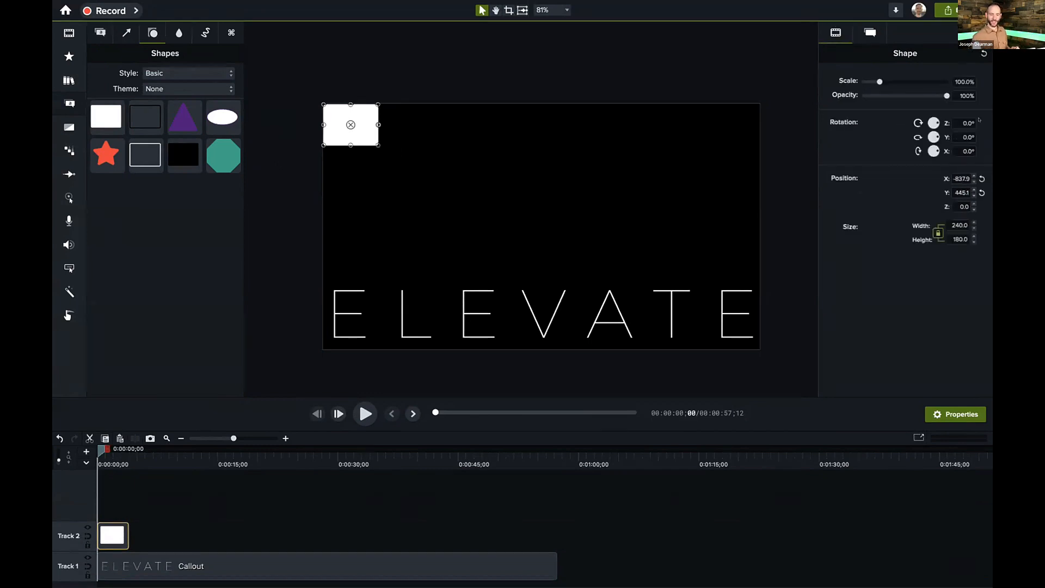
click(950, 223)
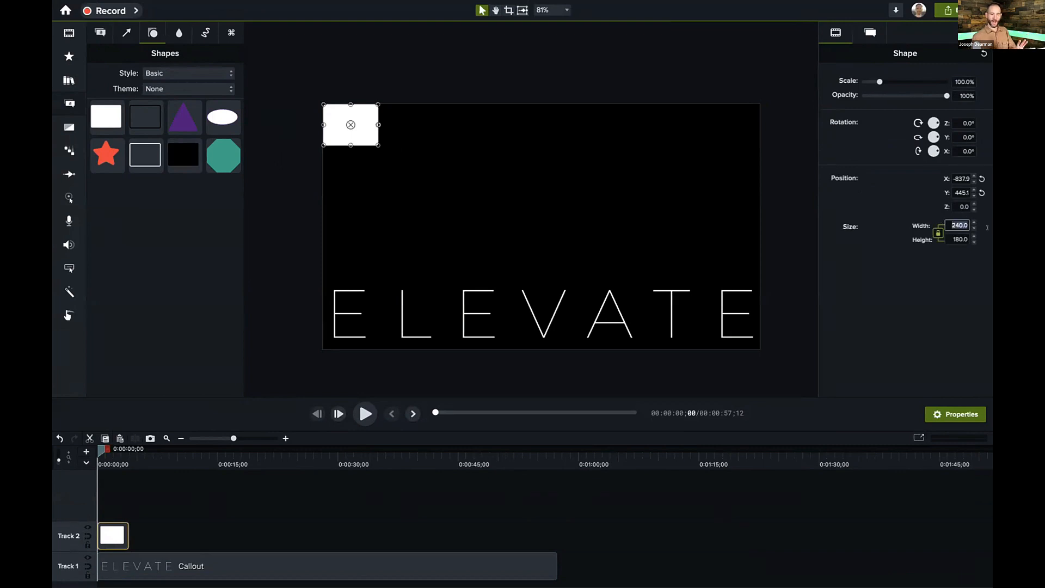
text(640)
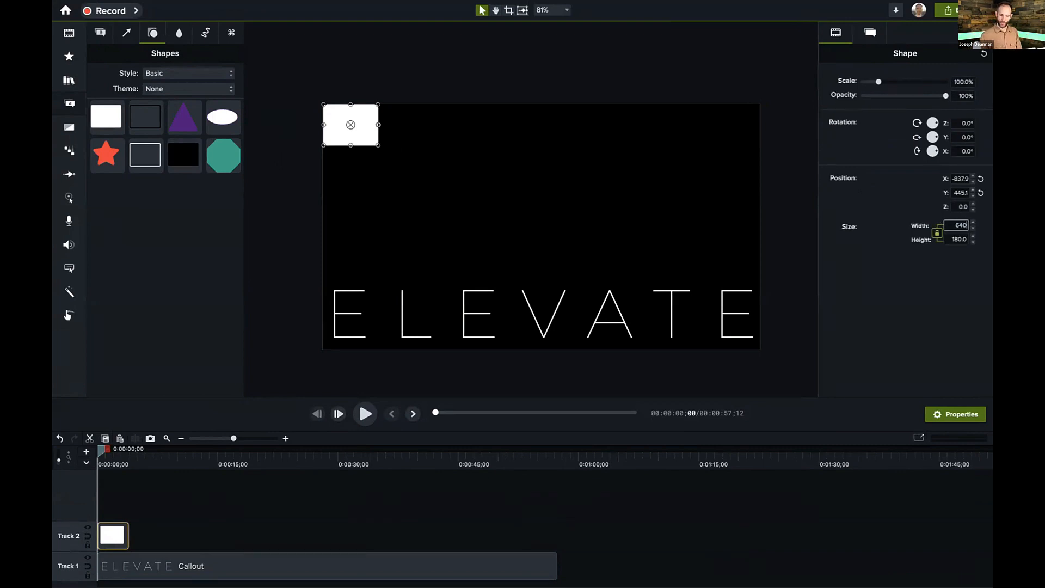
key(Return)
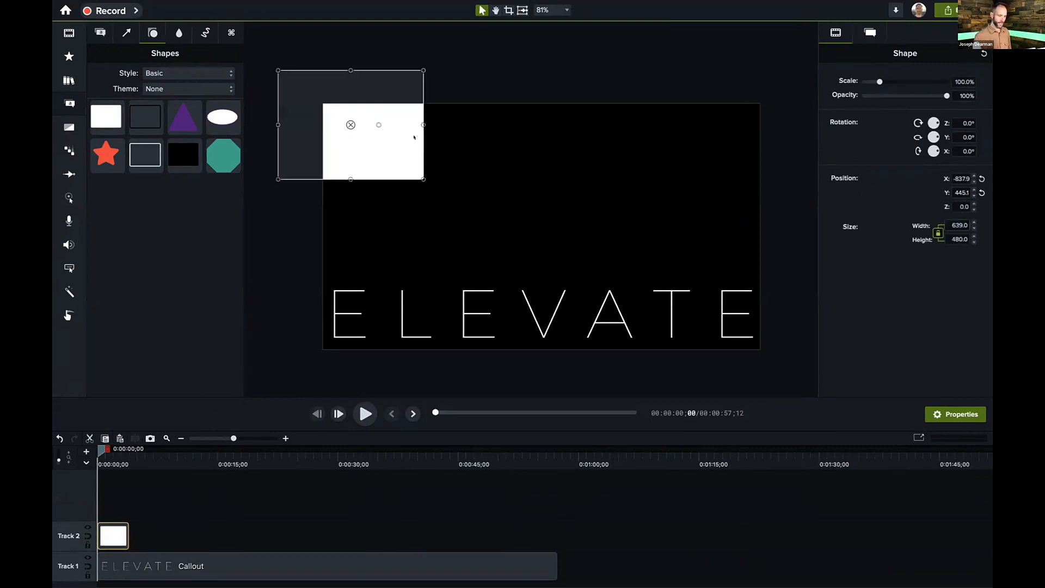
Step: Stack a duplicate rectangle directly below the first at the canvas's left edge and reduce both to a height of about 364
drag(413, 129, 440, 282)
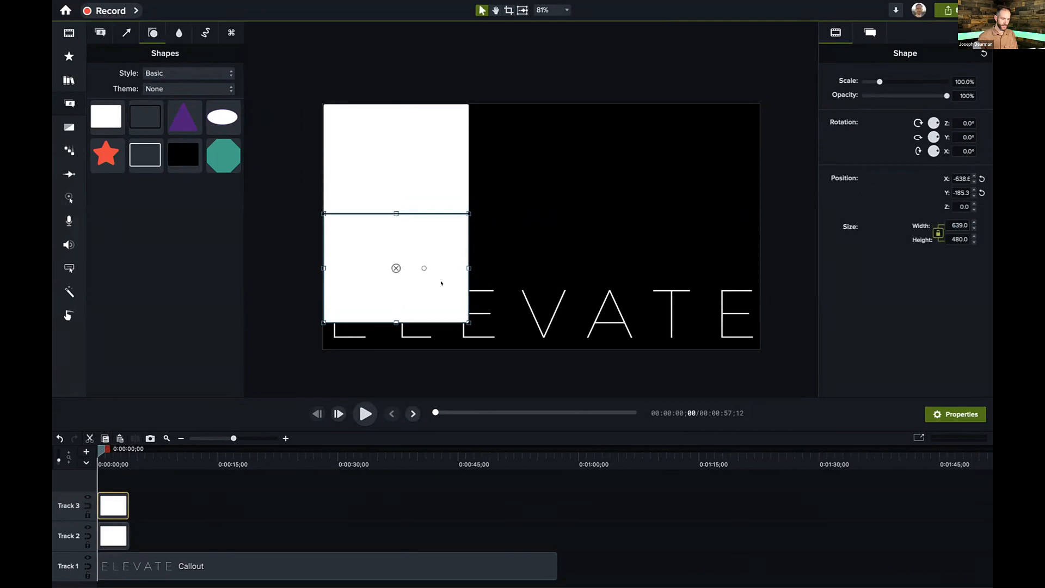
shift+click(439, 188)
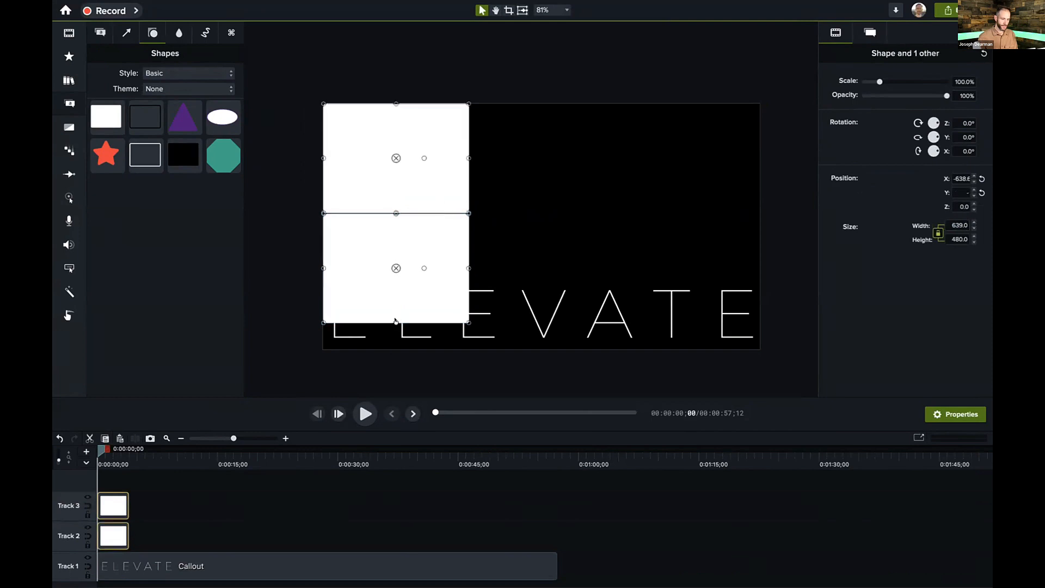
drag(395, 320, 405, 249)
click(455, 276)
Step: Copy the lower white rectangle and place the copy directly beneath it to complete a three-rectangle column
click(440, 238)
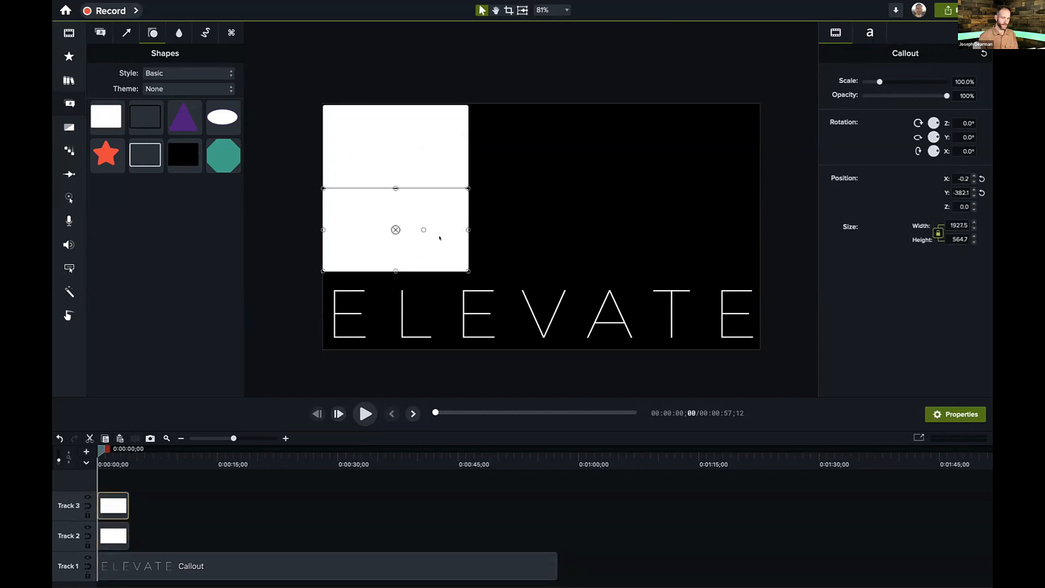
right_click(438, 247)
click(468, 417)
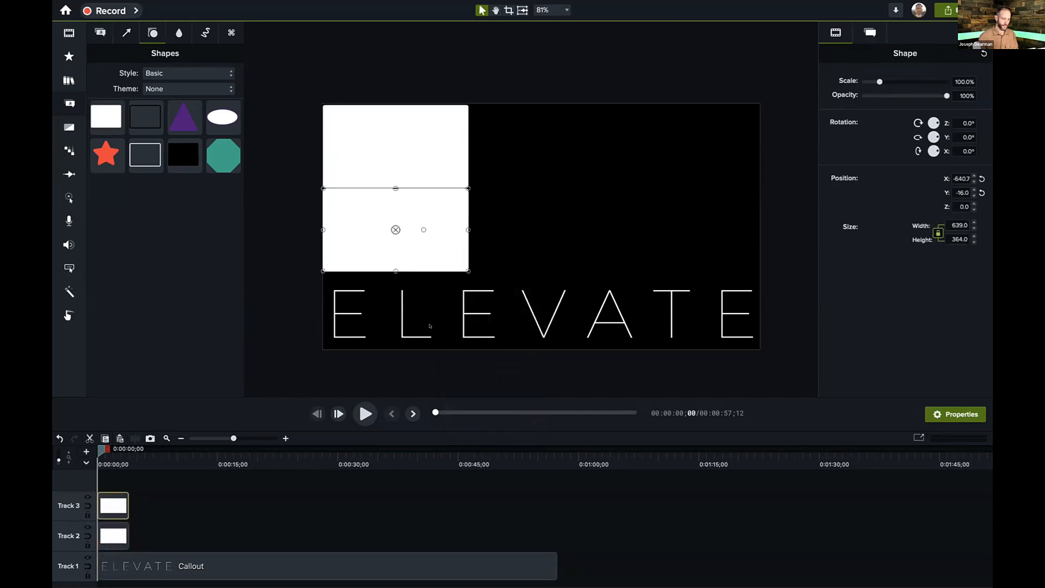
key(ctrl+v)
drag(422, 272, 423, 299)
Step: Give all three stacked rectangles an outline thickness of 6.9 and a fill opacity of 0%
shift+click(424, 255)
shift+click(423, 157)
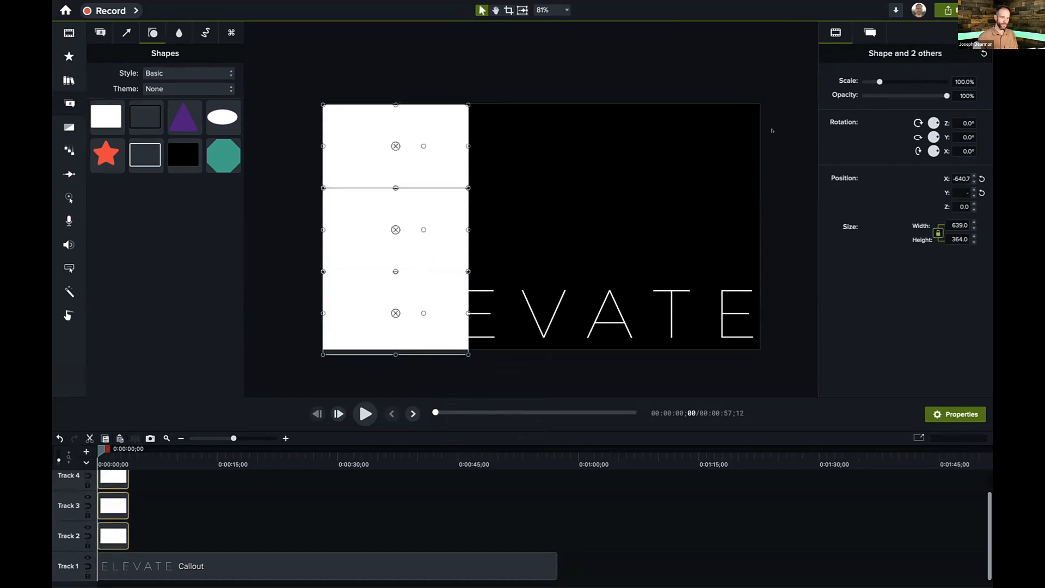
click(872, 33)
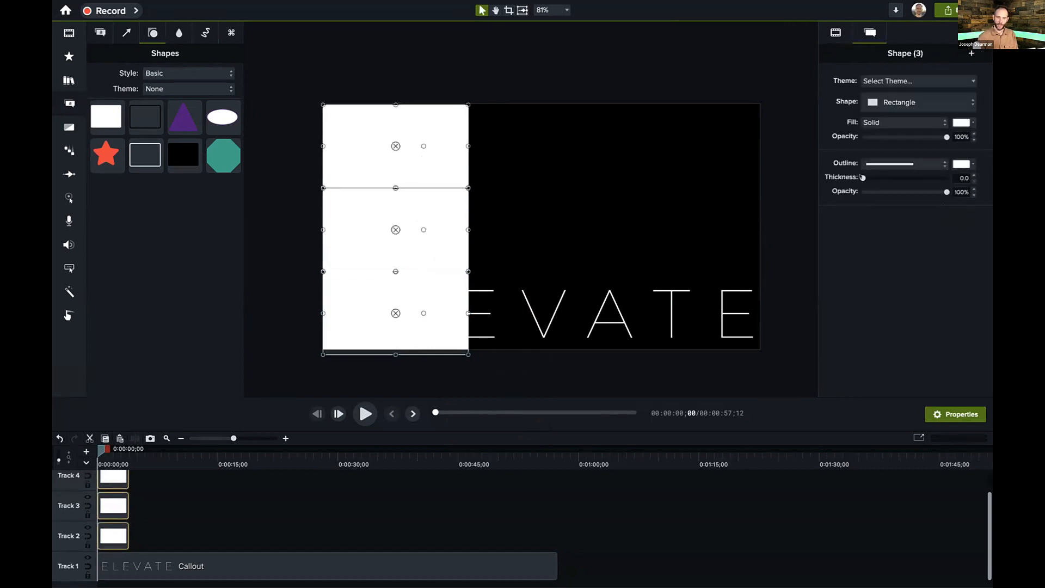
drag(862, 177, 868, 178)
drag(879, 138, 863, 137)
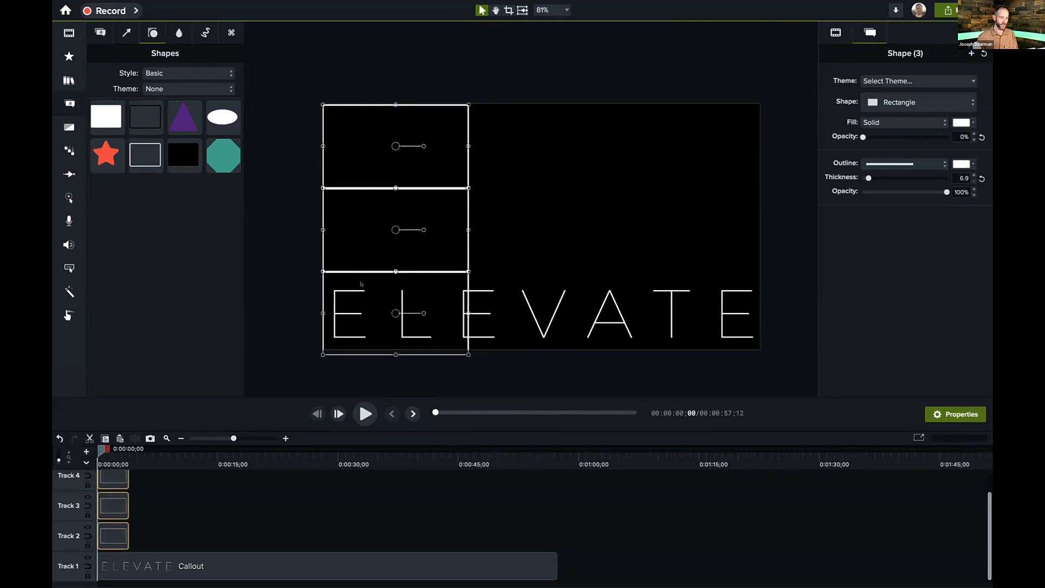
Step: Group the three outlined rectangles and scale the group down to the canvas height
key(super+g)
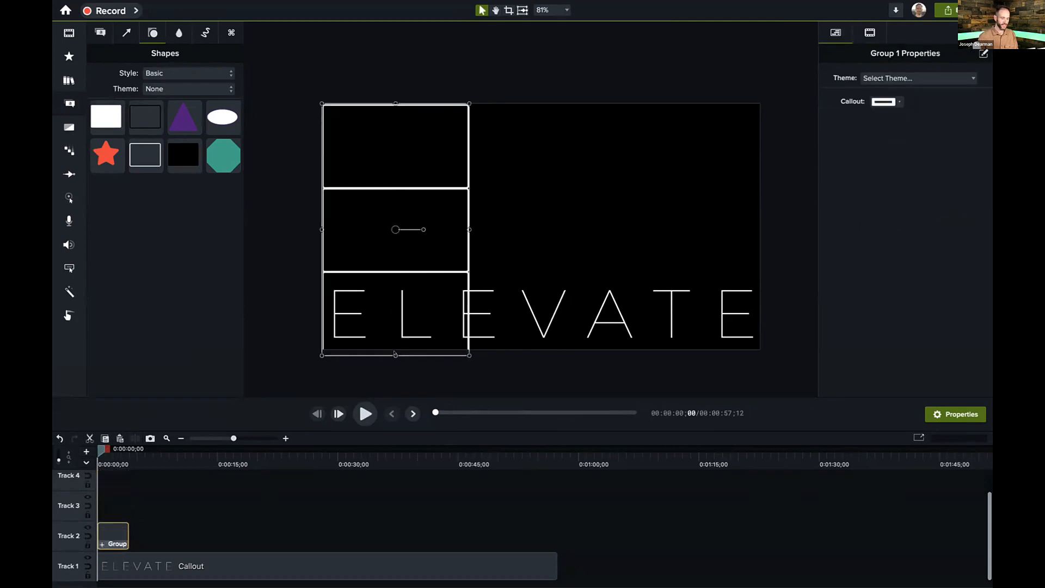
drag(395, 354, 395, 350)
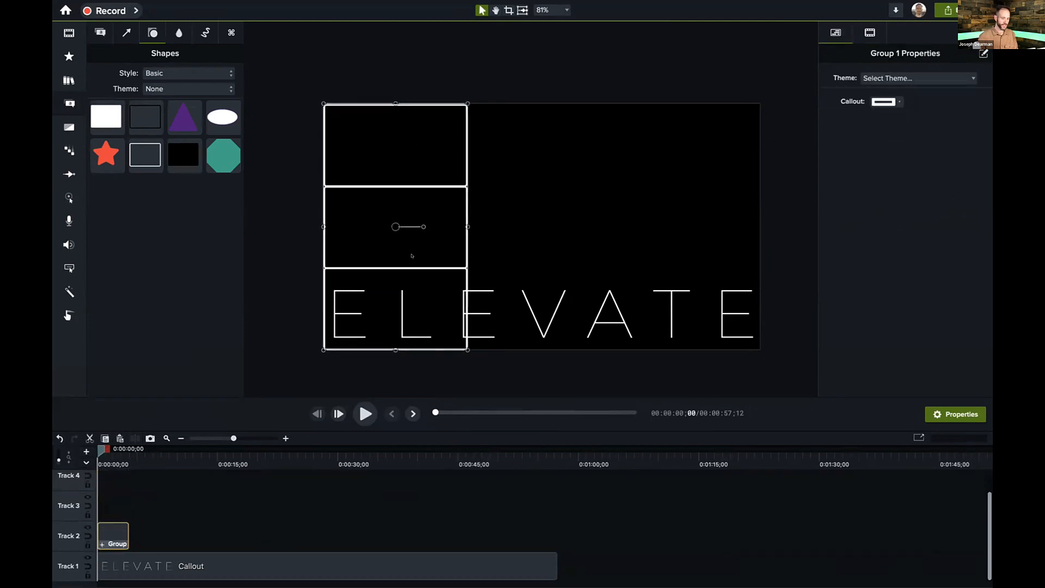
Step: Duplicate the rectangle group into three adjacent columns and enlarge them together to span the canvas as a rule-of-thirds grid
key(super+d)
drag(385, 184, 678, 192)
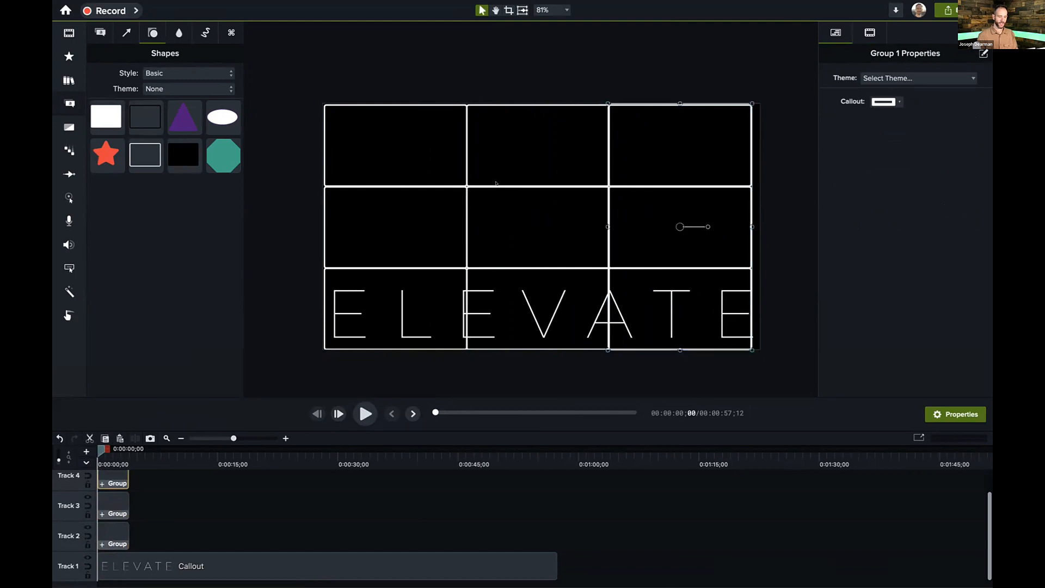
shift+click(496, 184)
shift+click(352, 184)
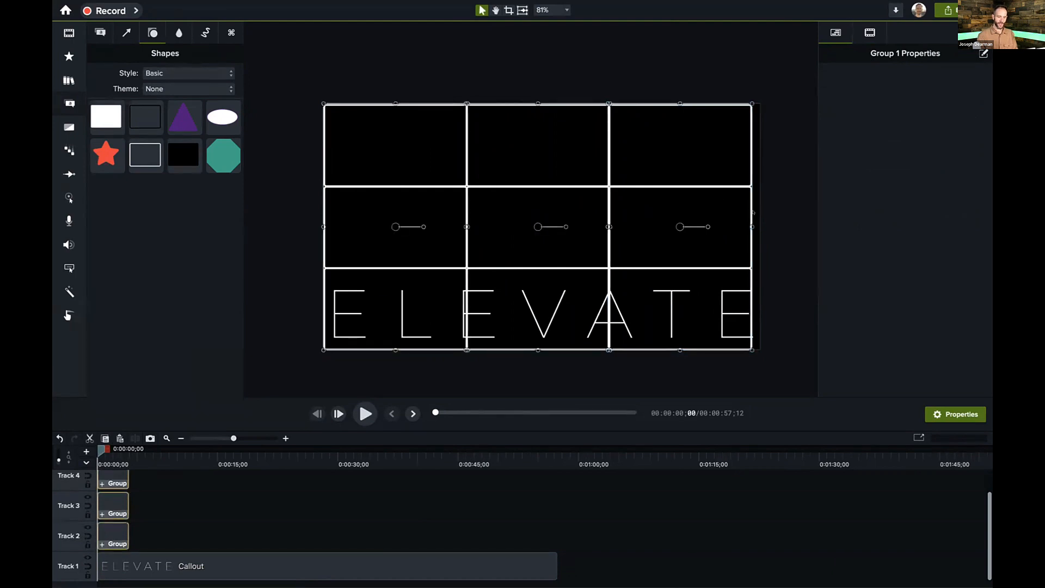
drag(752, 227, 755, 226)
key(shift+Right)
key(shift+Right)
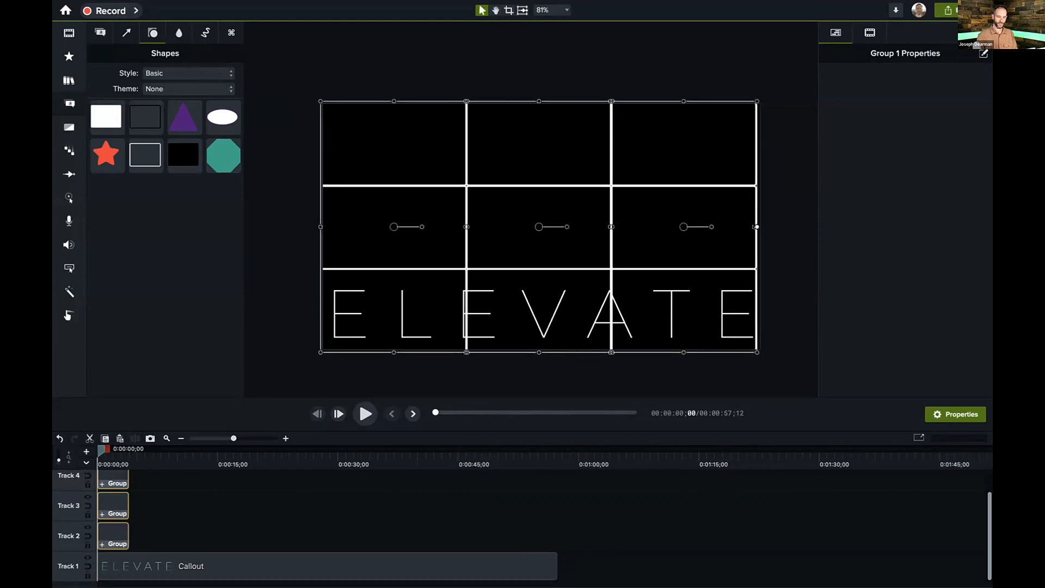
click(673, 345)
Step: Move the ELEVATE track above the three grid tracks and center the text on the grid's upper horizontal line
click(180, 566)
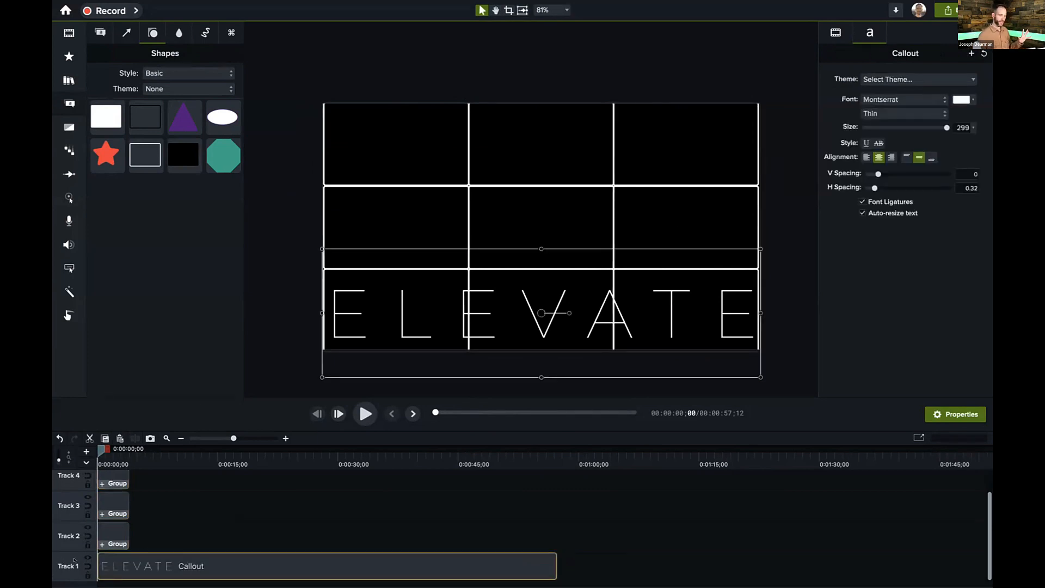
drag(63, 561, 75, 493)
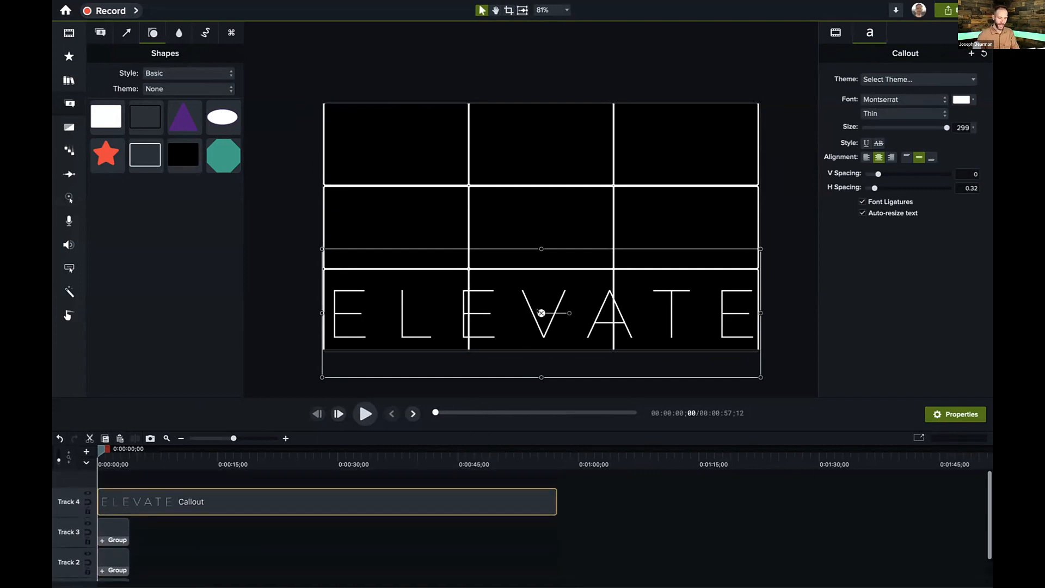
drag(540, 312, 540, 186)
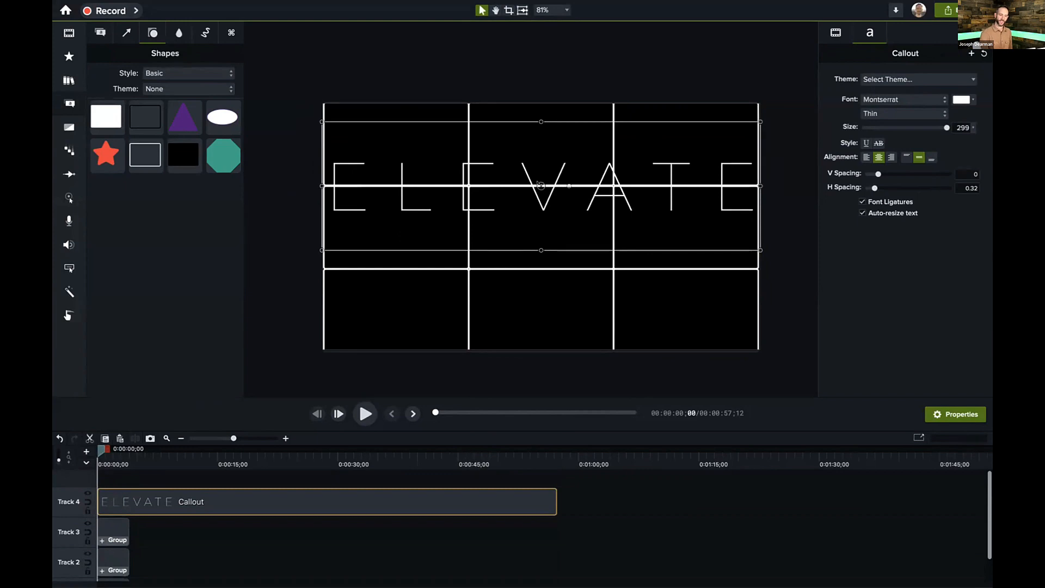
mouse_move(537, 181)
mouse_down()
mouse_move(531, 156)
mouse_move(538, 183)
mouse_up()
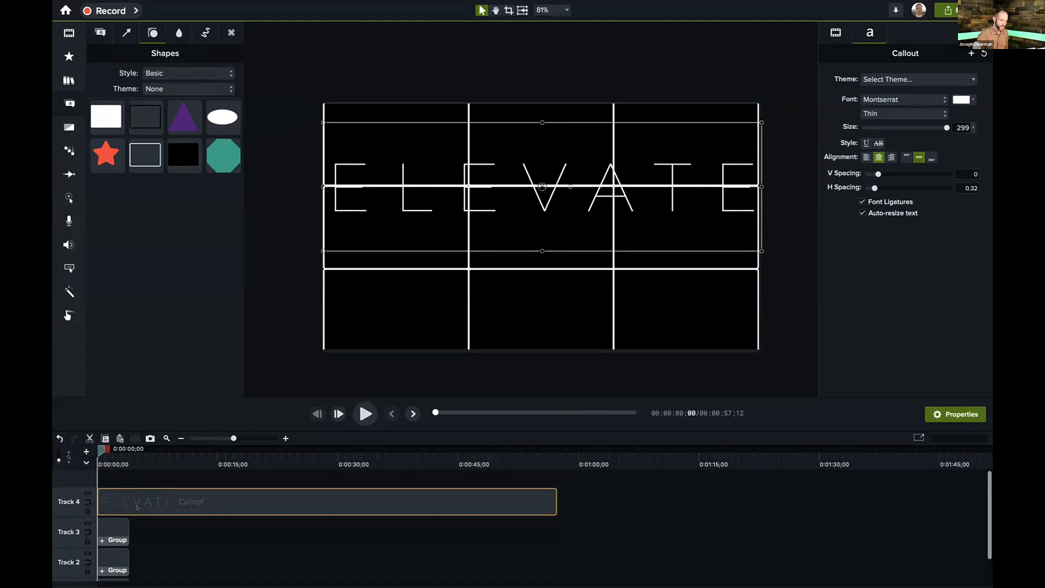
Step: Hide Tracks 1, 2 and 3 containing the grid groups, and select the ELEVATE text on the canvas
click(87, 523)
click(87, 553)
scroll(83, 550, down, 1)
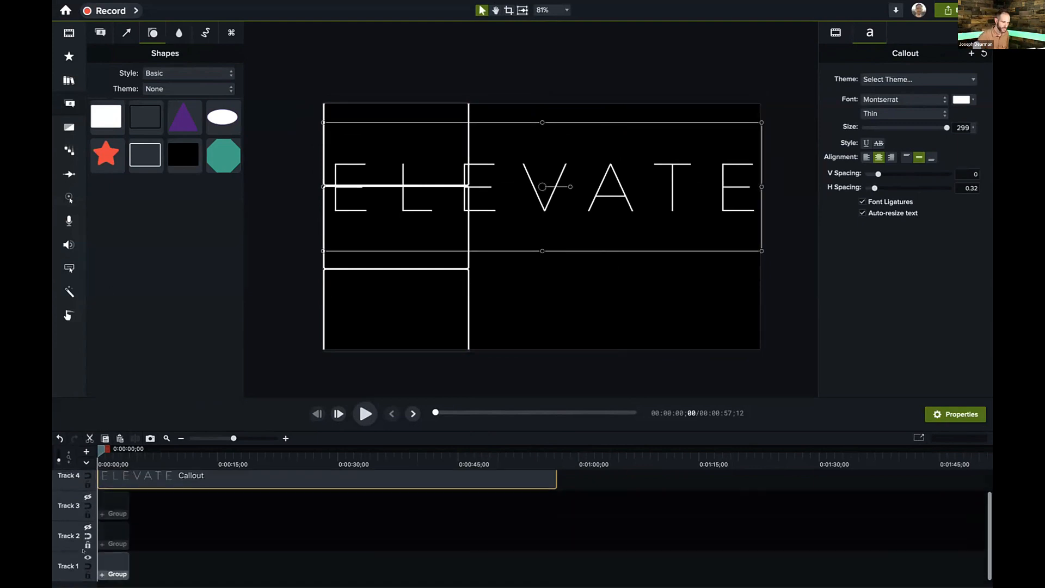
click(87, 557)
click(502, 317)
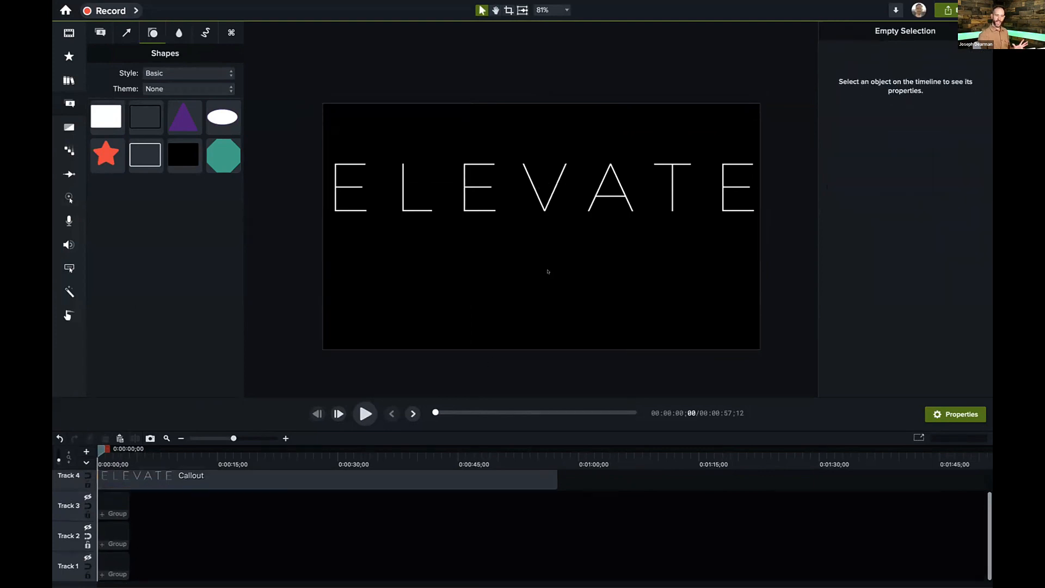
click(565, 248)
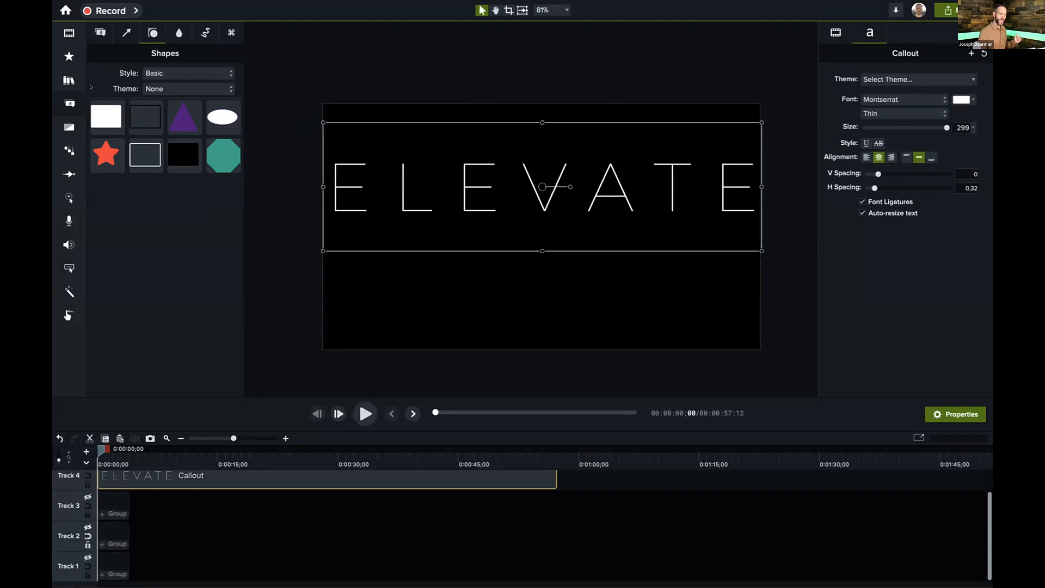
Step: Apply the Drifting behavior to the ELEVATE title and play back its entrance animation
click(70, 150)
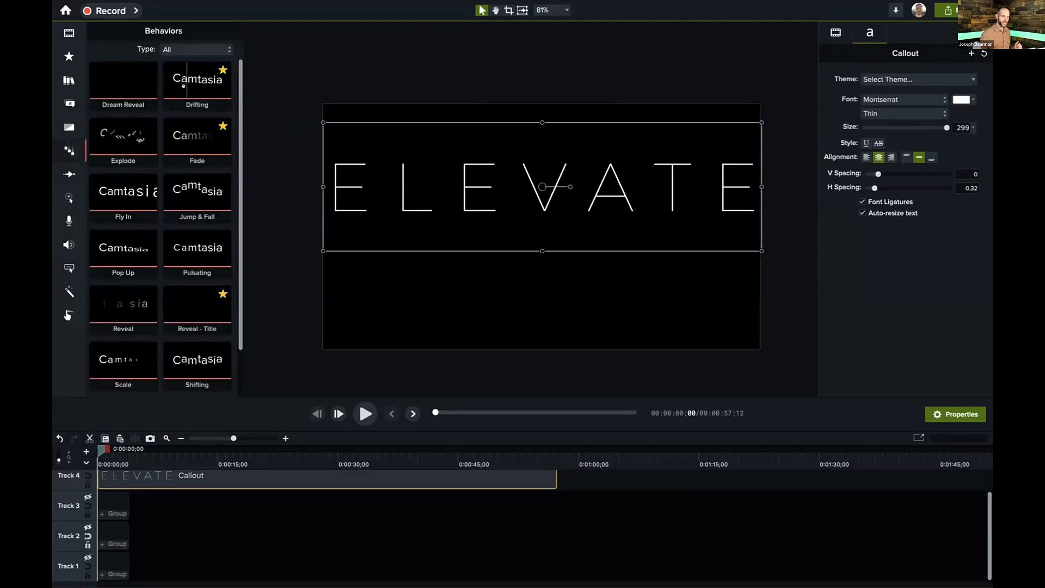
mouse_move(184, 85)
mouse_down()
mouse_move(271, 109)
mouse_move(416, 211)
mouse_up()
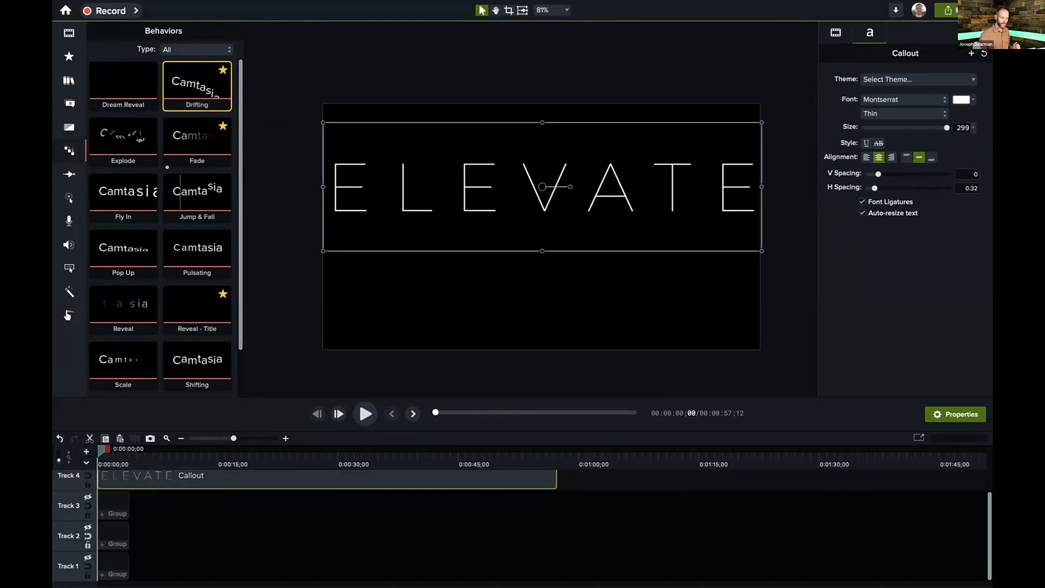
drag(197, 84, 420, 202)
right_click(209, 92)
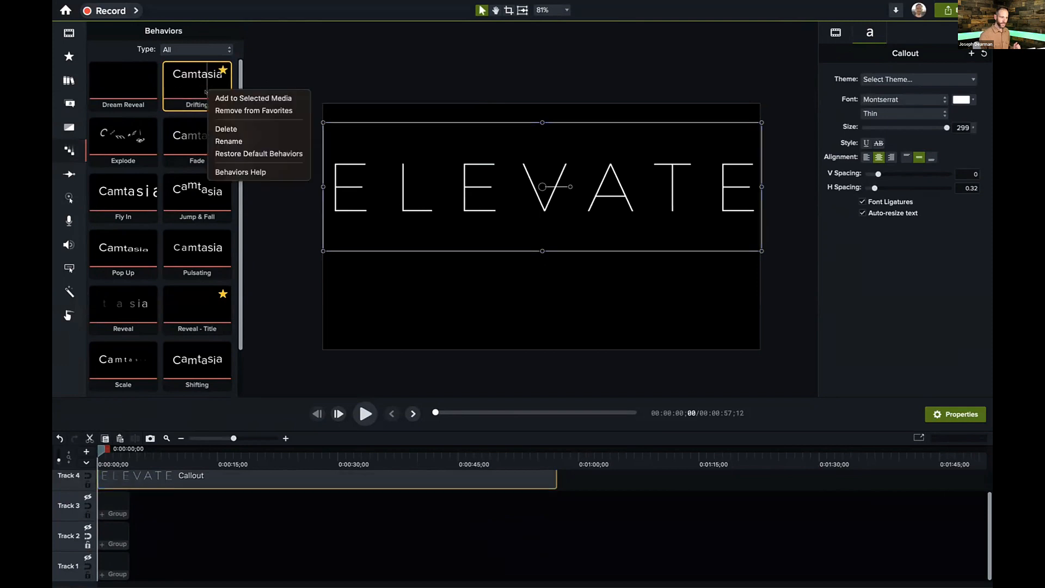
click(239, 98)
key(space)
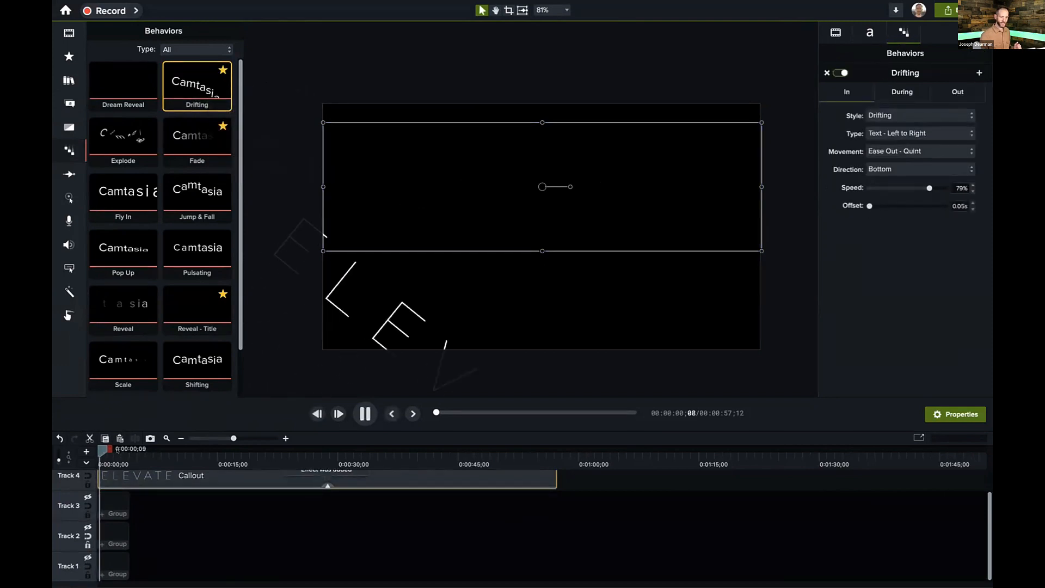
key(space)
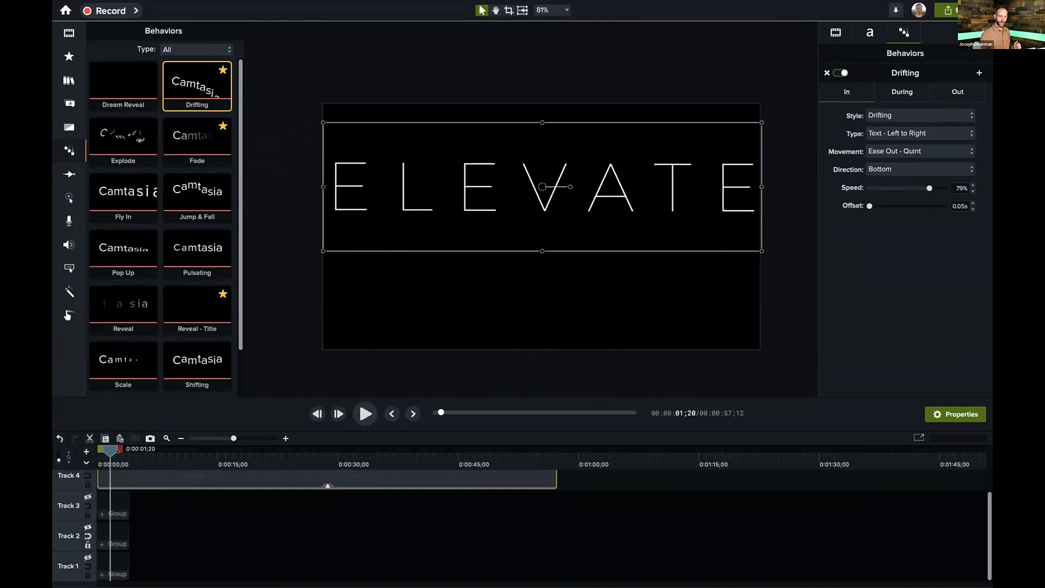
key(space)
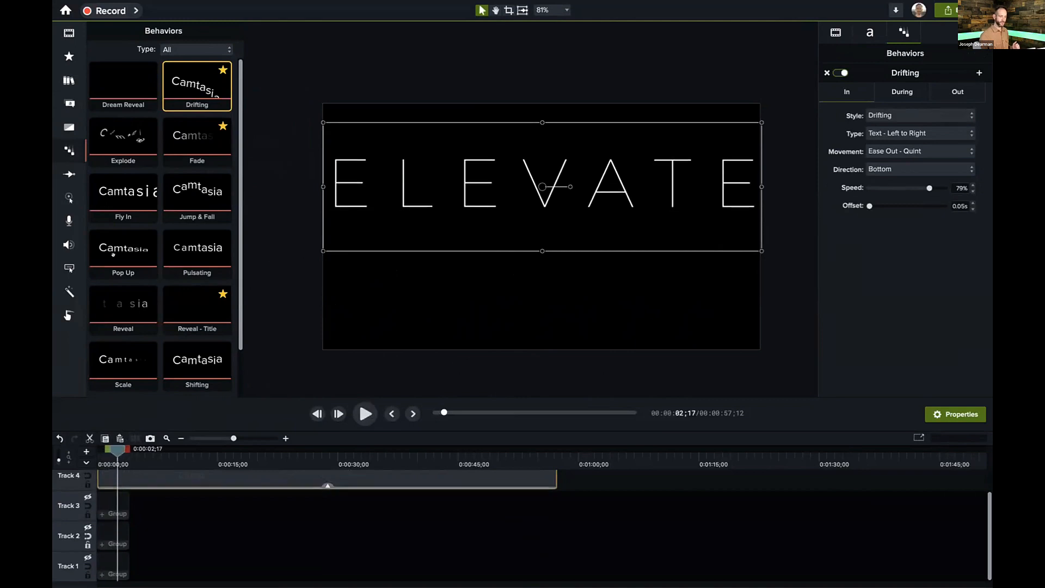
Step: Try Top as the entrance direction of the title's Drifting behavior and play it from the start
click(69, 80)
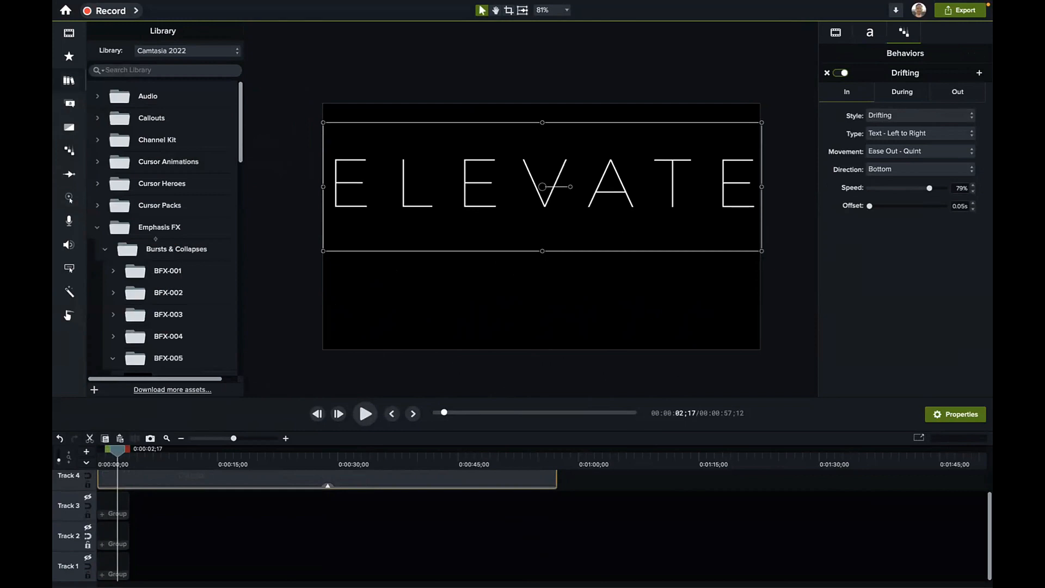
scroll(156, 240, down, 2)
scroll(156, 239, down, 2)
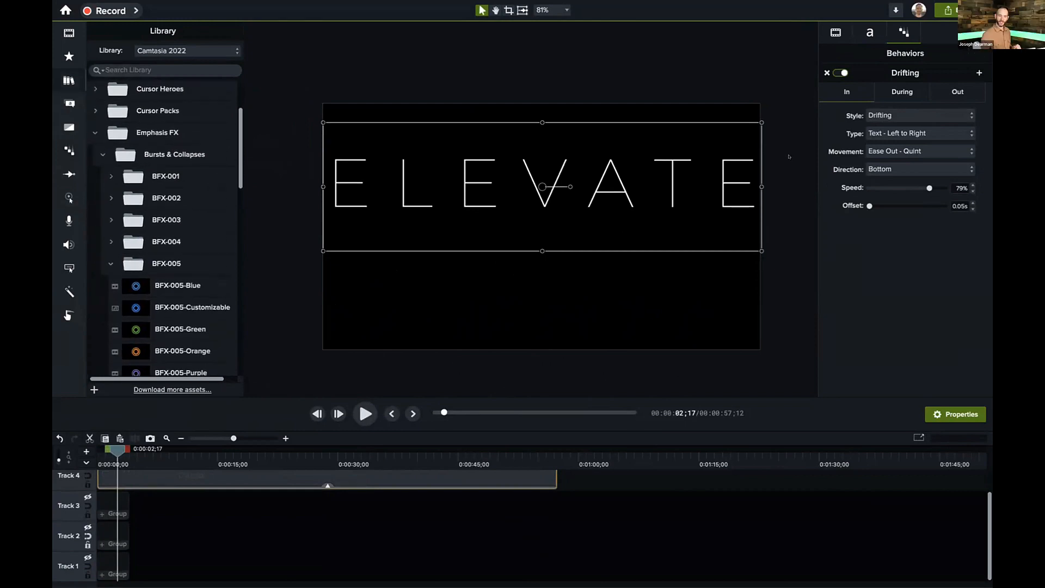
click(903, 168)
key(Return)
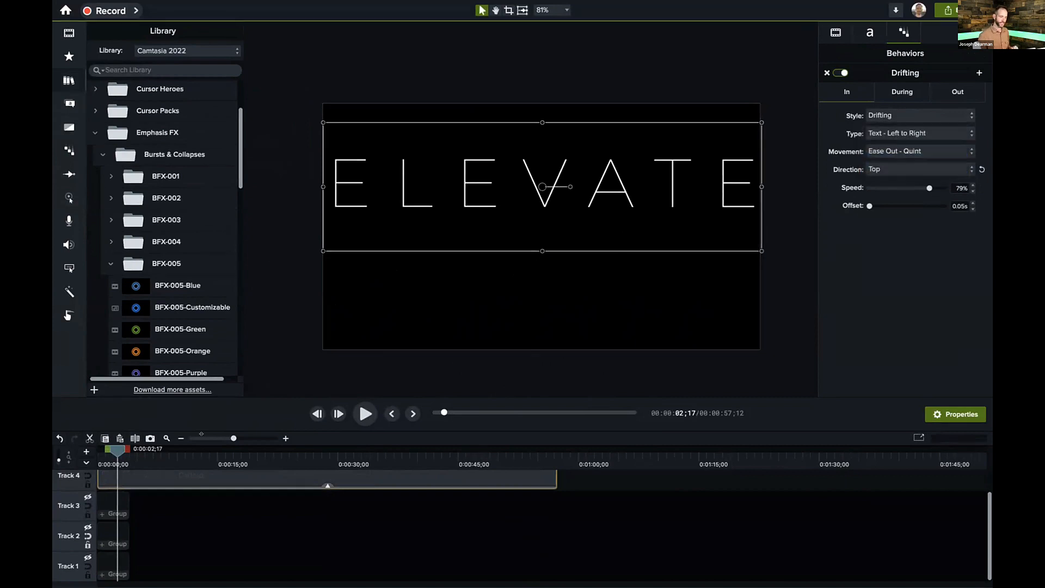
drag(103, 452, 82, 451)
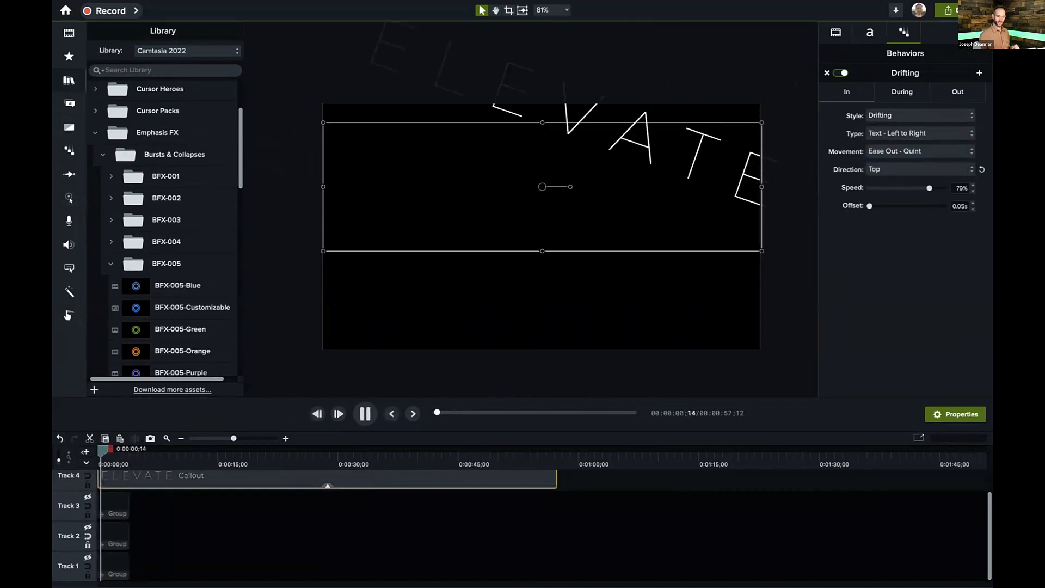
key(space)
Step: Set the entrance direction of the title's Drifting behavior to Right and play it from the start
click(889, 167)
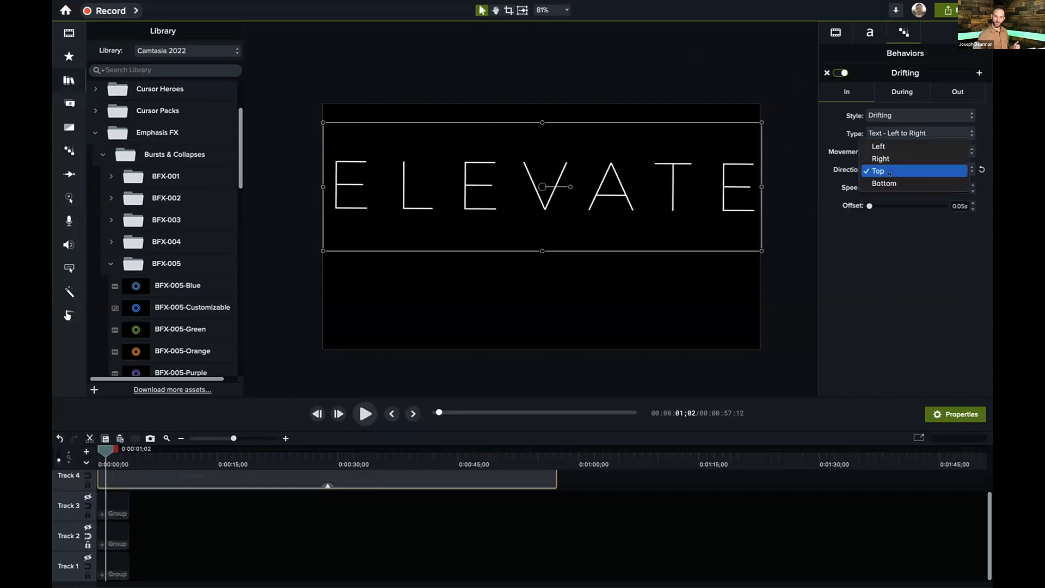
click(889, 170)
click(888, 168)
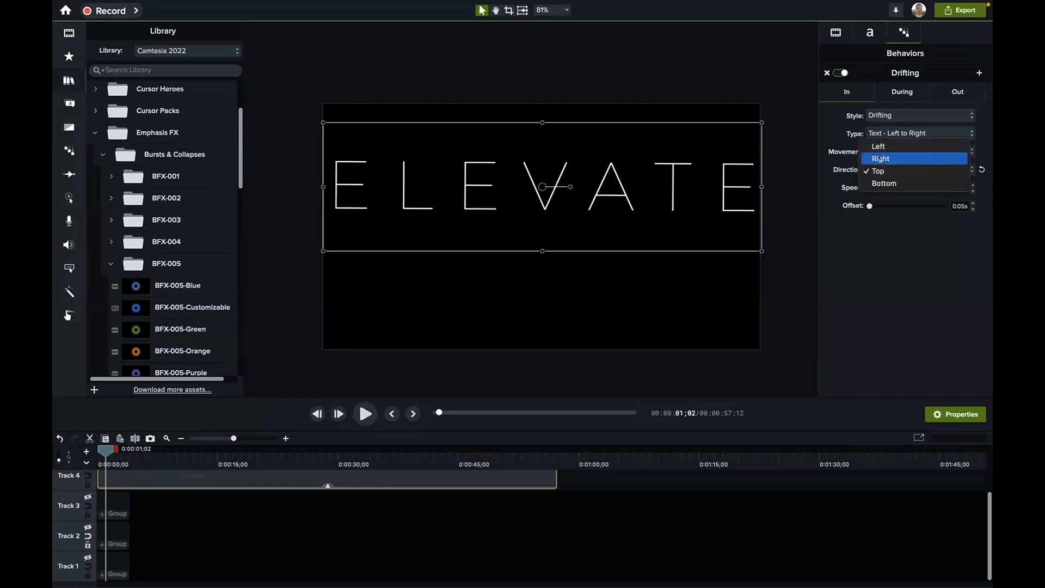
click(880, 158)
drag(105, 450, 56, 444)
key(space)
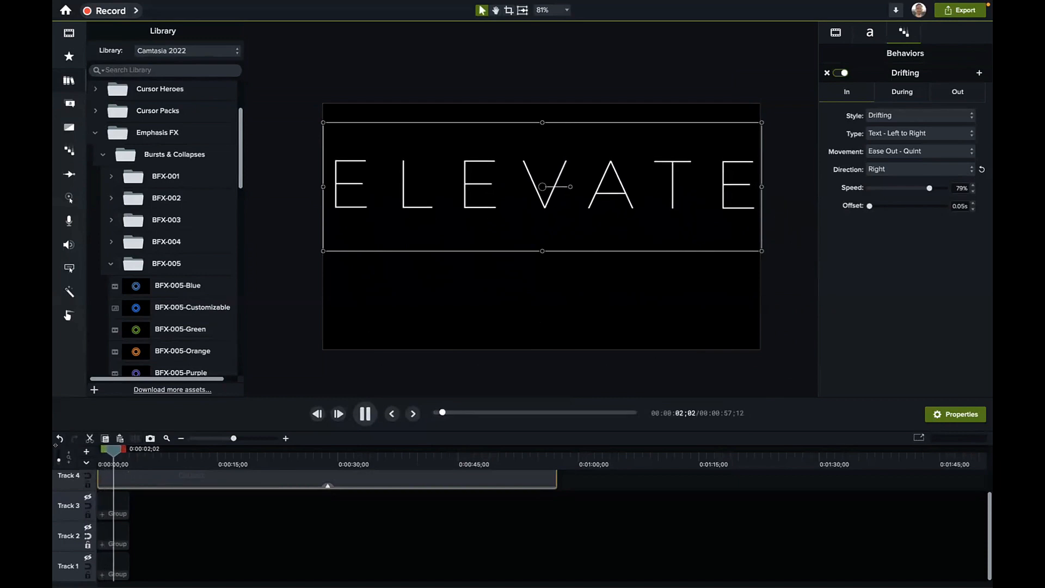
key(space)
key(space)
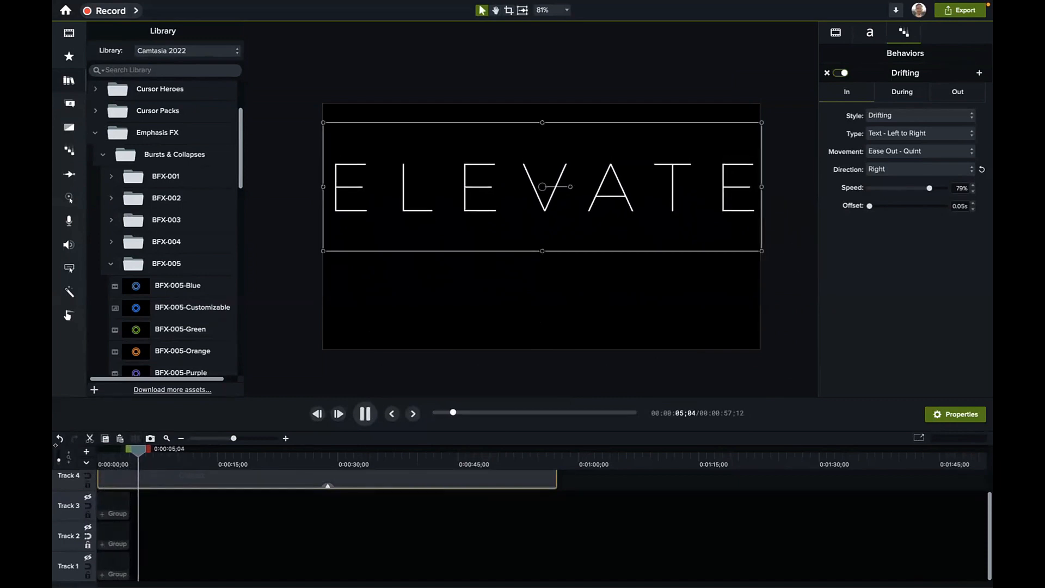
key(space)
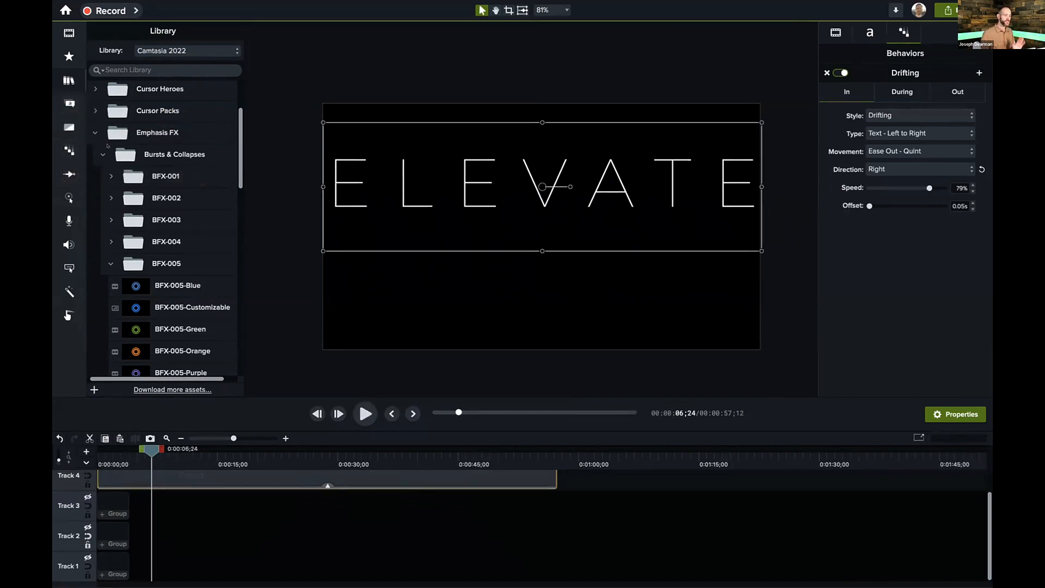
Step: Collapse the Emphasis FX folder in the library and expand Neon Motion under Fills & Overlays
click(107, 145)
scroll(109, 210, down, 3)
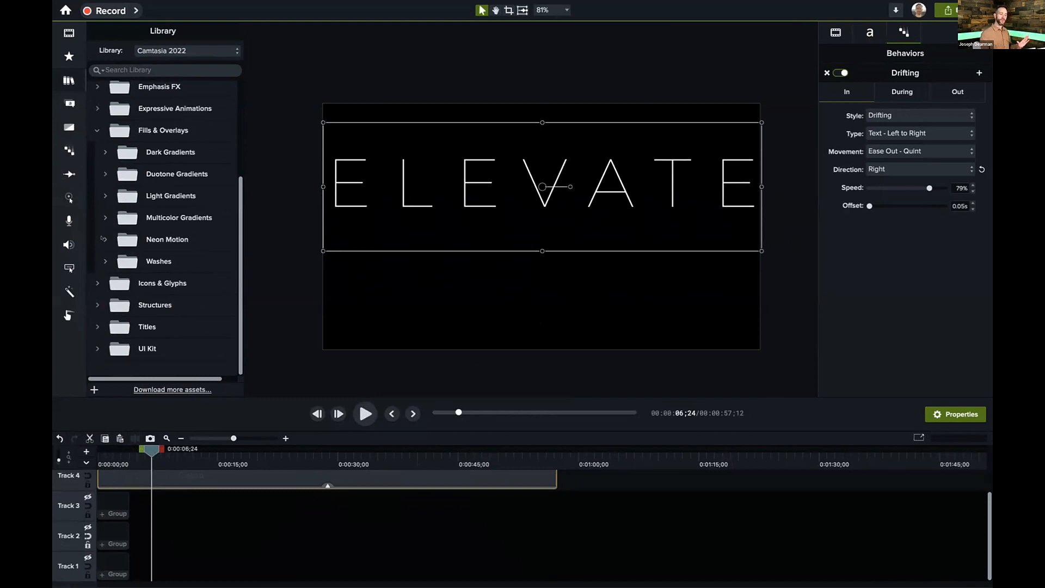
click(104, 239)
scroll(187, 370, down, 3)
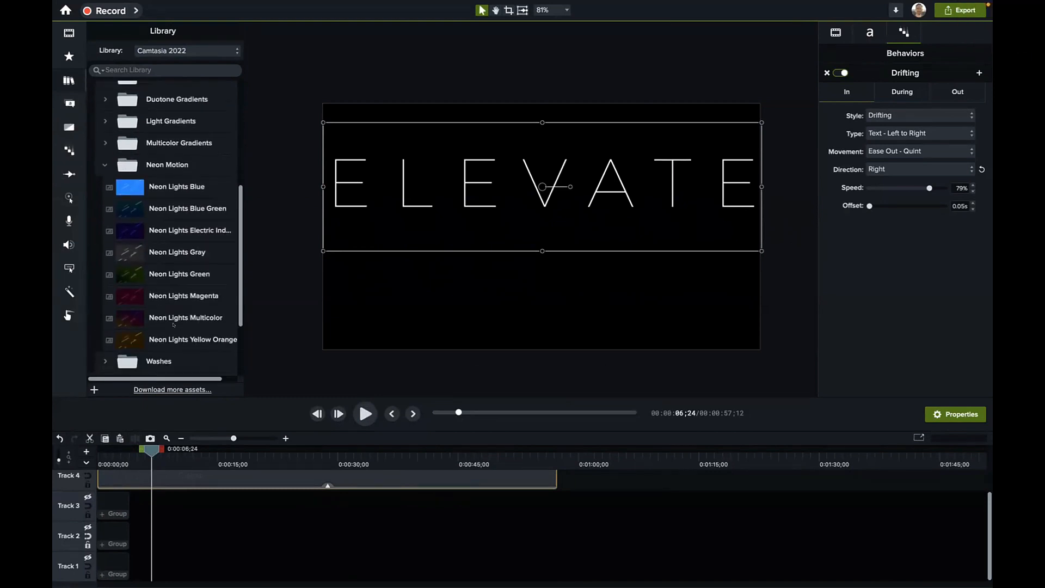
scroll(128, 542, up, 2)
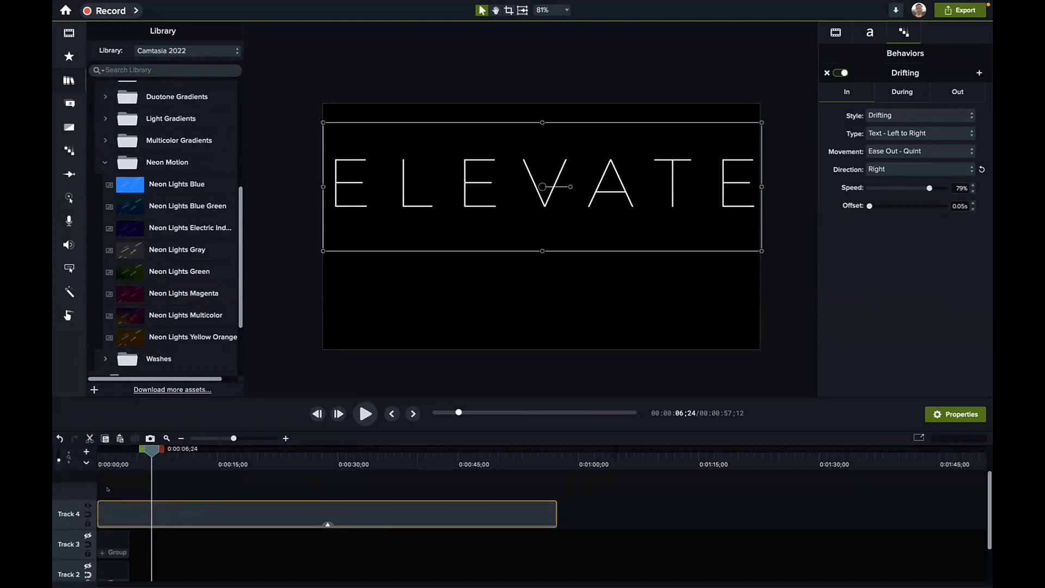
Step: Add the Neon Lights Green background on a new track above the title, starting at 0:00, and play it back
click(86, 451)
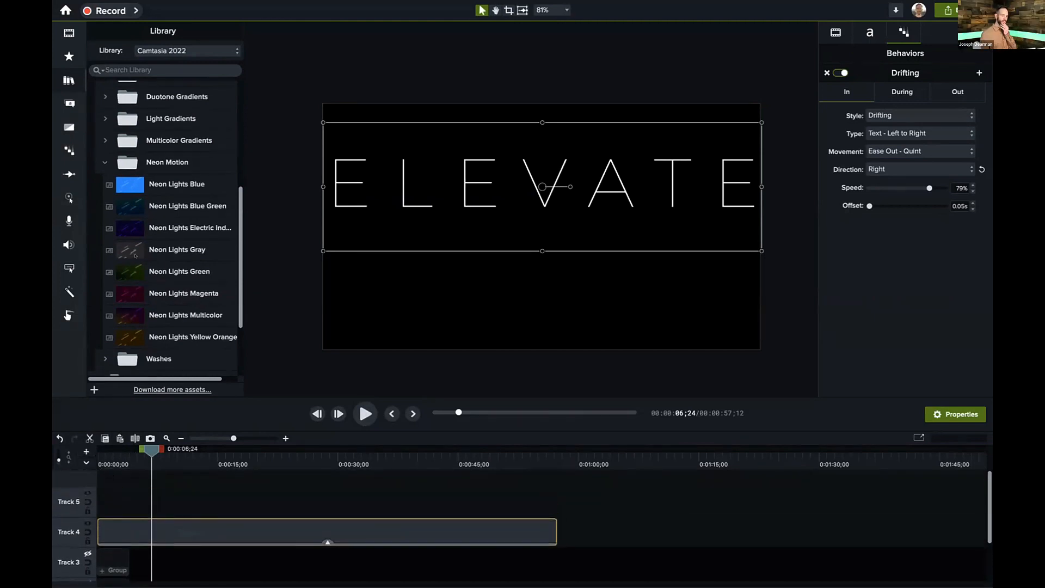
right_click(142, 271)
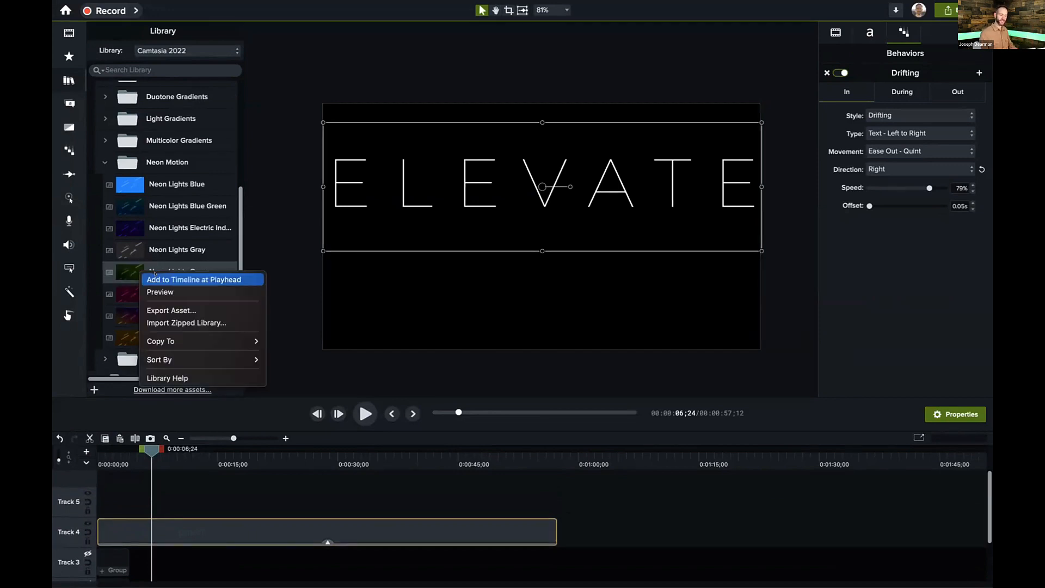
click(156, 277)
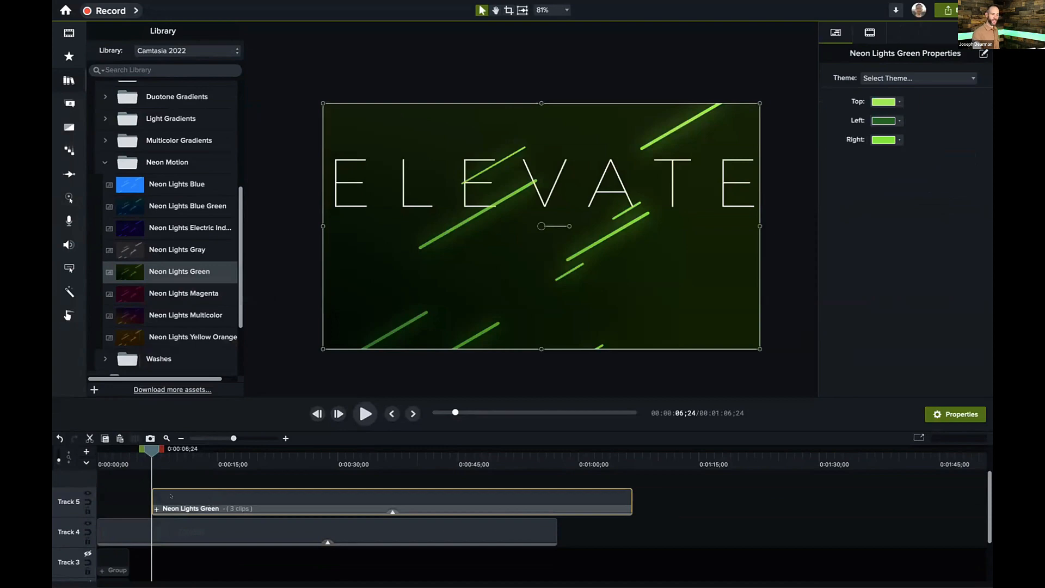
drag(170, 495, 116, 494)
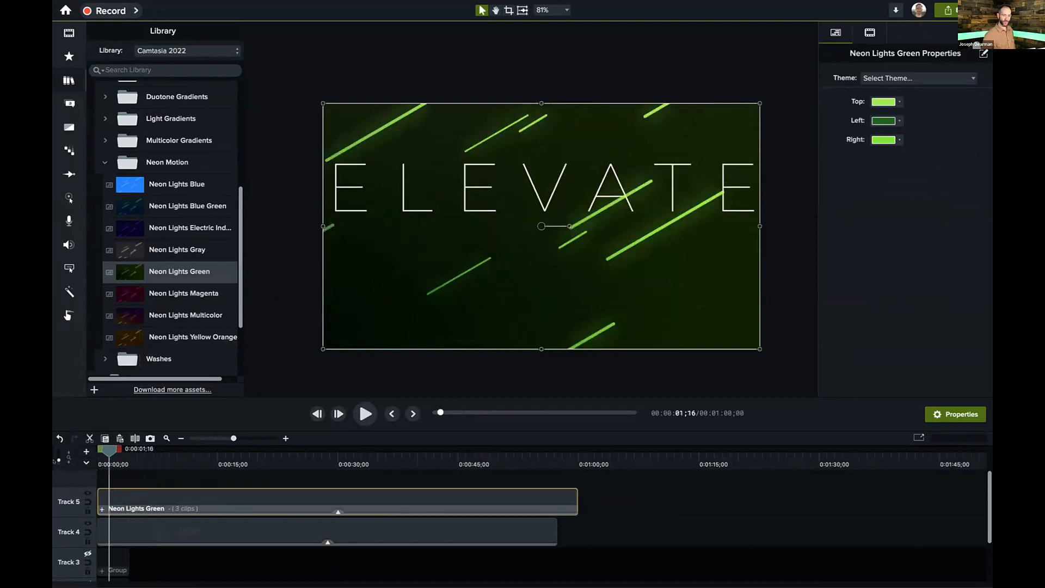
key(Home)
key(space)
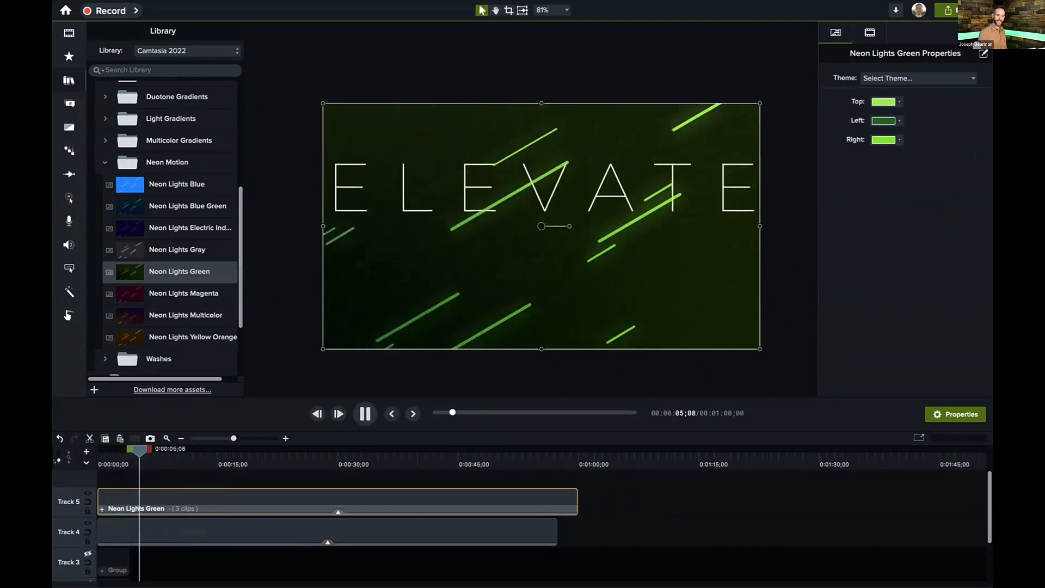
key(space)
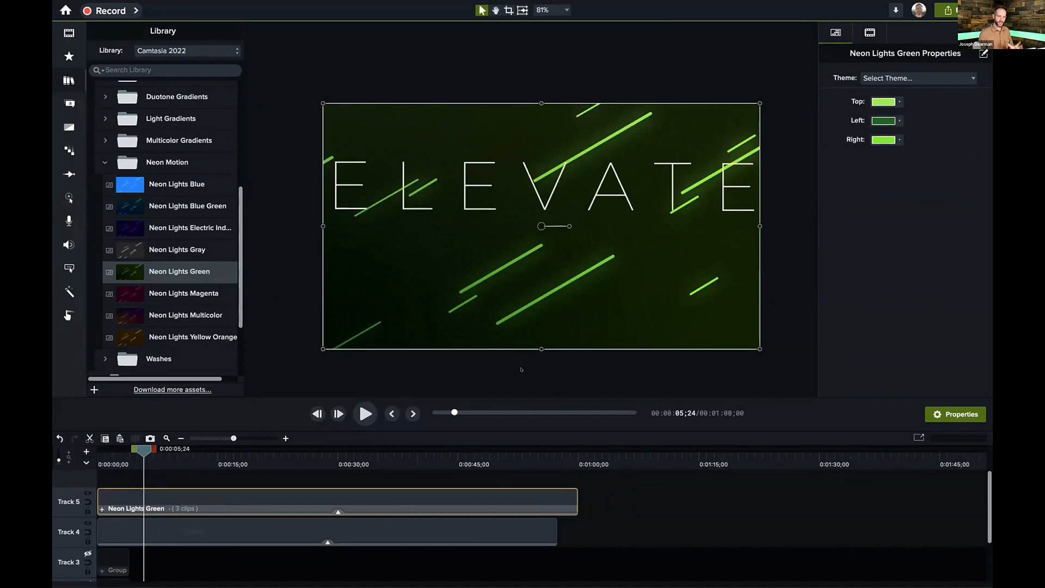
Step: Tighten the ELEVATE title's horizontal spacing to 0.04 and enlarge its font size to 389
click(313, 530)
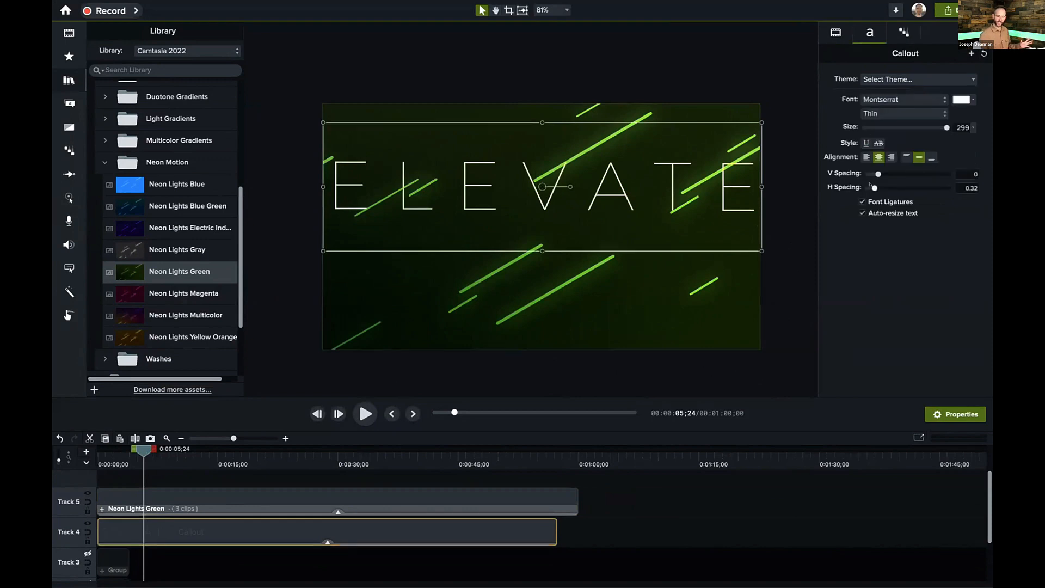
drag(873, 187, 870, 187)
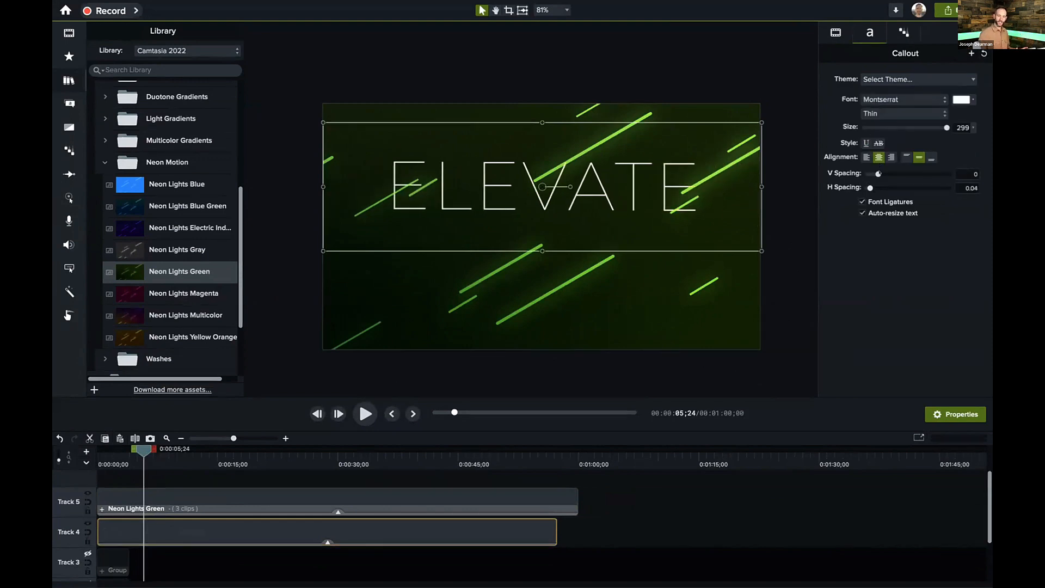
click(962, 128)
key(shift+Up)
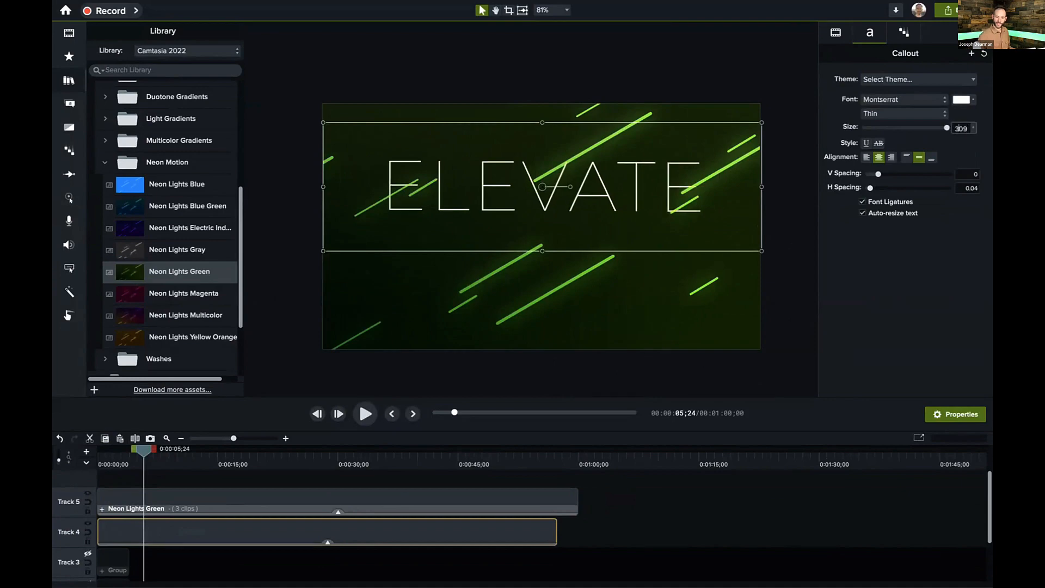
key(Up)
key(Up)
key(shift+Up)
key(shift+Up)
key(Up)
key(Up)
key(Up)
key(Up)
key(Up)
key(Up)
key(Up)
key(Up)
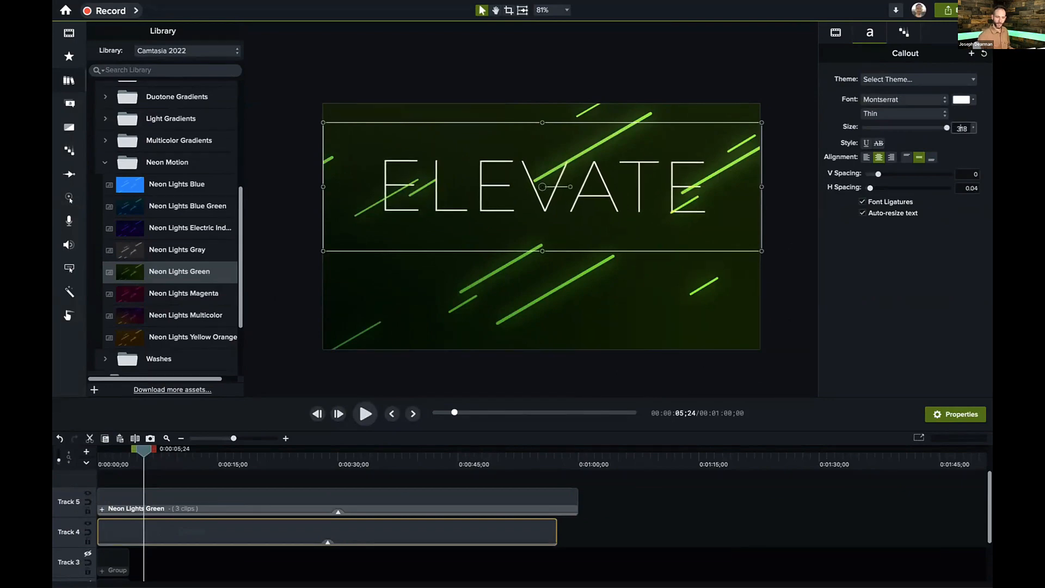
key(shift+Up)
key(shift+Up)
key(shift+Up)
key(shift+Up)
key(shift+Up)
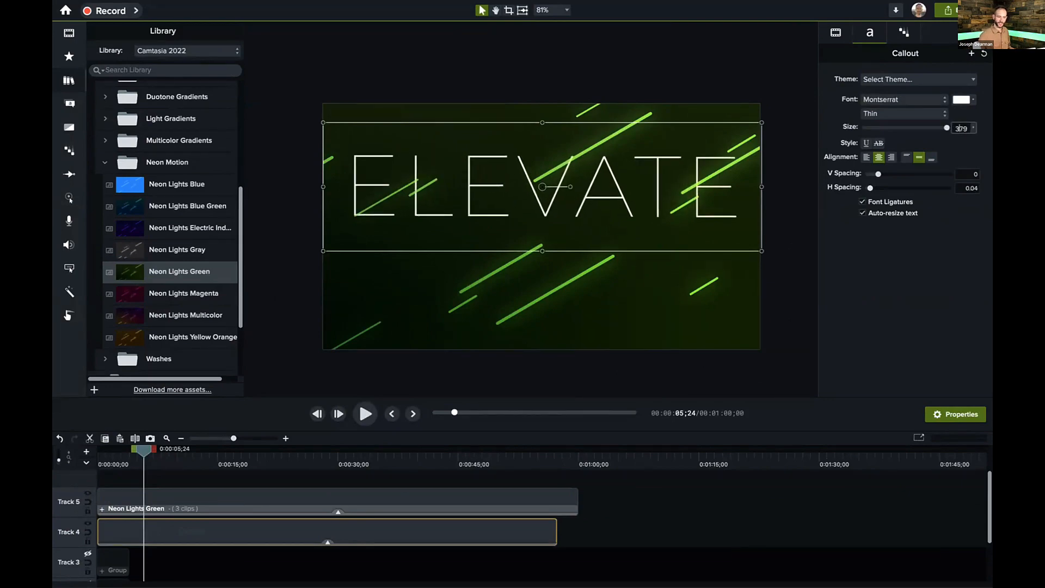
key(shift+Up)
key(shift+Down)
key(shift+Down)
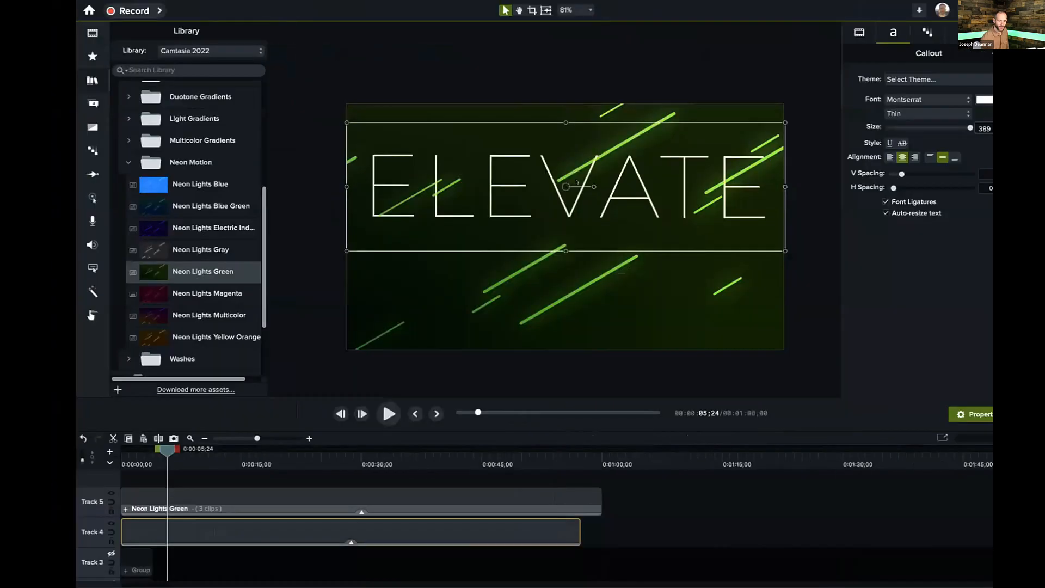
Step: Switch to Safari and bring up the Adobe Color color wheel page
key(ctrl+Right)
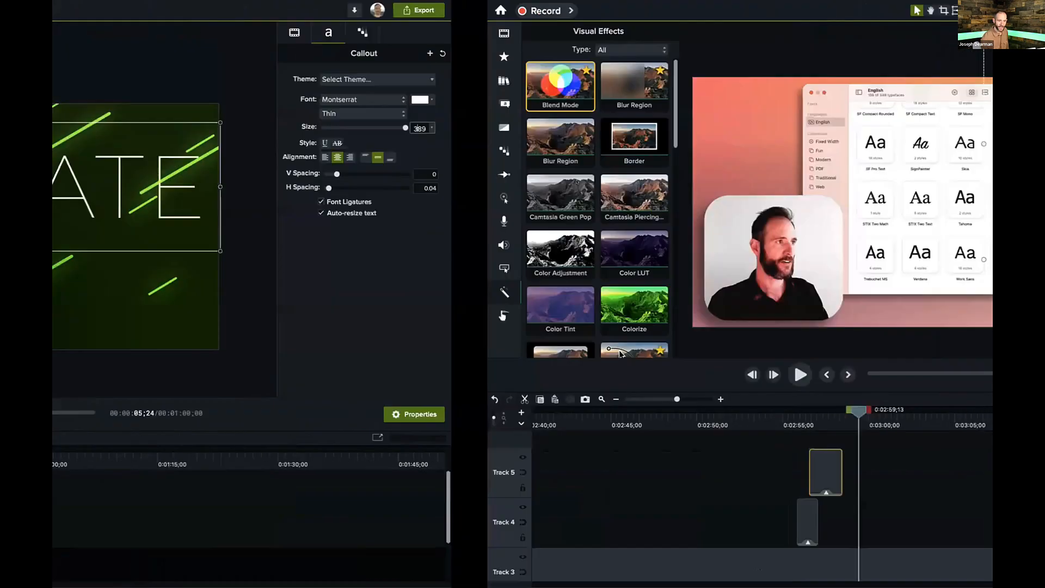
key(ctrl+Right)
key(ctrl+Left)
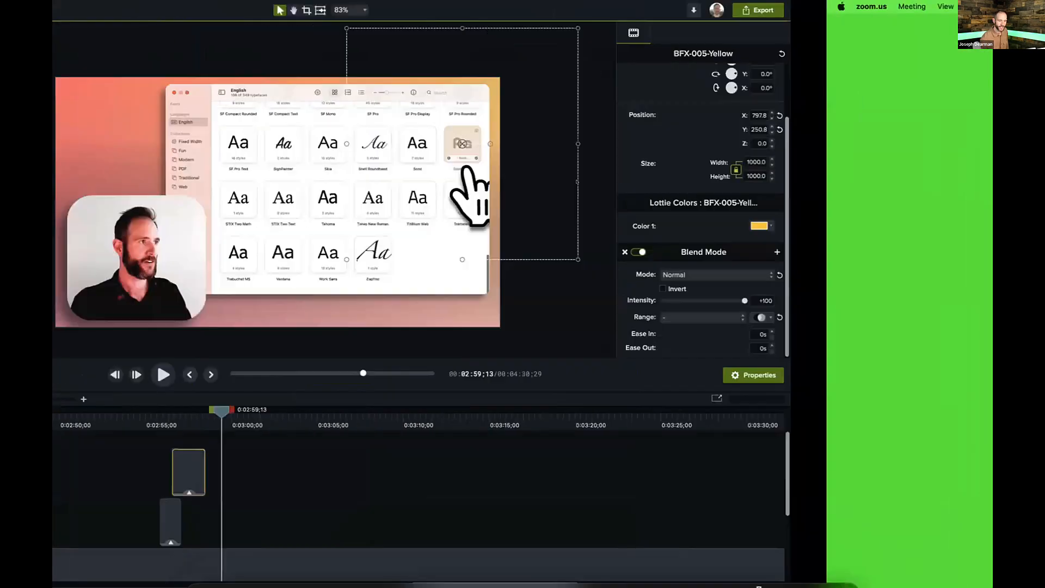
key(ctrl+Left)
key(ctrl+Left)
key(ctrl+Left)
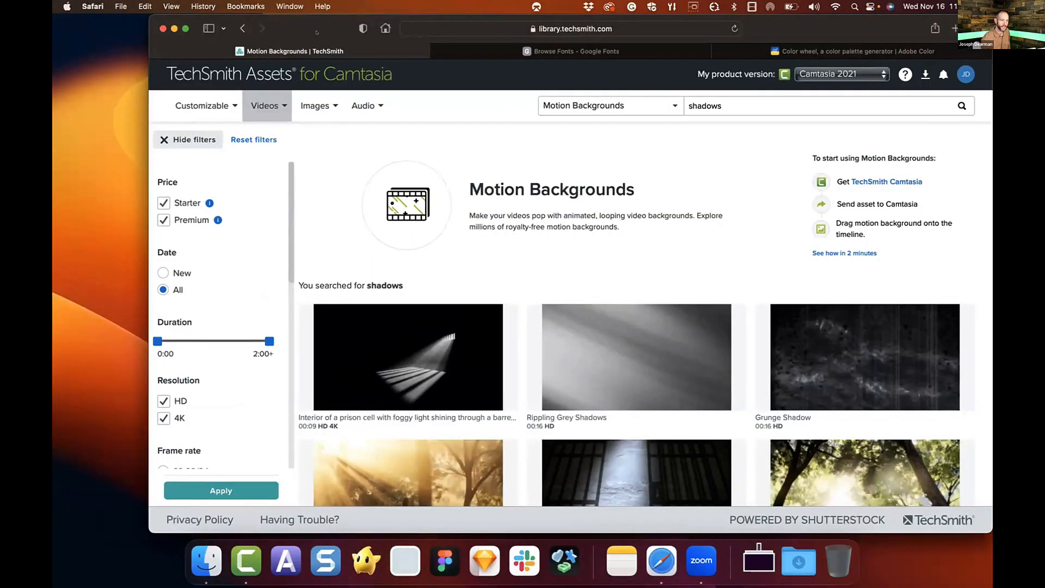
drag(305, 29, 285, 66)
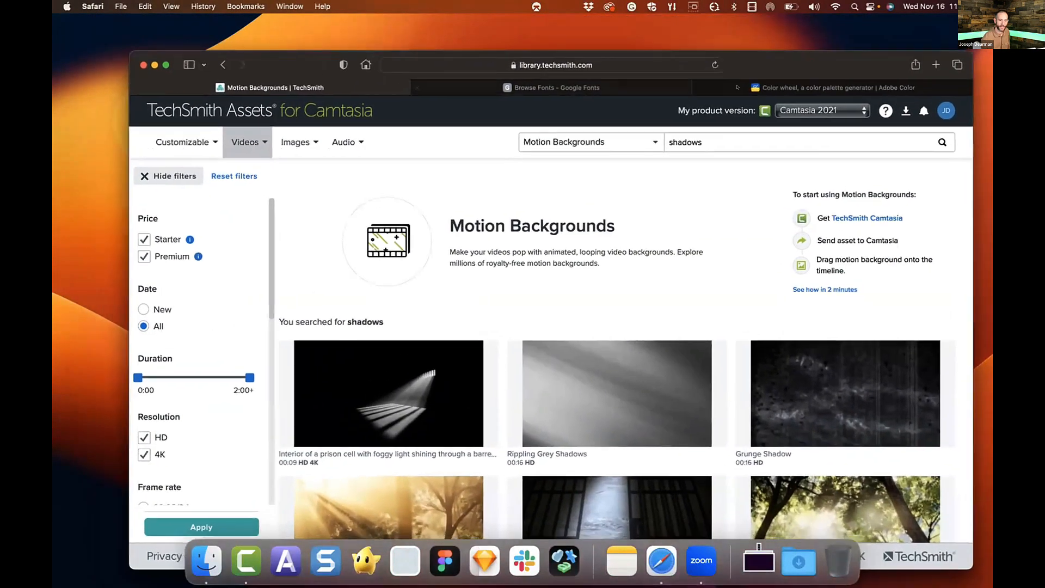
click(825, 87)
mouse_move(824, 69)
mouse_down()
mouse_move(832, 85)
mouse_move(829, 56)
mouse_up()
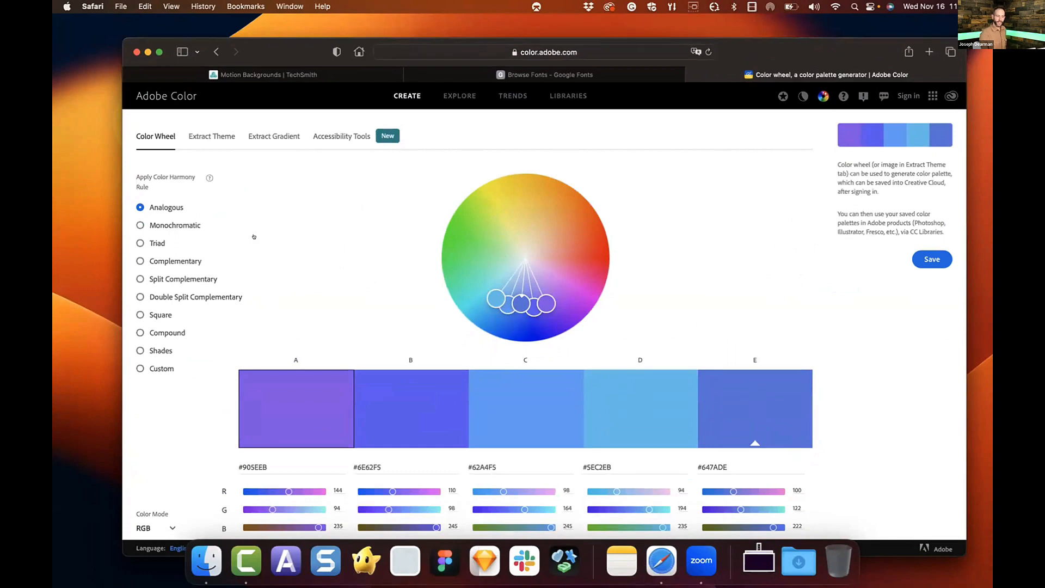
Step: Apply the Complementary harmony rule, raise color A's brightness to 100, and shift the wheel's base color to green #46FF44
click(158, 259)
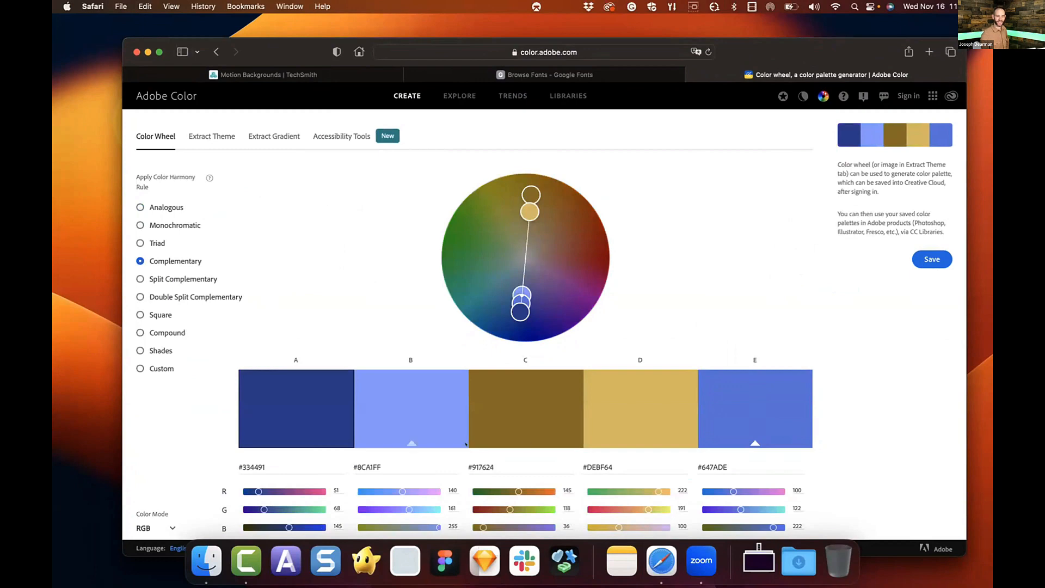
scroll(544, 457, down, 2)
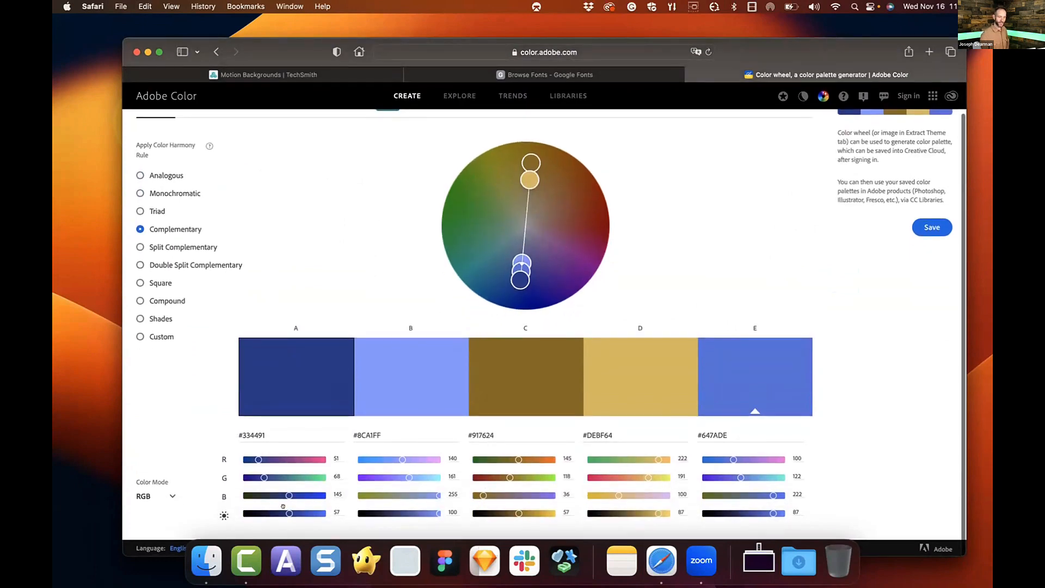
click(325, 507)
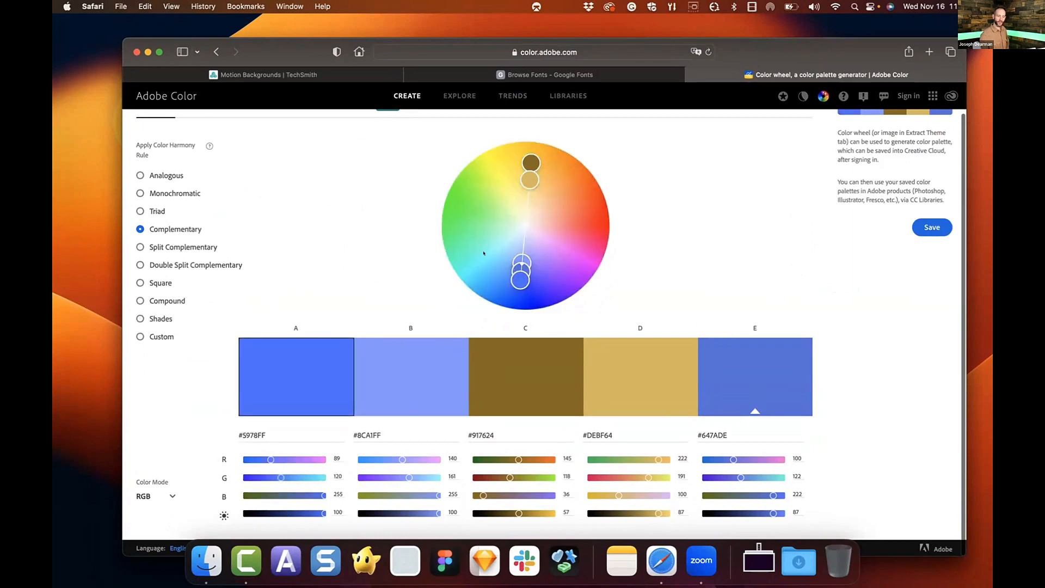
drag(483, 253, 465, 209)
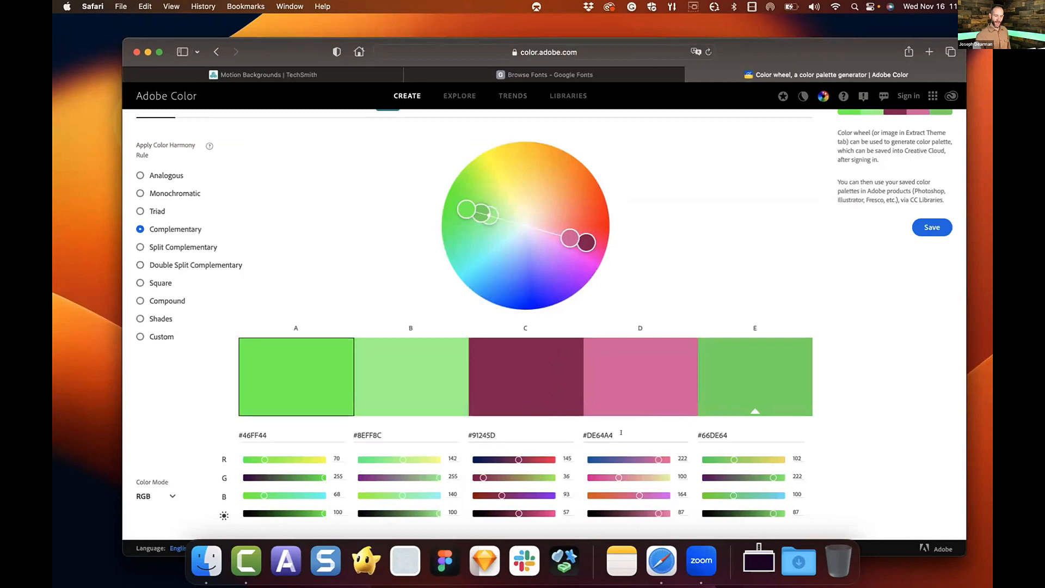
Step: Copy color D's hex code #DE64A4 and apply it as the ELEVATE title's font color in Camtasia
click(647, 440)
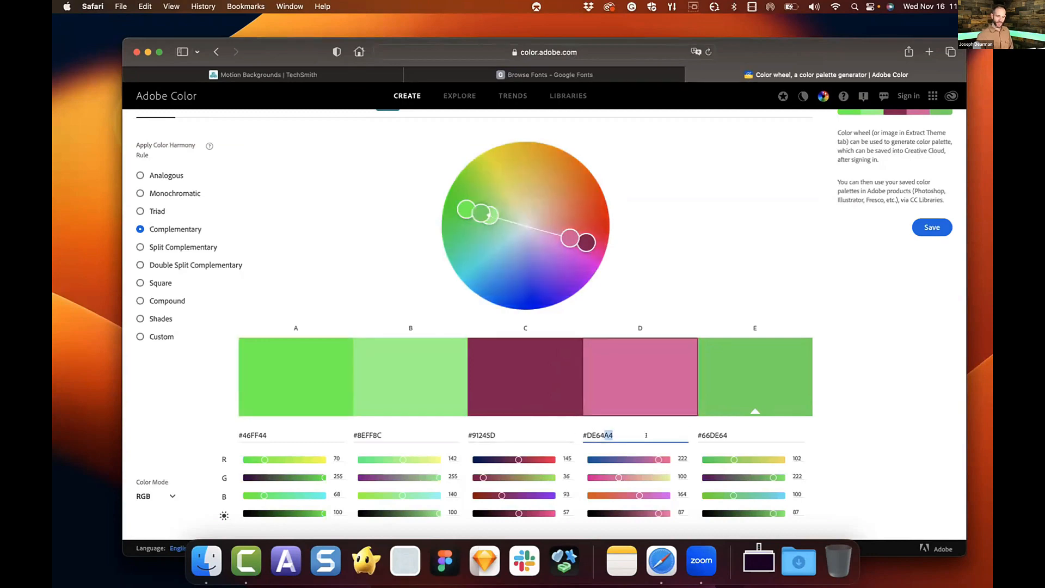
key(super+c)
click(244, 561)
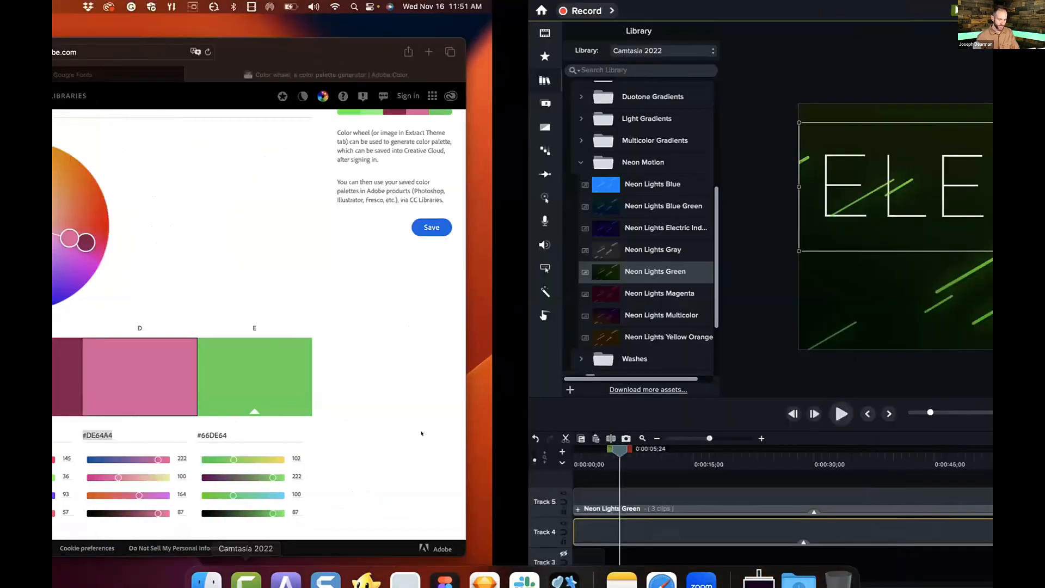
click(959, 98)
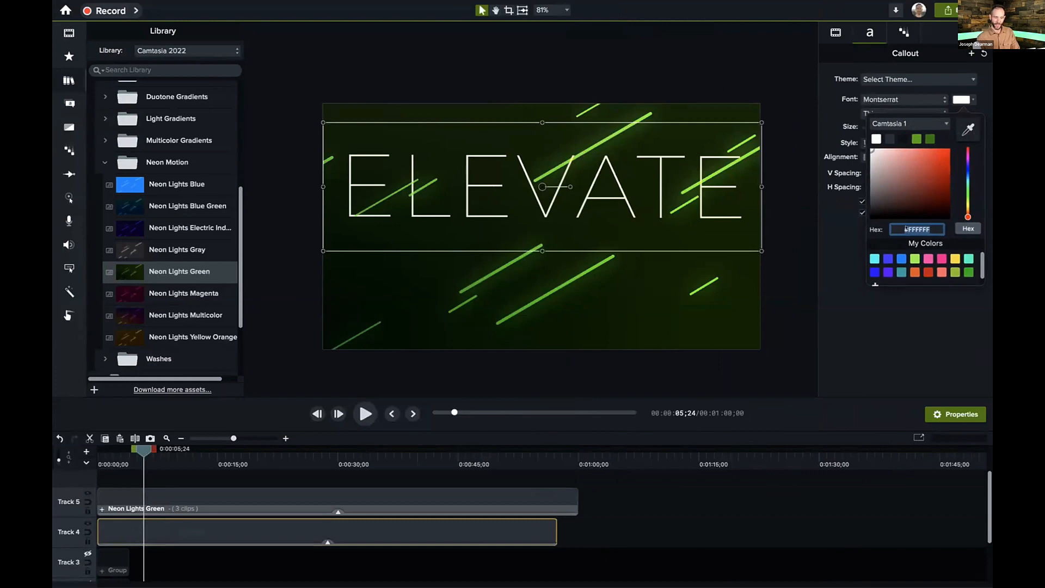
key(super+v)
key(Return)
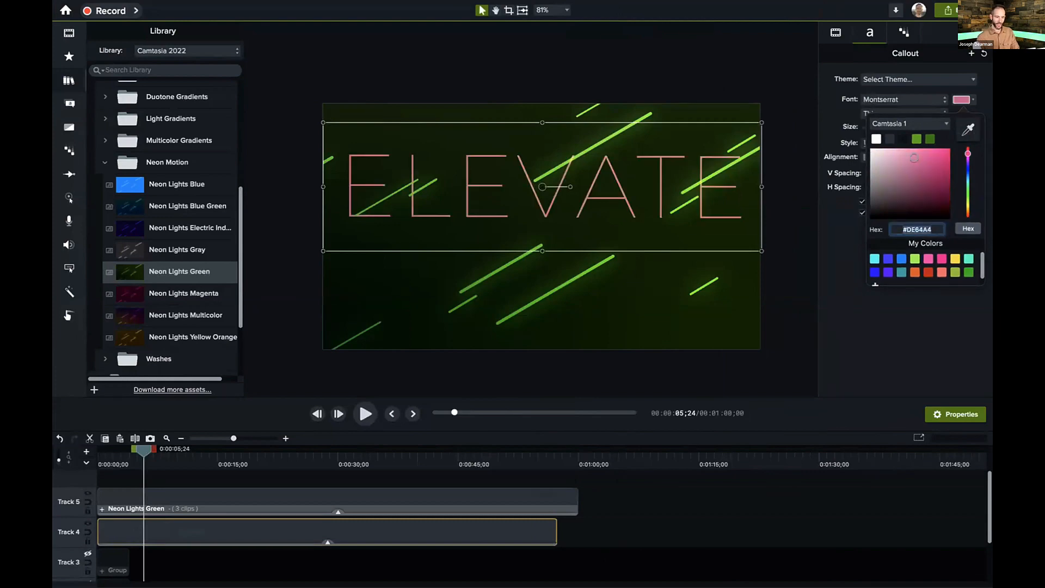
scroll(556, 203, up, 3)
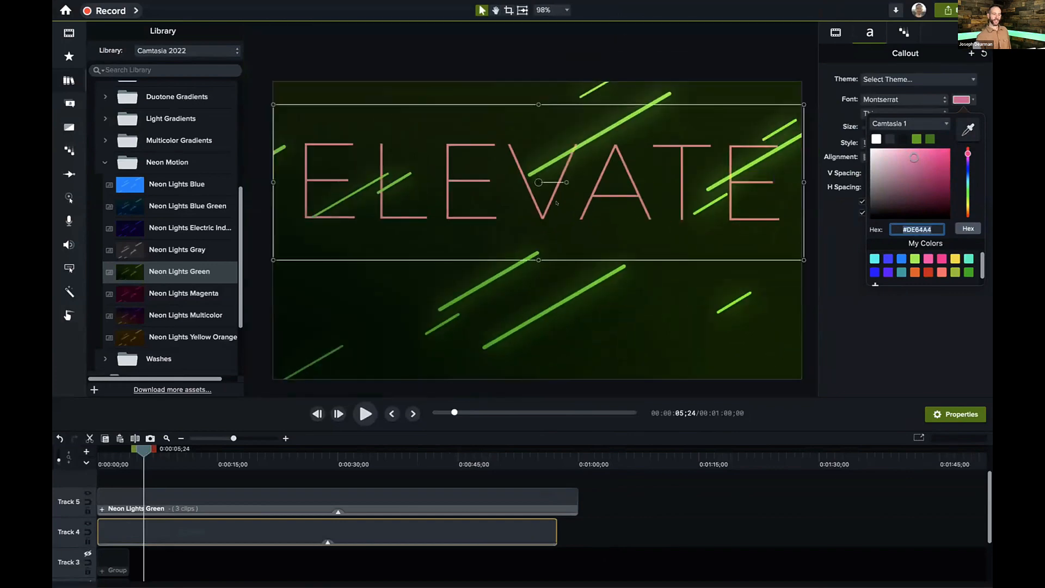
click(876, 311)
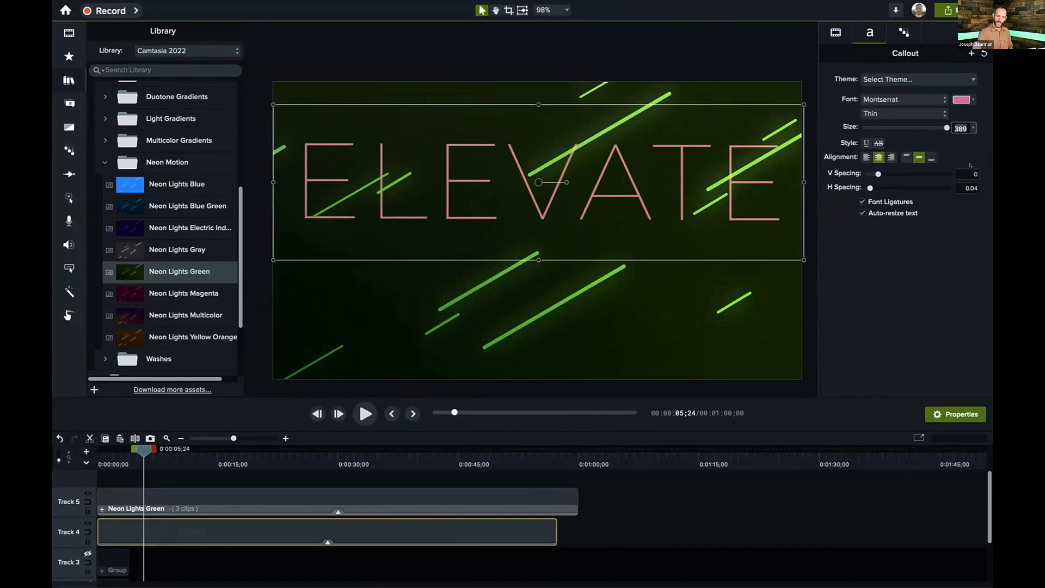
Step: Try the Medium, Bold and a heavier Montserrat weight on the ELEVATE title
click(887, 112)
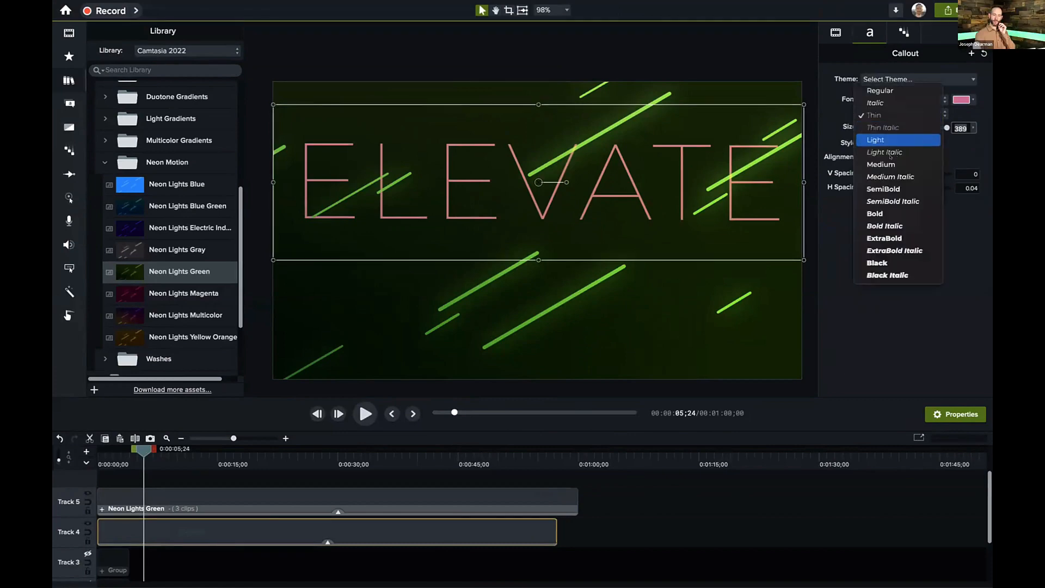
click(890, 164)
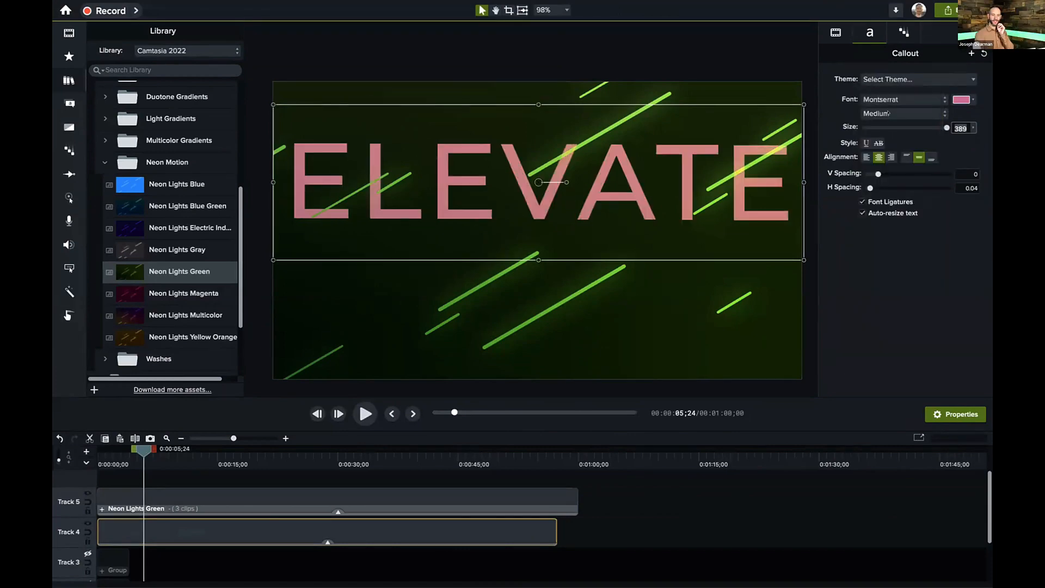
click(887, 114)
click(892, 163)
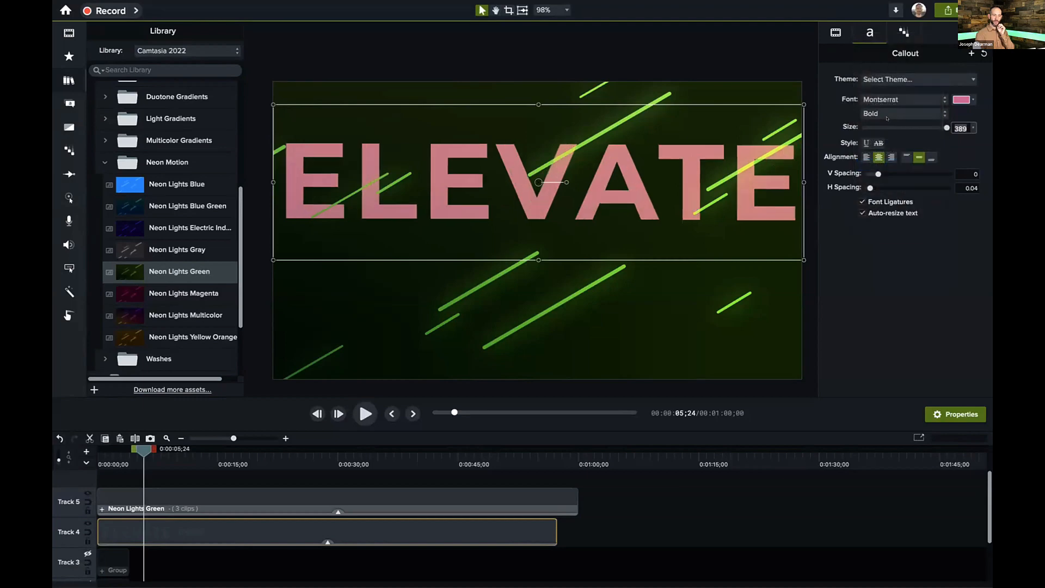
click(887, 114)
click(880, 139)
Step: Try the Noto Sans font in Italic on the ELEVATE title
click(898, 99)
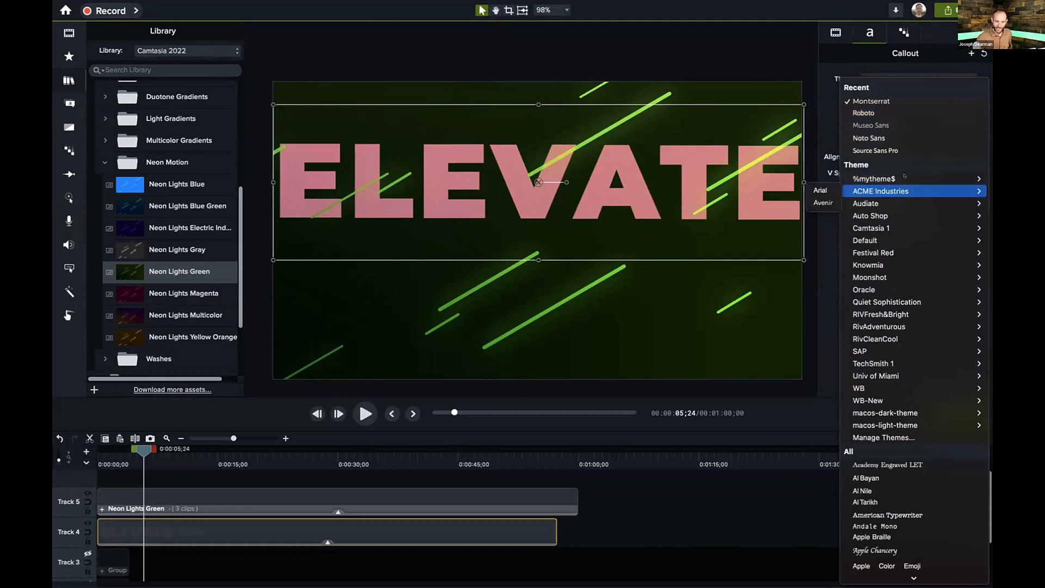
click(893, 138)
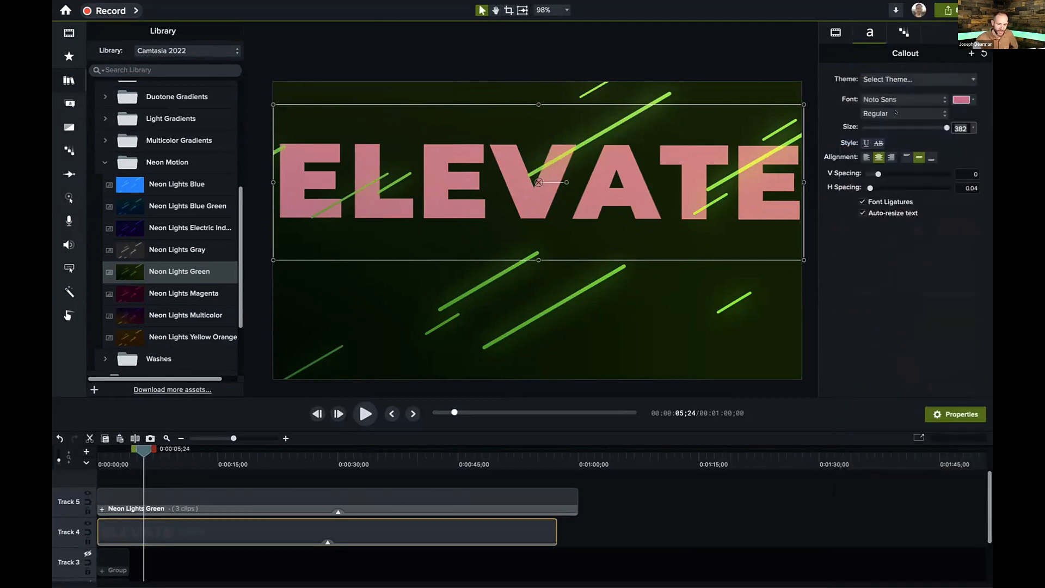
click(933, 113)
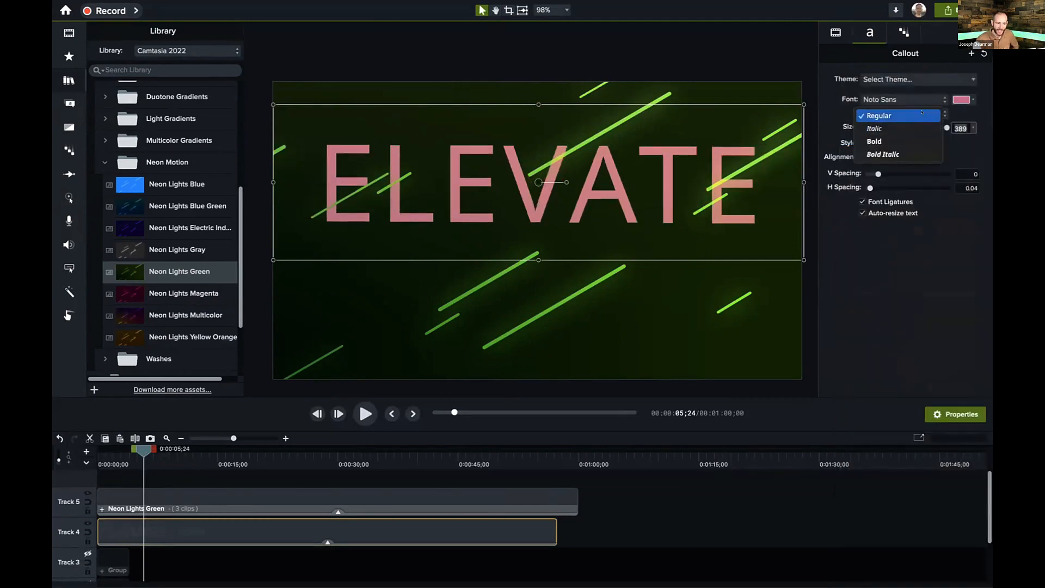
click(879, 129)
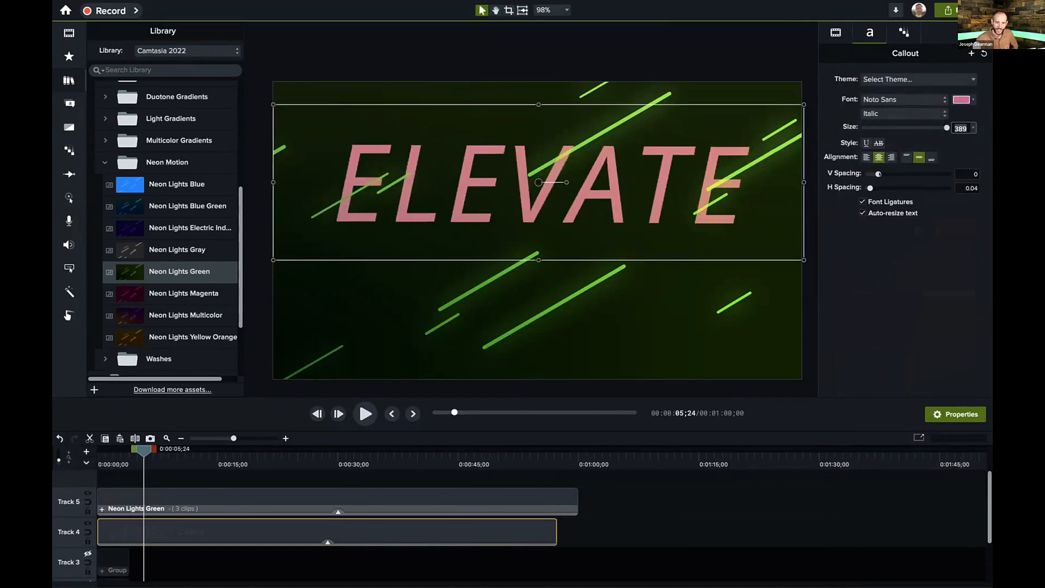
Step: Find the Didot typeface among all installed fonts and set it as the ELEVATE title's font
click(905, 101)
scroll(923, 272, down, 10)
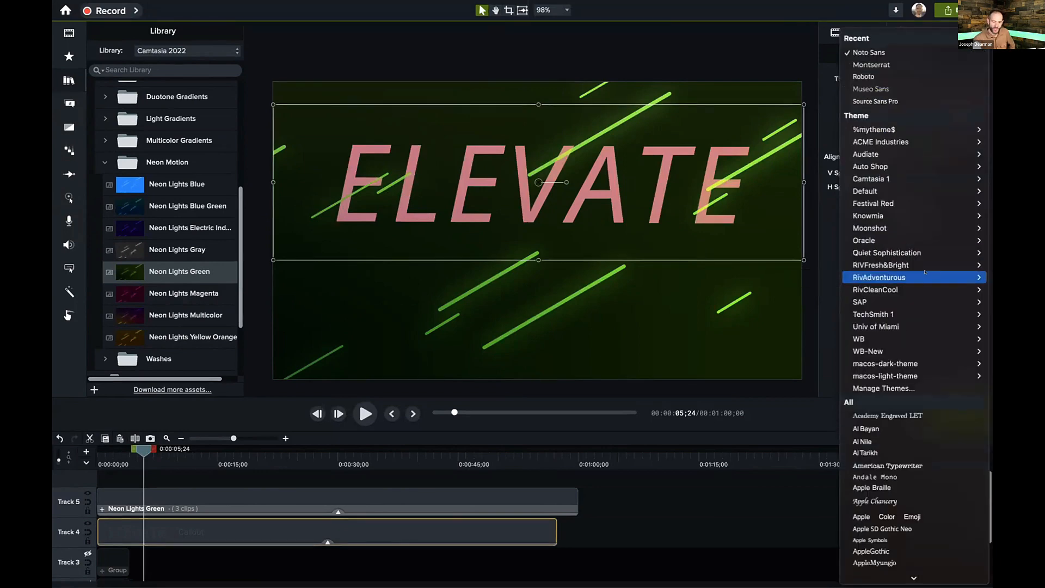
scroll(924, 272, down, 10)
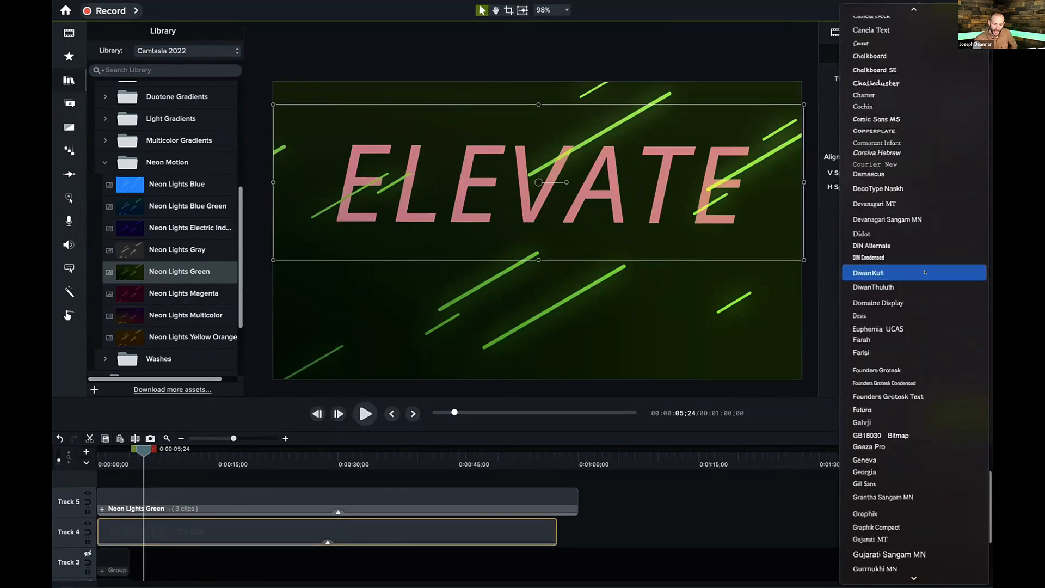
scroll(925, 273, down, 10)
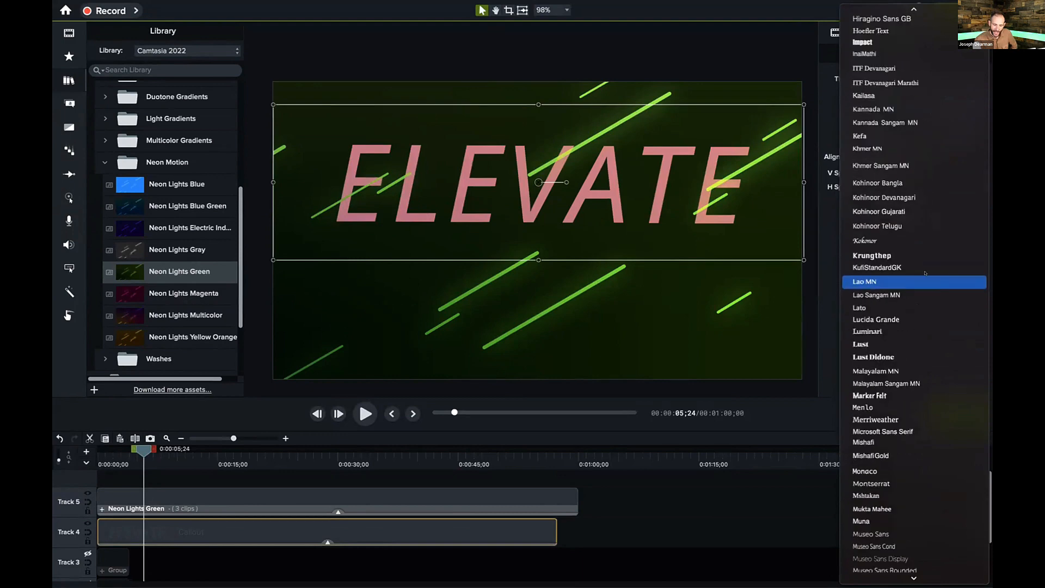
scroll(925, 274, up, 10)
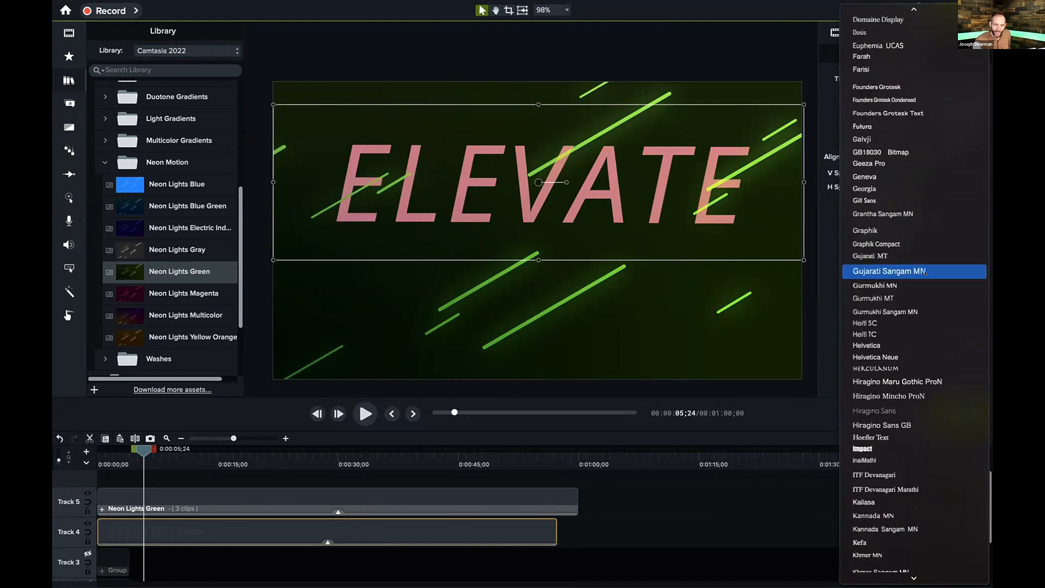
scroll(924, 273, up, 10)
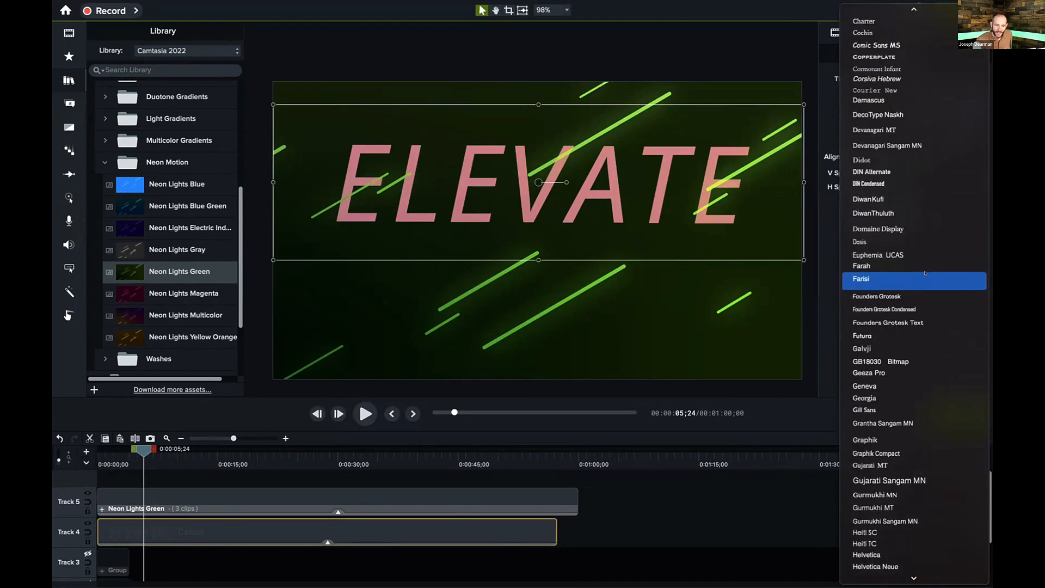
click(899, 159)
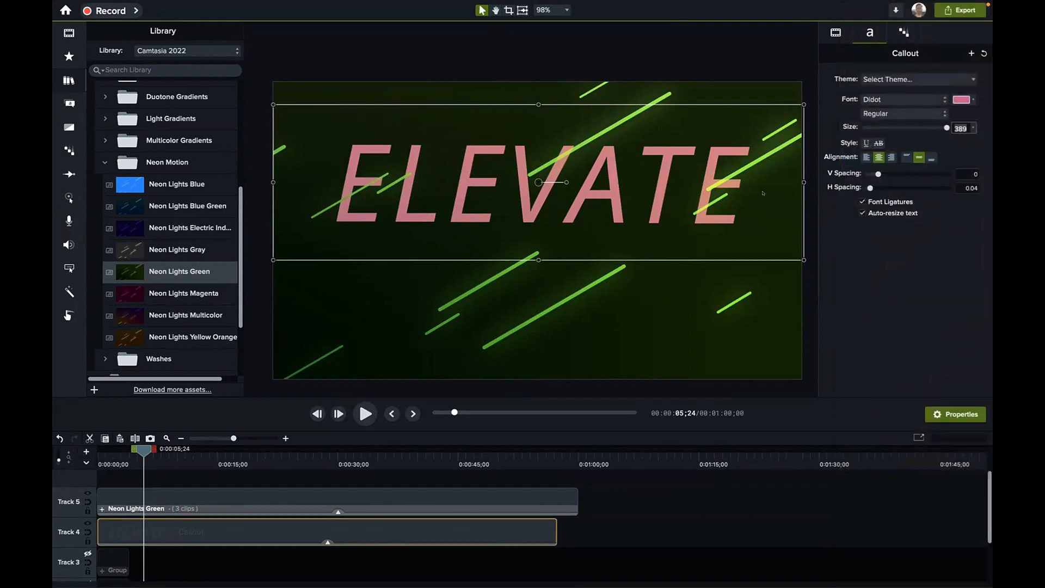
Step: Reduce the Didot title's font size to 340 and set its weight to Italic
scroll(693, 203, down, 2)
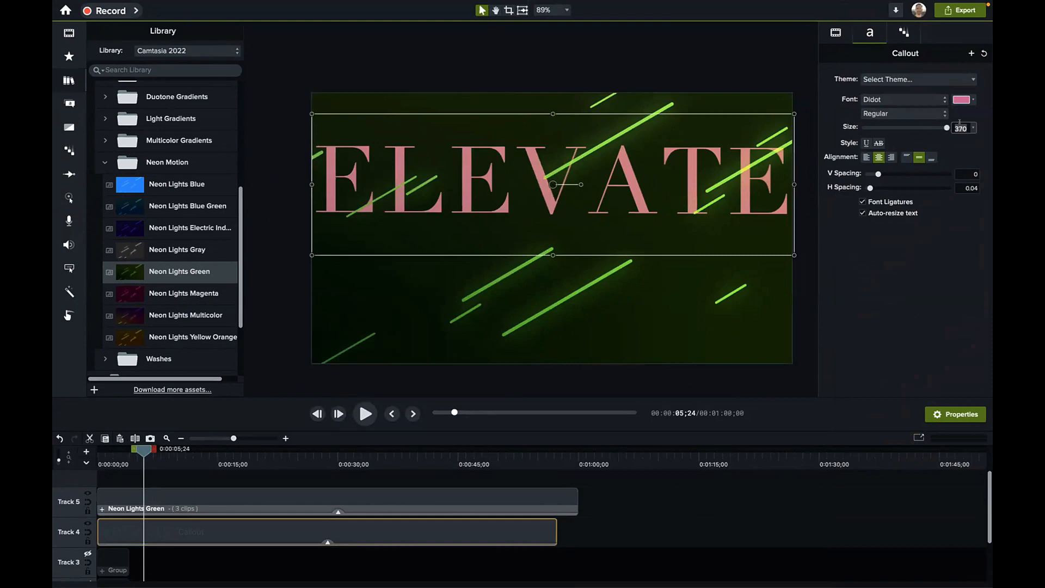
key(shift+Down)
key(shift+Down)
key(shift+Down)
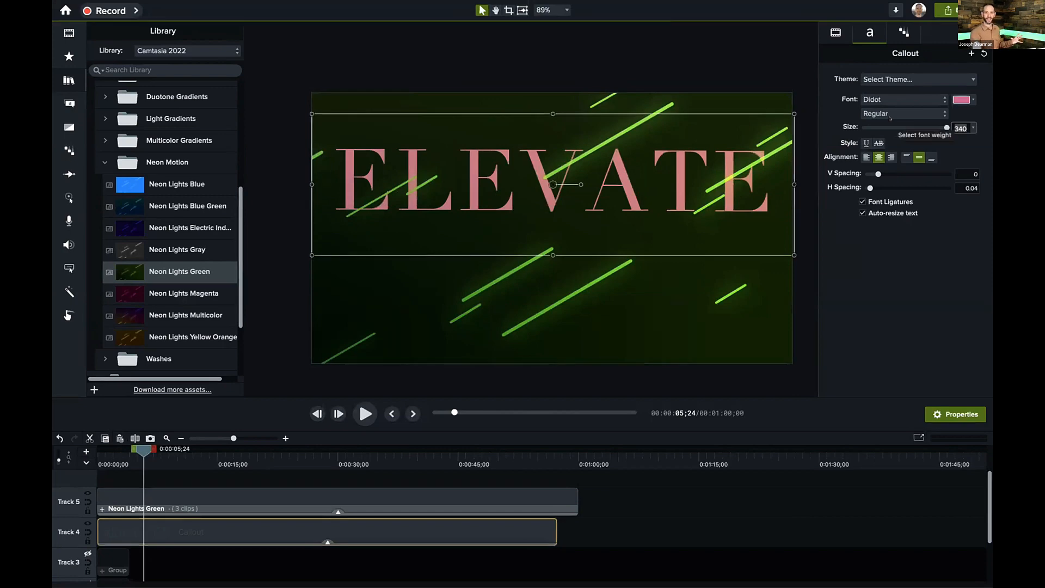
click(890, 115)
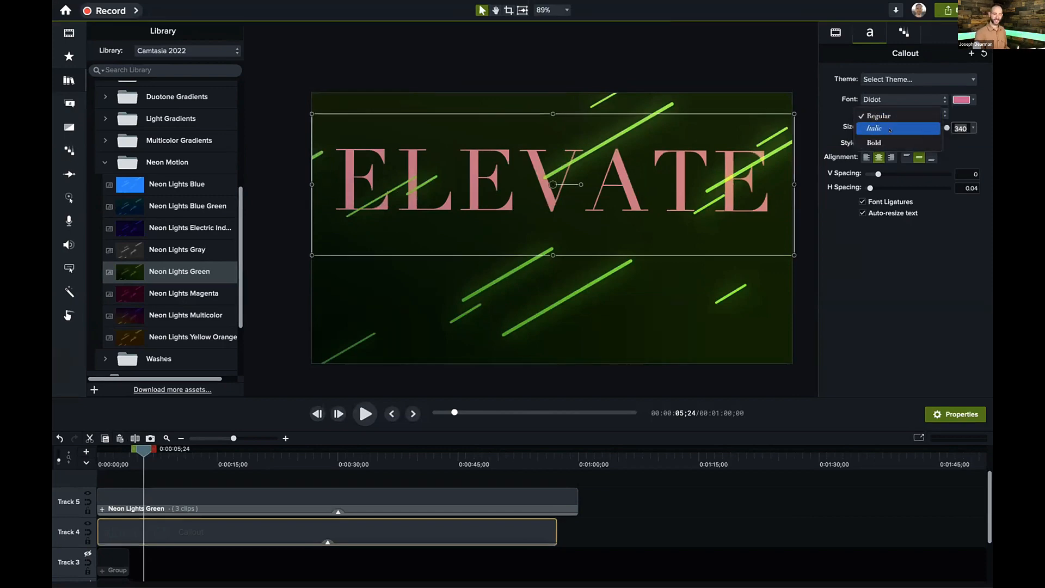
click(890, 129)
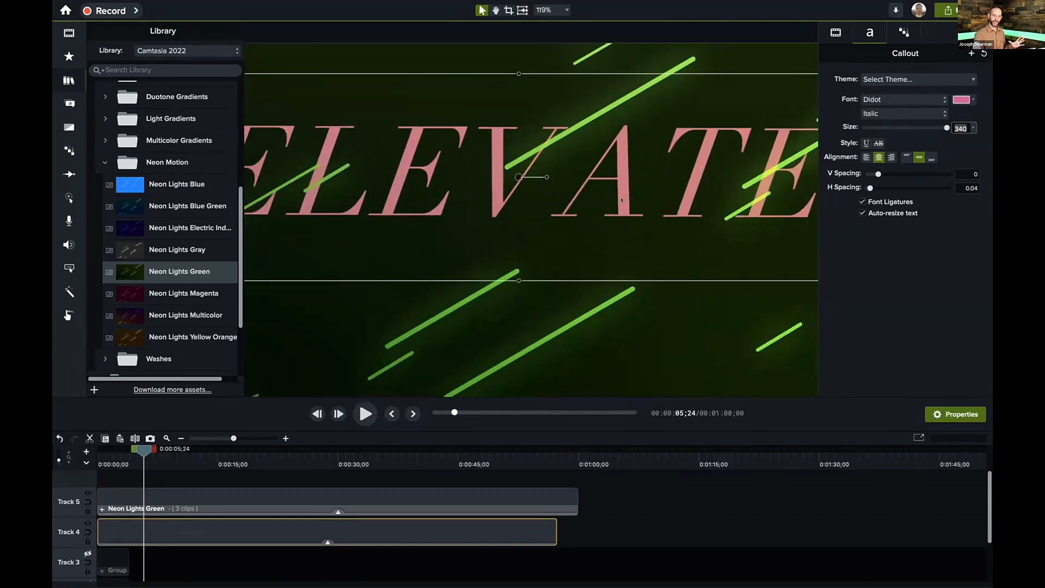
Step: Lower the Neon Lights Green clip's Hard Light blend intensity to 69 and play the title back from the start
click(170, 489)
click(869, 33)
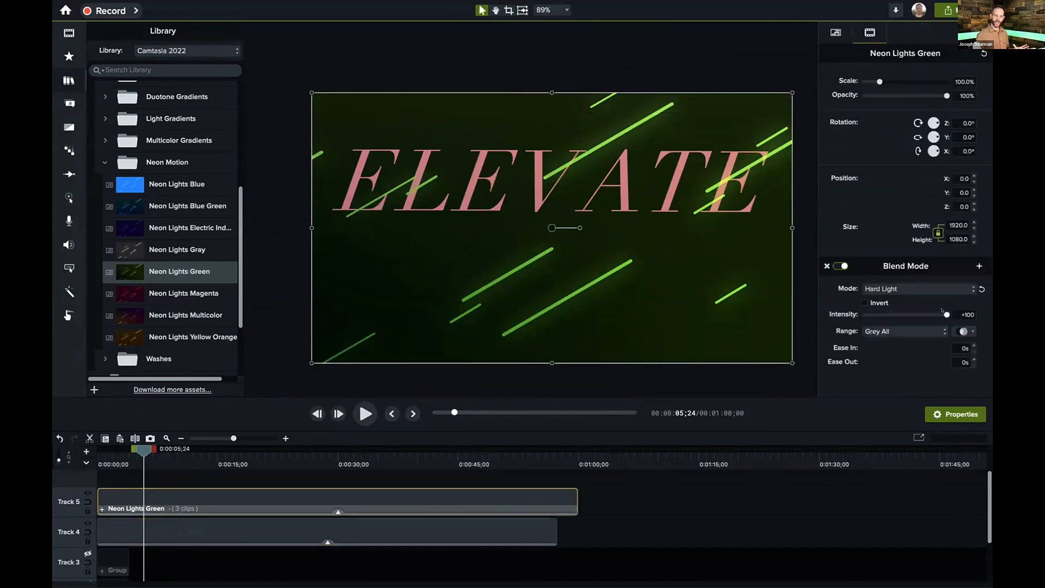
drag(947, 315, 921, 315)
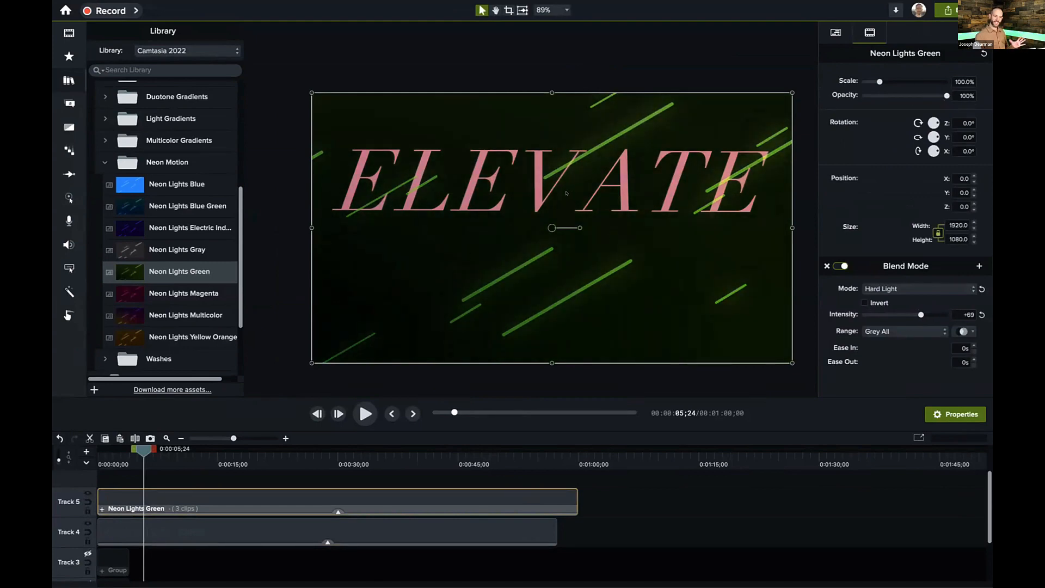
drag(116, 453, 54, 453)
key(space)
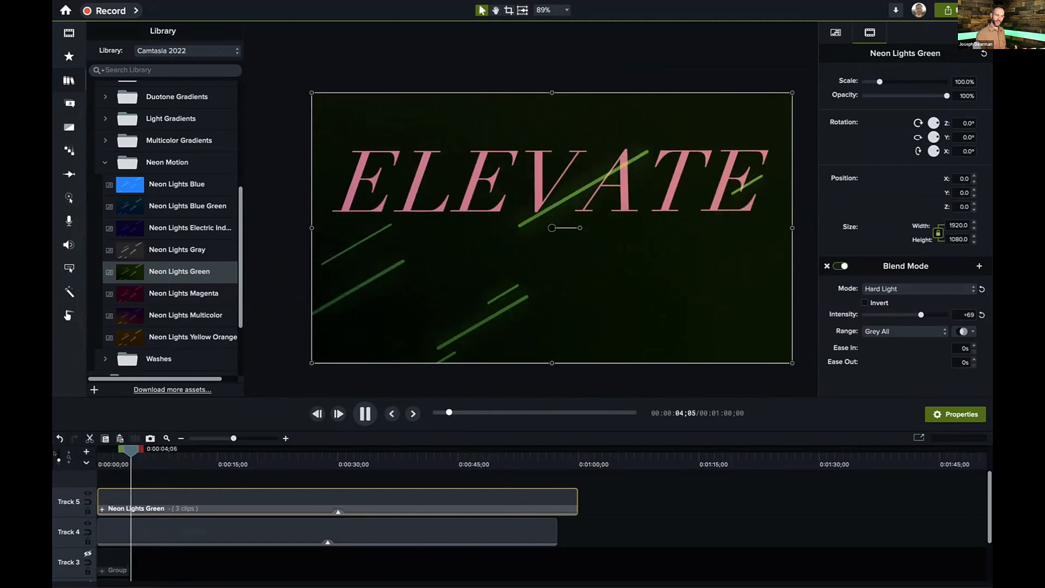
key(space)
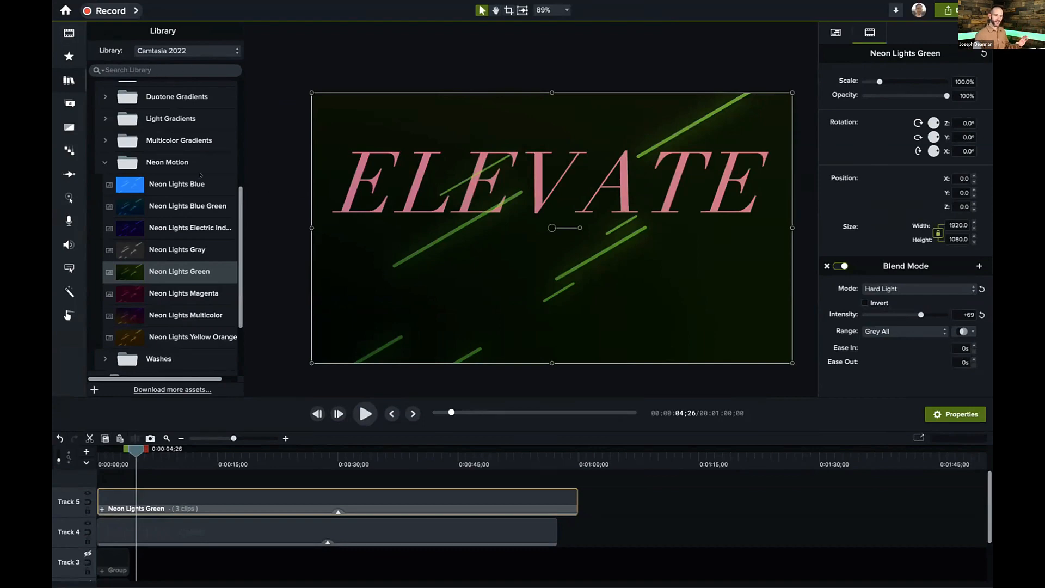
Step: Open the recent project jd-camtasia-gift without its autosaved changes and move the playhead back to about 0:02;26, over Big Title
click(64, 8)
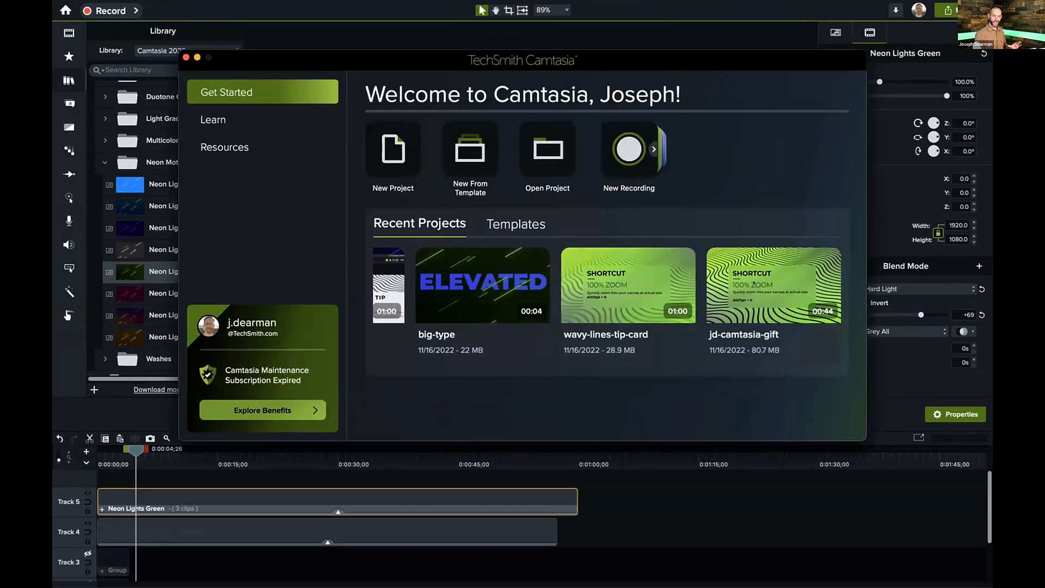
click(771, 285)
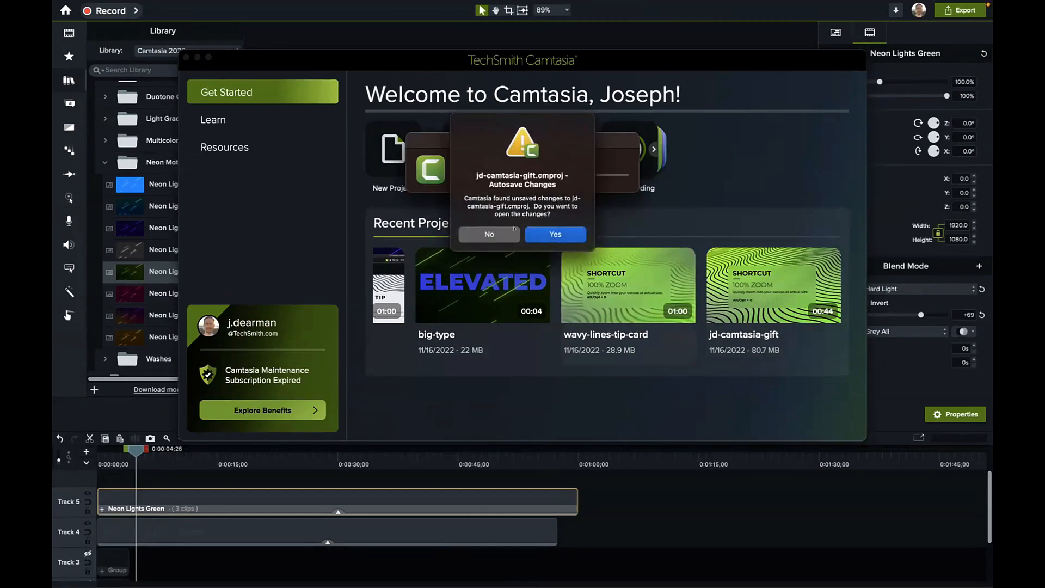
click(489, 234)
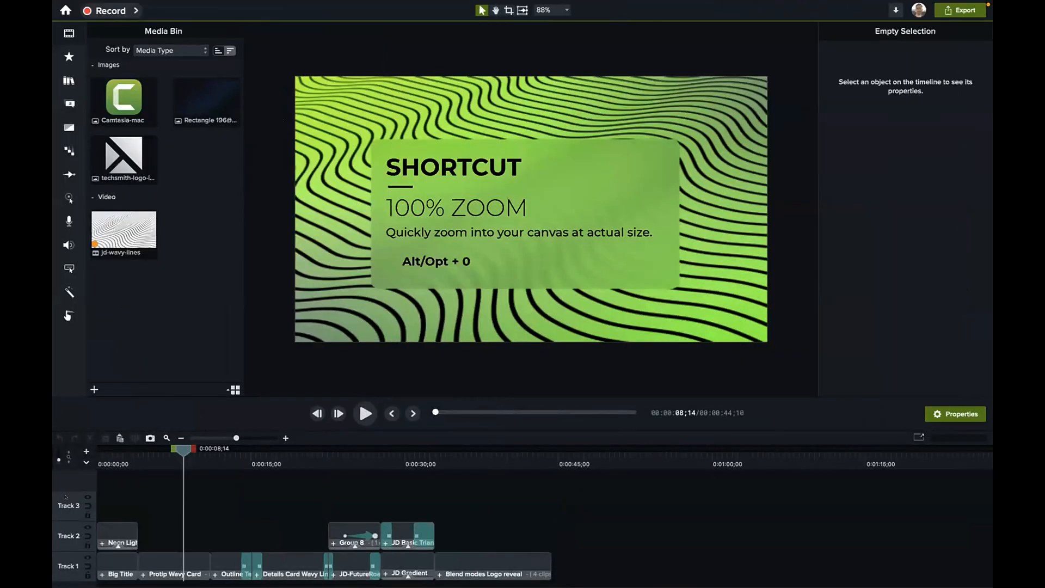
click(155, 461)
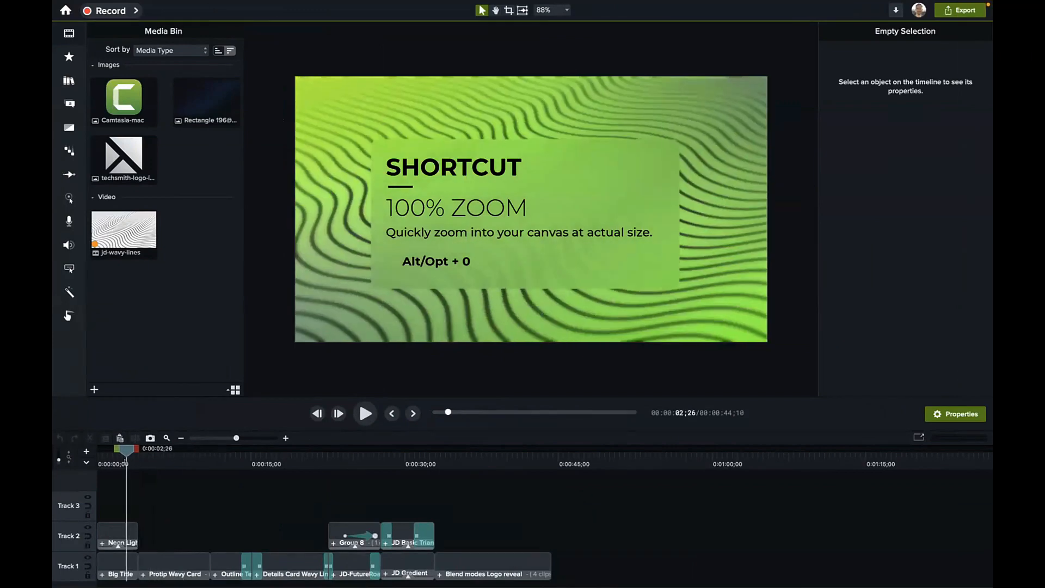
Step: Play the Big Title section from the project's start and place the playhead at 0:04;01, on the SHORTCUT card
click(138, 462)
drag(138, 463, 88, 453)
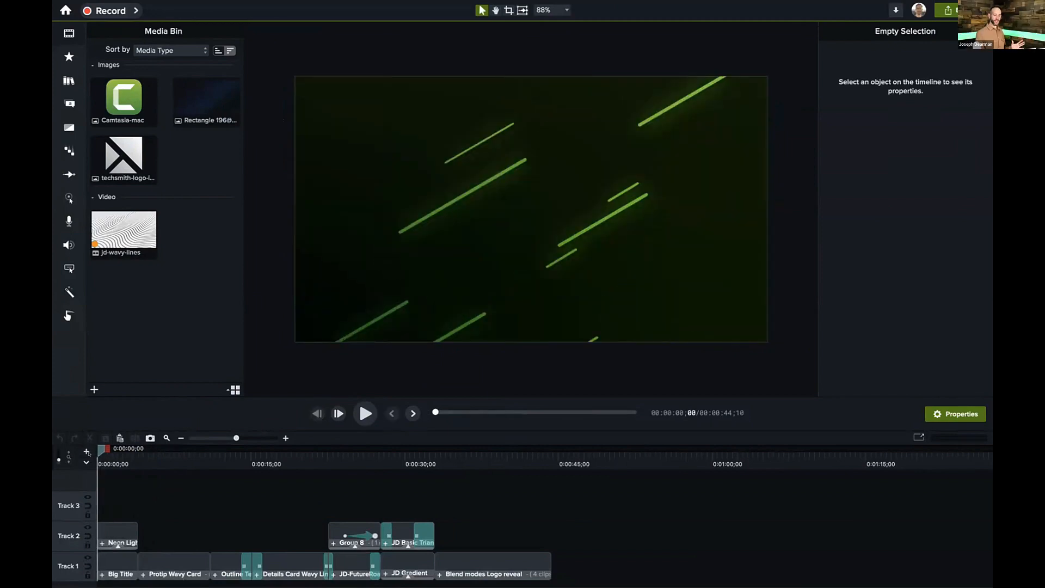
key(space)
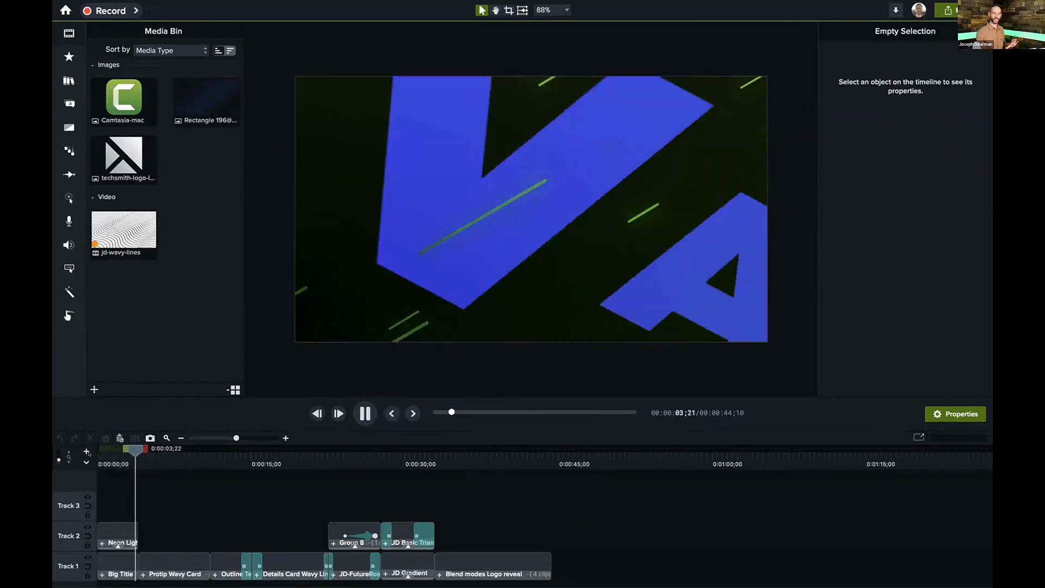
key(space)
drag(110, 461, 136, 468)
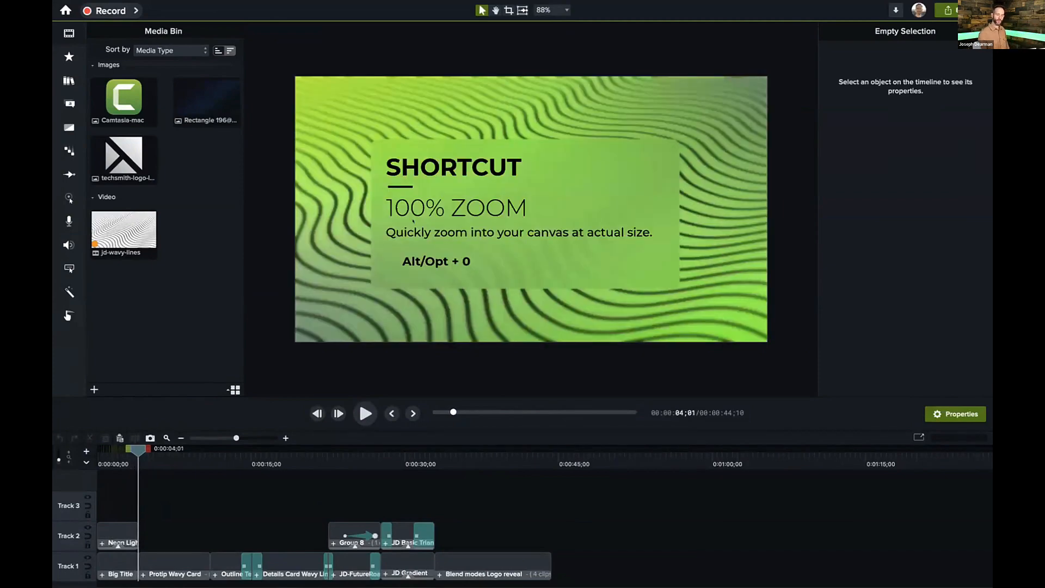
scroll(413, 220, up, 5)
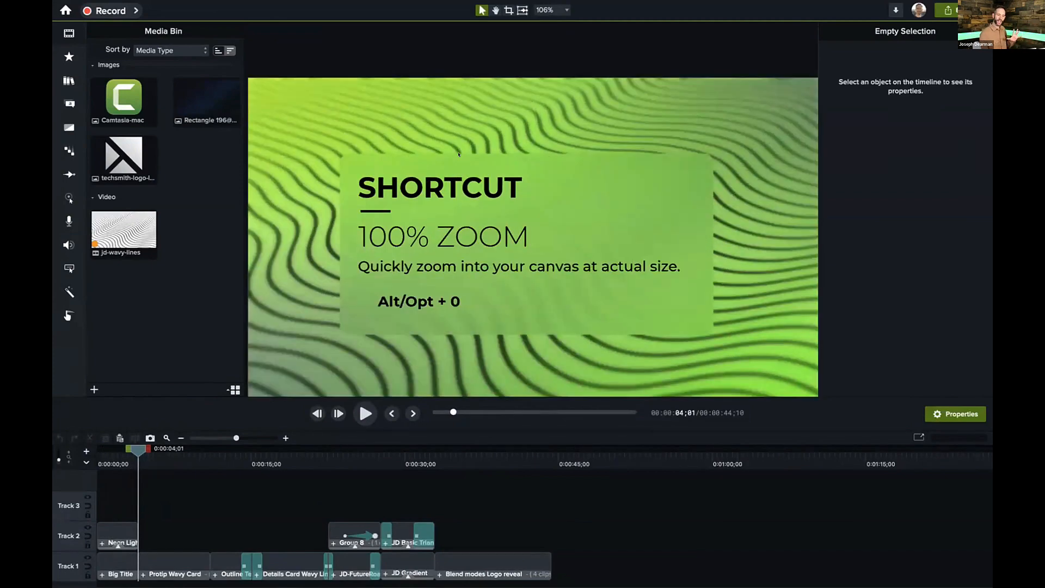
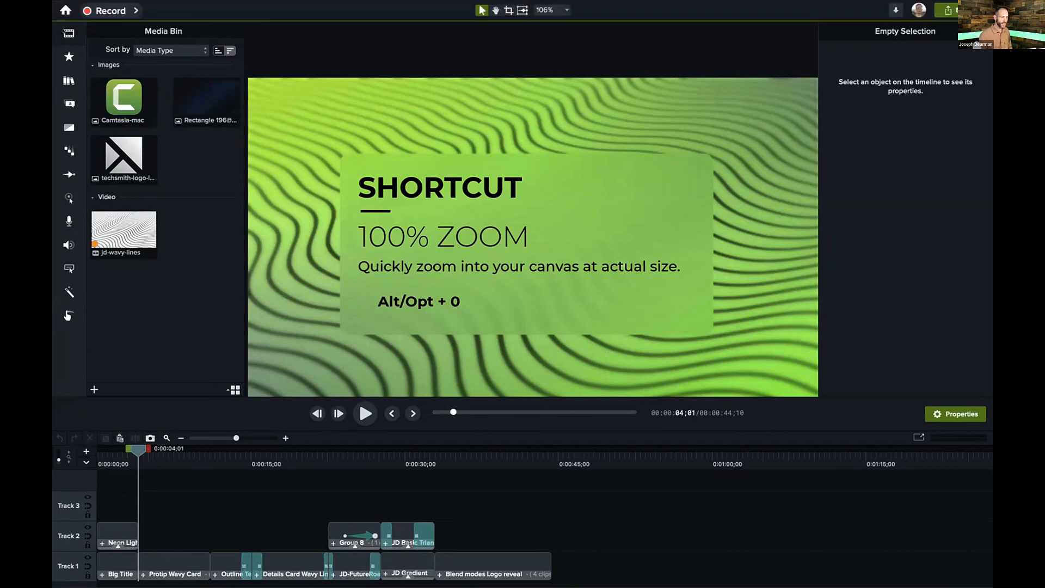
Step: Open the Protip Wavy Card group and isolate Track 2, which holds the jd-wavy-lines clip
click(69, 33)
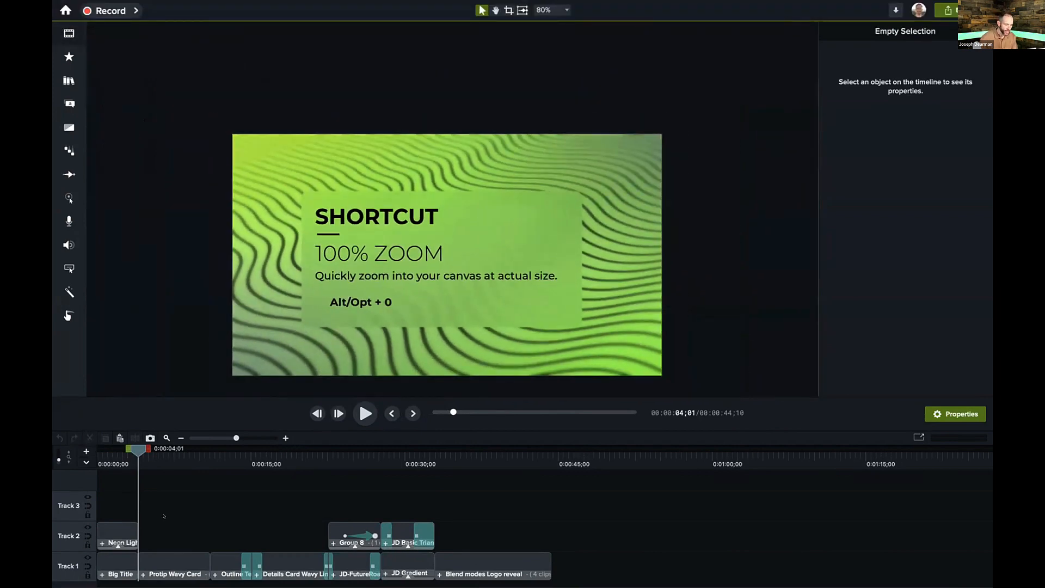
double_click(140, 567)
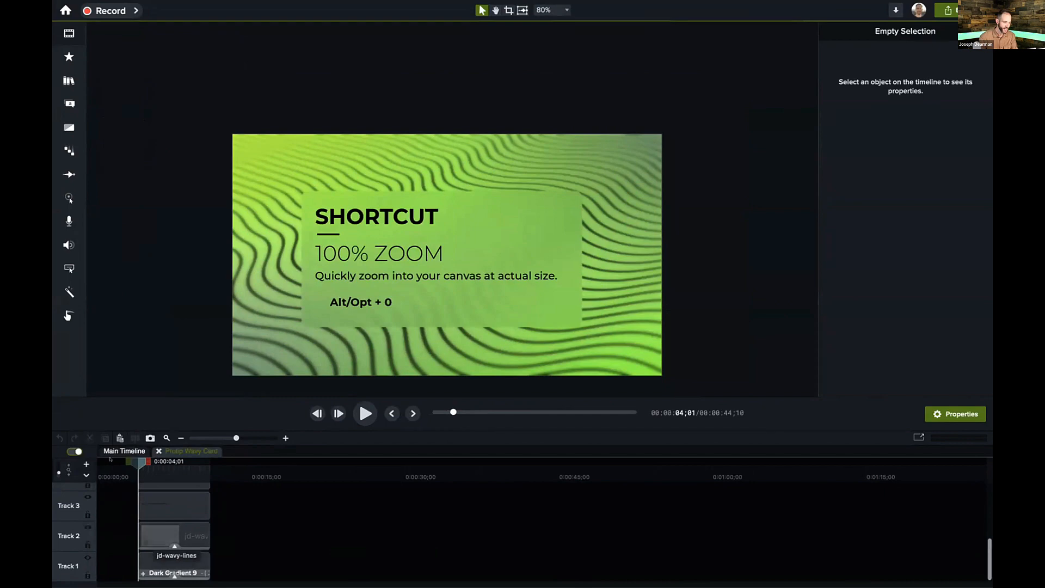
drag(241, 436, 253, 436)
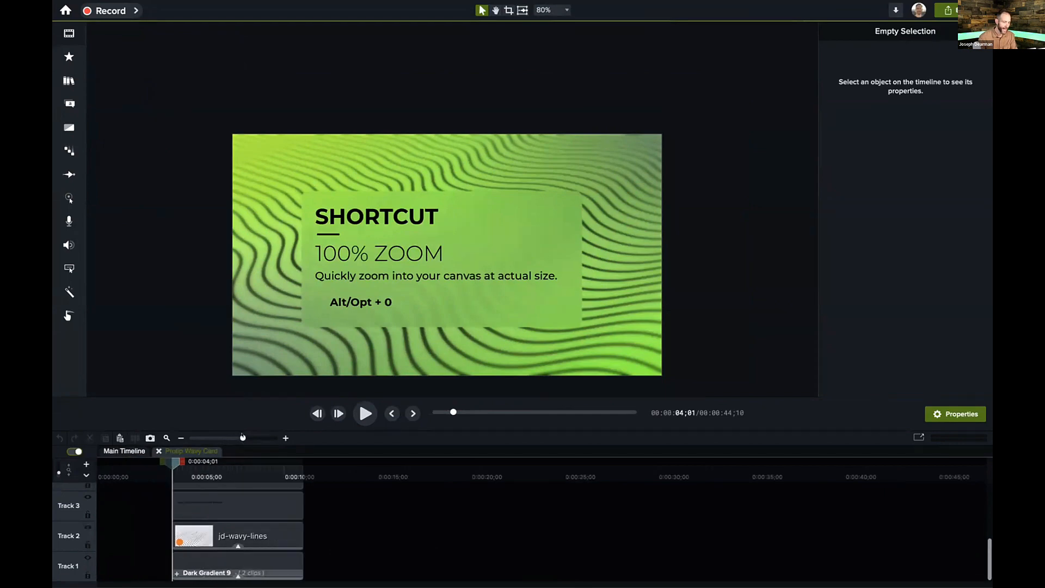
alt+click(87, 526)
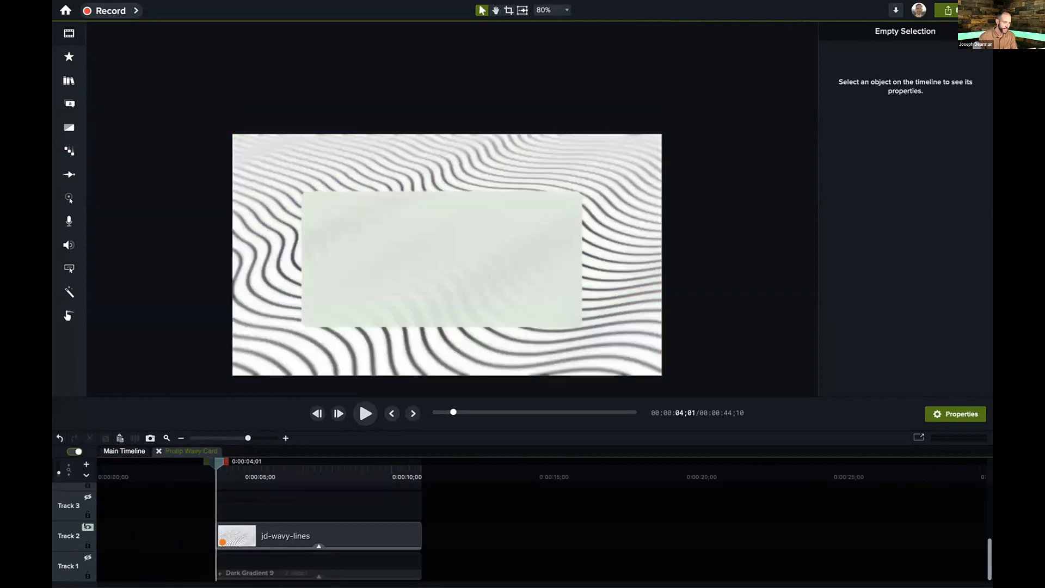
Step: Select the jd-wavy-lines clip and play it up to about 0:08;10
click(457, 353)
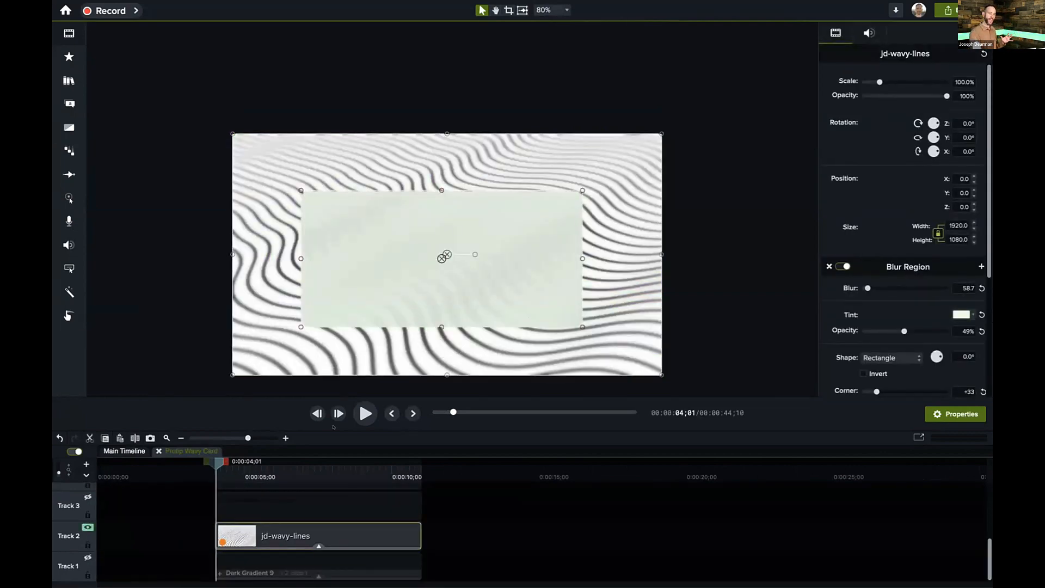
key(space)
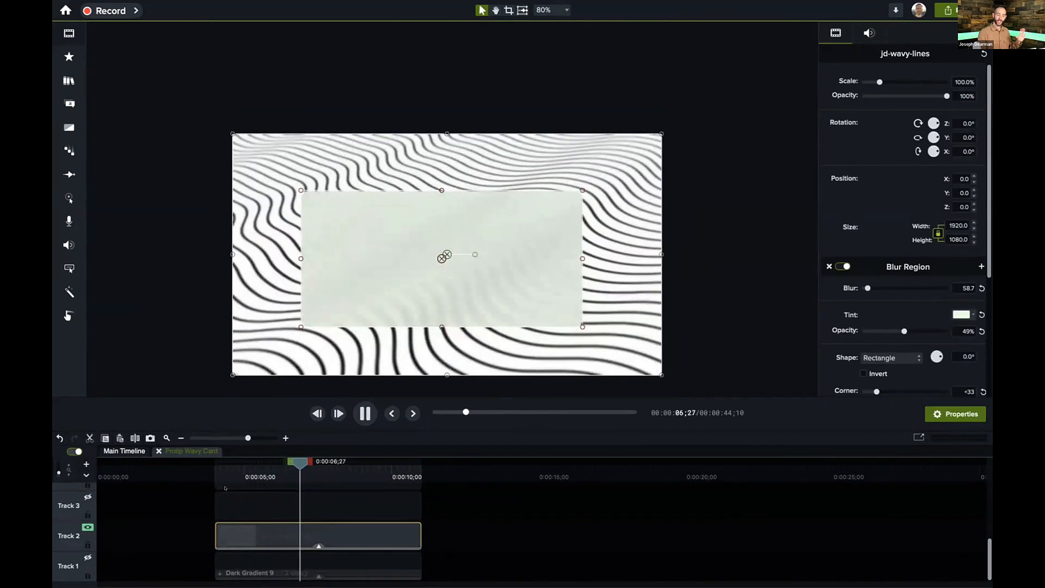
key(space)
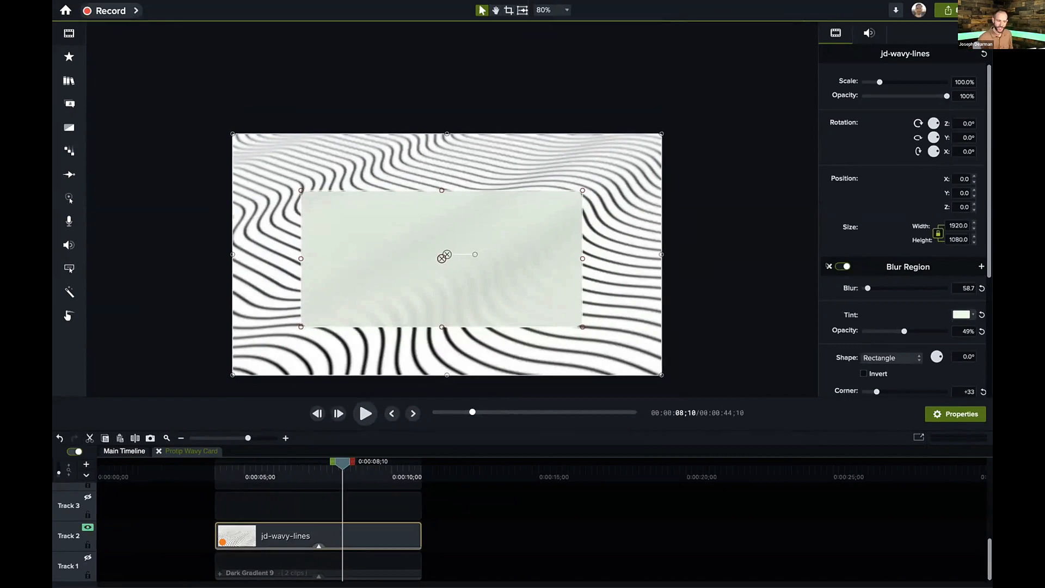
Step: Replace the jd-wavy-lines clip's Blur Region with a new one and enlarge it into a wide rectangle centred on the canvas
click(828, 266)
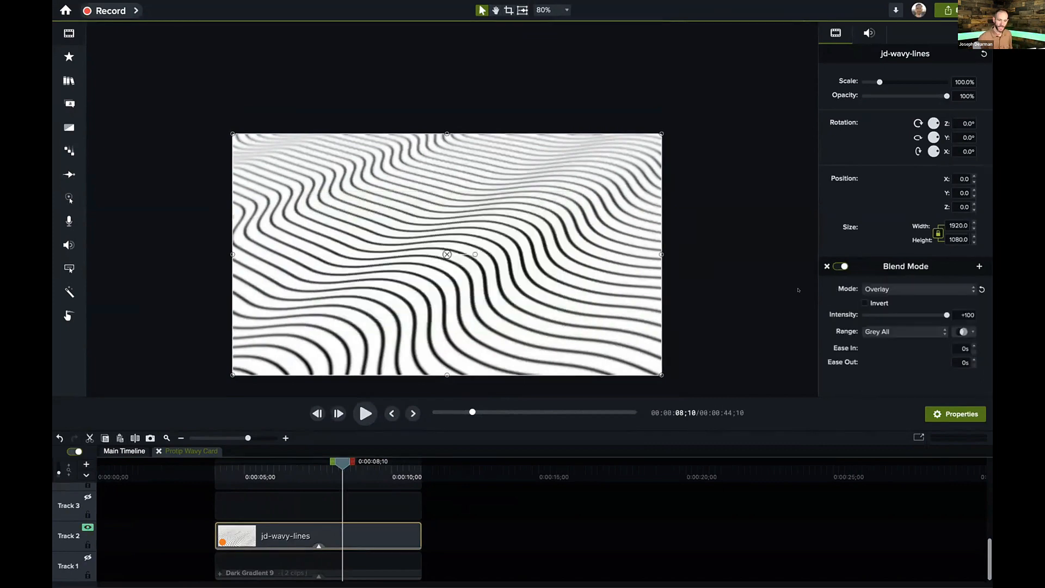
click(70, 284)
drag(199, 82, 438, 205)
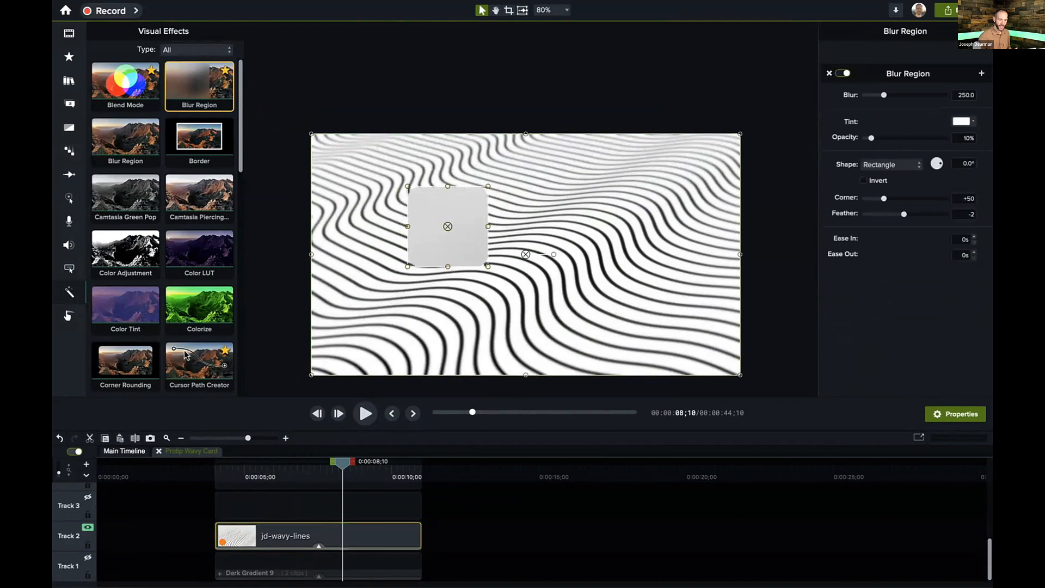
drag(488, 267, 642, 322)
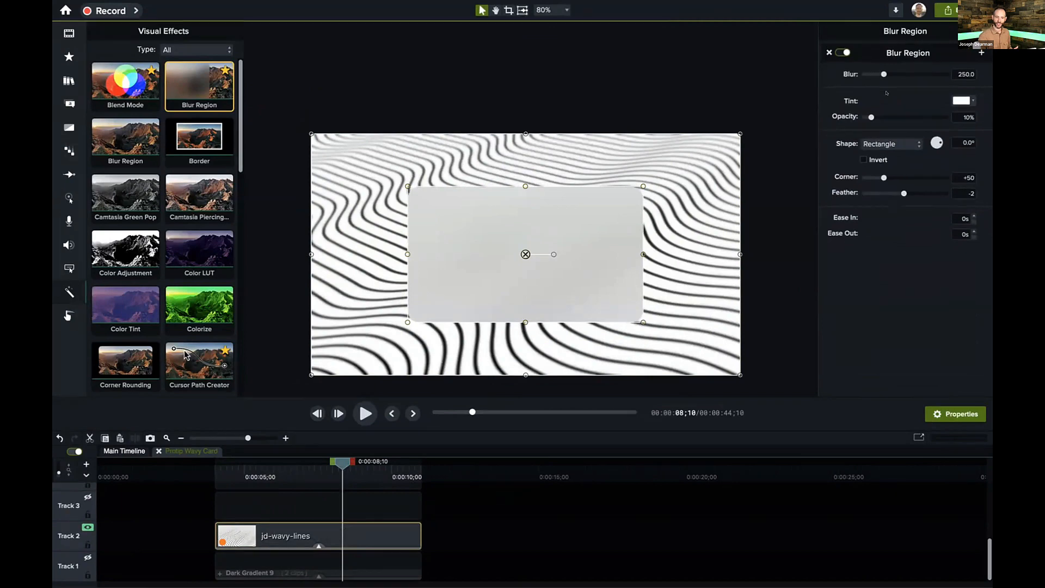
Step: Give the new blur region a Blur of 61.5, a white tint at 18% opacity and a Corner value of +69
drag(879, 70, 861, 69)
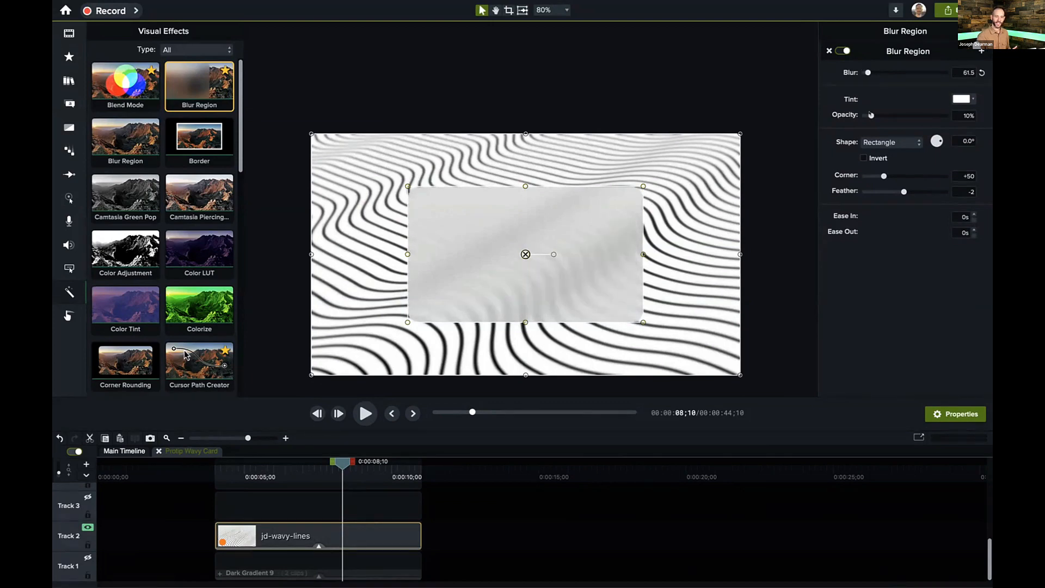
mouse_move(896, 116)
mouse_down()
mouse_move(918, 115)
mouse_move(884, 115)
mouse_up()
click(960, 99)
drag(934, 182, 948, 149)
click(953, 257)
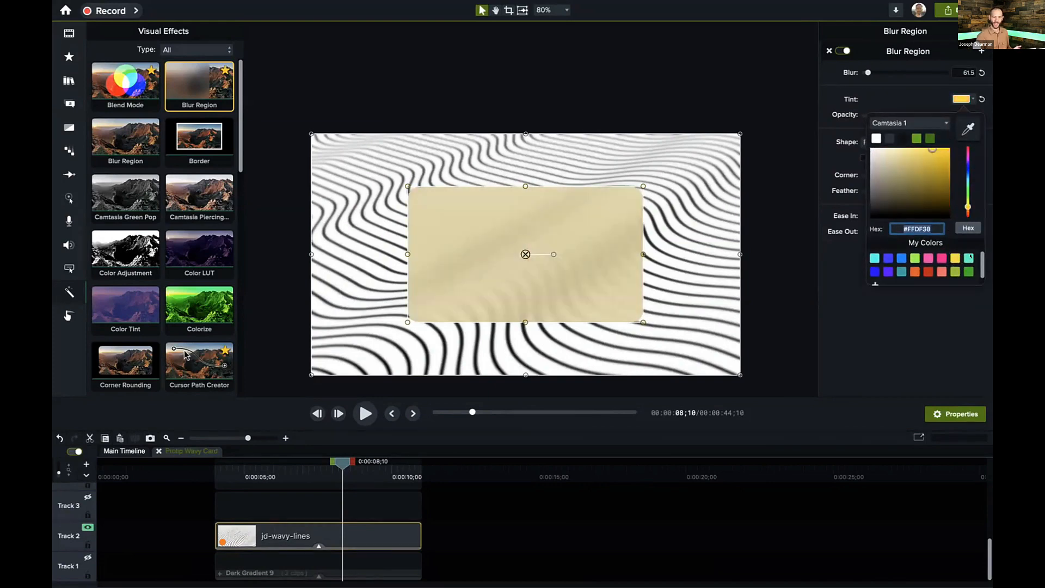
click(968, 270)
click(876, 138)
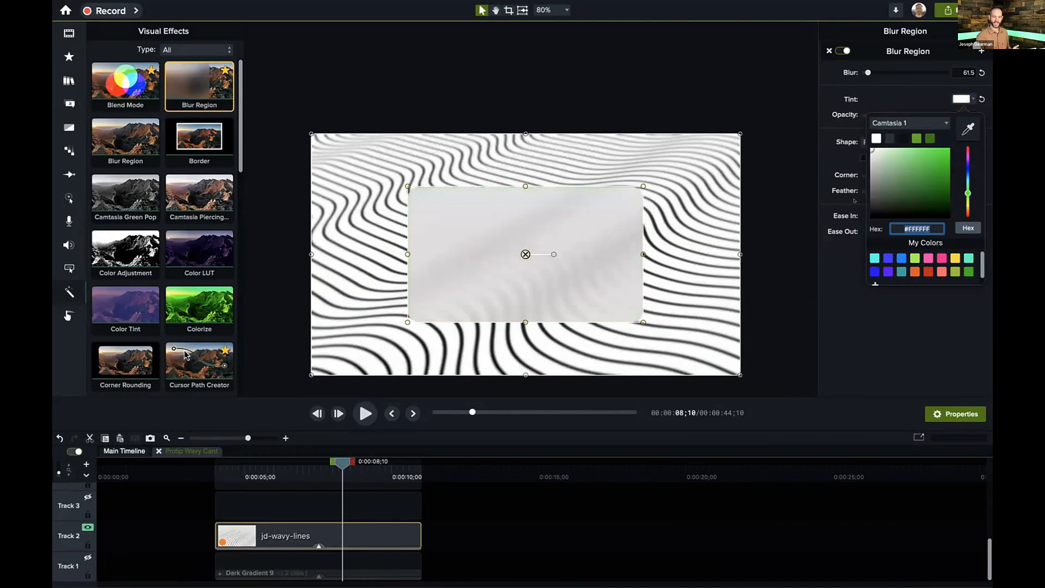
click(895, 308)
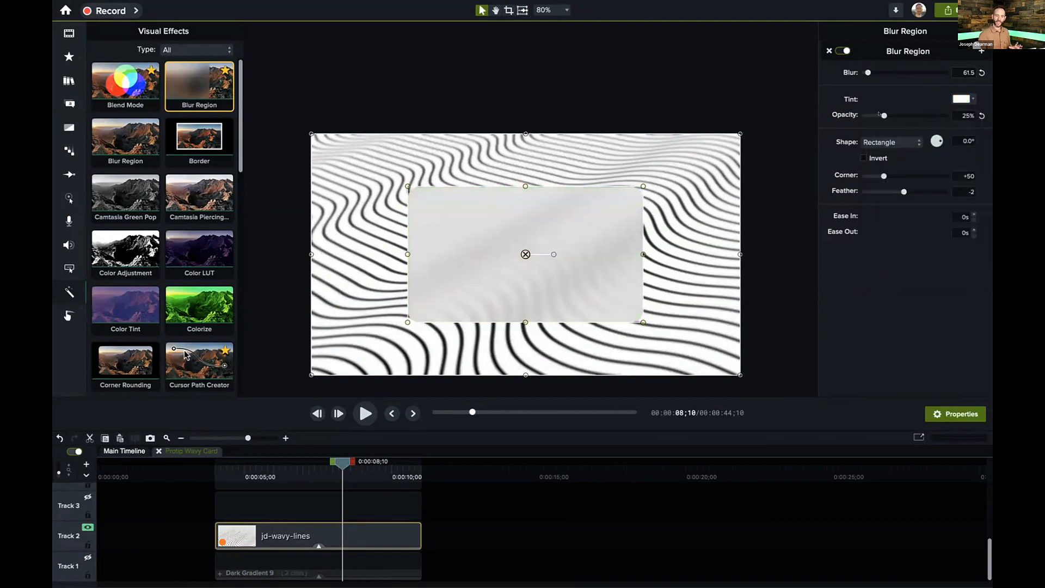
mouse_move(882, 115)
mouse_down()
mouse_move(896, 115)
mouse_move(878, 115)
mouse_up()
drag(884, 175, 899, 198)
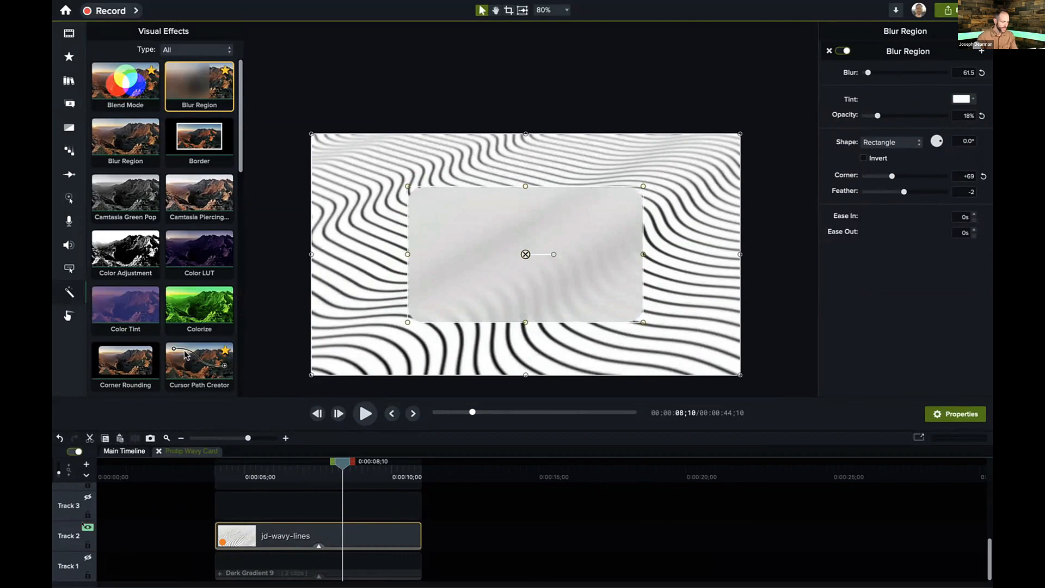
Step: Show all tracks of the group again and widen and heighten the blur region to frame the SHORTCUT card's text
click(83, 524)
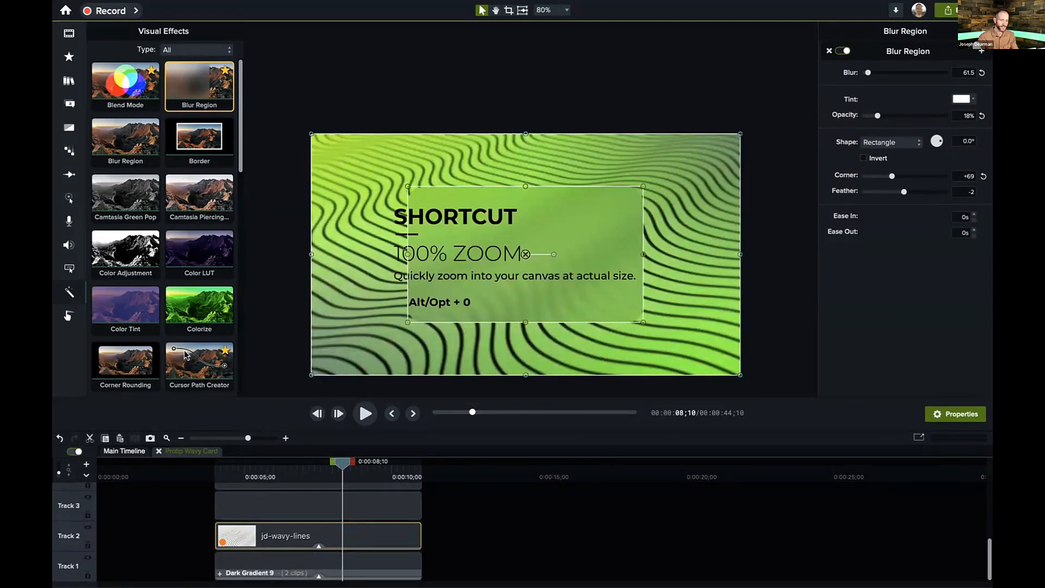
drag(398, 252, 381, 249)
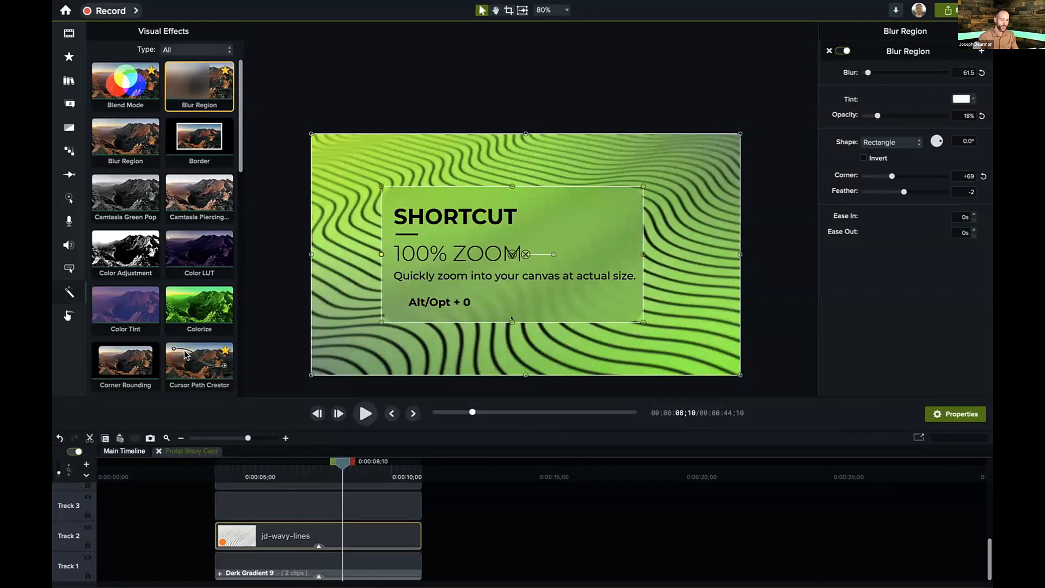
drag(510, 327, 511, 333)
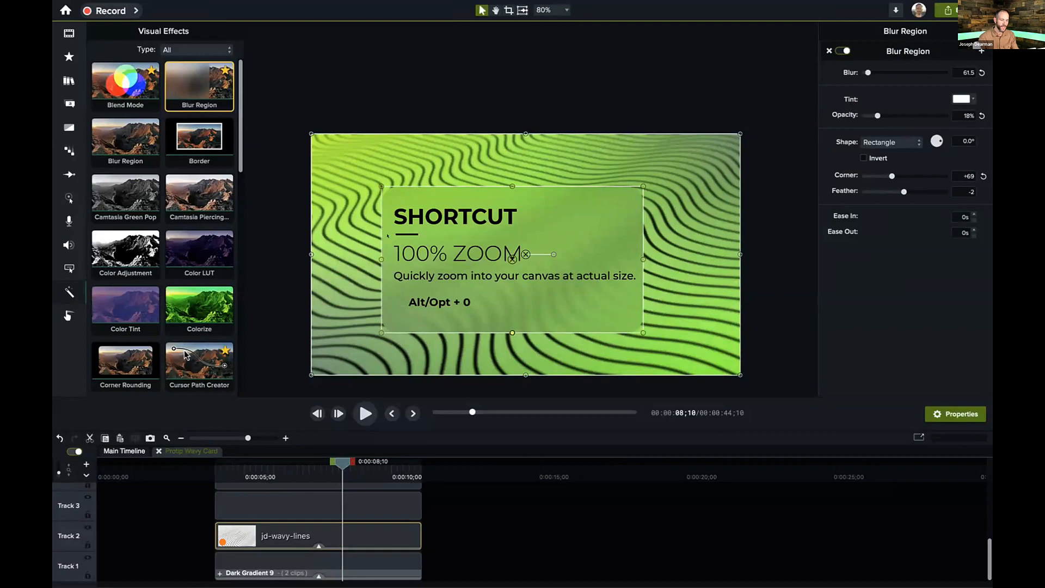
drag(377, 256, 372, 259)
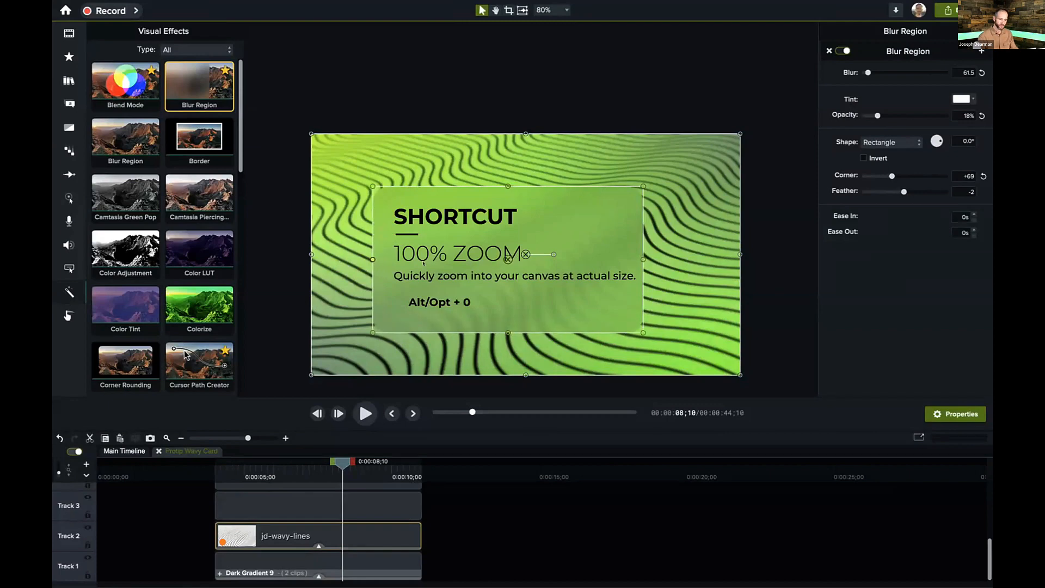
Step: Examine the SHORTCUT heading's font settings and the style settings of the short line beneath it
click(430, 217)
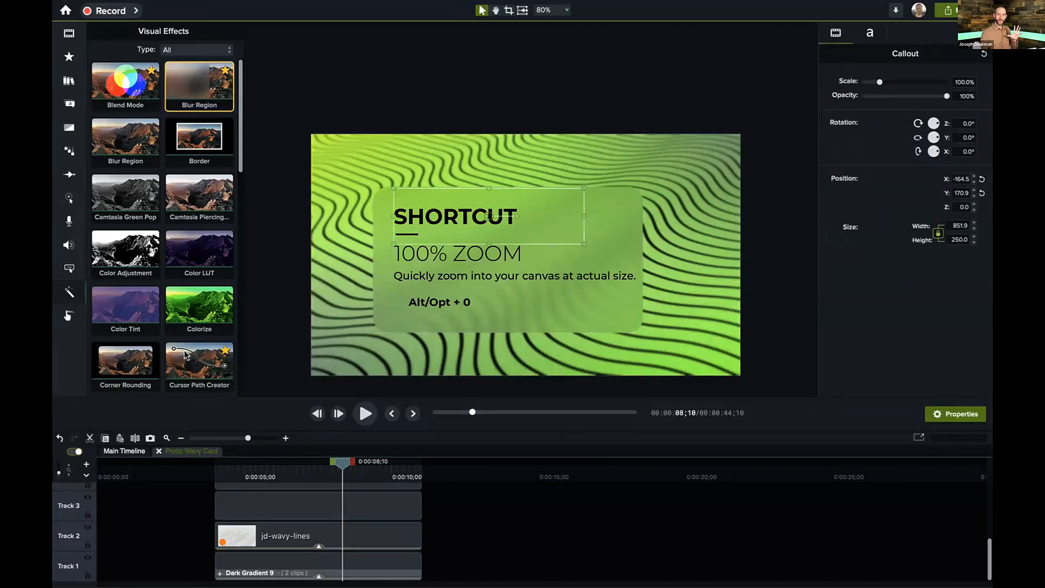
click(869, 33)
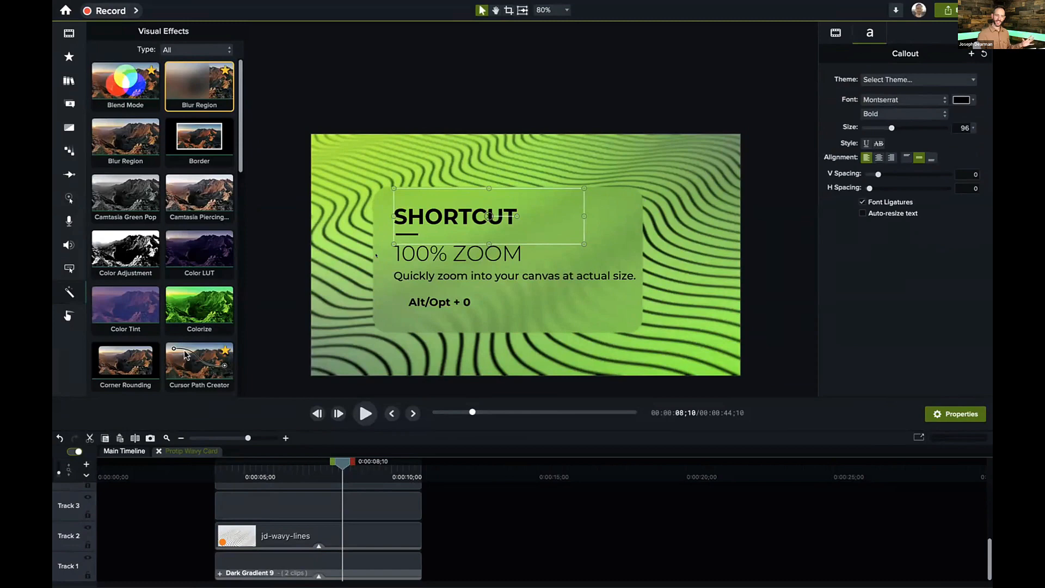
click(405, 232)
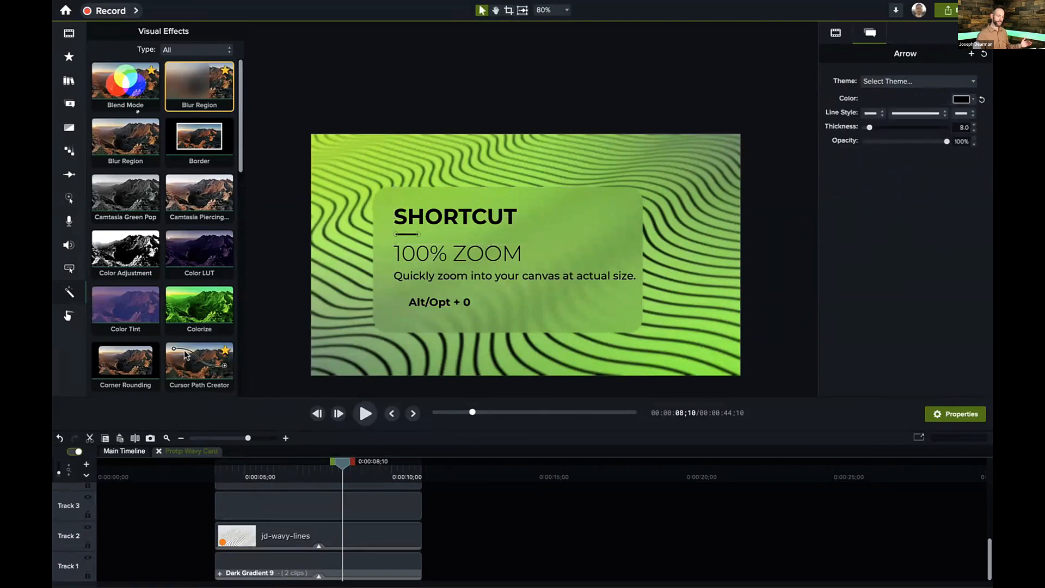
Step: Try adding a basic yellow line annotation above the SHORTCUT heading and undo it
click(69, 103)
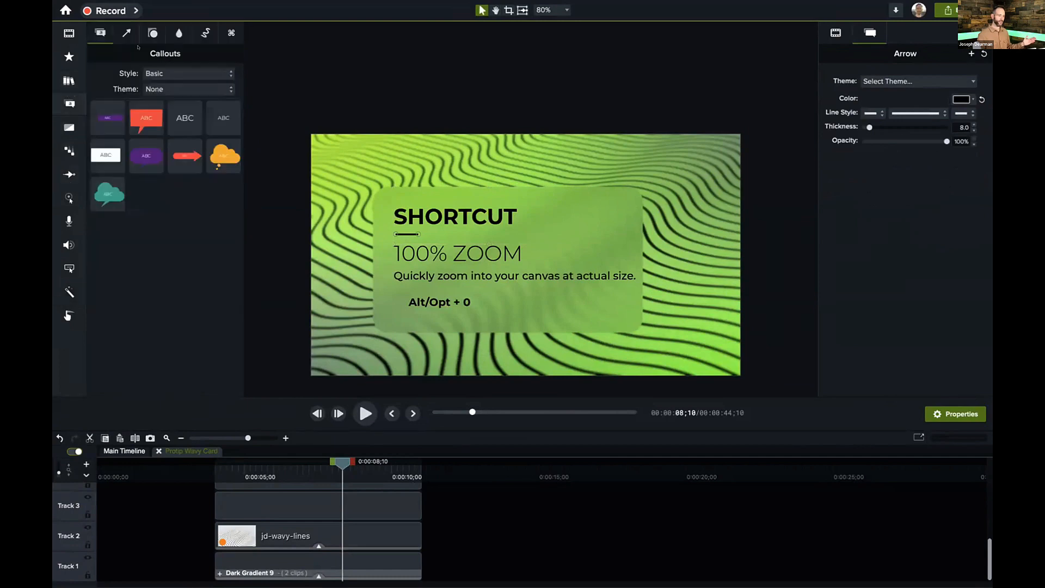
click(126, 32)
drag(175, 114, 418, 181)
key(ctrl+z)
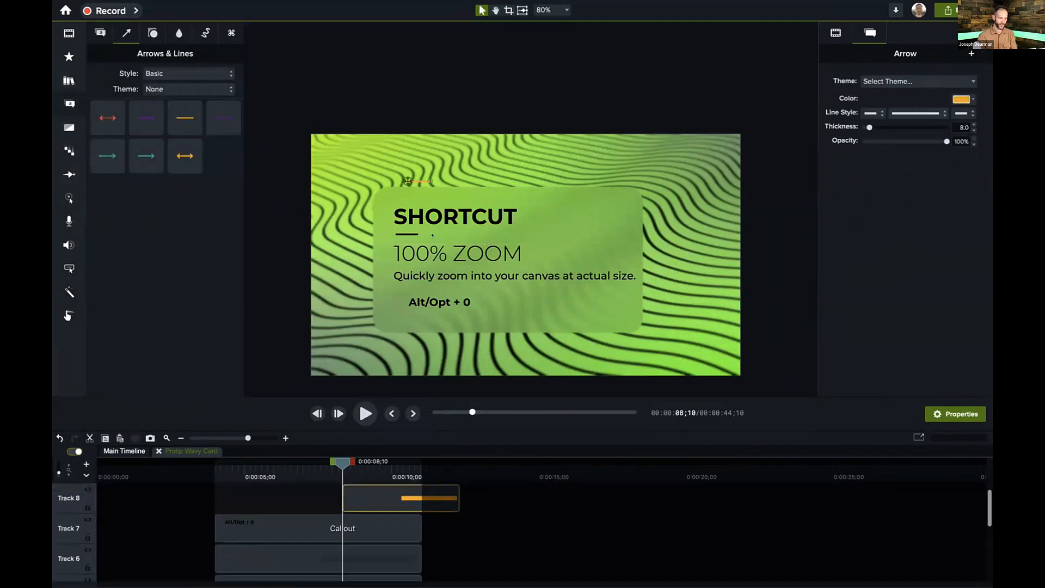
Step: Compare the font weights of the two heading callouts and set the 100% ZOOM callout's Montserrat weight to Thin
click(490, 253)
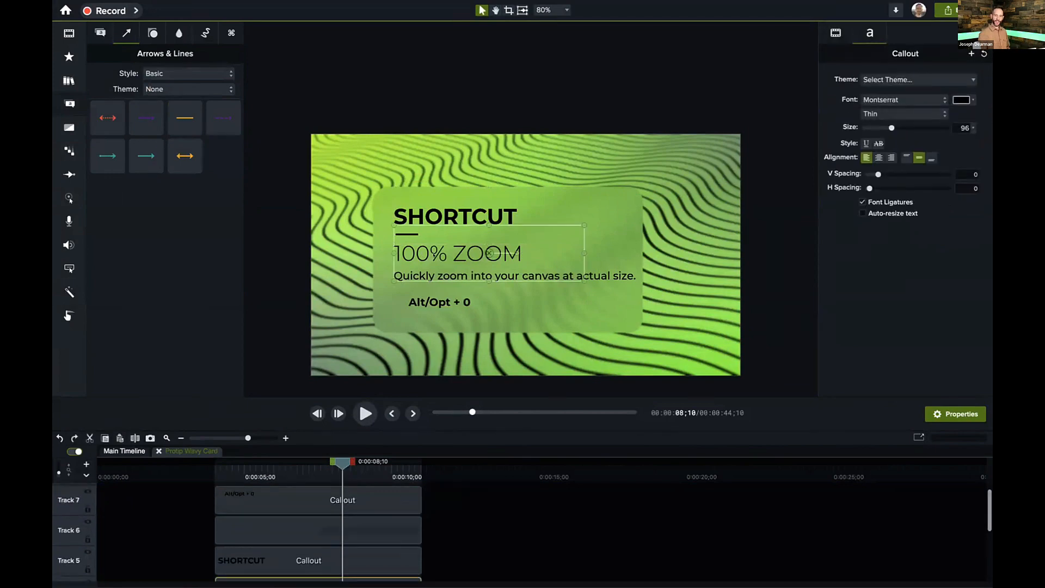
click(479, 211)
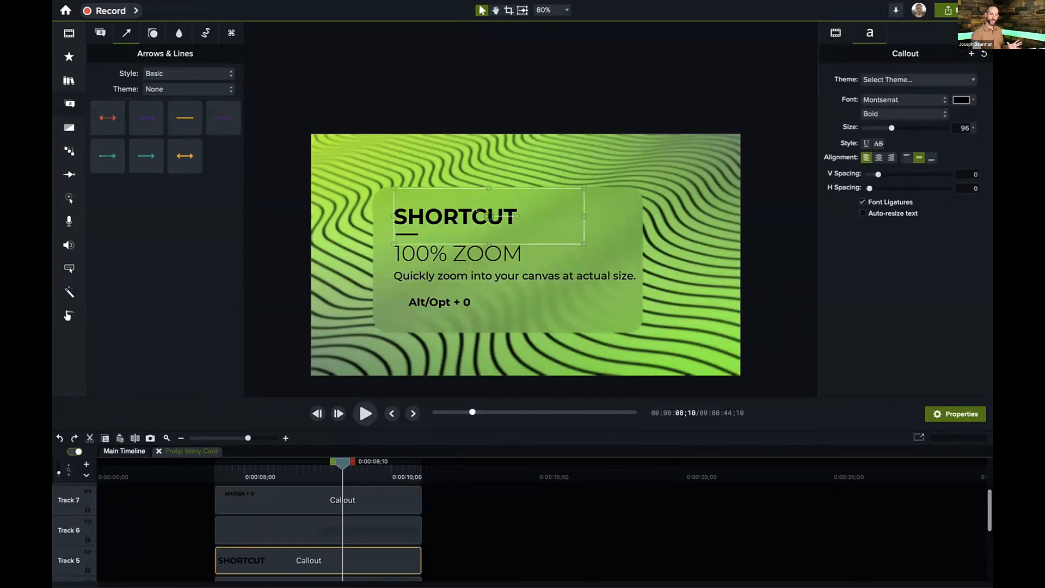
click(472, 252)
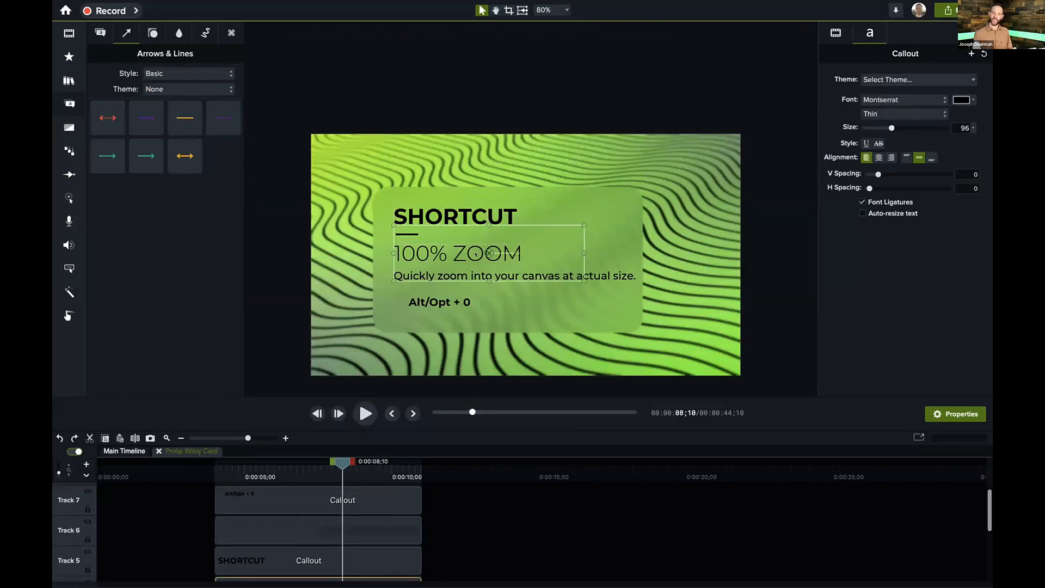
click(907, 112)
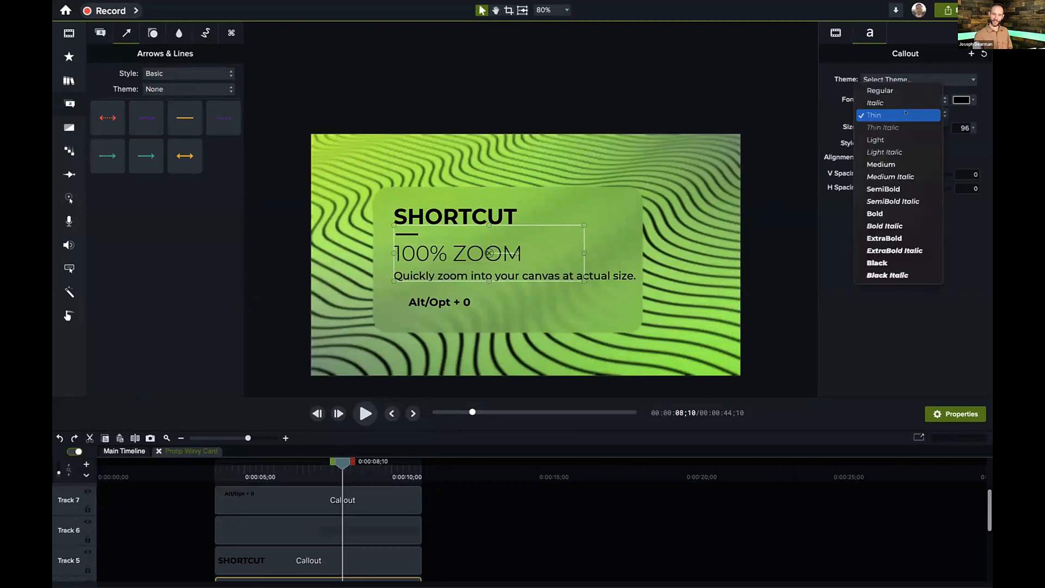
click(906, 112)
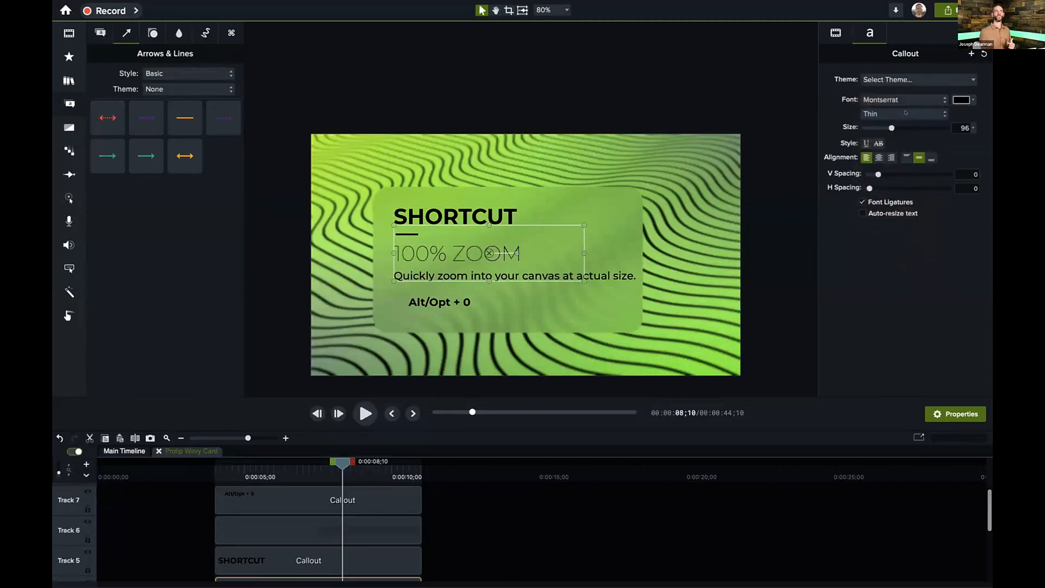
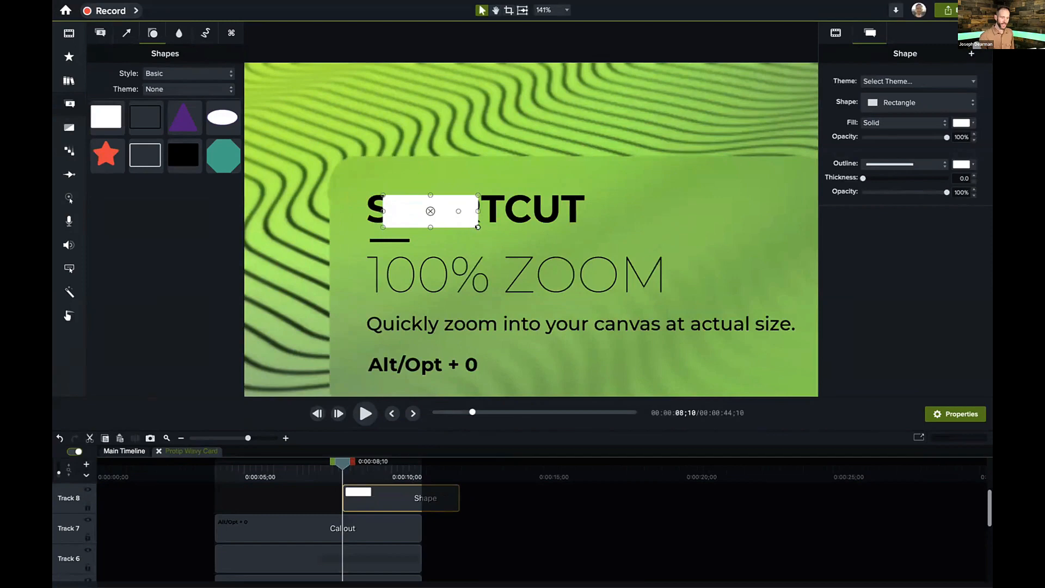
Step: Use the white rectangle as a spacing gauge beneath the headings and nudge the description line down below its lower edge
drag(478, 226, 442, 237)
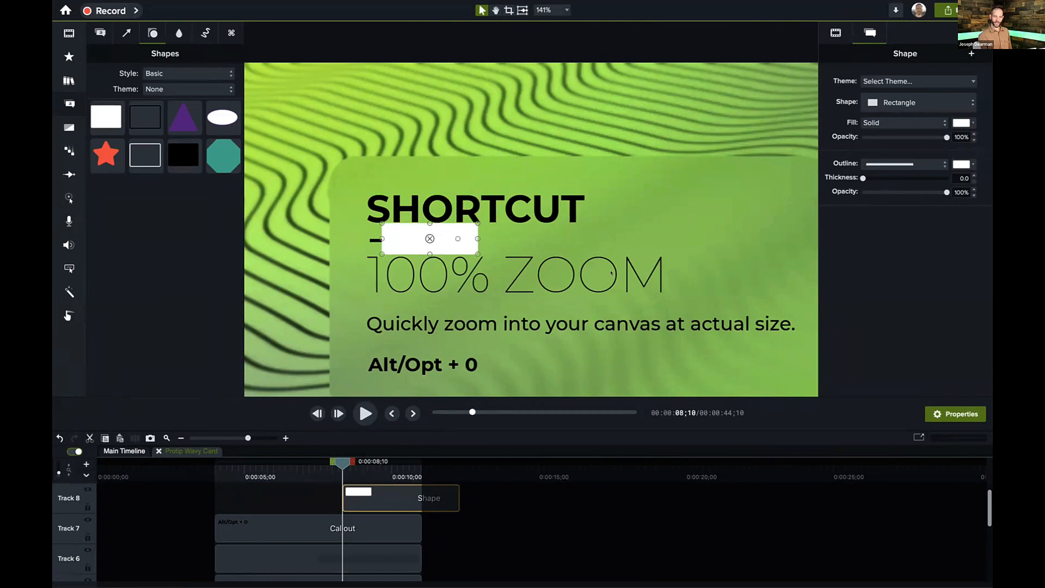
drag(406, 237, 406, 307)
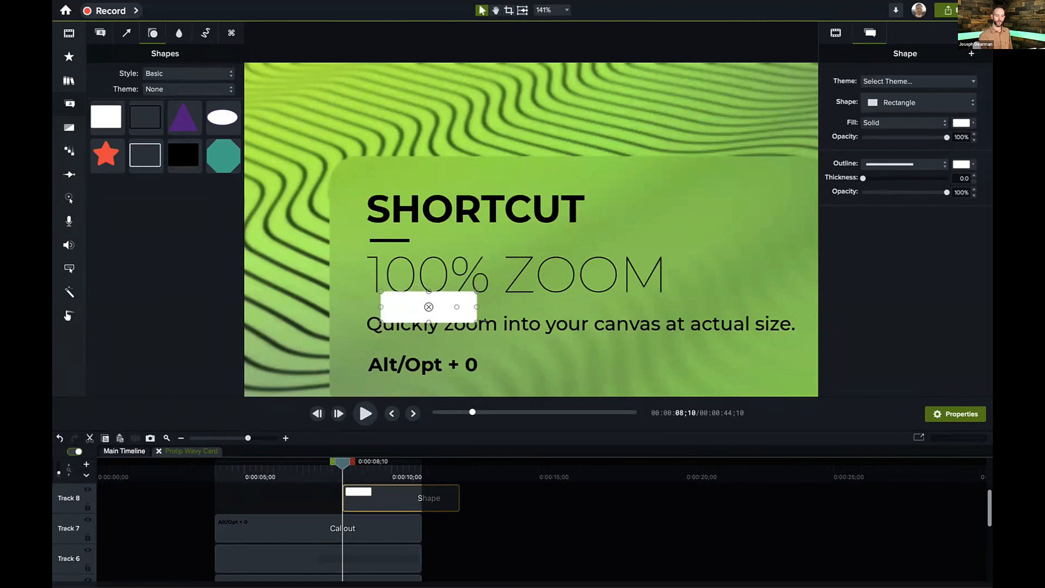
click(492, 334)
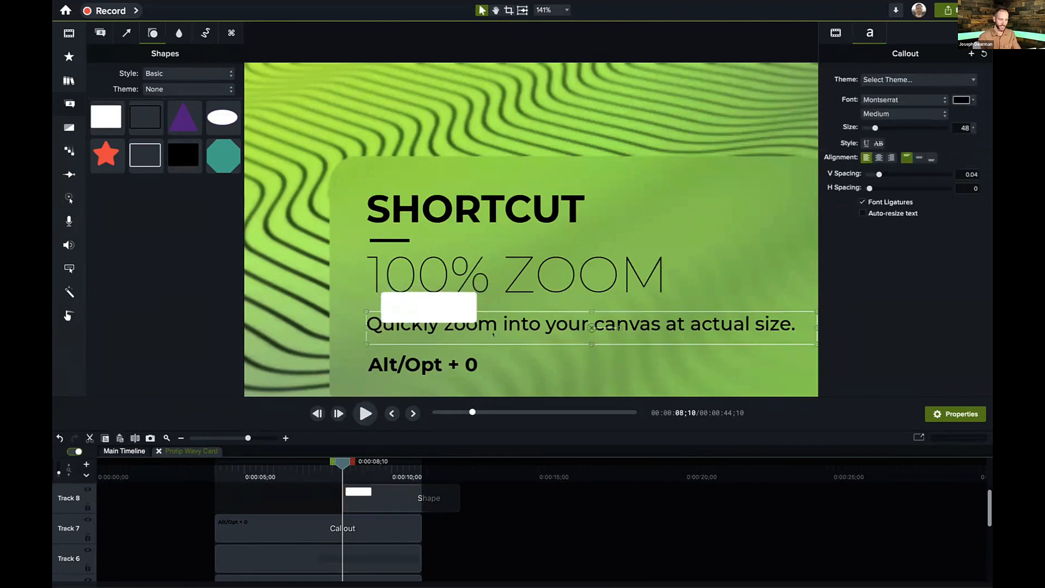
key(Down)
key(Down)
key(Down)
key(Down)
key(Down)
key(Down)
key(Down)
key(Down)
key(Down)
key(Down)
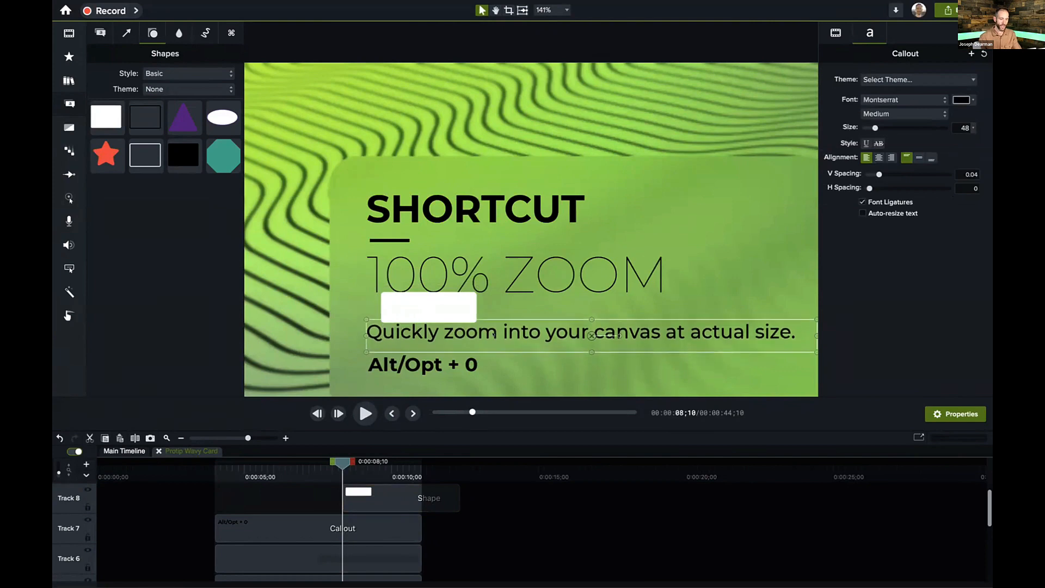
Step: Gauge the gap between the description and the Alt/Opt + 0 line with the white rectangle, and delete the rectangle
click(448, 313)
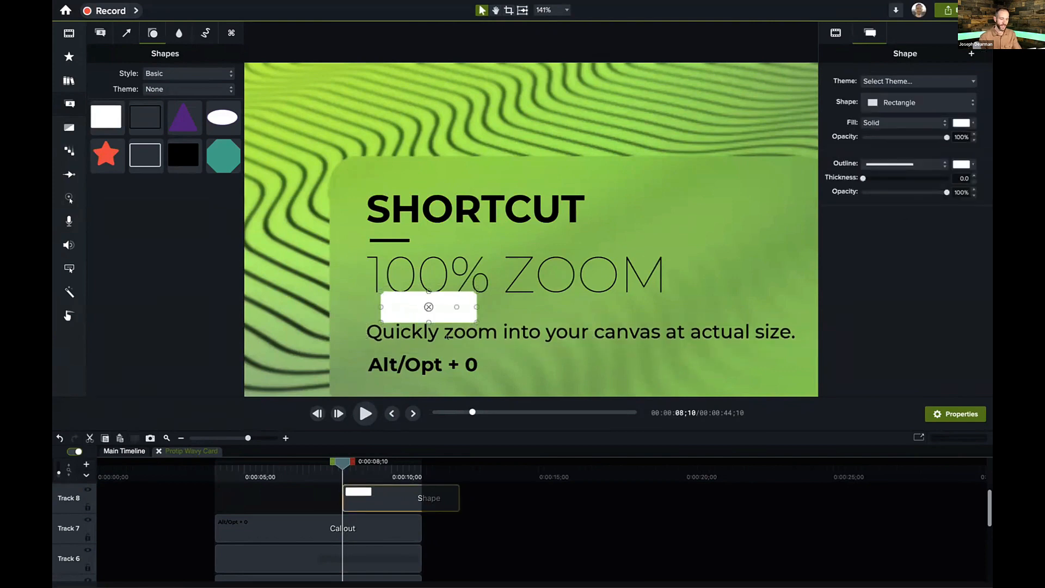
drag(440, 309, 433, 265)
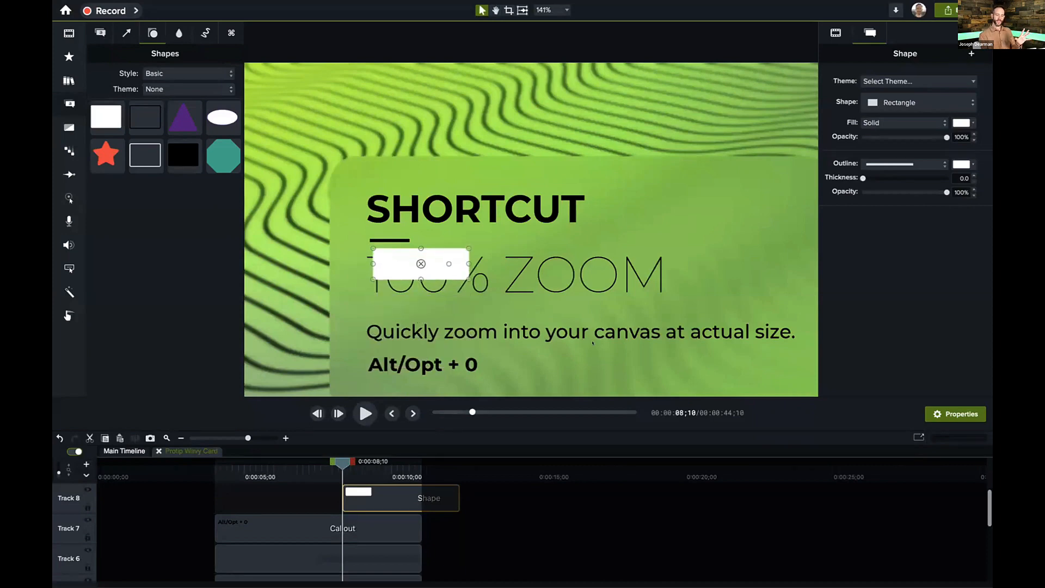
drag(437, 256, 386, 365)
click(413, 344)
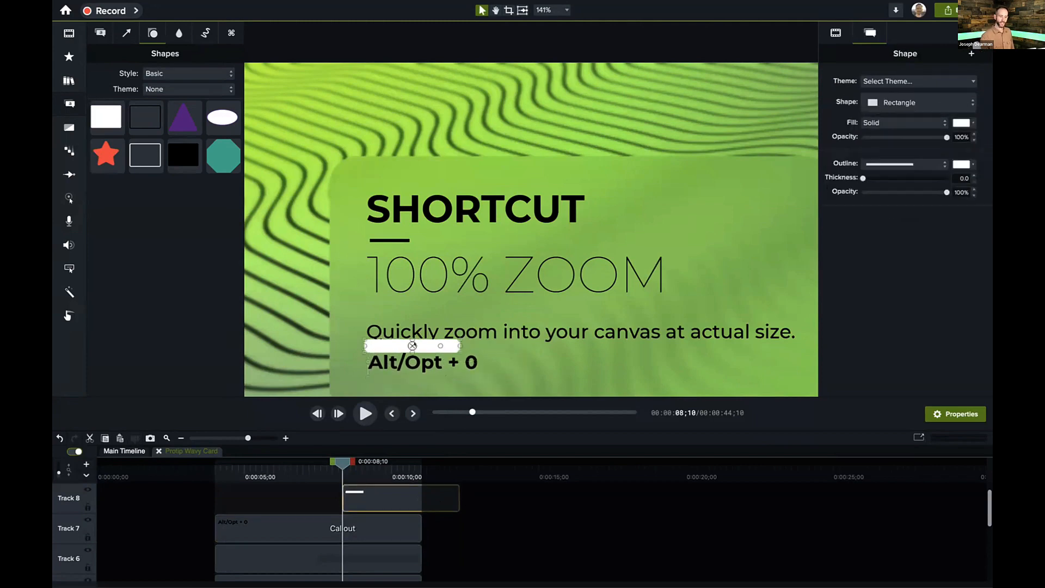
key(Delete)
scroll(494, 320, down, 3)
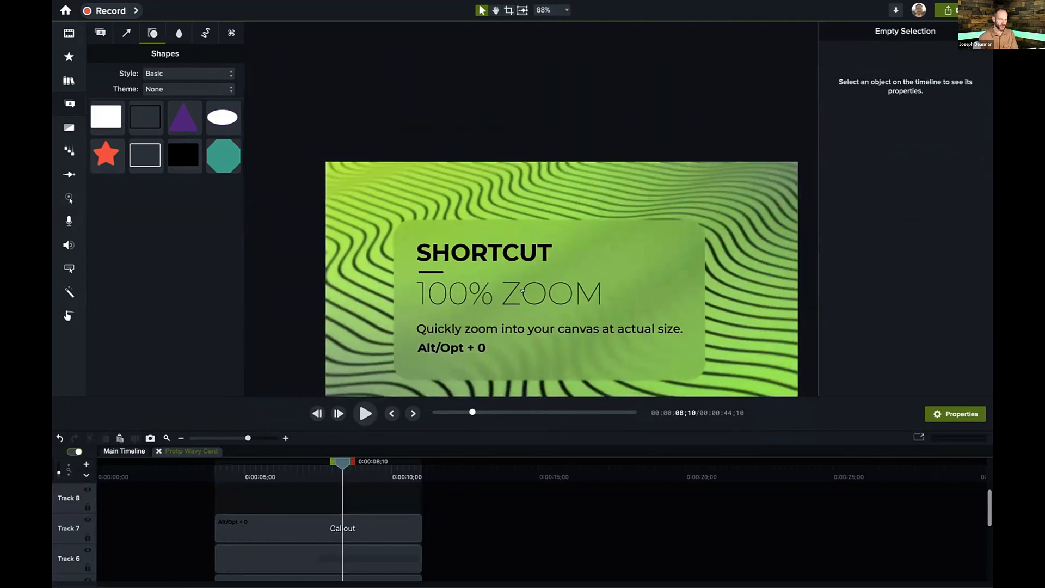
drag(523, 290, 478, 246)
scroll(388, 219, up, 1)
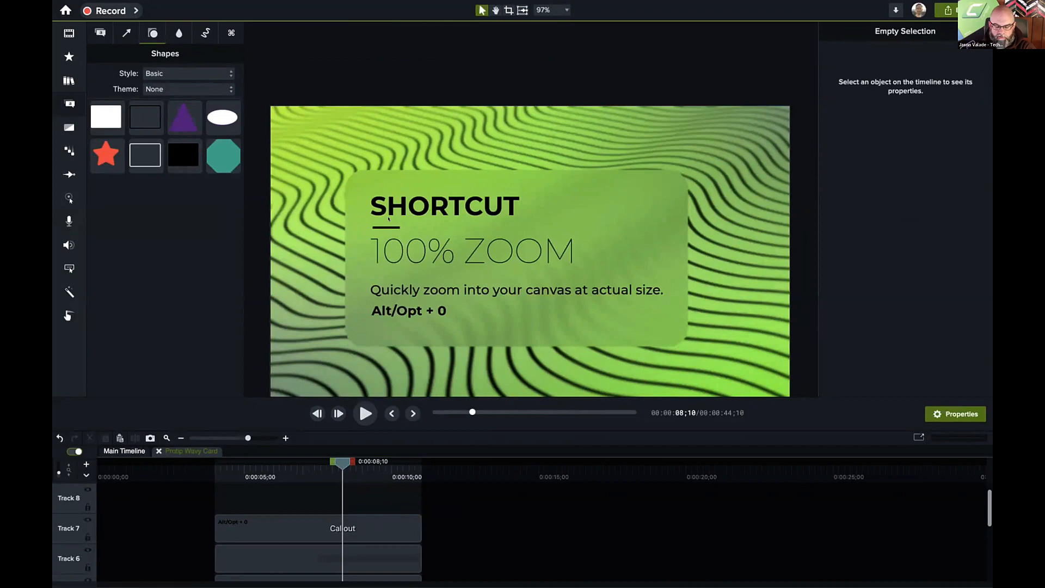
scroll(389, 218, down, 3)
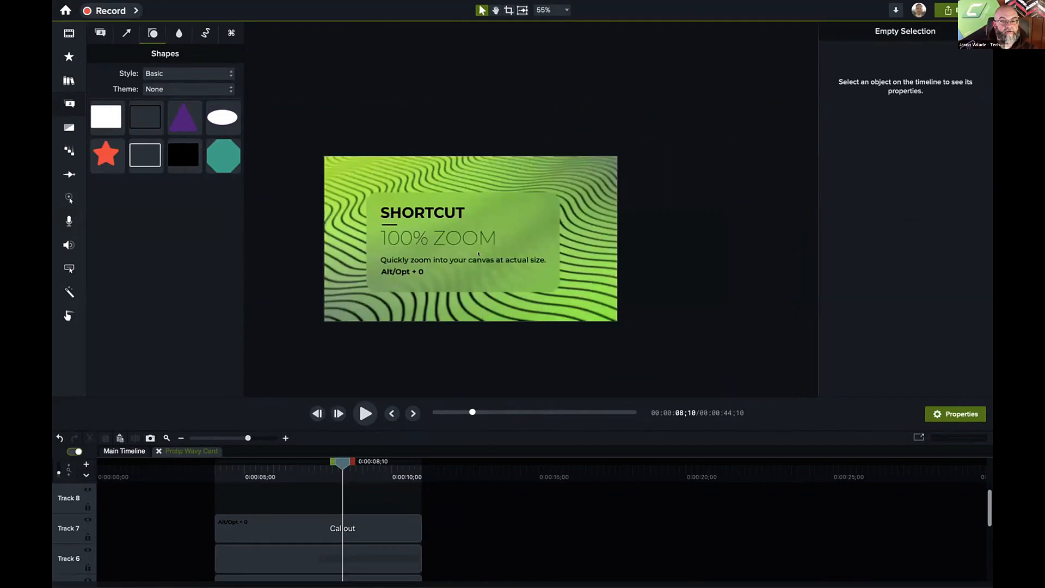
scroll(385, 226, up, 3)
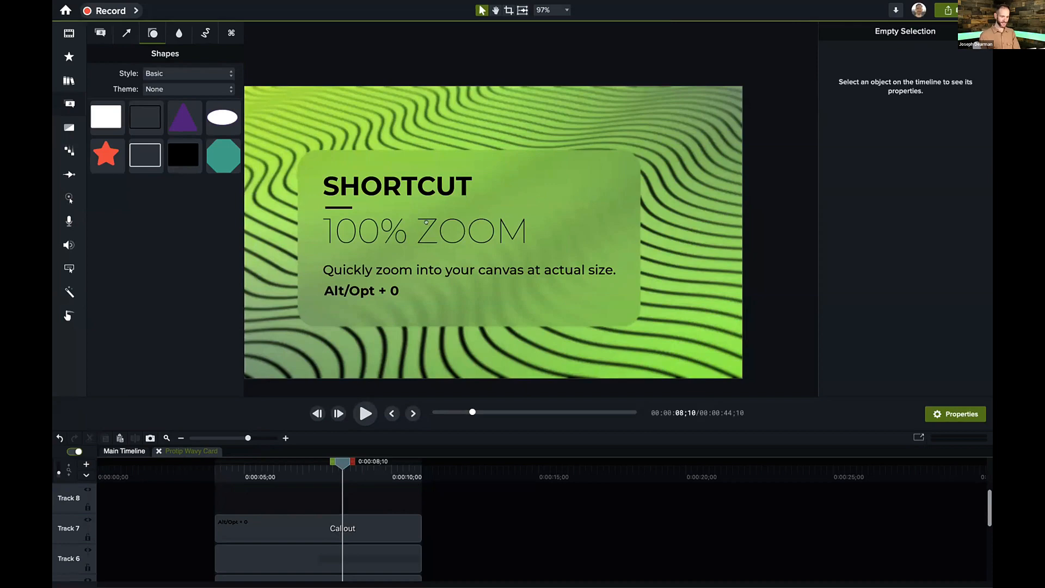
drag(426, 222, 480, 221)
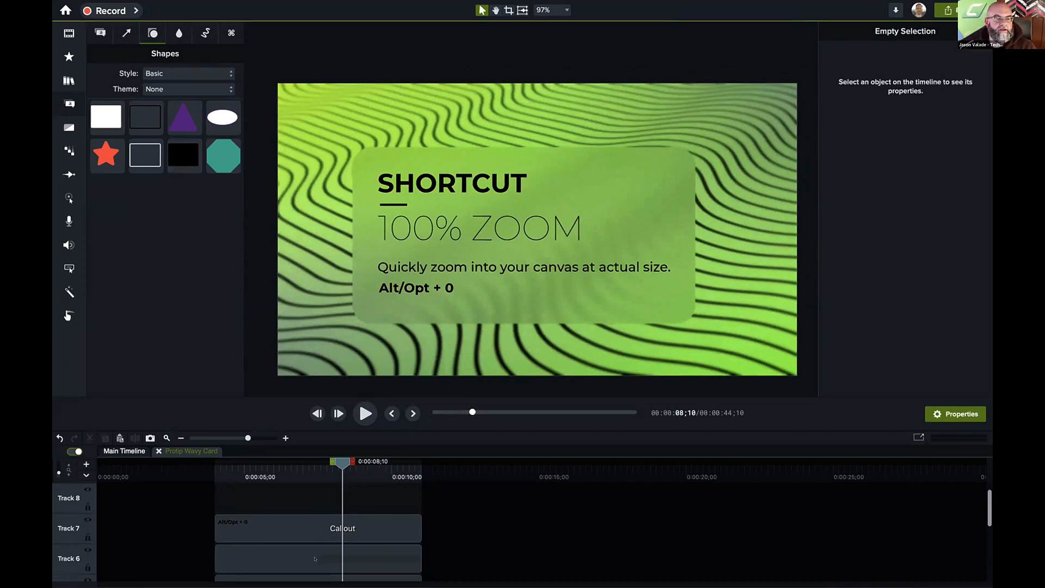
Step: Examine the Blend Mode and Blur Region settings of the jd-wavy-lines clip
scroll(315, 559, down, 5)
click(269, 525)
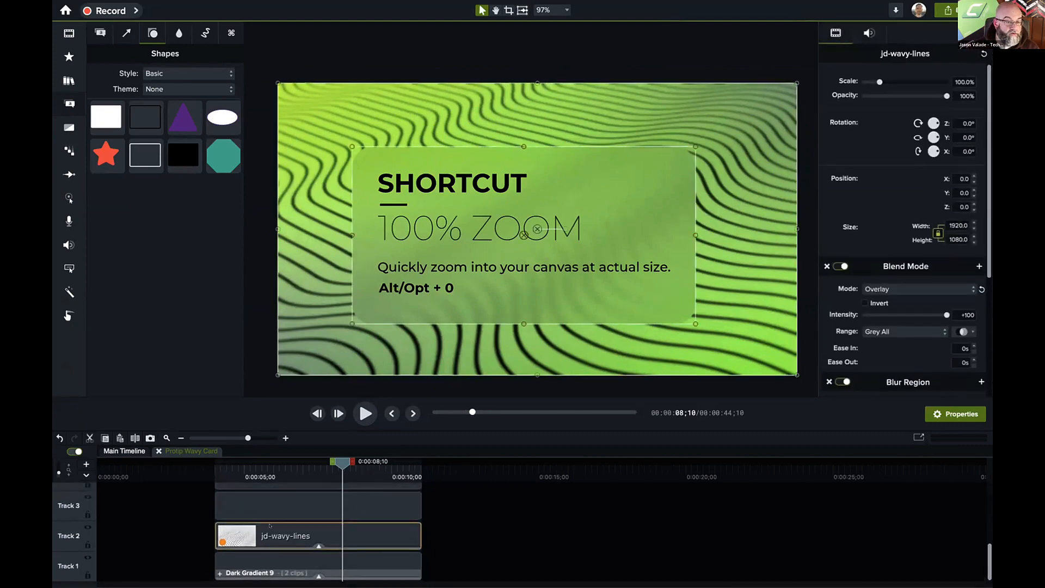
scroll(888, 325, down, 1)
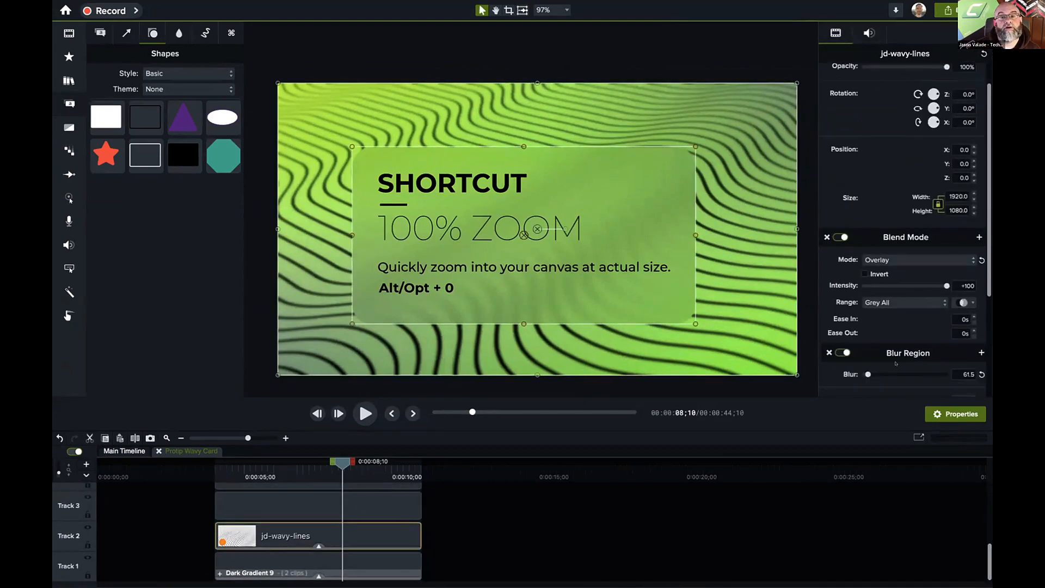
scroll(888, 325, down, 5)
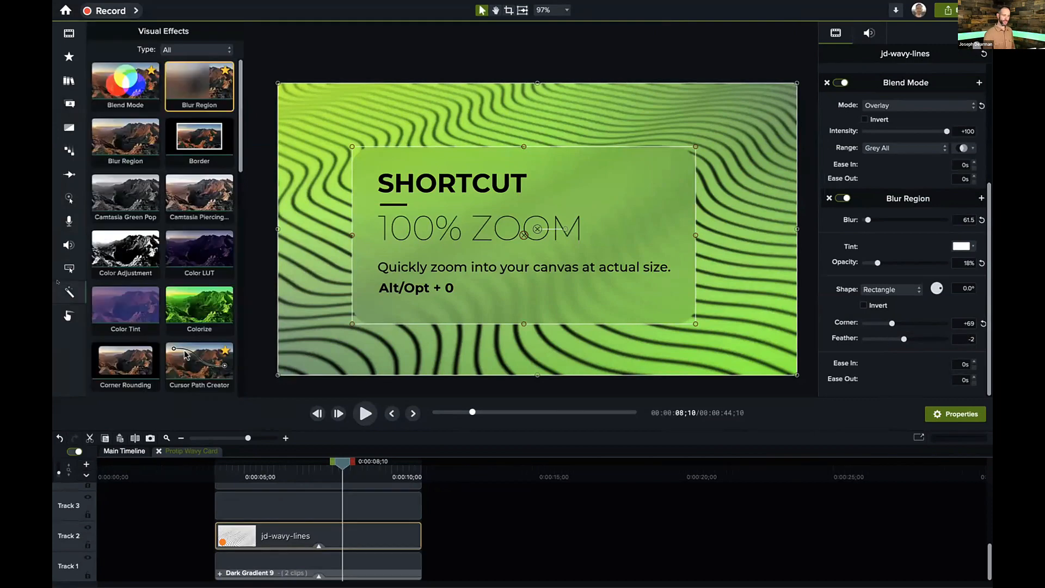
Step: Replace the jd-wavy-lines clip's Blur Region with a fresh Blur Region effect and stretch it to frame the SHORTCUT card's text
click(69, 292)
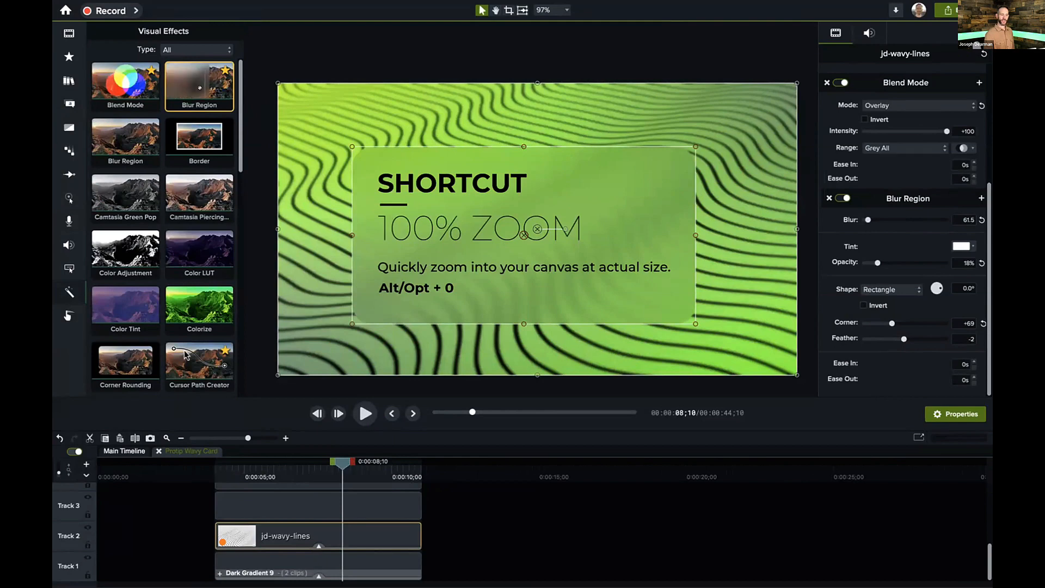
click(828, 197)
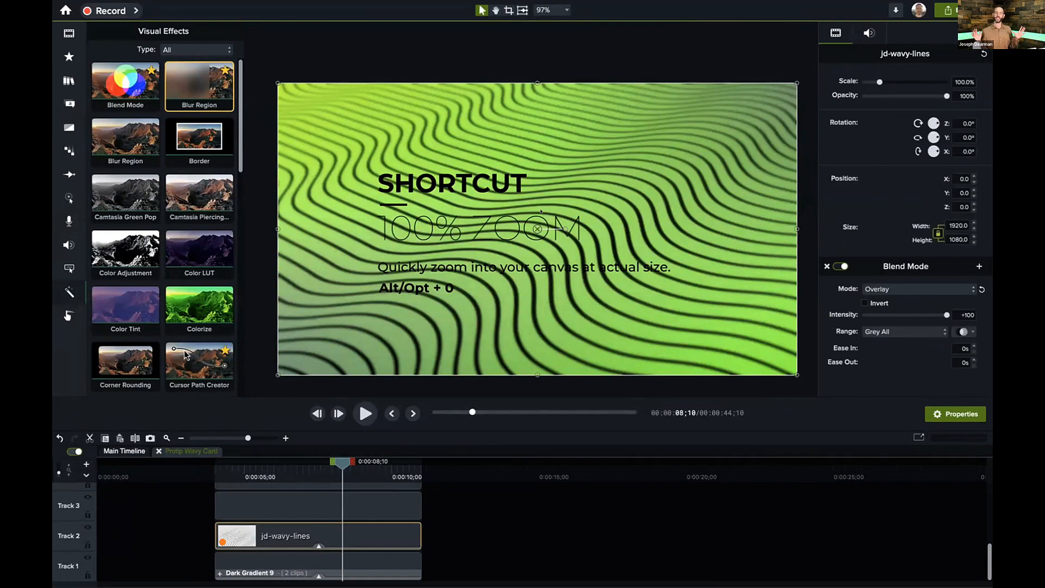
mouse_move(183, 85)
mouse_down()
mouse_move(256, 327)
mouse_move(281, 535)
mouse_up()
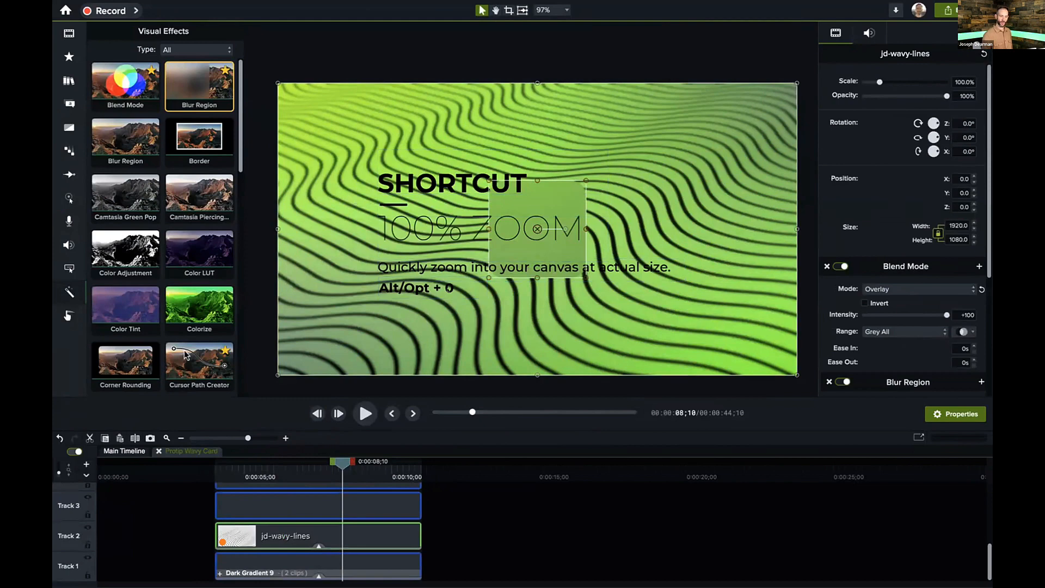
drag(486, 176, 354, 150)
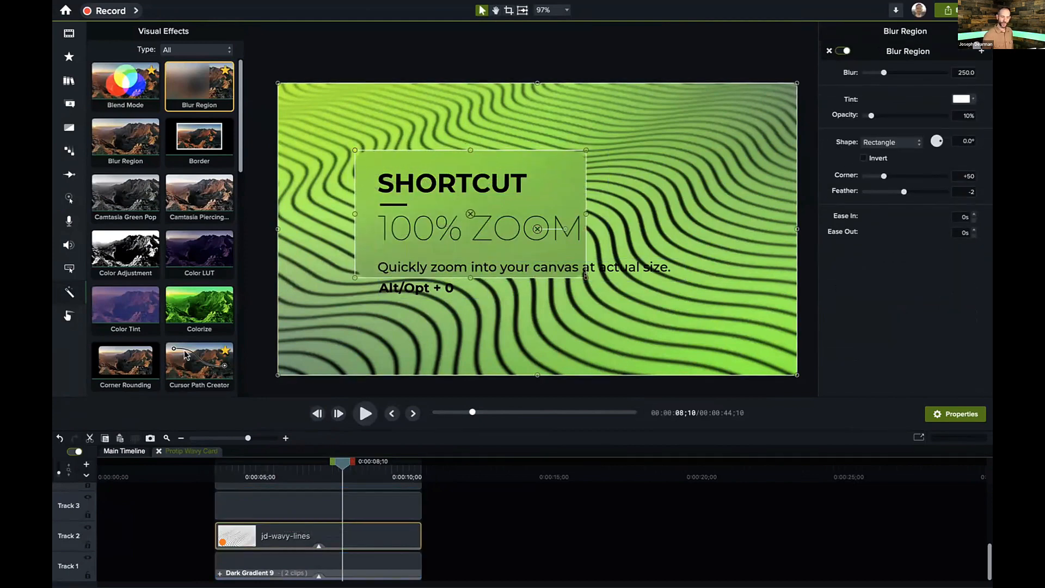
drag(585, 275, 713, 318)
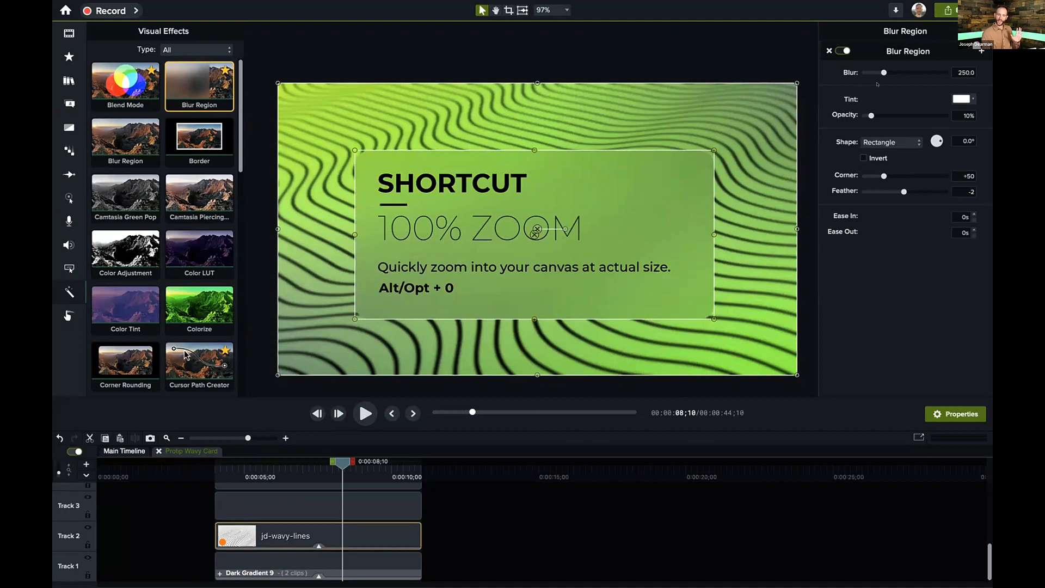
Step: Set the new blur region's blur to 65.2, tint opacity to 17% and corner radius to +33
drag(883, 72, 865, 75)
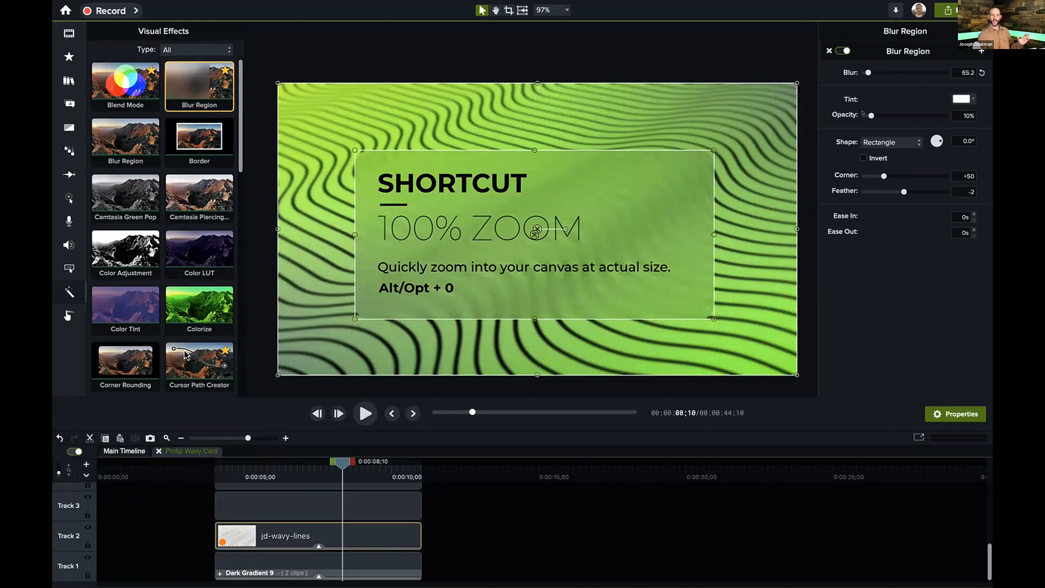
mouse_move(871, 115)
mouse_down()
mouse_move(892, 115)
mouse_move(877, 115)
mouse_up()
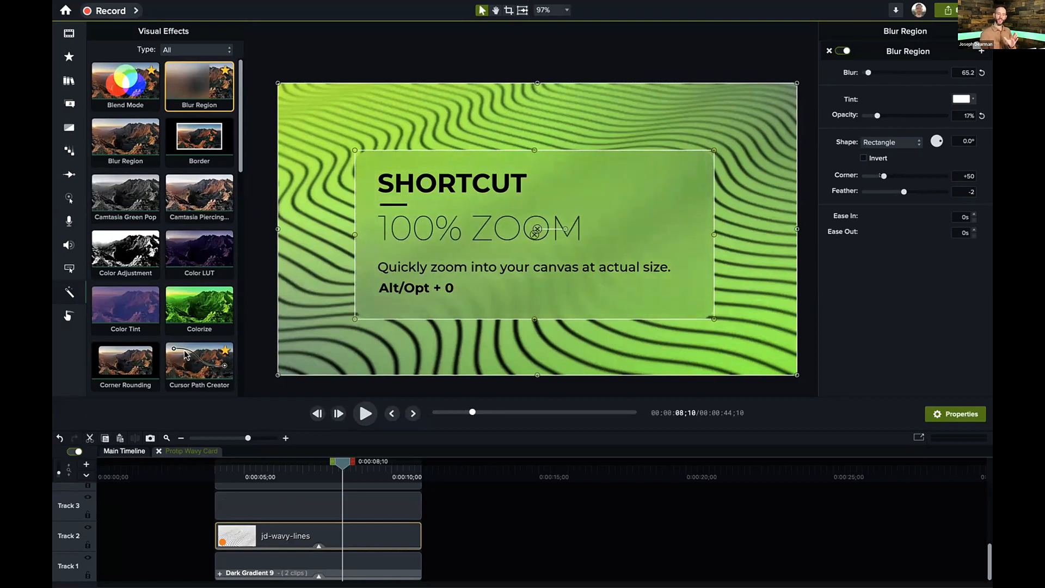
drag(882, 175, 806, 173)
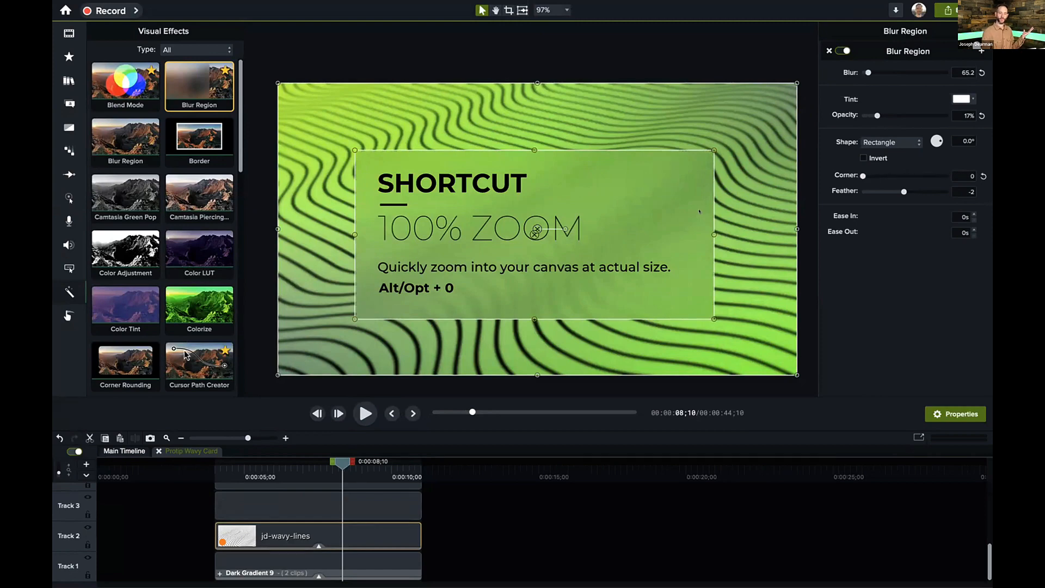
click(872, 175)
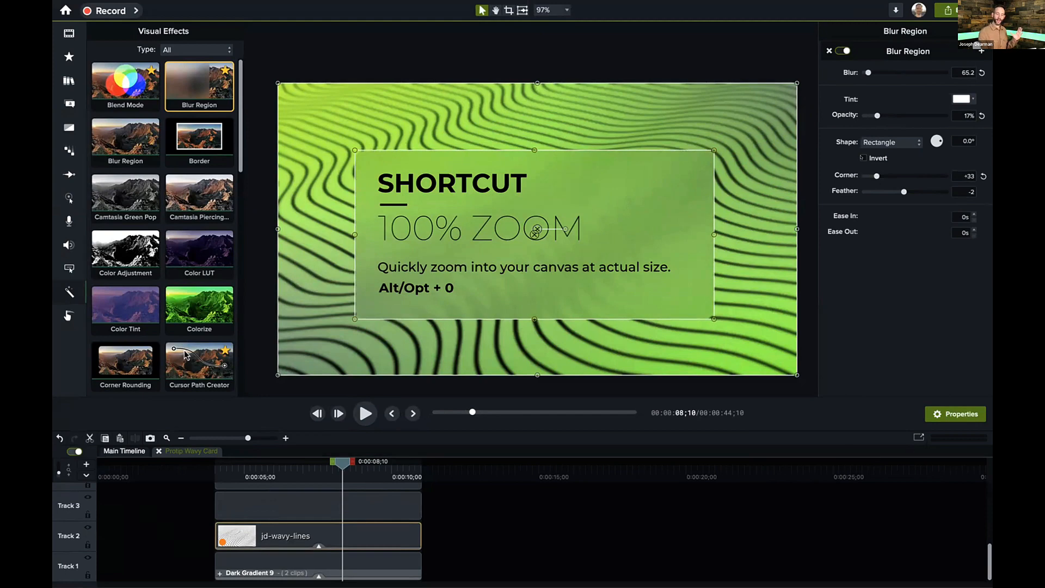
Step: Try inverting the blur region, set its blur to 68.5 and turn the inversion off again
click(863, 158)
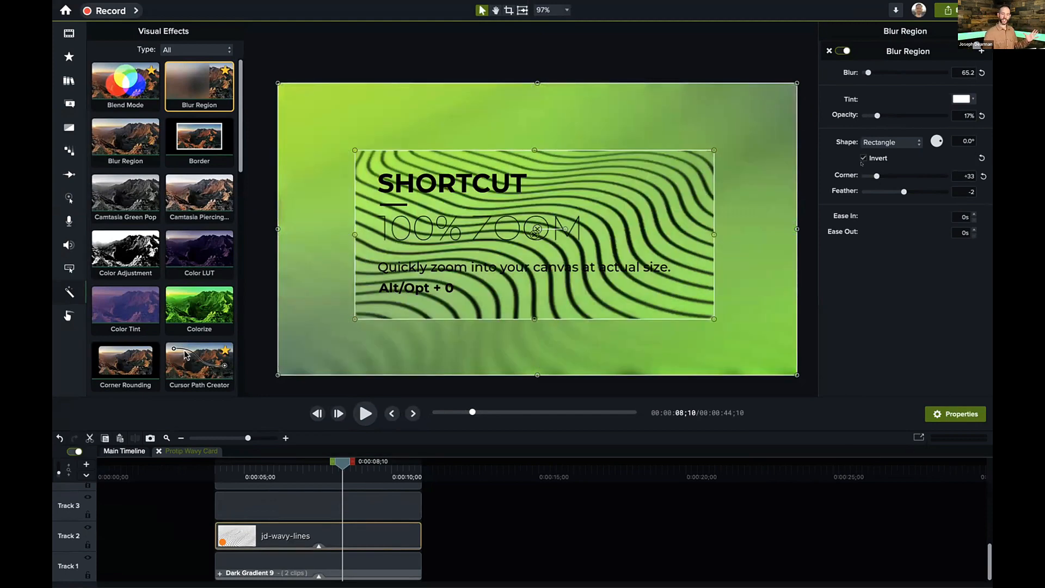
scroll(744, 192, down, 2)
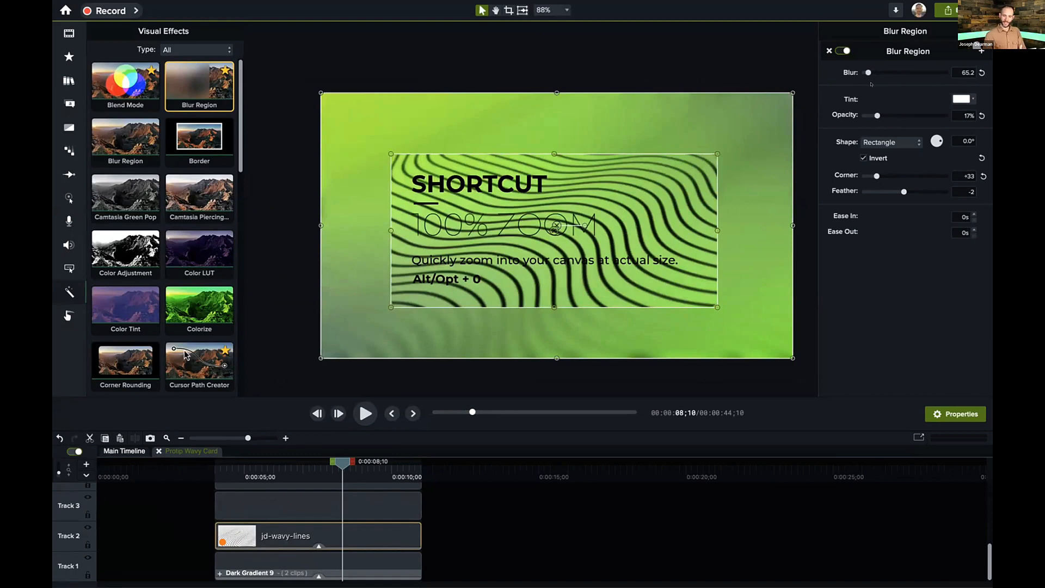
mouse_move(884, 72)
mouse_down()
mouse_move(844, 74)
mouse_move(863, 76)
mouse_up()
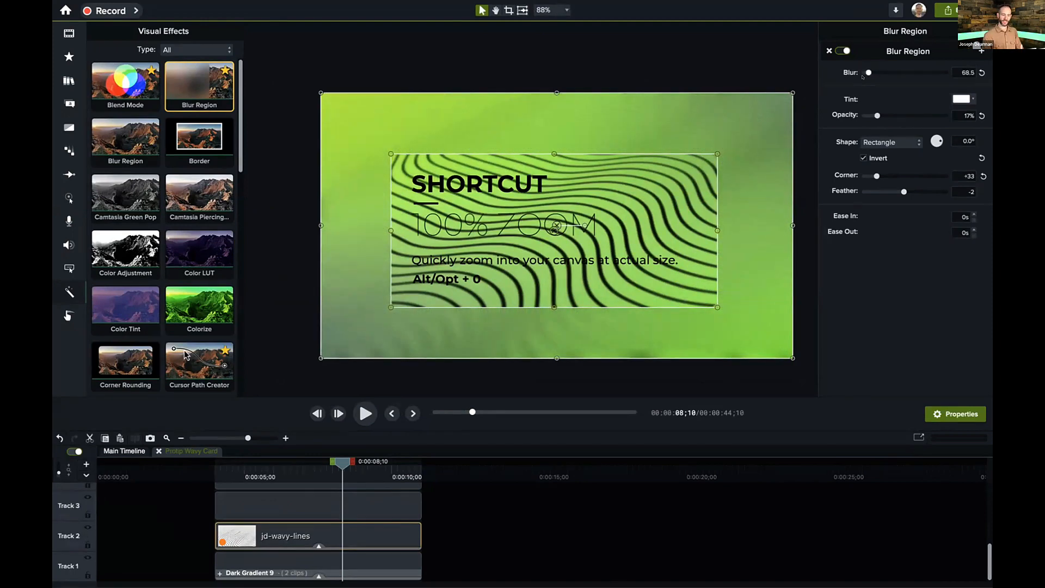
click(871, 158)
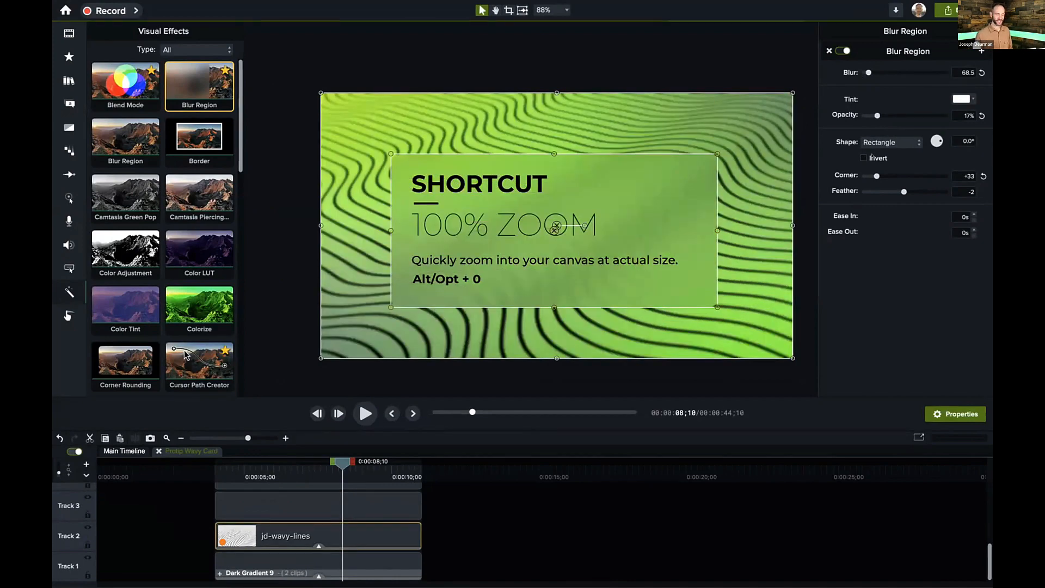
Step: Try rotating the blur region and switching its shape to Oval, undoing each change
drag(937, 141, 937, 145)
key(super+z)
click(876, 141)
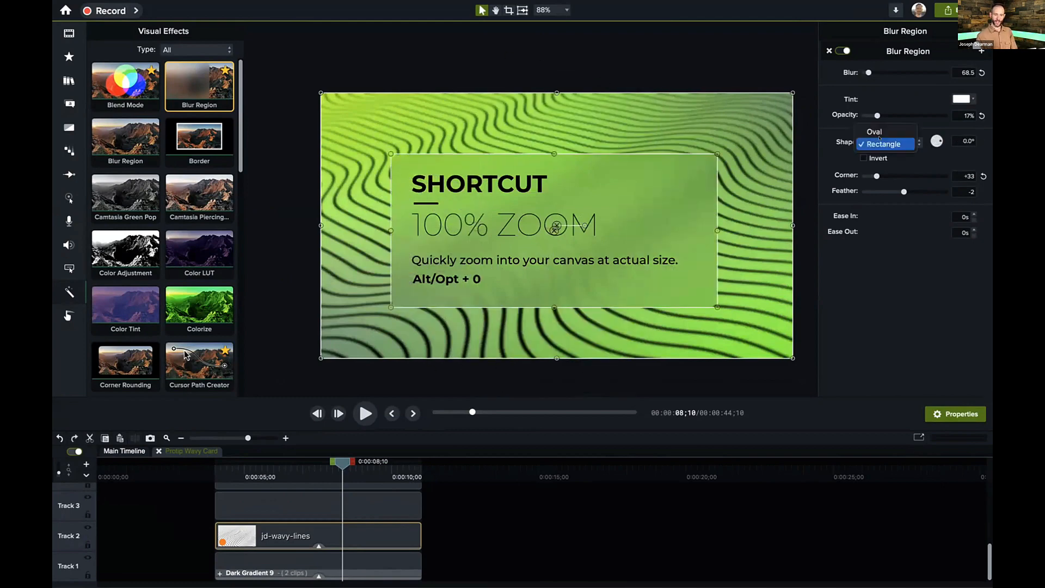
click(877, 131)
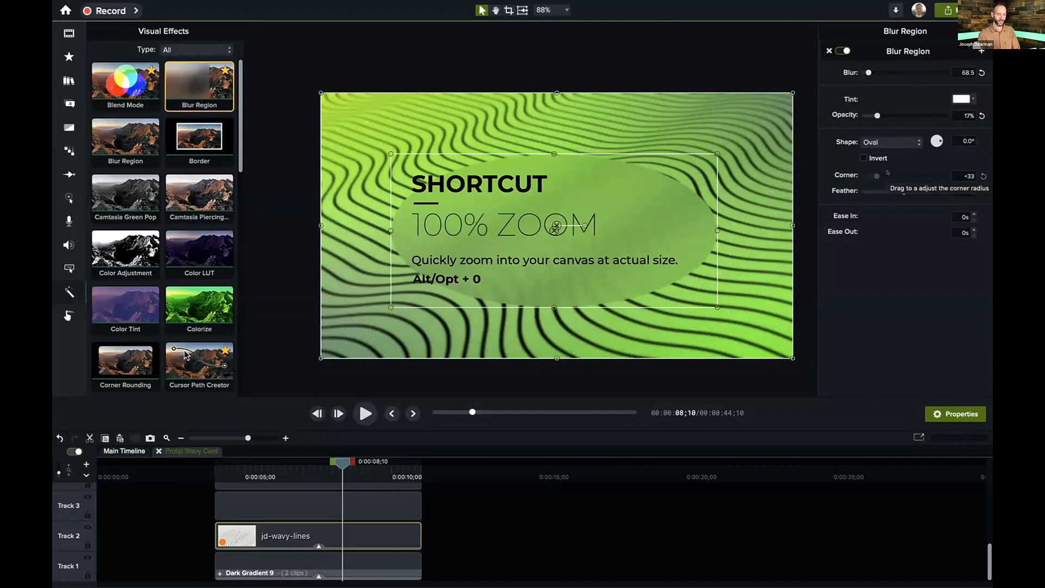
key(ctrl+z)
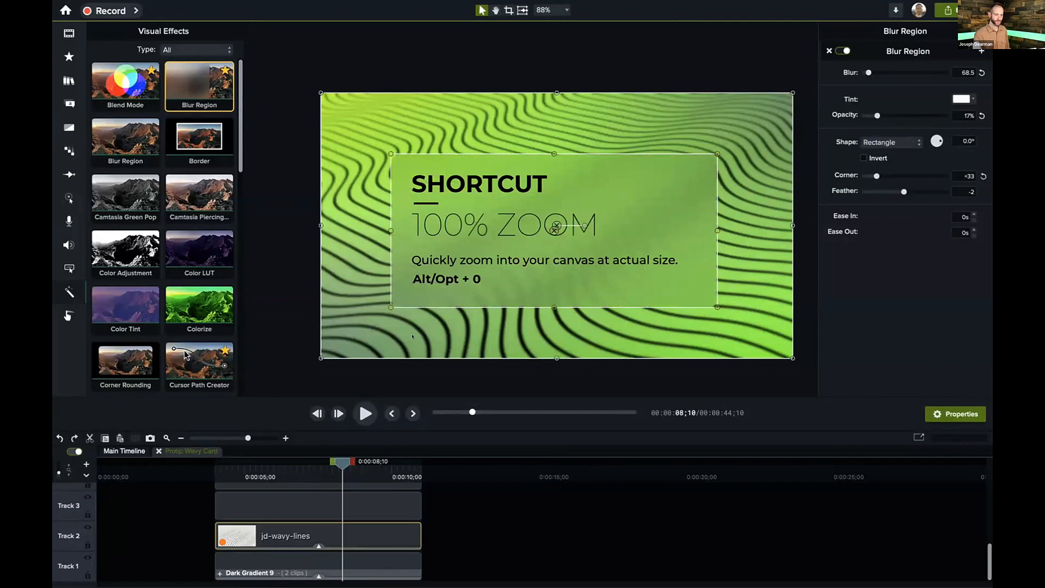
Step: Check the Protip Wavy Card group on the main timeline, reopen it and view the Dark Gradient 9 clip's properties
click(124, 451)
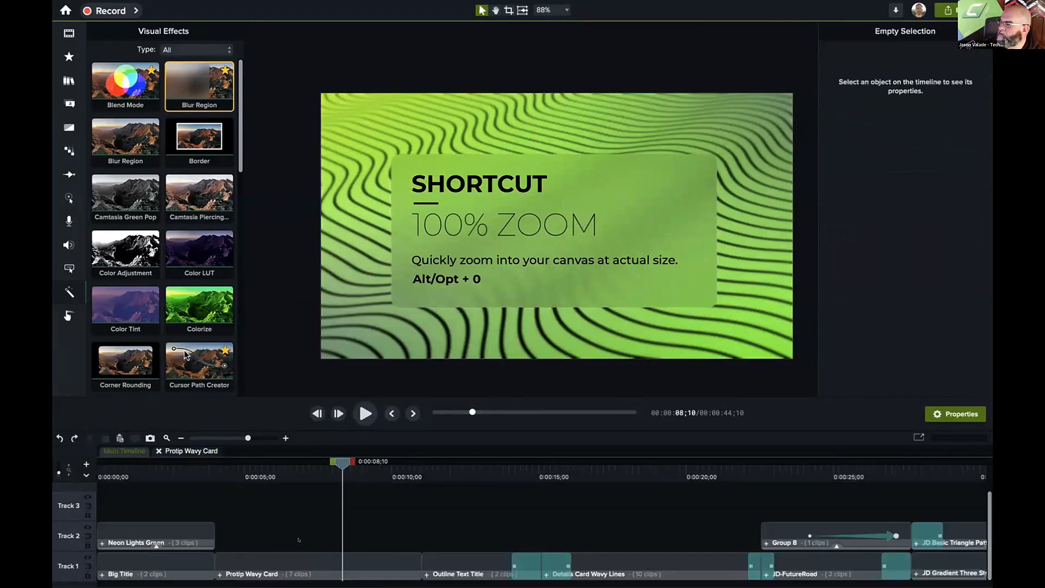
click(253, 559)
click(180, 451)
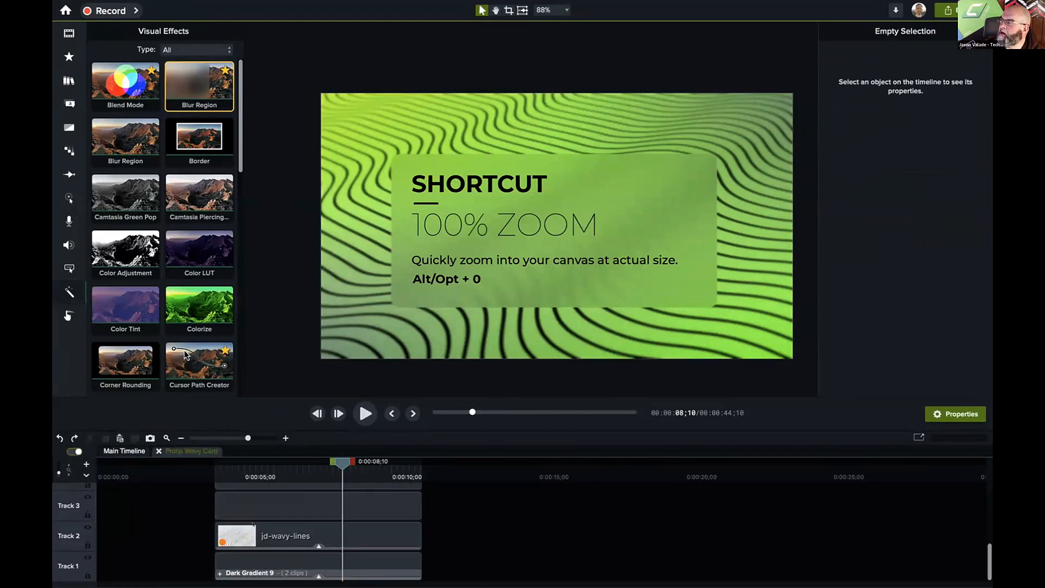
scroll(253, 524, down, 5)
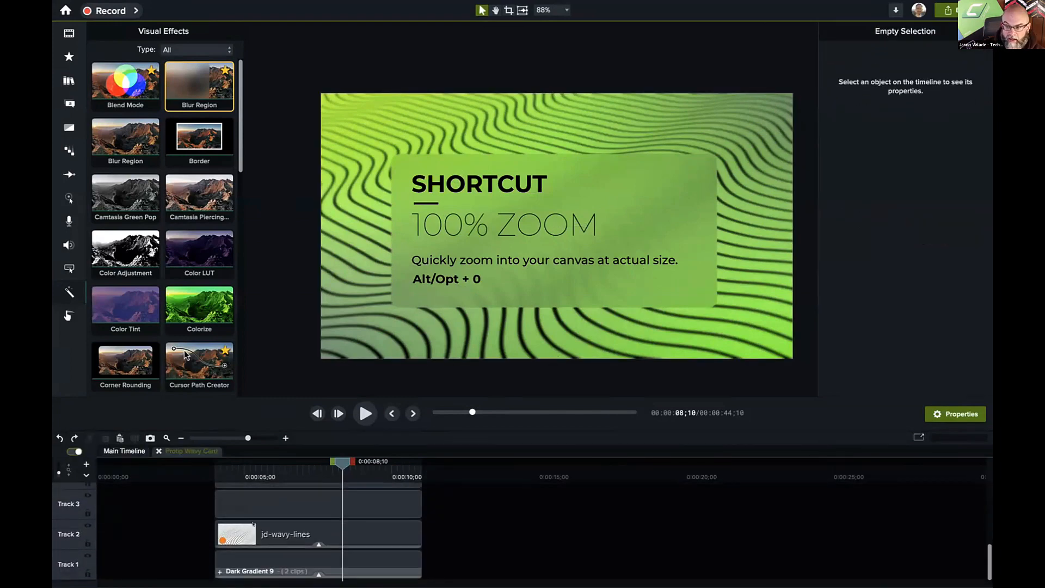
click(252, 506)
click(252, 556)
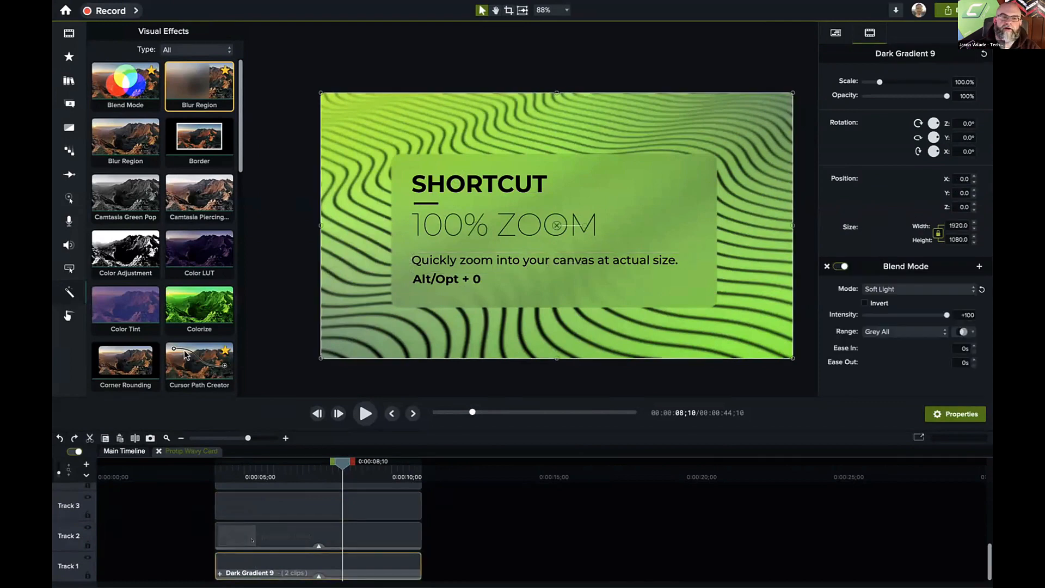
Step: Turn off the Blend Mode effect on the jd-wavy-lines clip in Track 2 and deselect the clip
click(252, 540)
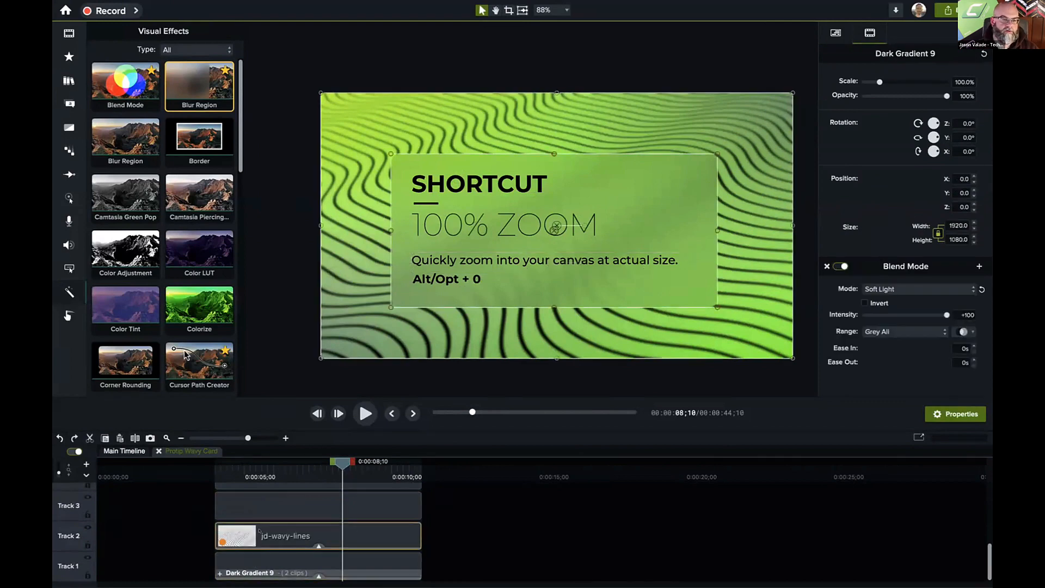
click(841, 265)
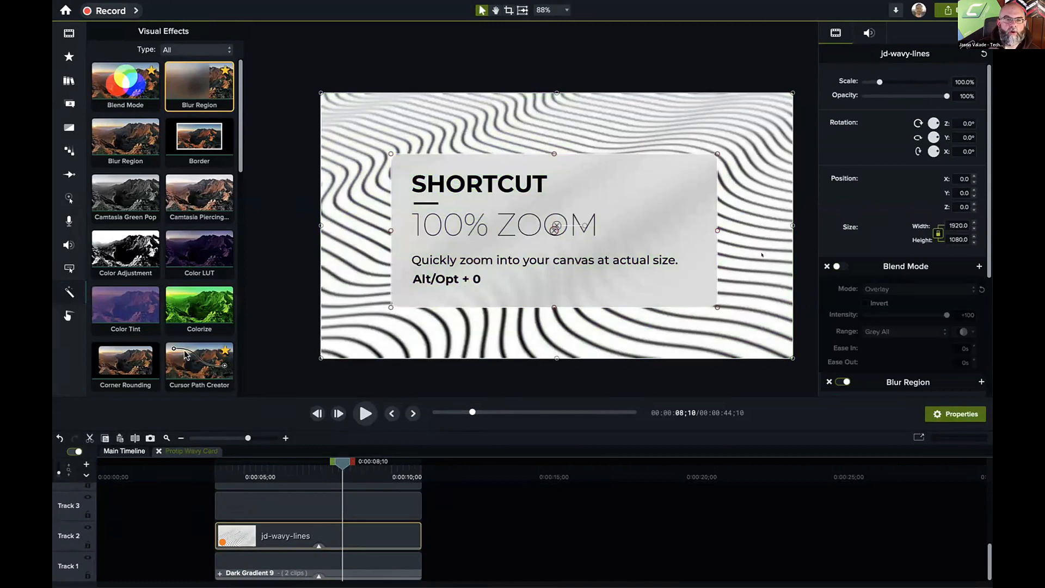
click(798, 265)
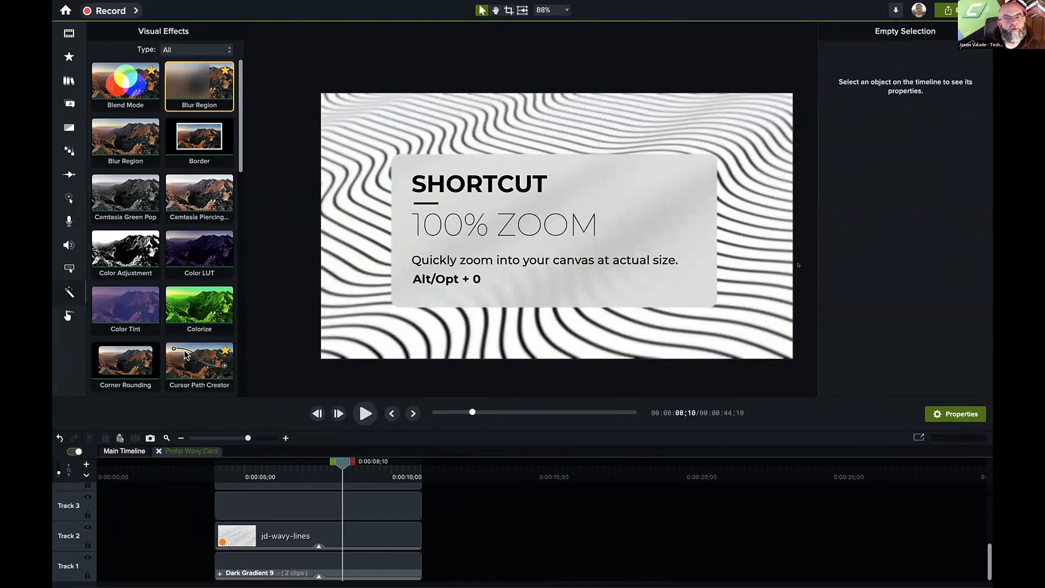
Step: Open the keyboard shortcut settings and look through the Canvas, Captions, Export and Library Options shortcuts
key(super+comma)
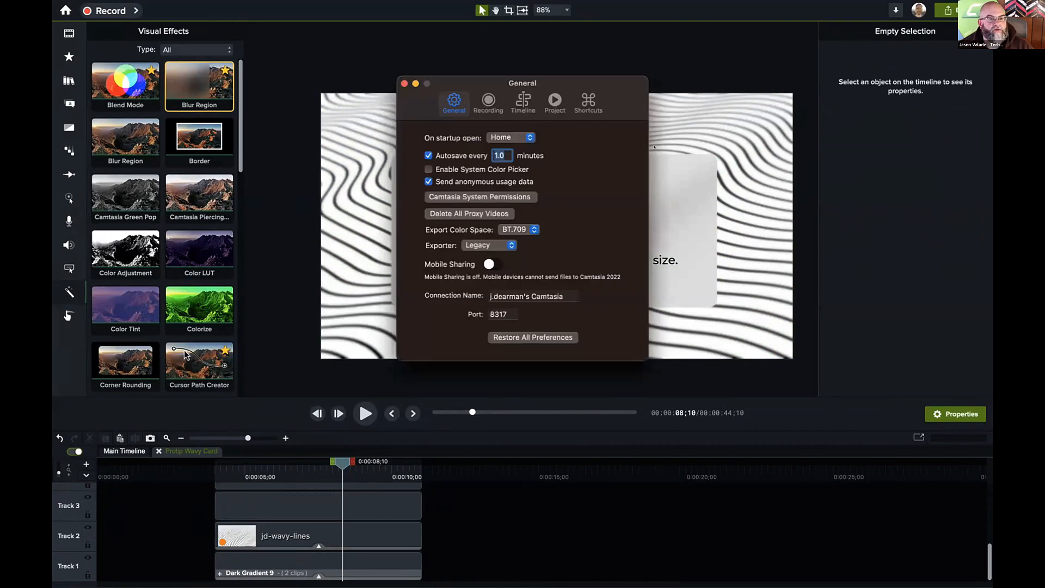
click(578, 101)
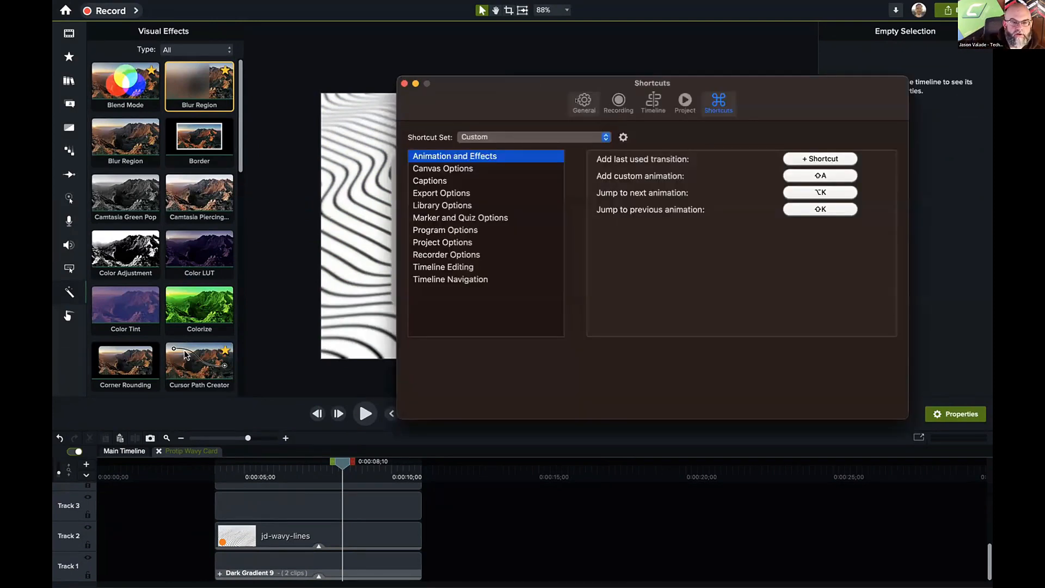
click(477, 166)
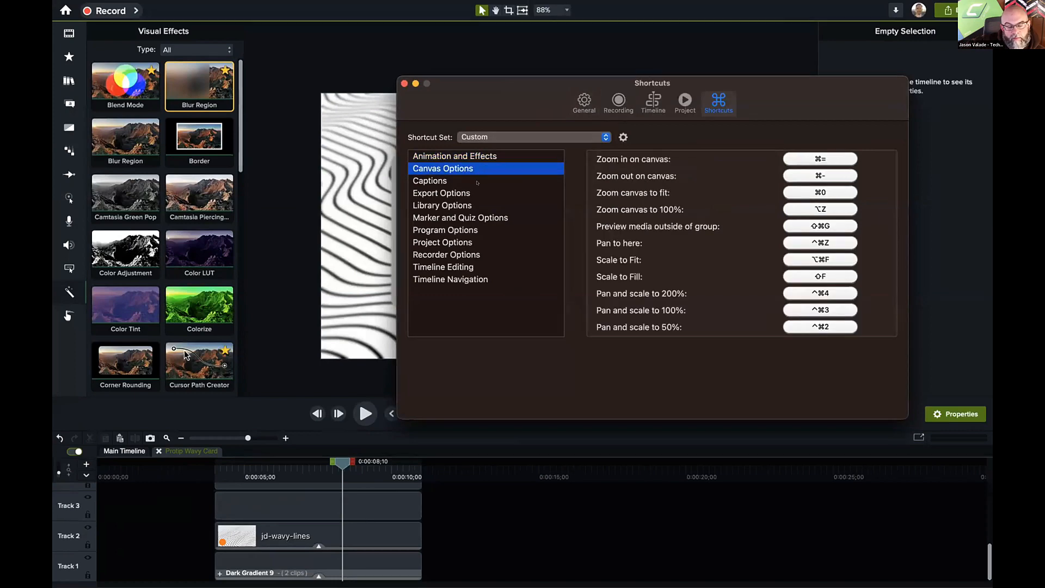
click(478, 181)
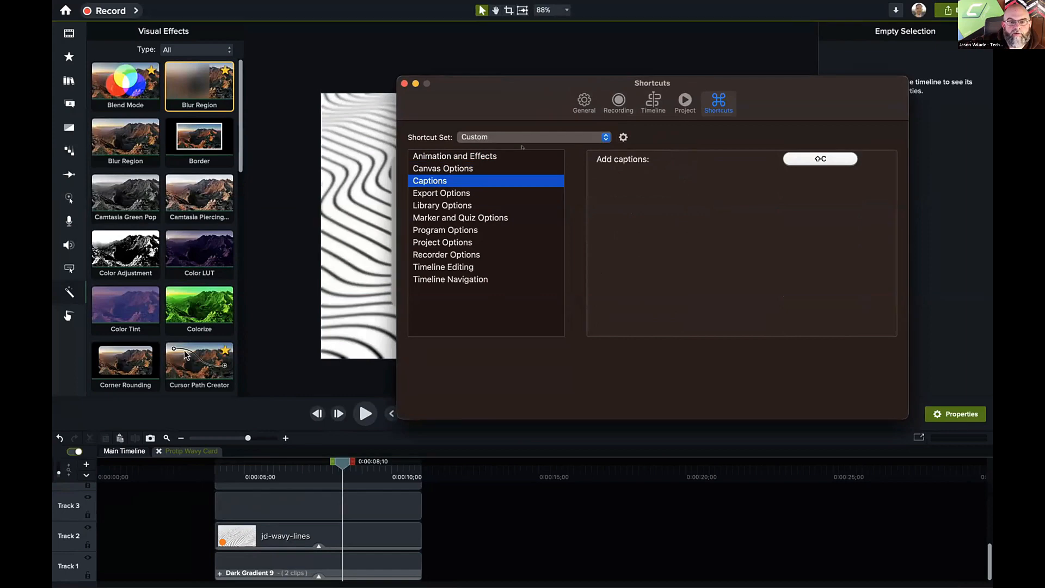
click(467, 193)
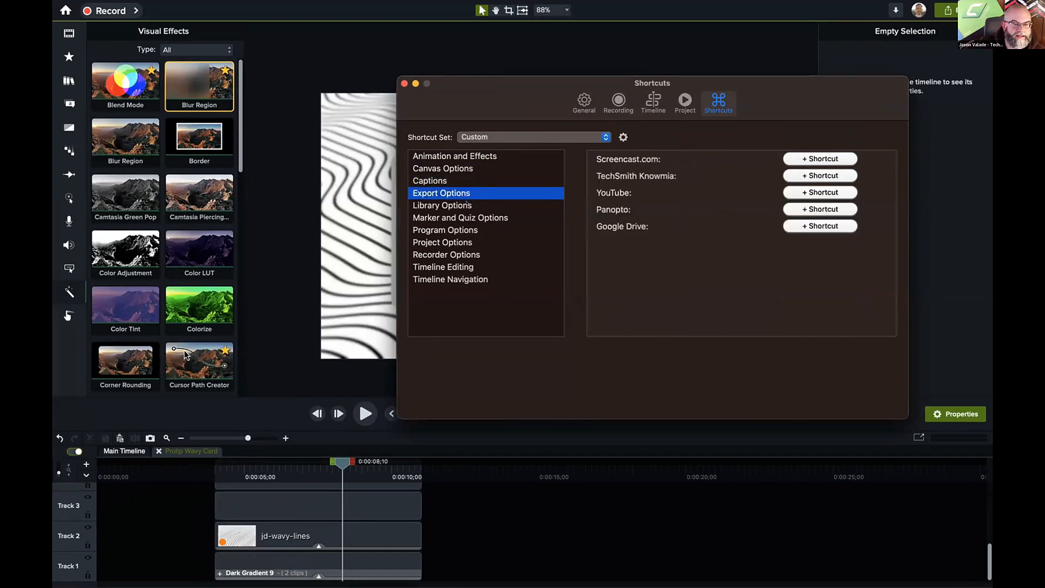
click(467, 206)
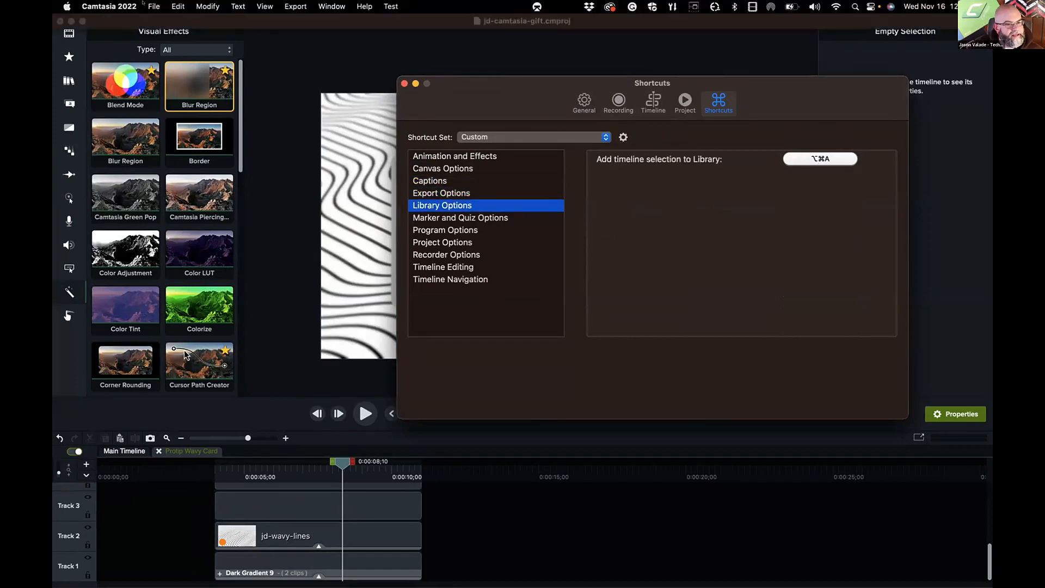
click(154, 6)
mouse_move(109, 6)
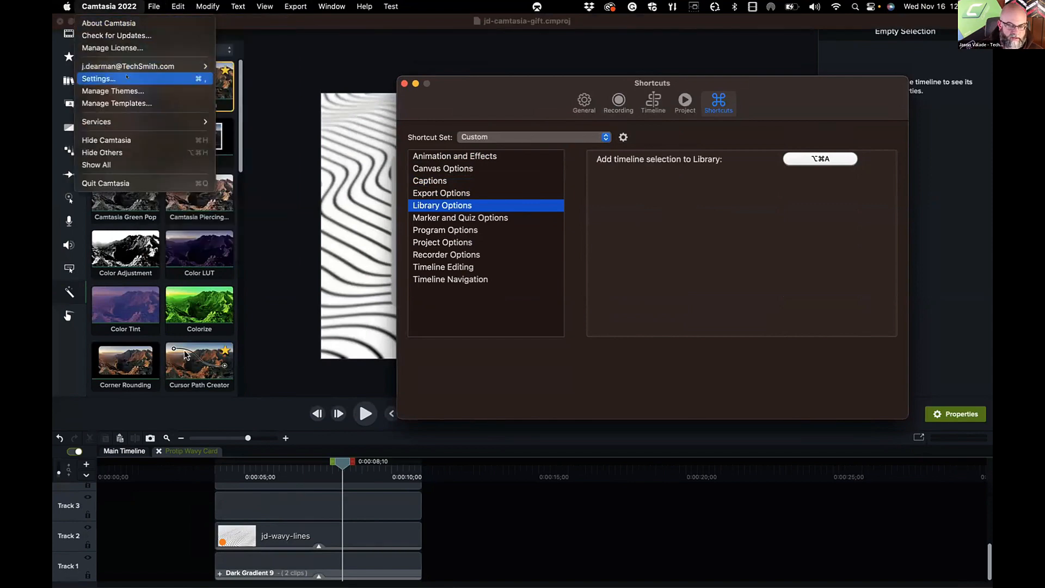
key(Escape)
Step: View the Marker and Quiz Options shortcuts, open the Previous marker shortcut for editing and check the available shortcut sets
click(502, 217)
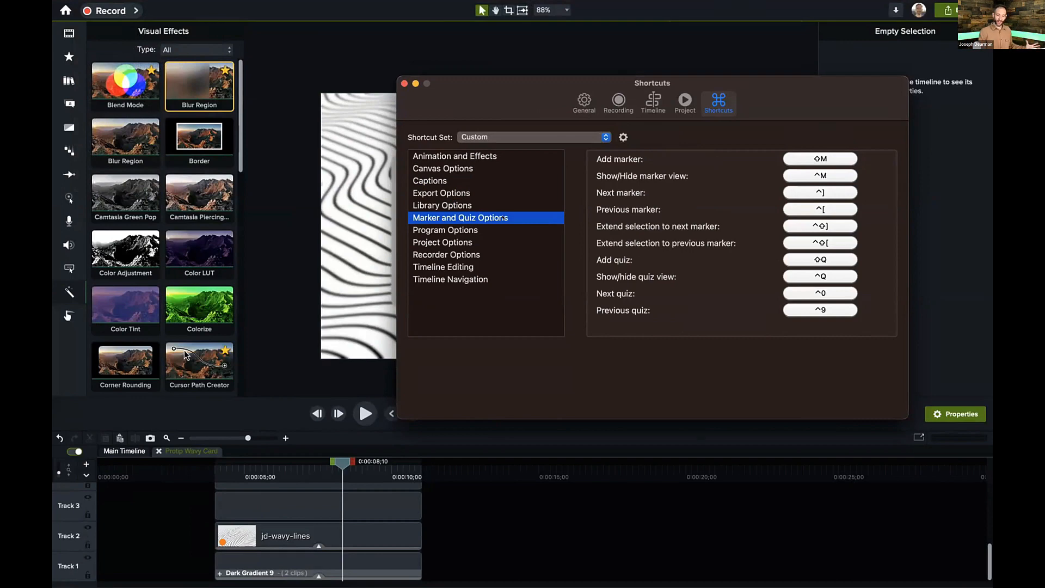
click(817, 205)
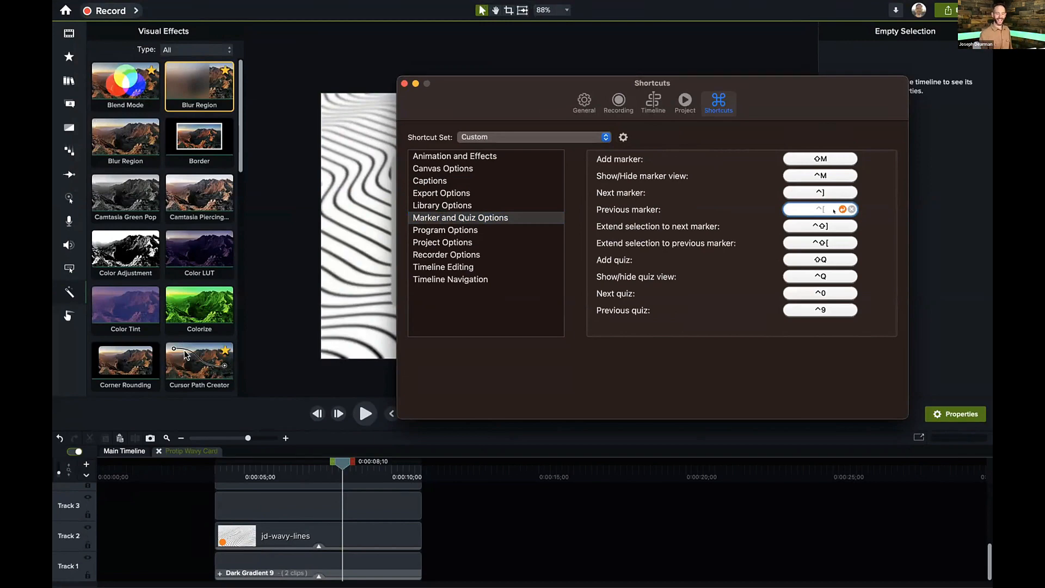
click(594, 137)
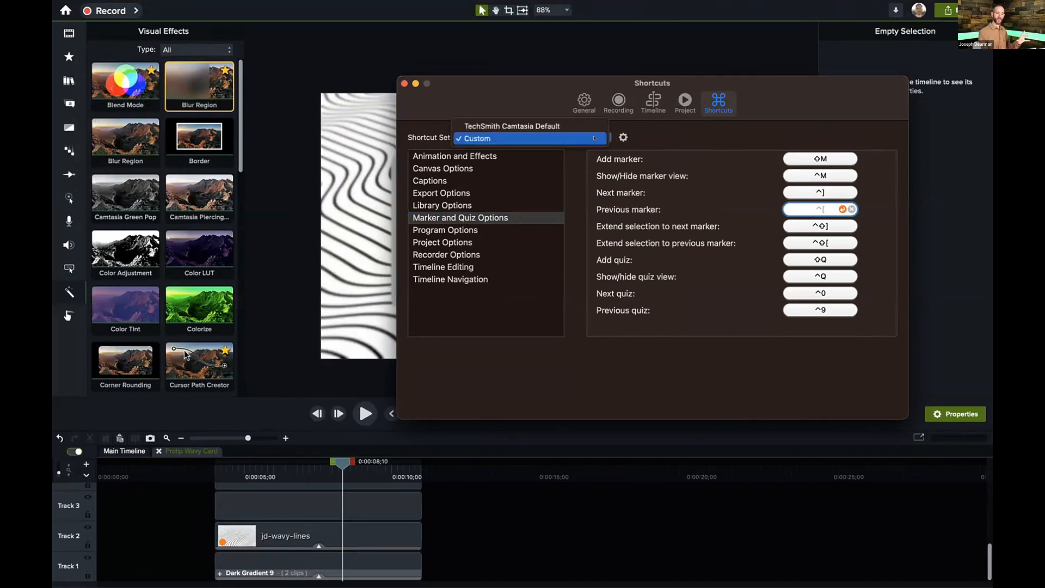
click(582, 122)
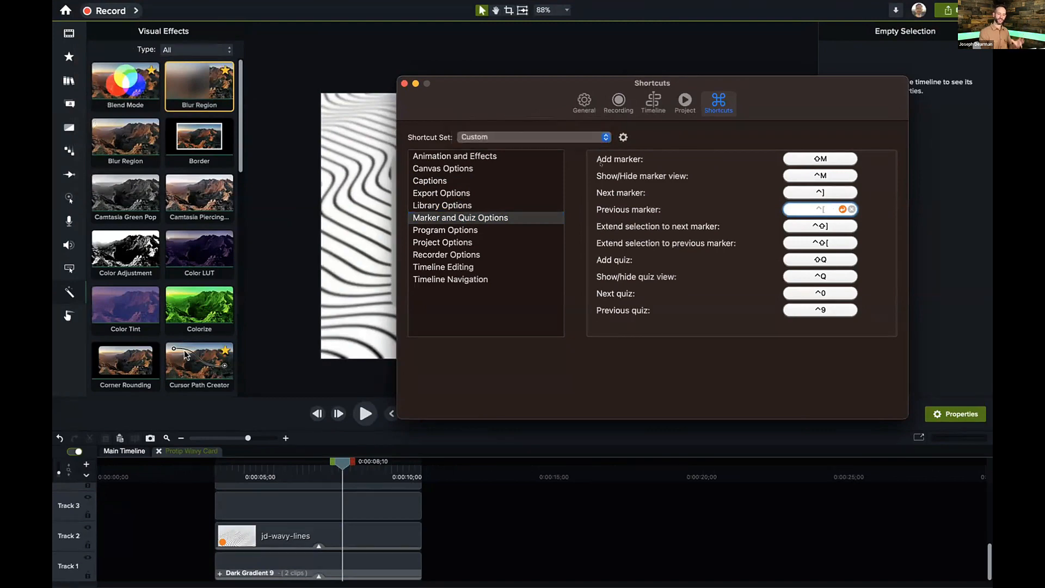
Step: Review the Project Options and Timeline Navigation shortcuts and close the settings window
click(512, 242)
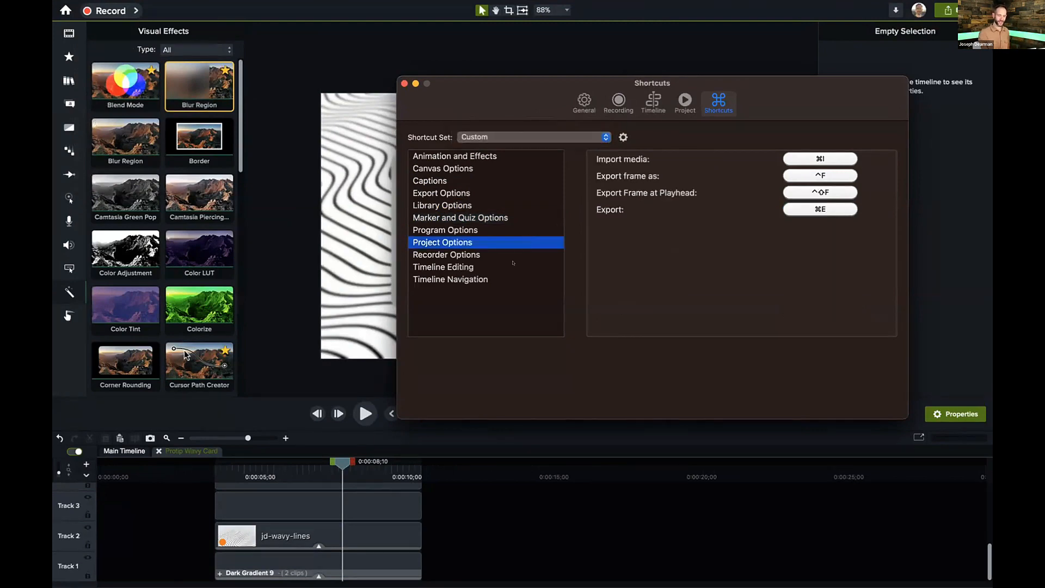
click(511, 269)
click(490, 279)
click(490, 242)
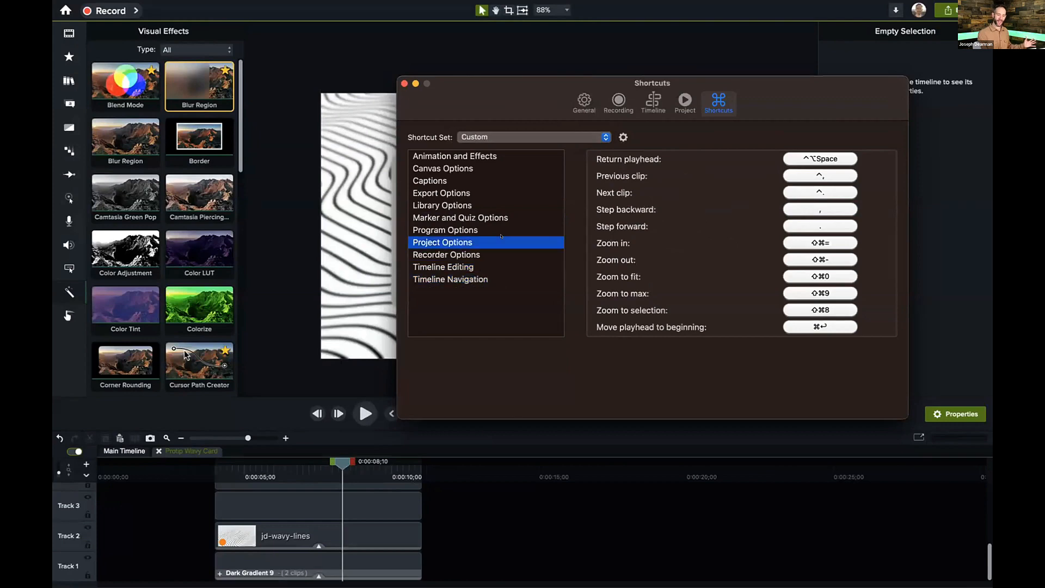
click(490, 217)
click(485, 279)
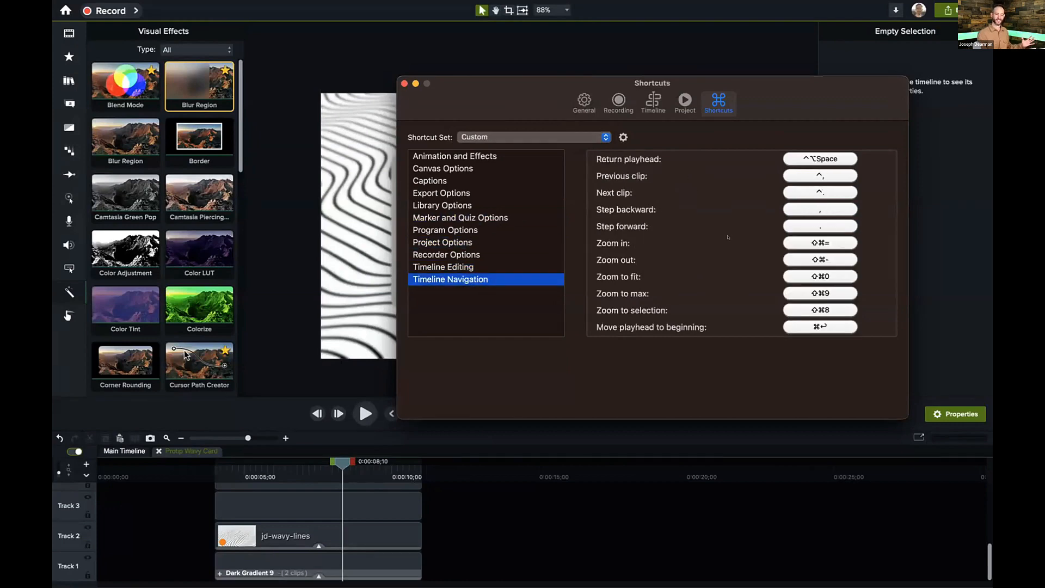
scroll(730, 237, down, 5)
scroll(740, 234, up, 5)
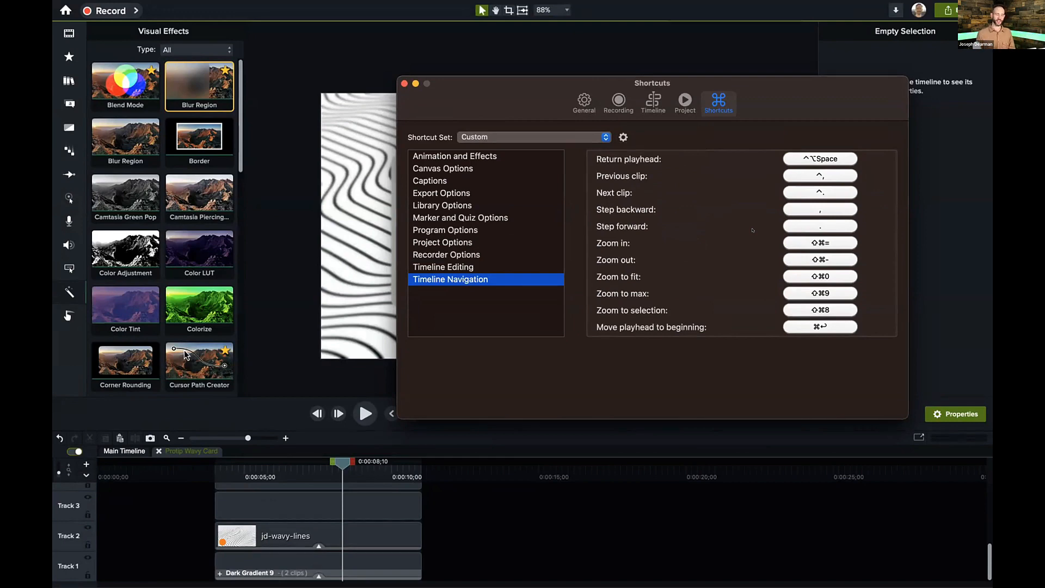
click(404, 84)
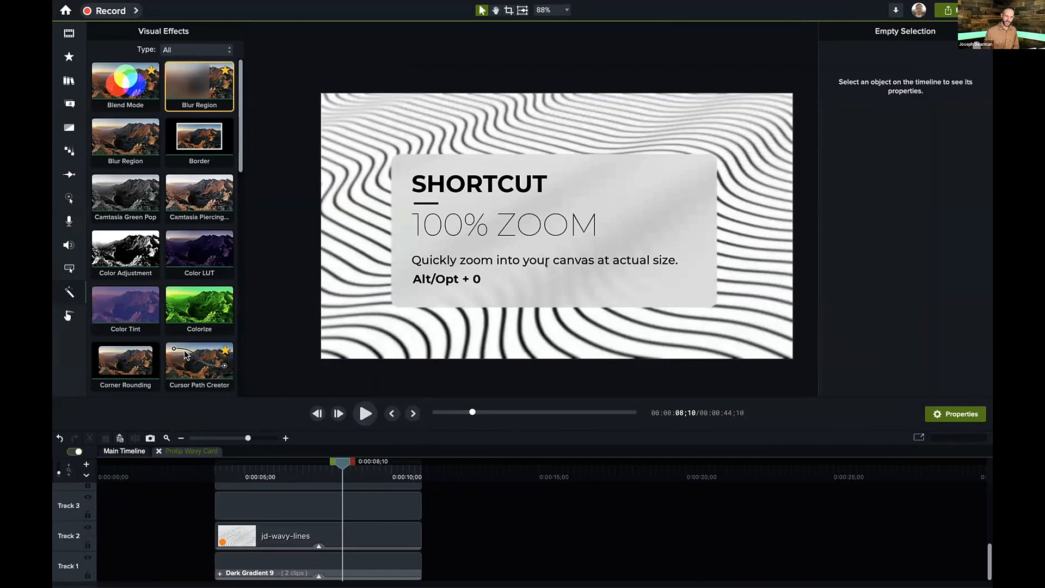
Step: Move the Dark Gradient 9 track above jd-wavy-lines and replace that clip with Multicolor Gradient 3 from the library
drag(72, 575, 68, 544)
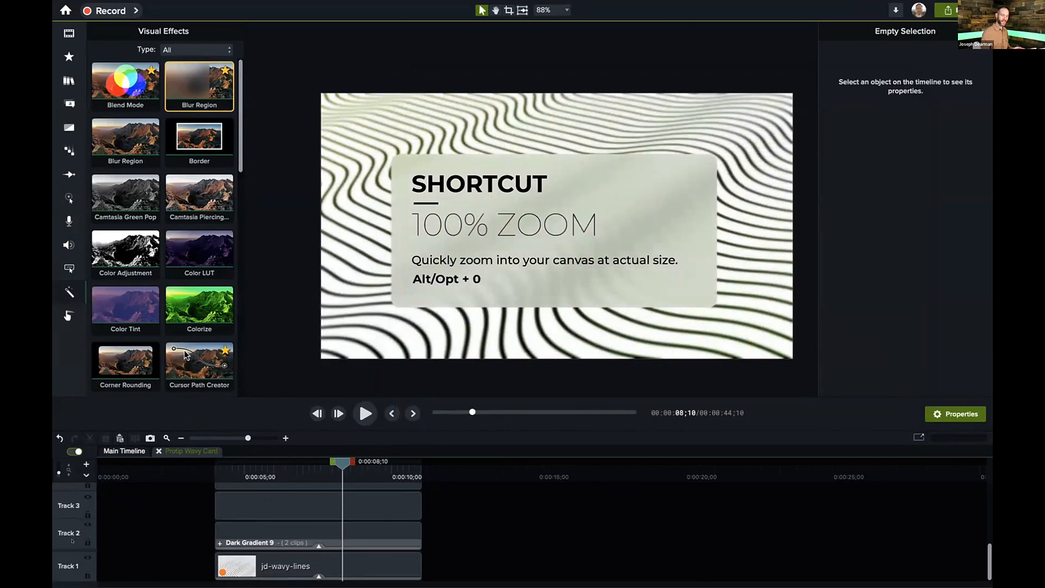
click(64, 78)
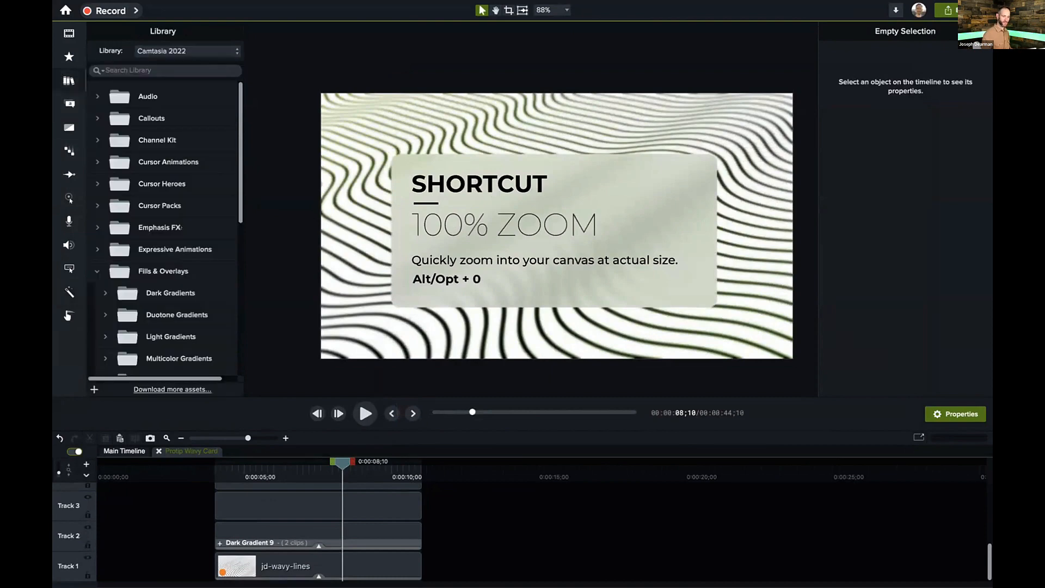
scroll(145, 307, down, 10)
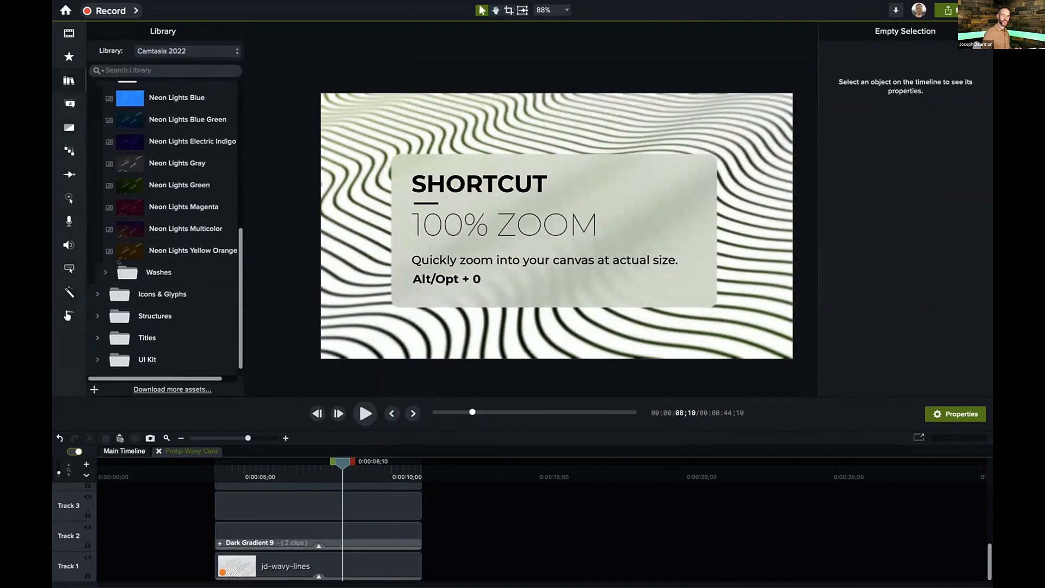
scroll(101, 227, up, 4)
click(103, 180)
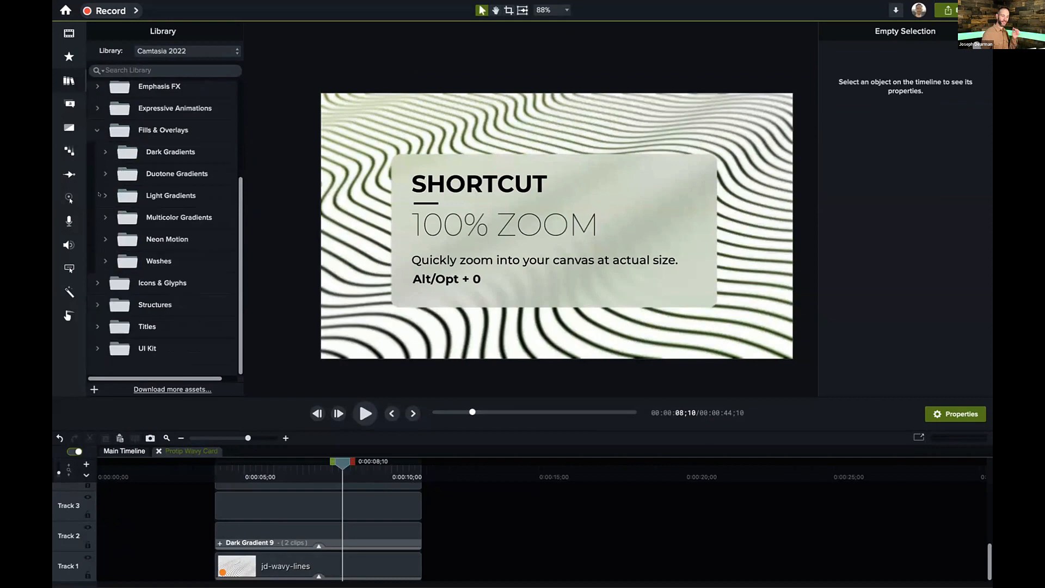
click(104, 216)
scroll(158, 245, down, 2)
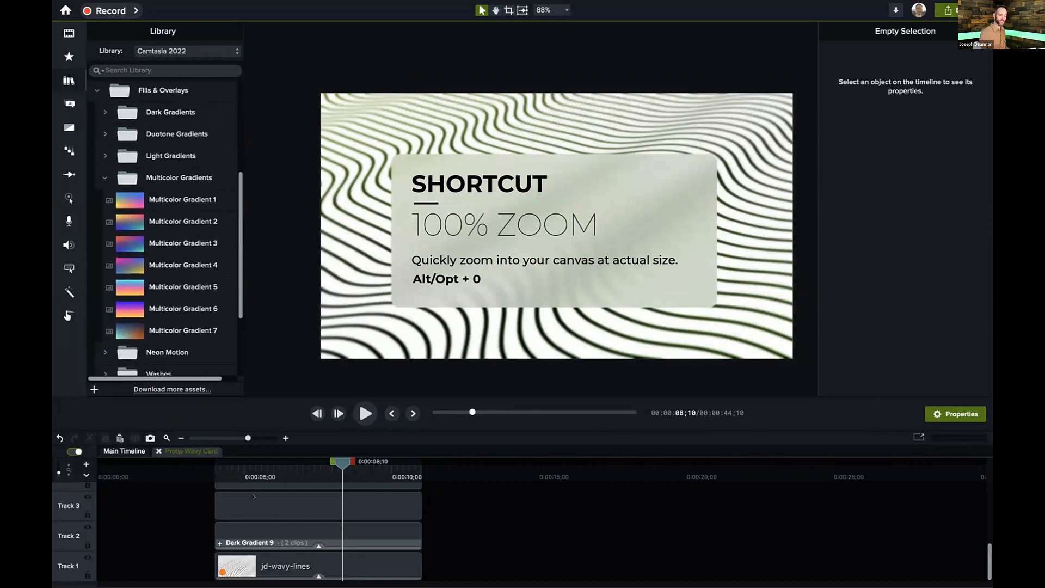
click(263, 533)
key(Delete)
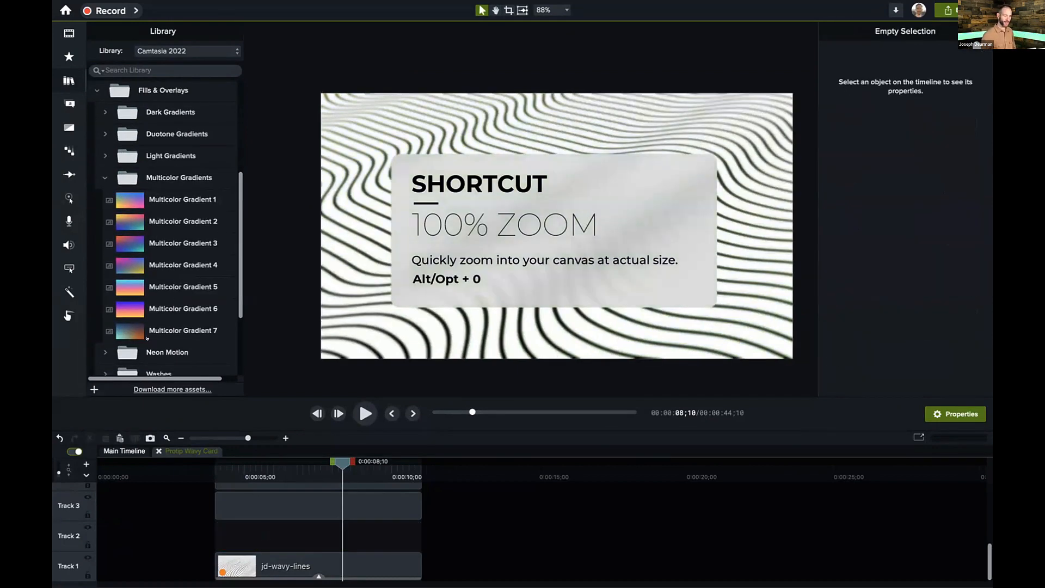
drag(120, 248, 221, 534)
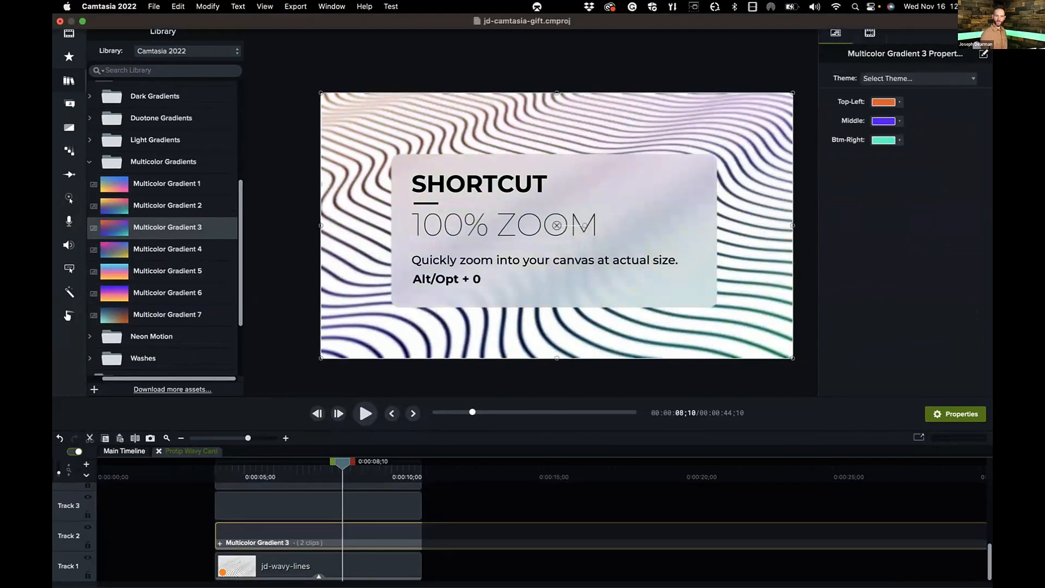
Step: Try the Hard Light blend mode on the Multicolor Gradient 3 clip and play the card from its beginning
click(870, 34)
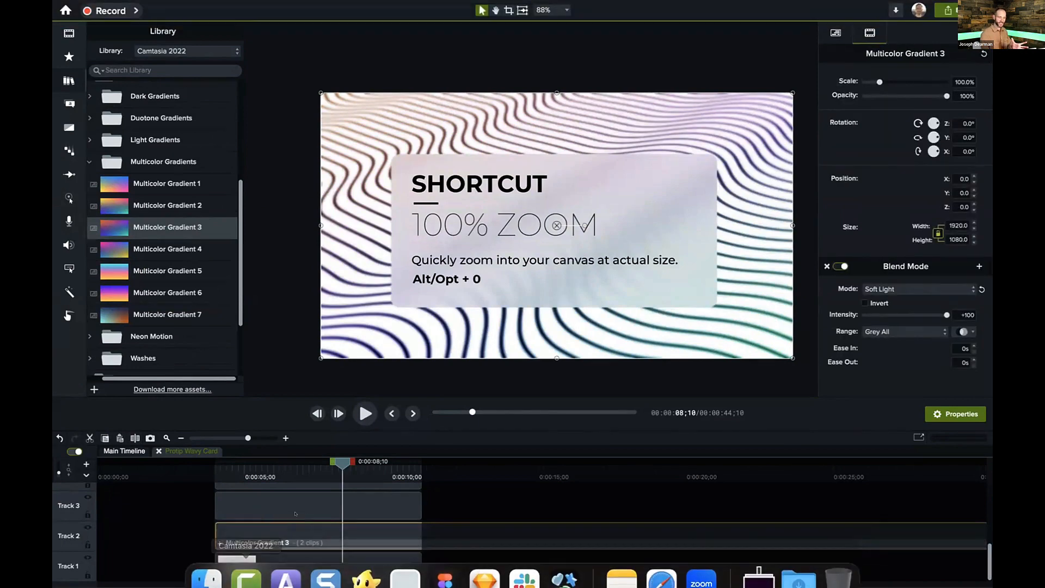
click(882, 289)
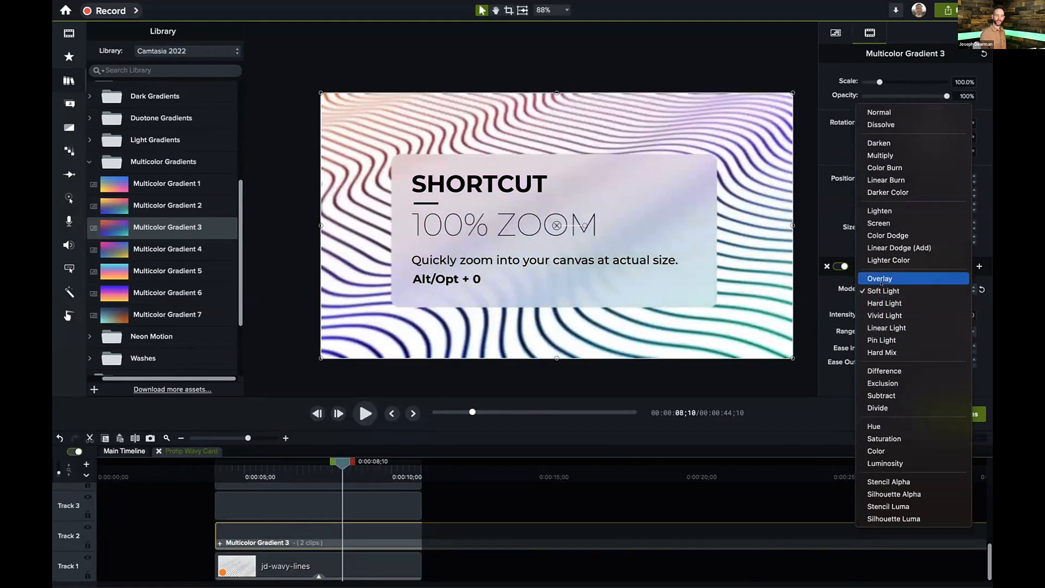
click(886, 303)
drag(295, 471, 206, 472)
key(space)
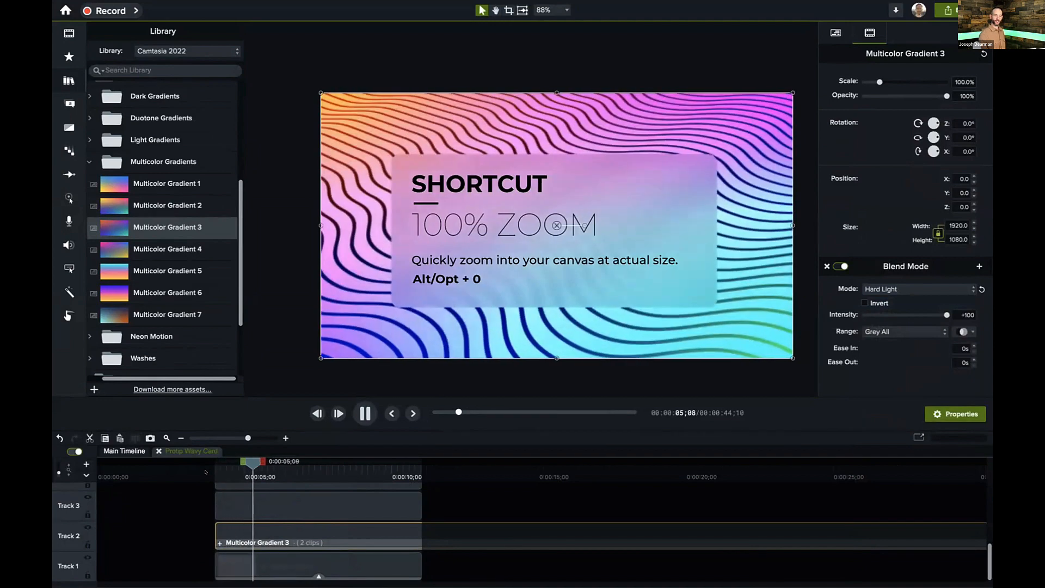
key(space)
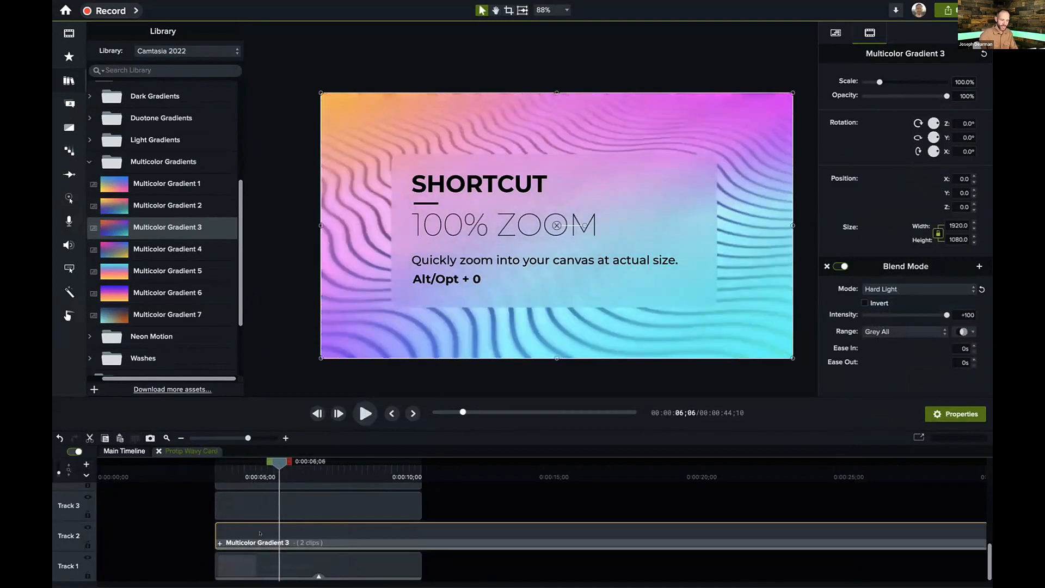
Step: Delete the Multicolor Gradient 3 clip and move the jd-wavy-lines clip to Track 2
key(Delete)
drag(235, 558, 235, 532)
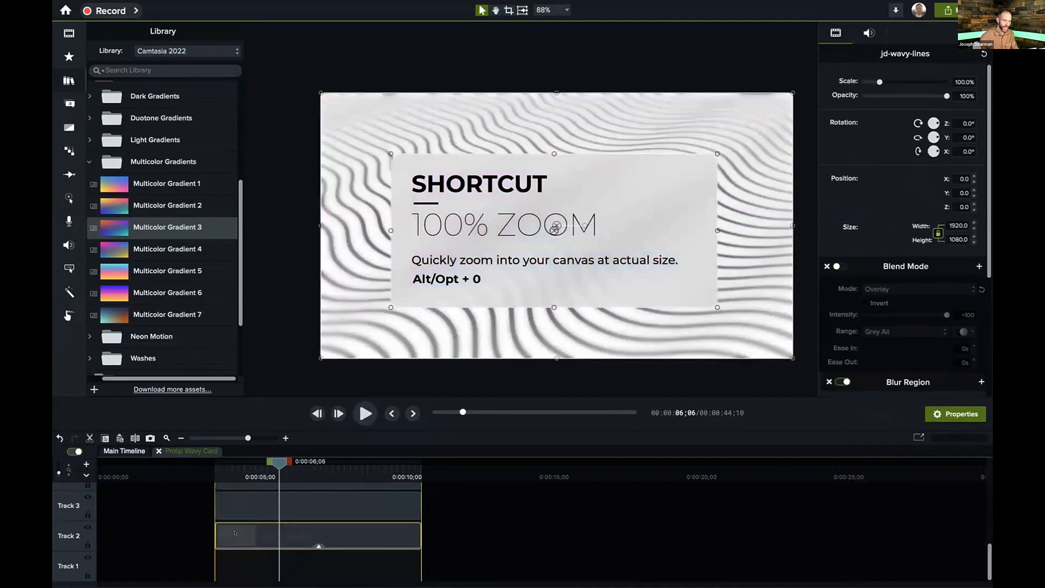
click(318, 546)
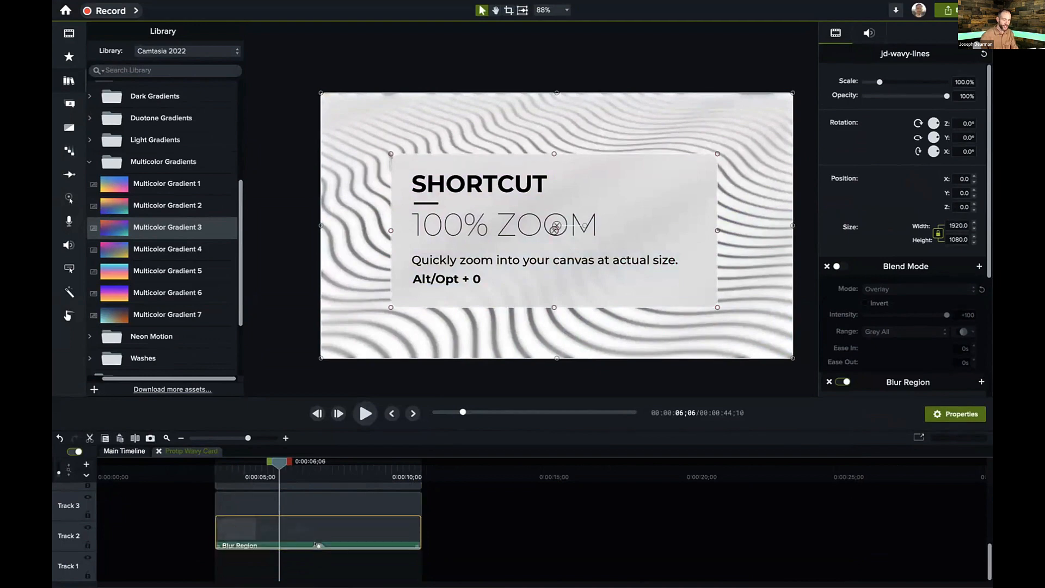
double_click(305, 514)
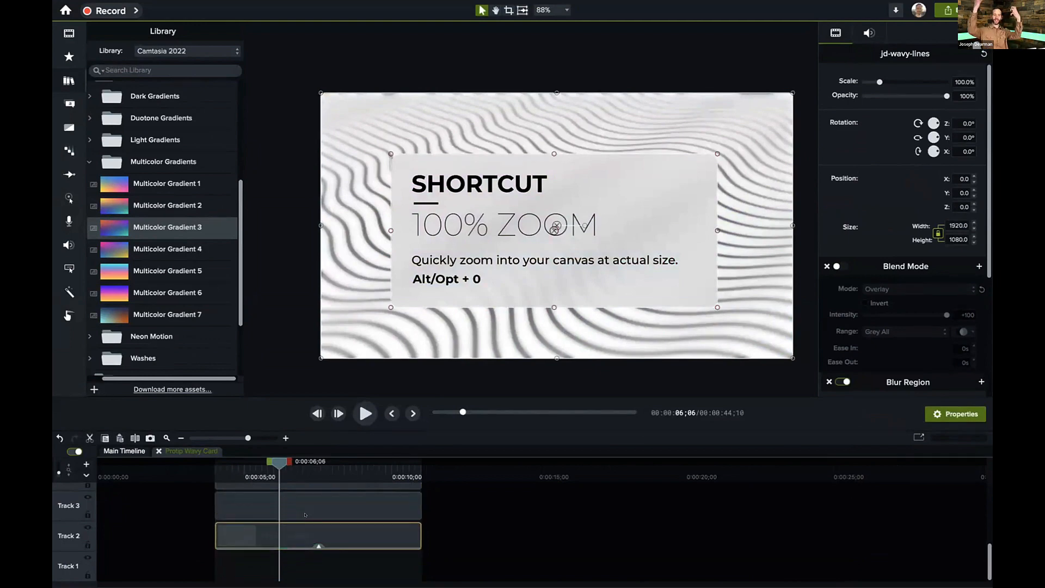
Step: Add Dark Gradient 9 from the library's Dark Gradients folder to Track 1, beneath the jd-wavy-lines clip
scroll(136, 200, up, 5)
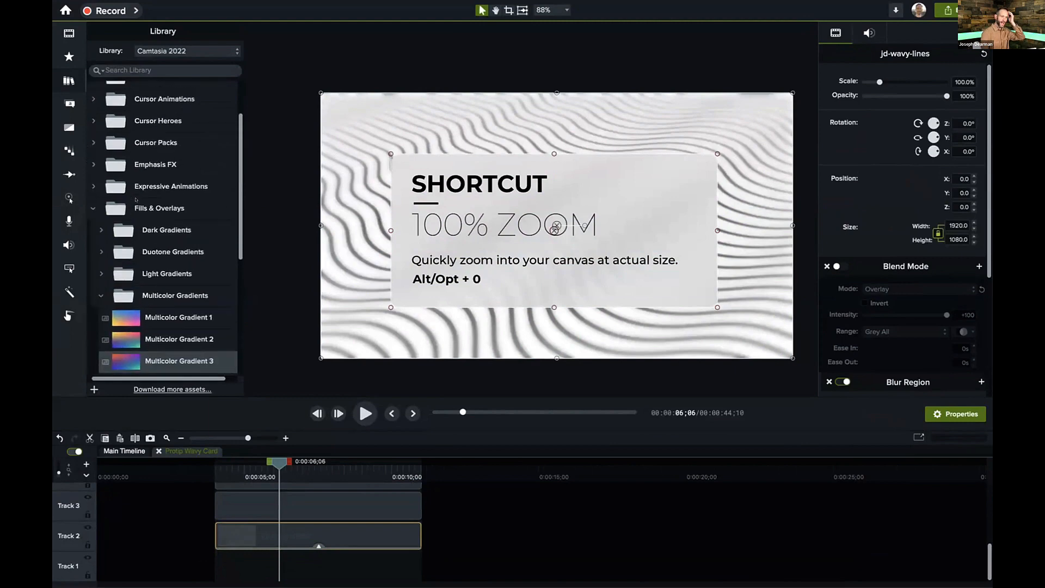
click(102, 245)
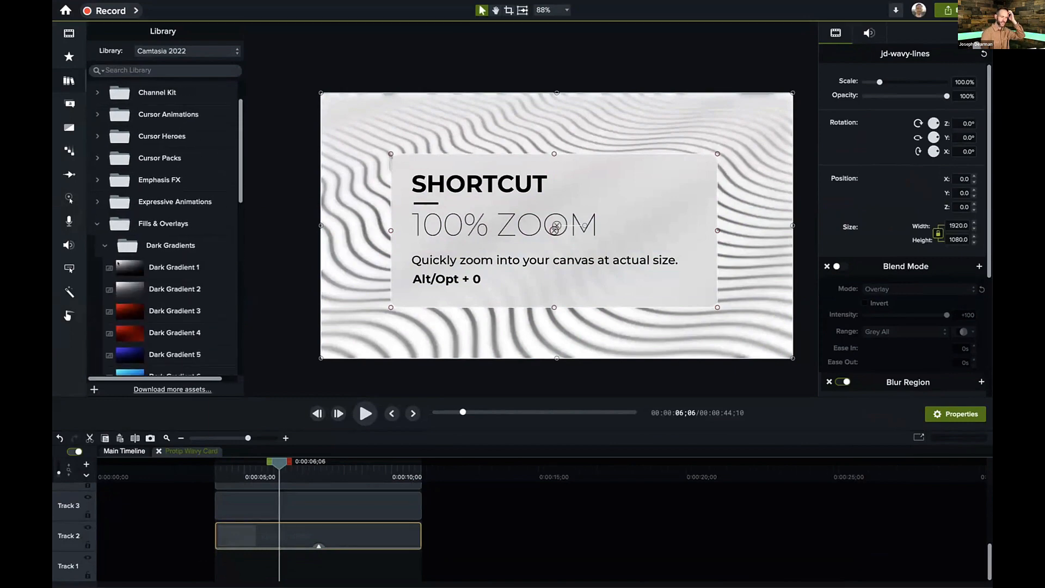
scroll(138, 292, down, 6)
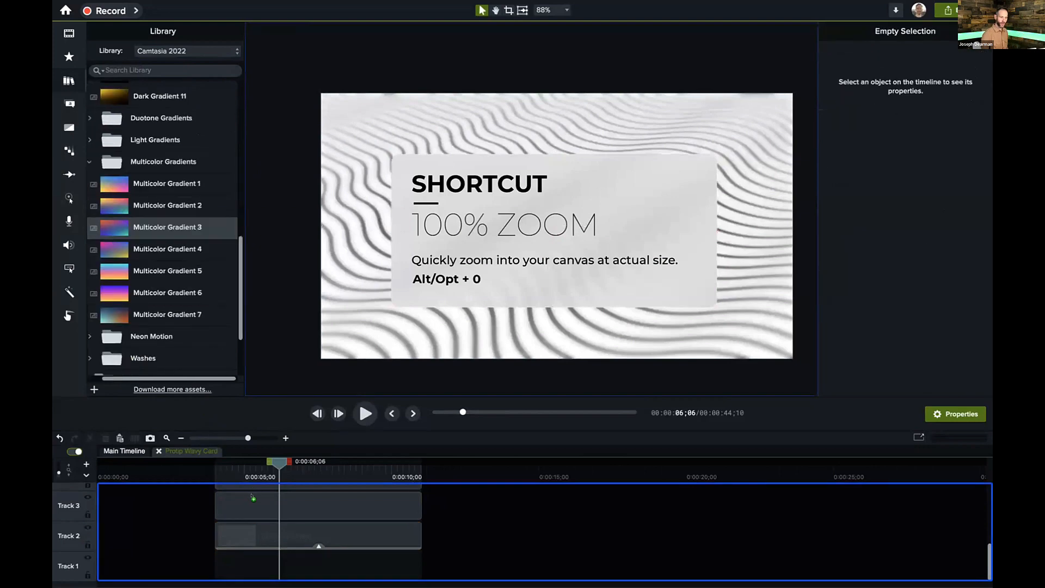
mouse_move(253, 496)
mouse_down()
mouse_move(255, 578)
mouse_move(220, 565)
mouse_move(230, 561)
mouse_up()
Step: Enable the Blend Mode effect on the jd-wavy-lines clip in Overlay mode and play the card from its beginning
click(263, 540)
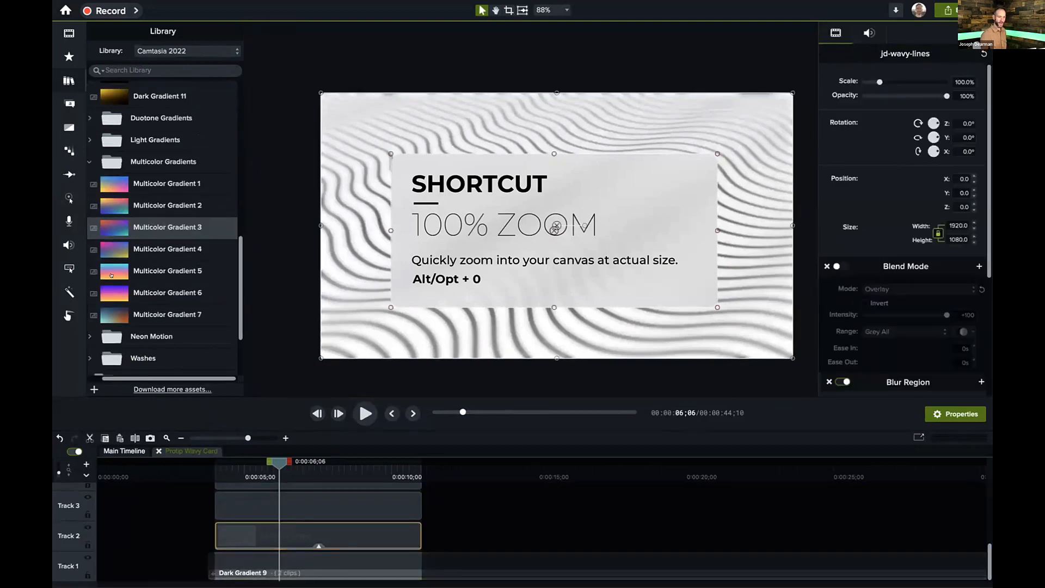
click(70, 292)
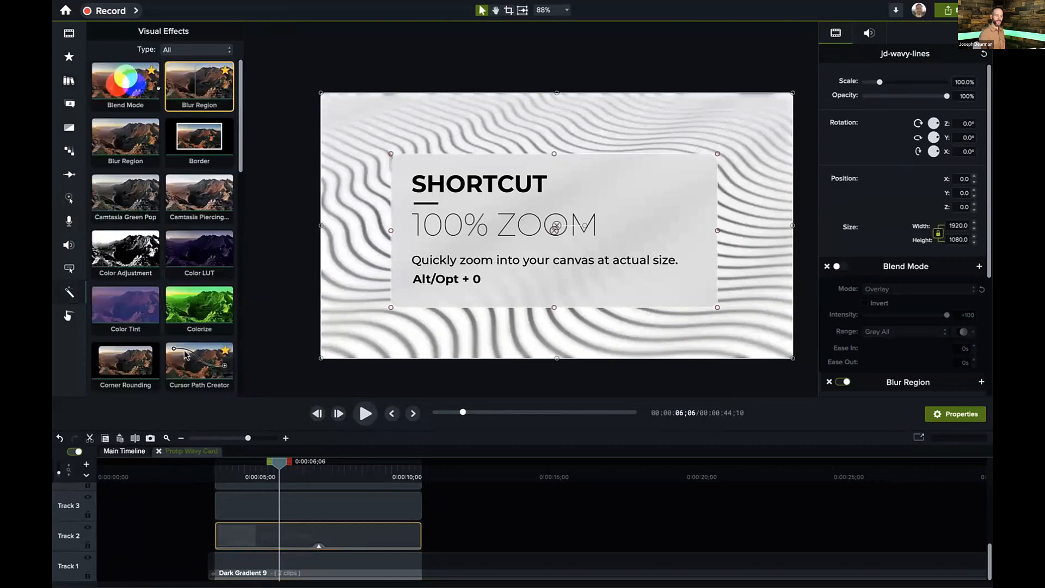
click(838, 266)
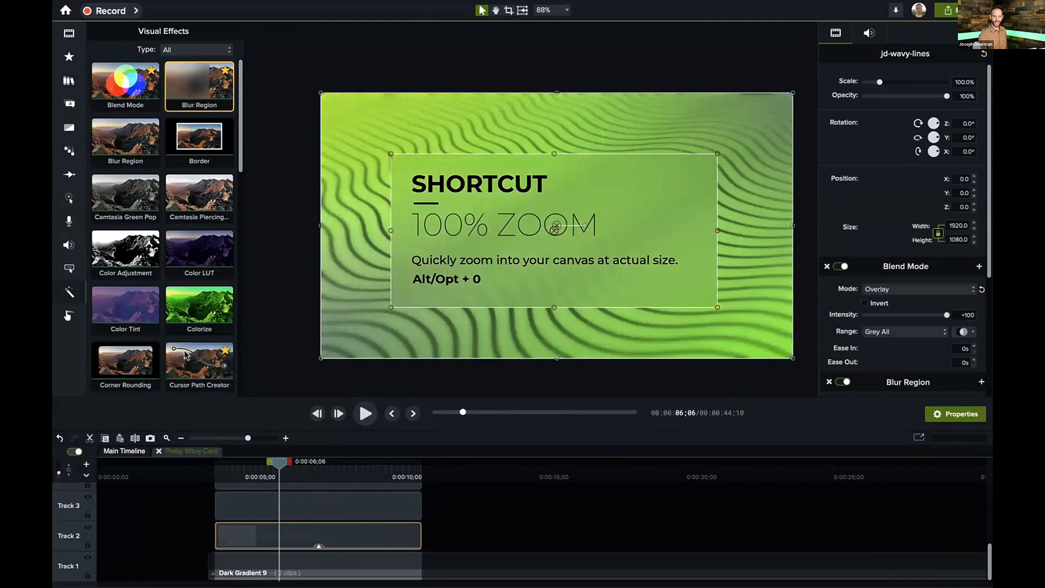
click(880, 290)
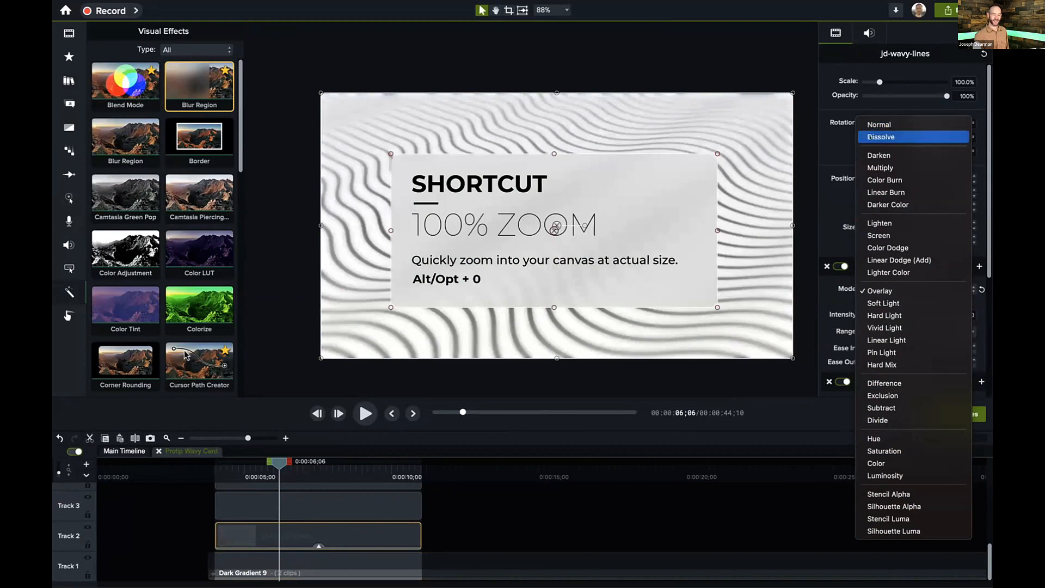
click(879, 292)
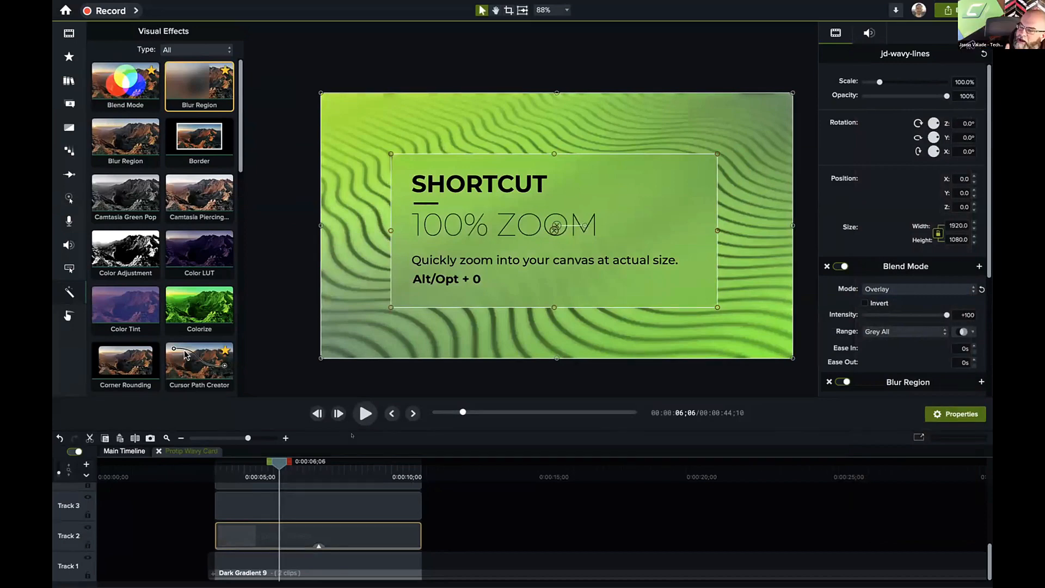
click(226, 469)
key(space)
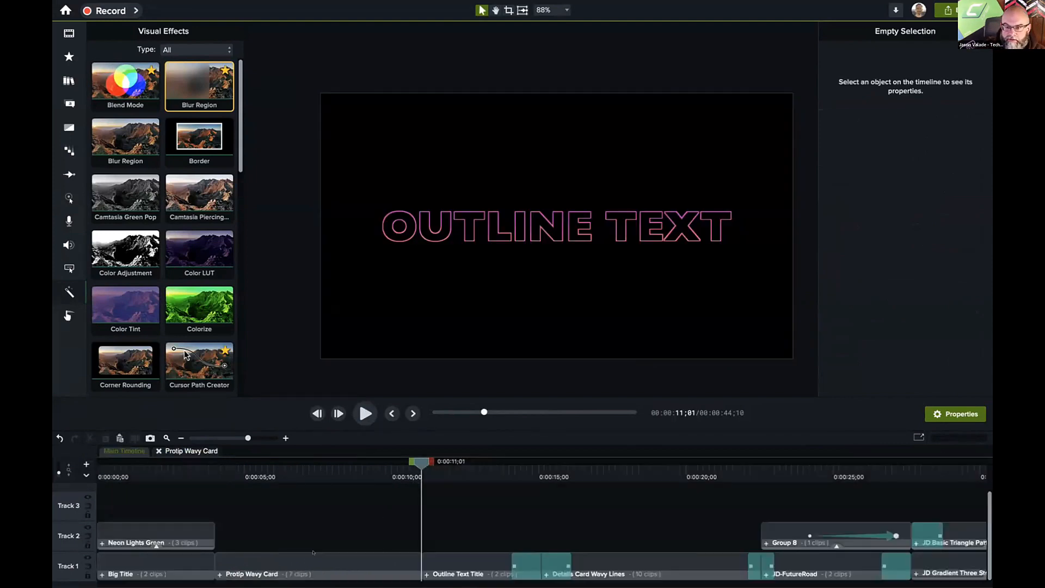
Step: Reopen the Protip Wavy Card group, scrub through the card, and select the Dark Gradient 9 clip
click(252, 557)
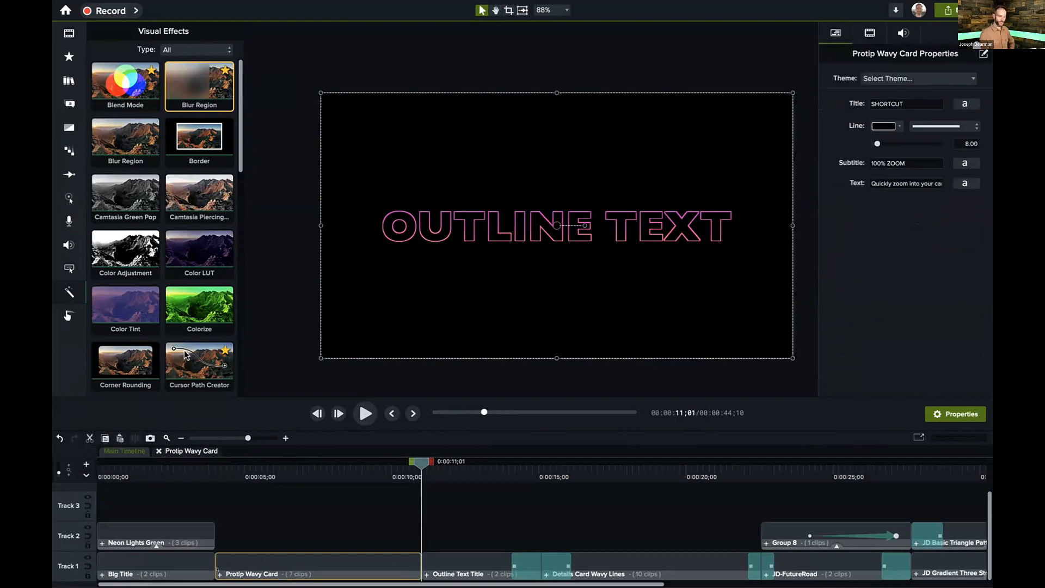
double_click(262, 555)
click(263, 554)
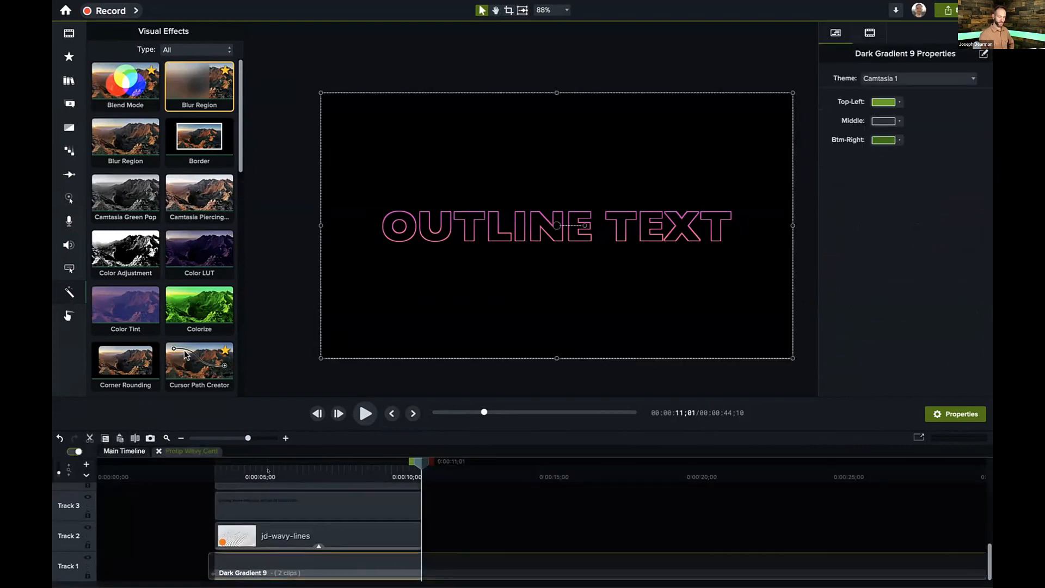
click(262, 467)
drag(275, 462, 403, 462)
click(344, 462)
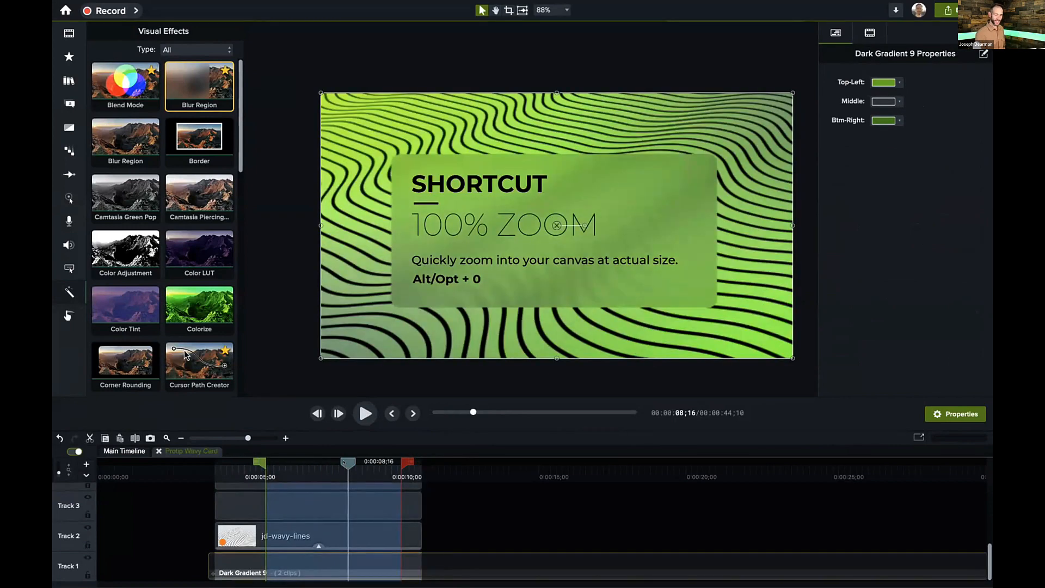
click(261, 460)
click(272, 560)
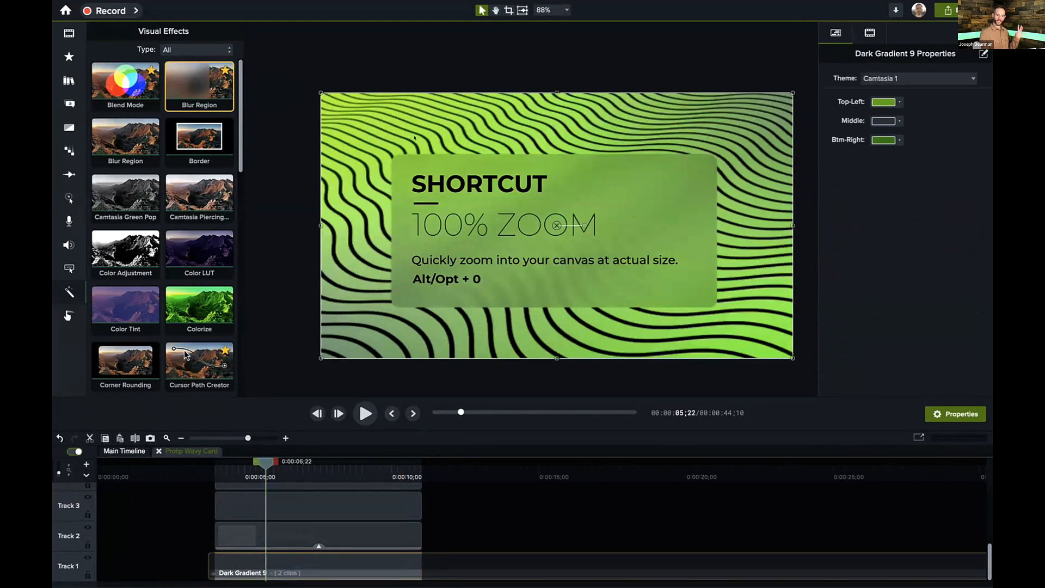
Step: Browse the library's gradient folders and expand Washes to examine the other available backgrounds
click(69, 81)
scroll(154, 221, down, 4)
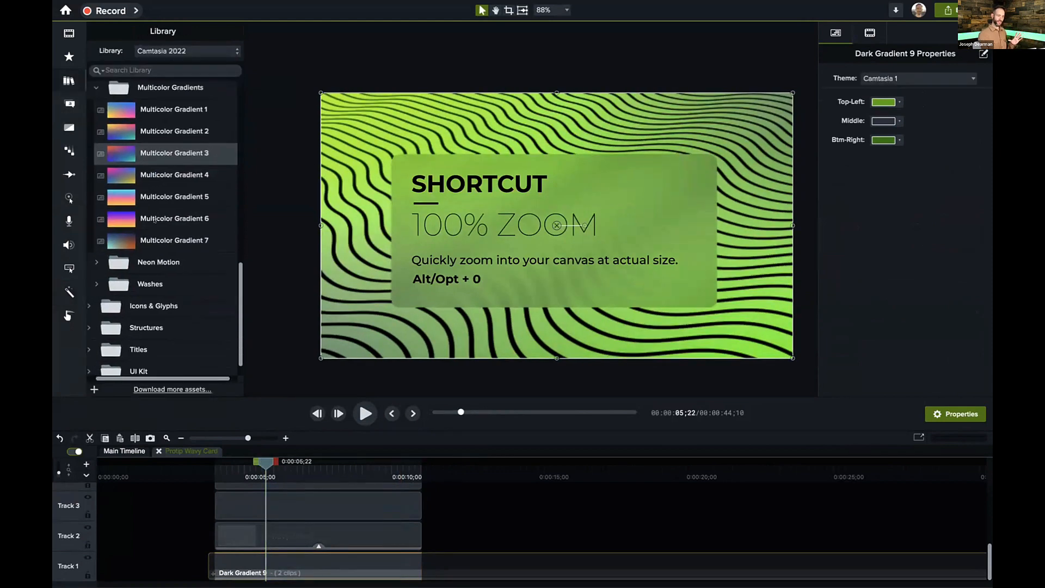
scroll(154, 221, up, 2)
scroll(154, 221, down, 2)
scroll(142, 245, up, 2)
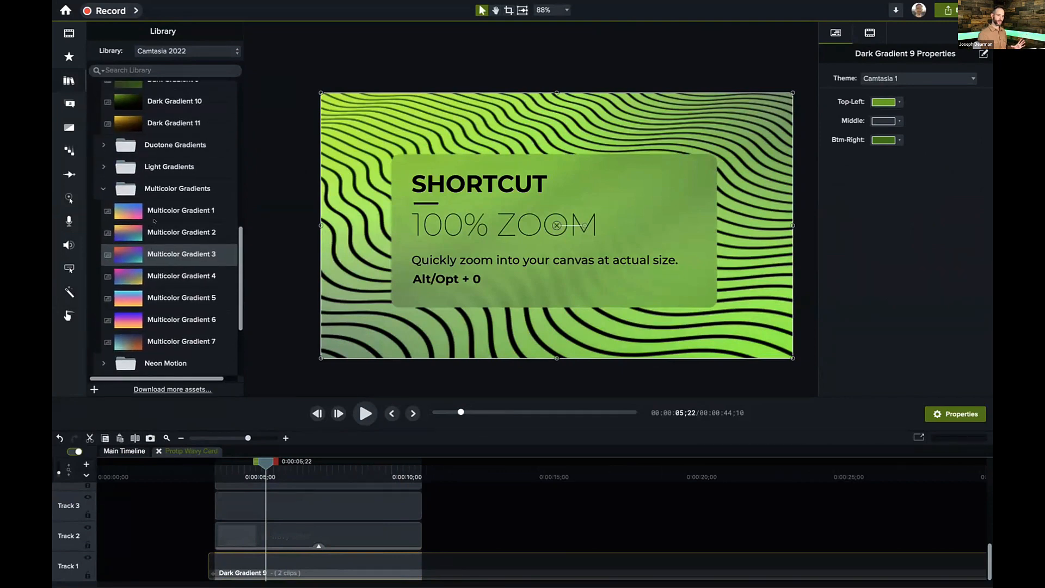
scroll(109, 327, down, 3)
click(105, 303)
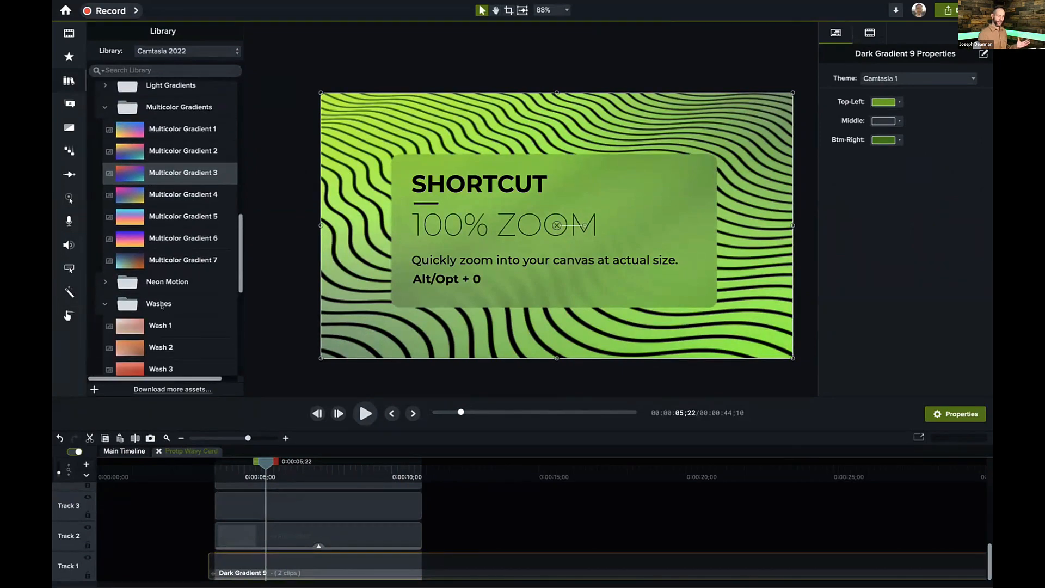
scroll(162, 306, down, 4)
scroll(162, 305, down, 2)
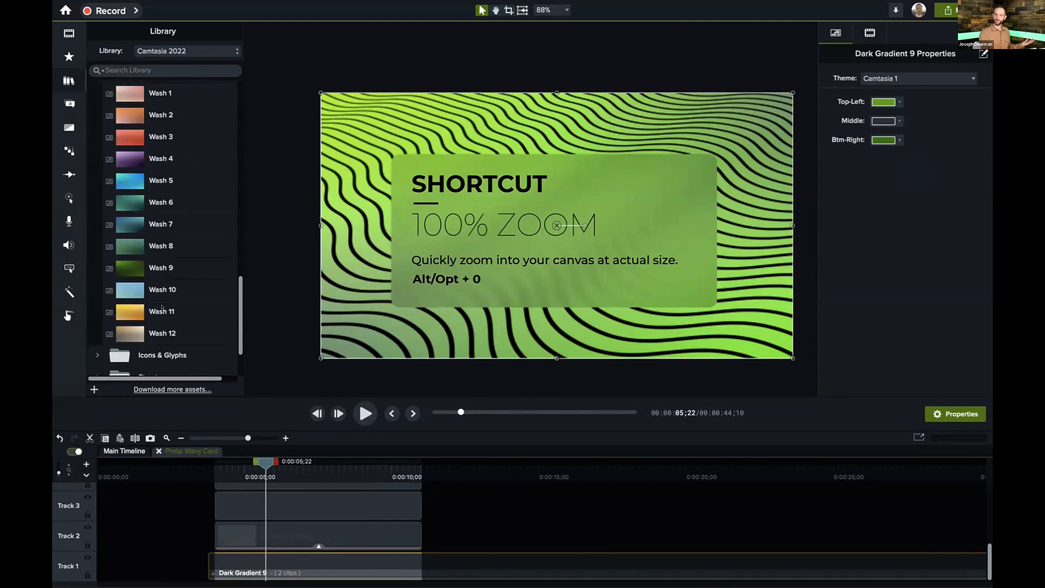
scroll(162, 308, up, 2)
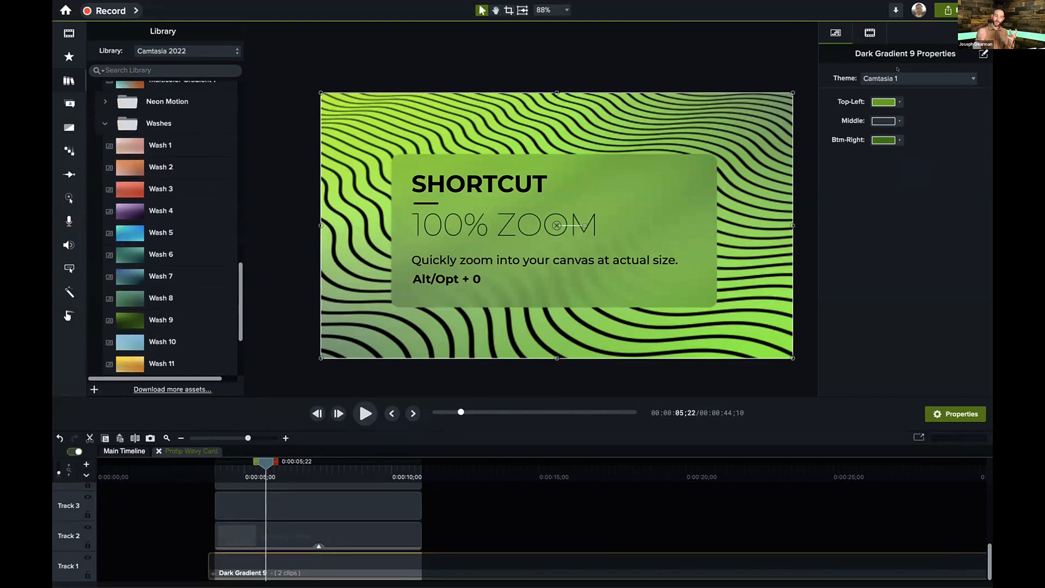
Step: Try the TechSmith 1, Audiate and Auto Shop themes on the Dark Gradient 9 clip
click(920, 78)
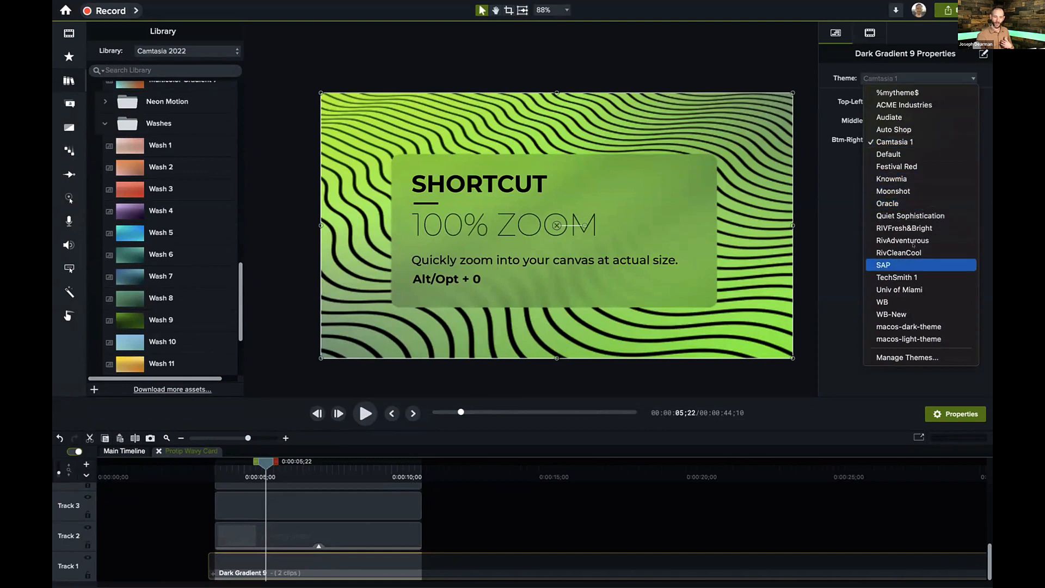
click(915, 275)
click(888, 81)
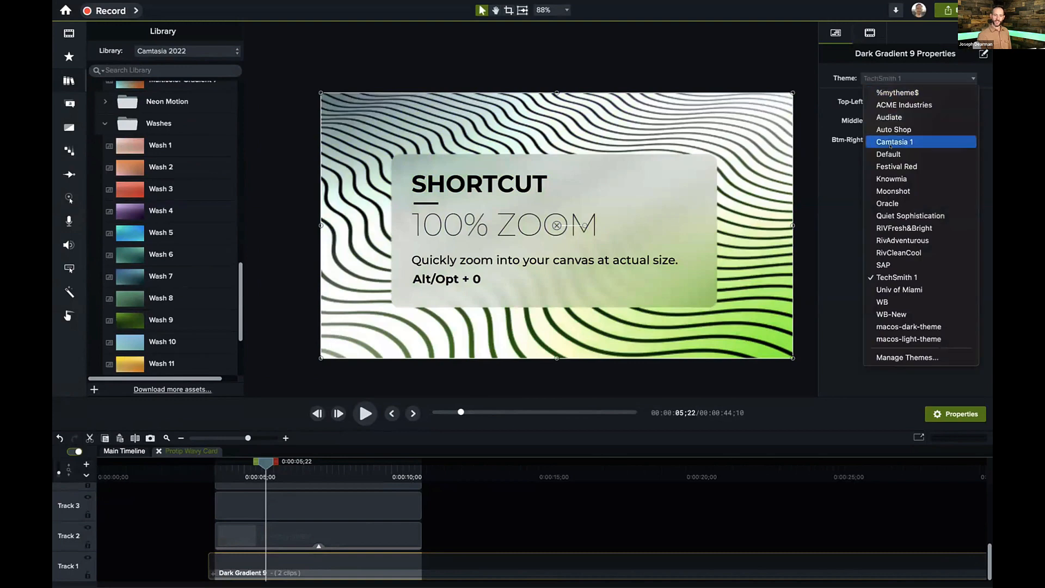
click(883, 117)
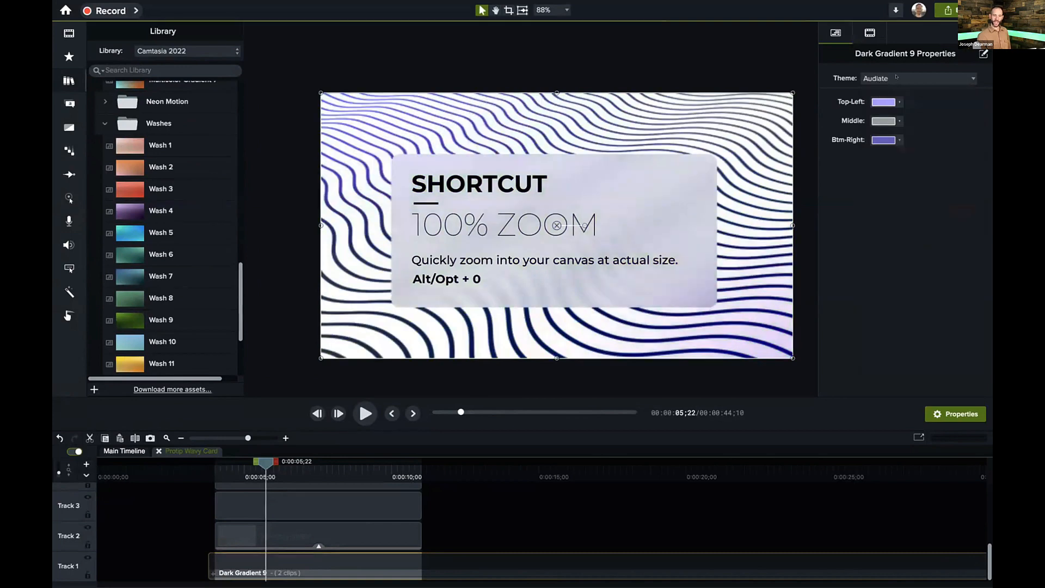
click(895, 76)
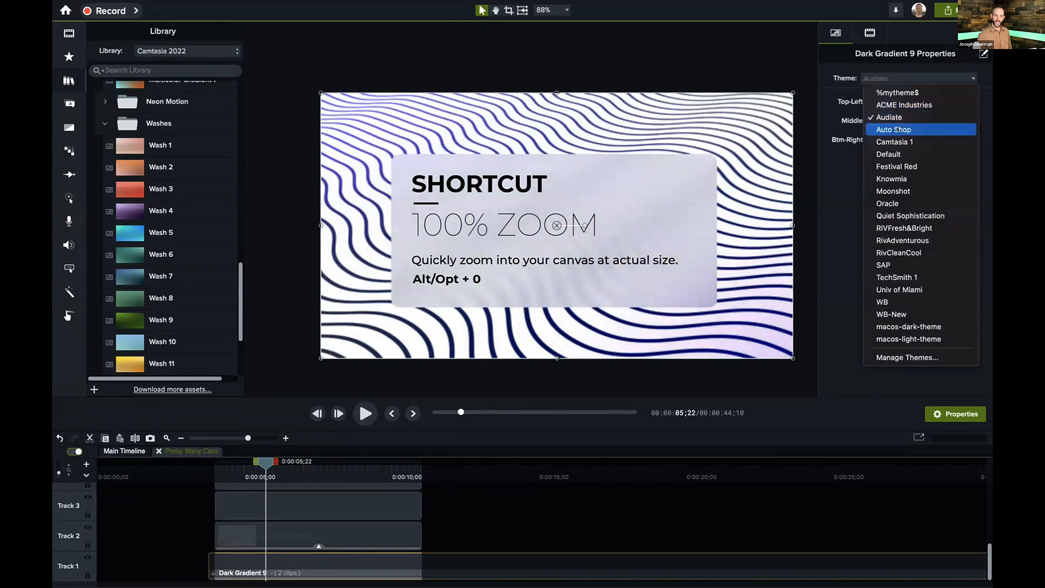
click(896, 129)
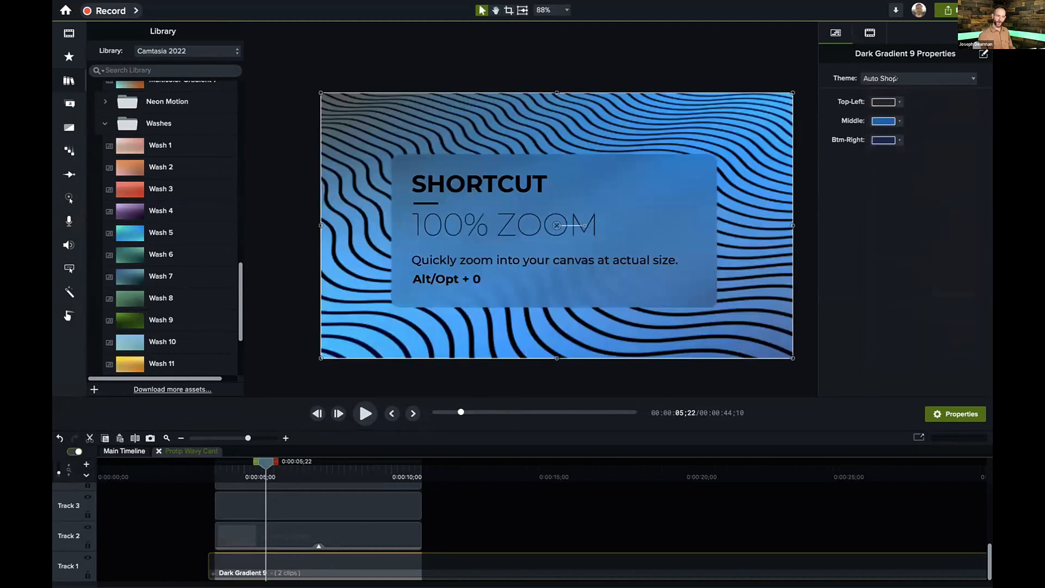
Step: Play the SHORTCUT card from its beginning with the Auto Shop theme applied
click(895, 78)
click(842, 247)
click(208, 468)
key(space)
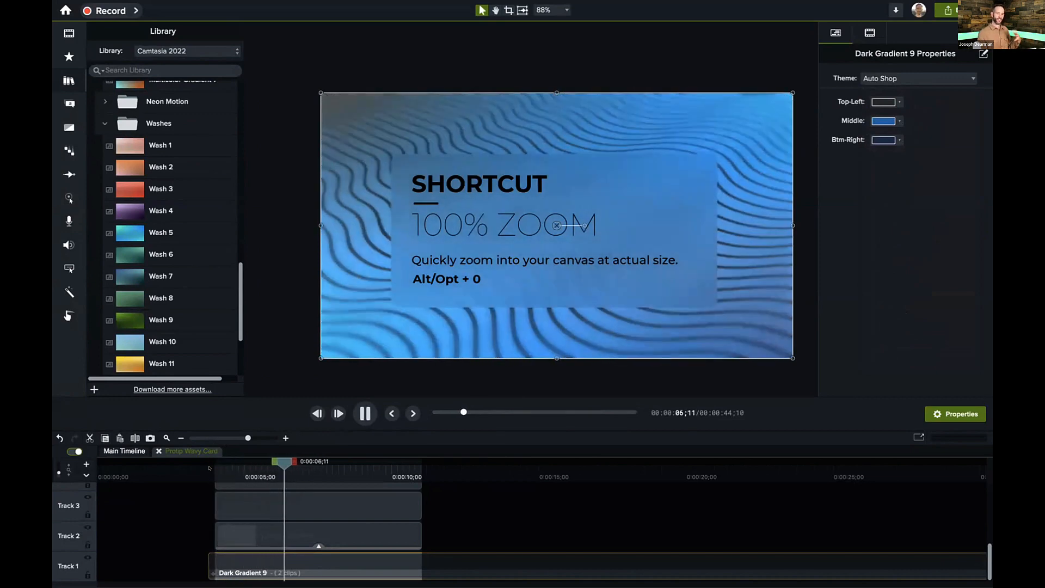
key(space)
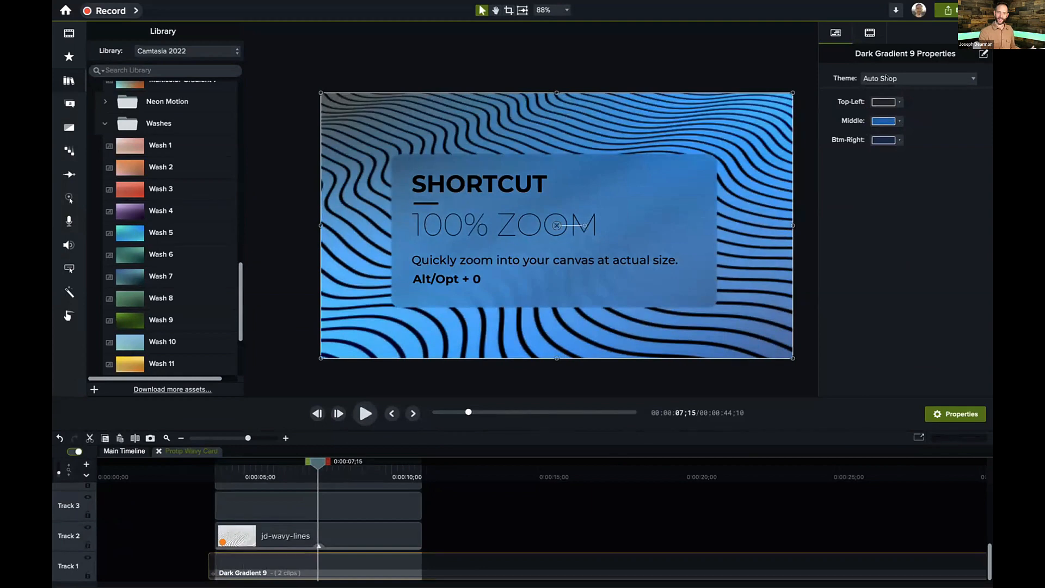
Step: Try the Moonshot, Quiet Sophistication and RivAdventurous themes on the Dark Gradient 9 clip, and settle on Auto Shop
click(886, 77)
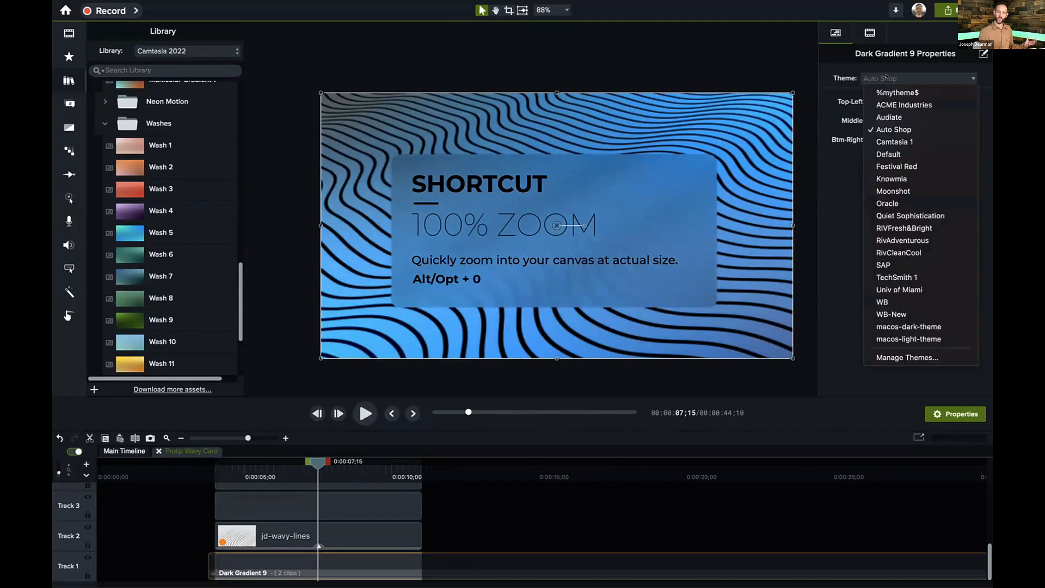
click(906, 188)
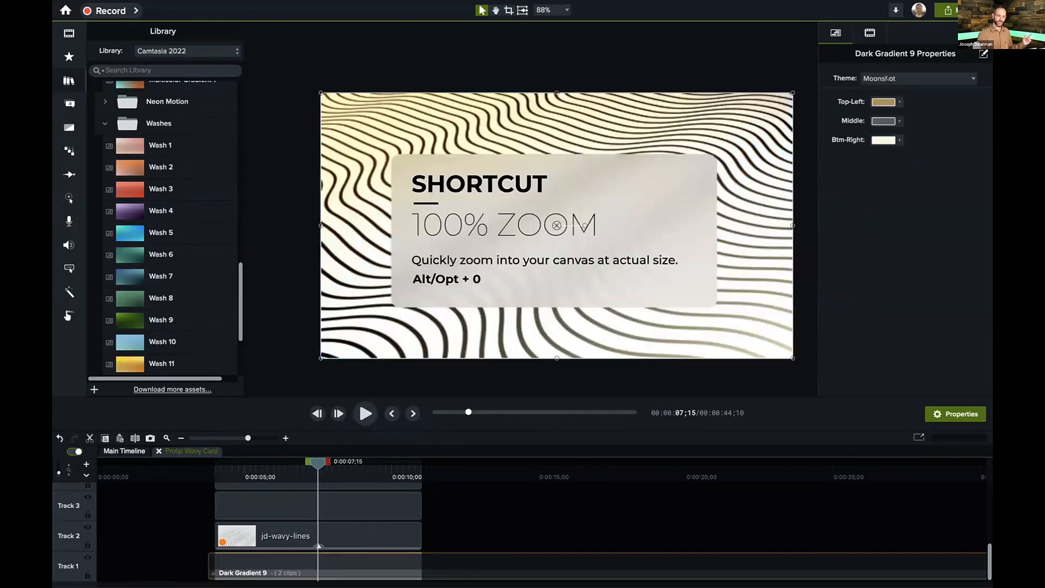
click(887, 77)
click(908, 215)
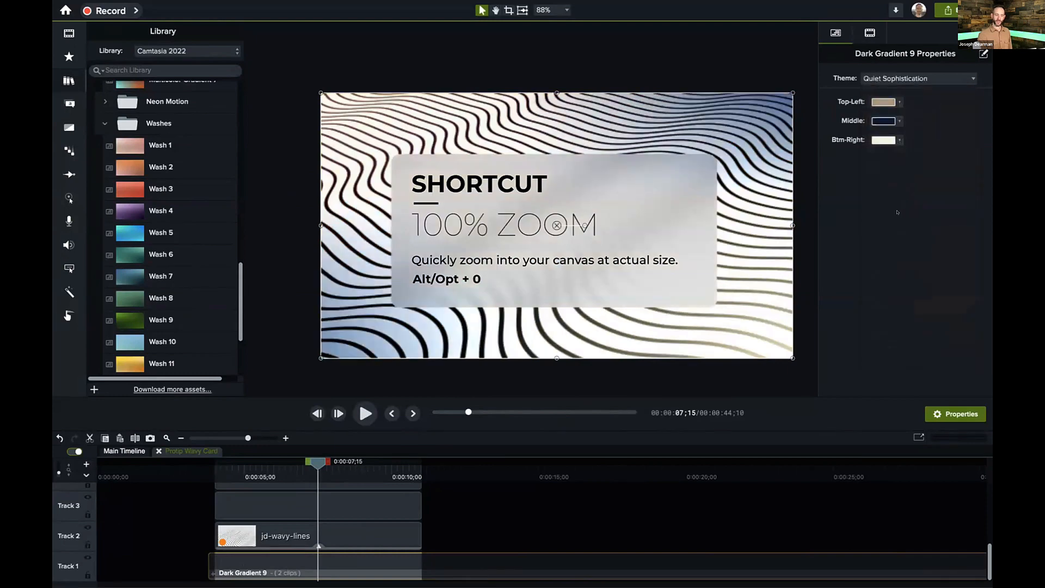
click(888, 79)
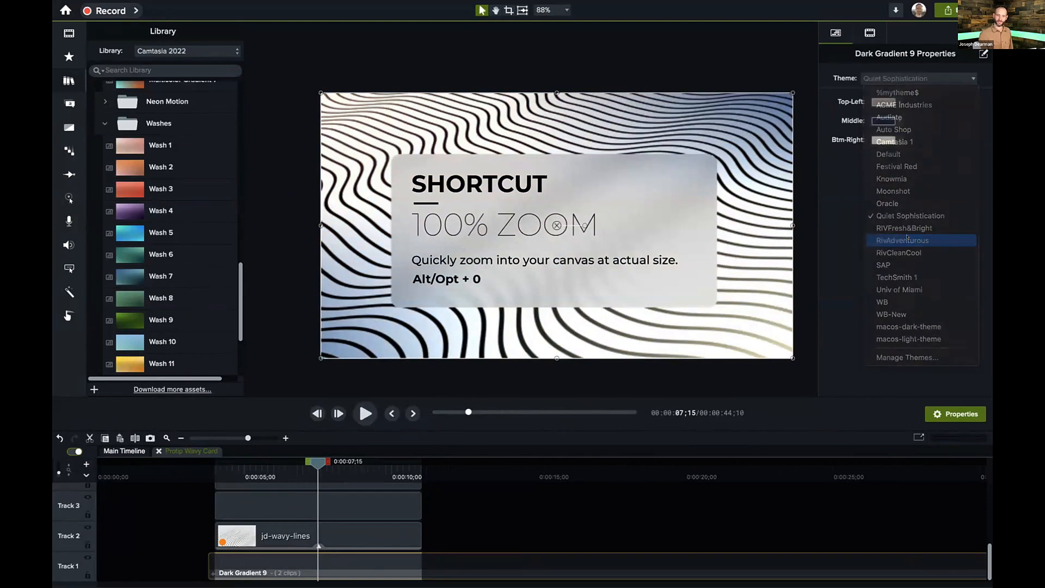
click(892, 239)
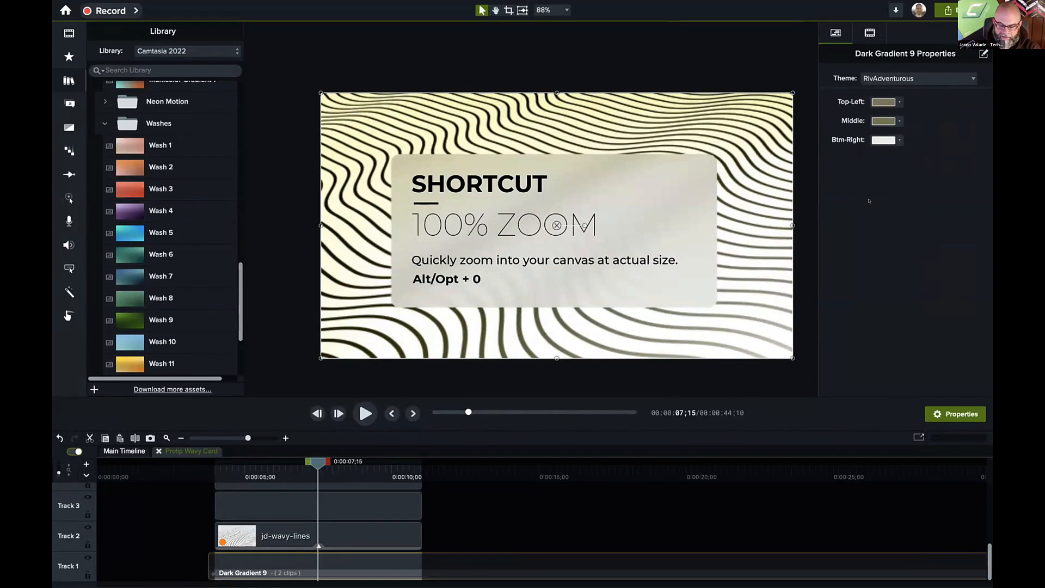
click(906, 76)
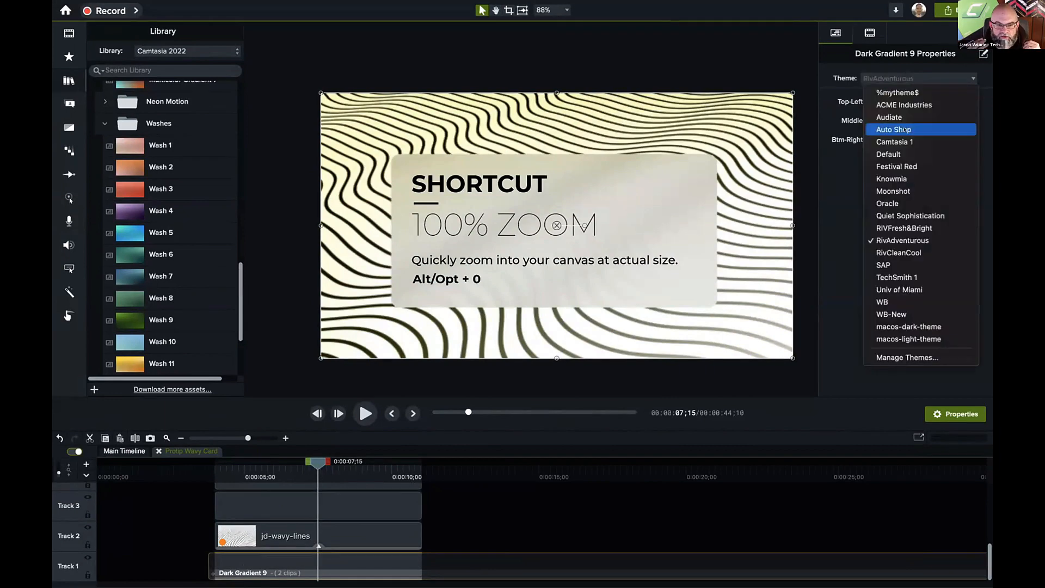
click(850, 181)
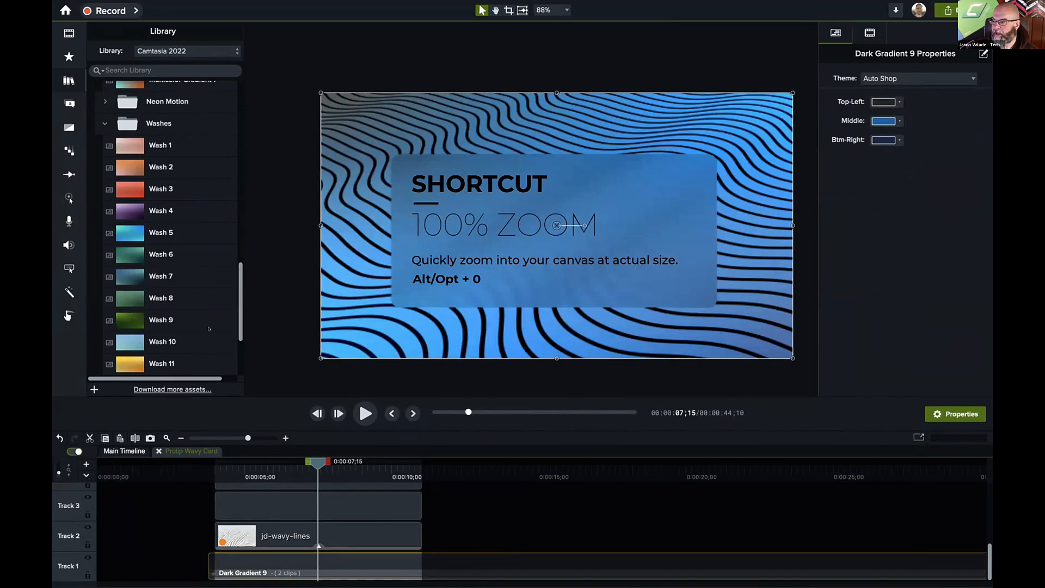
Step: Return to the main timeline and preview the remaining cards up to the Blend modes Logo reveal clip
click(125, 451)
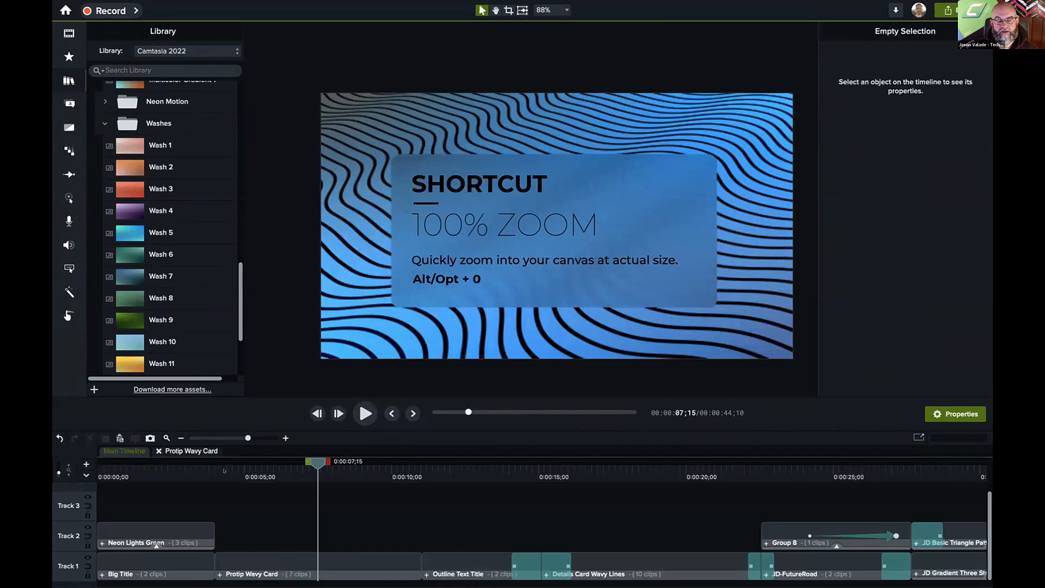
drag(136, 471, 564, 472)
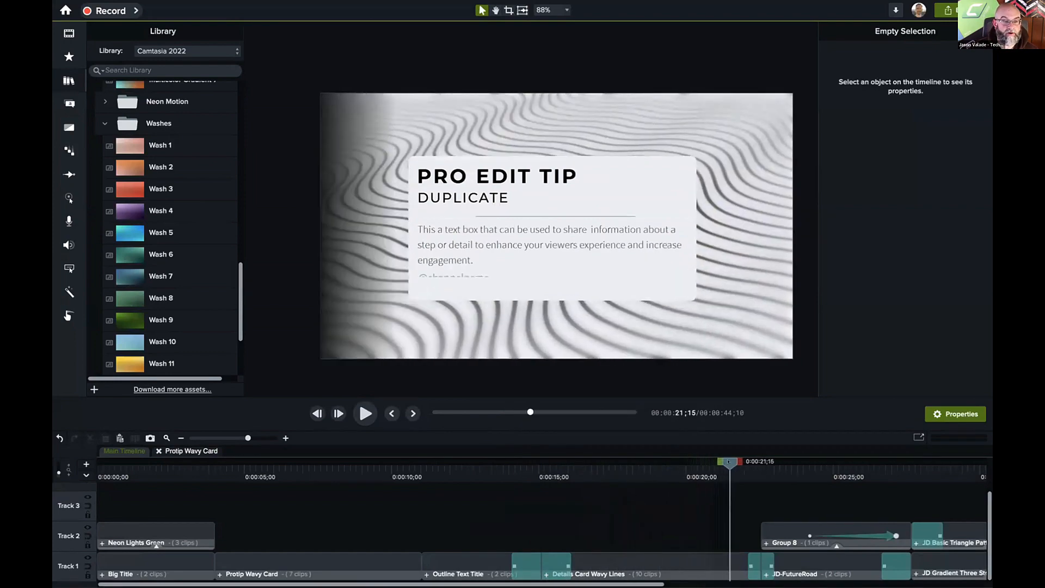
key(space)
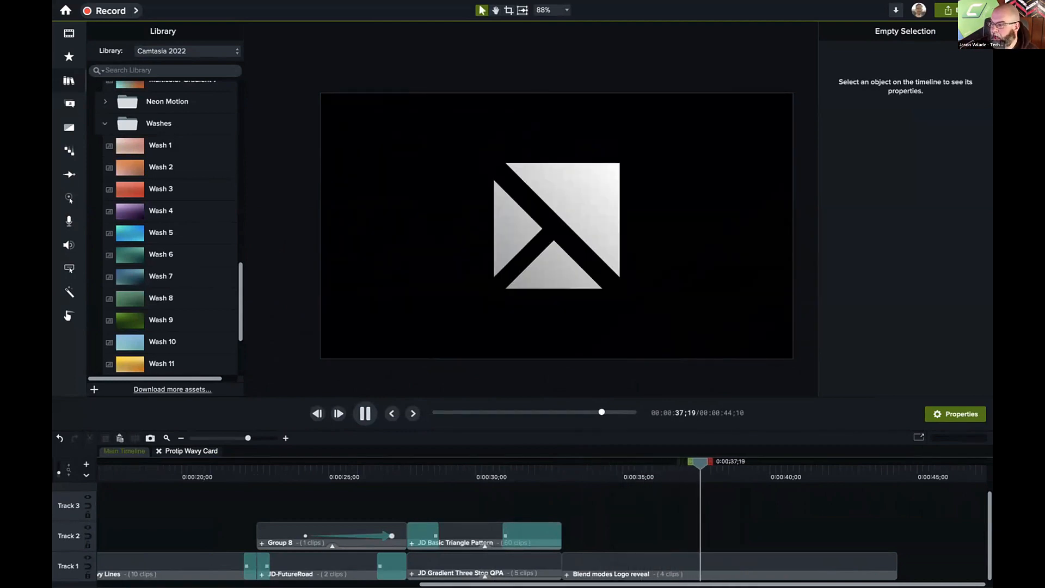
key(space)
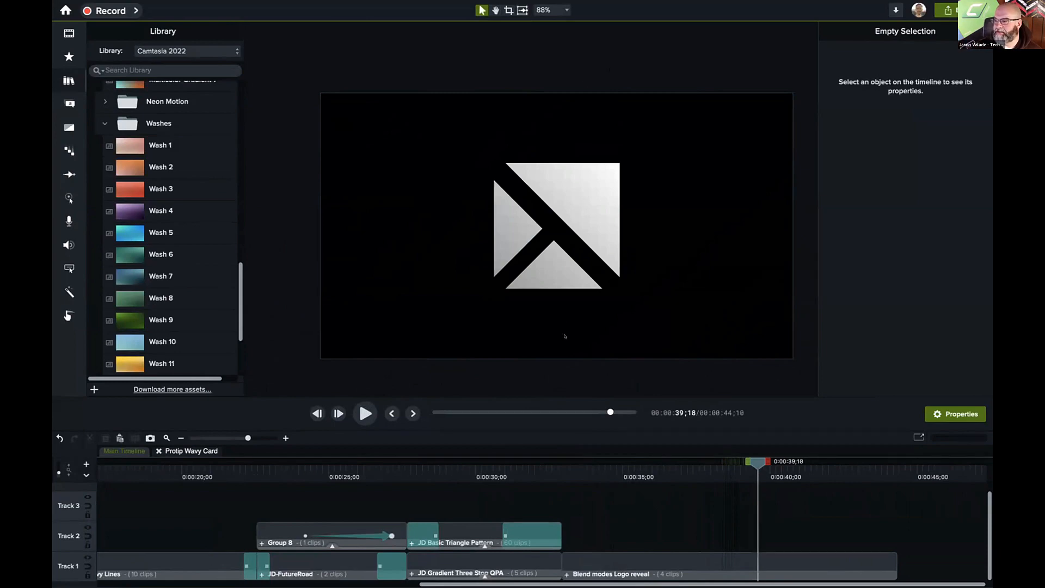
scroll(540, 256, up, 5)
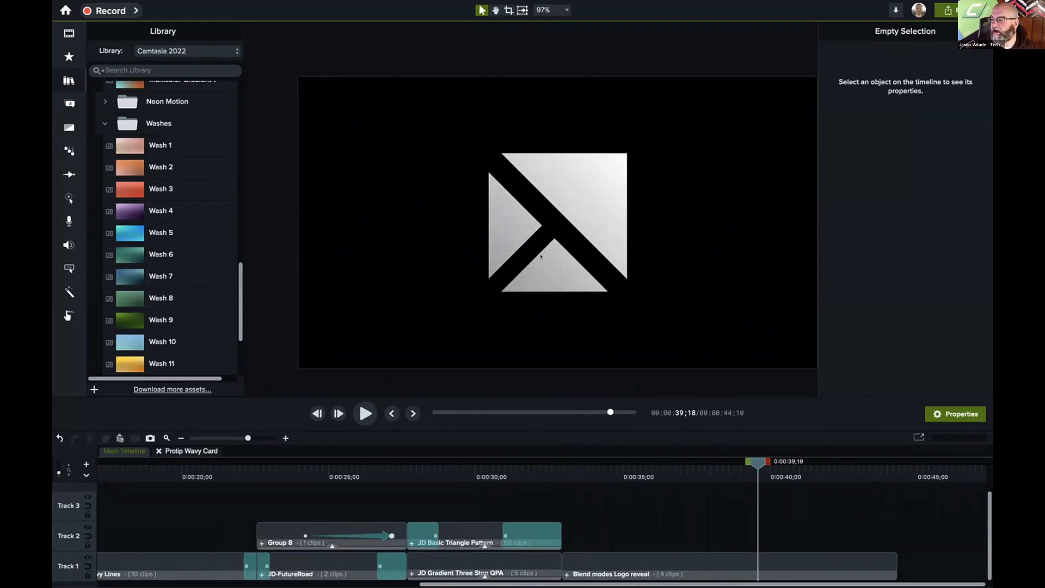